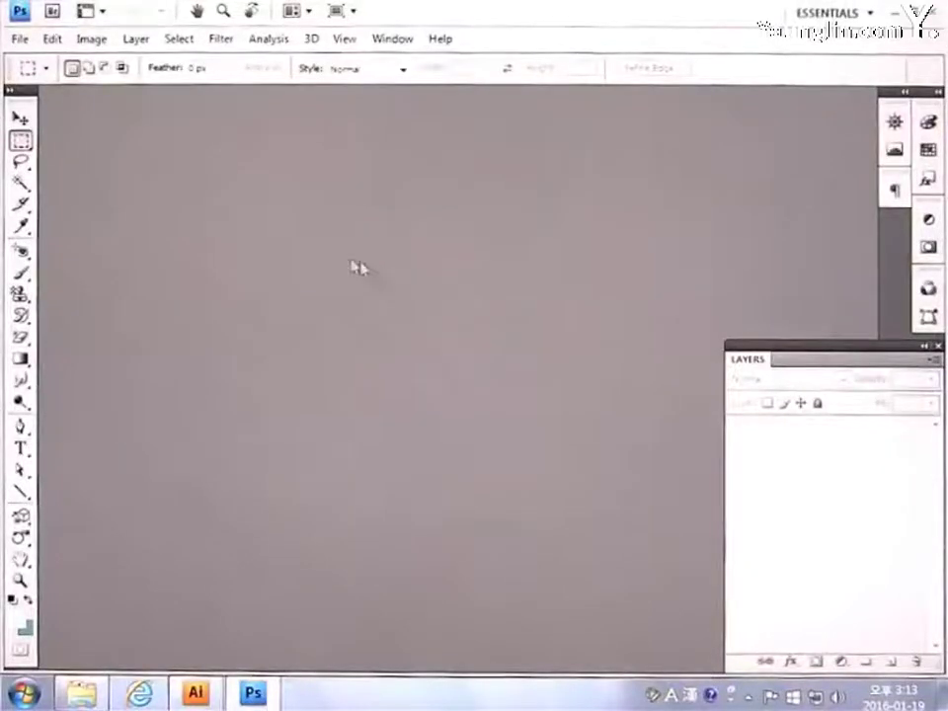
Create a new document 900 pixels wide and 300 pixels high at 72 pixels/inch, in RGB Color with a white background
left_click(21, 40)
left_click(32, 59)
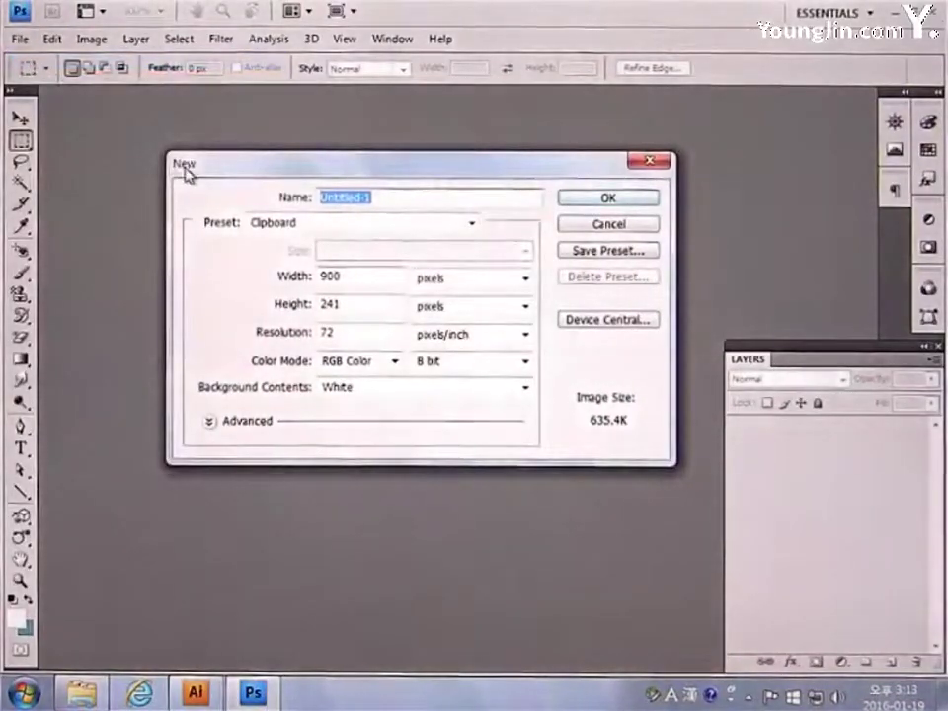
left_click_drag(345, 275, 259, 286)
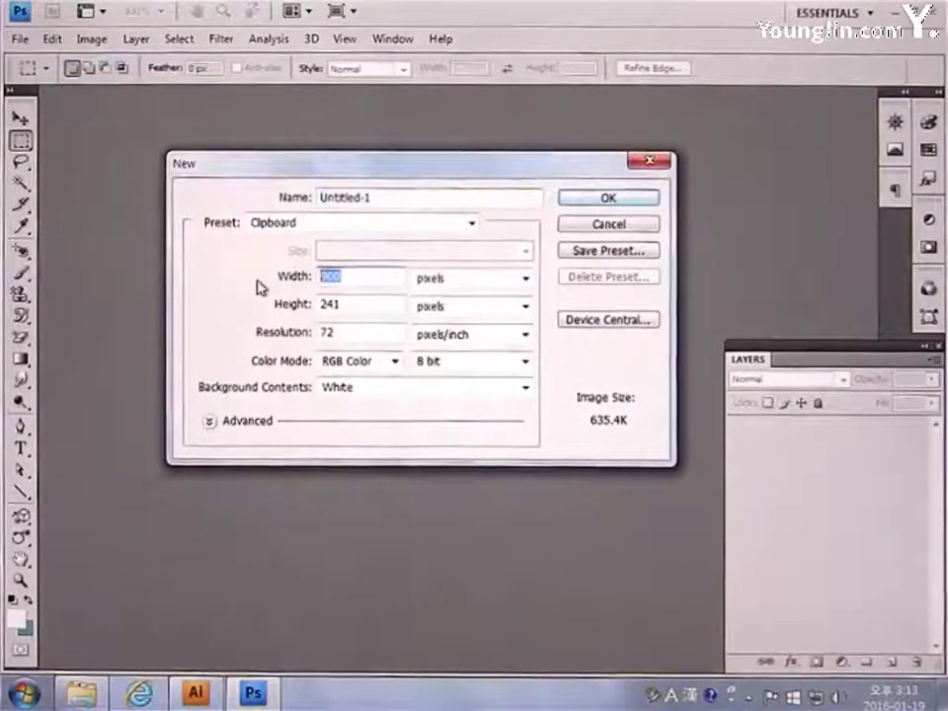
type("900")
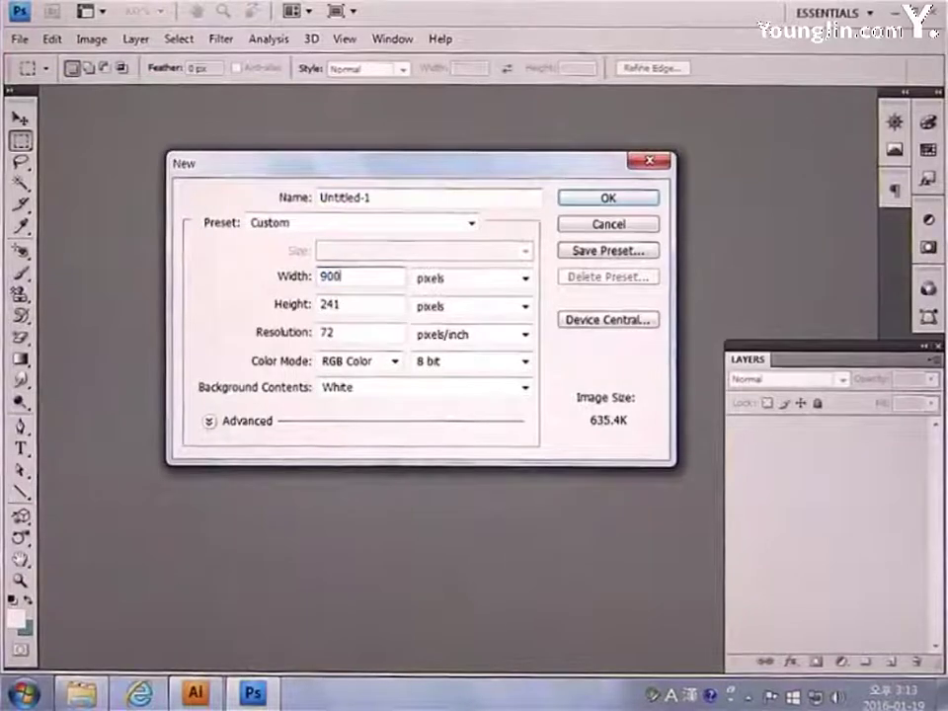
left_click(439, 284)
left_click(440, 295)
left_click_drag(368, 305, 278, 308)
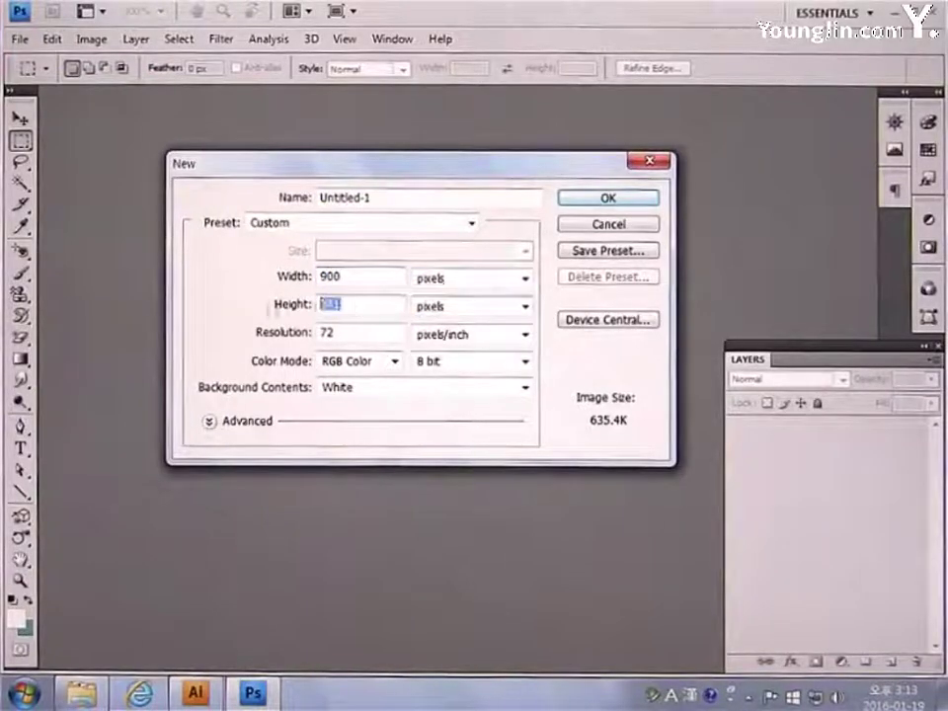
type("300")
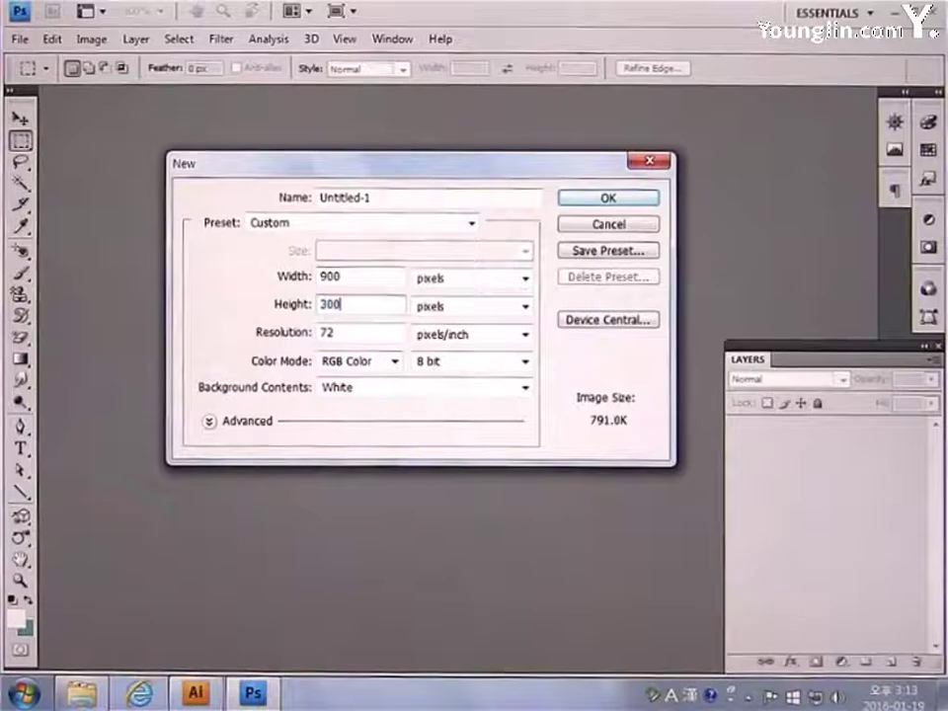
key("Tab")
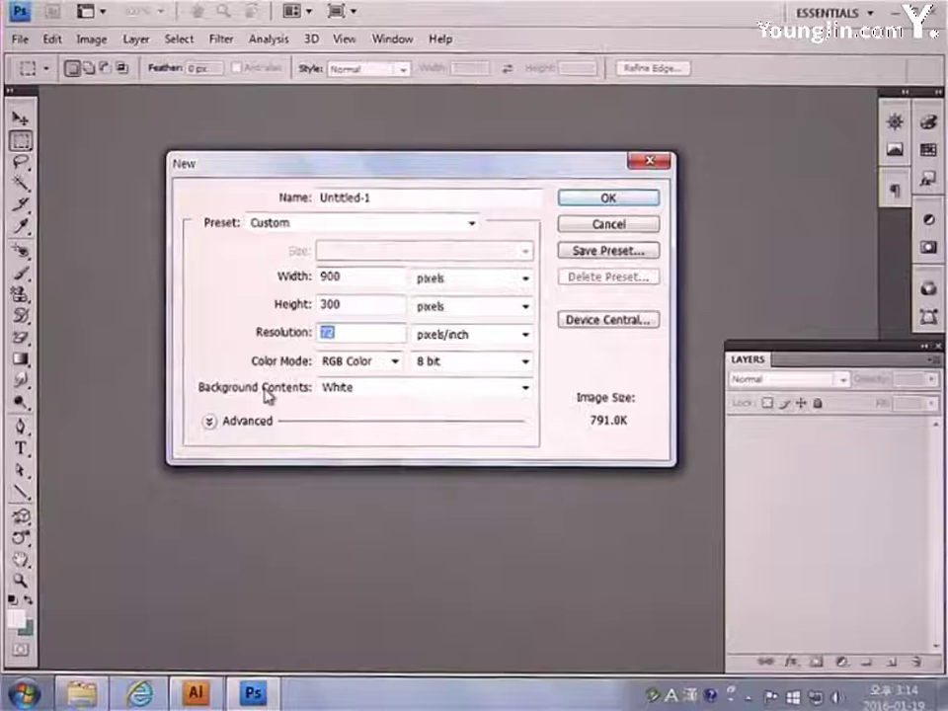
left_click(580, 200)
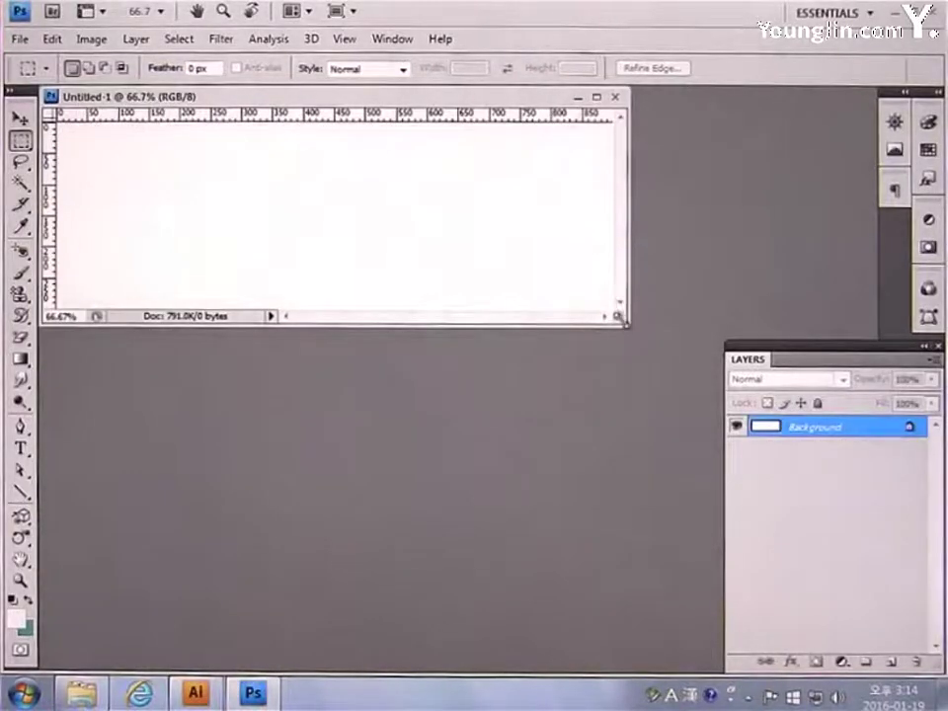
Enlarge the document window, choose pixels as the ruler unit and show the Info panel
left_click_drag(626, 325, 713, 385)
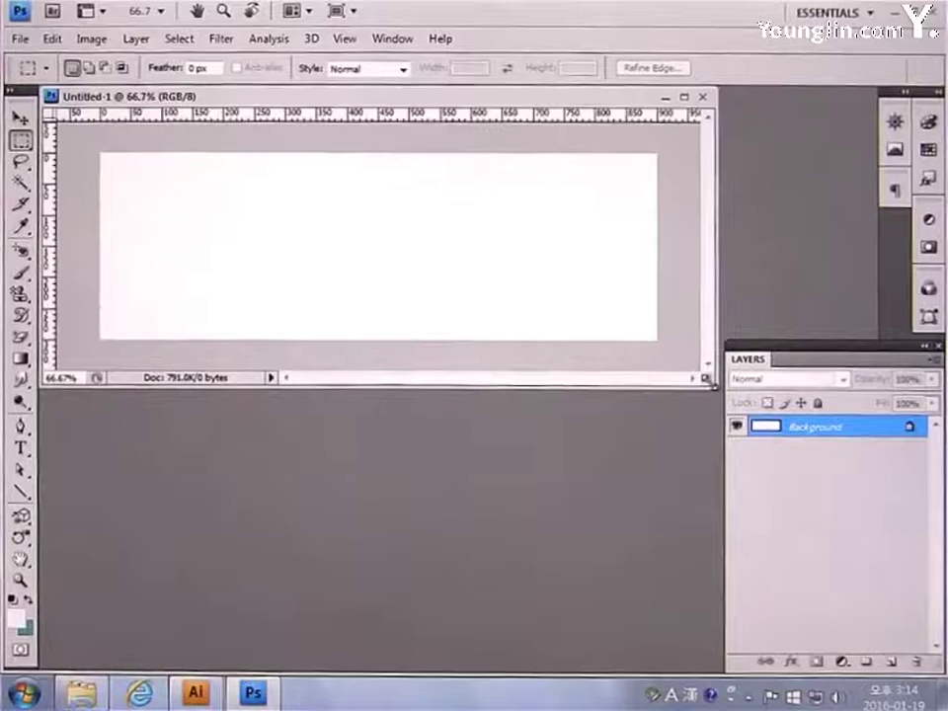
right_click(489, 119)
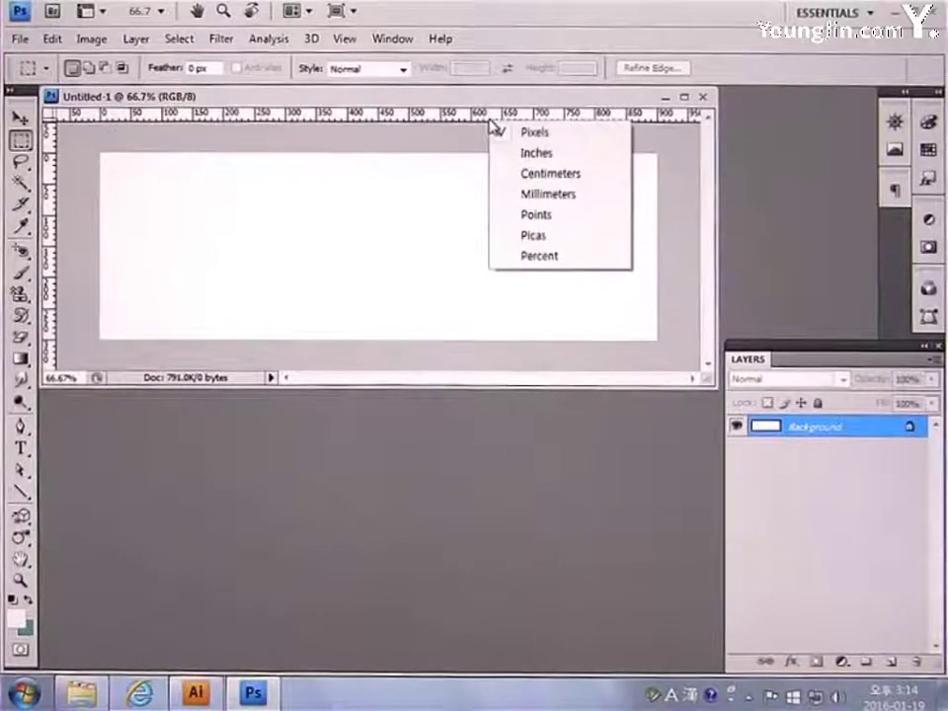
left_click(552, 134)
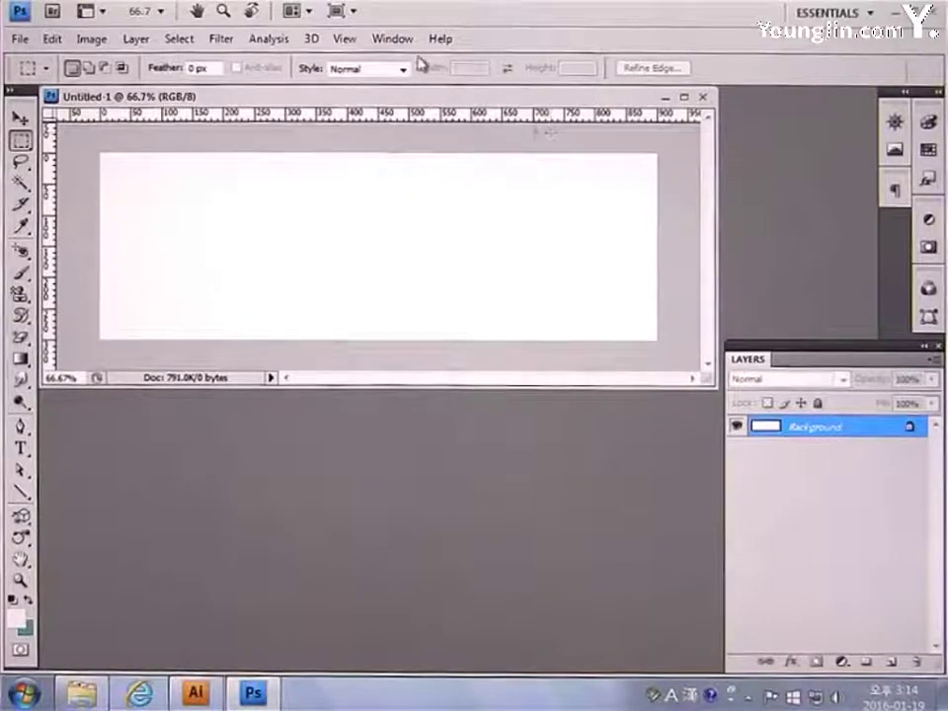
left_click(392, 39)
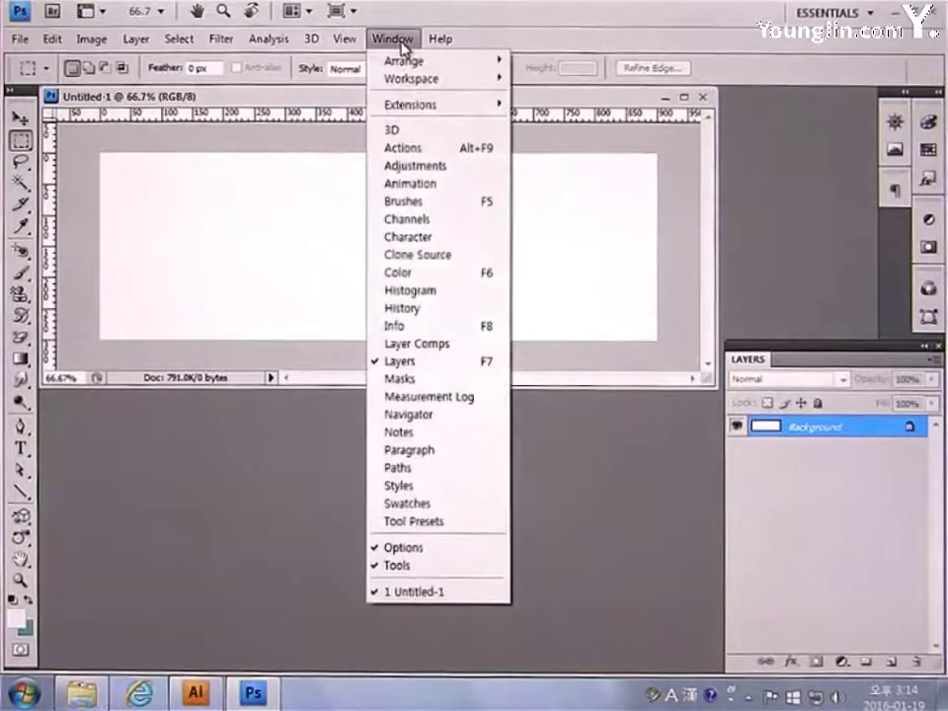
left_click(415, 327)
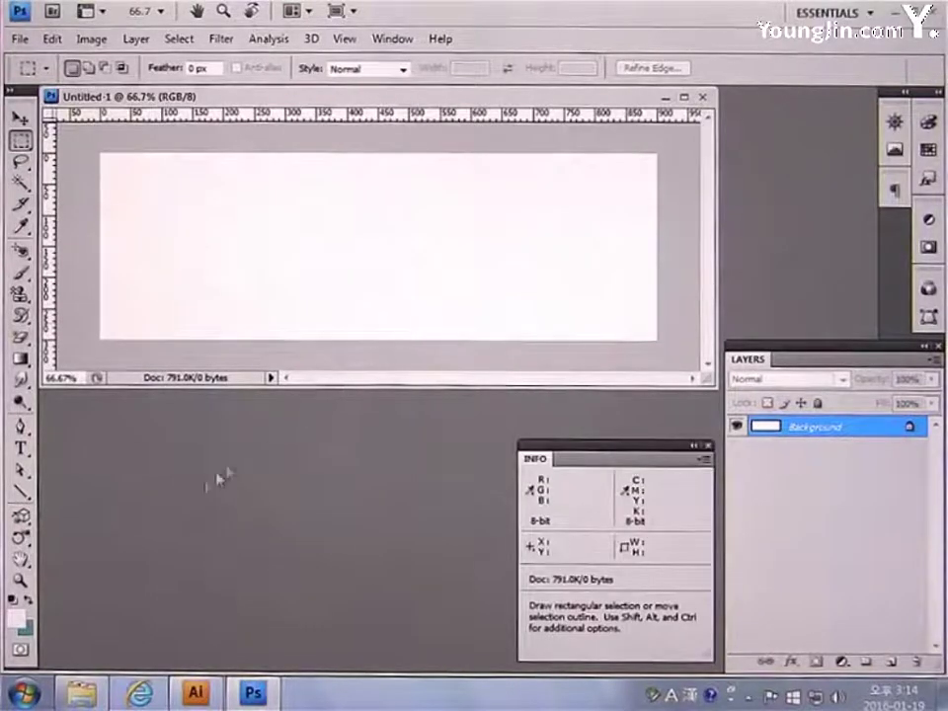
Place horizontal guides at about 20, 65 and 240 px and a vertical guide at about 190 px, and hide the Info panel
double_click(19, 580)
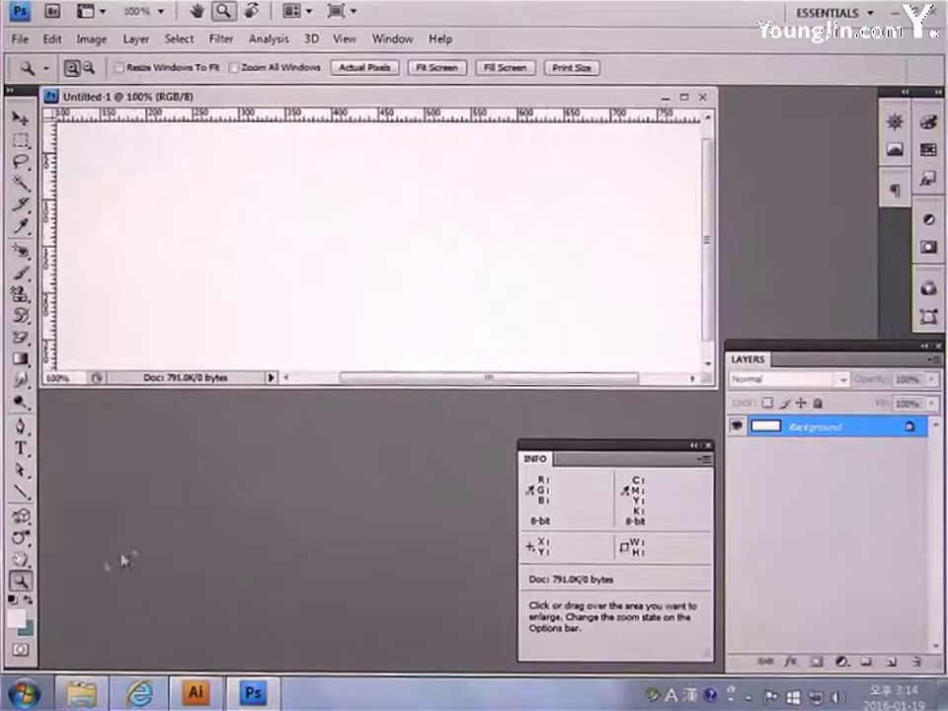
left_click_drag(294, 389, 298, 461)
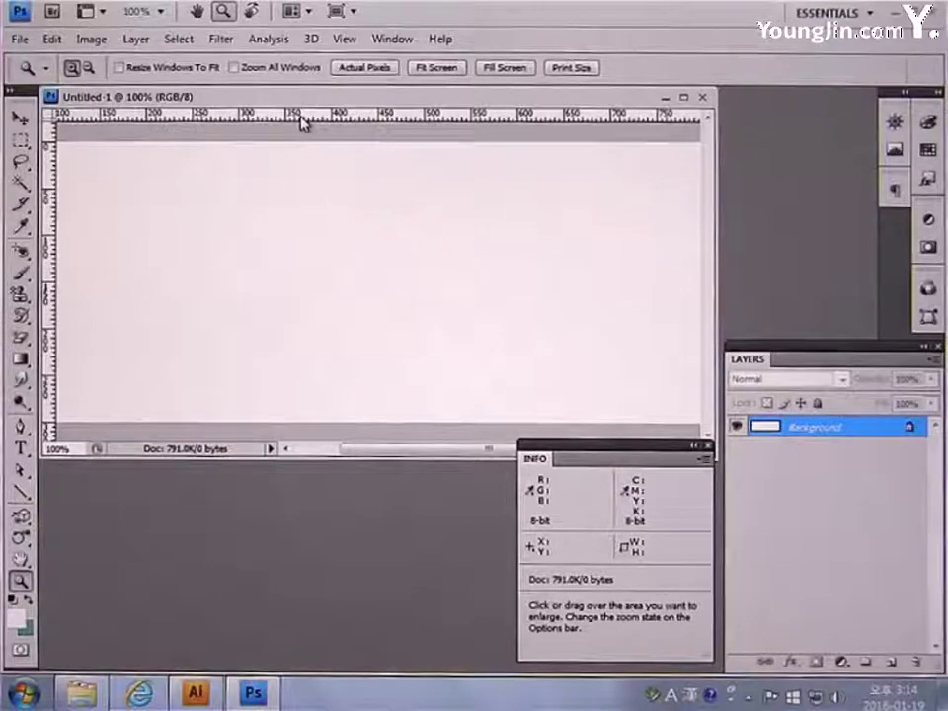
left_click_drag(299, 123, 273, 203)
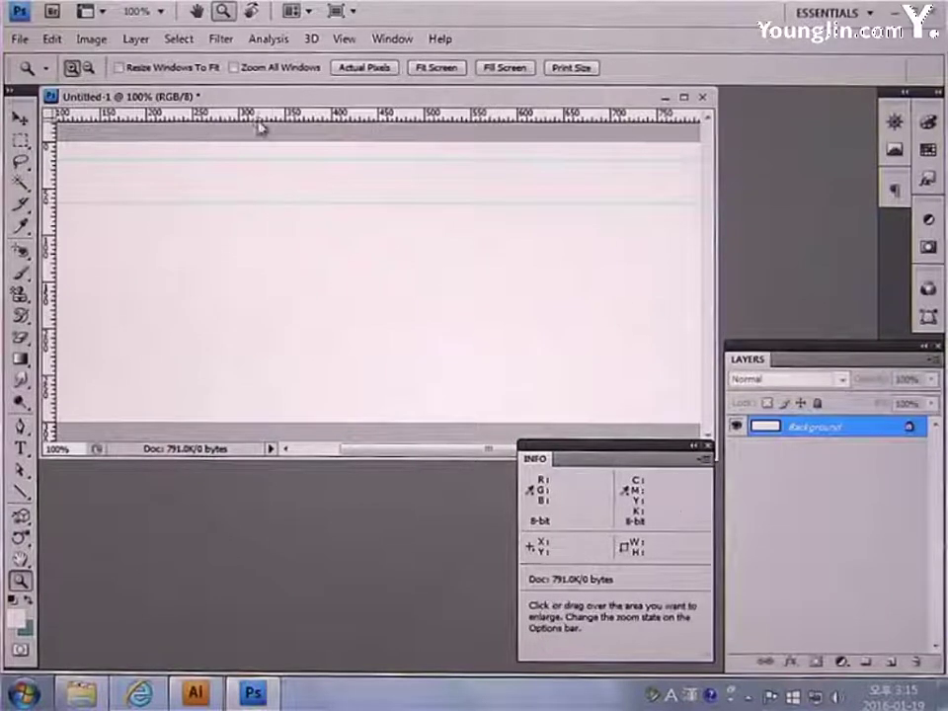
left_click_drag(261, 127, 270, 366)
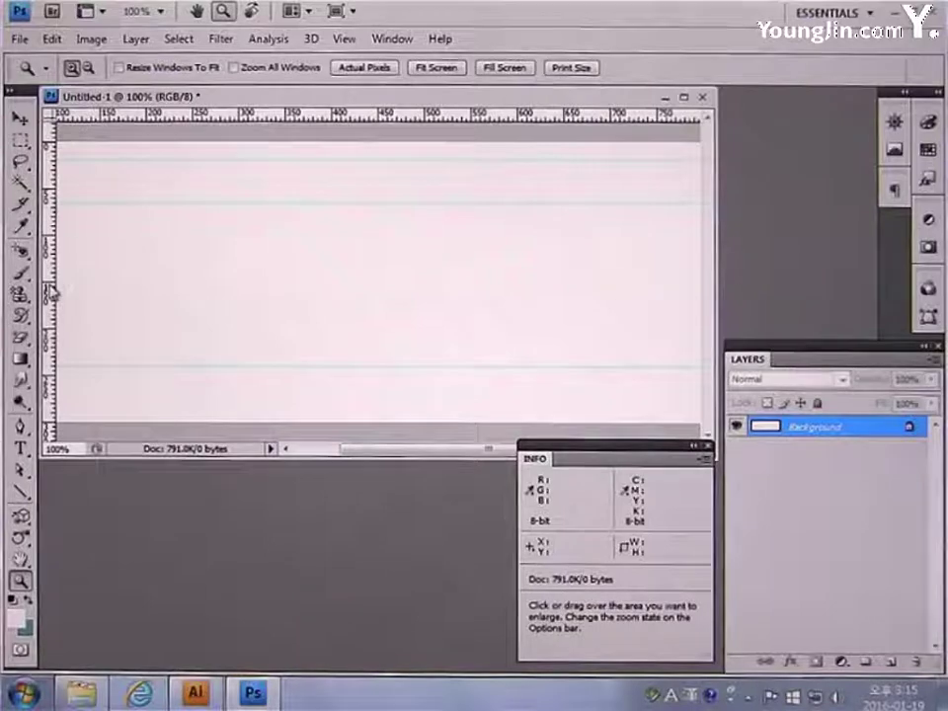
left_click_drag(53, 291, 137, 284)
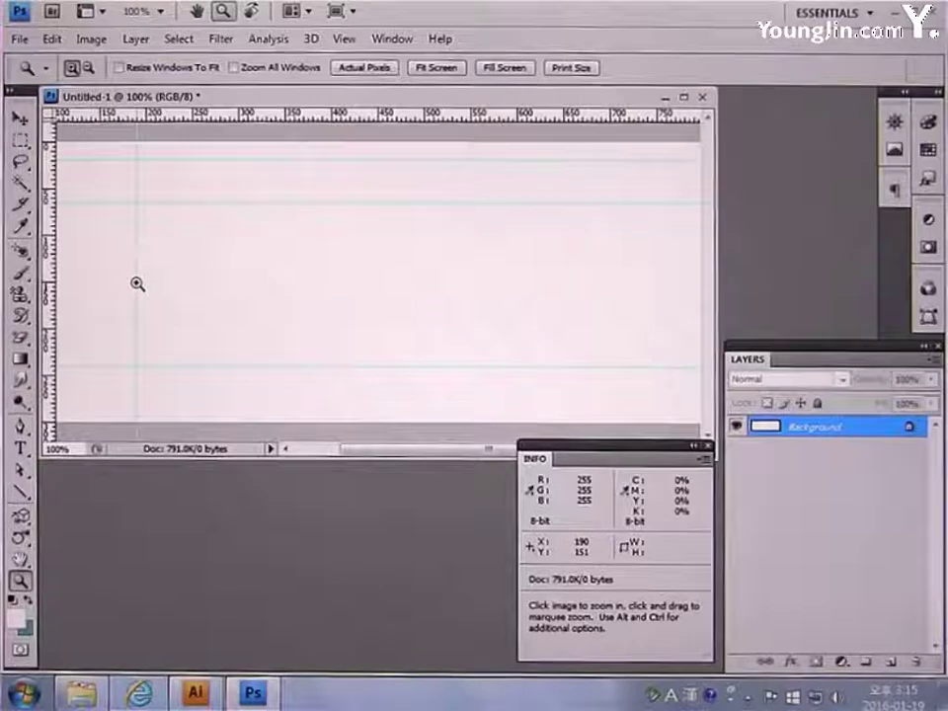
left_click(709, 447)
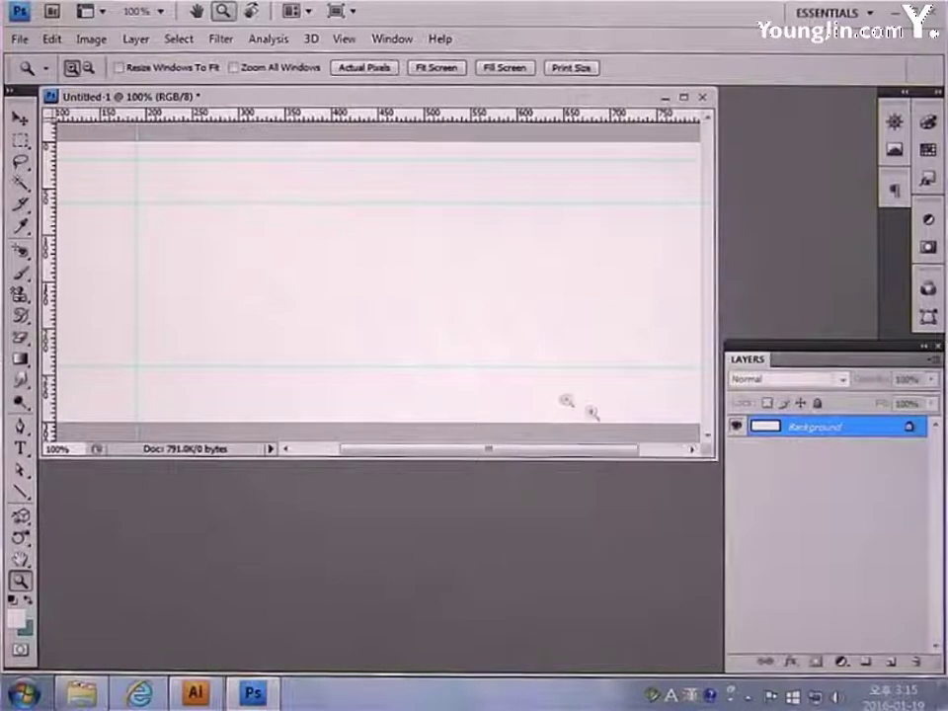
Open the sky picture image1 from the source folder
left_click(21, 40)
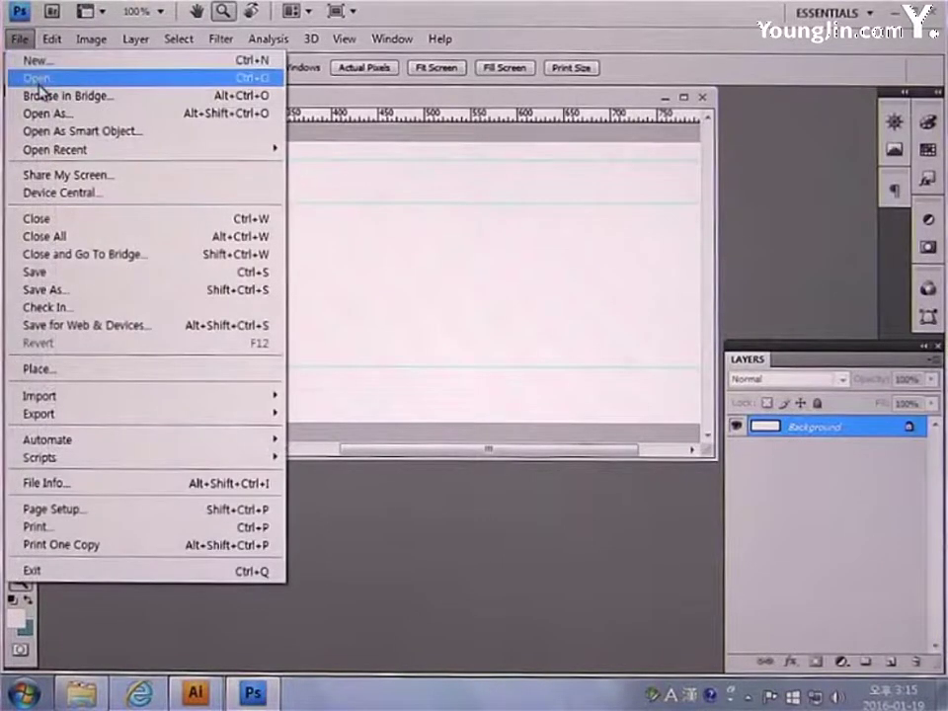
left_click(39, 78)
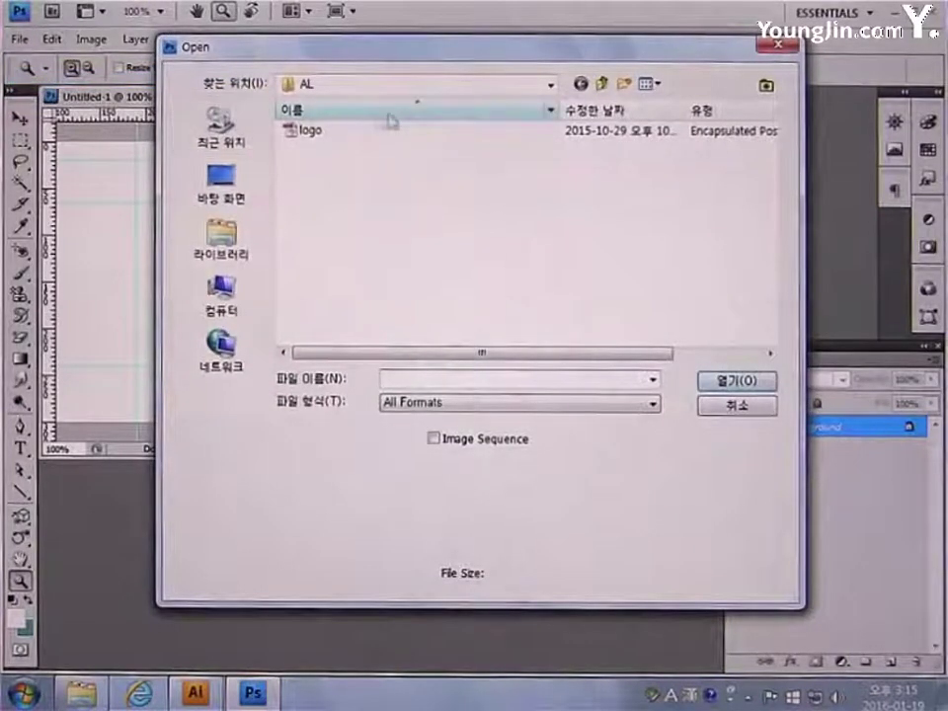
left_click(599, 86)
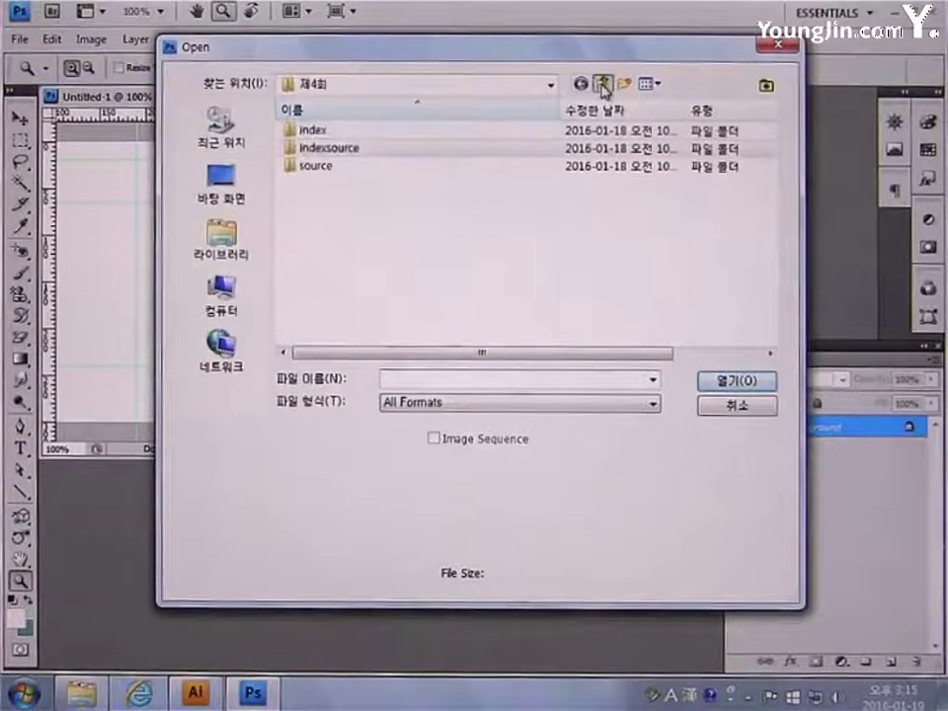
double_click(351, 165)
left_click(331, 175)
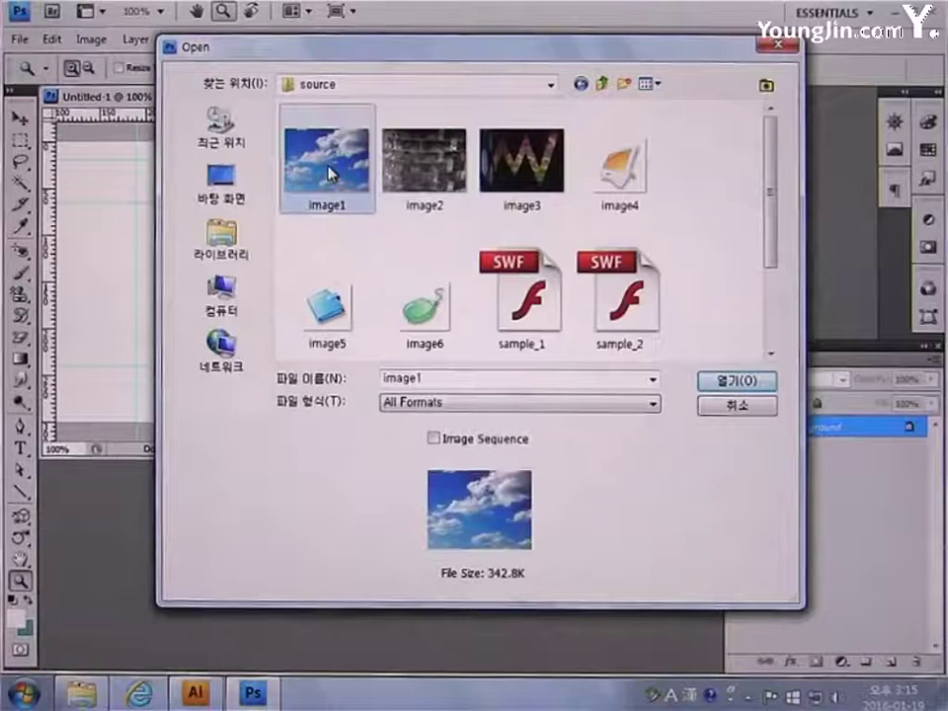
left_click(729, 380)
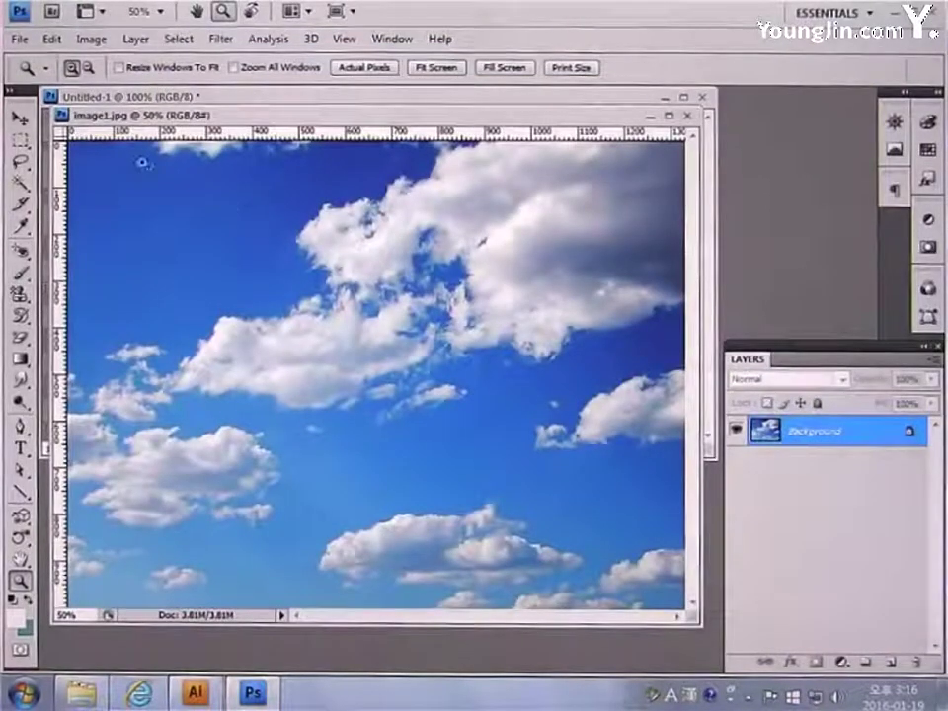
Copy the sky picture into the Untitled-1 document as a layer and close image1.jpg
left_click(20, 116)
left_click_drag(166, 114, 216, 251)
left_click_drag(265, 300, 252, 218)
left_click(739, 253)
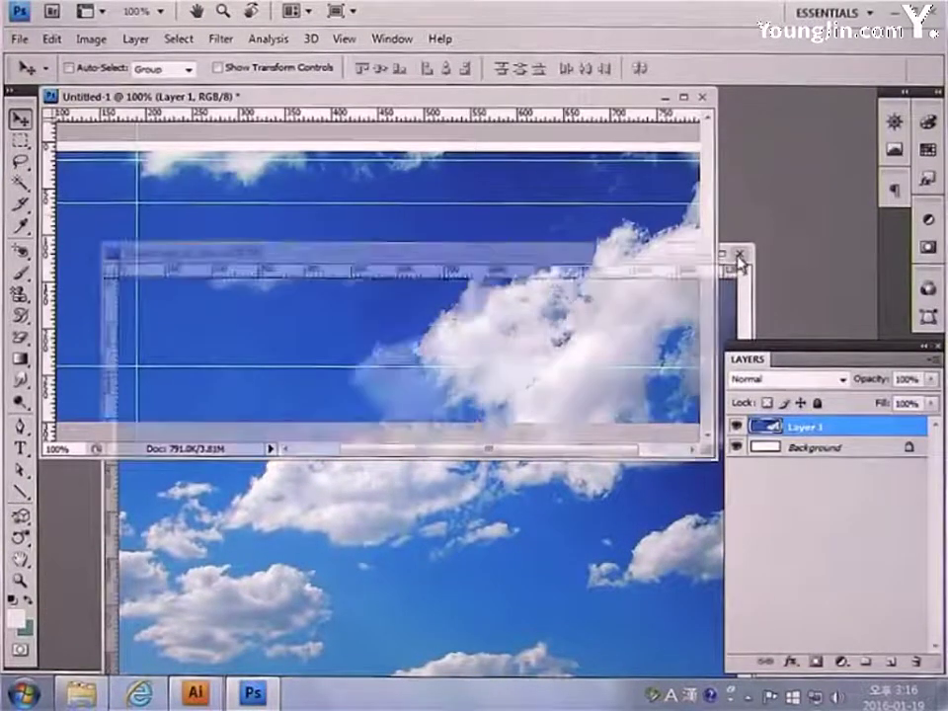
Scale the sky layer proportionally to about 68% to fit the canvas width, move it to cover the canvas, and set its opacity to 50%
key("ctrl+minus")
key("ctrl+minus")
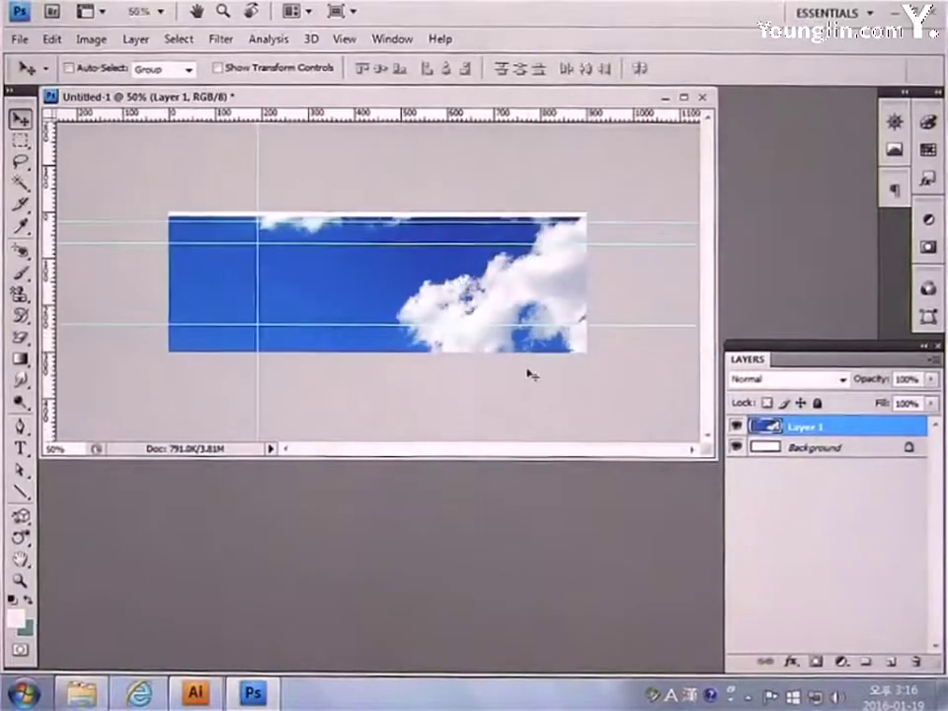
key("ctrl+t")
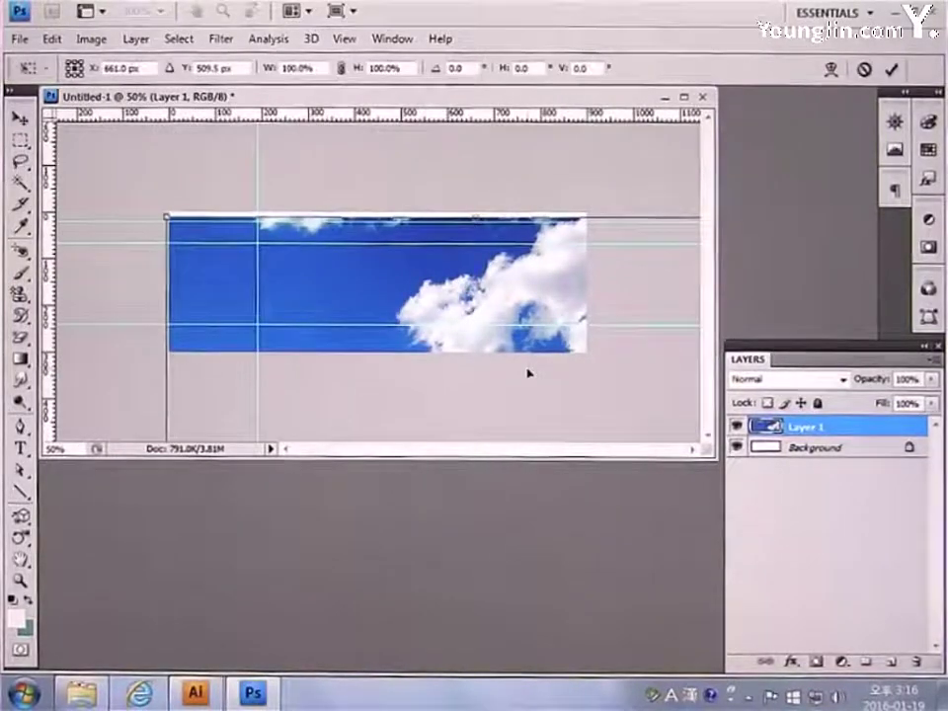
left_click_drag(703, 455, 759, 546)
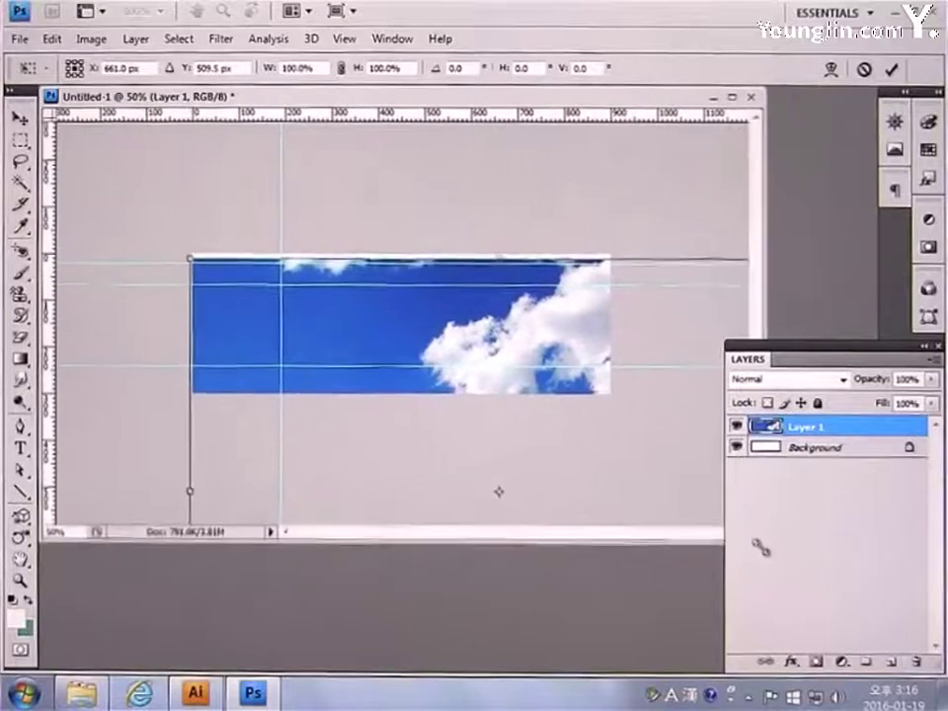
left_click_drag(510, 450, 369, 381)
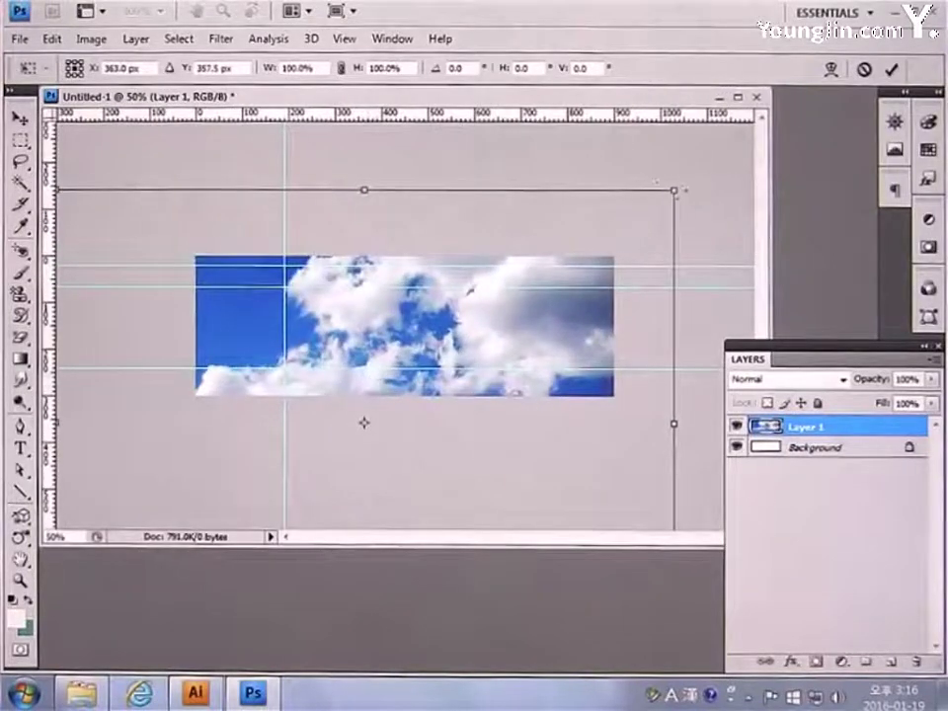
left_click_drag(685, 189, 626, 241)
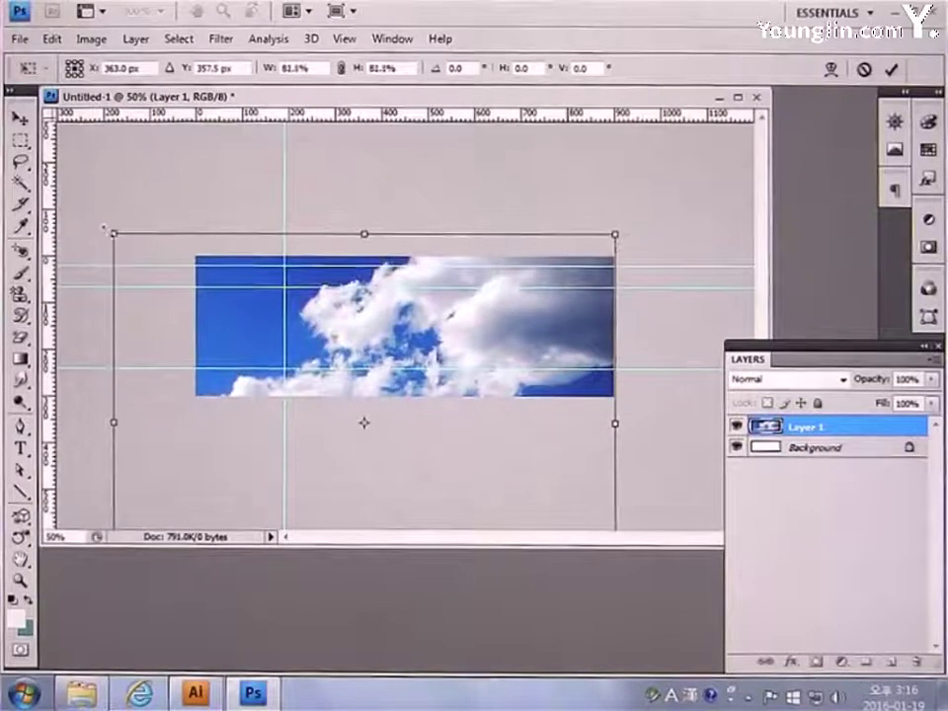
left_click_drag(102, 226, 195, 282)
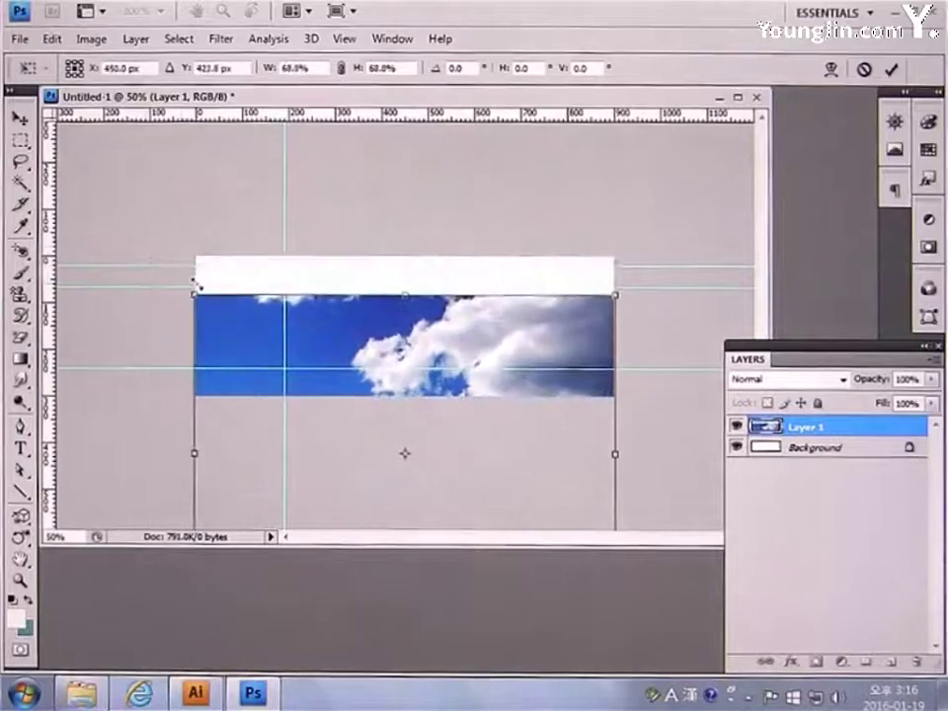
left_click_drag(476, 372, 476, 311)
key("Return")
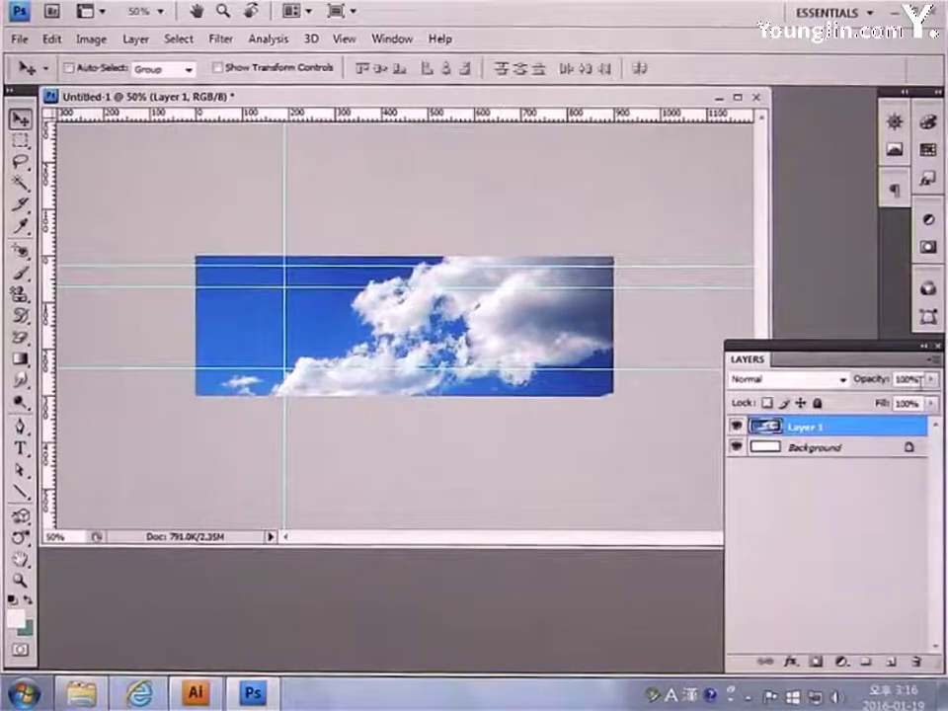
type("50")
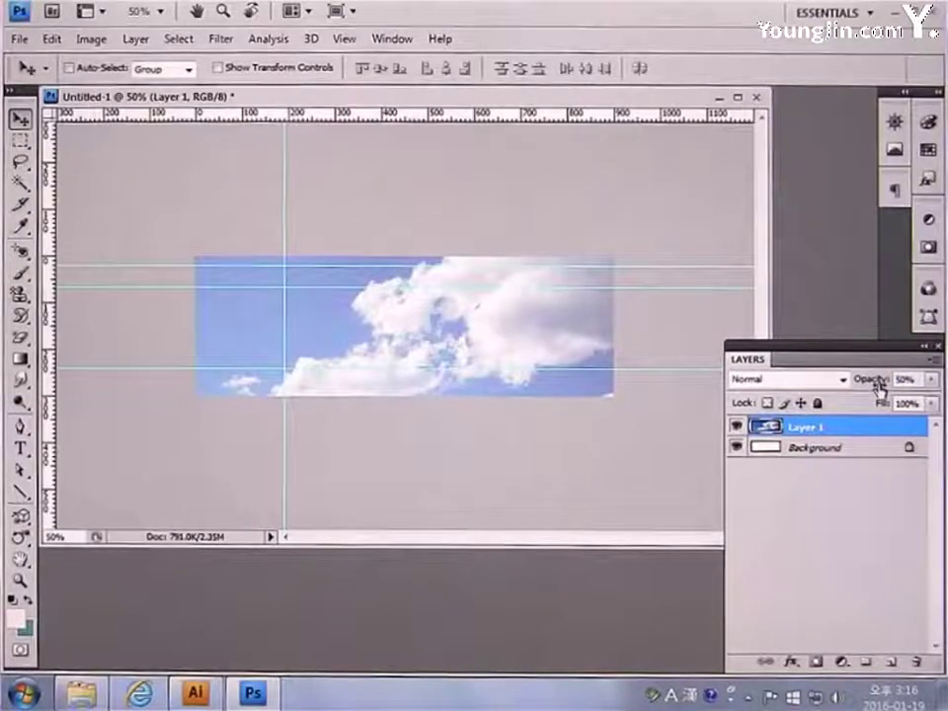
Add a new layer above the sky layer and set the foreground colour to #7A9AC3
left_click(891, 660)
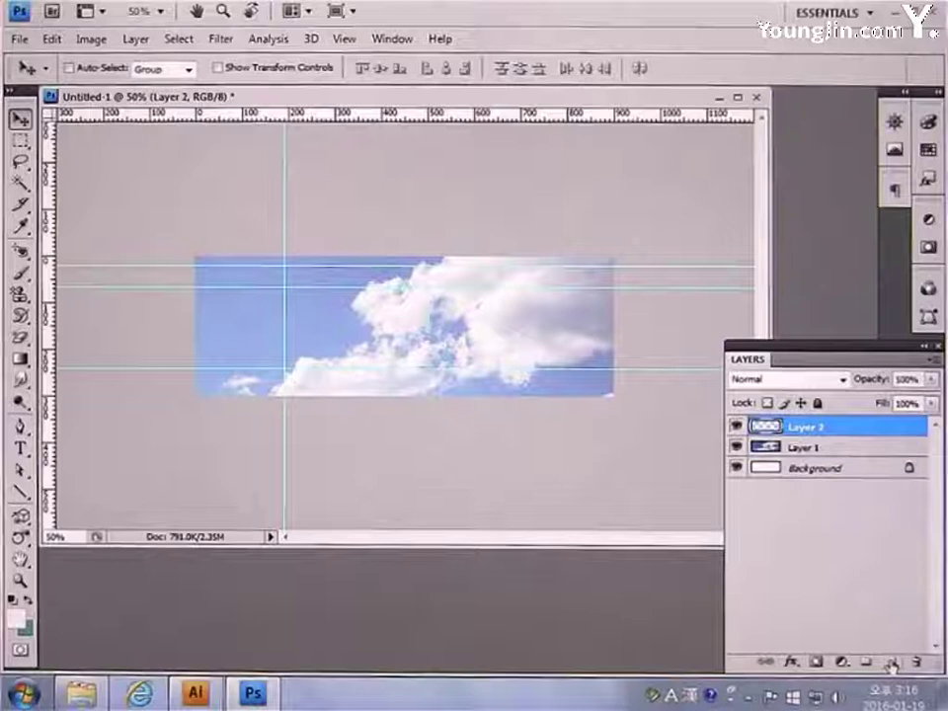
left_click(15, 617)
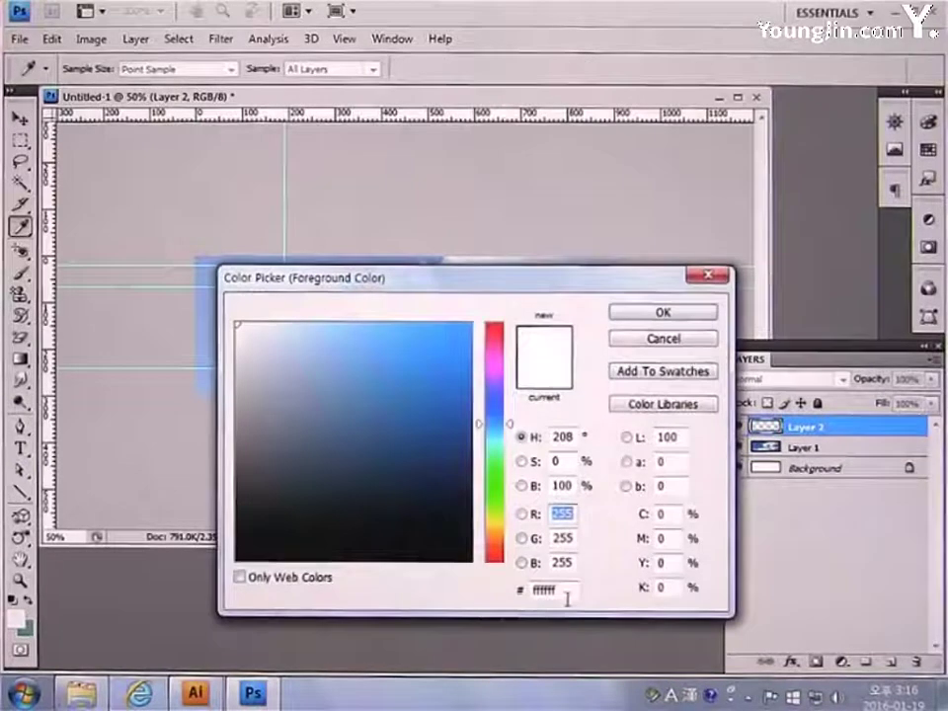
type("7A")
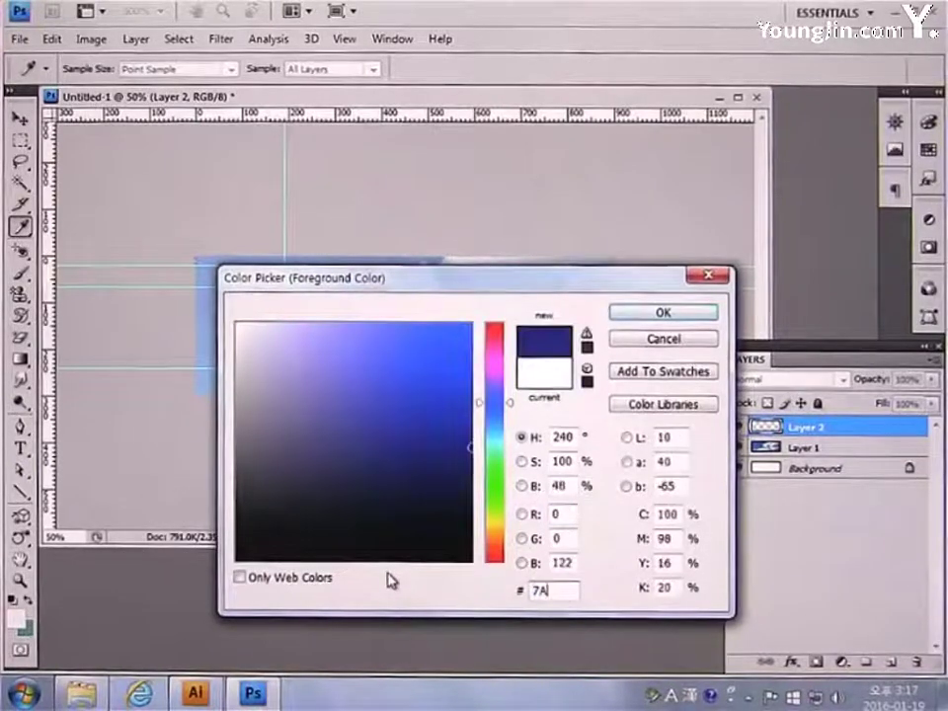
type("9AC3")
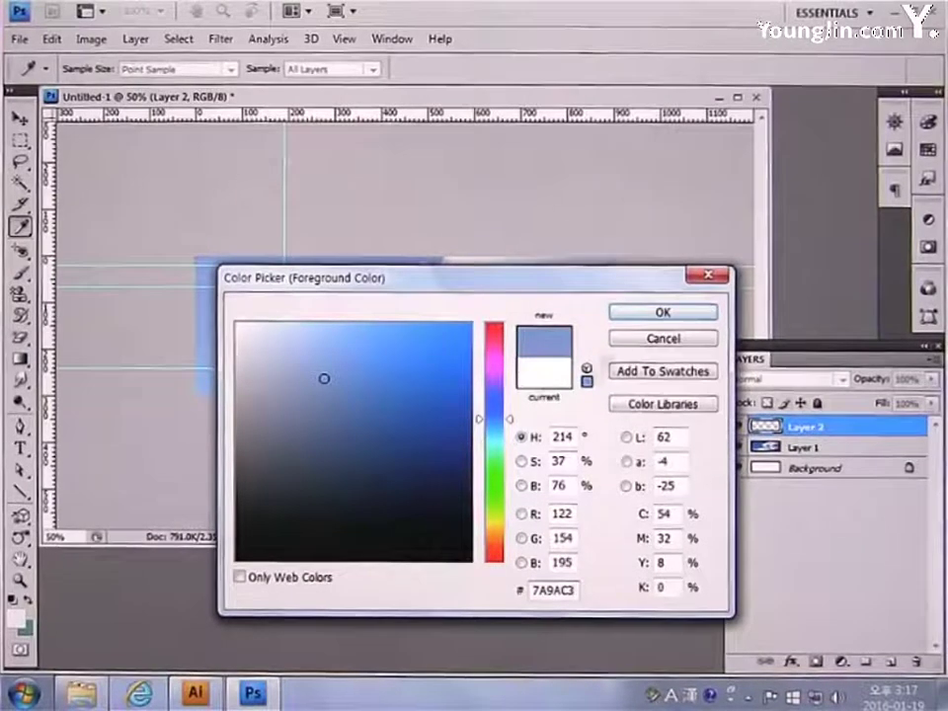
left_click(635, 313)
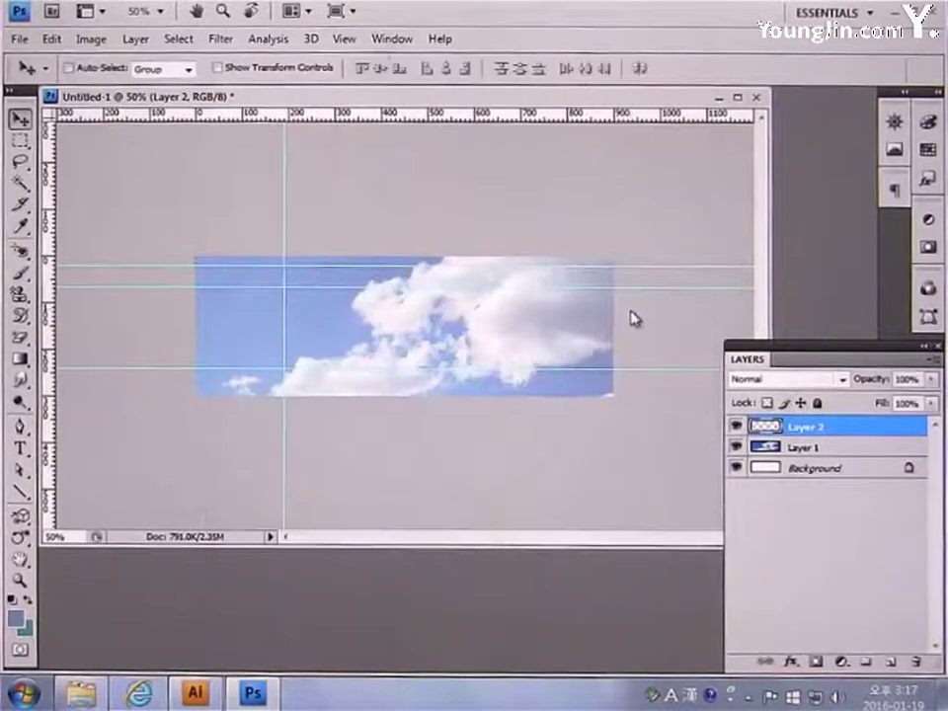
Fill the new layer with a linear foreground-to-transparent gradient running from near the canvas's right edge to about 110 px from its left edge
left_click(19, 360)
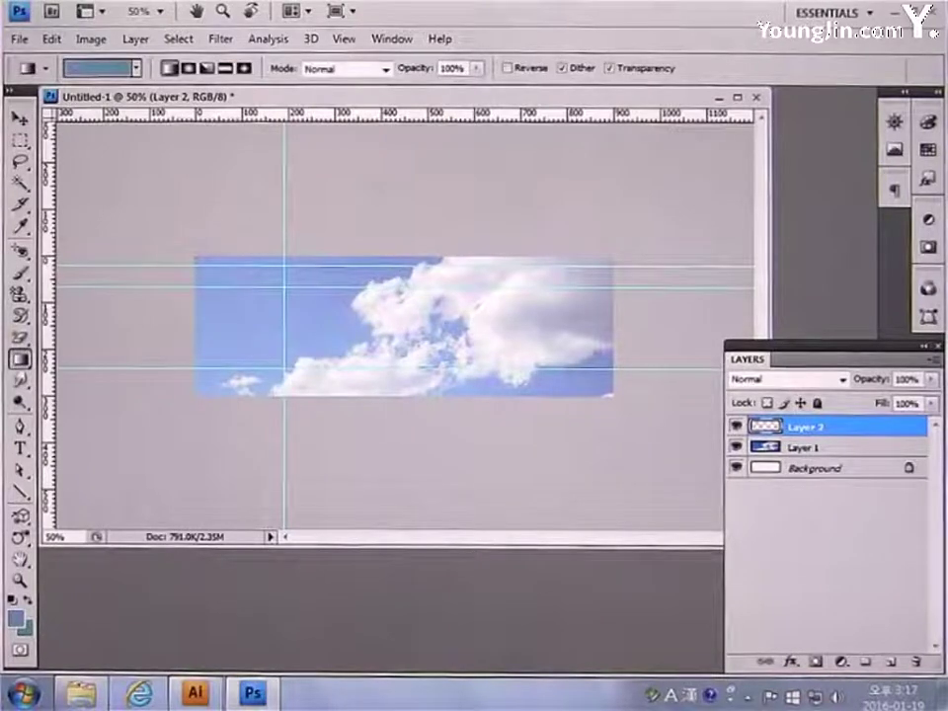
left_click(136, 69)
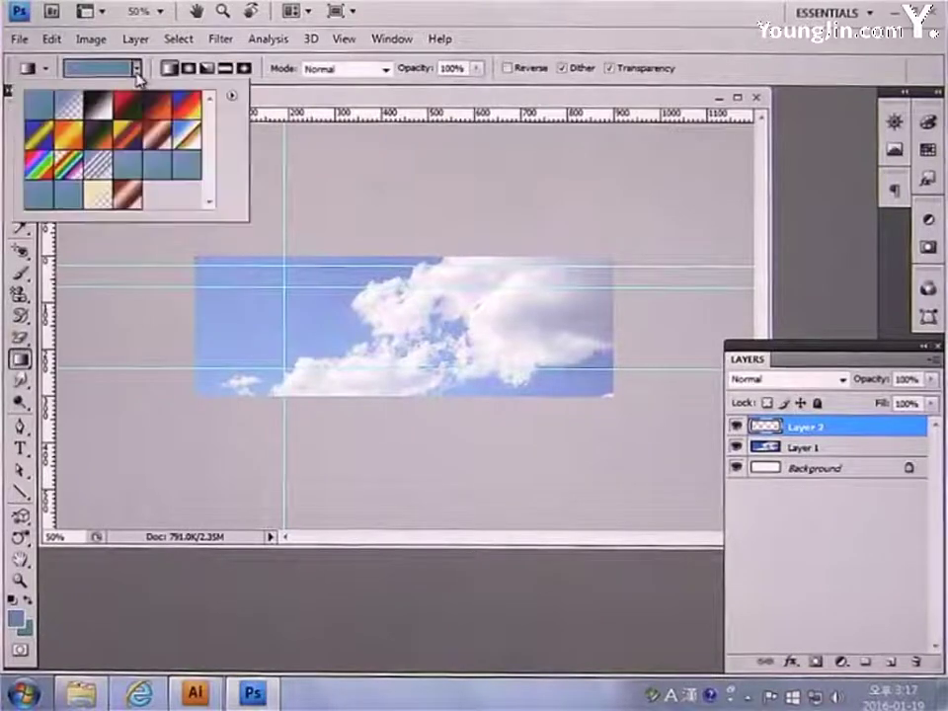
left_click(60, 111)
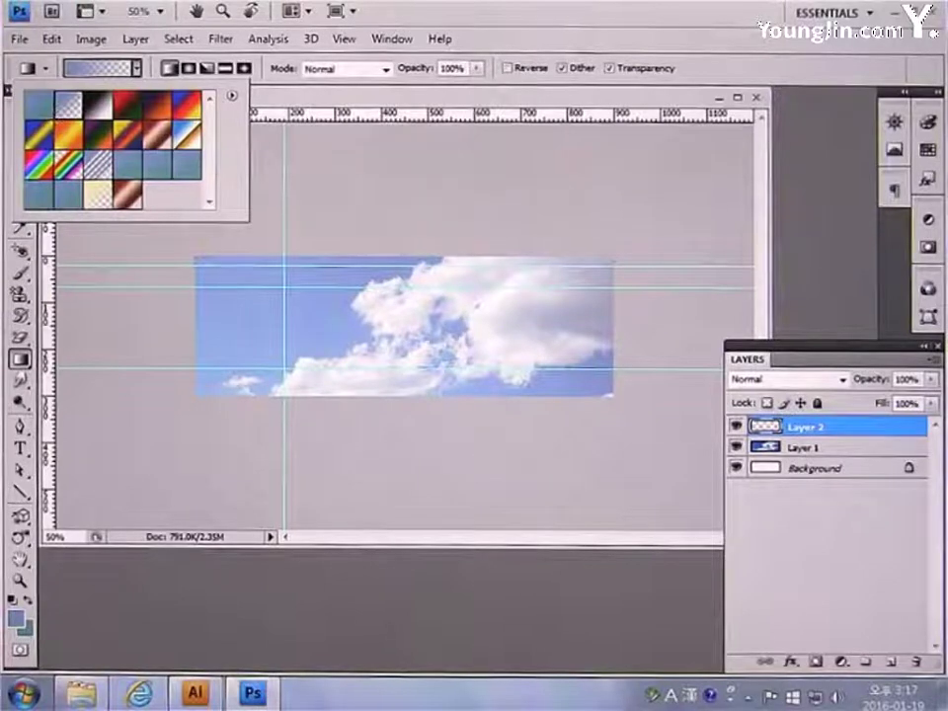
left_click_drag(589, 331, 316, 328)
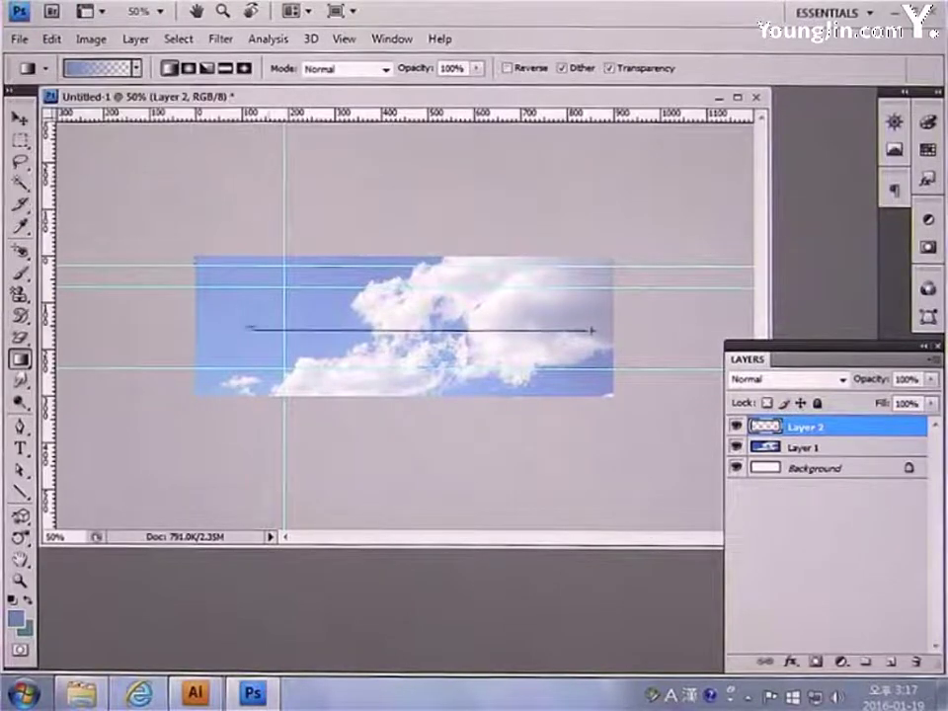
left_click_drag(248, 329, 240, 326)
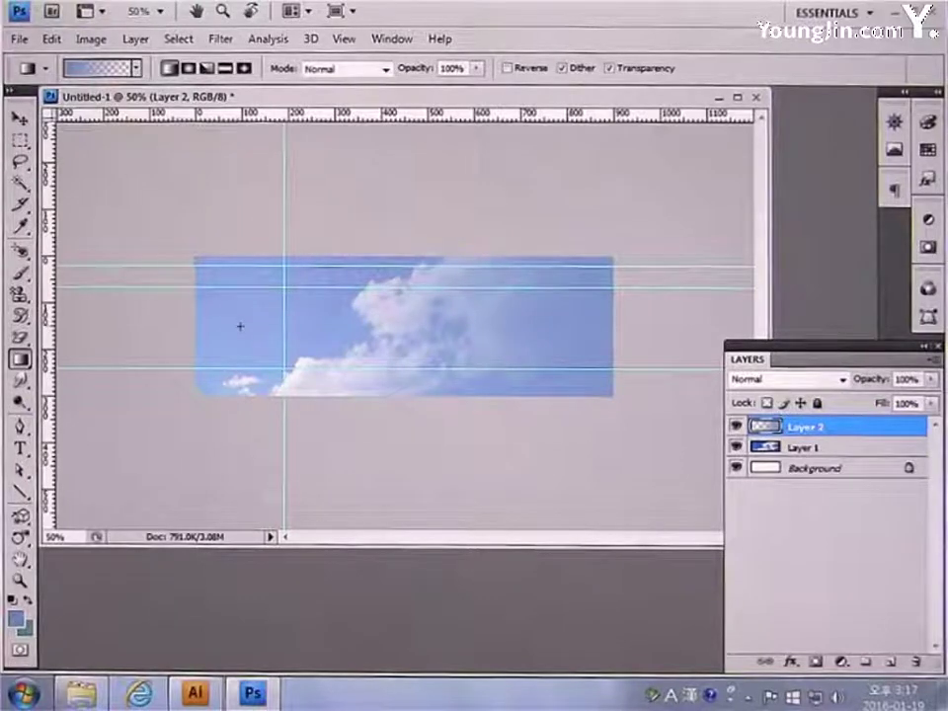
Open the glass building picture image2 from the source folder
left_click(20, 39)
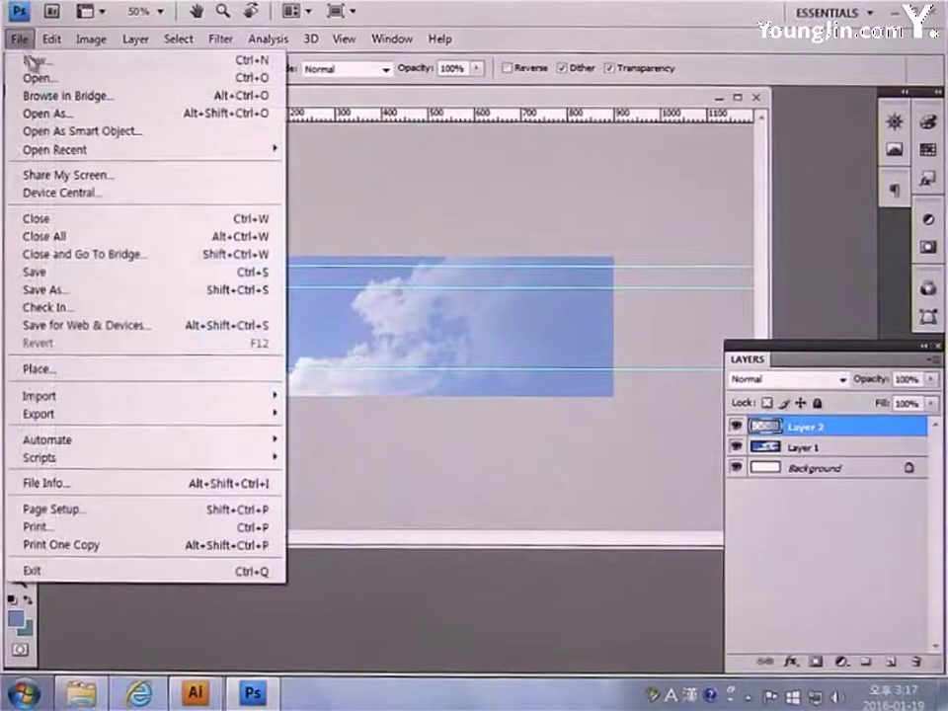
left_click(40, 78)
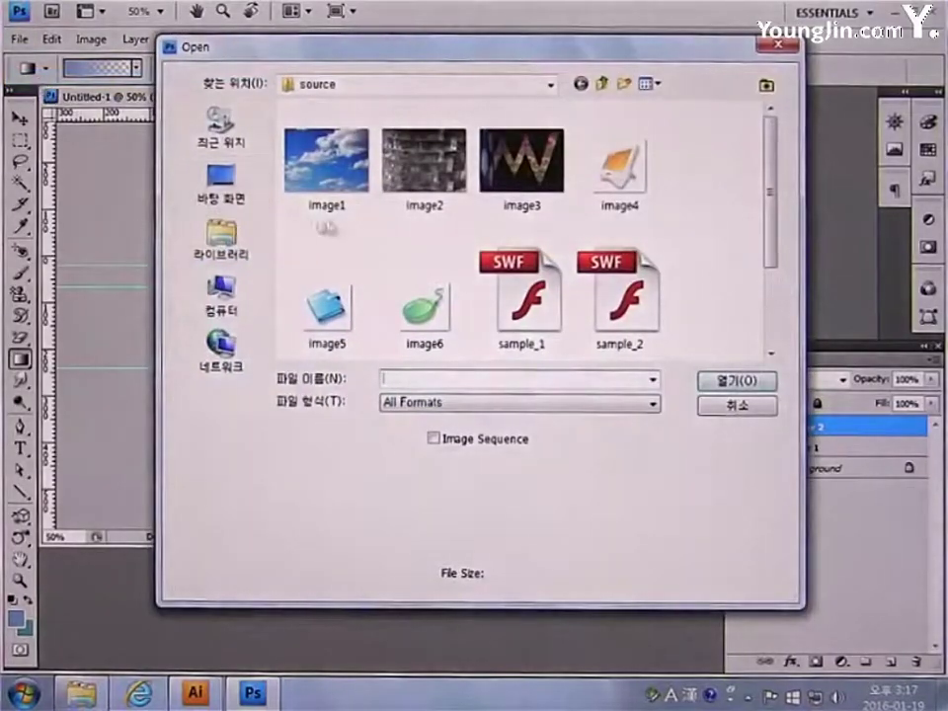
left_click(424, 158)
left_click(741, 381)
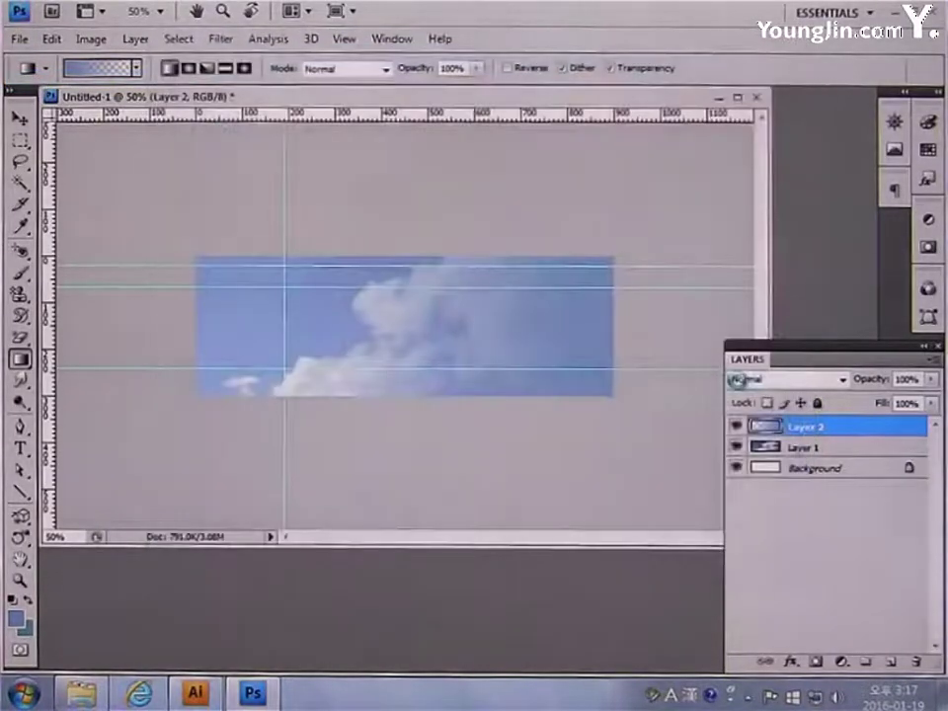
Copy the building picture into the Untitled-1 document as a layer and close image2.jpg
left_click_drag(426, 107, 431, 242)
left_click(21, 118)
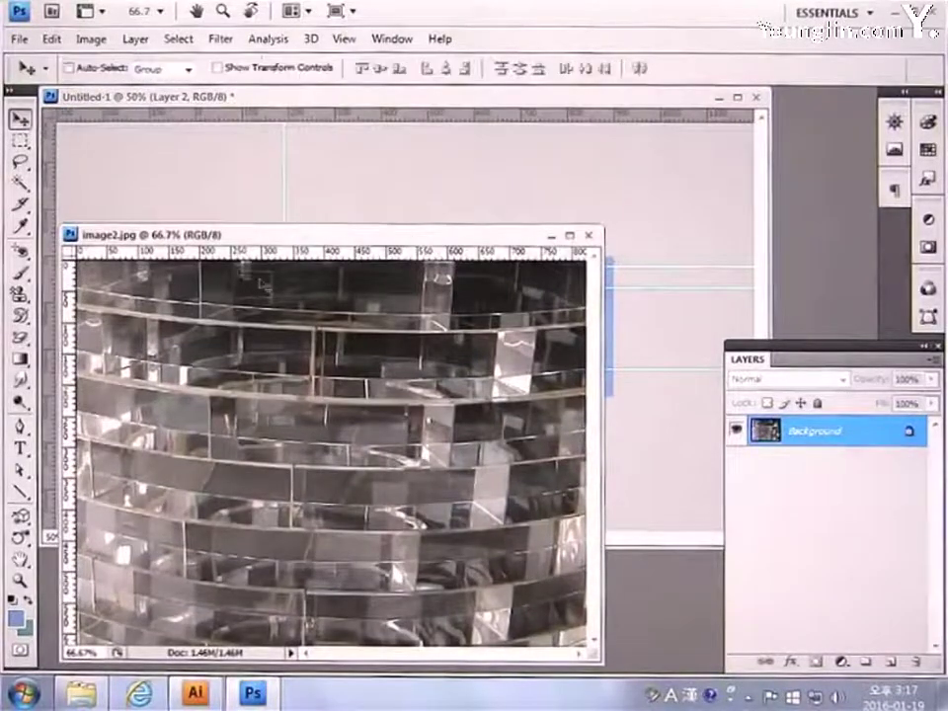
left_click_drag(457, 389, 620, 334)
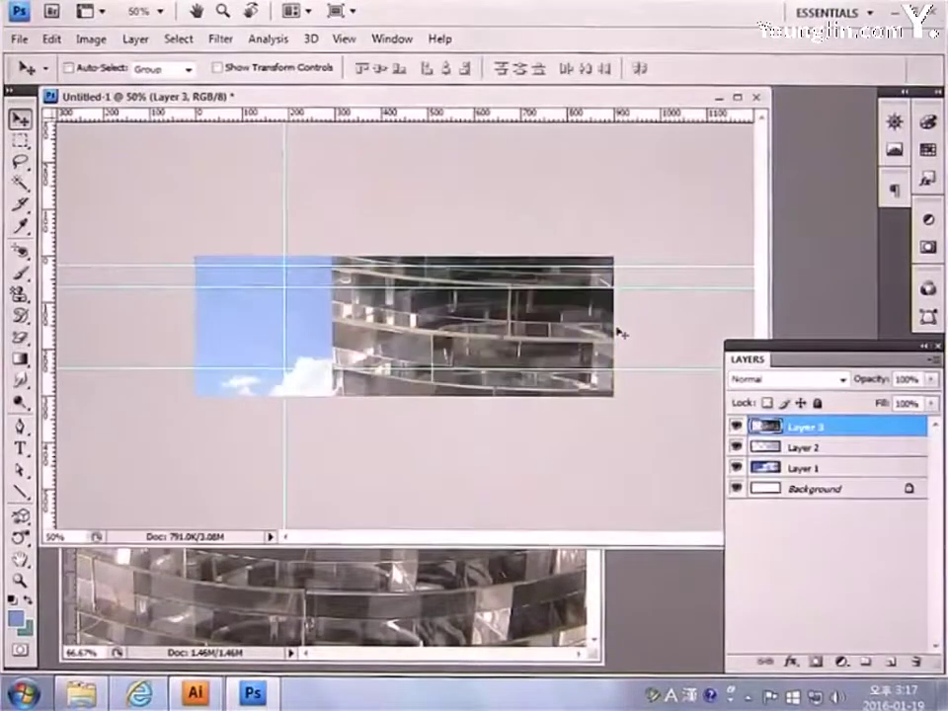
left_click_drag(547, 345, 426, 347)
key("ctrl+Tab")
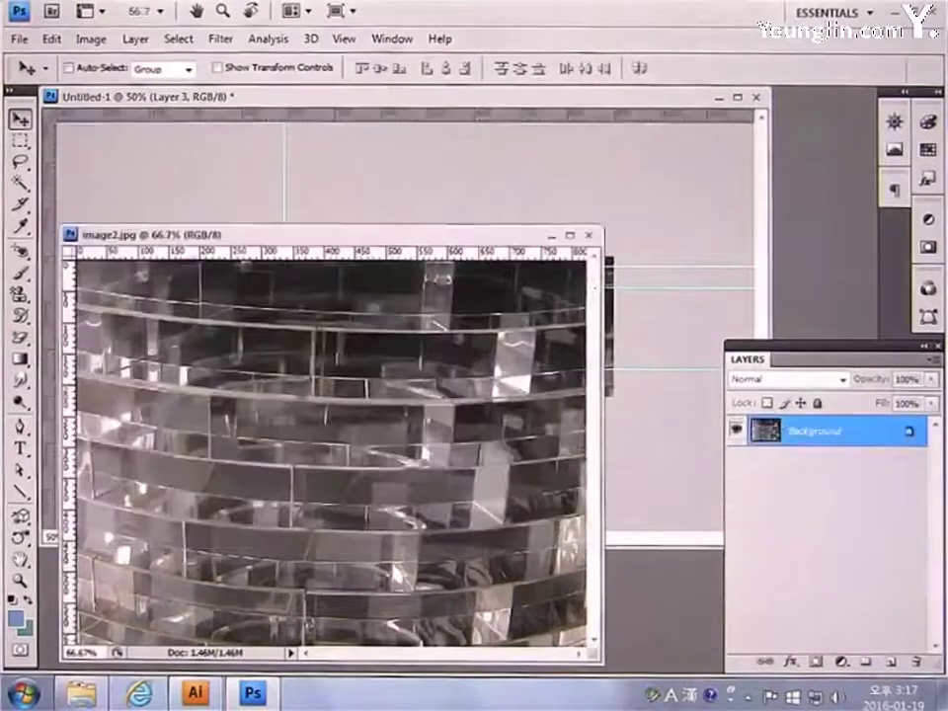
key("ctrl+Tab")
Align the building layer with the canvas's left edge and scale it down proportionally to fit the canvas height
left_click_drag(509, 331, 468, 338)
key("ctrl+t")
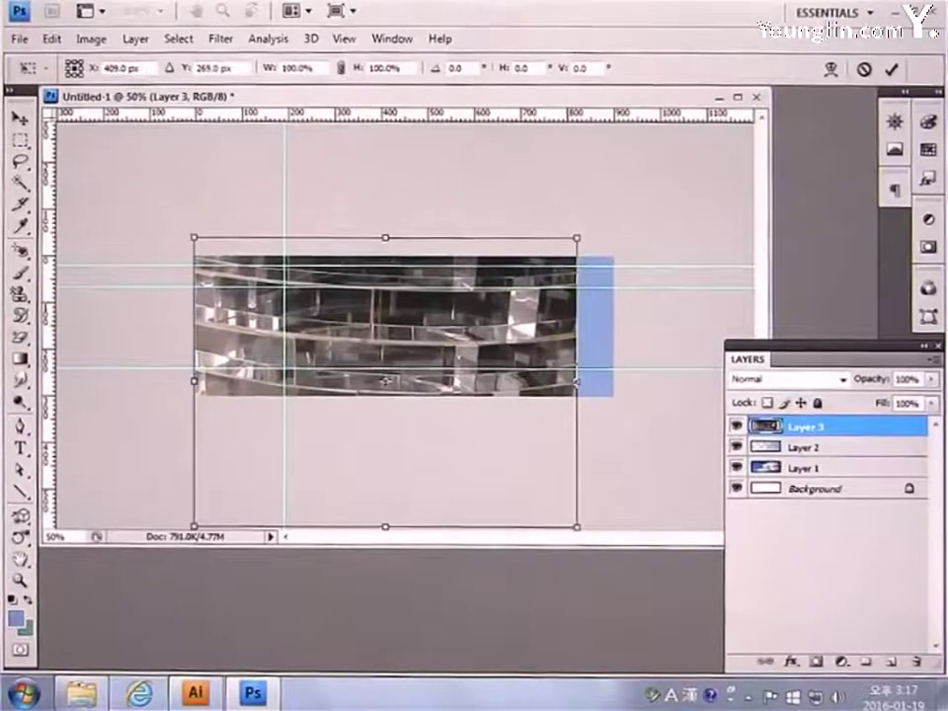
left_click_drag(581, 530, 359, 450)
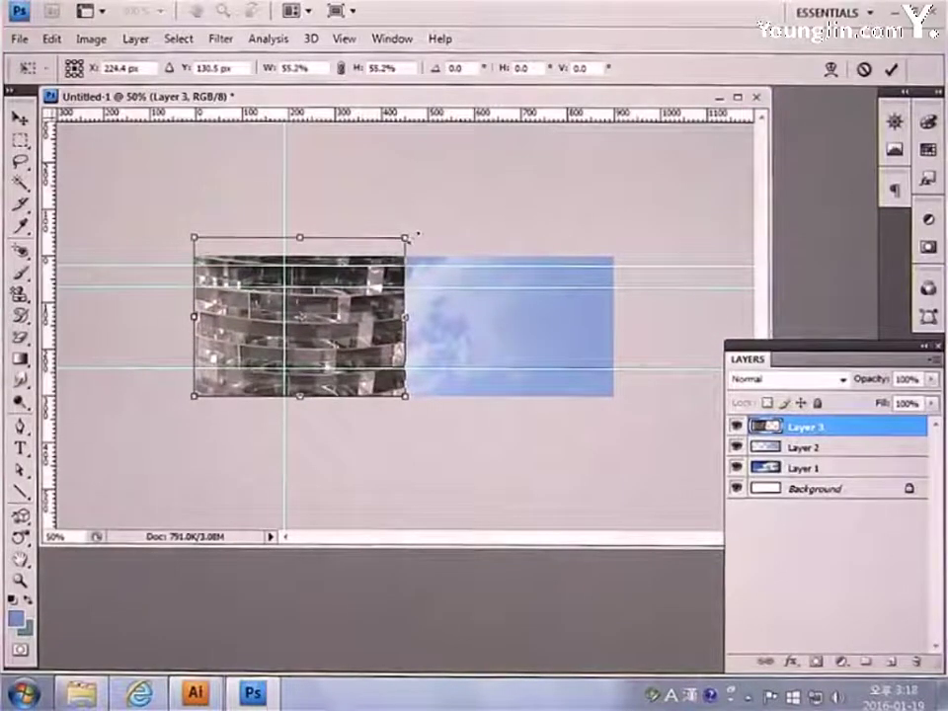
left_click_drag(416, 234, 383, 256)
key("Return")
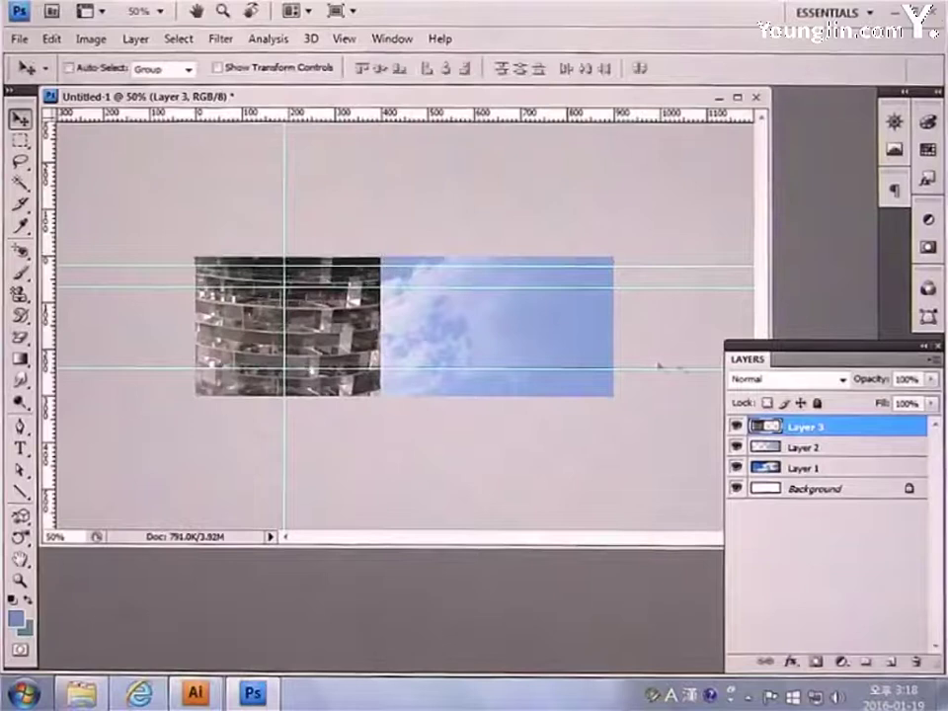
Set the building layer's blend mode to Color Burn and its opacity to 75%
left_click(807, 384)
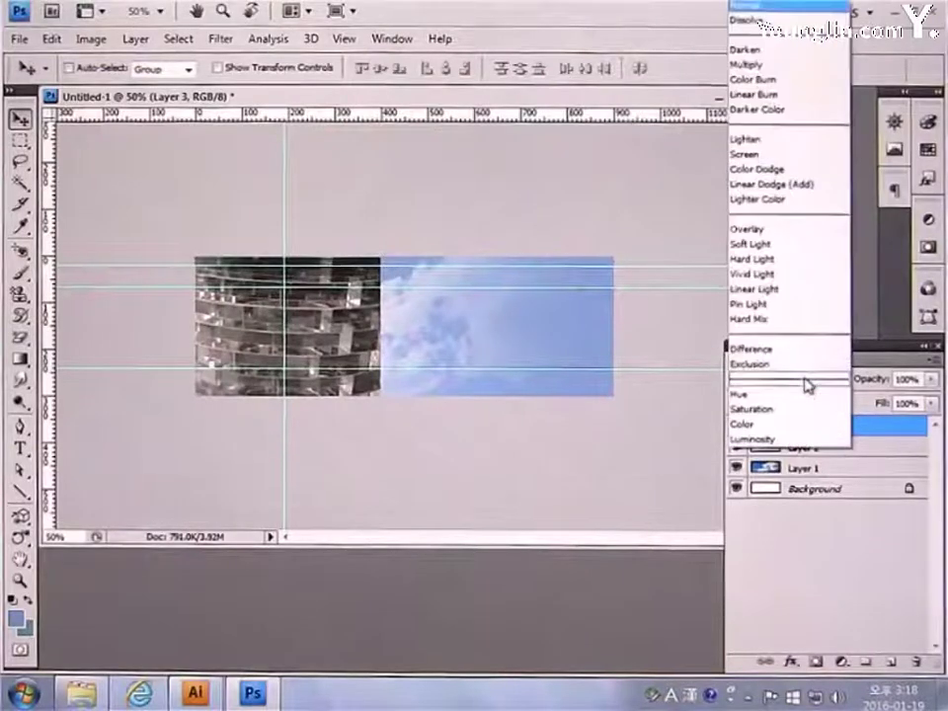
left_click(769, 80)
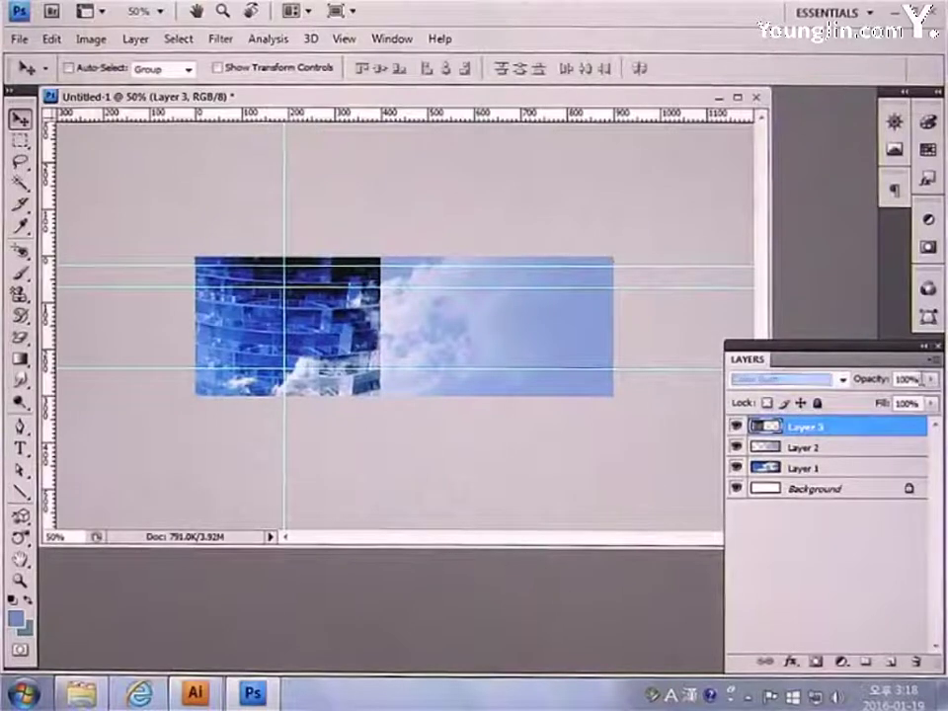
left_click(881, 379)
type("75")
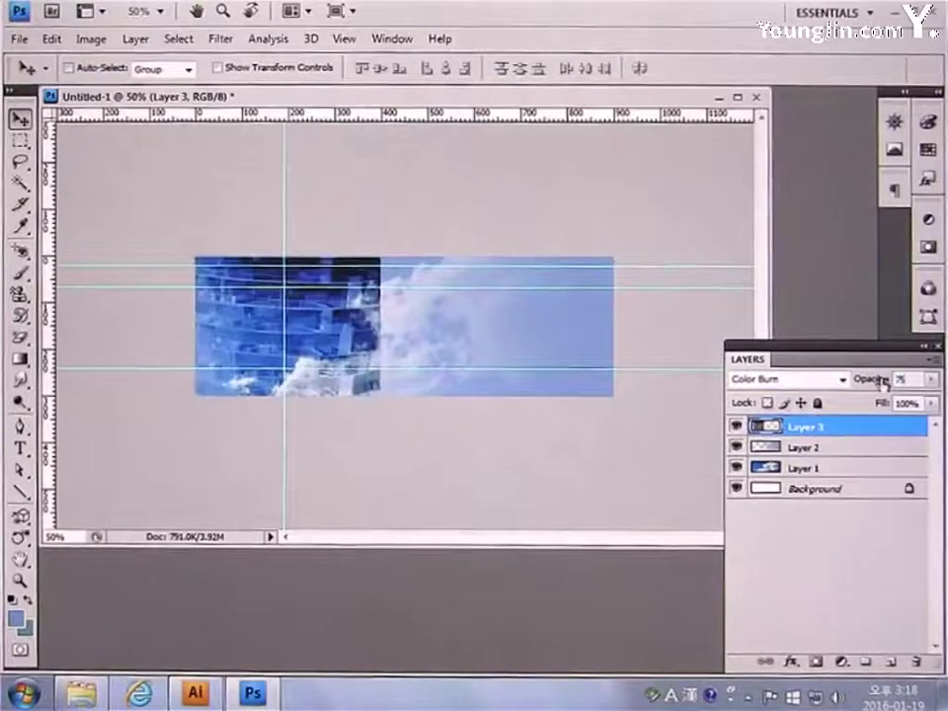
key("Return")
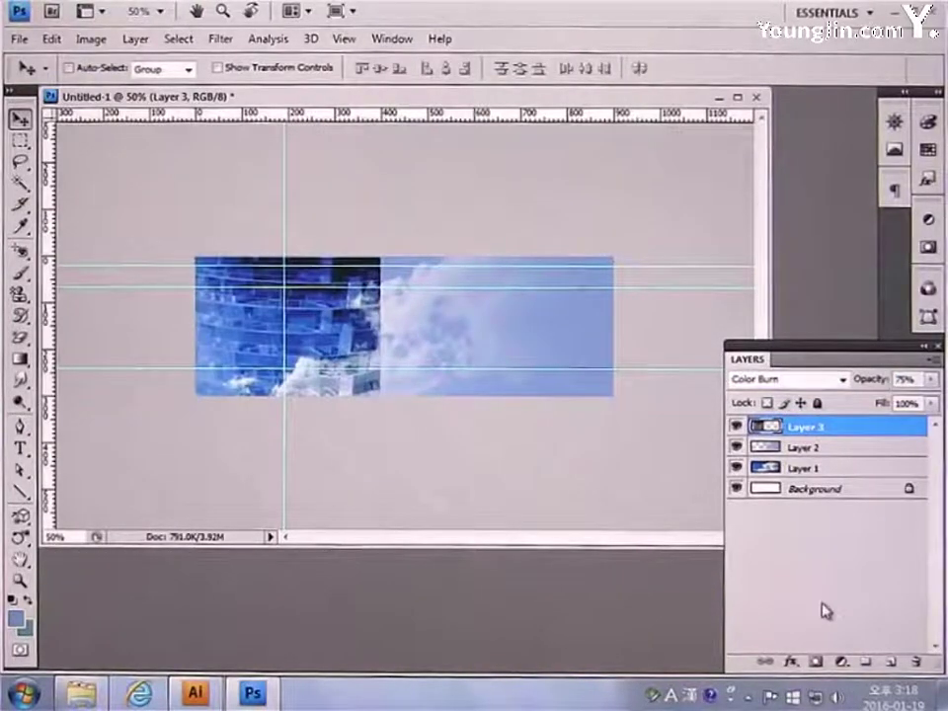
Add a layer mask to the building layer, with black as foreground colour and white as background colour for the Gradient tool
left_click(816, 661)
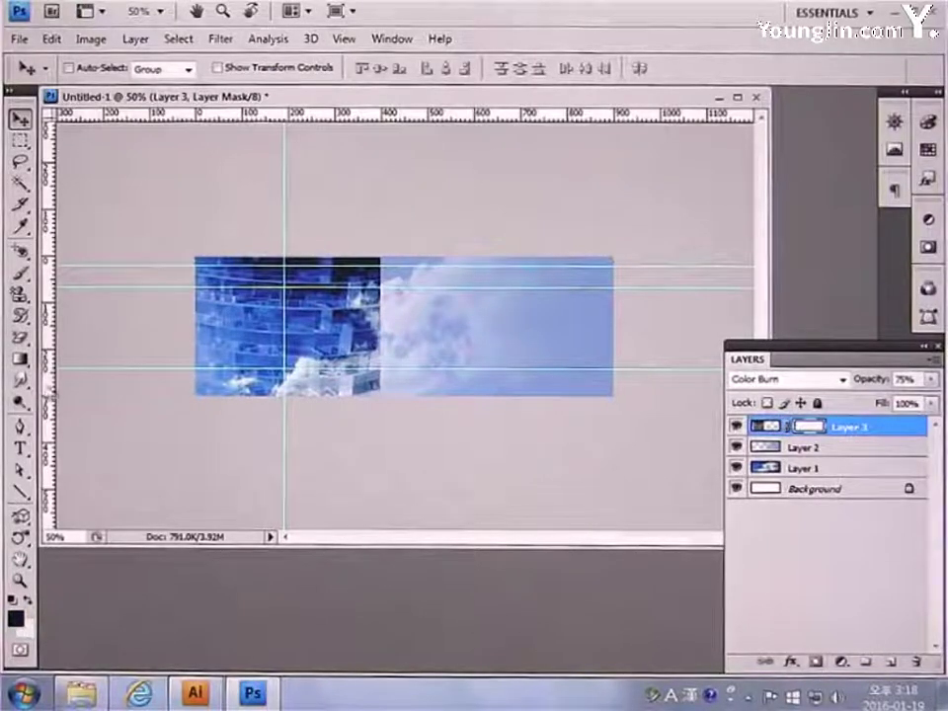
left_click(22, 360)
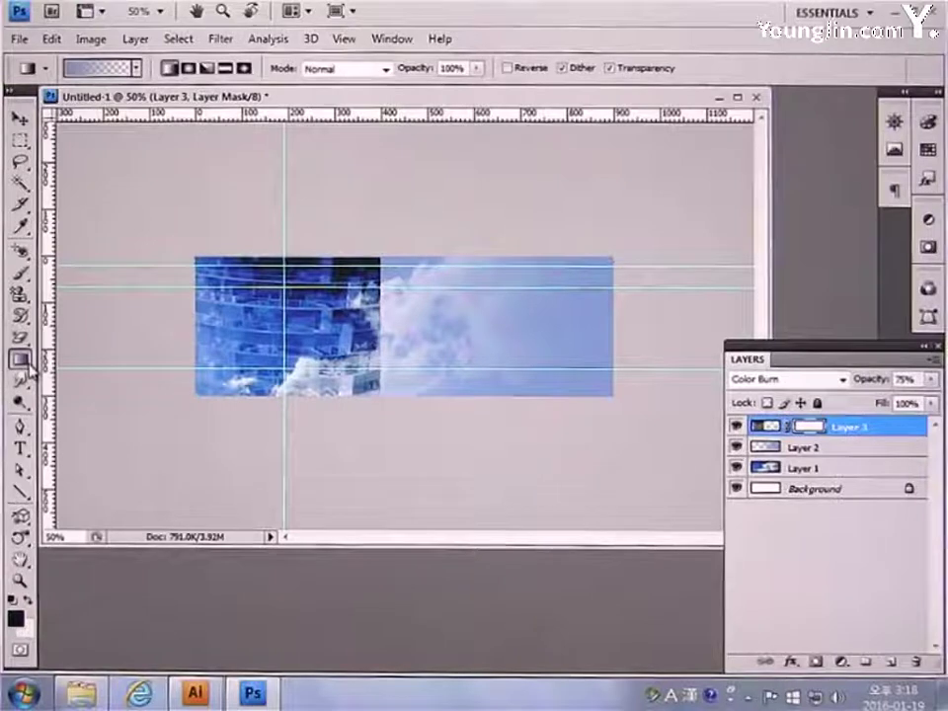
left_click(14, 617)
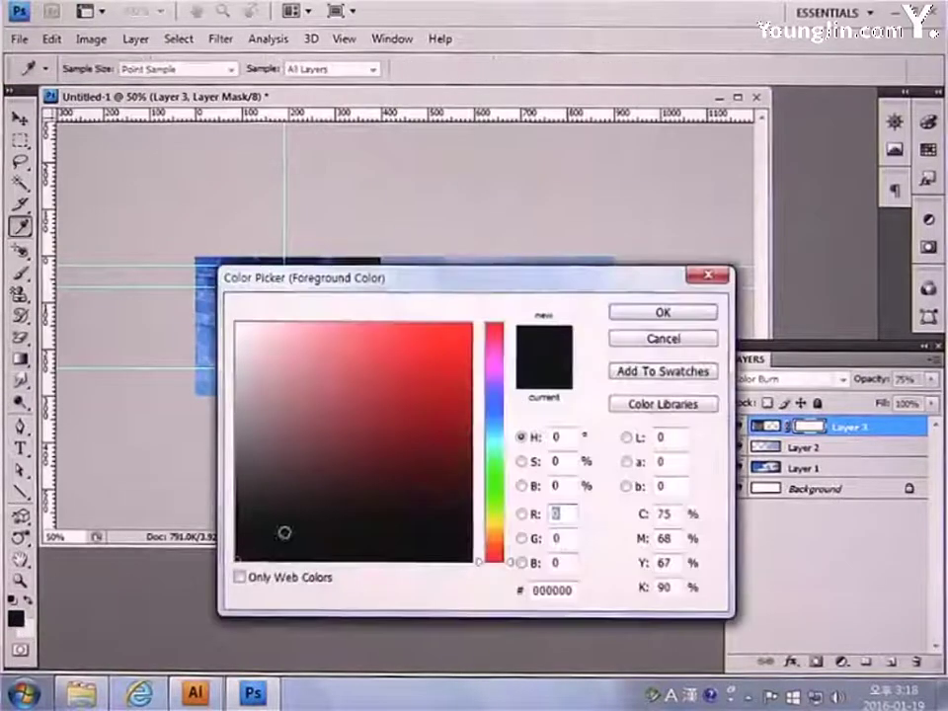
left_click(630, 313)
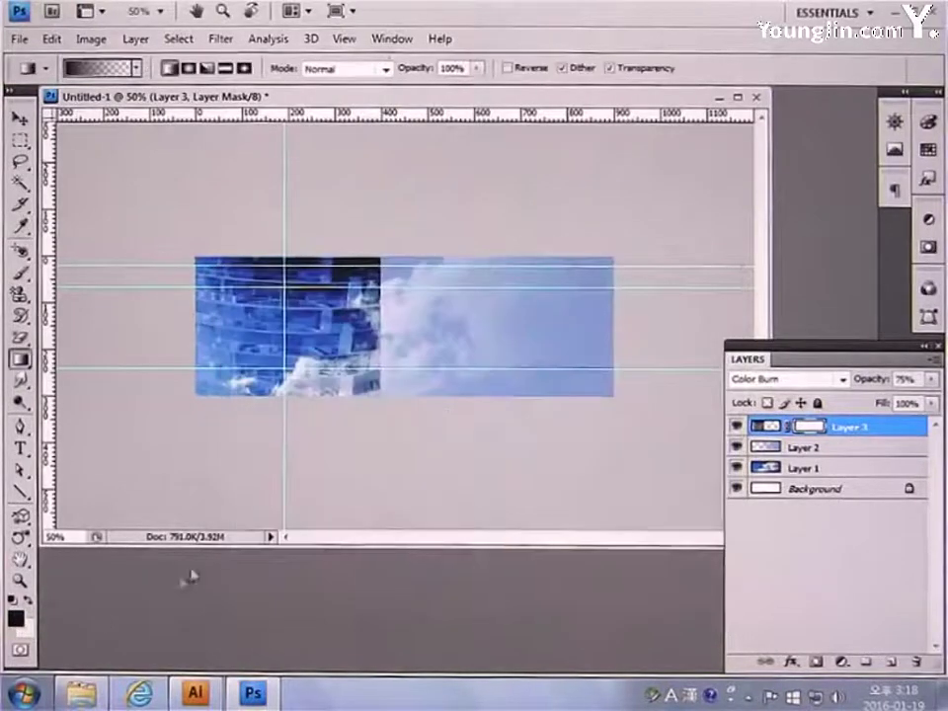
left_click(28, 632)
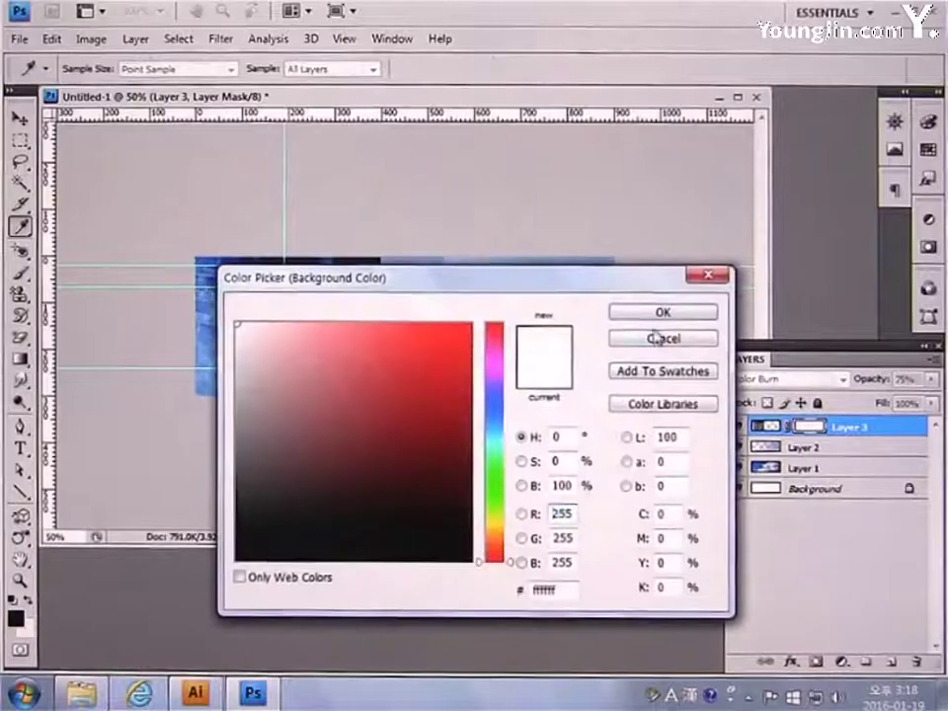
left_click(657, 312)
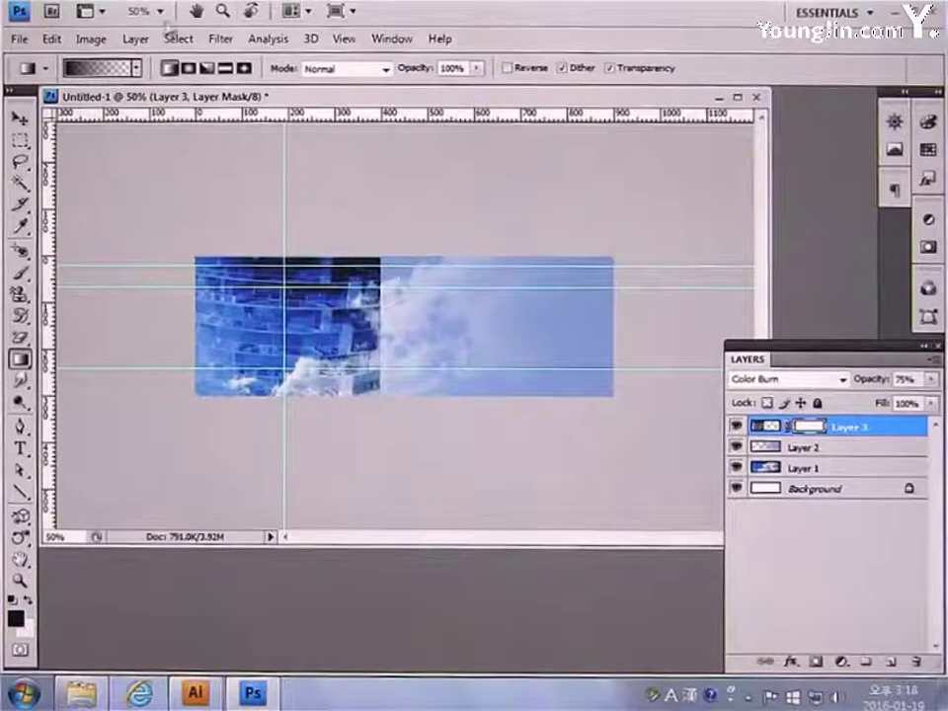
Draw a black-to-transparent linear gradient on the mask from the building's right edge towards the vertical guide to fade that side
left_click(138, 68)
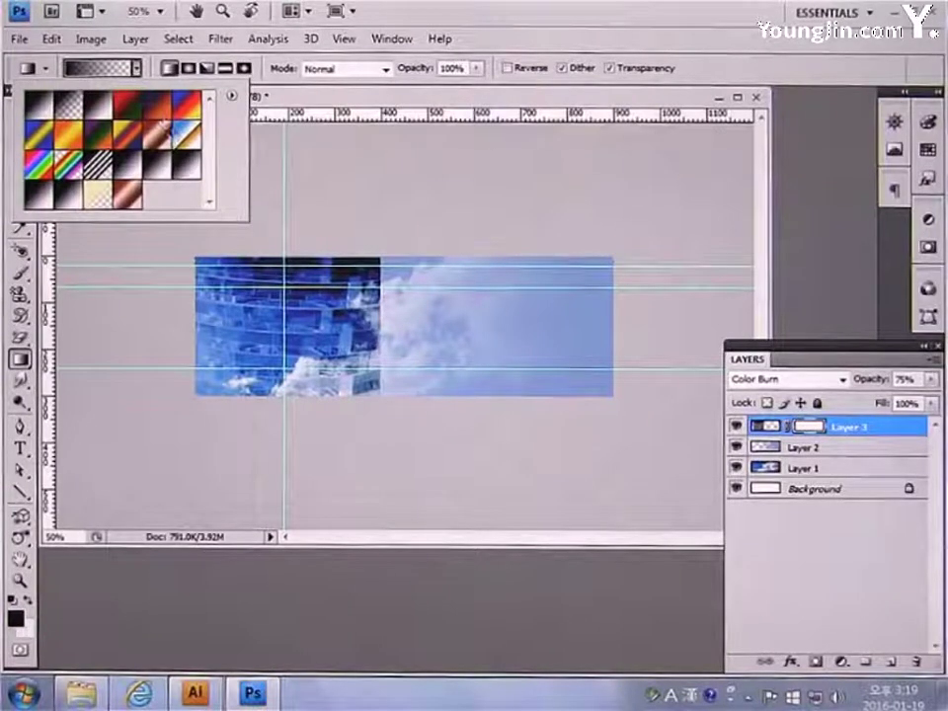
left_click(378, 326)
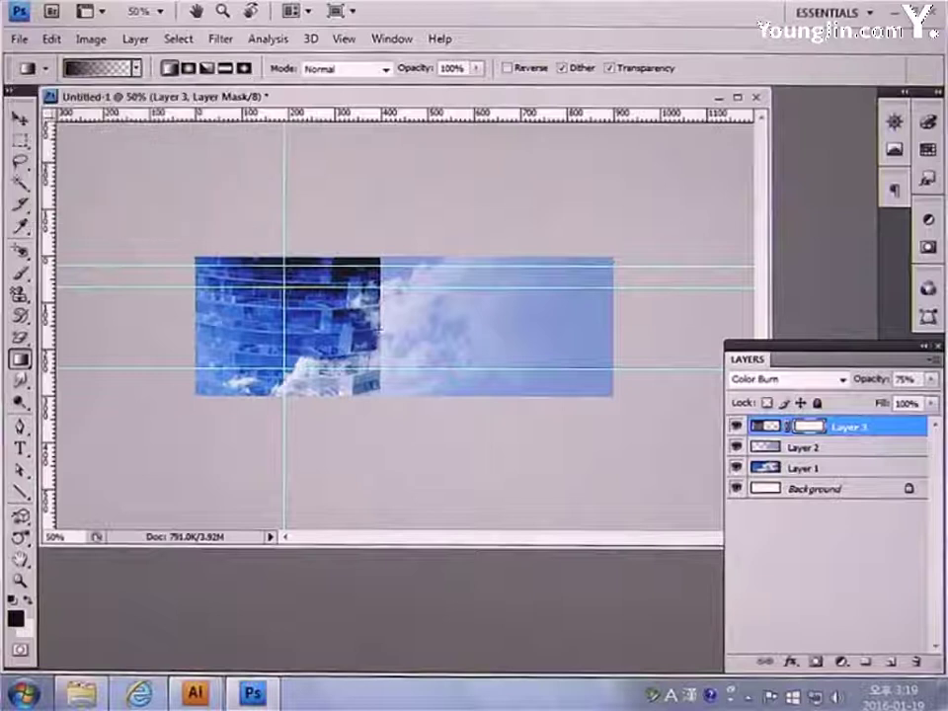
left_click_drag(282, 325, 379, 326)
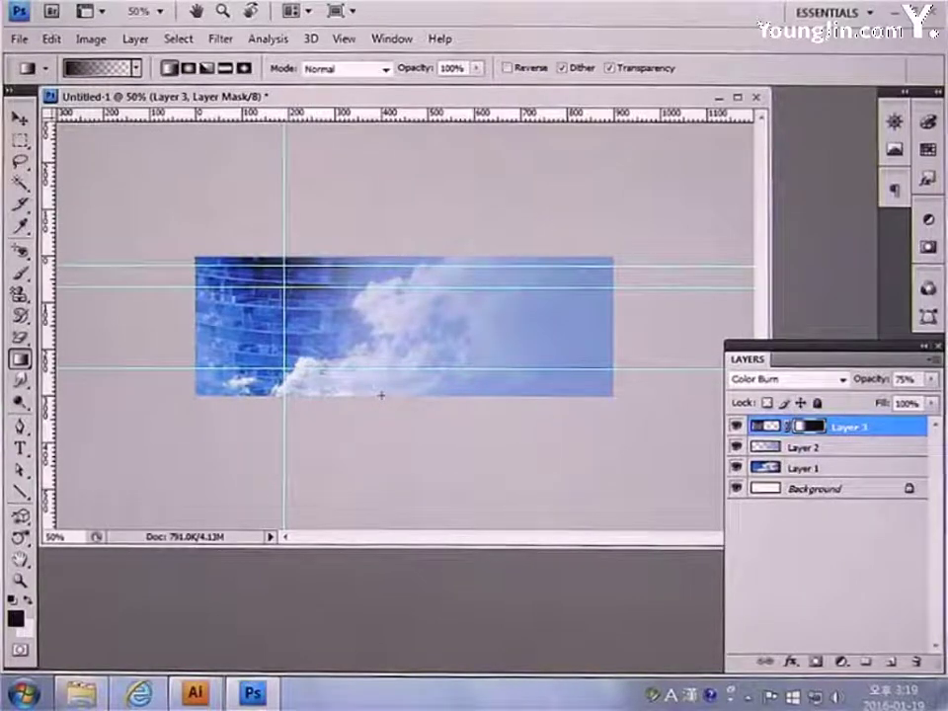
Open the W-shaped picture image3 from the source folder and move its window down to uncover part of the banner
left_click(18, 38)
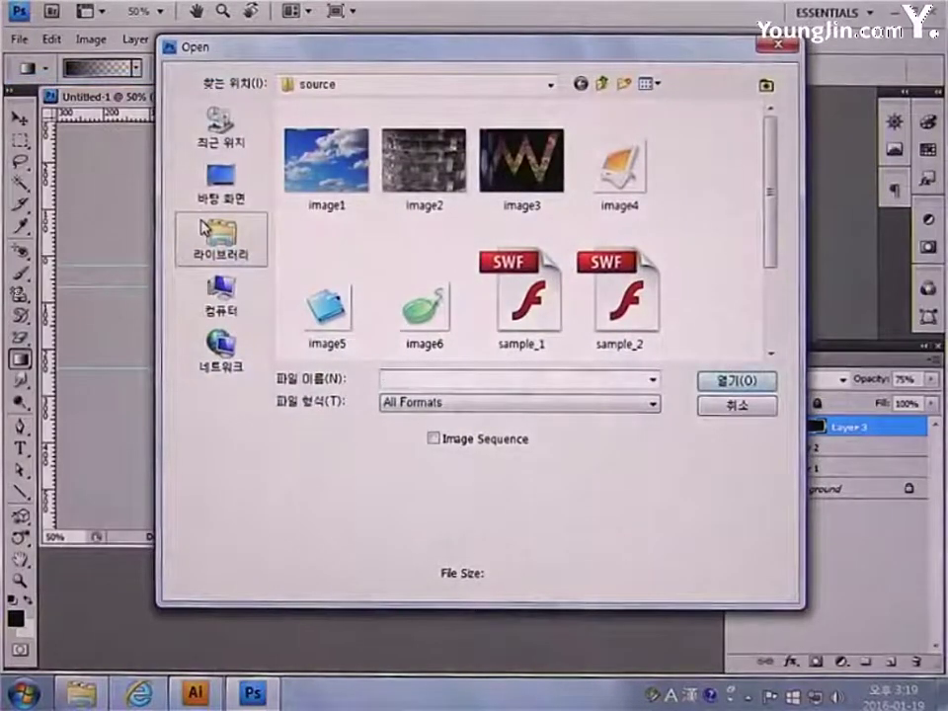
left_click(494, 197)
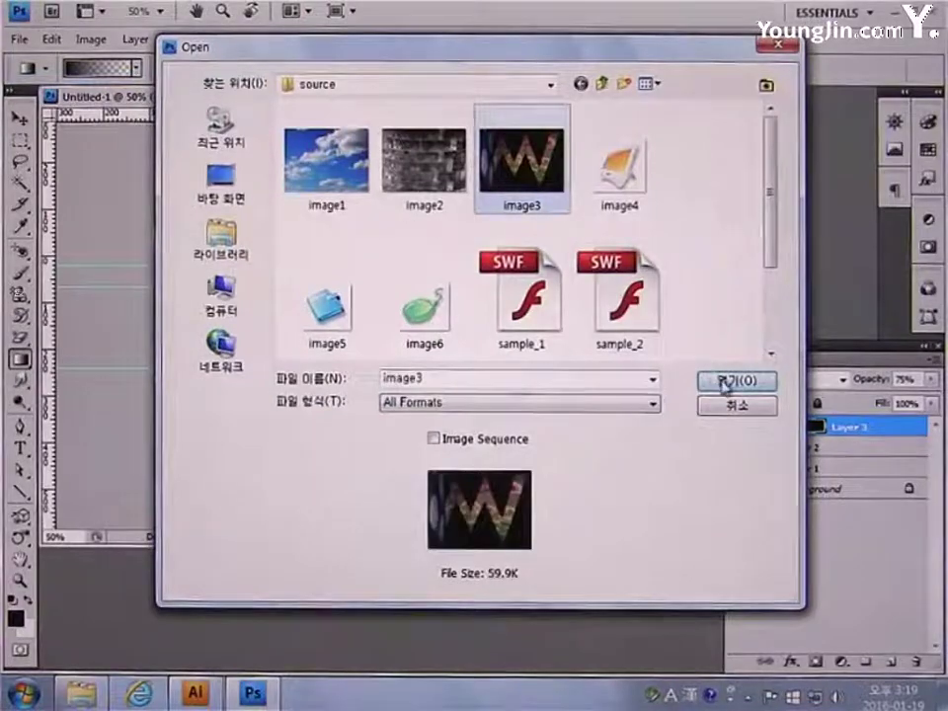
left_click(736, 381)
left_click_drag(377, 126, 396, 318)
left_click(19, 118)
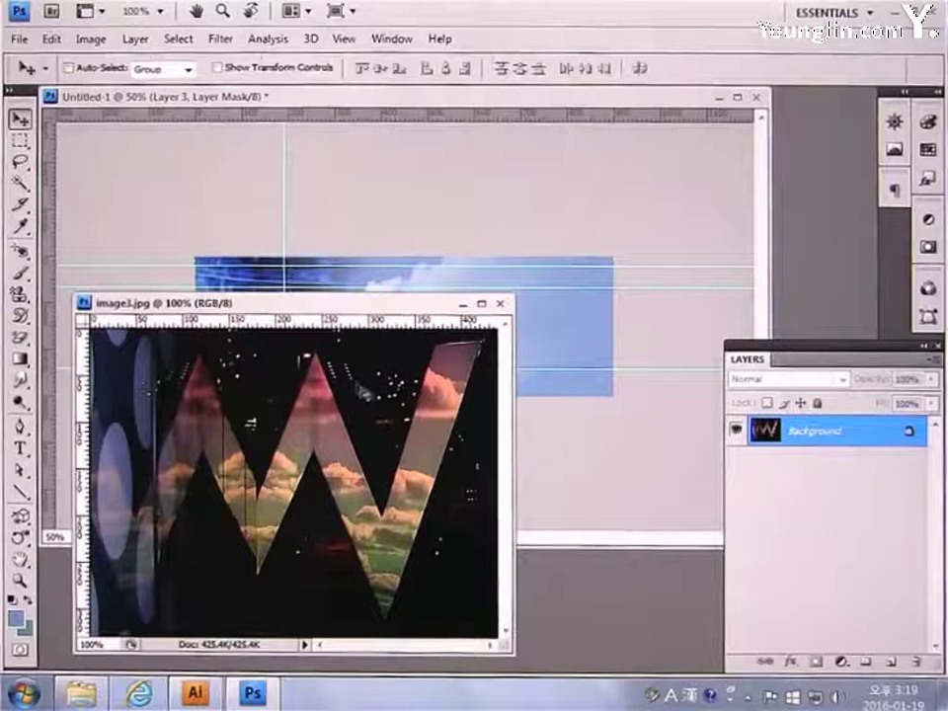
Copy the W-shaped picture into the banner as a new layer and close the image3 file
left_click_drag(360, 388, 412, 277)
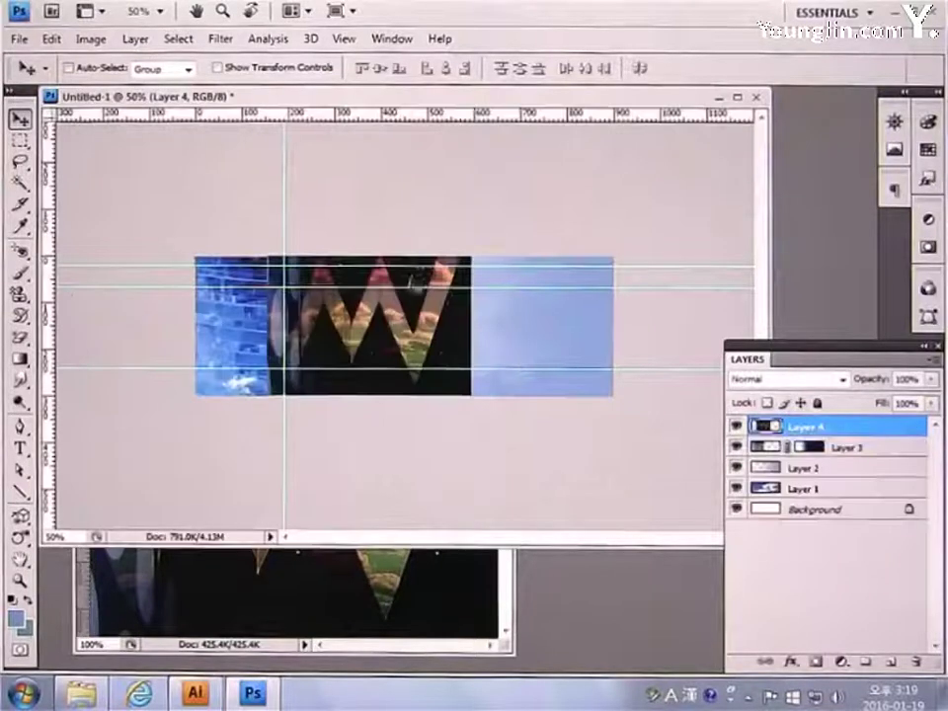
key("ctrl+Tab")
left_click(502, 303)
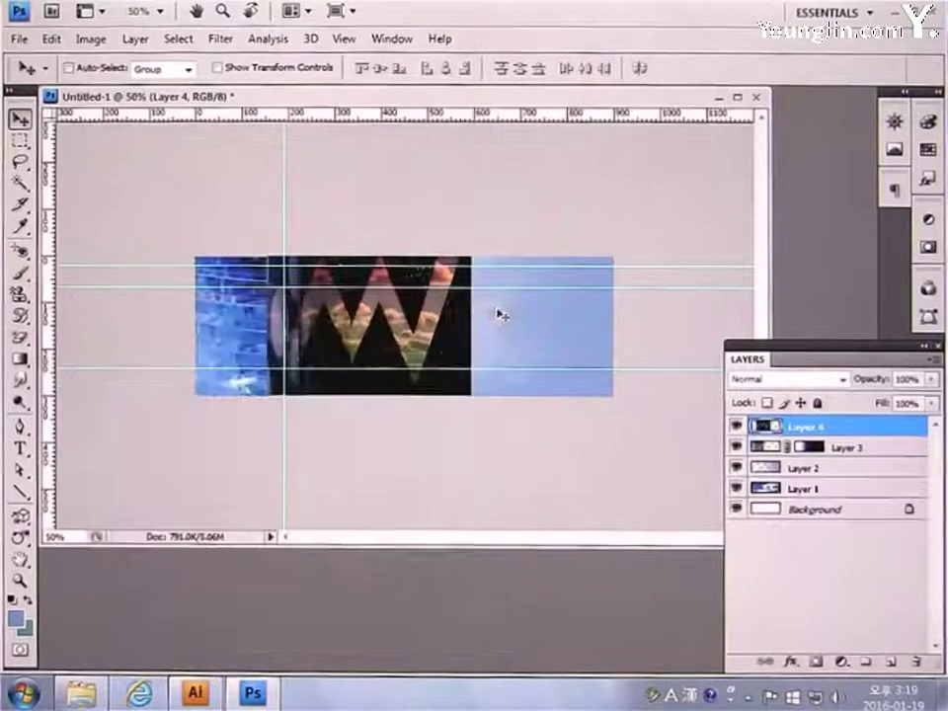
Rotate the W picture layer about 22.6° clockwise and move it over the building at the banner's left end
key("ctrl+t")
left_click_drag(509, 417, 463, 465)
left_click_drag(457, 355, 363, 344)
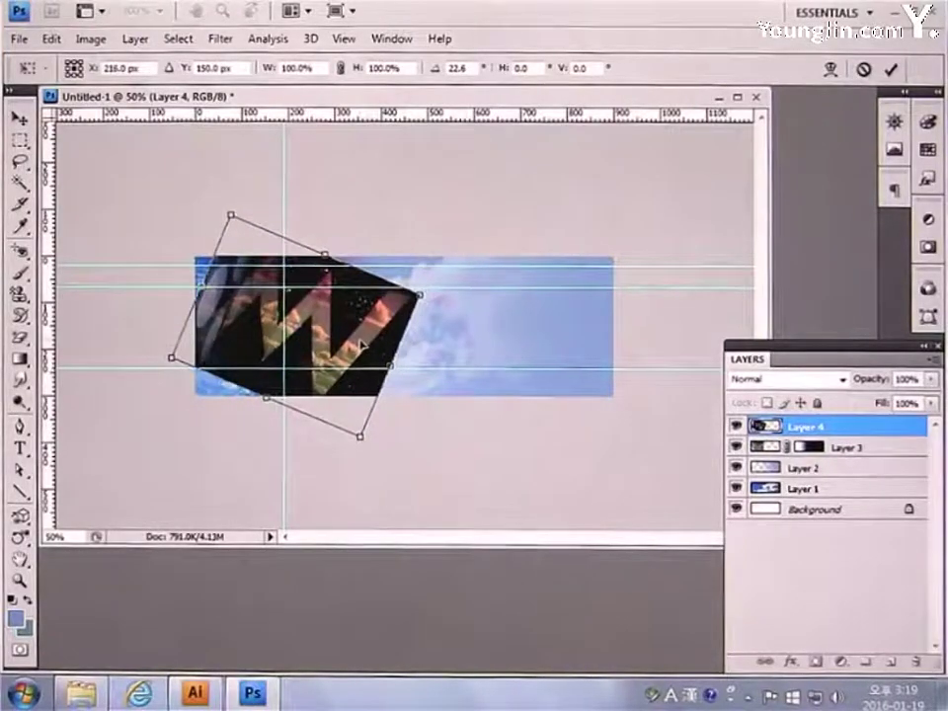
key("Return")
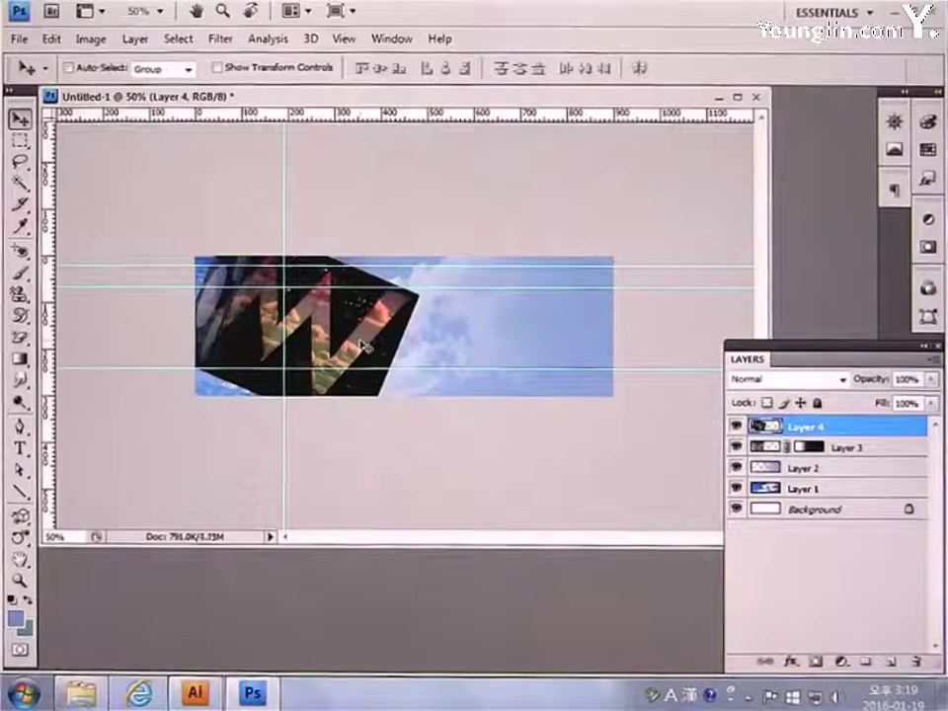
Set the W picture layer's blend mode to Soft Light and add a layer mask to it
left_click(800, 379)
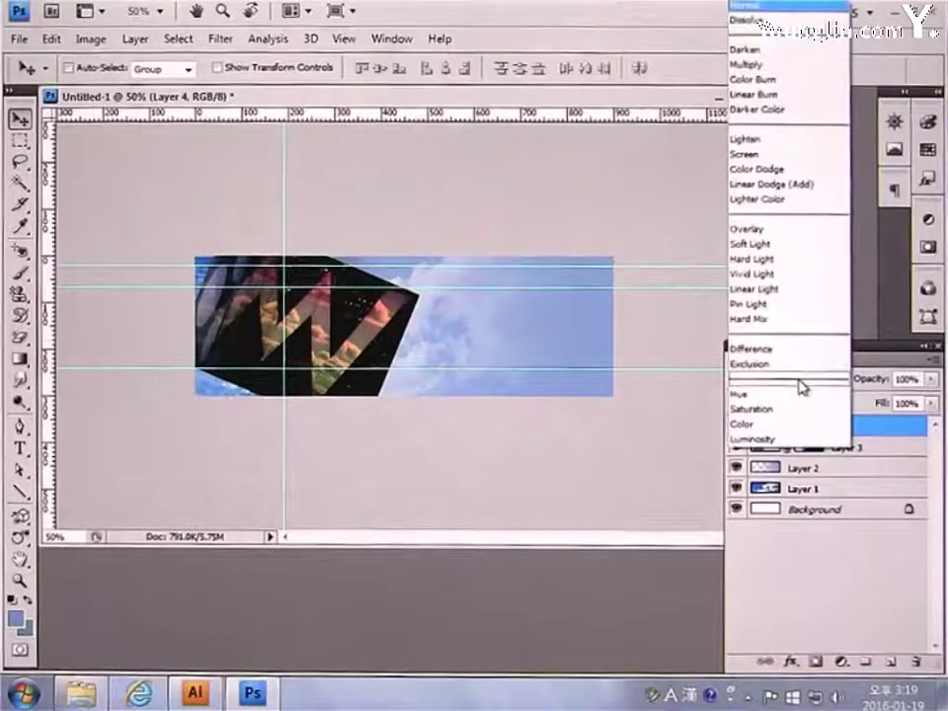
left_click(791, 245)
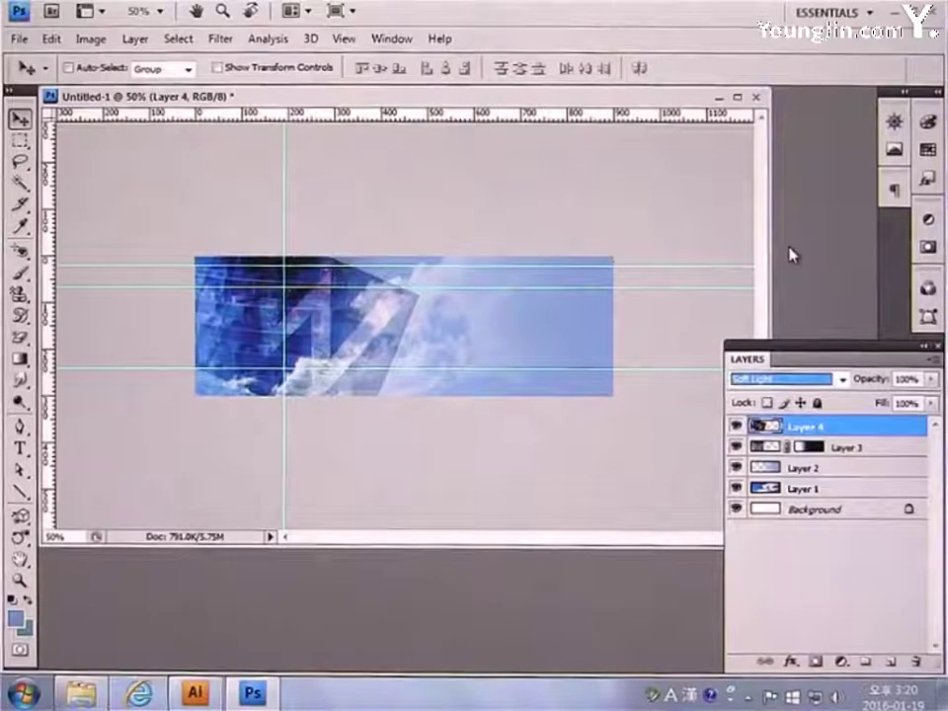
left_click(813, 662)
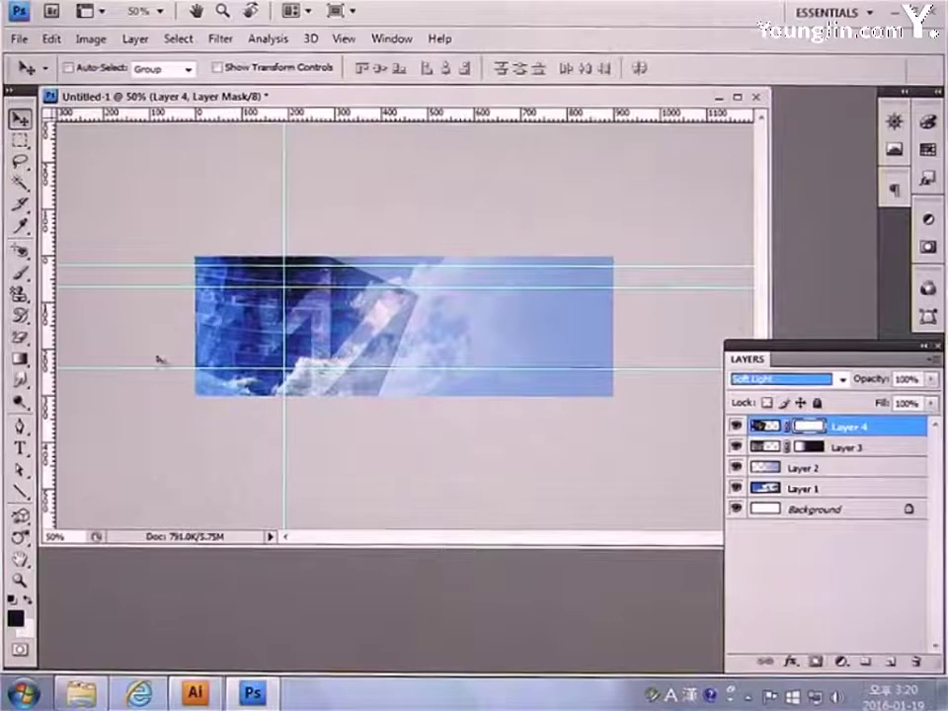
Set up the Brush tool with black (000000) as foreground colour, a 300 px diameter and 0% hardness
left_click(20, 274)
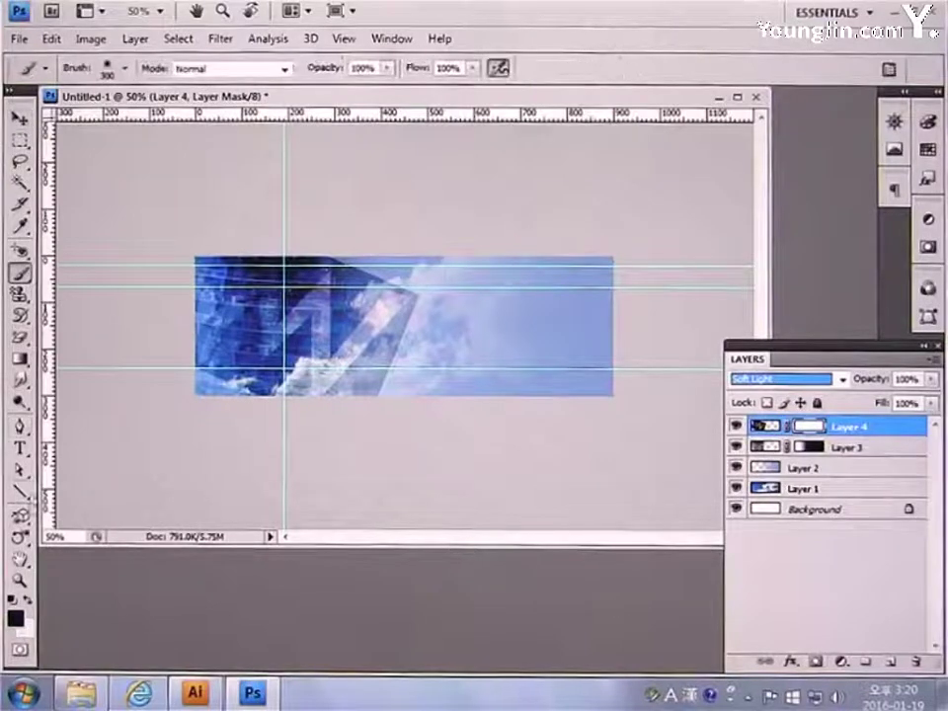
left_click(14, 617)
left_click(282, 507)
left_click(231, 561)
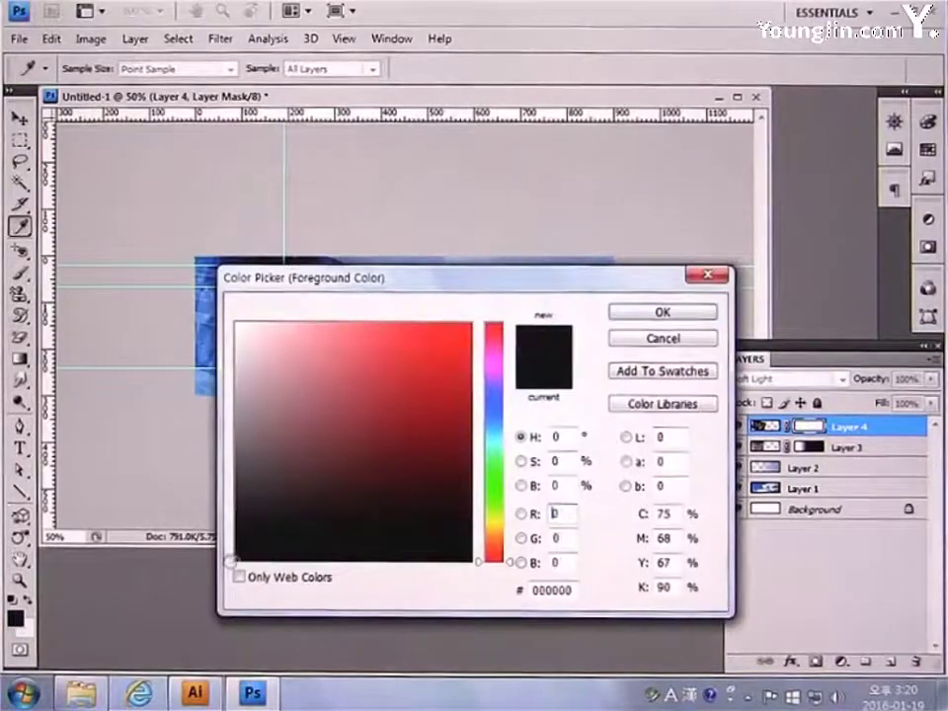
left_click(628, 313)
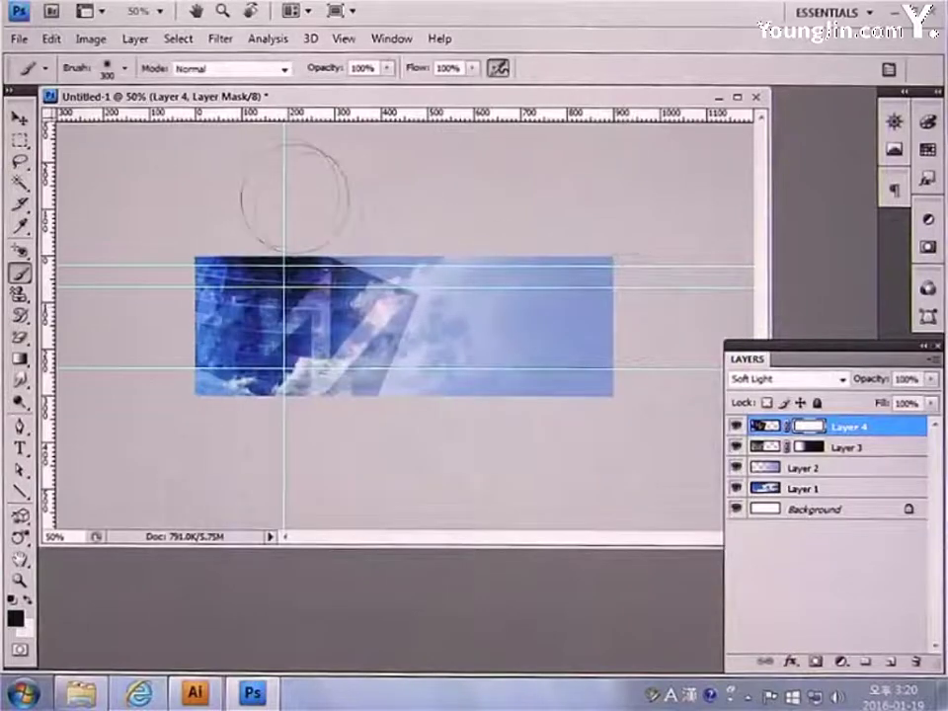
left_click(125, 69)
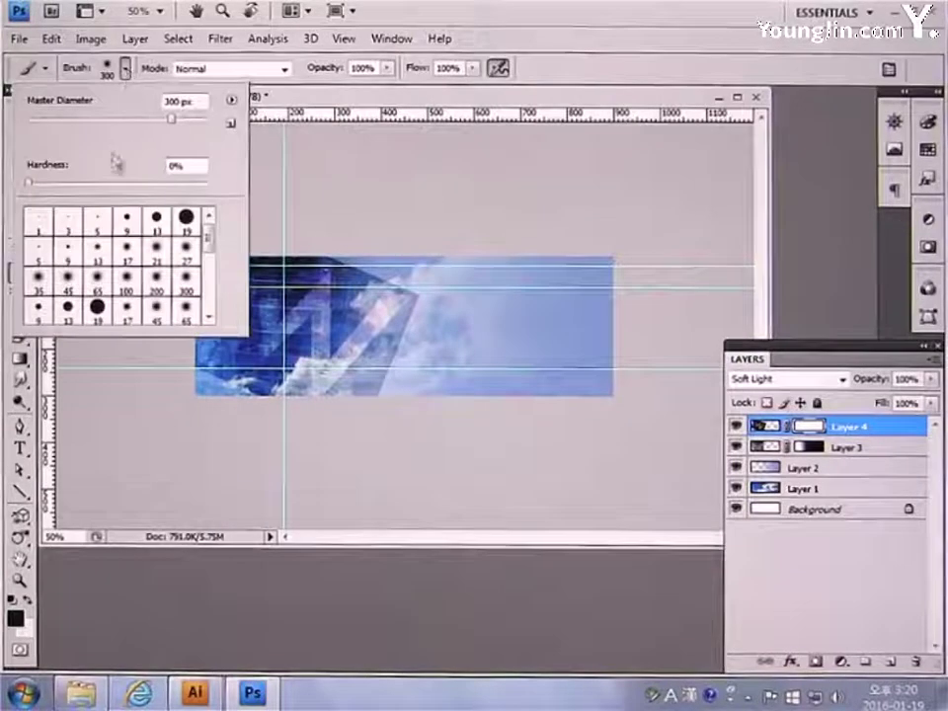
left_click(28, 182)
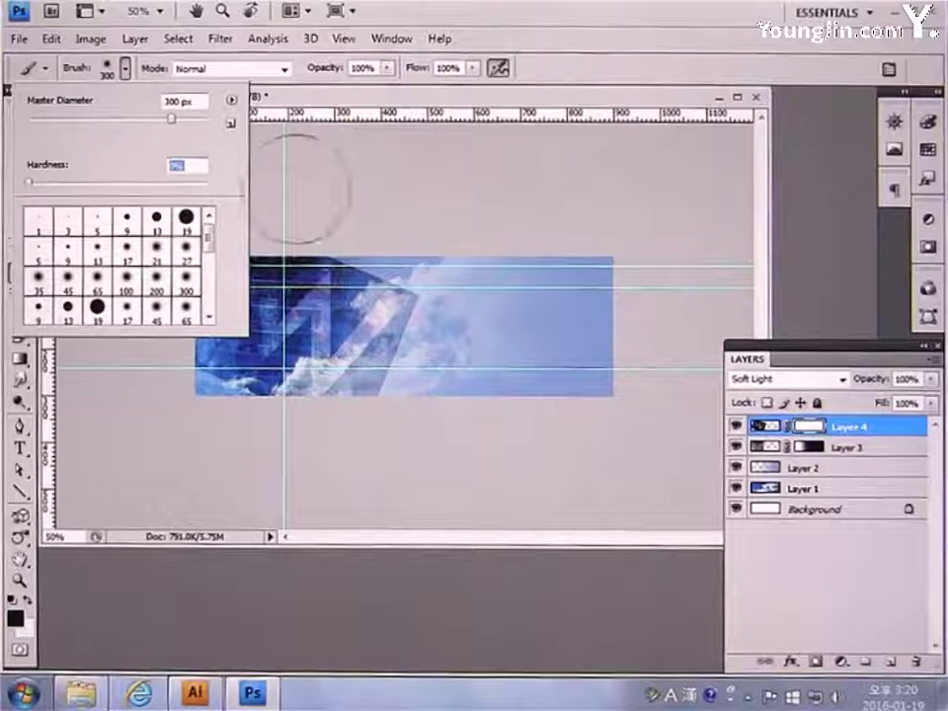
key("Return")
Paint black on the W picture's mask with the 300 px brush to hide its hard right edge over the clouds
key("bracketright")
key("bracketright")
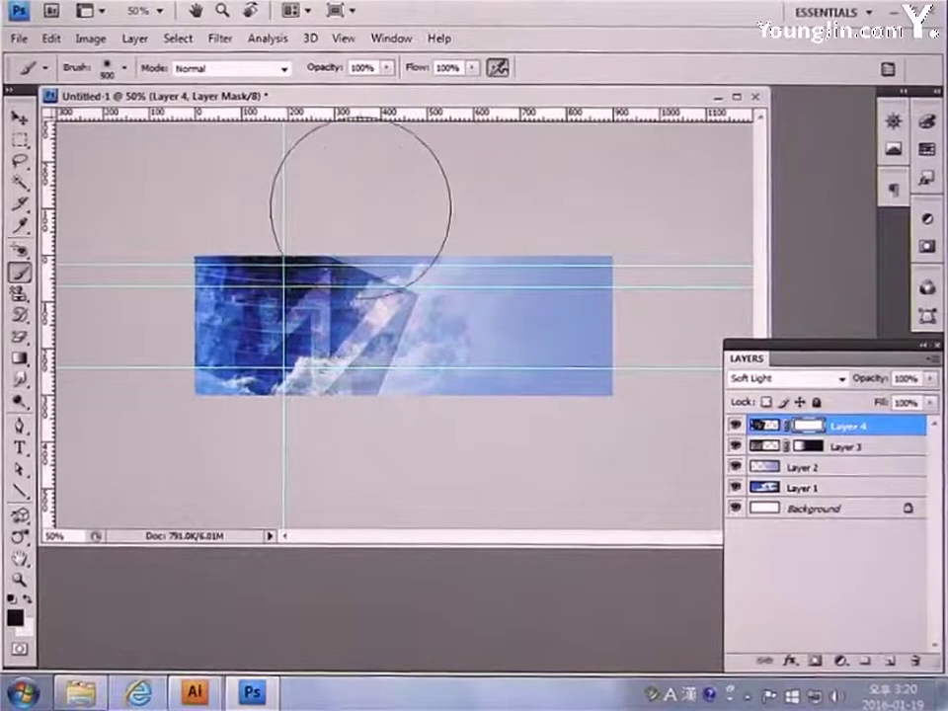
key("bracketleft")
key("bracketleft")
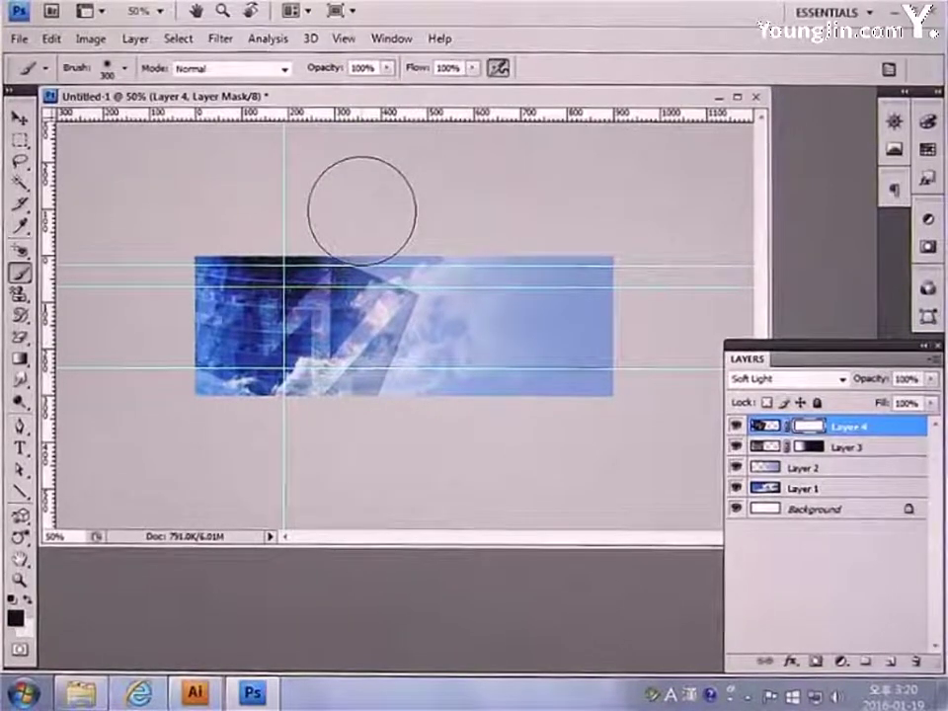
mouse_move(341, 216)
left_mouse_down()
mouse_move(440, 283)
mouse_move(345, 209)
mouse_move(465, 245)
mouse_move(424, 331)
left_mouse_up()
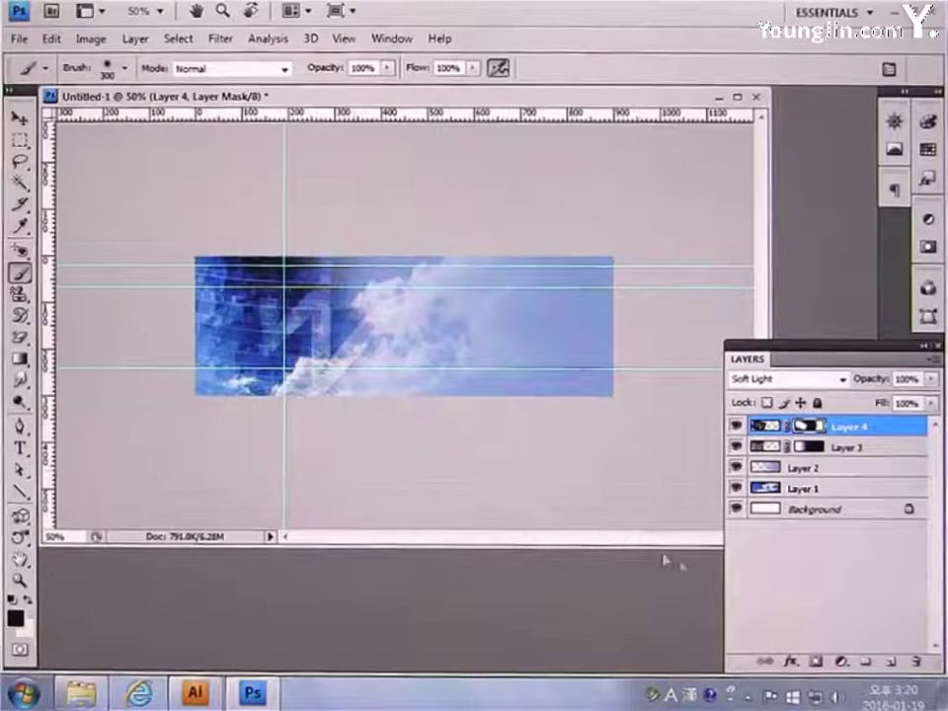
Add a new layer and select the full-width strip between the banner's top edge and the first horizontal guide
left_click(889, 664)
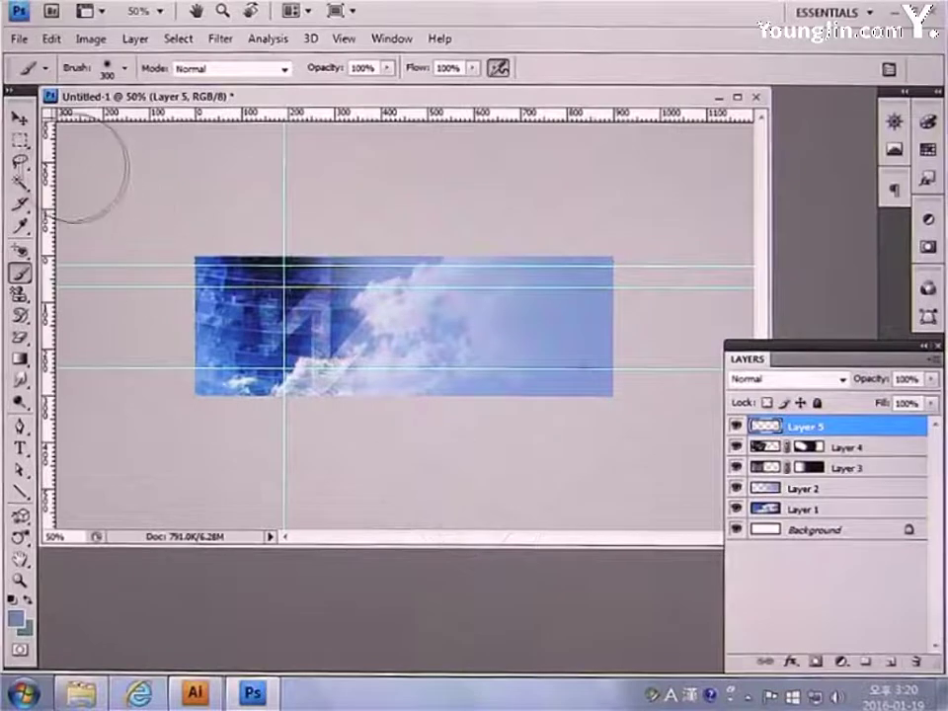
left_click(22, 140)
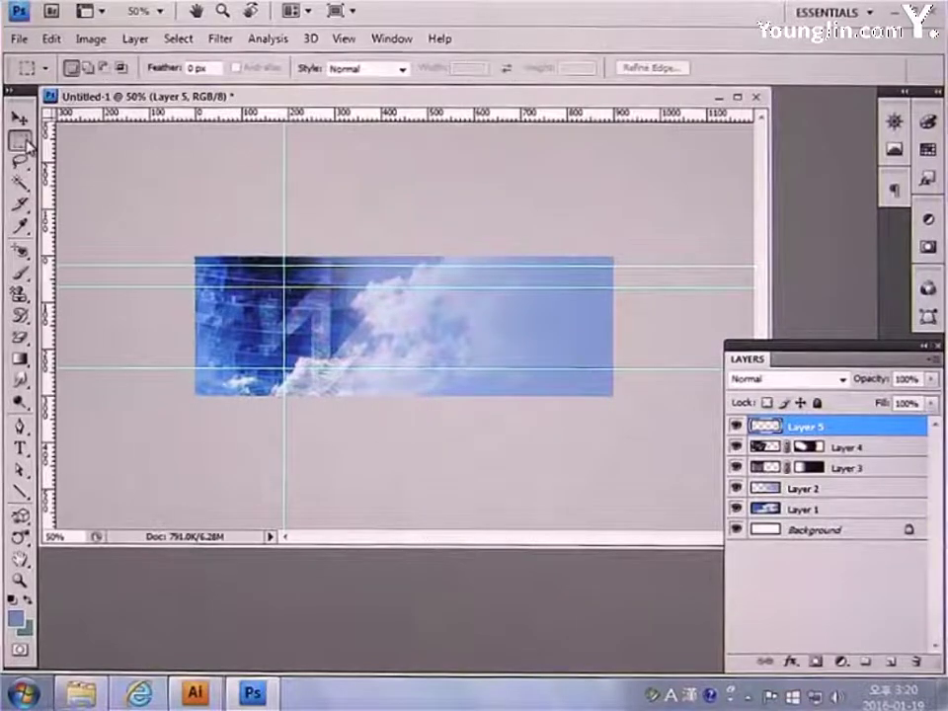
key("ctrl+plus")
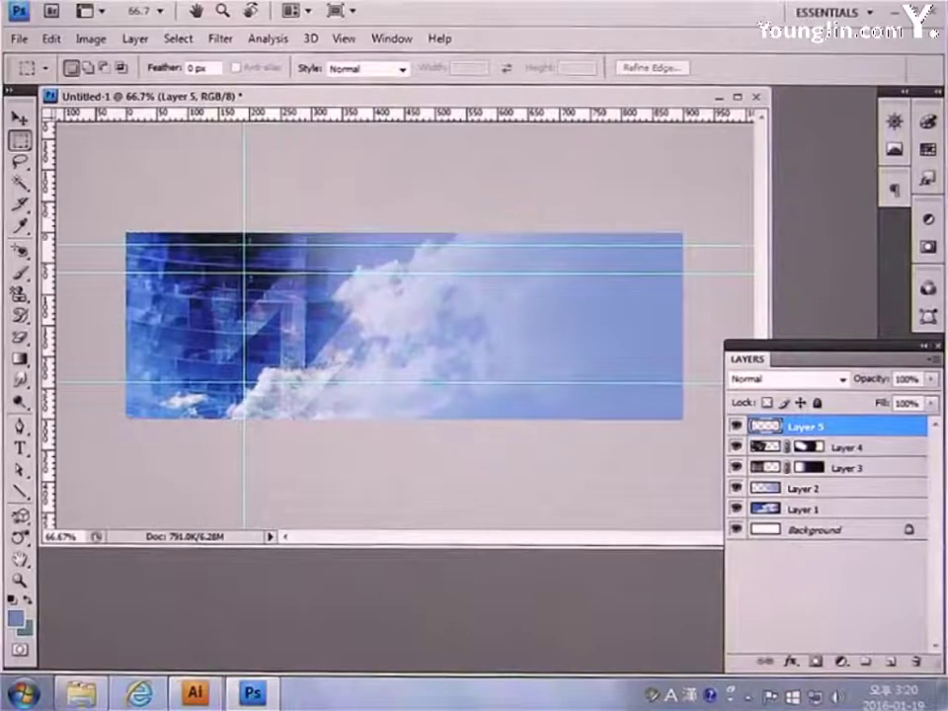
left_click_drag(563, 239, 694, 244)
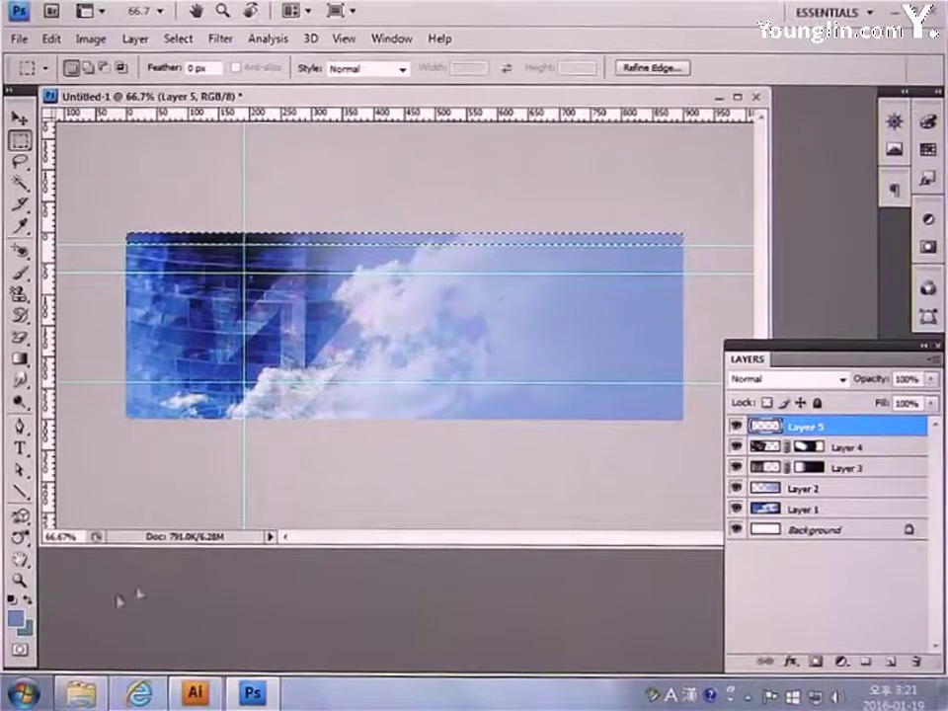
Set the foreground colour to 314E52
left_click(14, 620)
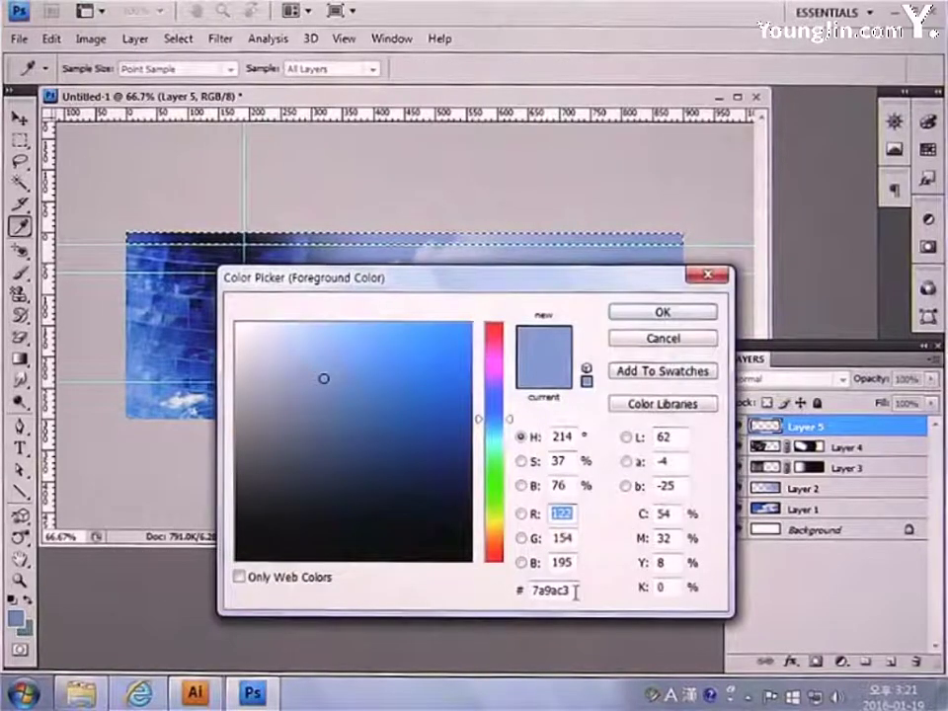
left_click_drag(575, 589, 463, 592)
type("314")
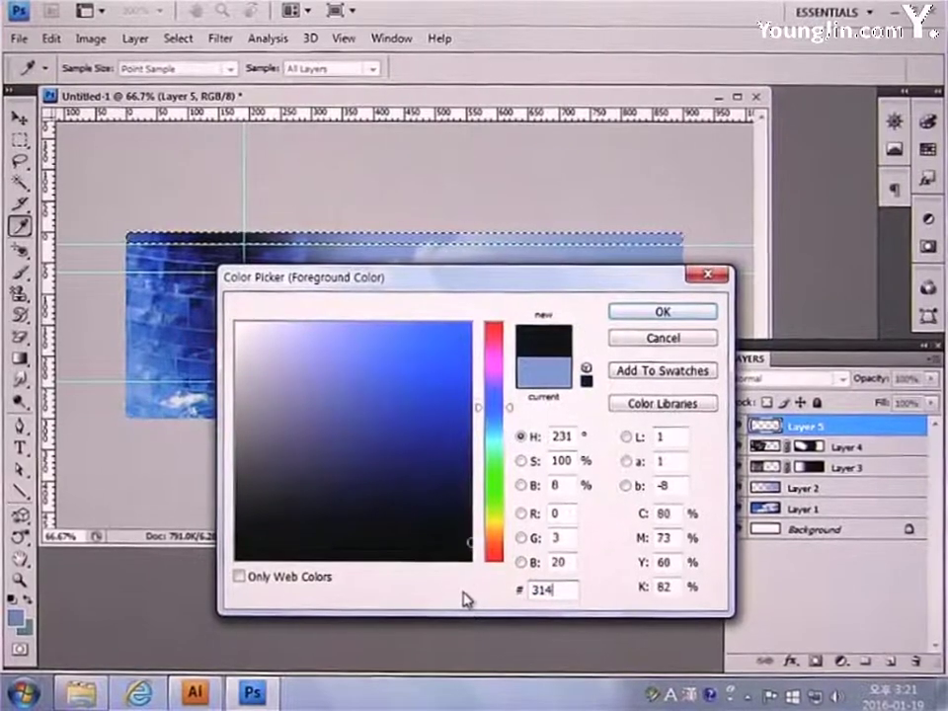
type("E52")
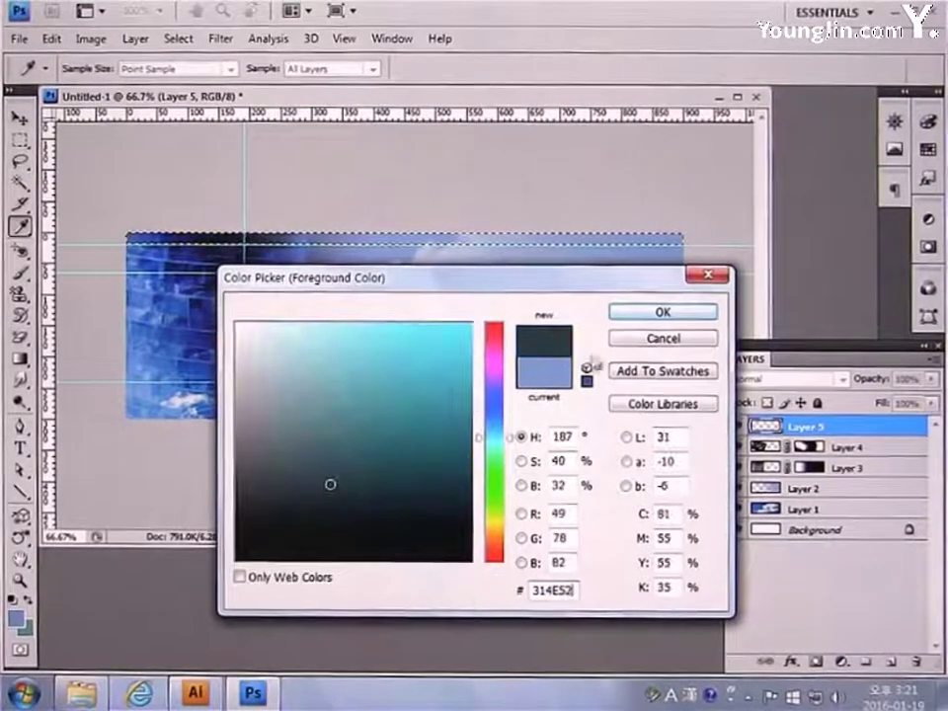
left_click(660, 312)
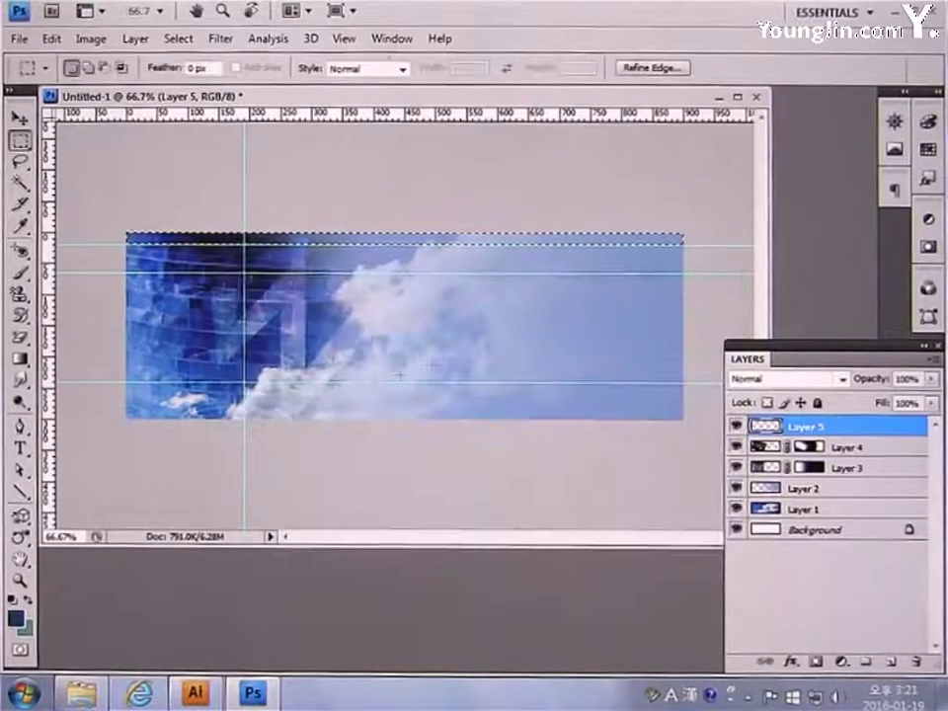
Set the background colour to 609EA7
left_click(23, 628)
left_click(572, 589)
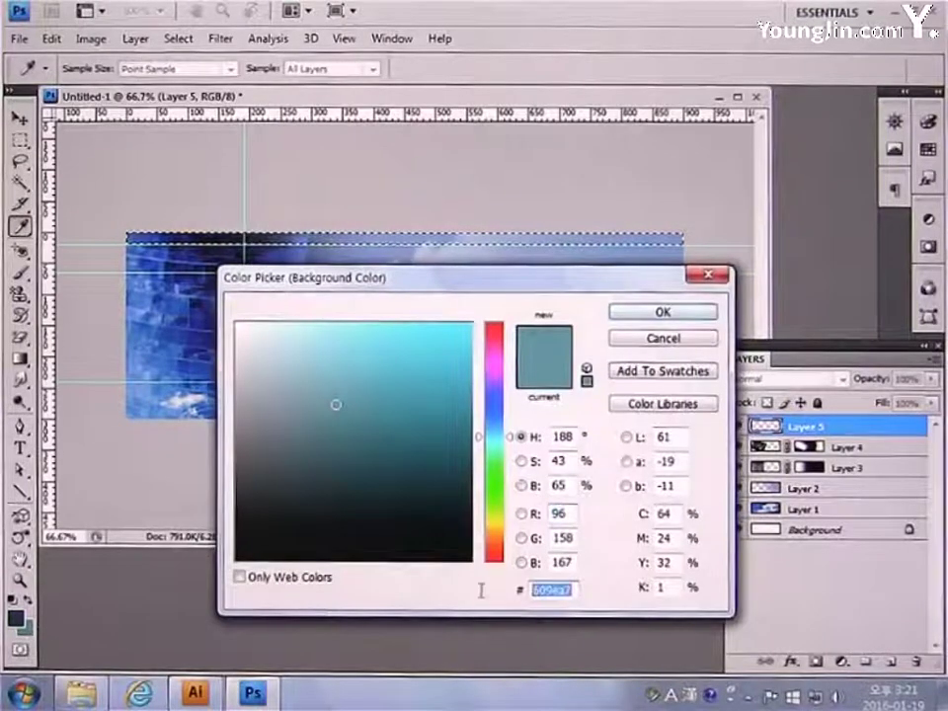
type("609")
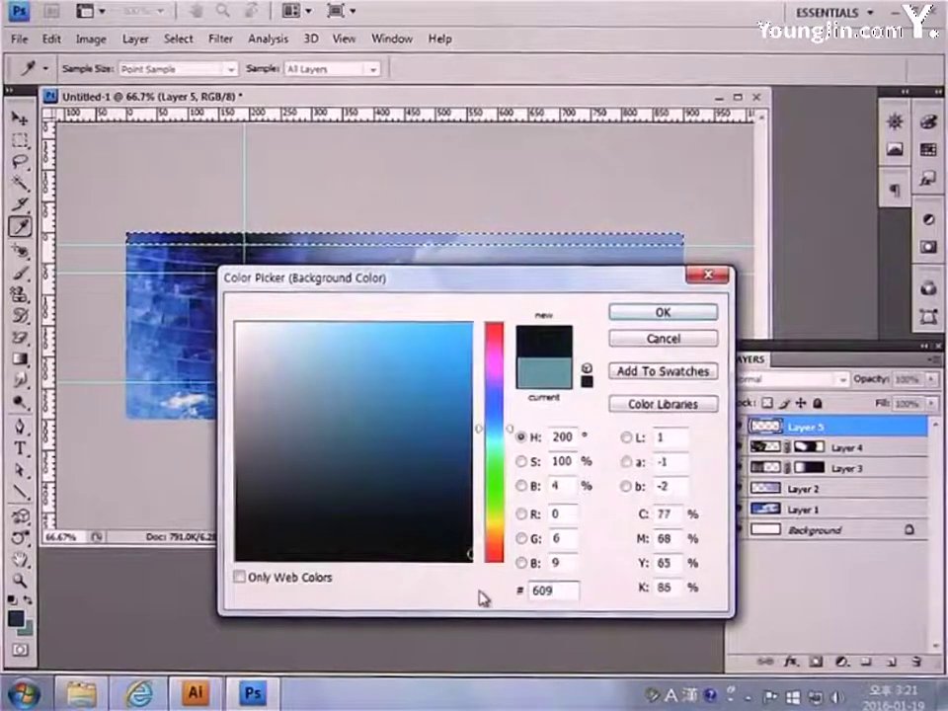
type("EA7")
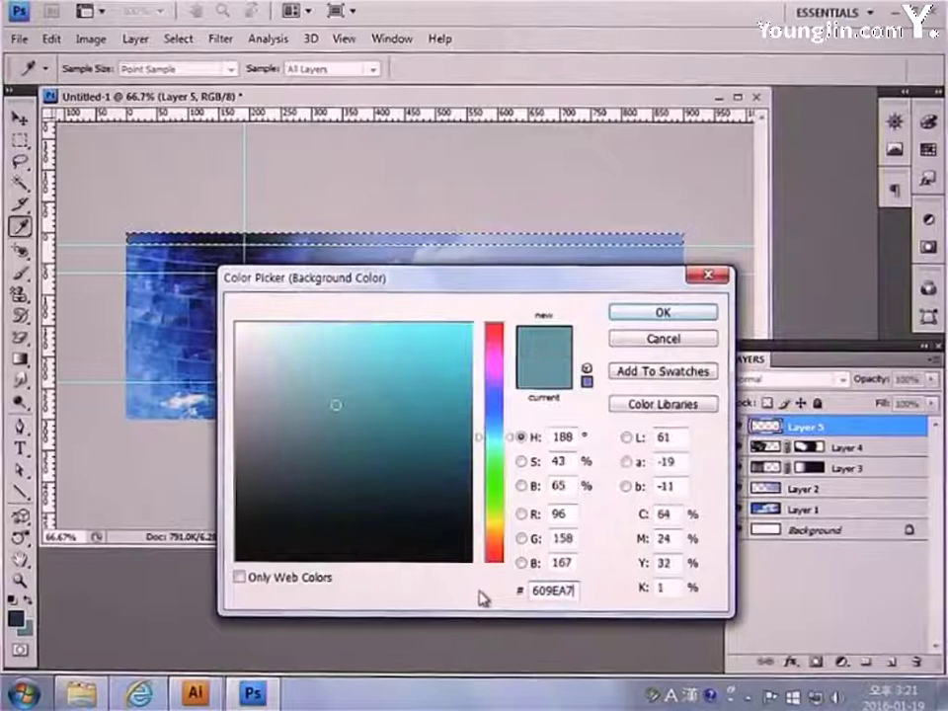
left_click(634, 315)
Fill the selected strip with a linear foreground-to-background gradient running from dark on the left to light on the right
left_click(19, 359)
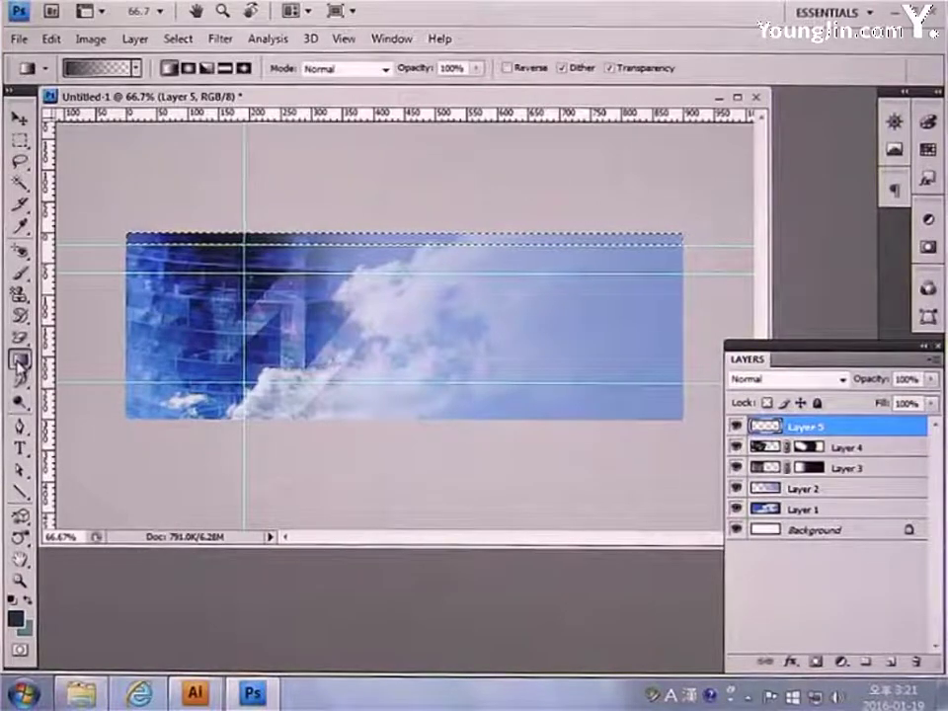
left_click(137, 70)
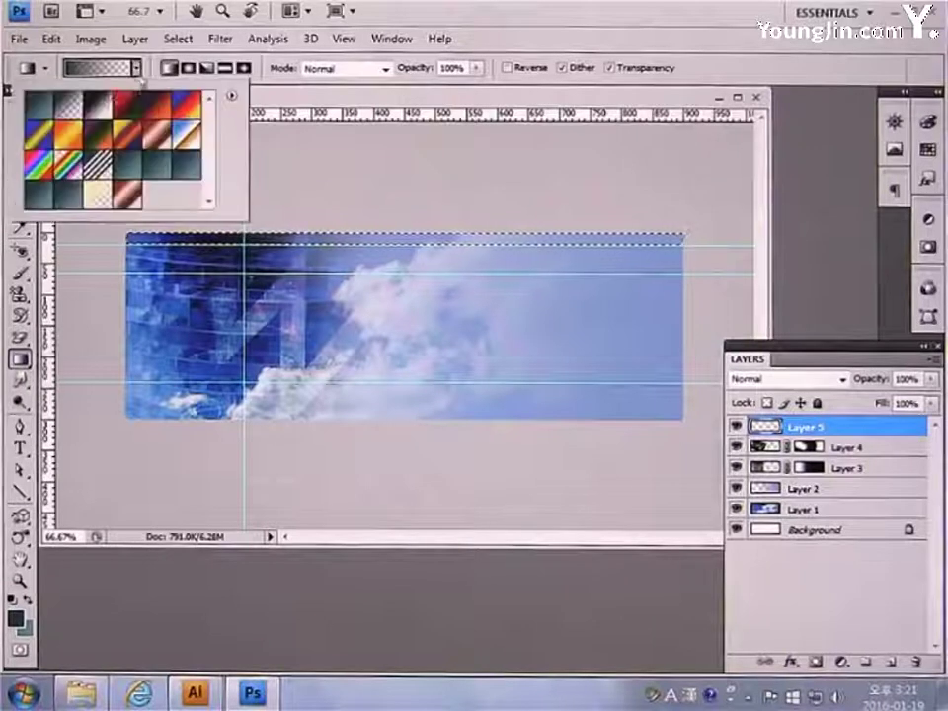
left_click(42, 108)
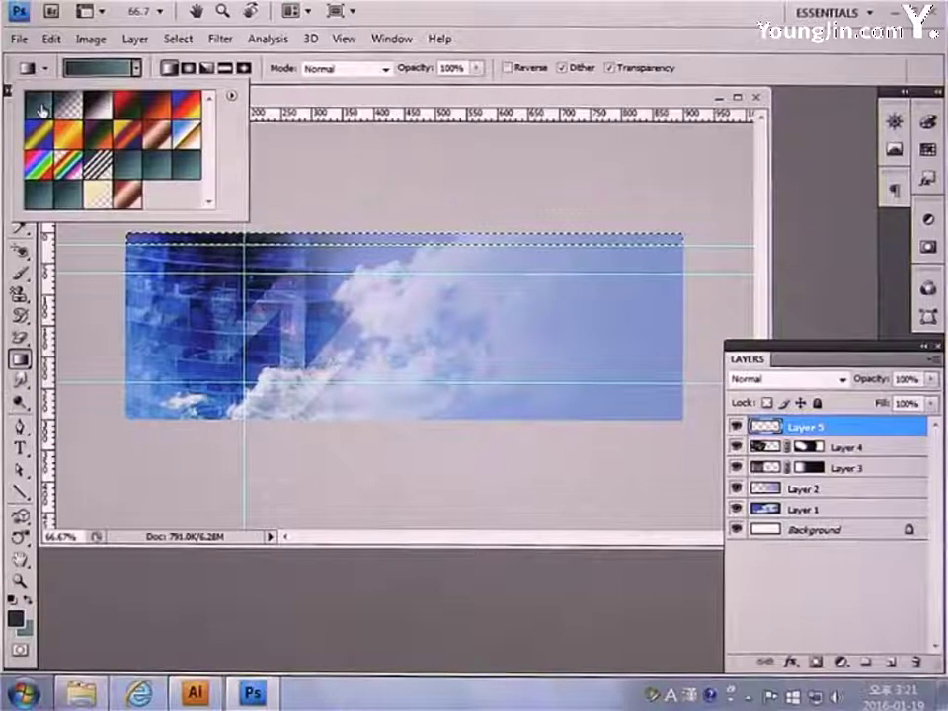
key("Return")
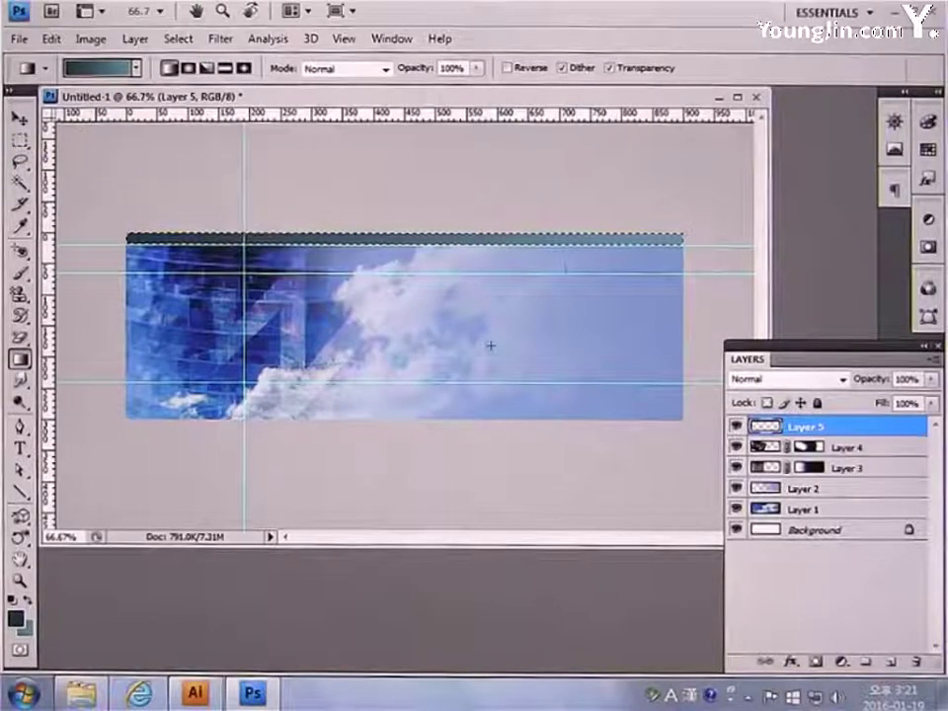
Show the character formatting settings for the Type tool and place them beside the layer list, clear of the banner
left_click(20, 450)
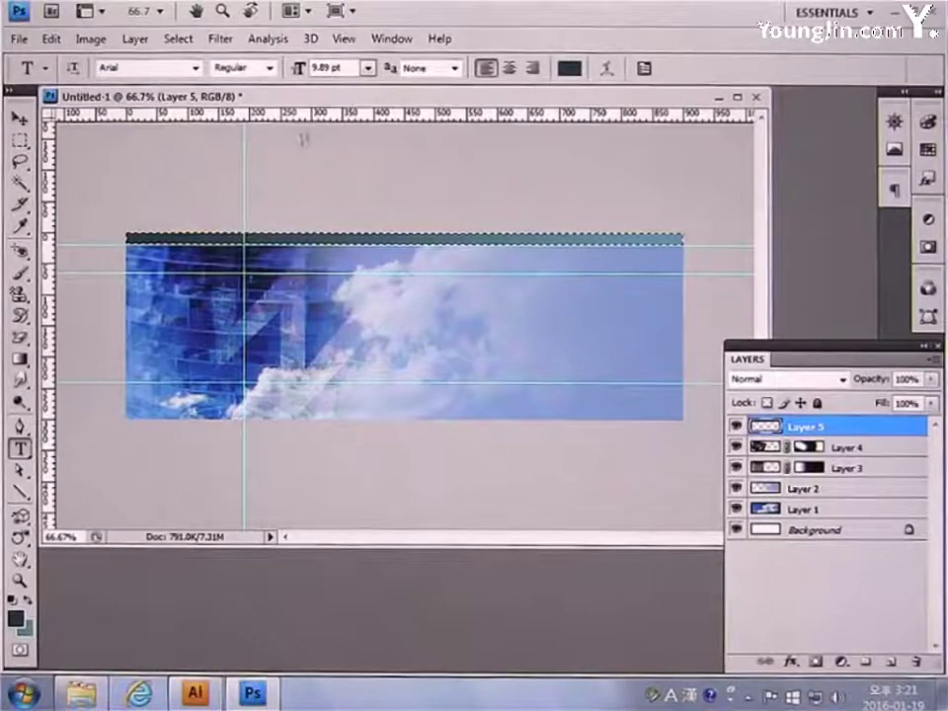
left_click(391, 40)
left_click(402, 233)
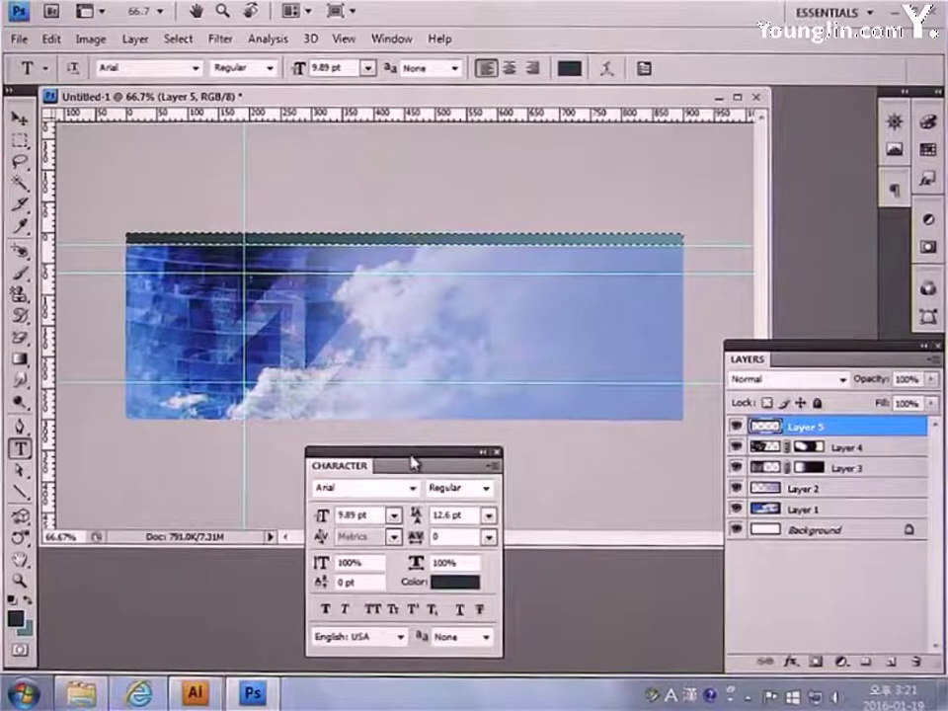
left_click_drag(413, 460, 616, 457)
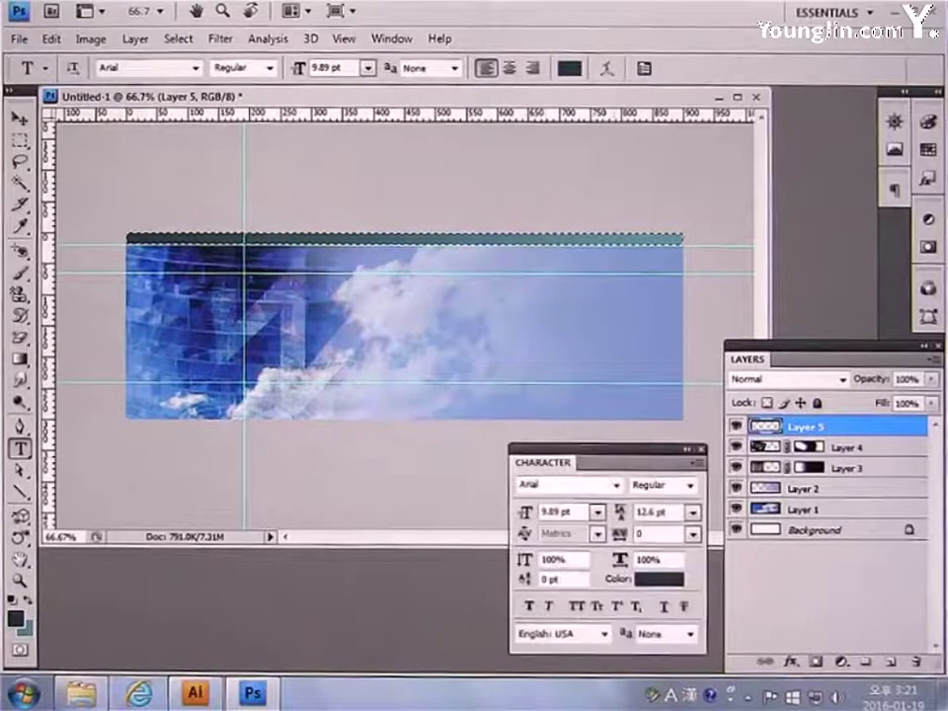
Set the type formatting to Arial Regular, 9.89 pt, white, with anti-aliasing set to None
left_click(615, 485)
left_click(597, 8)
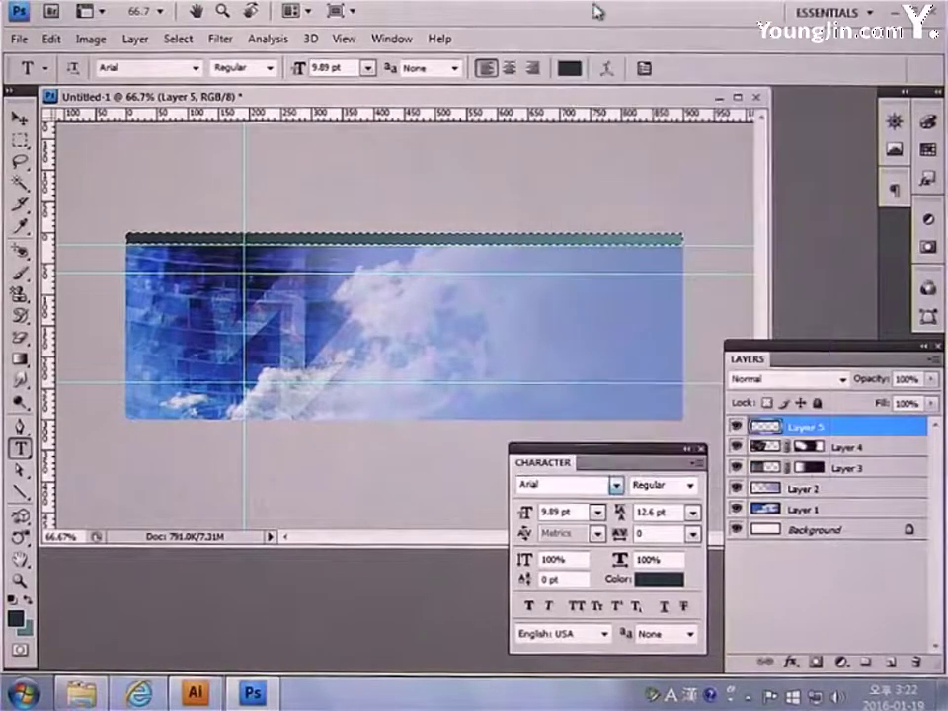
left_click(578, 513)
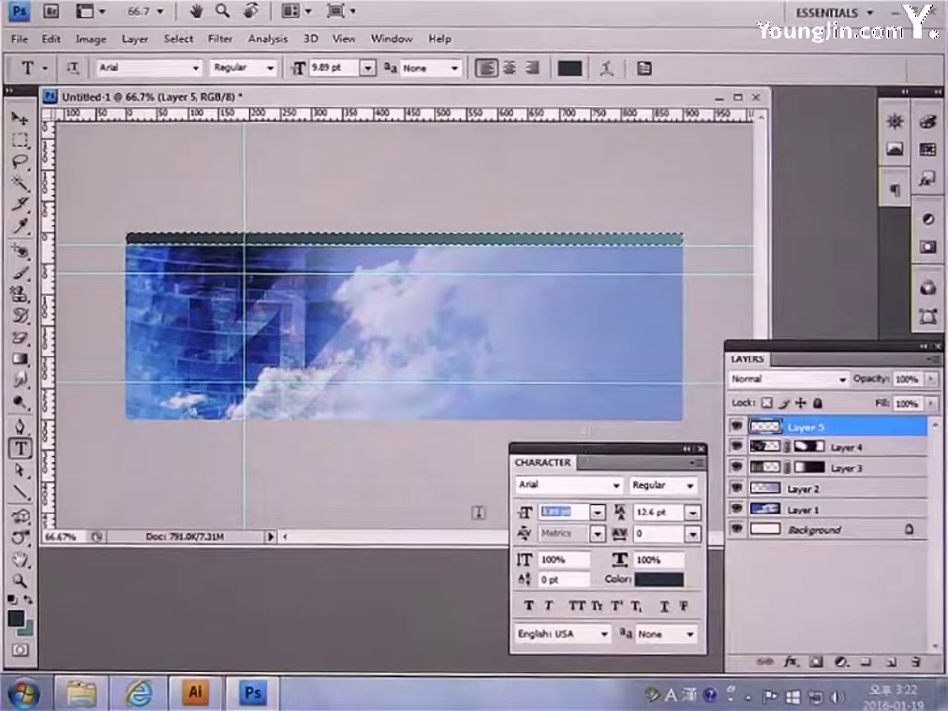
type("9")
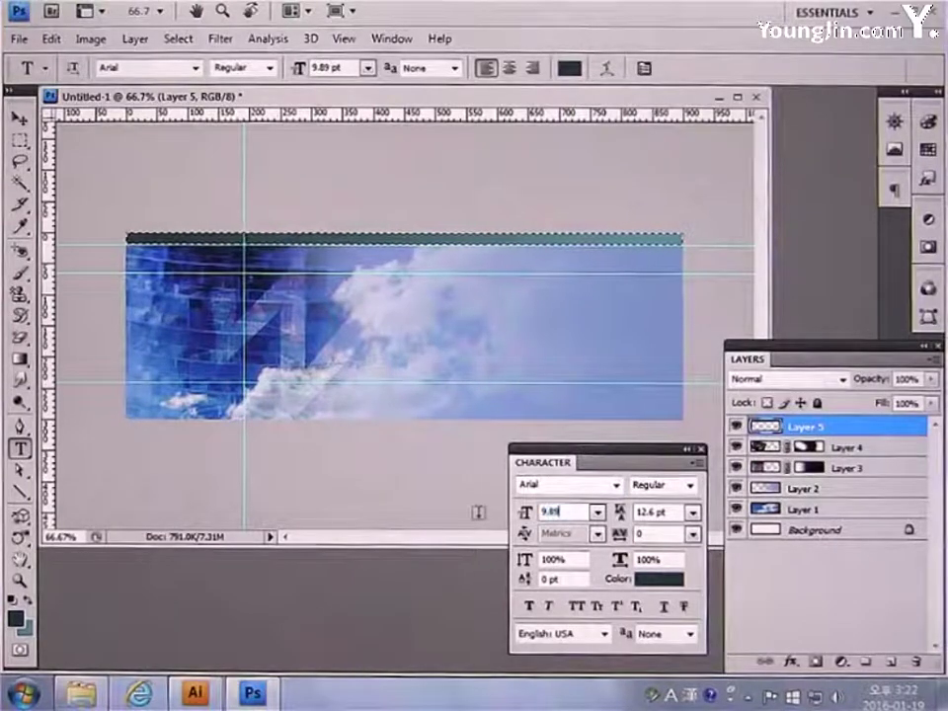
left_click(643, 580)
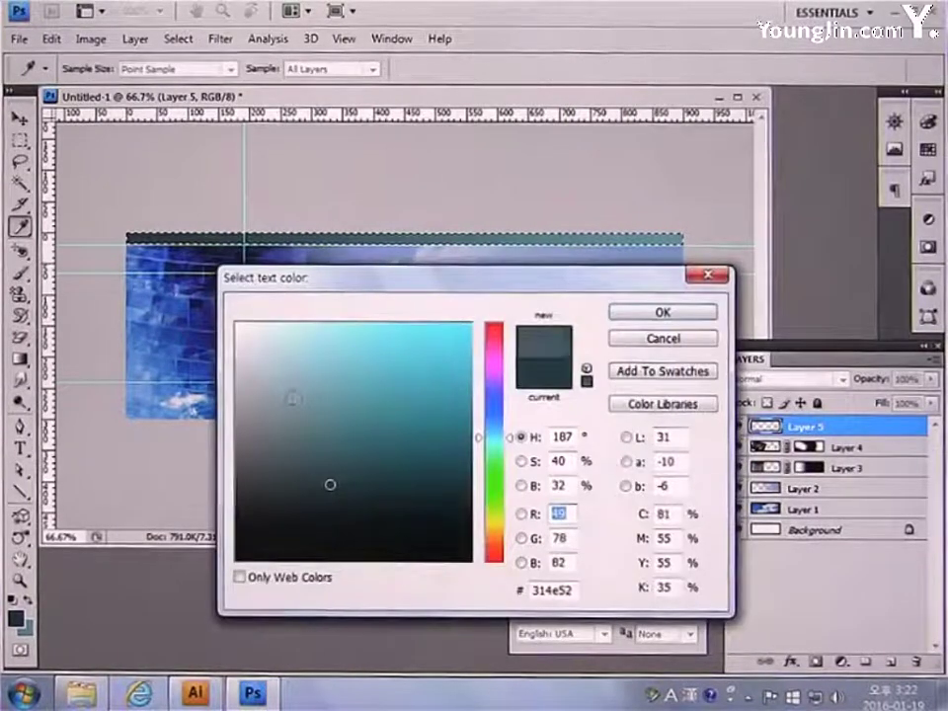
left_click(238, 324)
left_click(648, 314)
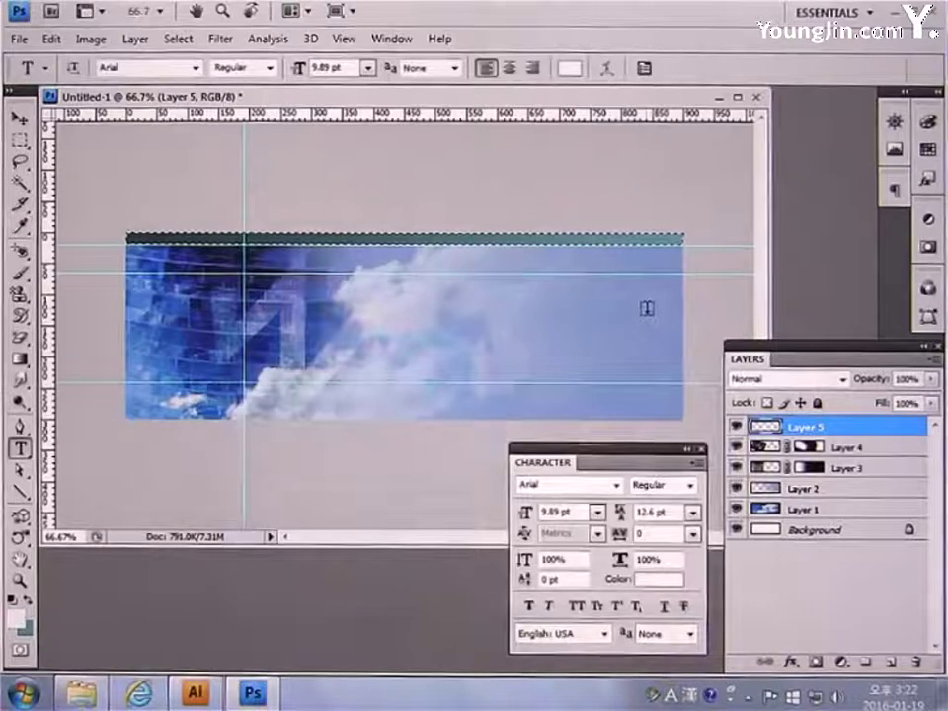
left_click(660, 642)
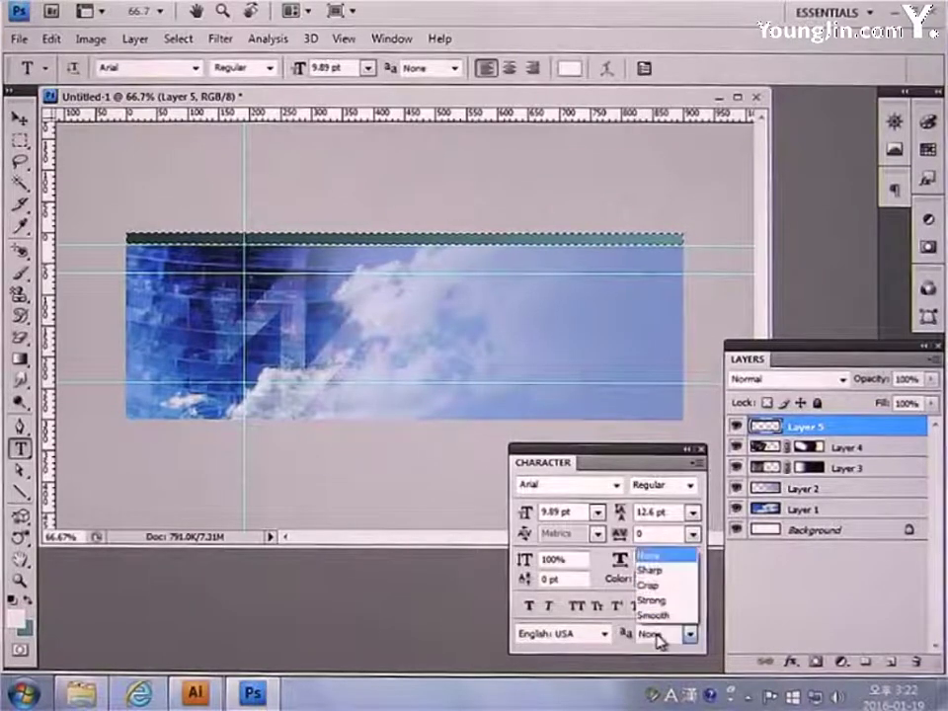
left_click(661, 558)
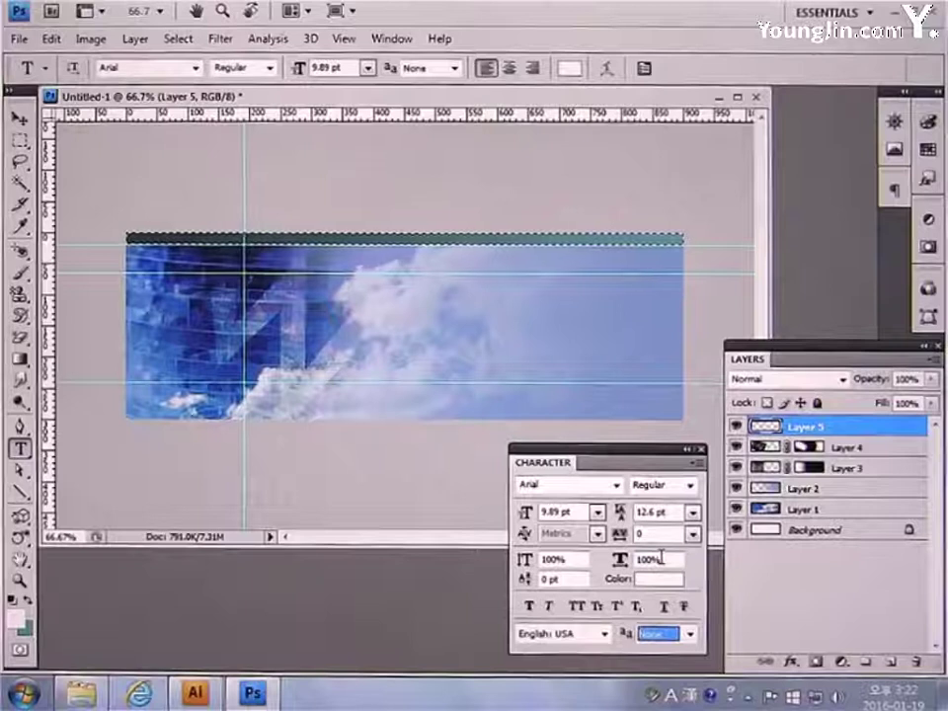
Add the text HOME, CONTACTUS, SITEMAP, KOREAN, ENGLISH as one spaced-out line on the right part of the gradient strip
double_click(19, 581)
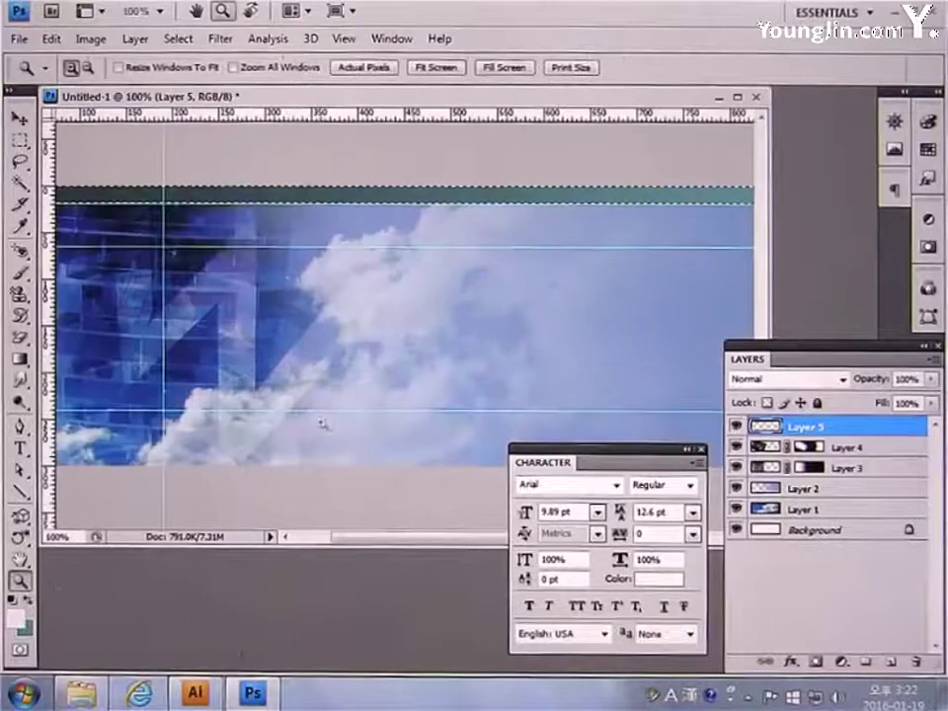
left_click_drag(559, 315, 355, 338)
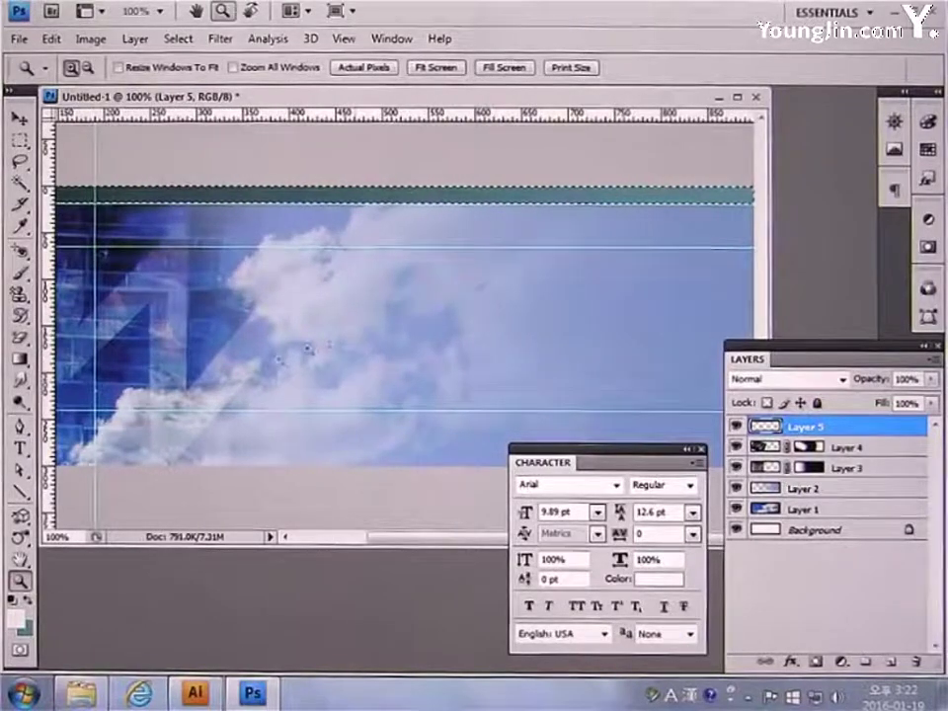
left_click(19, 447)
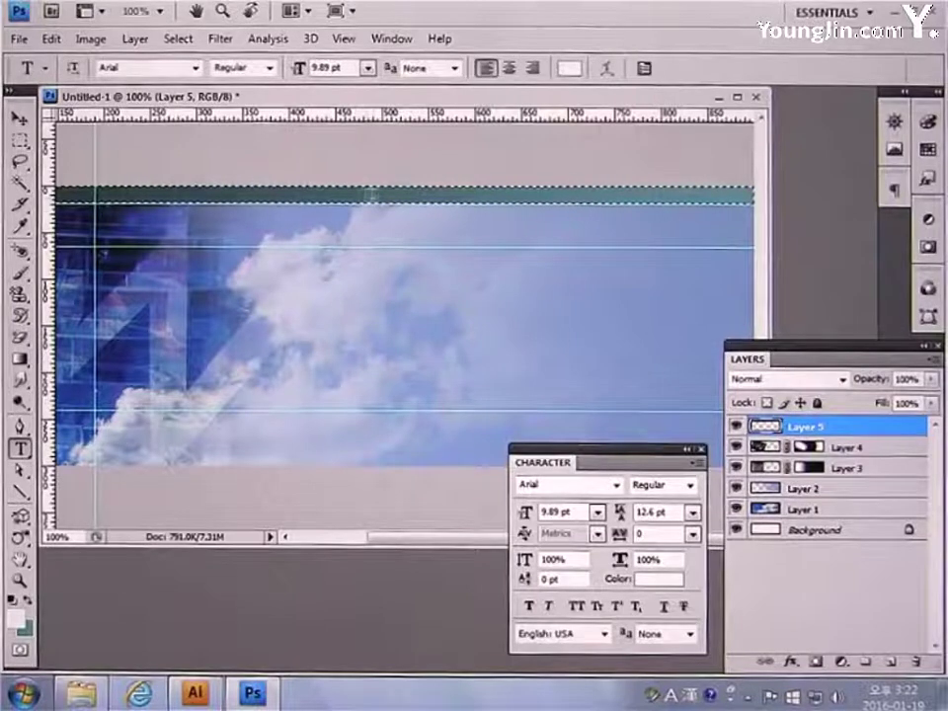
left_click(390, 195)
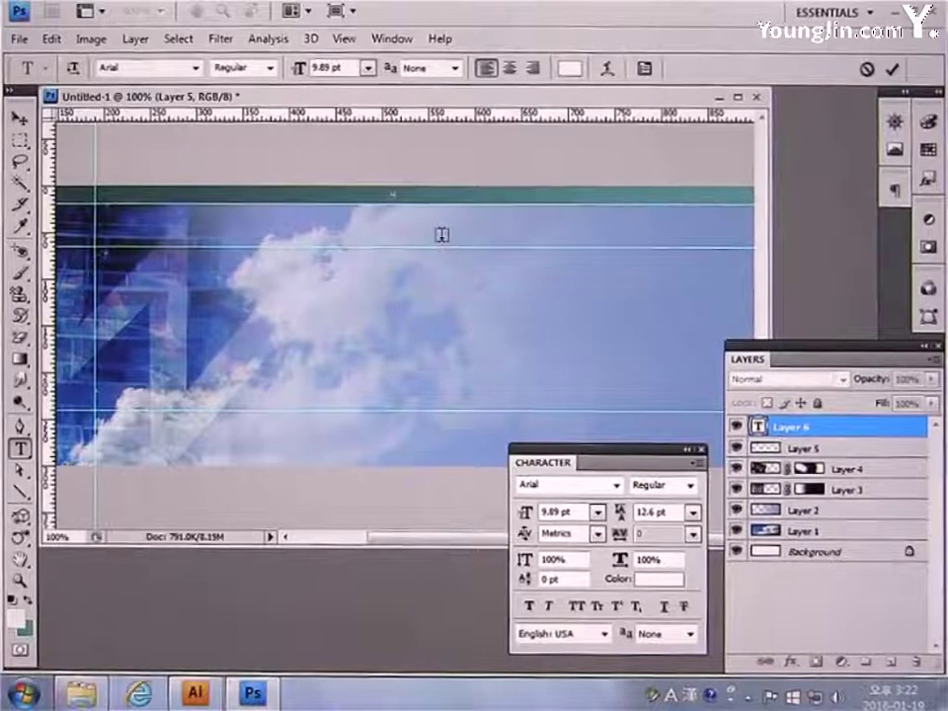
type("HOME     ")
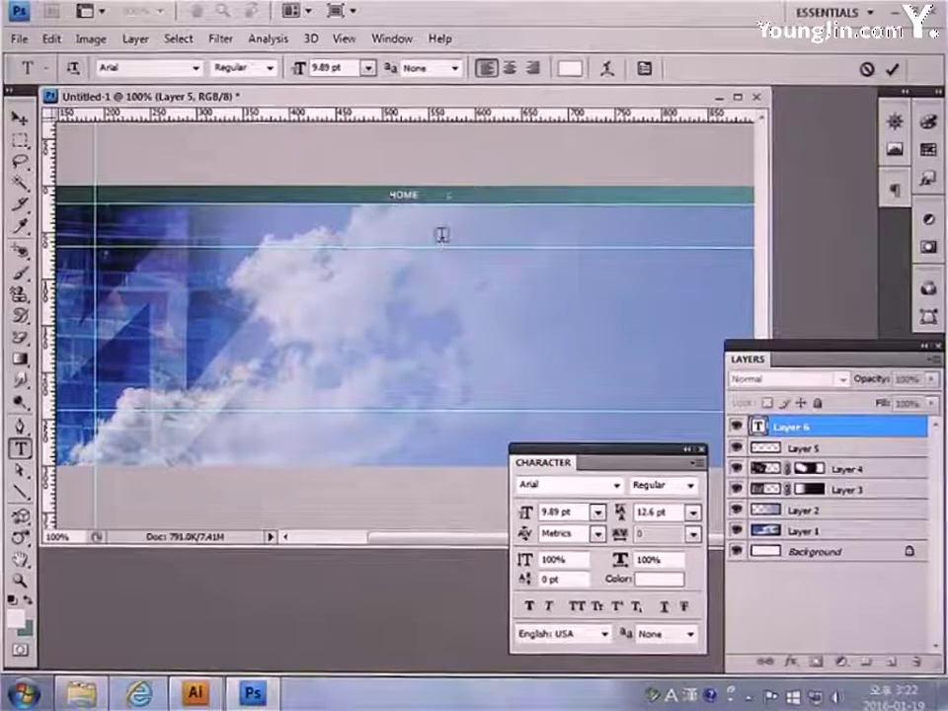
type("CONTAC")
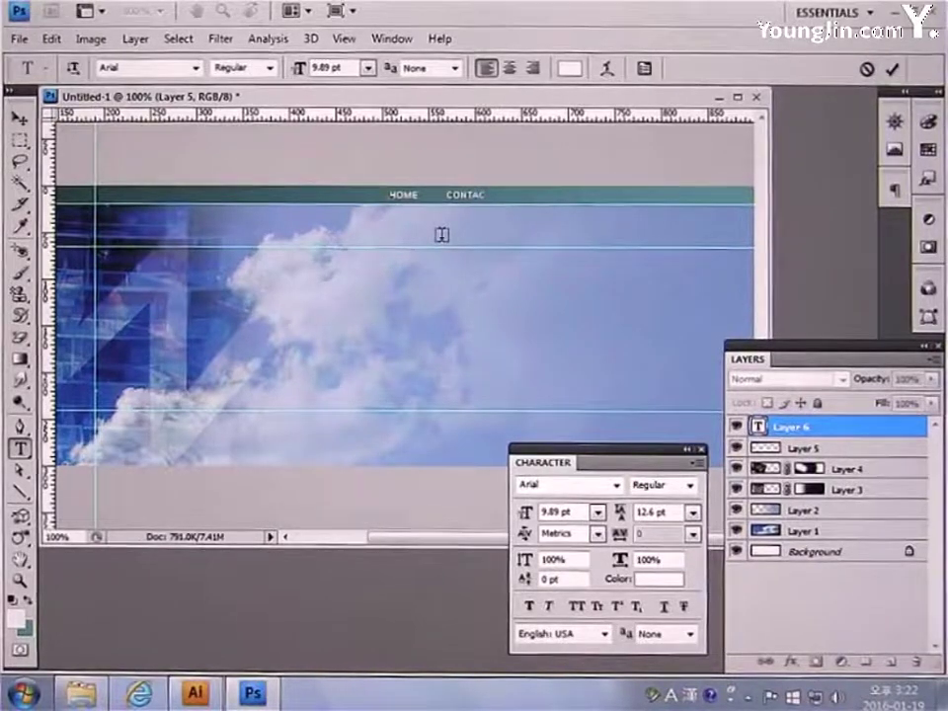
type("TUS")
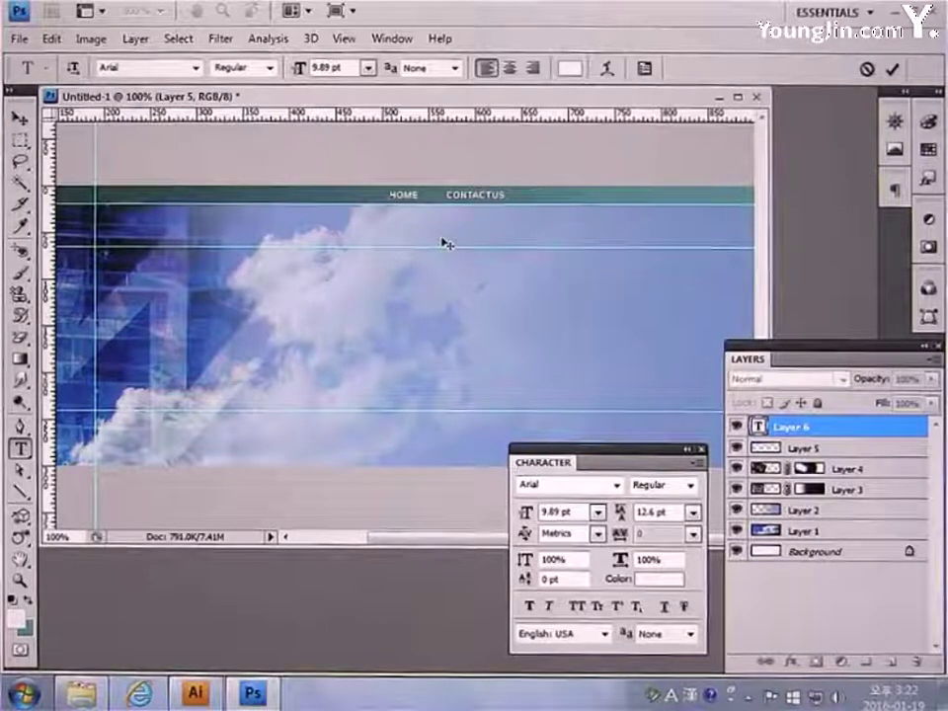
type("     SITE")
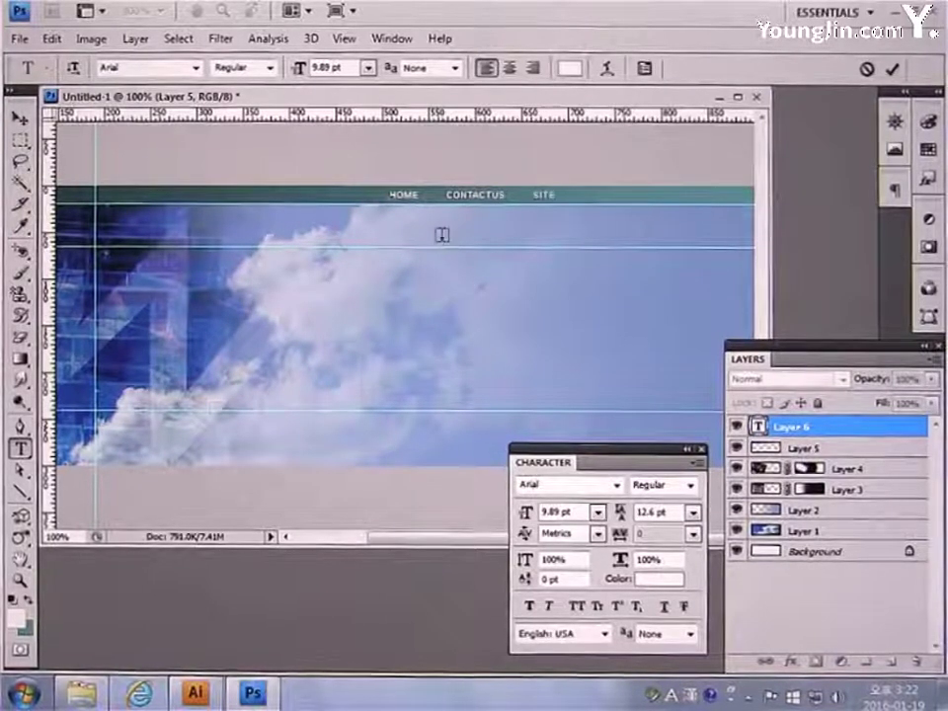
type("MAP")
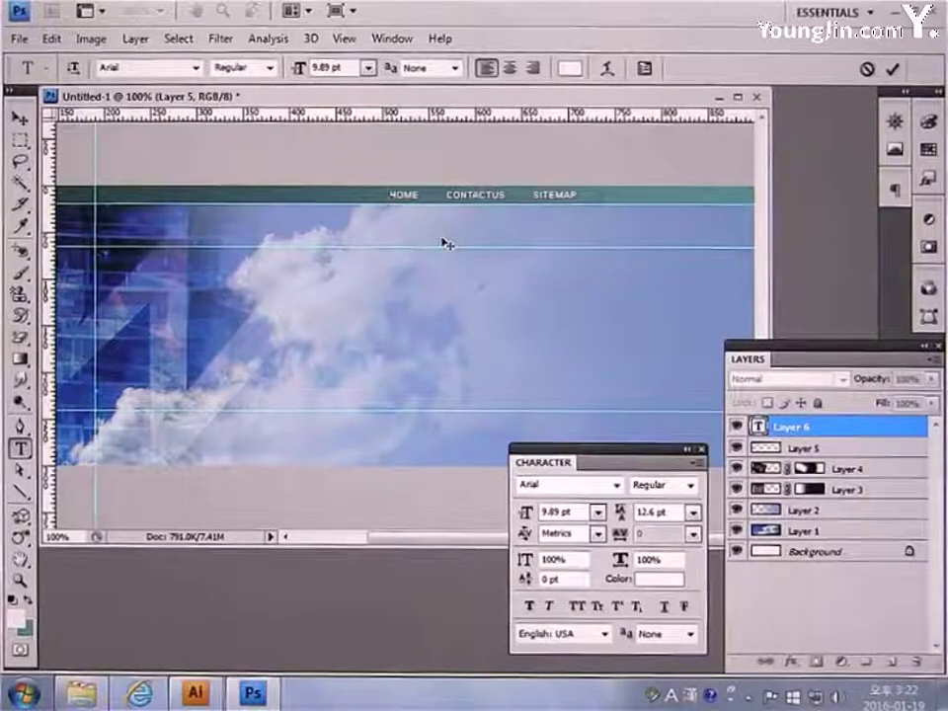
type("      KOREAN")
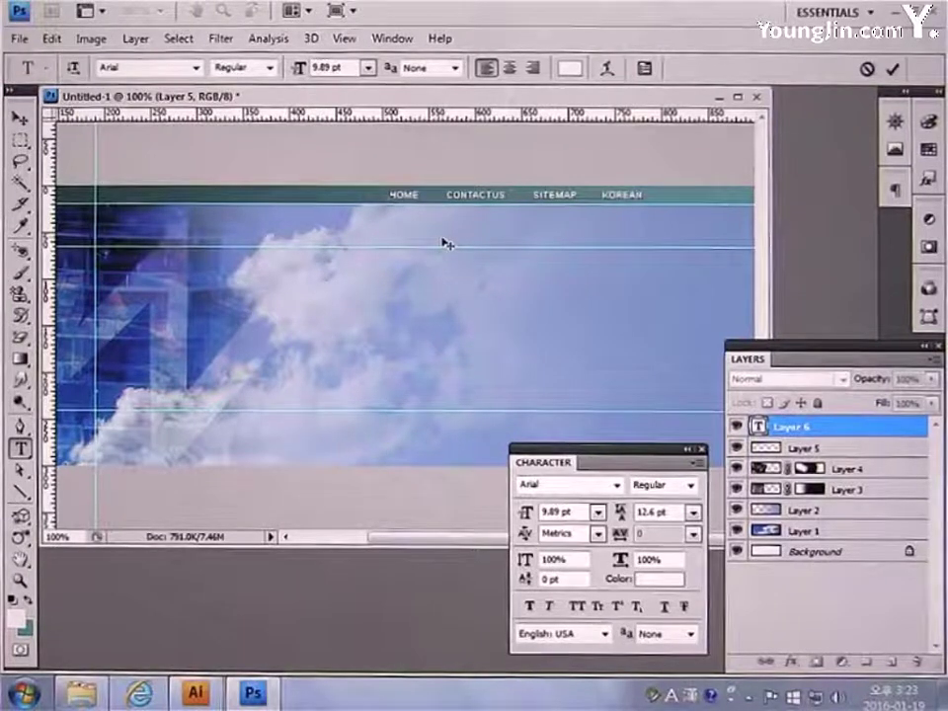
type("E")
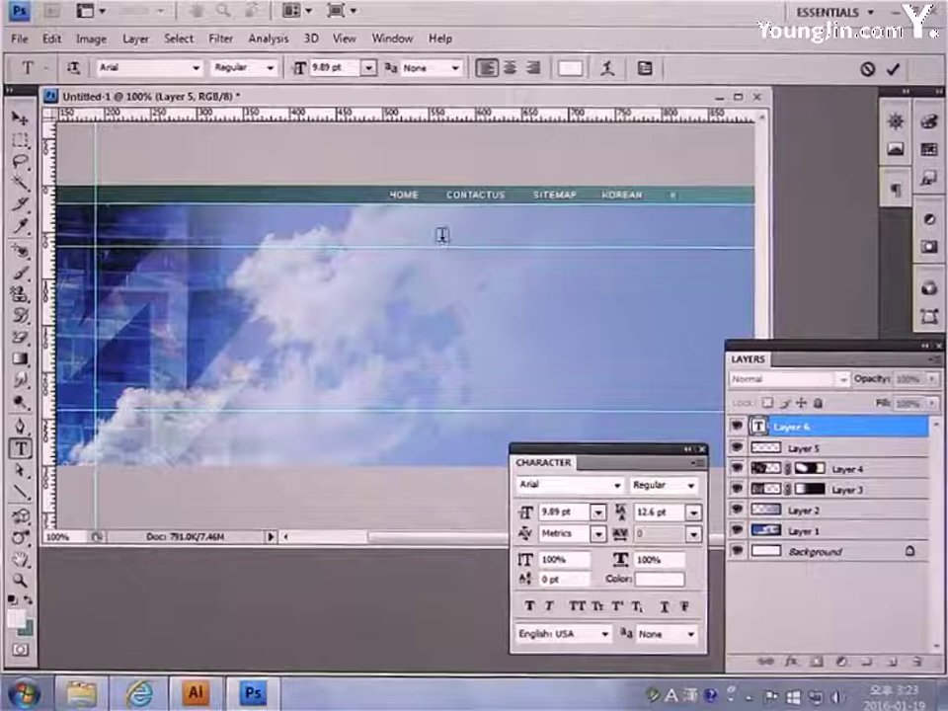
type("NGLISH")
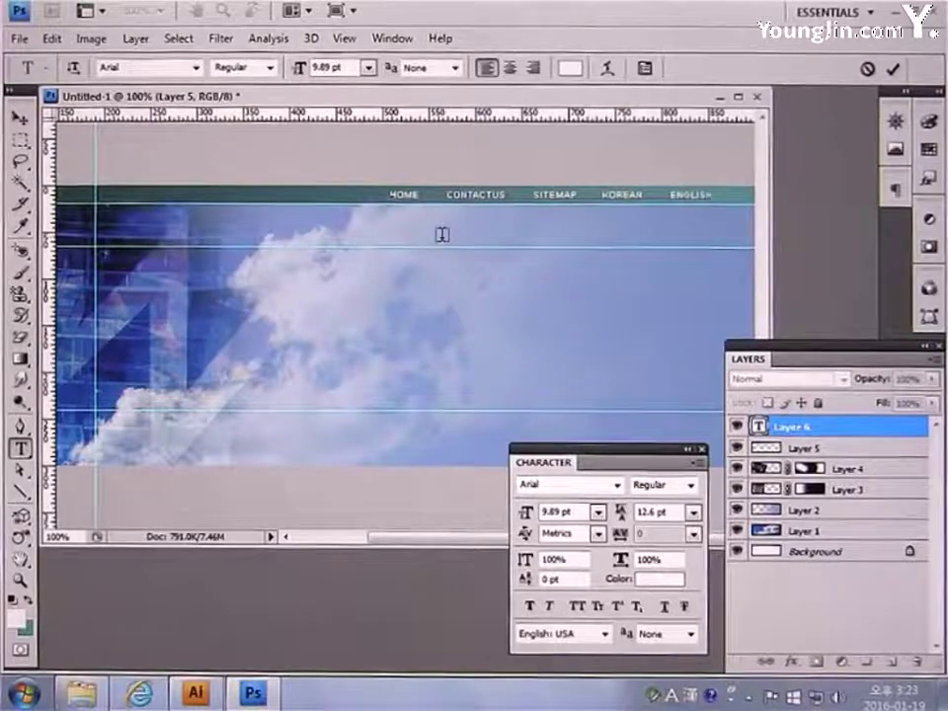
left_click(19, 117)
Display the banner at 100% and enlarge the document window so its full height and the whole menu line fit
left_click(22, 584)
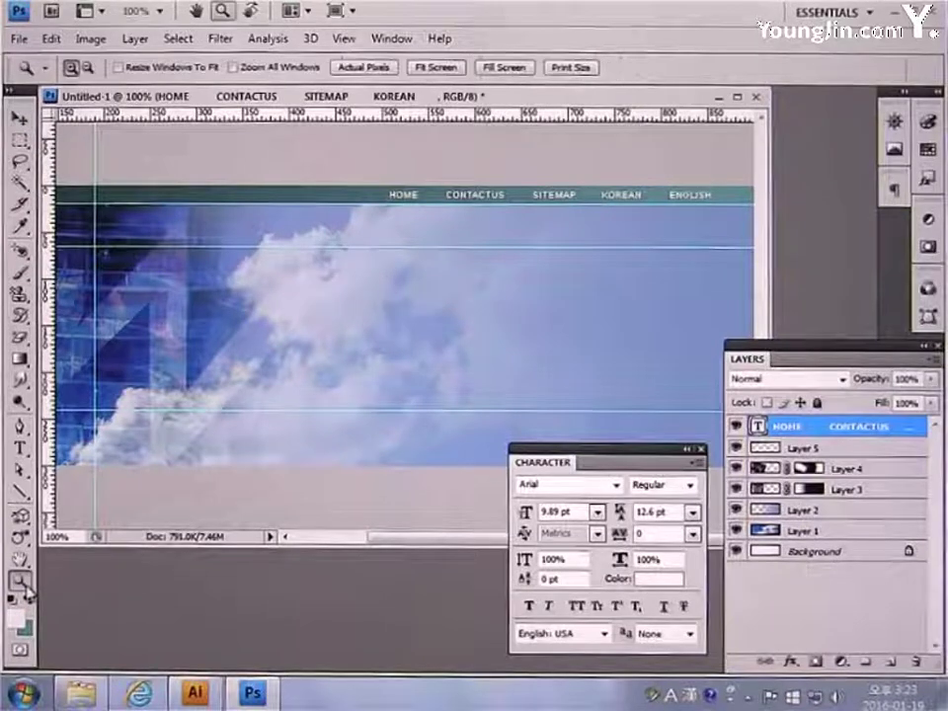
double_click(20, 559)
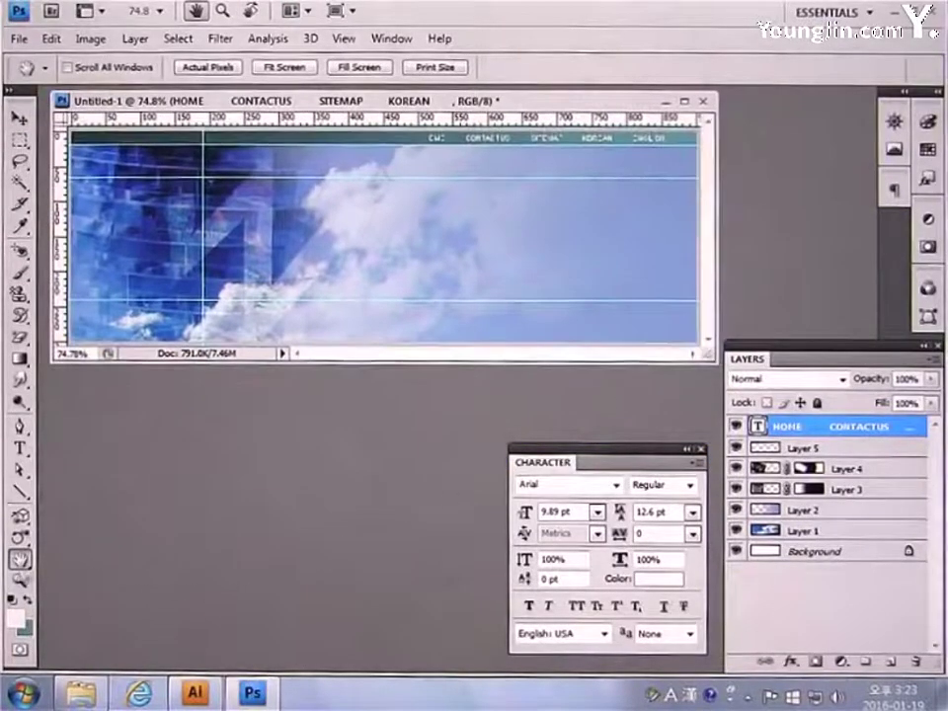
double_click(21, 580)
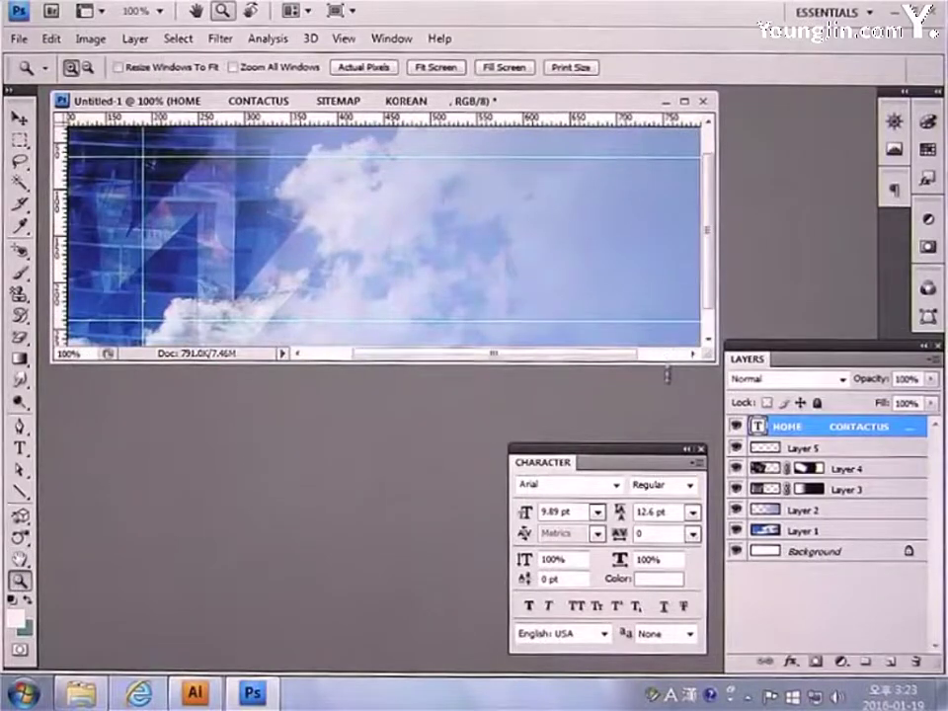
left_click_drag(671, 363, 675, 469)
left_click_drag(716, 251, 856, 250)
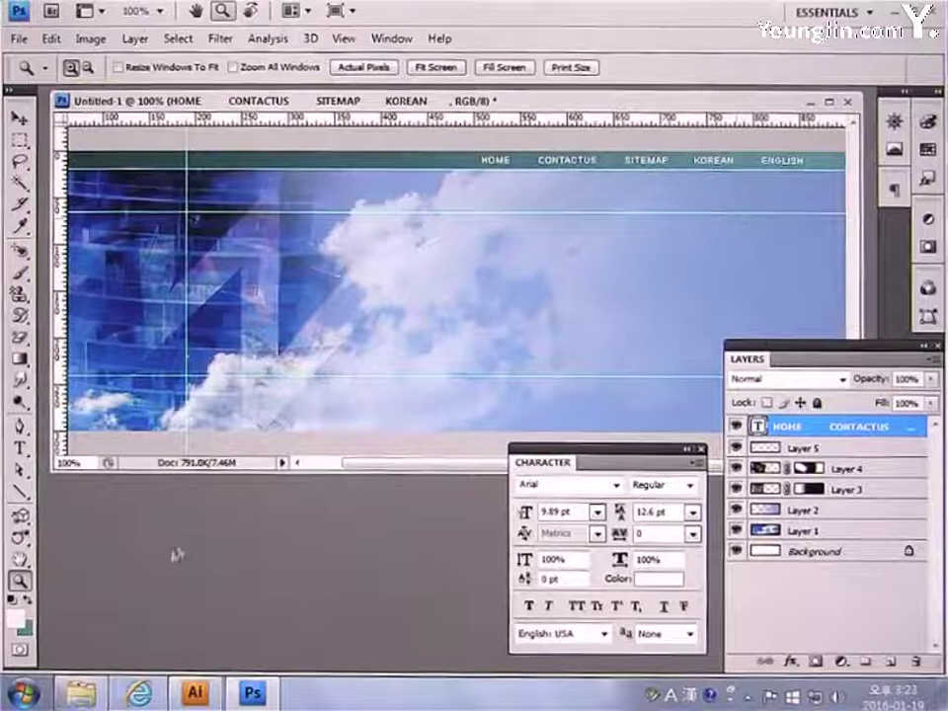
Draw a short vertical white separator line, 1 px in weight, between HOME and CONTACTUS on the strip
left_click(14, 617)
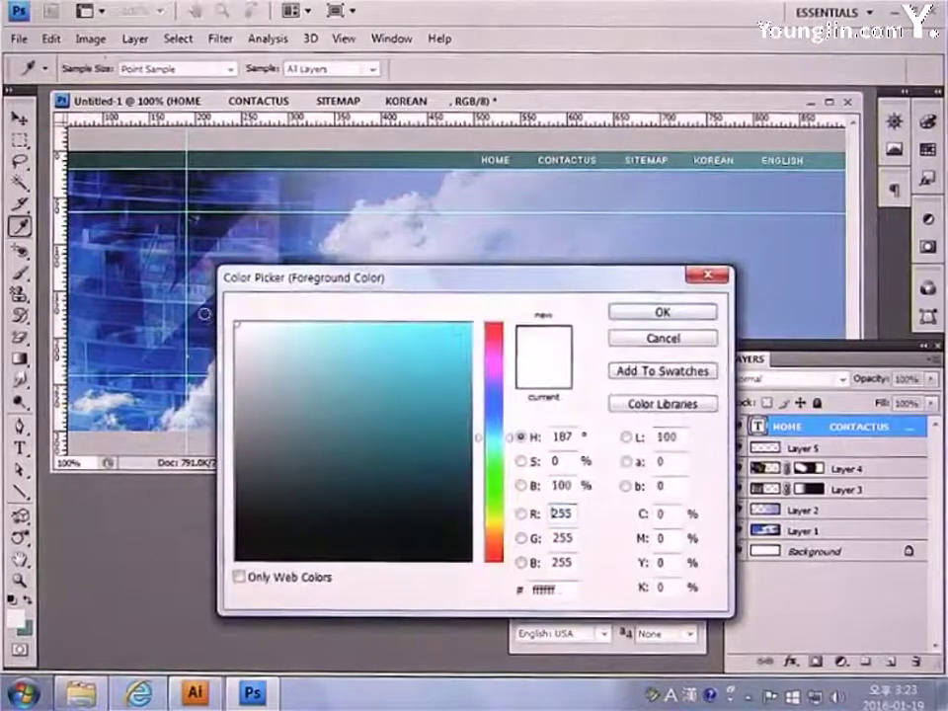
left_click(626, 313)
key("z")
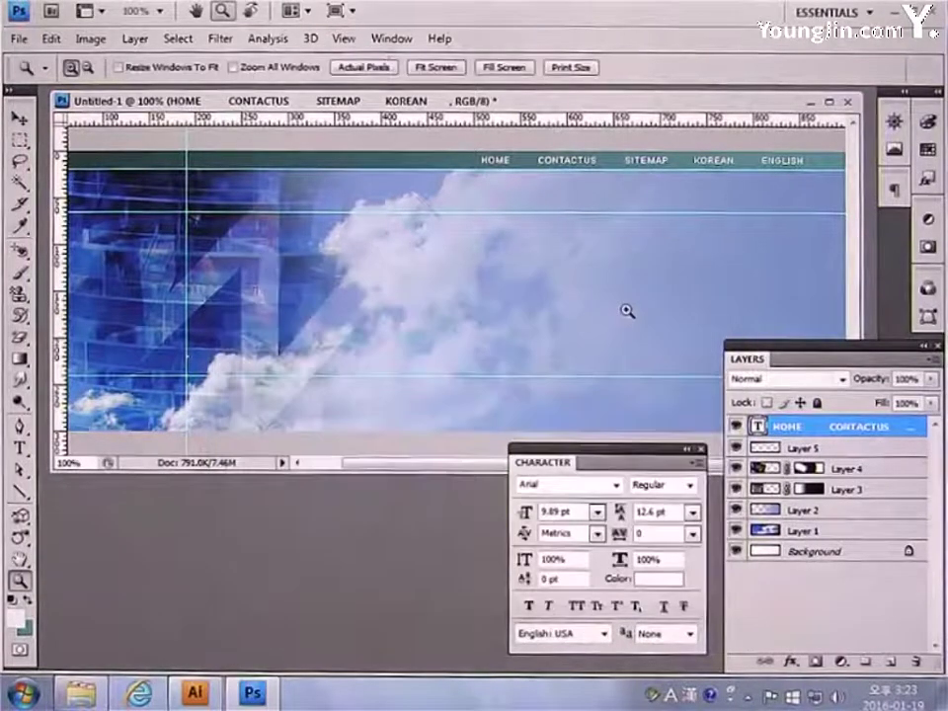
left_click(19, 491)
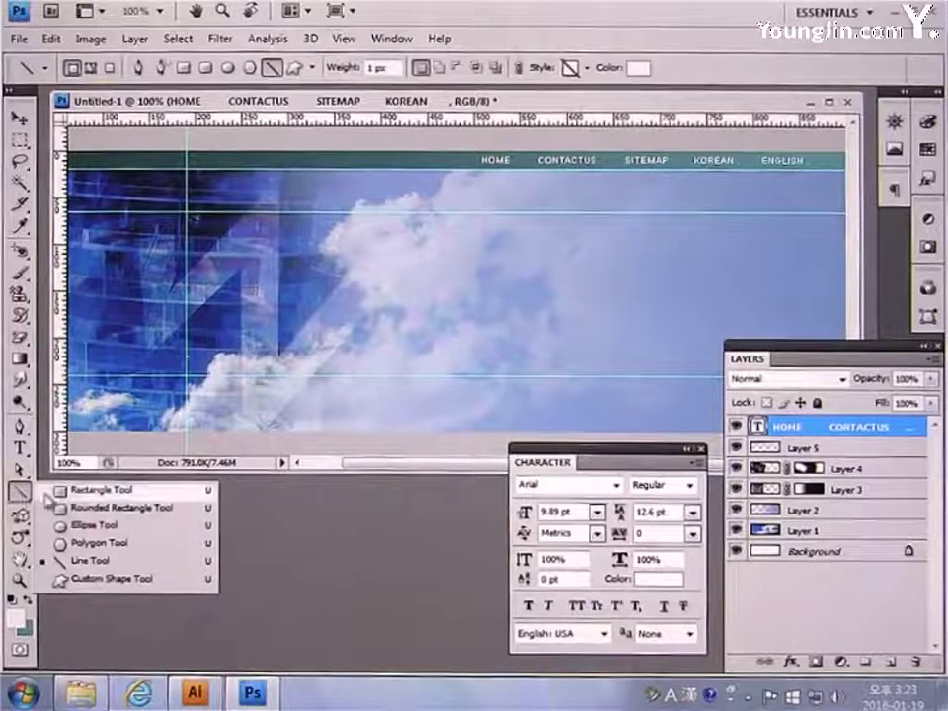
left_click(79, 558)
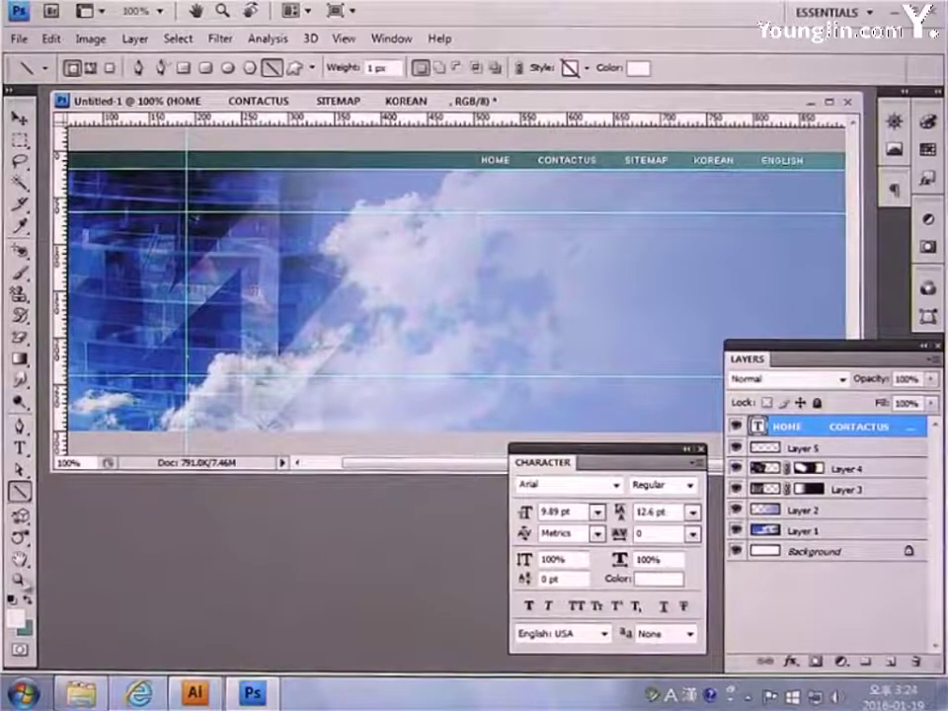
key("z")
left_click_drag(450, 181, 846, 211)
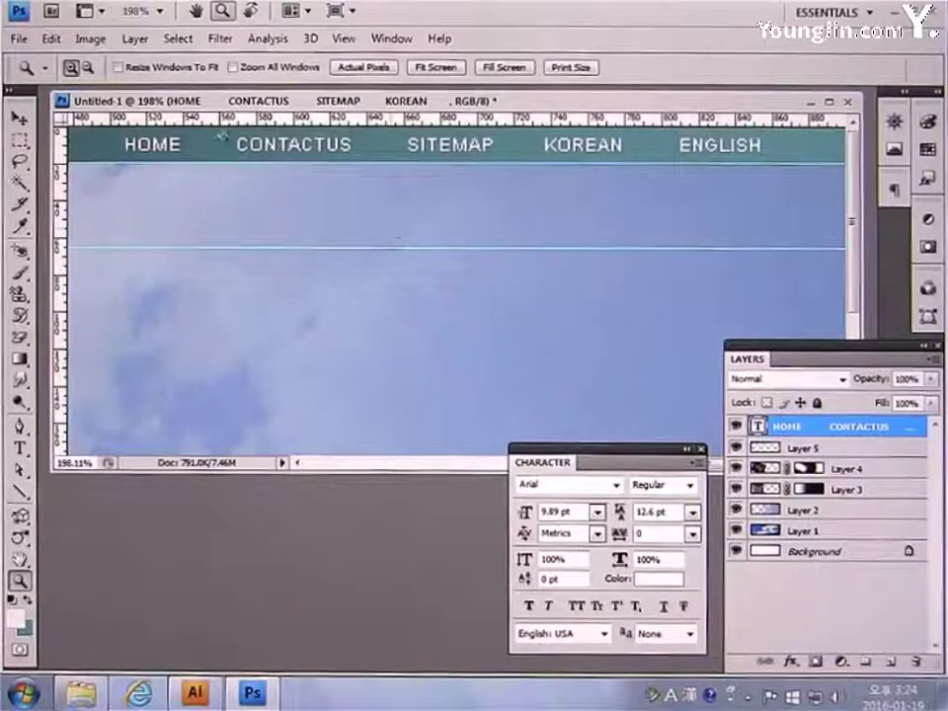
left_click(20, 490)
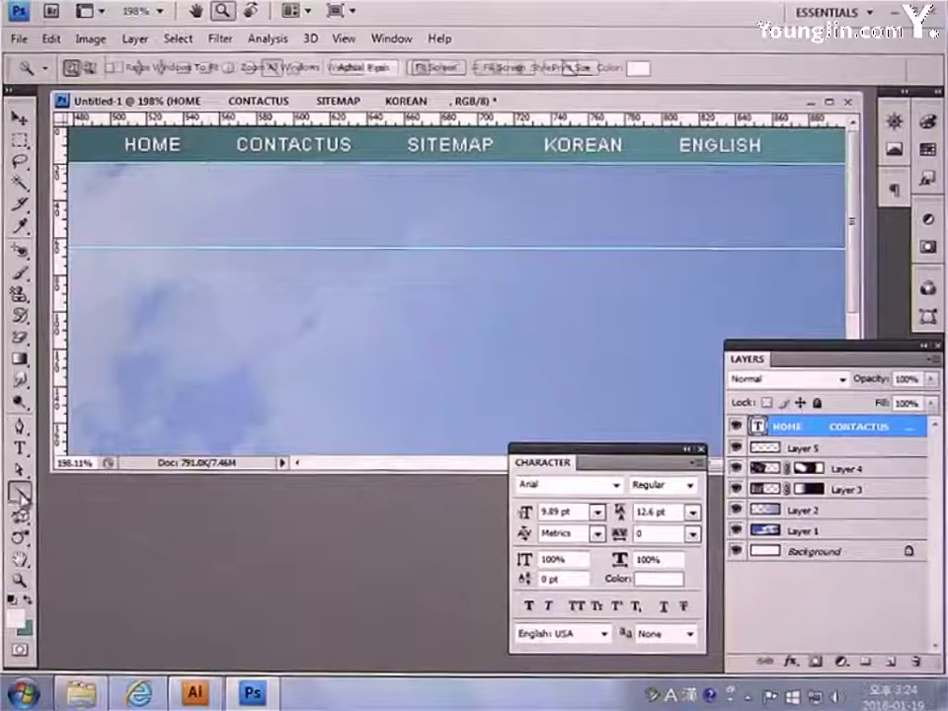
left_click_drag(208, 135, 209, 154)
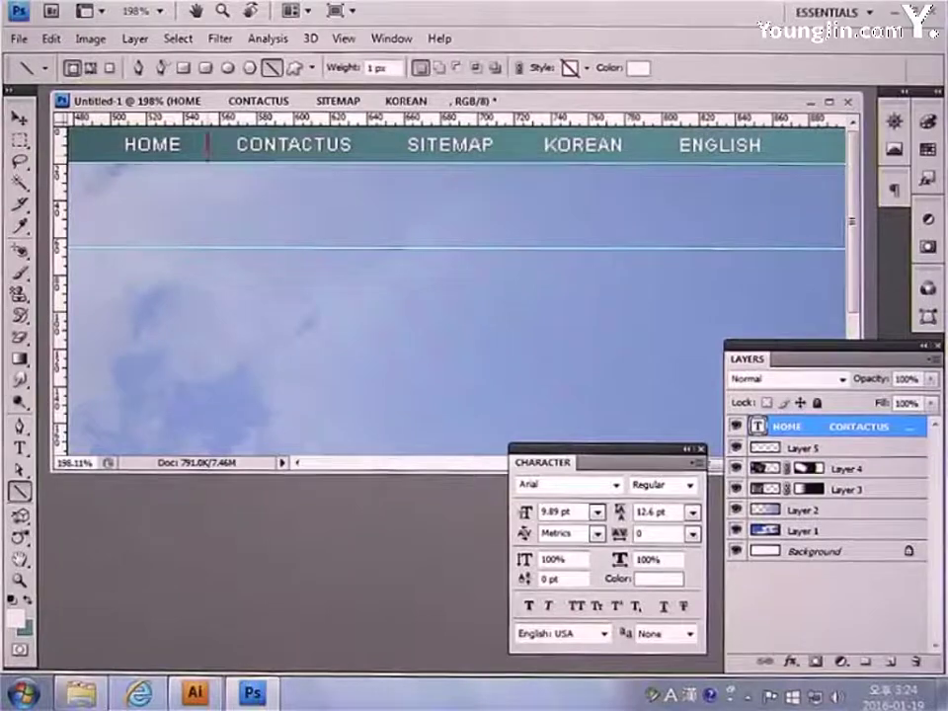
Duplicate the separator line into the gaps between CONTACTUS, SITEMAP, KOREAN and ENGLISH, keeping the copies level
key("v")
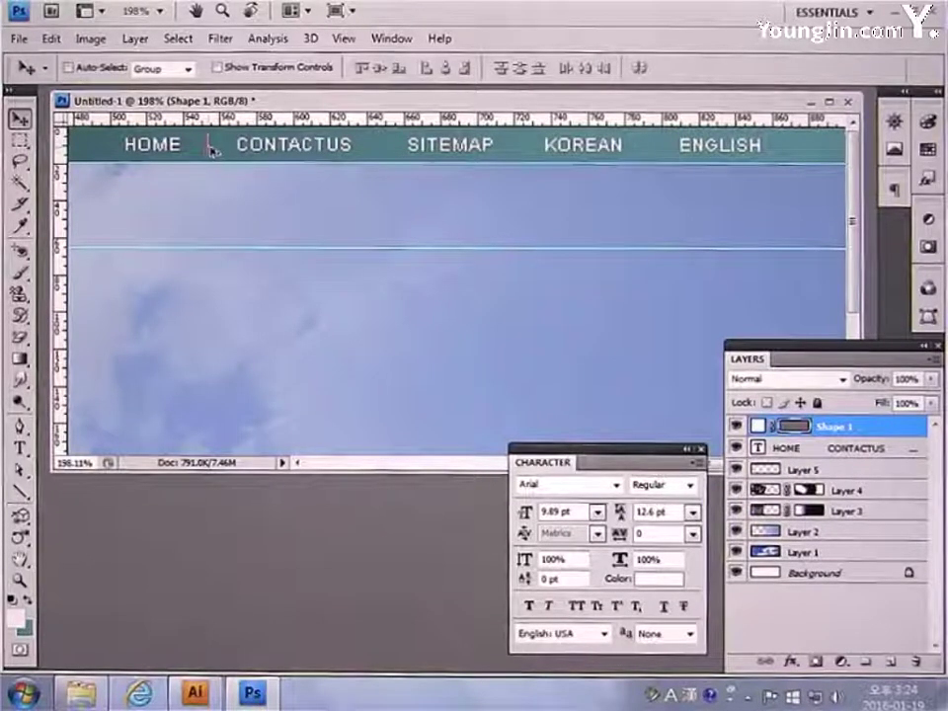
left_click_drag(336, 155, 521, 156)
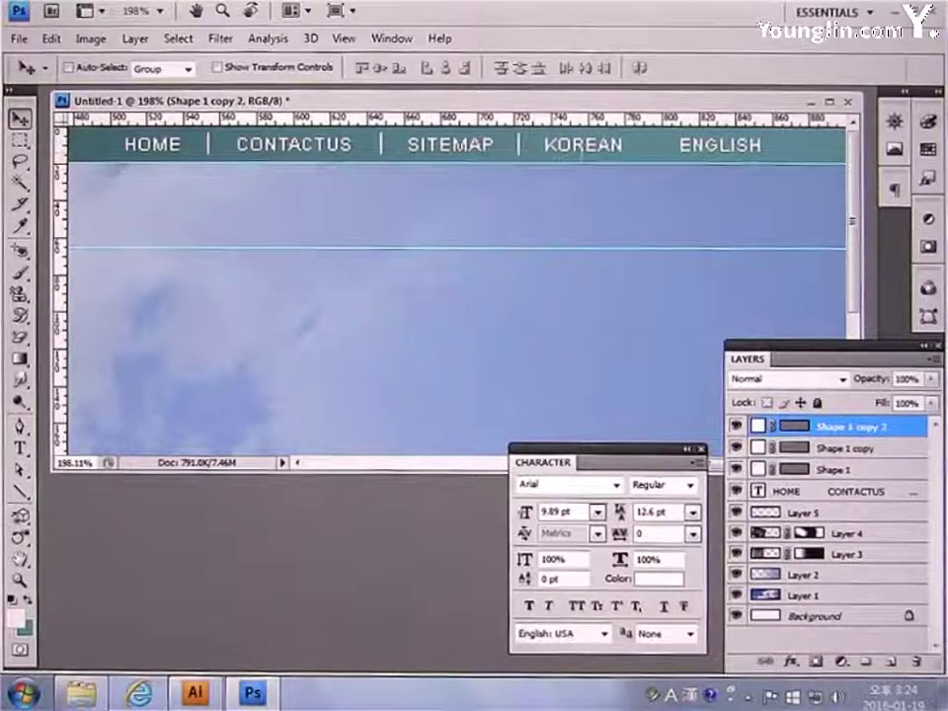
left_click_drag(652, 163, 651, 163)
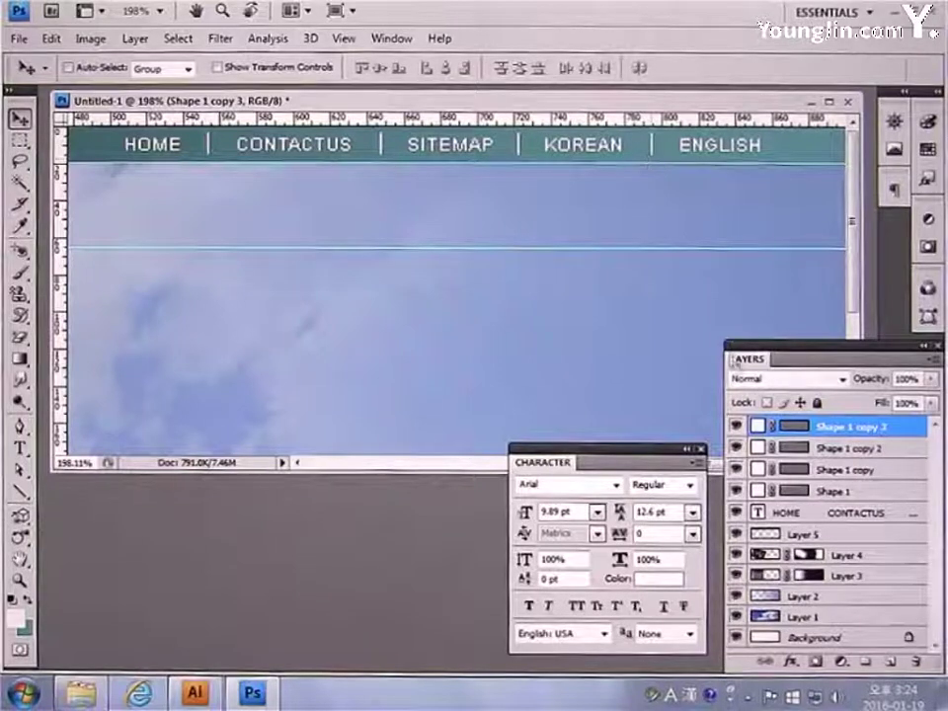
Add a new layer above the separator lines and set the foreground colour to 5E92DE
left_click(894, 662)
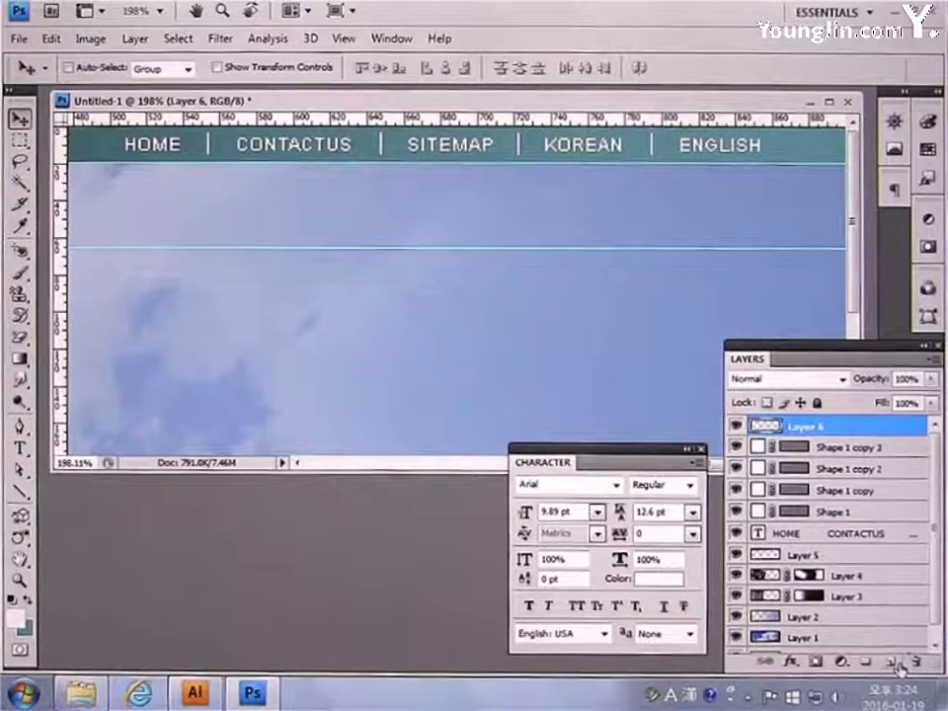
left_click(16, 618)
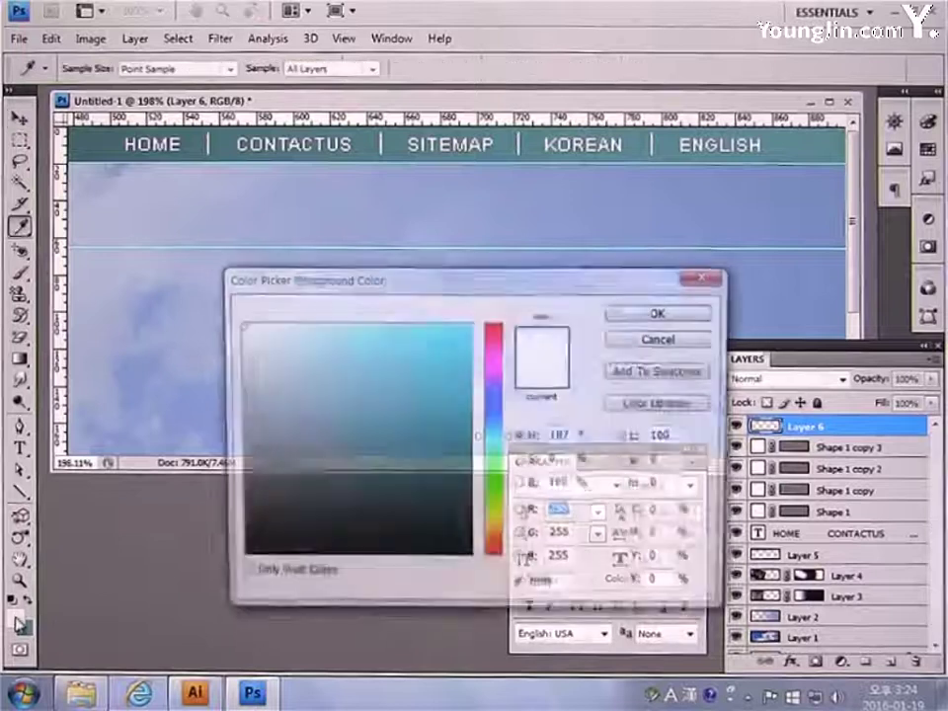
left_click_drag(559, 590, 538, 590)
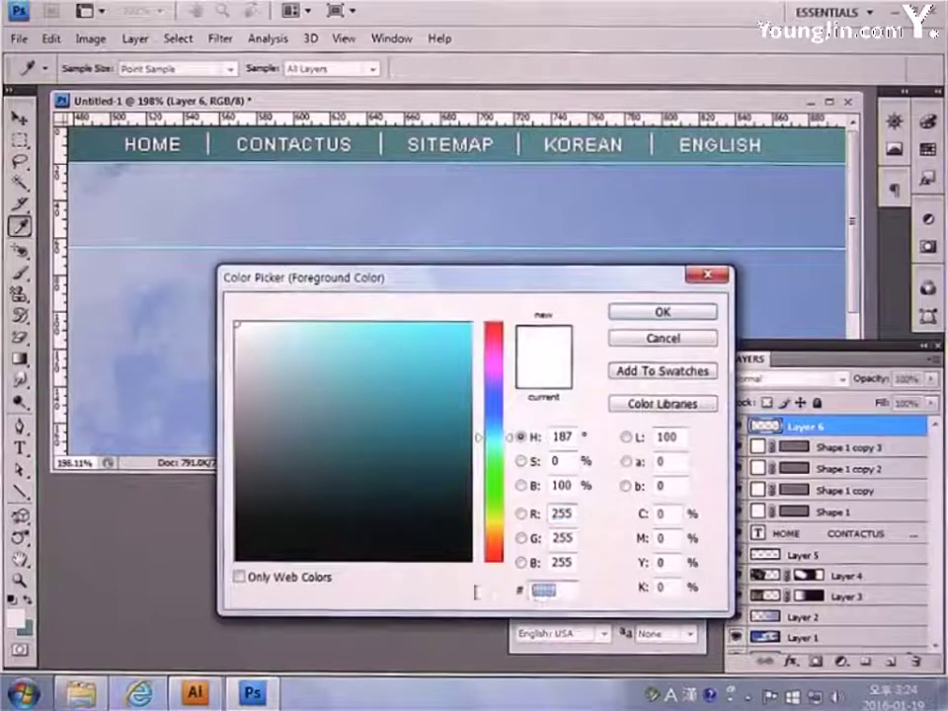
type("5E9")
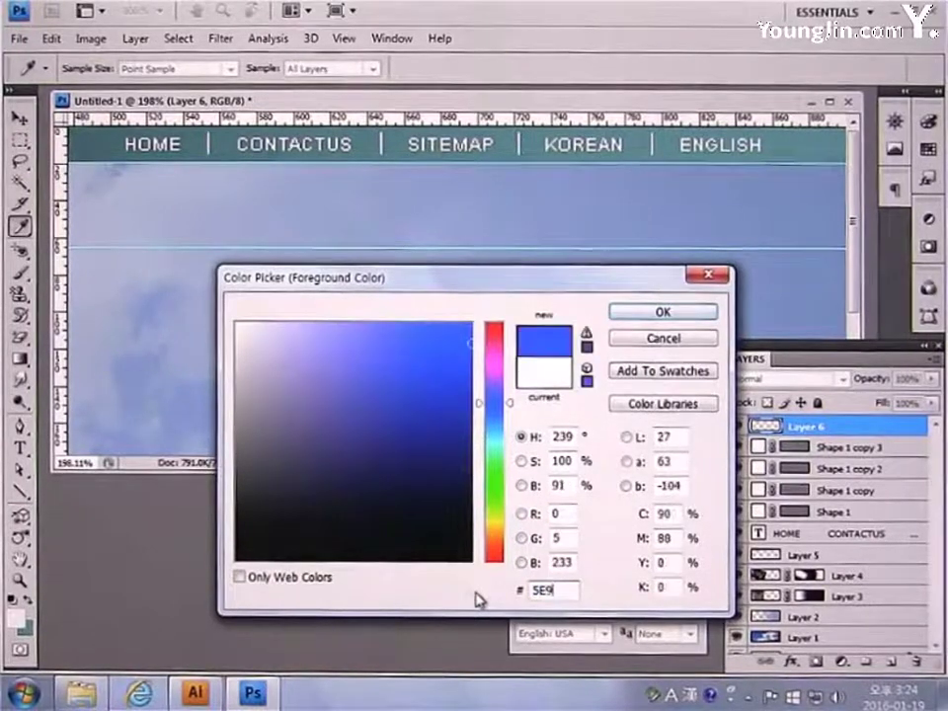
type("2DE")
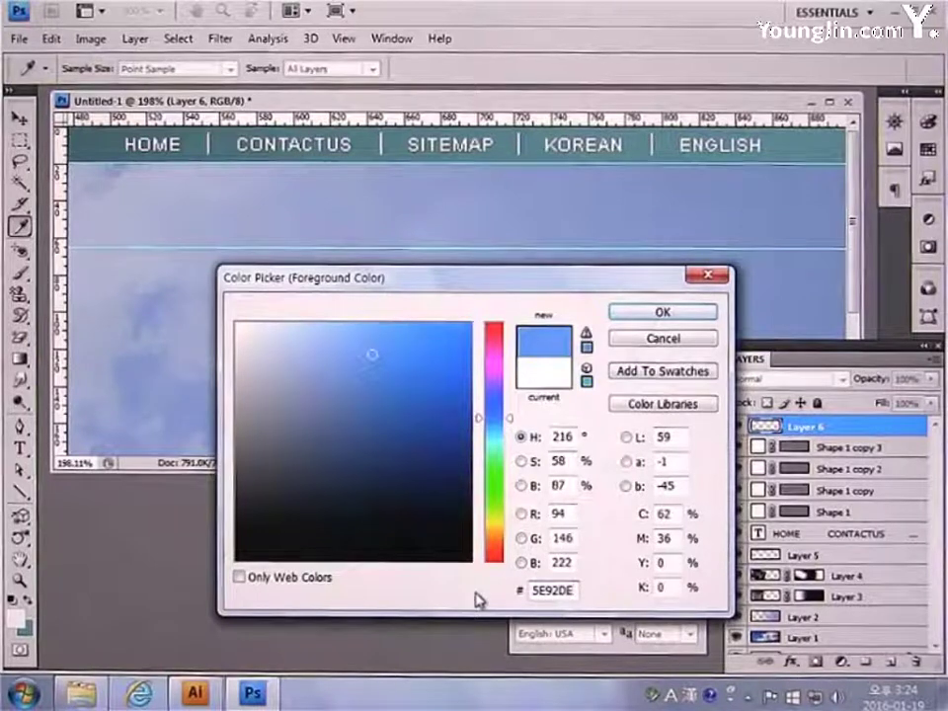
key("Return")
key("v")
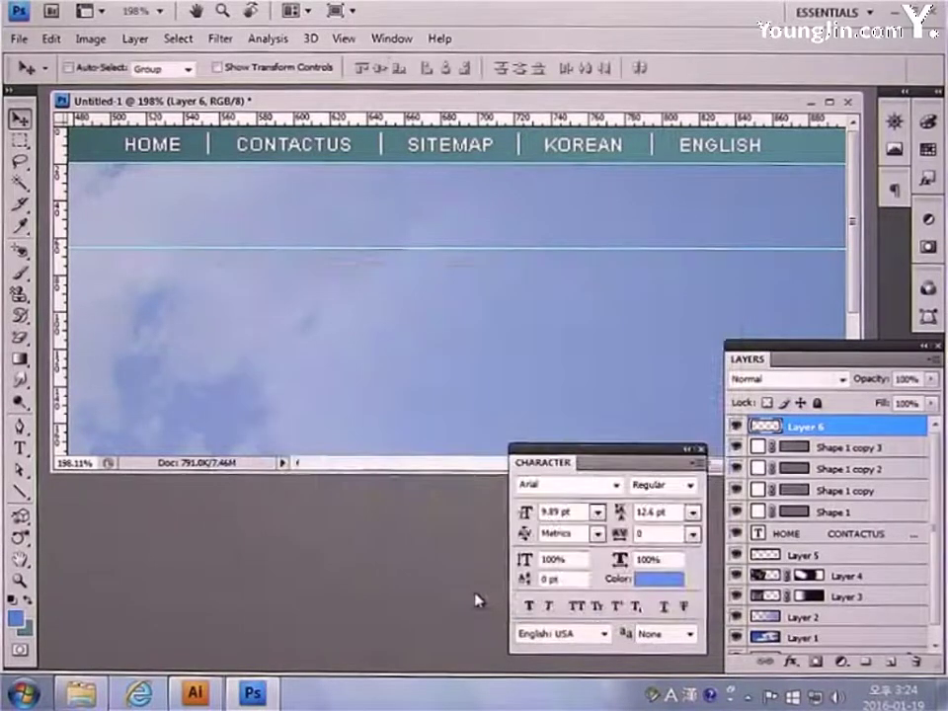
Draw a blue rounded rectangle with 30 px radius from outside the banner's upper-left corner to the vertical guide and second horizontal guide
left_click(18, 491)
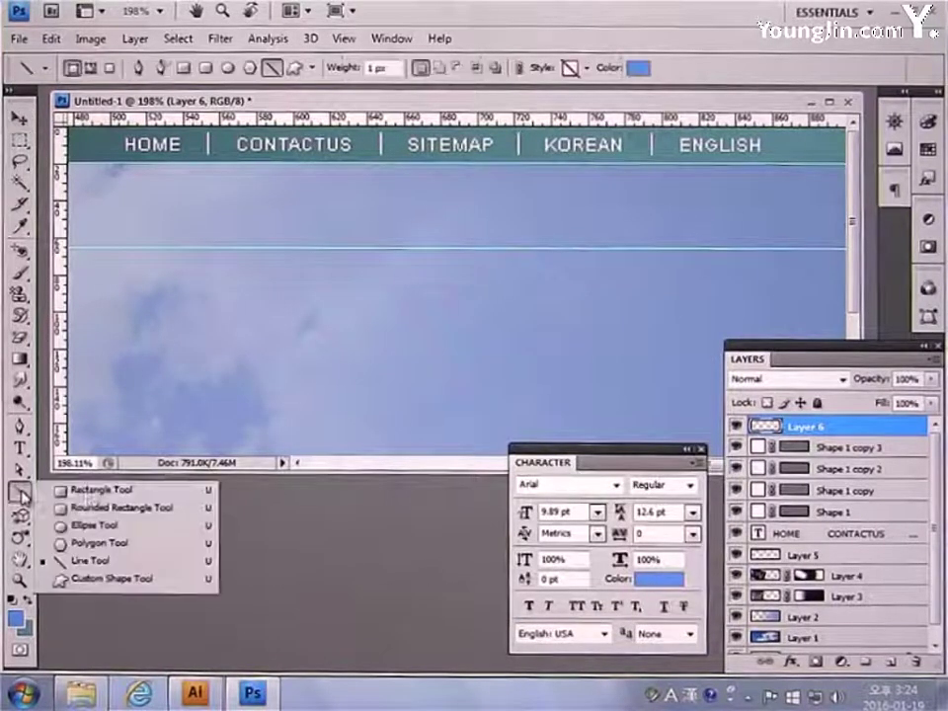
left_click(111, 507)
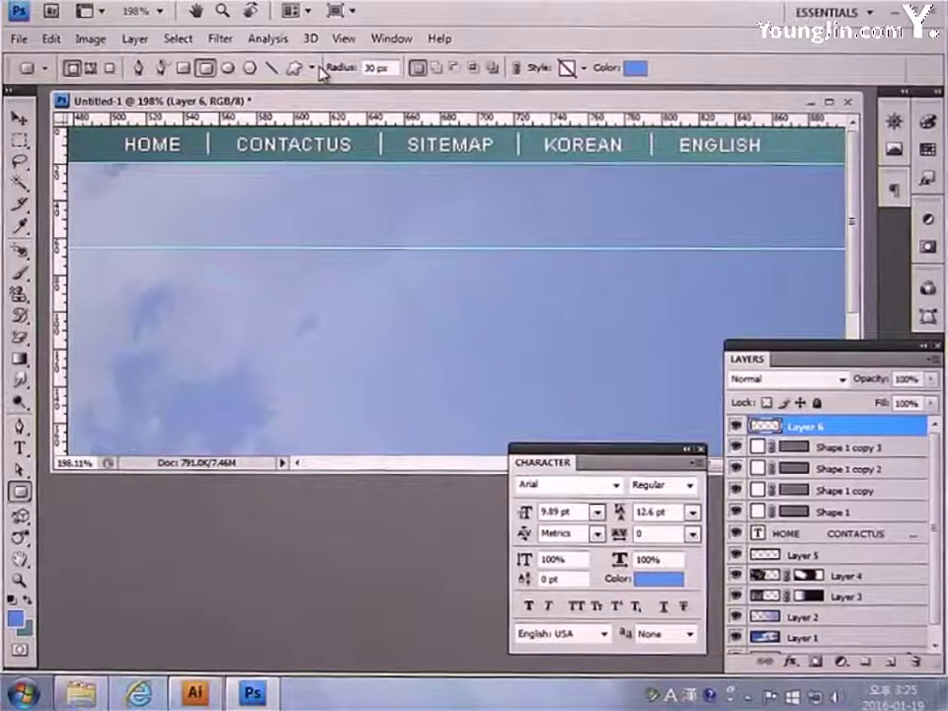
key("ctrl+minus")
key("ctrl+minus")
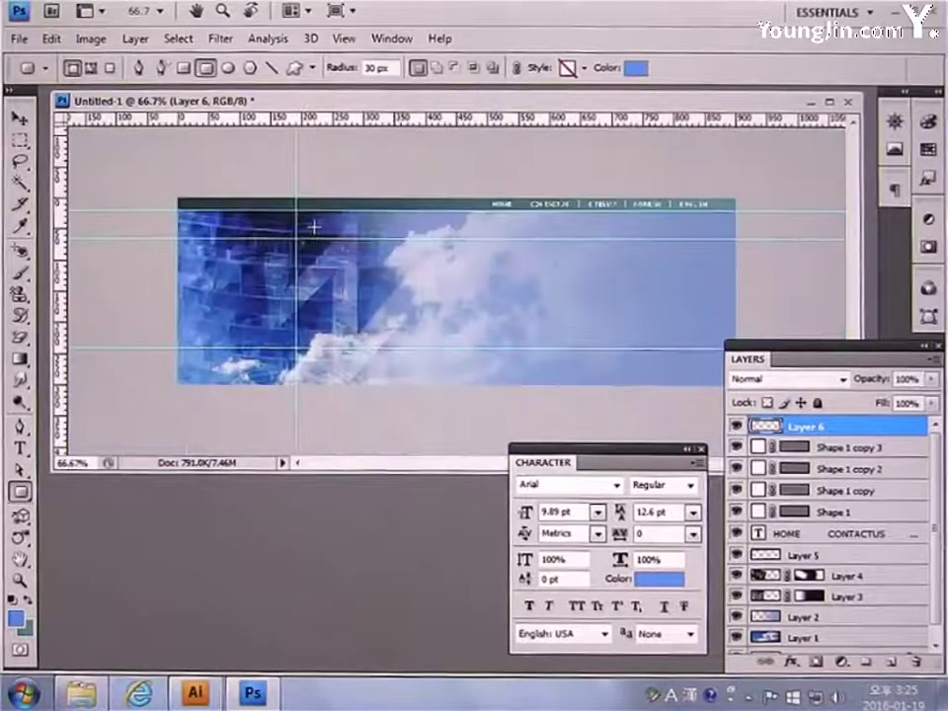
left_click_drag(150, 170, 294, 236)
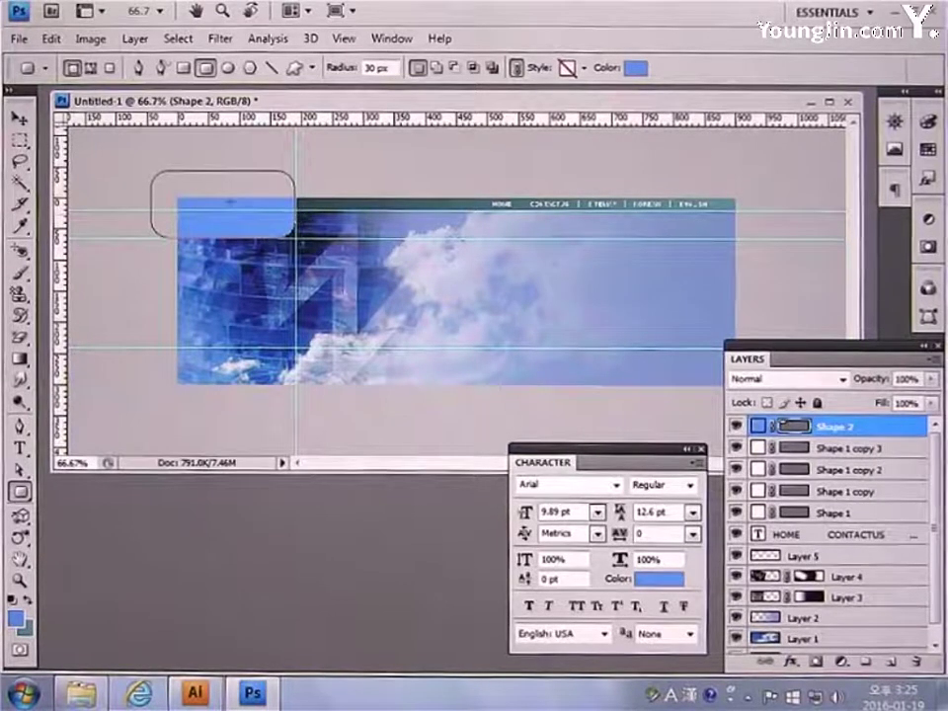
Place the logo file in the banner and scale it down to fit inside the blue rounded shape in the upper-left corner
left_click(18, 40)
left_click(59, 368)
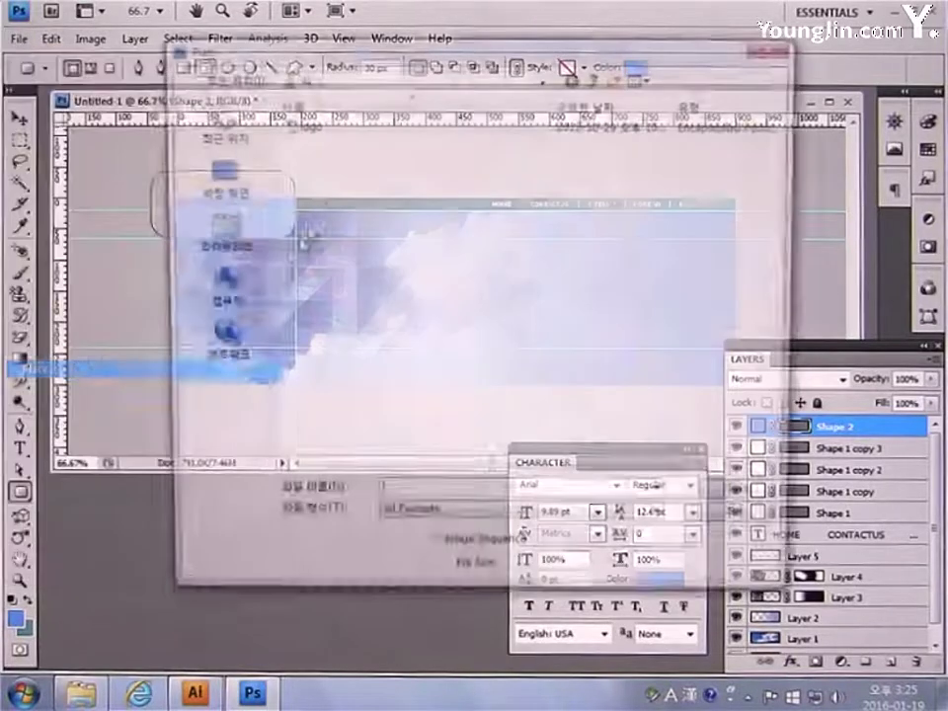
double_click(299, 126)
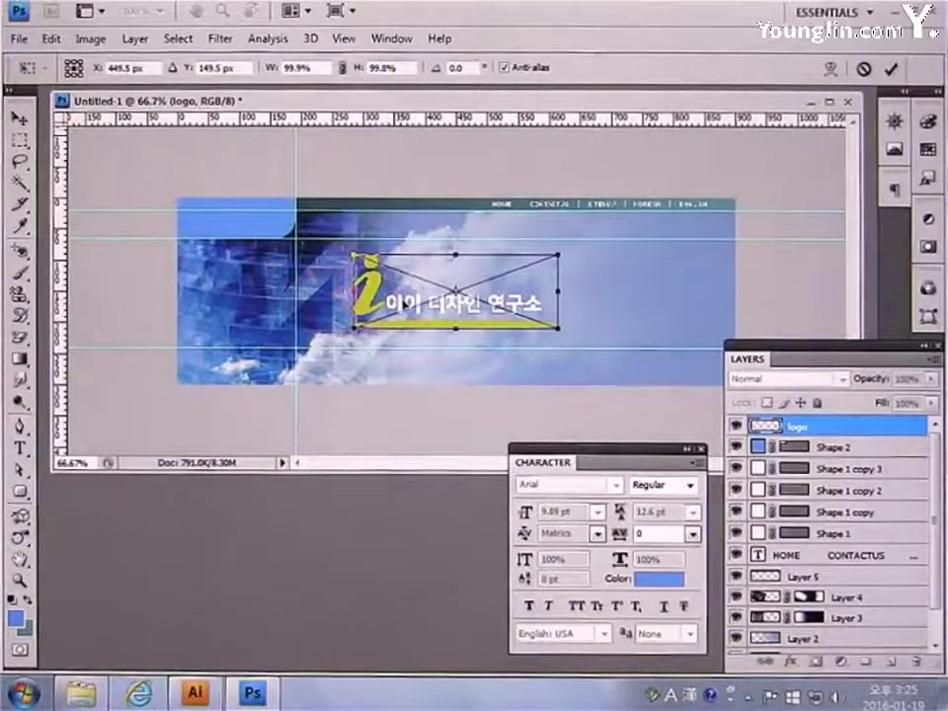
left_click_drag(456, 290, 278, 237)
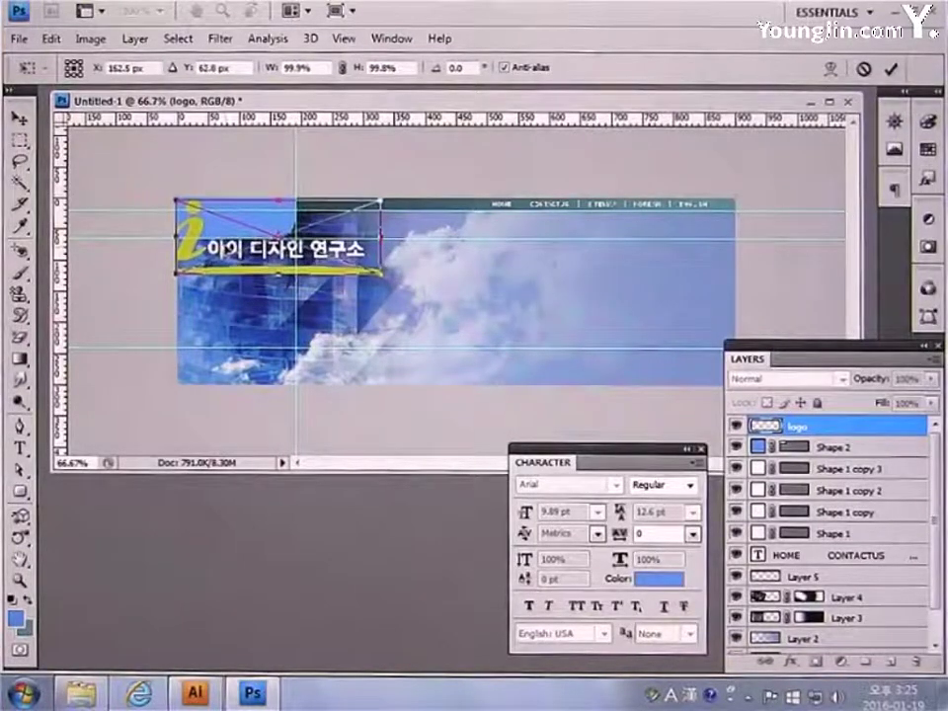
left_click_drag(387, 283, 277, 231)
key("Return")
key("u")
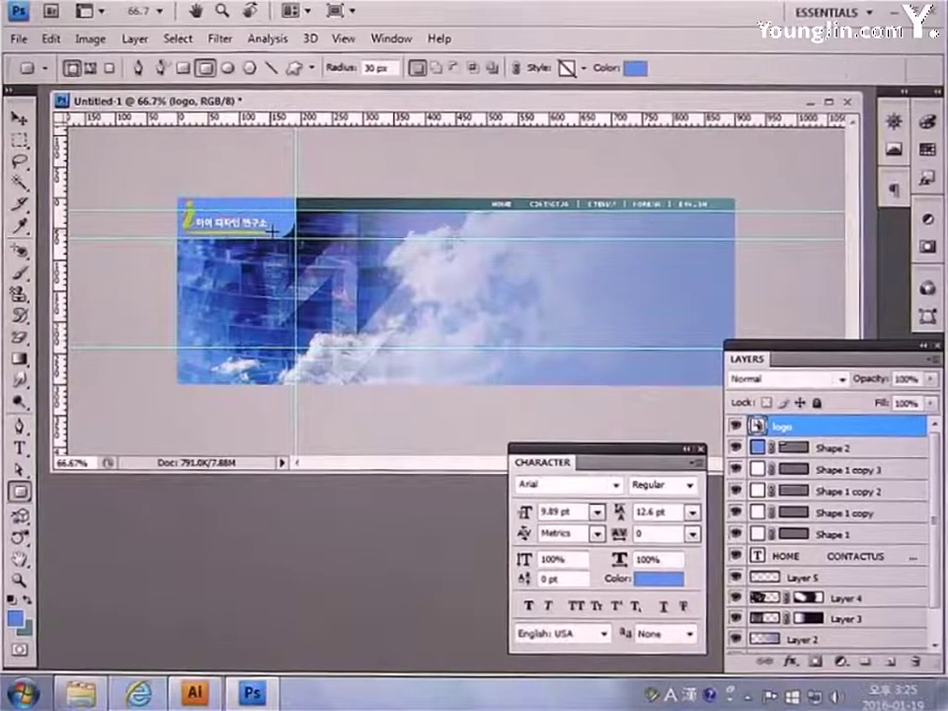
On a new layer, fill a thin strip along the banner's bottom edge, from the left edge to the vertical guide, with 0062B6
left_click(890, 660)
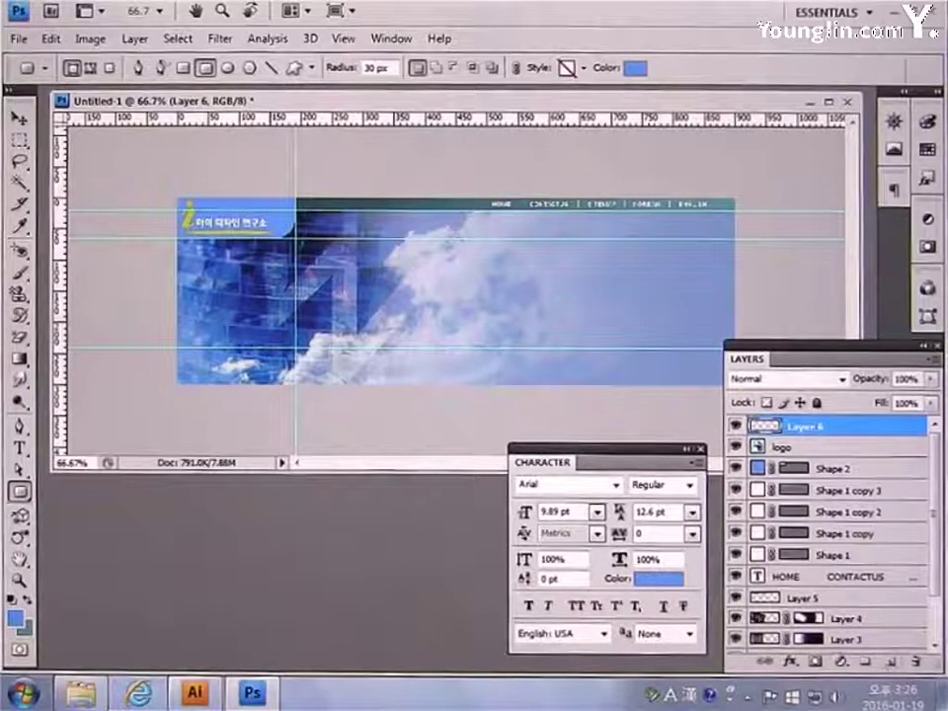
left_click(18, 140)
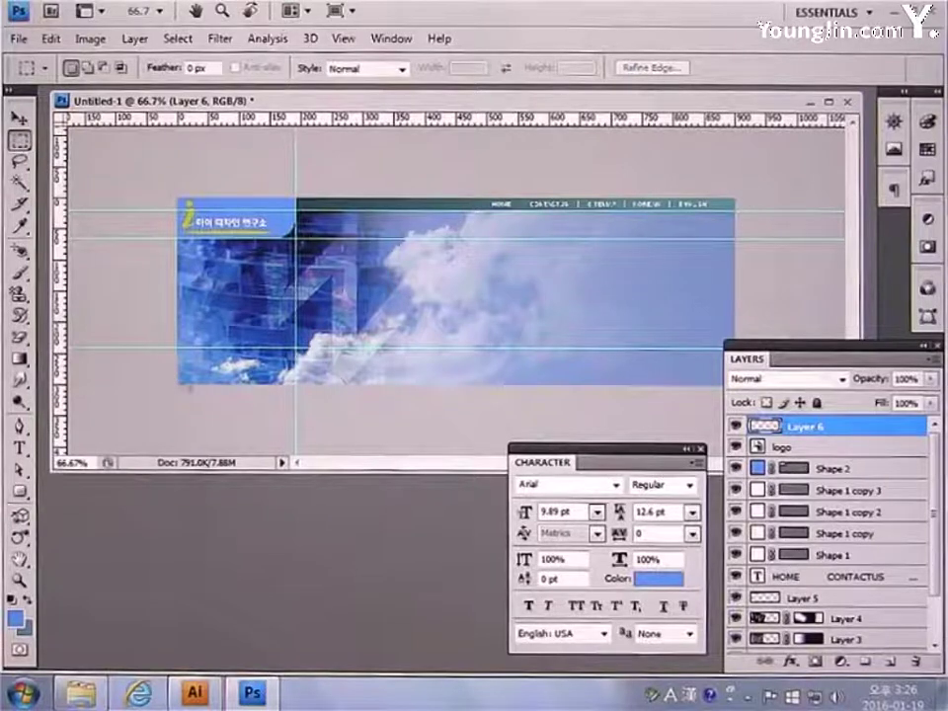
left_click_drag(176, 378, 292, 402)
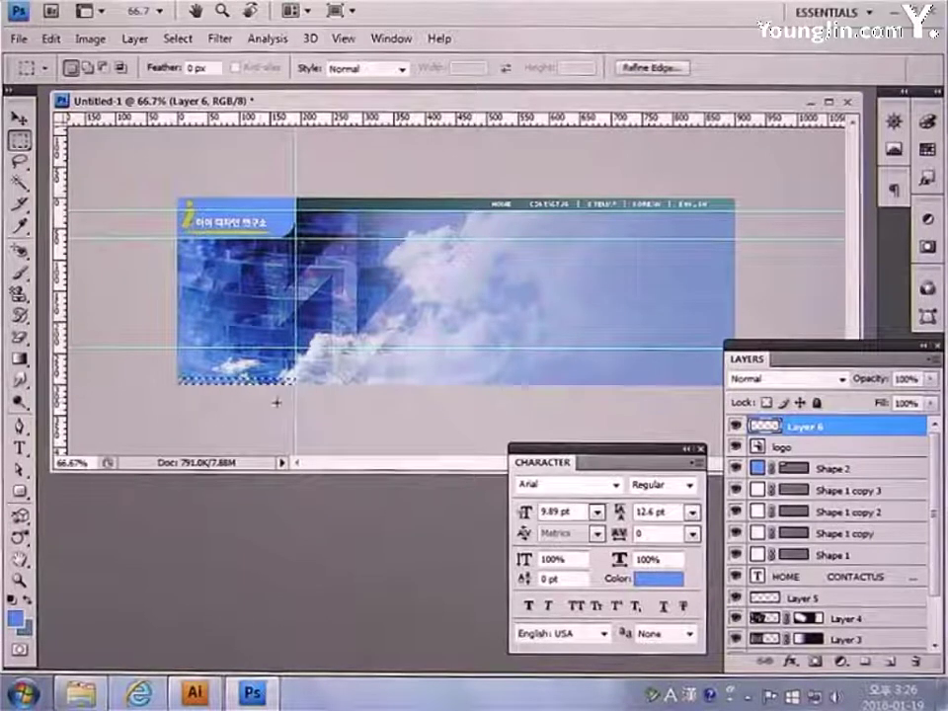
left_click(19, 225)
left_click(15, 617)
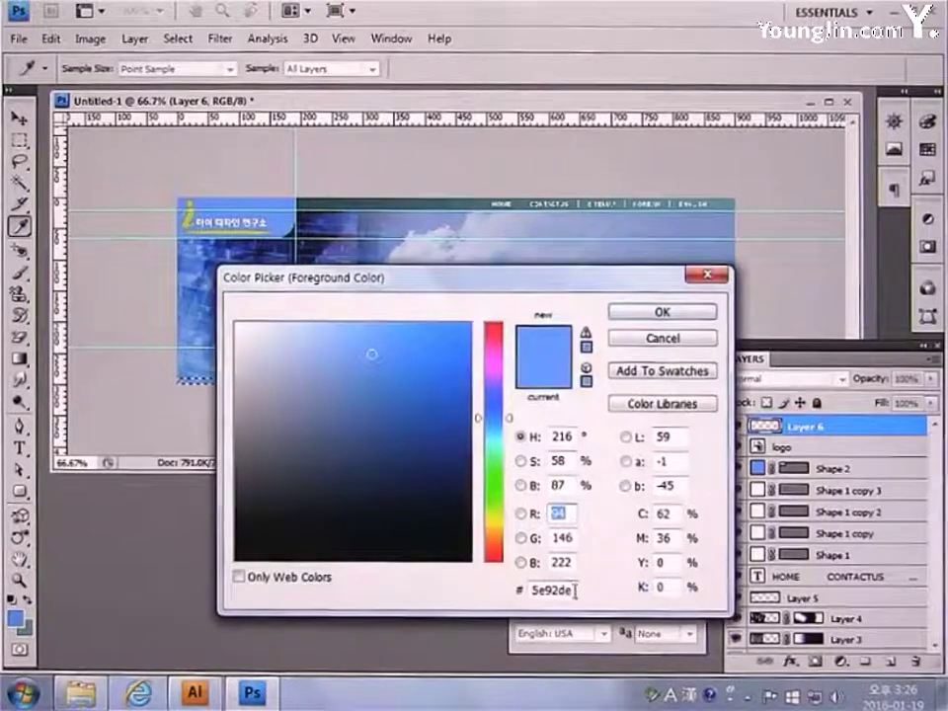
left_click_drag(575, 591, 477, 587)
type("0062B6")
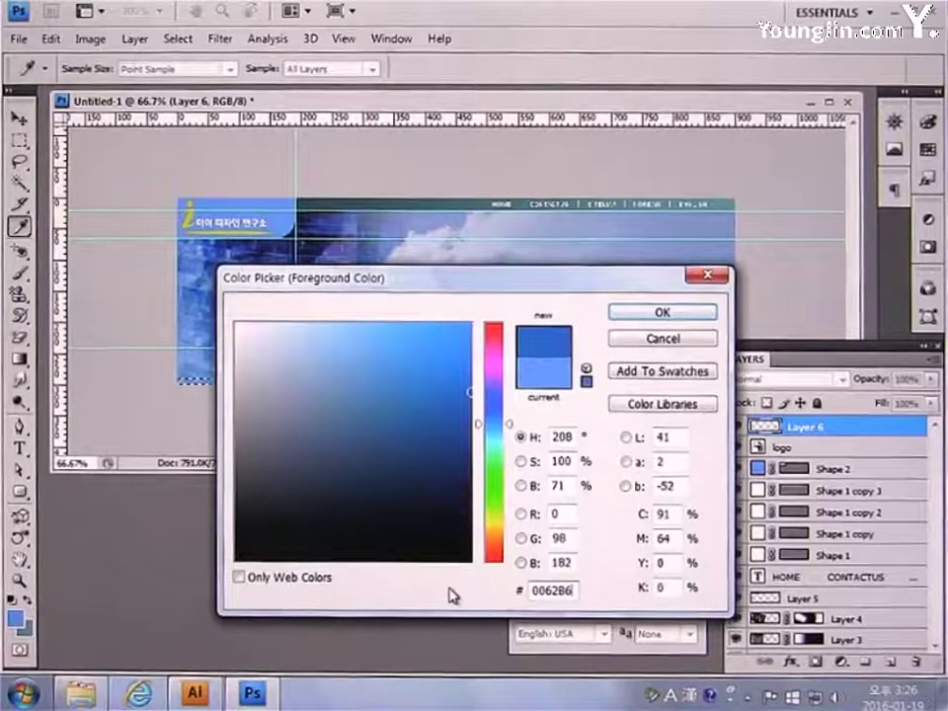
key("Return")
key("m")
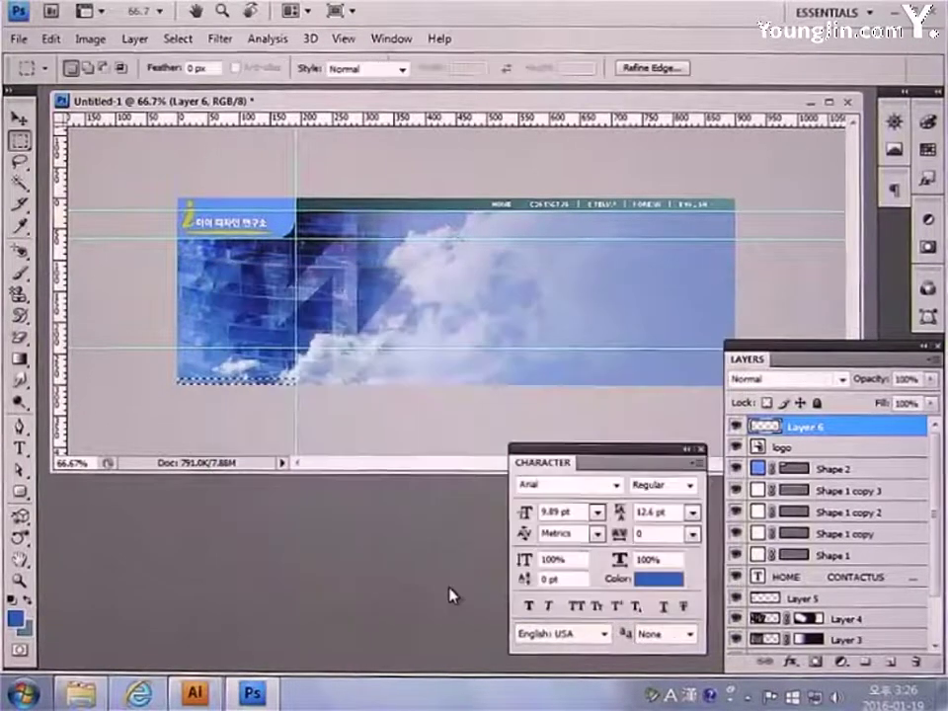
key("alt+BackSpace")
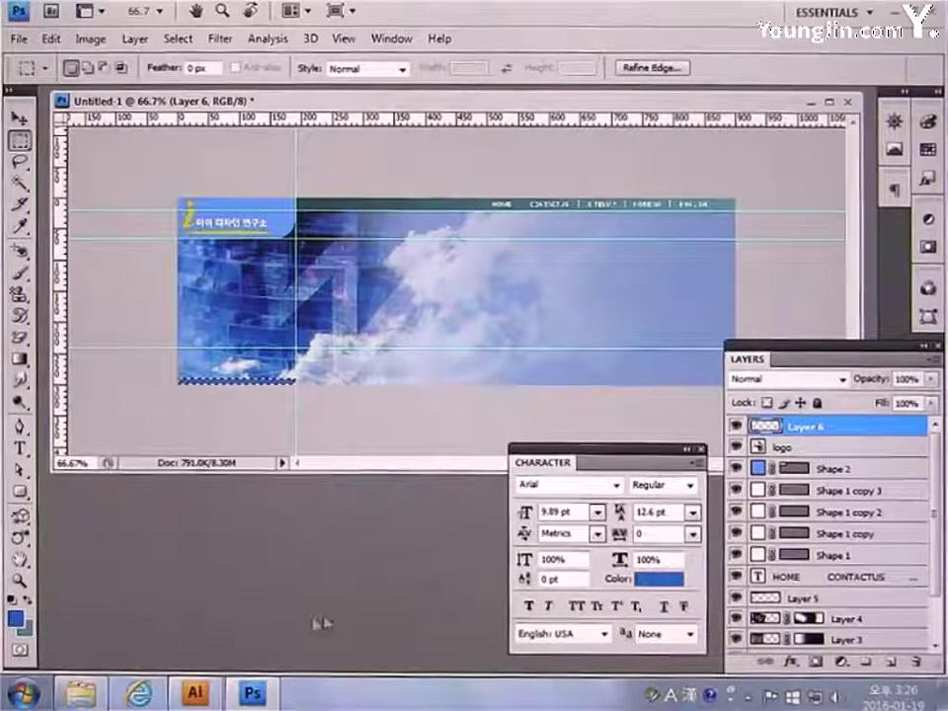
Draw a white rounded rectangle with 30 px radius from the vertical and lowest horizontal guides past the banner's bottom-right corner
left_click(14, 617)
left_click_drag(245, 331, 201, 302)
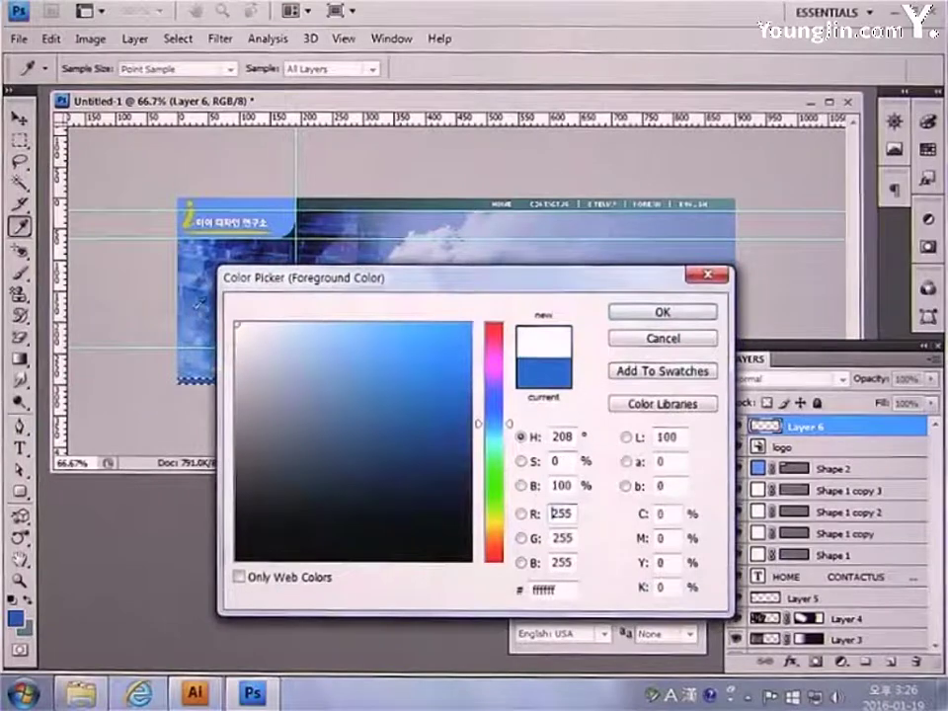
left_click(665, 312)
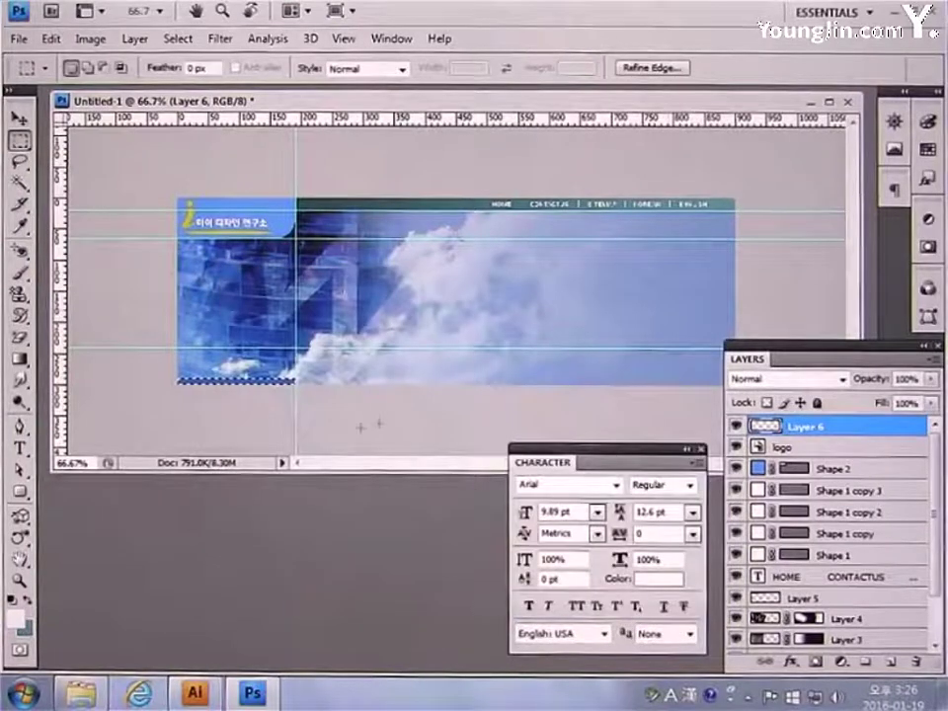
left_click(21, 492)
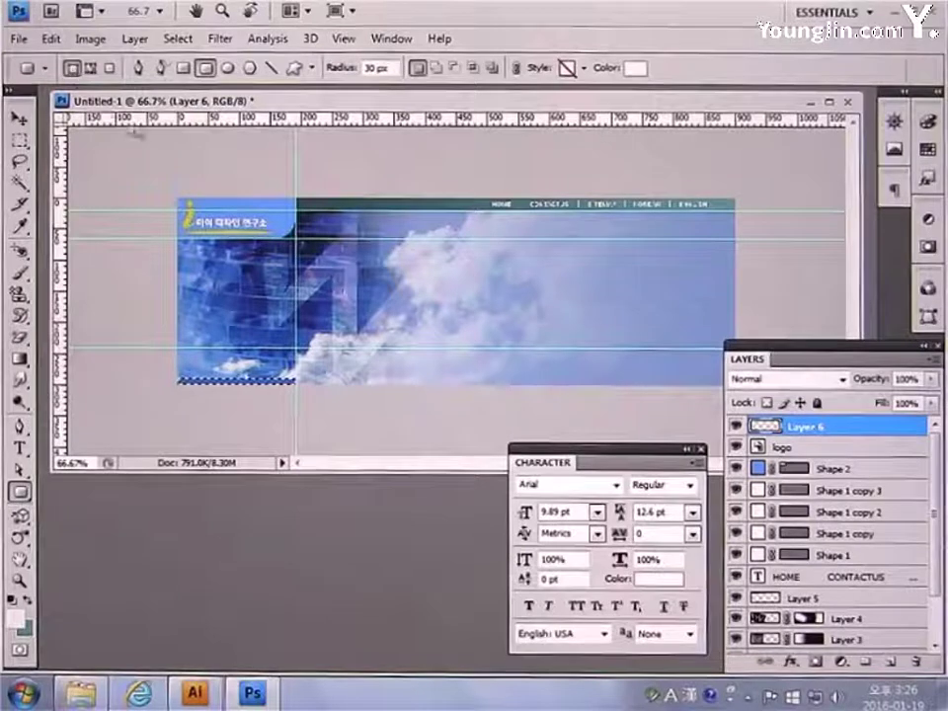
left_click(379, 68)
key("Return")
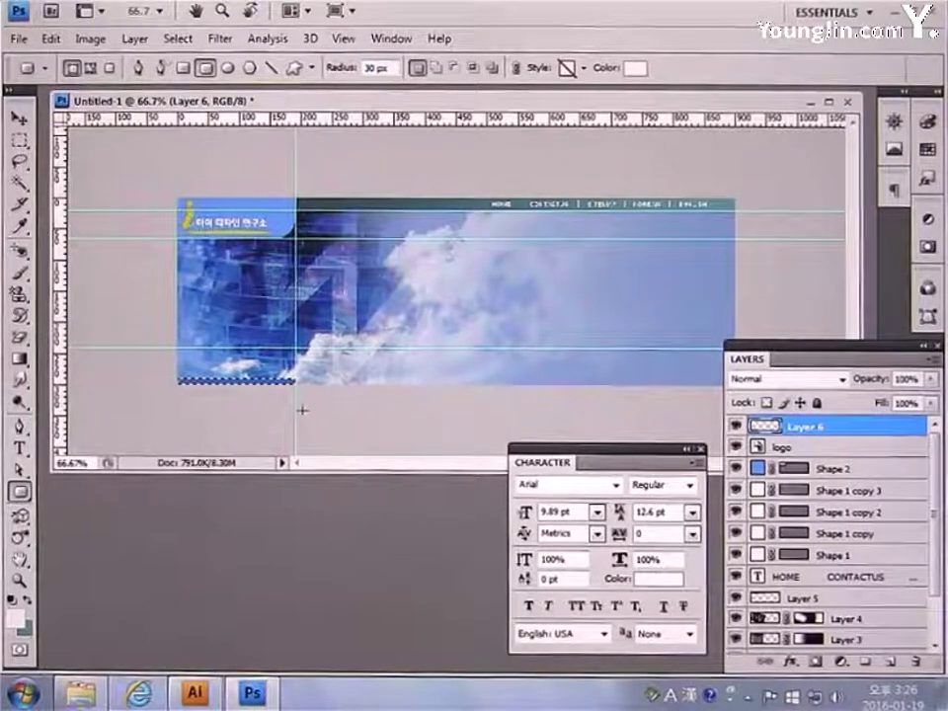
mouse_move(351, 390)
left_mouse_down()
mouse_move(571, 349)
mouse_move(760, 351)
mouse_move(805, 360)
left_mouse_up()
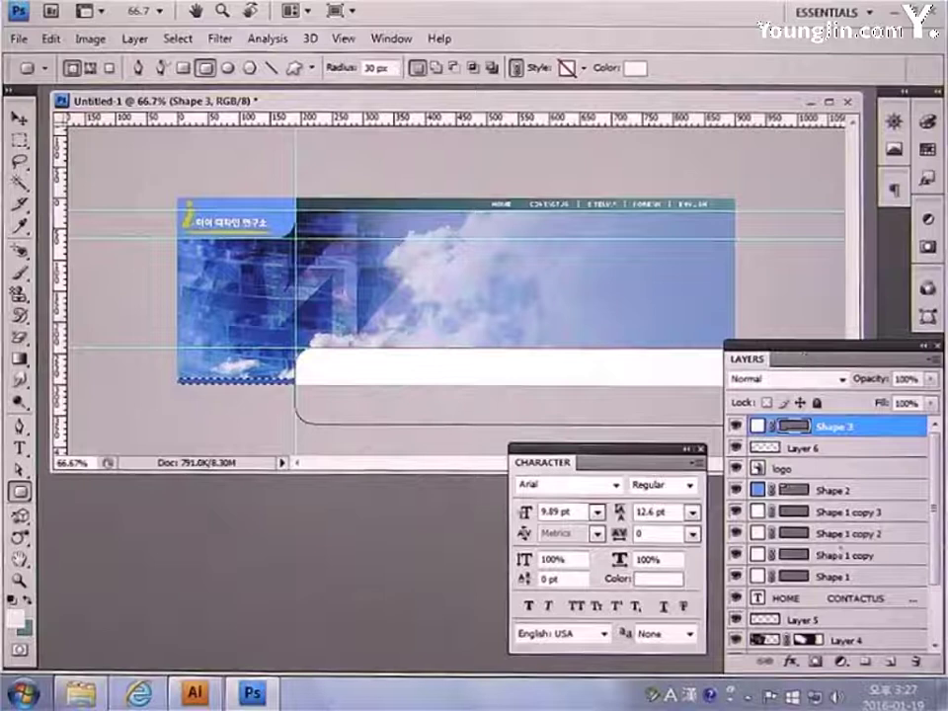
On a new layer, fill a full-width horizontal band across the banner's middle with white and set the layer's opacity to 50%
left_click(890, 661)
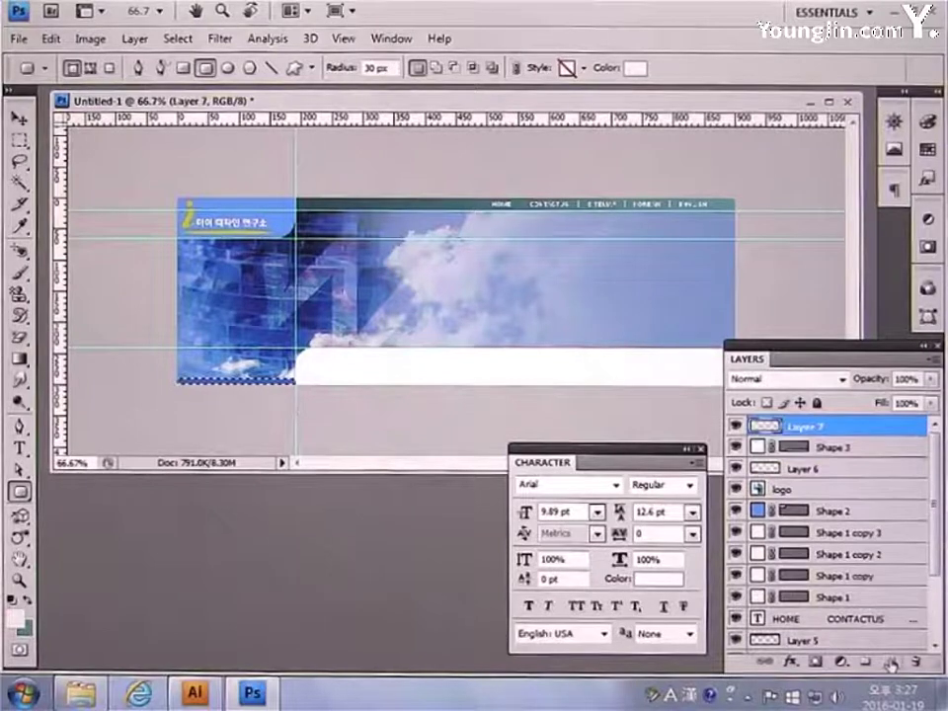
left_click(19, 141)
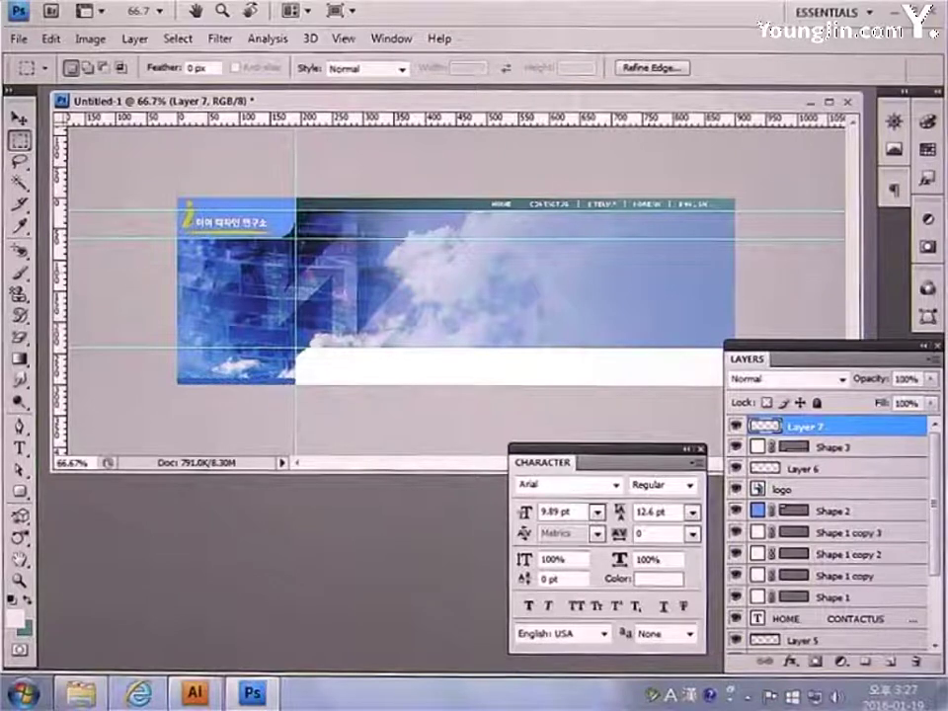
left_click_drag(706, 312, 768, 320)
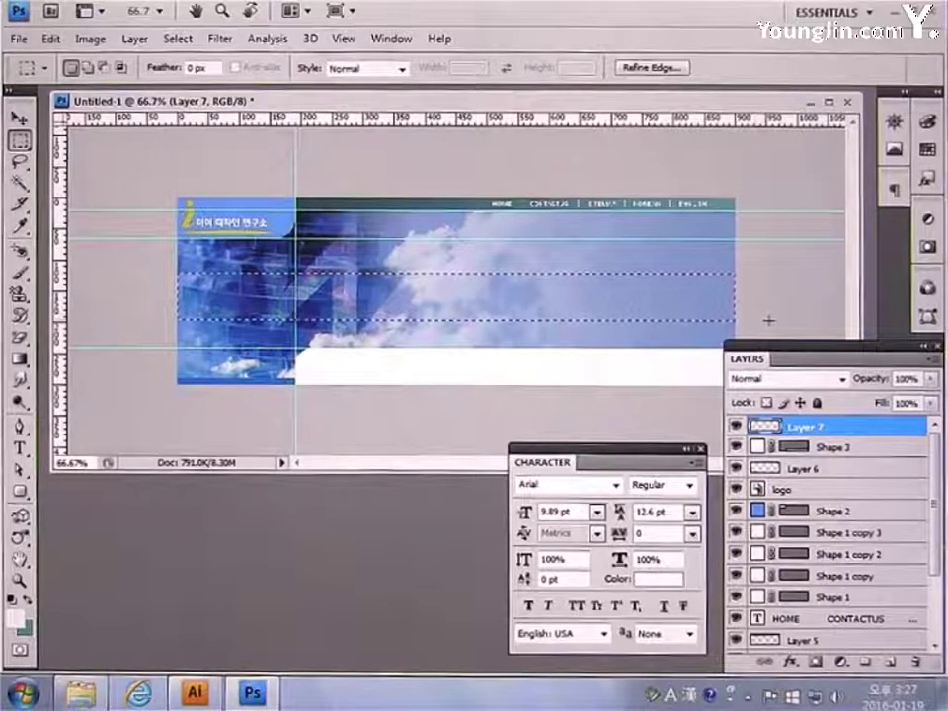
key("alt+BackSpace")
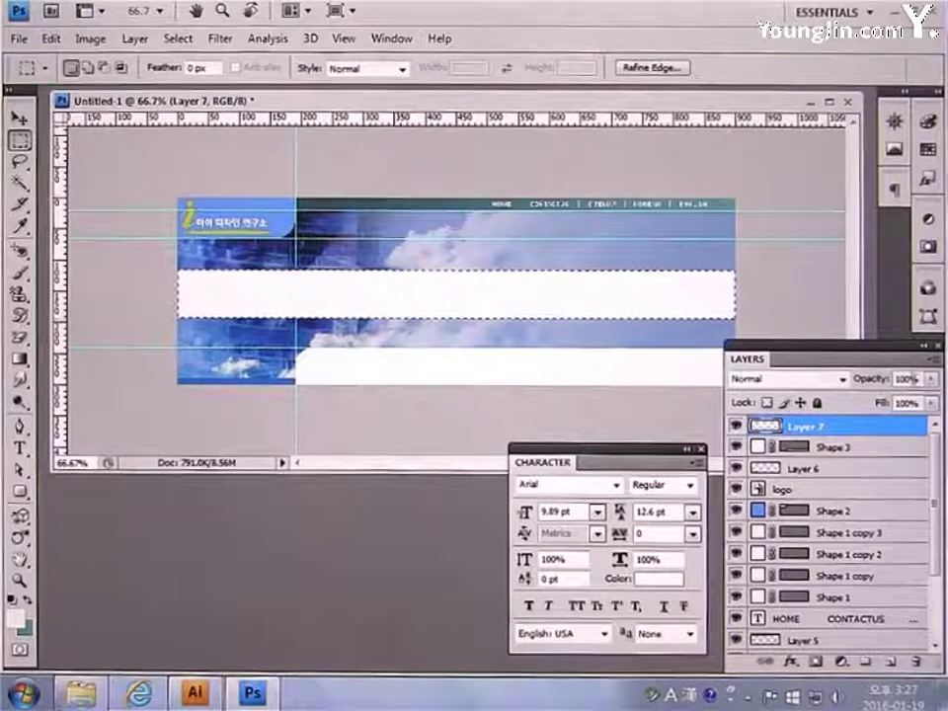
key("5")
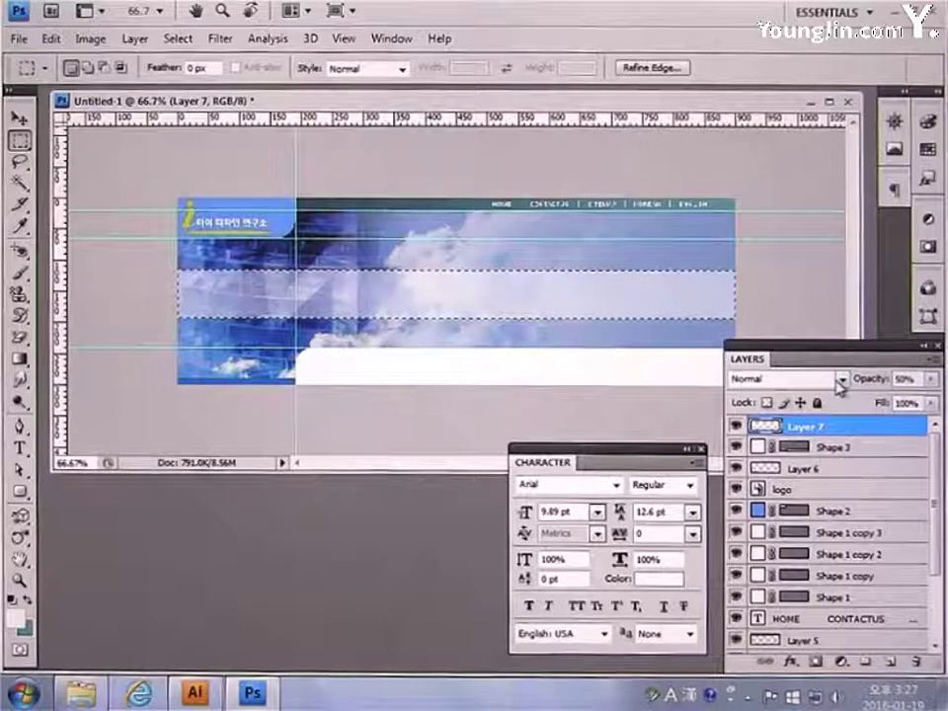
Clear the selection and draw a horizontal white line, 1 px in weight, along the translucent band's upper edge across the banner's full width
left_click(18, 490)
left_click(89, 560)
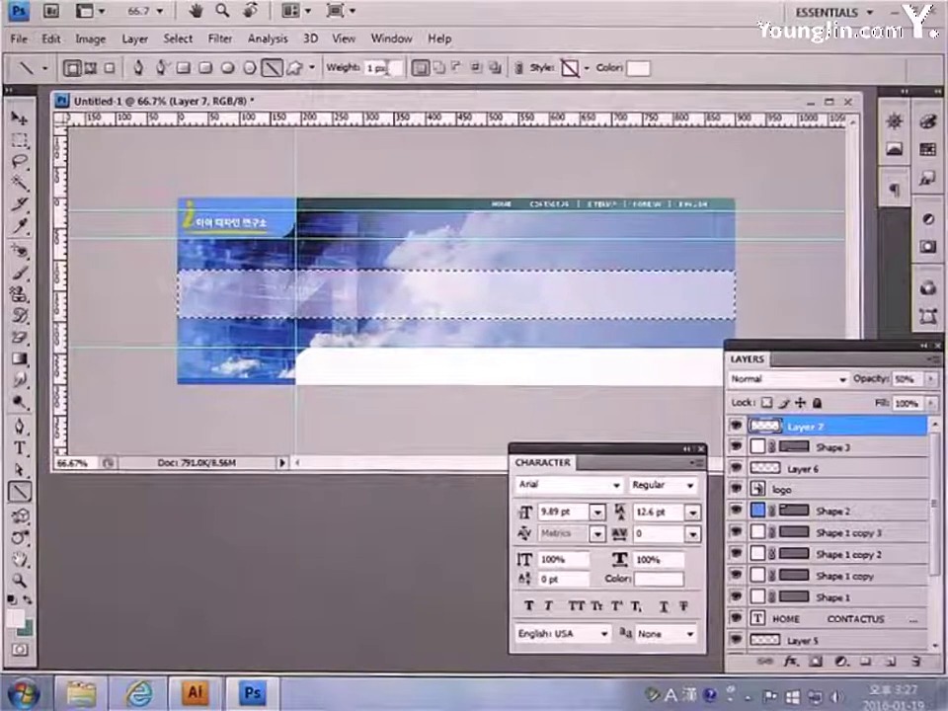
left_click(312, 70)
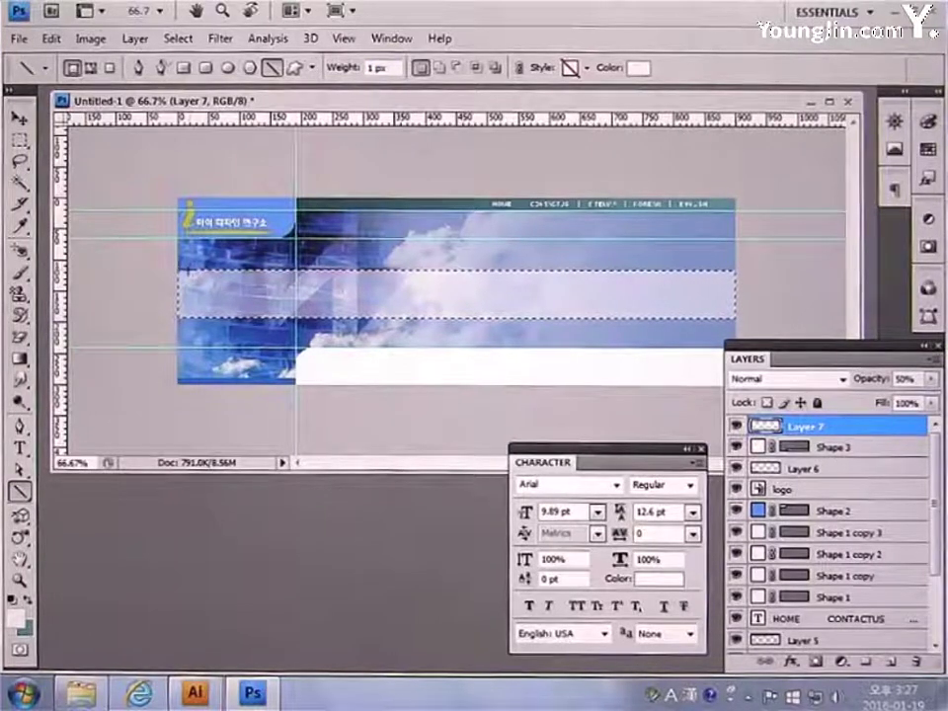
key("ctrl+d")
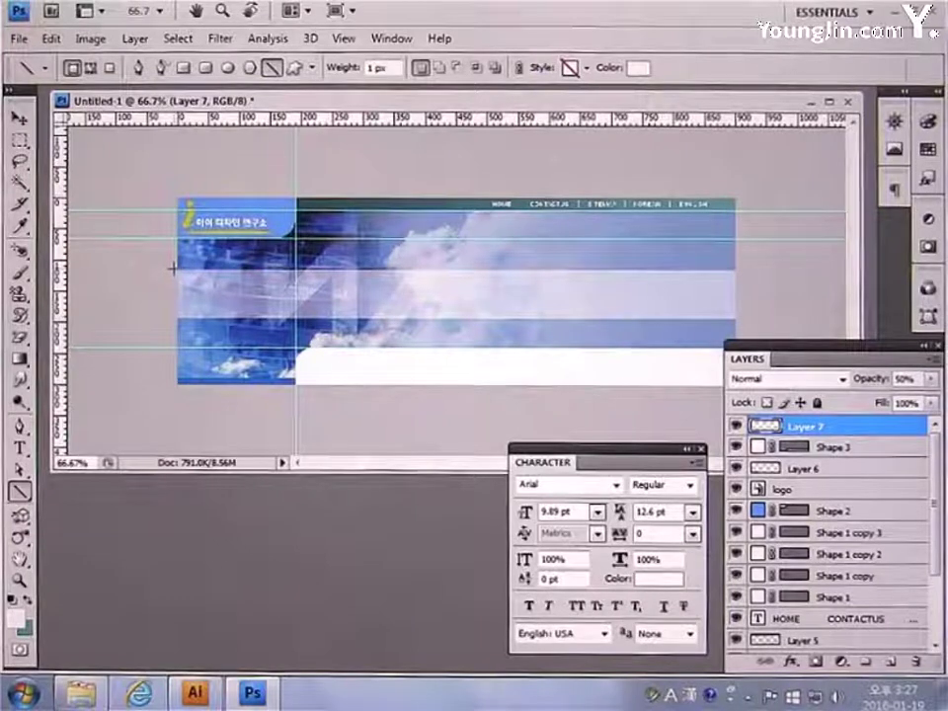
left_click_drag(178, 269, 741, 270)
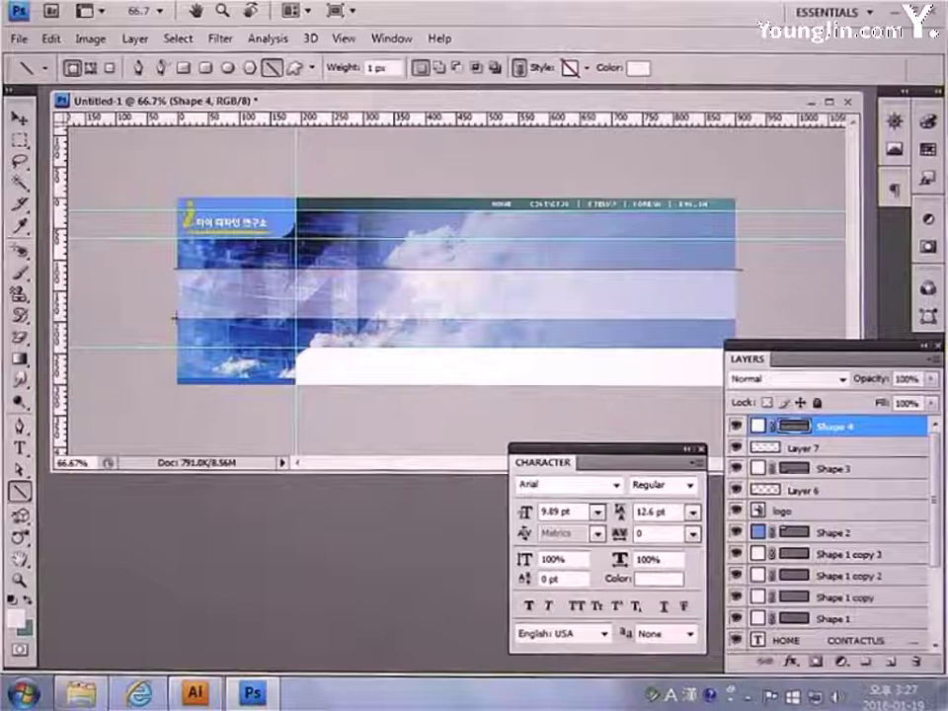
Draw a 1 px white line along the translucent band's lower edge, then stamp all visible layers onto a new layer
left_click_drag(175, 318, 739, 319)
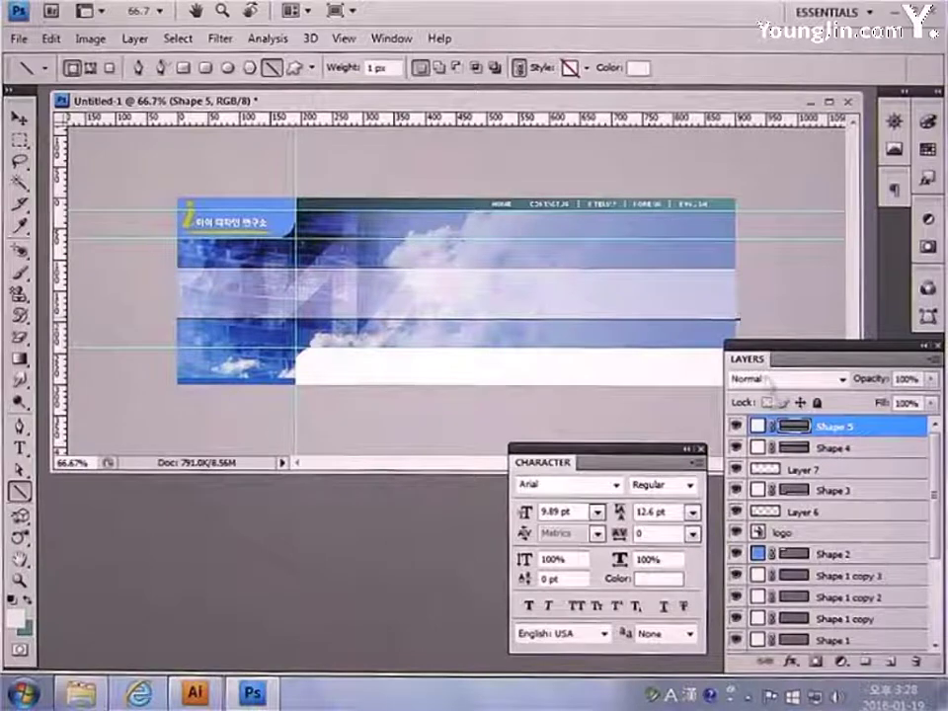
left_click(890, 662)
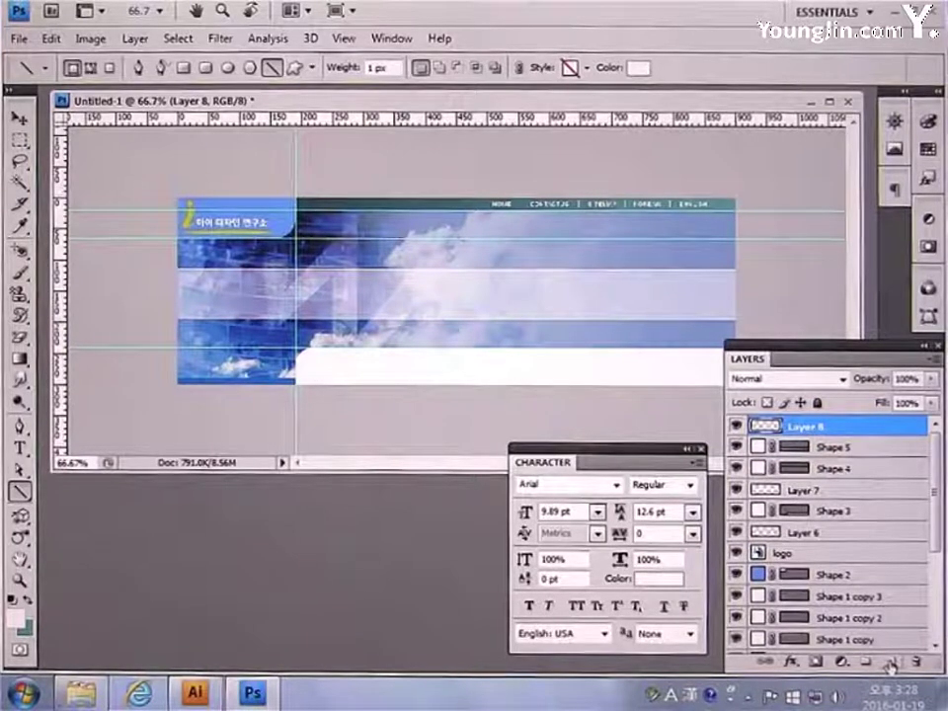
key("ctrl+alt+shift+e")
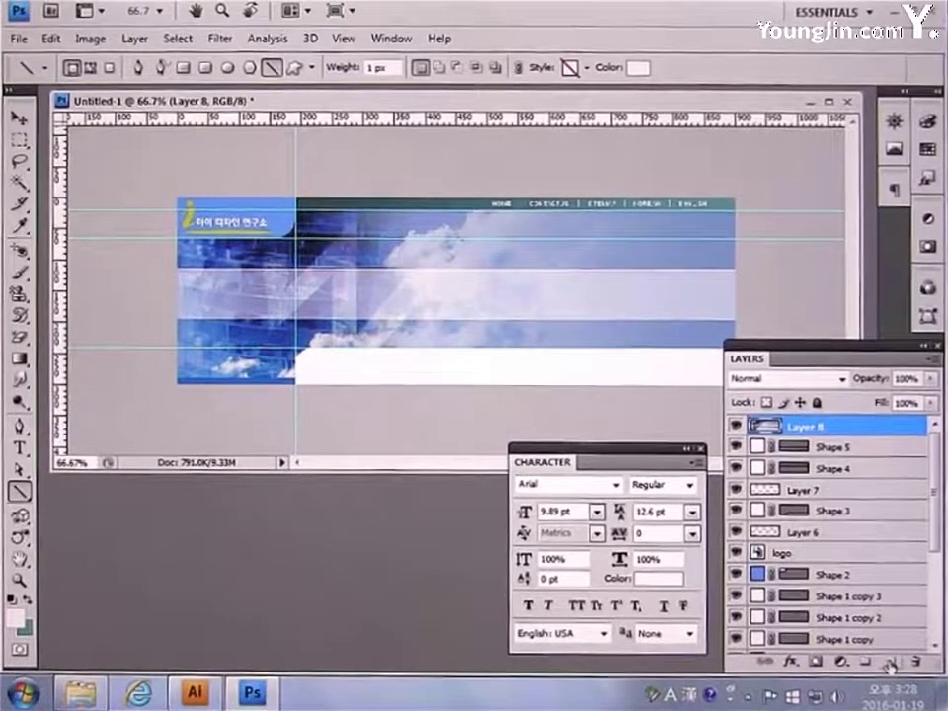
double_click(796, 424)
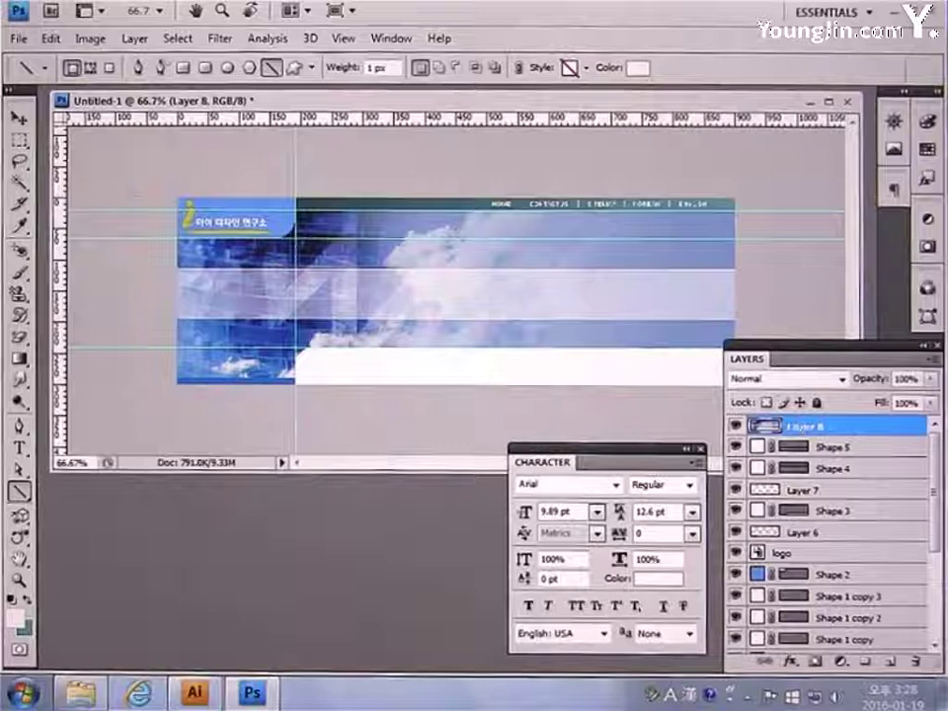
Copy the banner's full-width area above the lowest horizontal guide into a new 900 x 240 pixel document
left_click(19, 145)
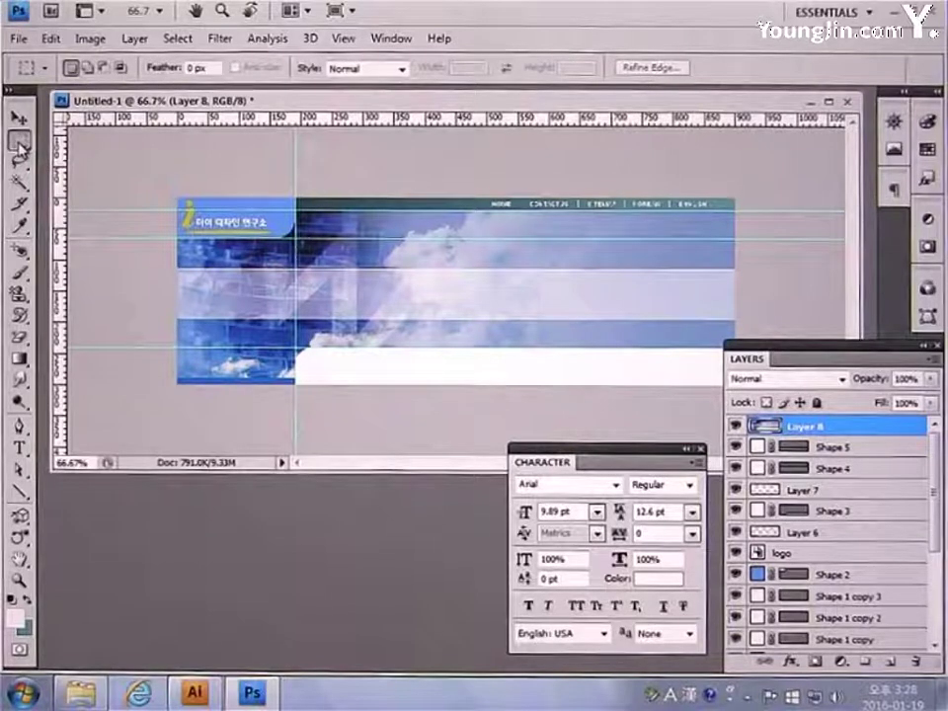
left_click_drag(177, 198, 736, 349)
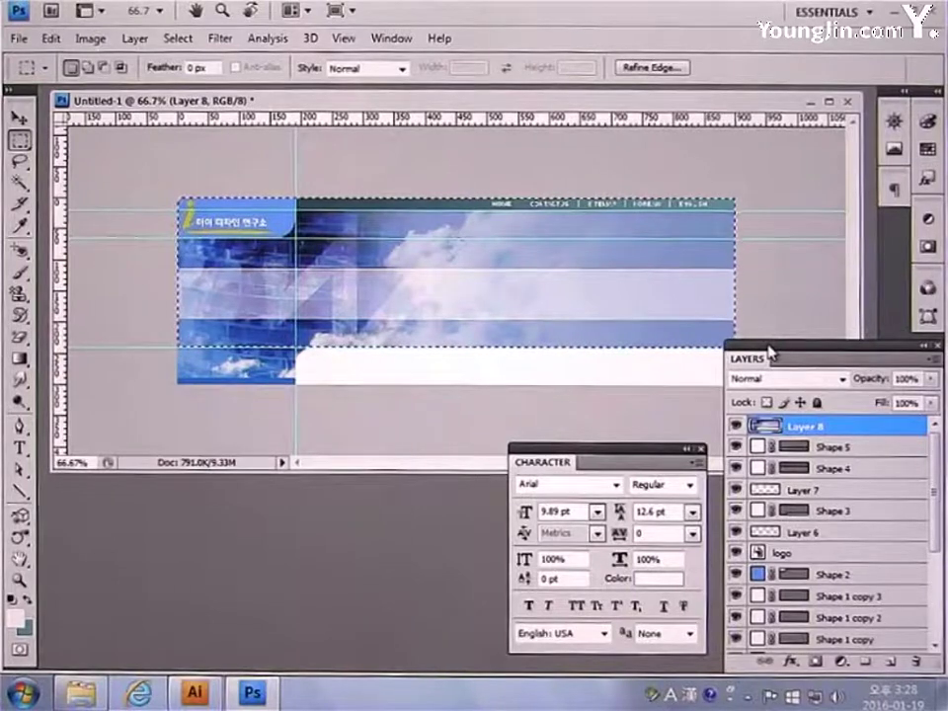
key("ctrl+n")
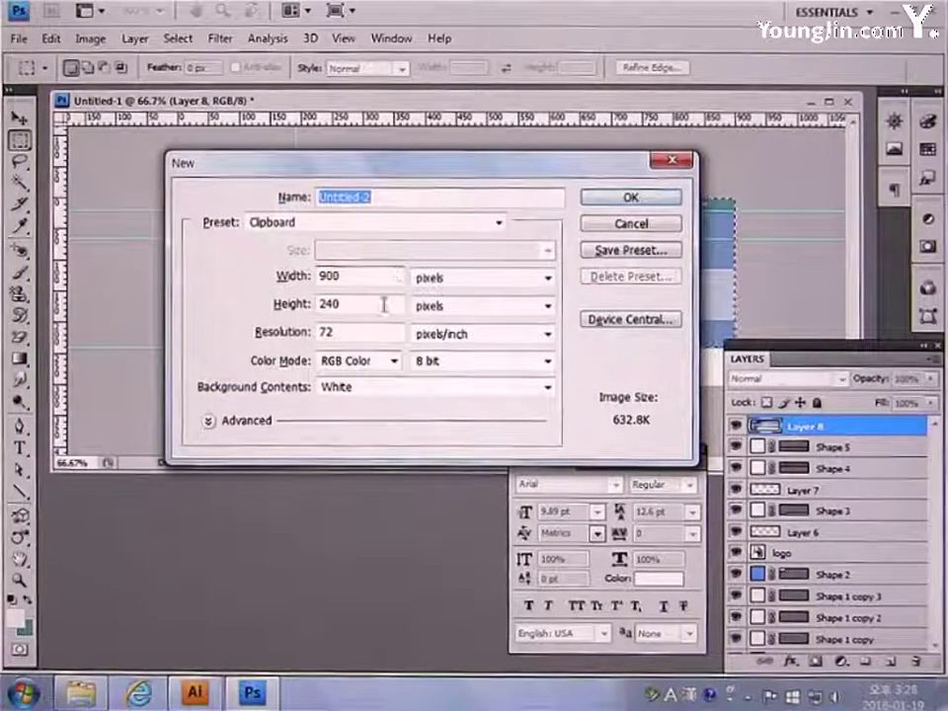
left_click(626, 197)
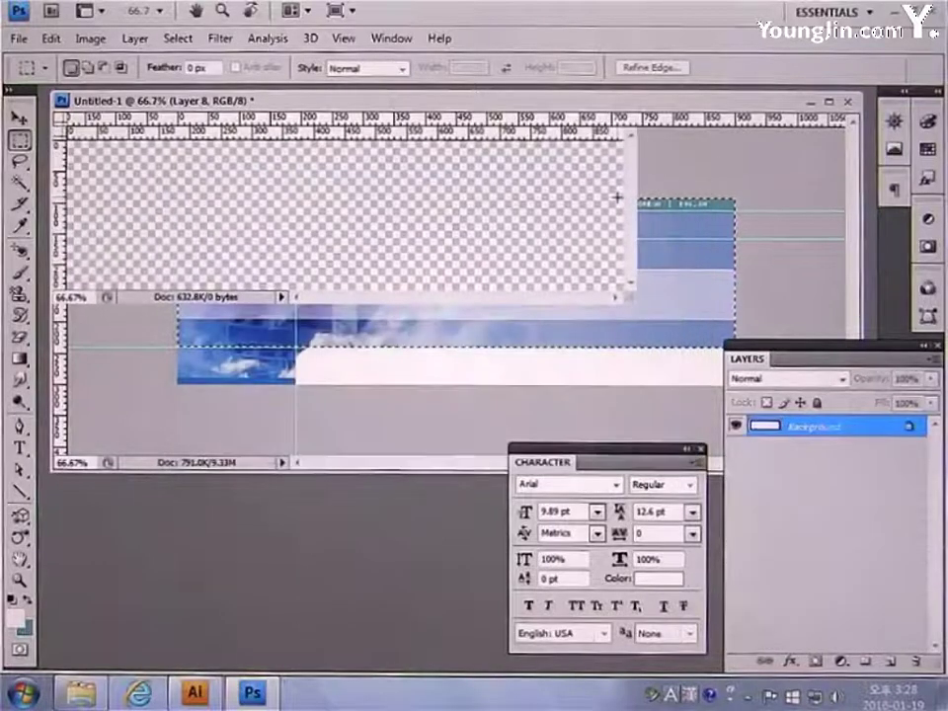
key("ctrl+v")
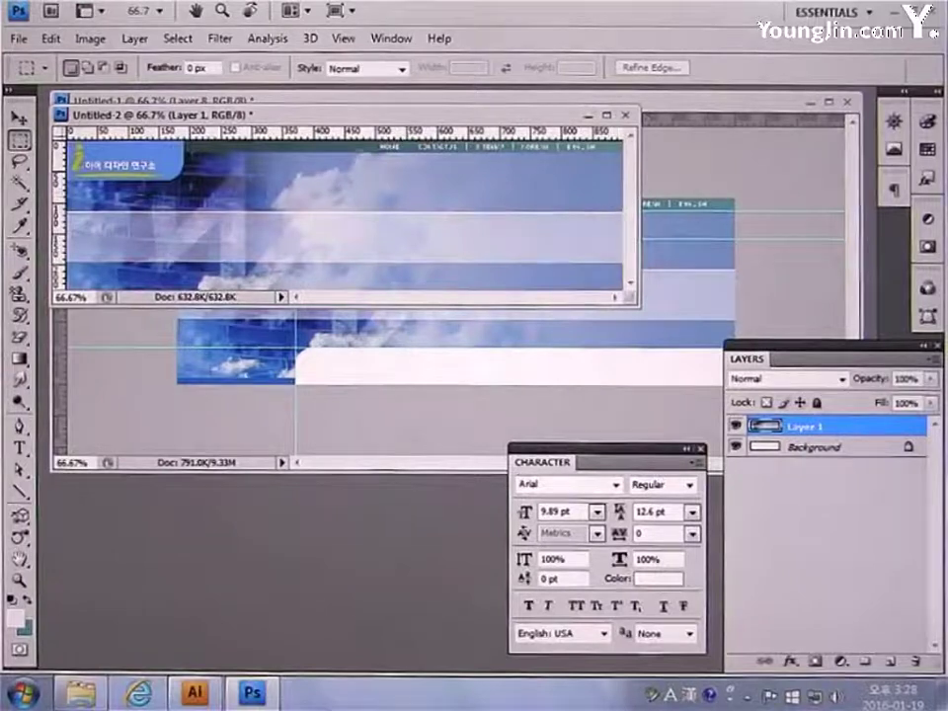
Export the 900 x 240 pixel document for the web as JPEG High, named flash_bg, and close it without saving
left_click(19, 38)
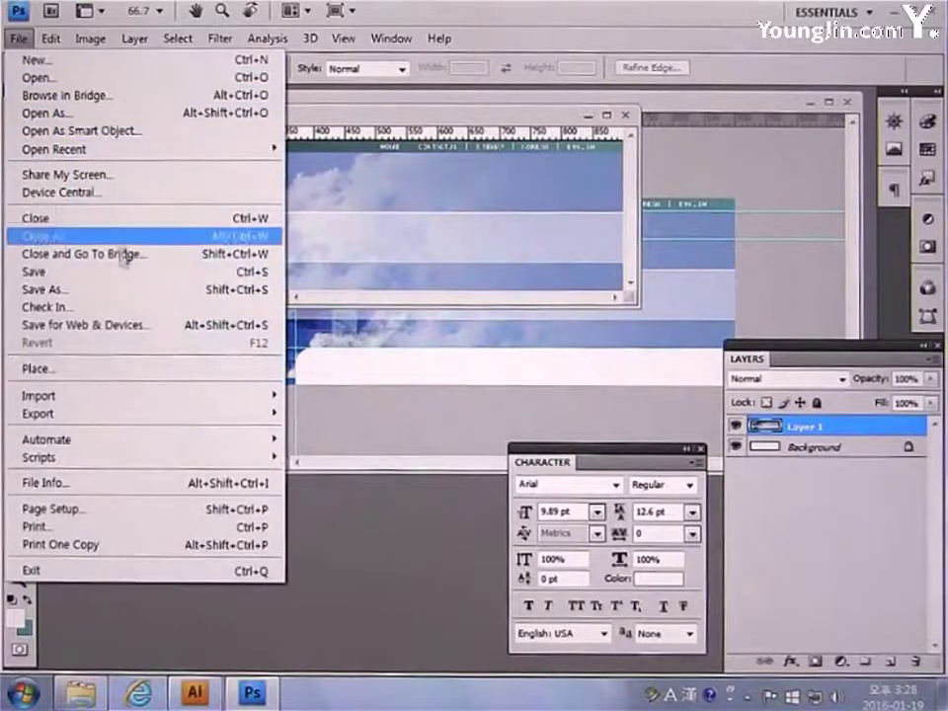
left_click(132, 325)
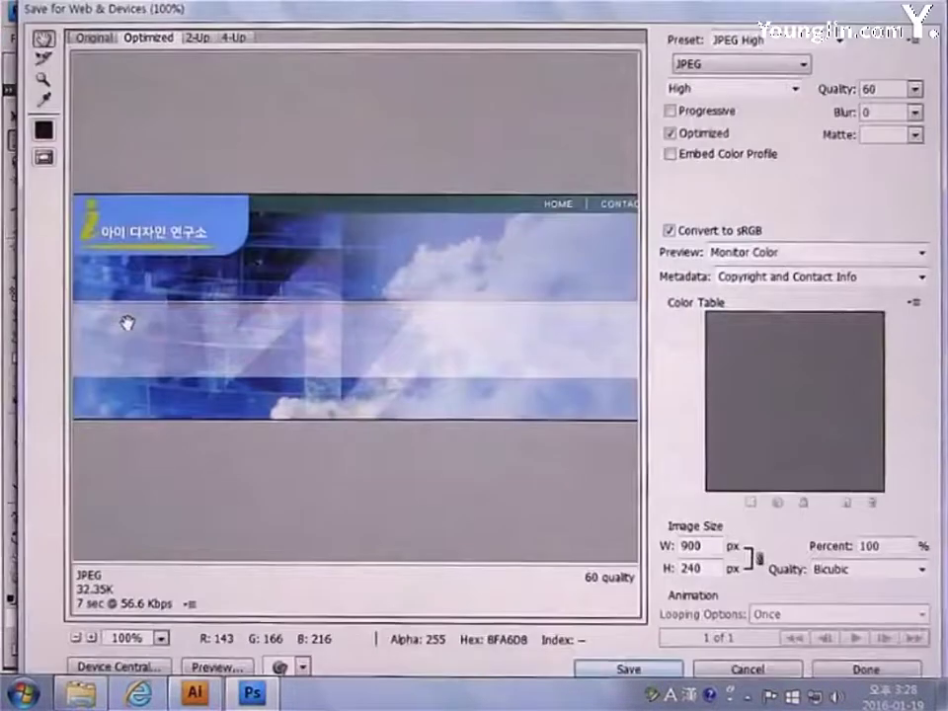
left_click(738, 67)
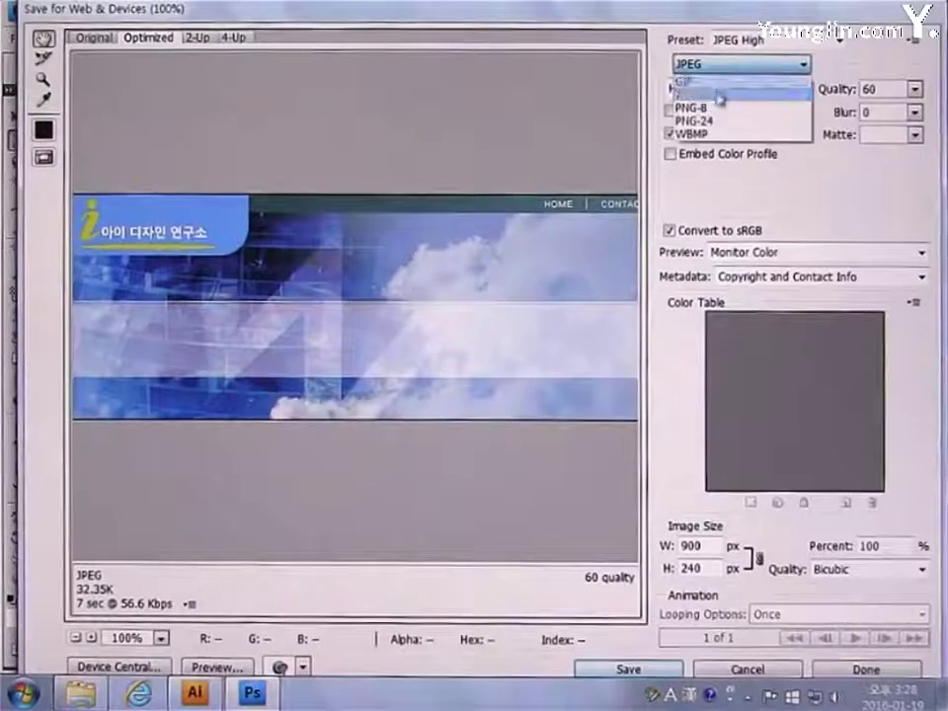
left_click(720, 94)
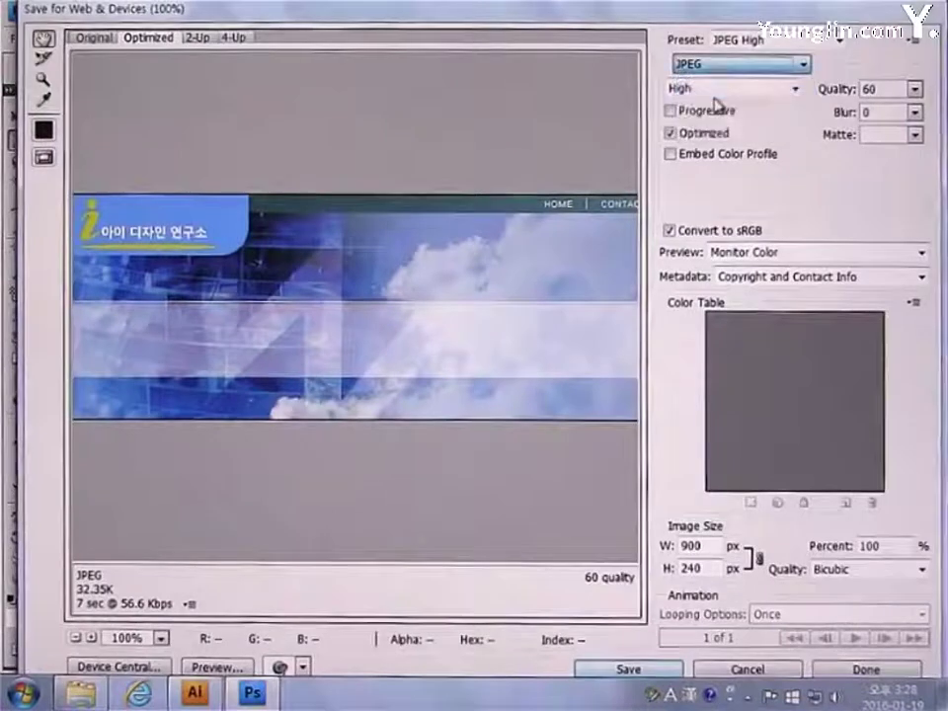
left_click(637, 675)
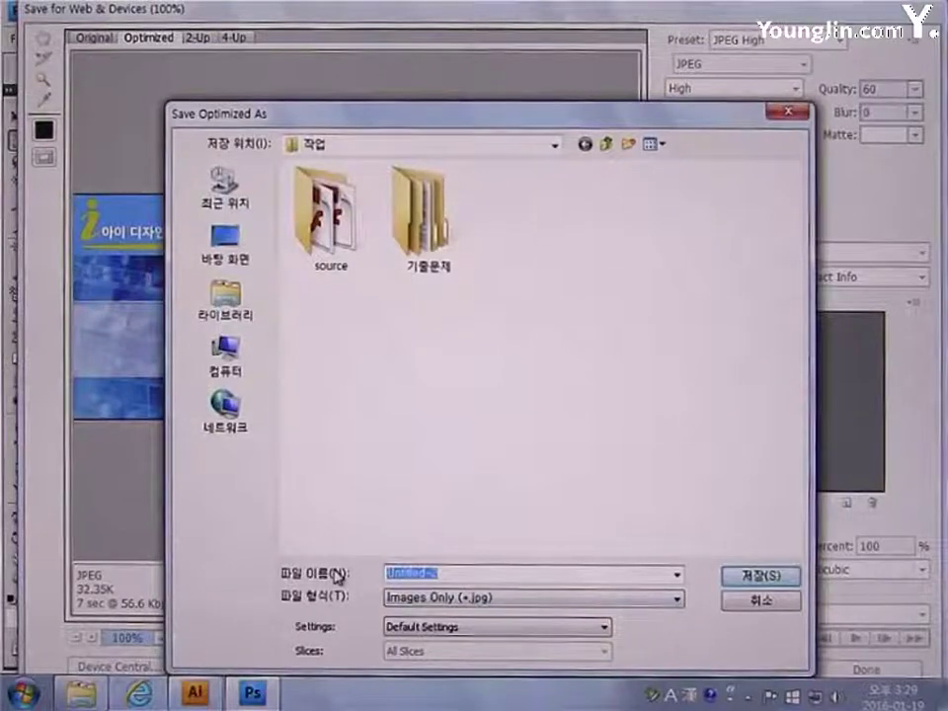
type("flash")
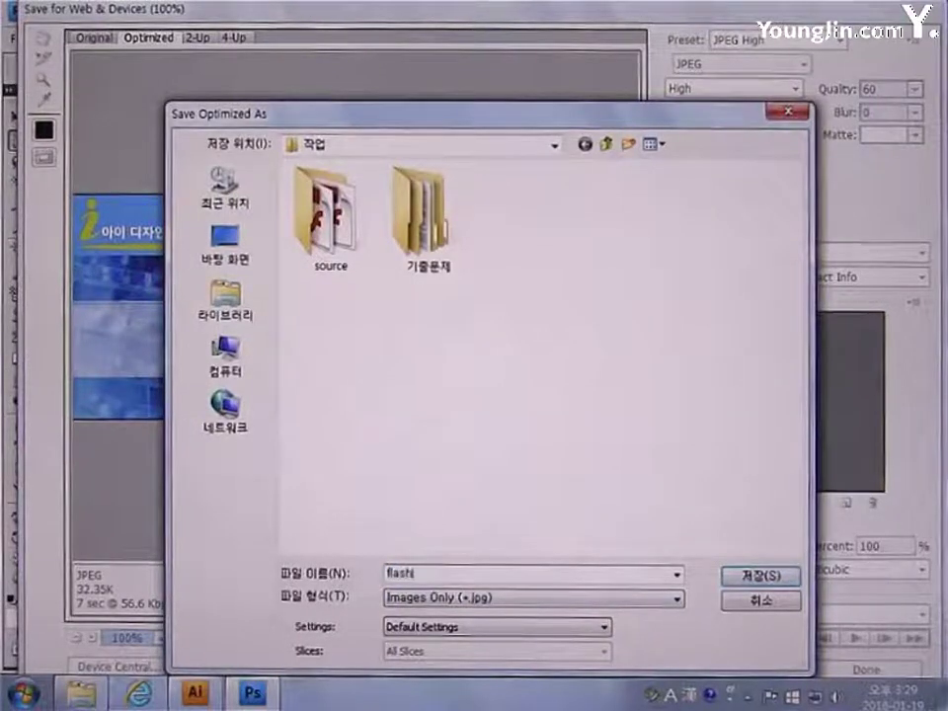
type("_bg")
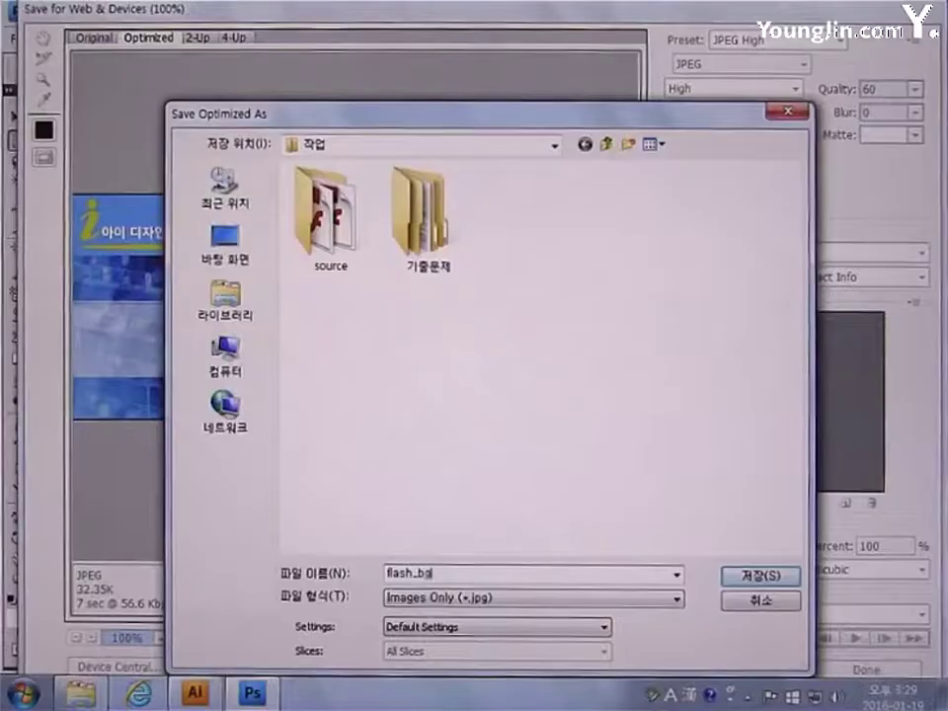
key("Return")
left_click(624, 115)
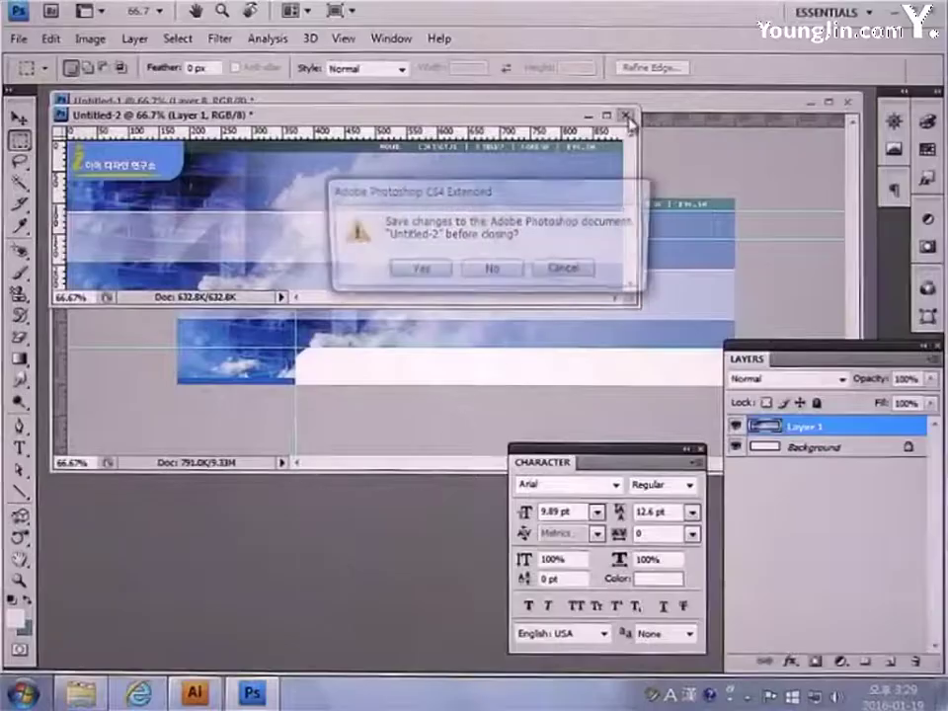
left_click(490, 269)
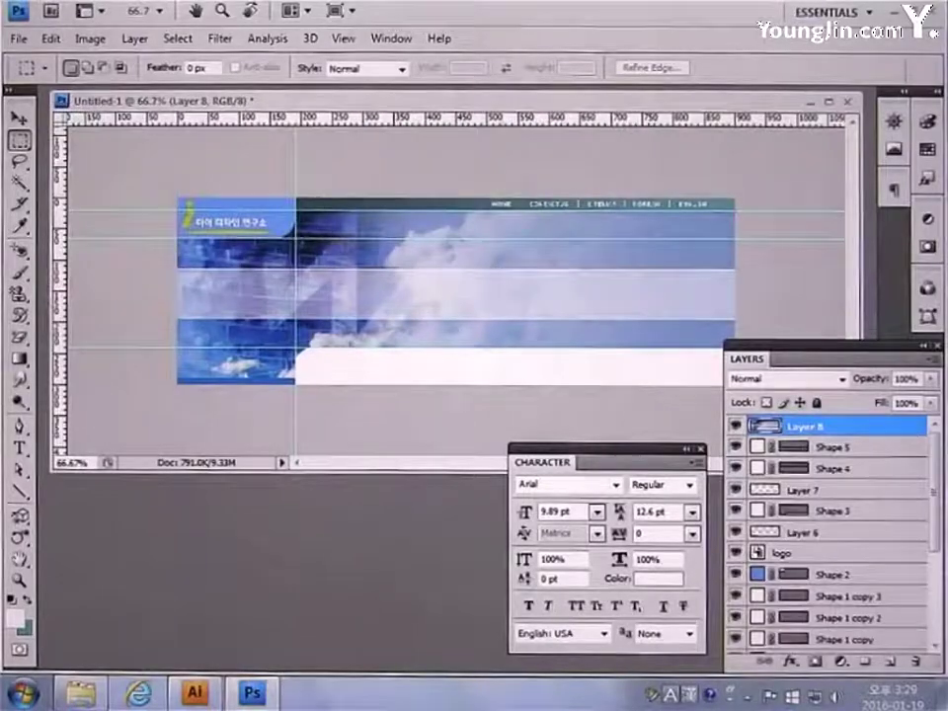
Copy the banner's lower-left area, bounded by the vertical and lowest horizontal guides, into a new 190 x 60 pixel document
left_click(765, 426, "ctrl")
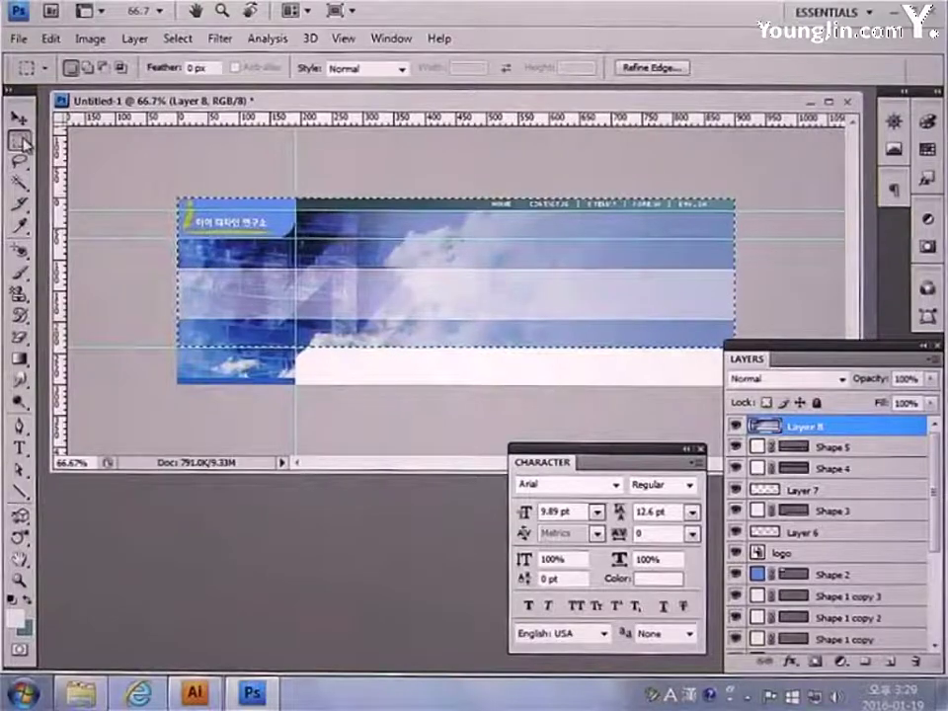
left_click(187, 390)
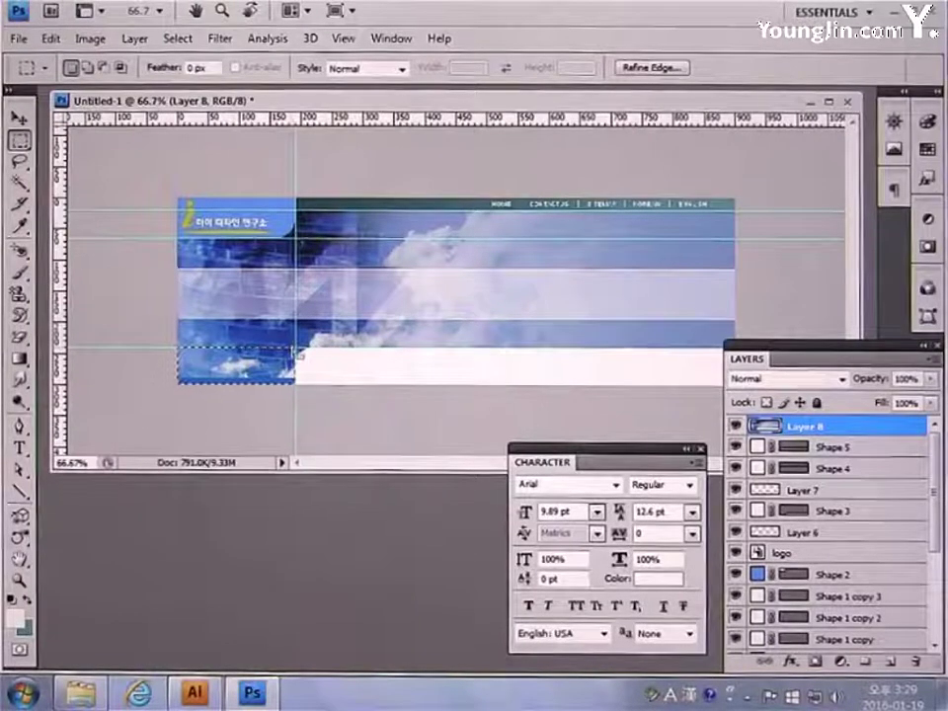
key("ctrl+n")
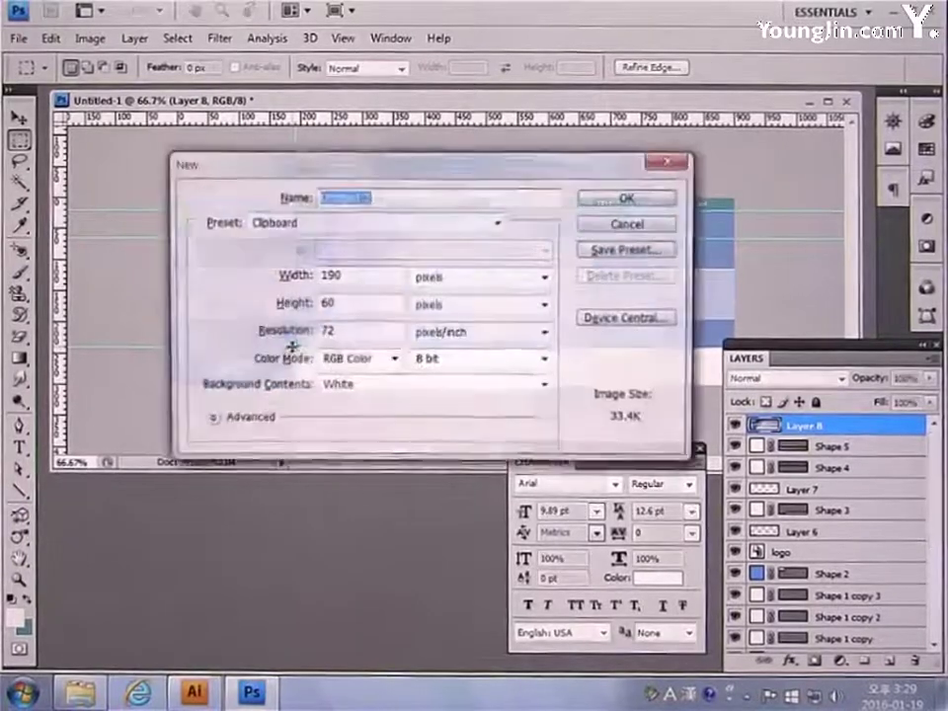
key("Return")
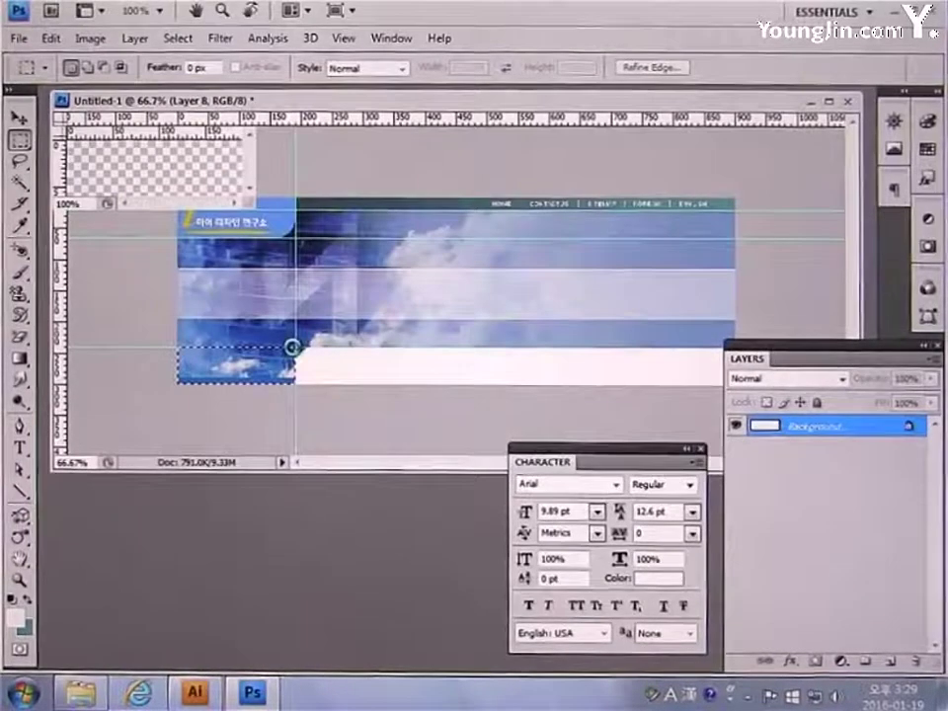
key("ctrl+v")
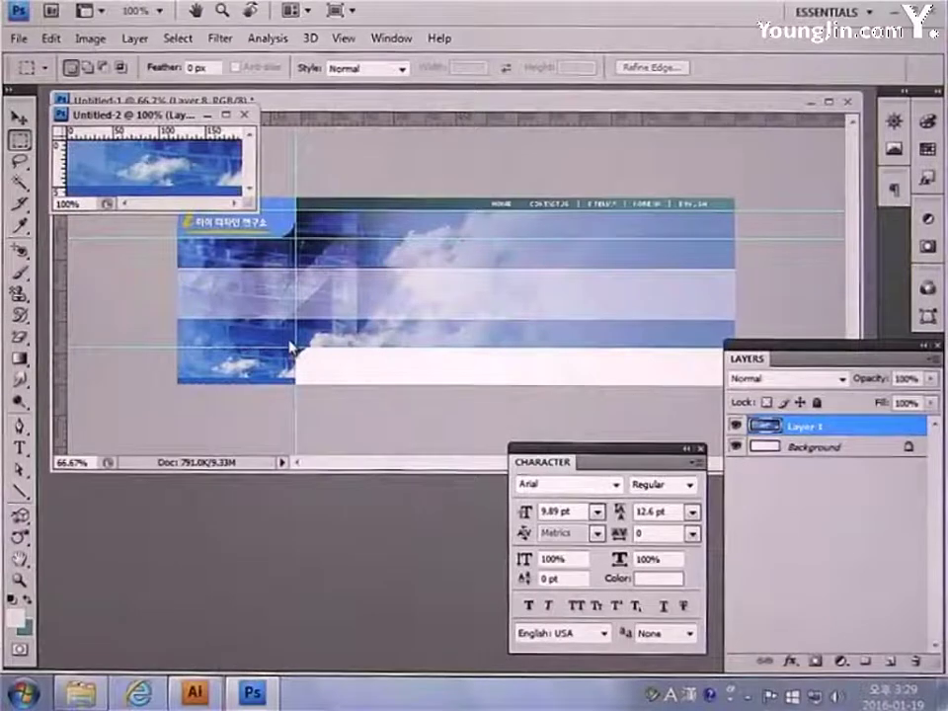
Export the 190 x 60 pixel document for the web as JPEG High, named top_bg, and close it without saving
left_click(24, 39)
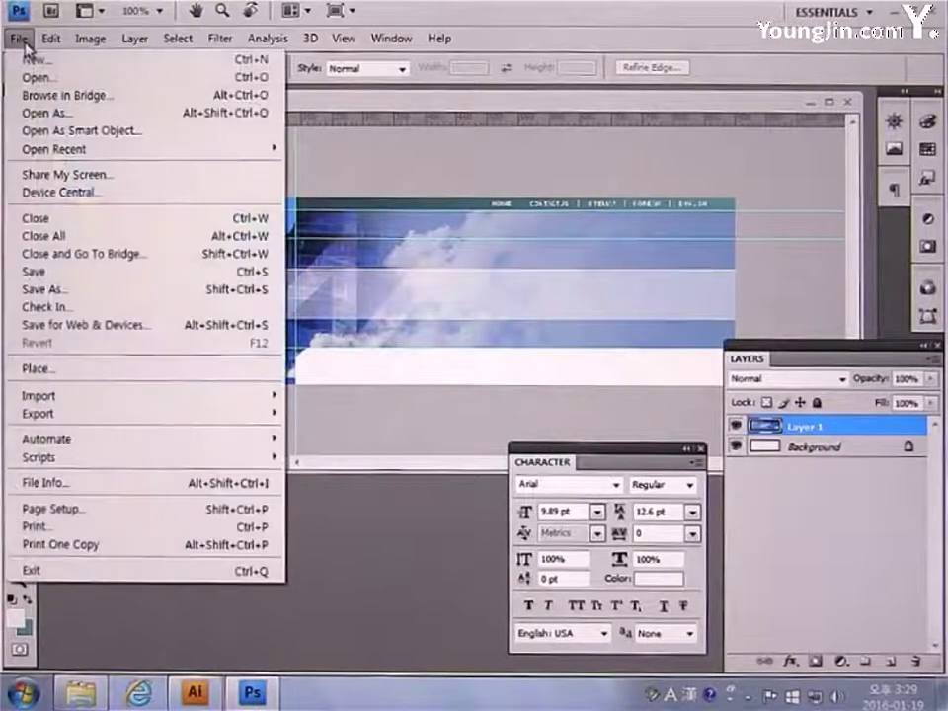
left_click(106, 325)
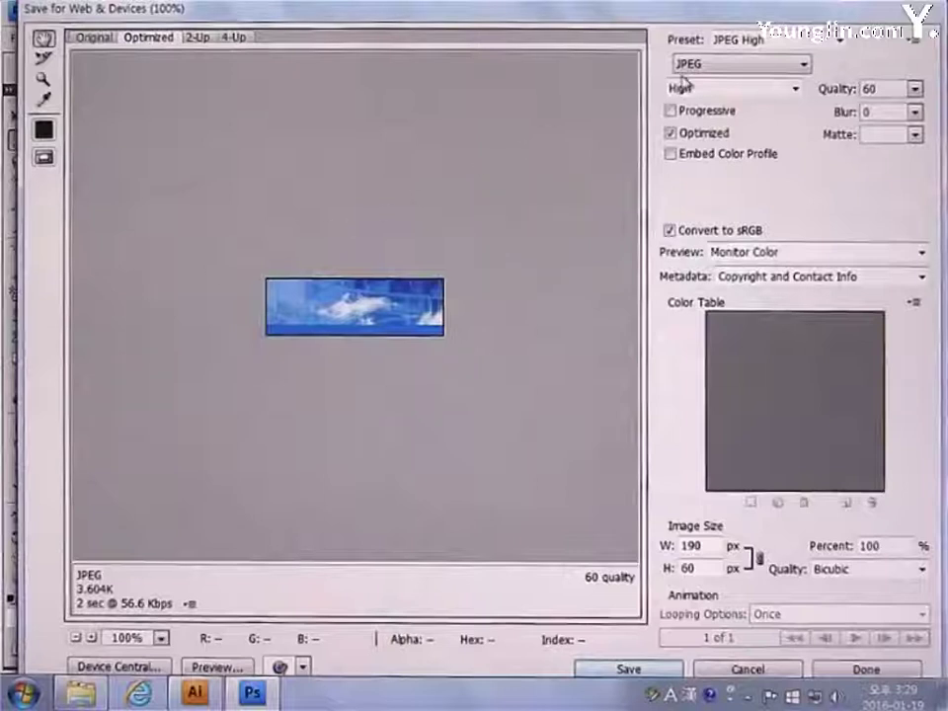
left_click(635, 668)
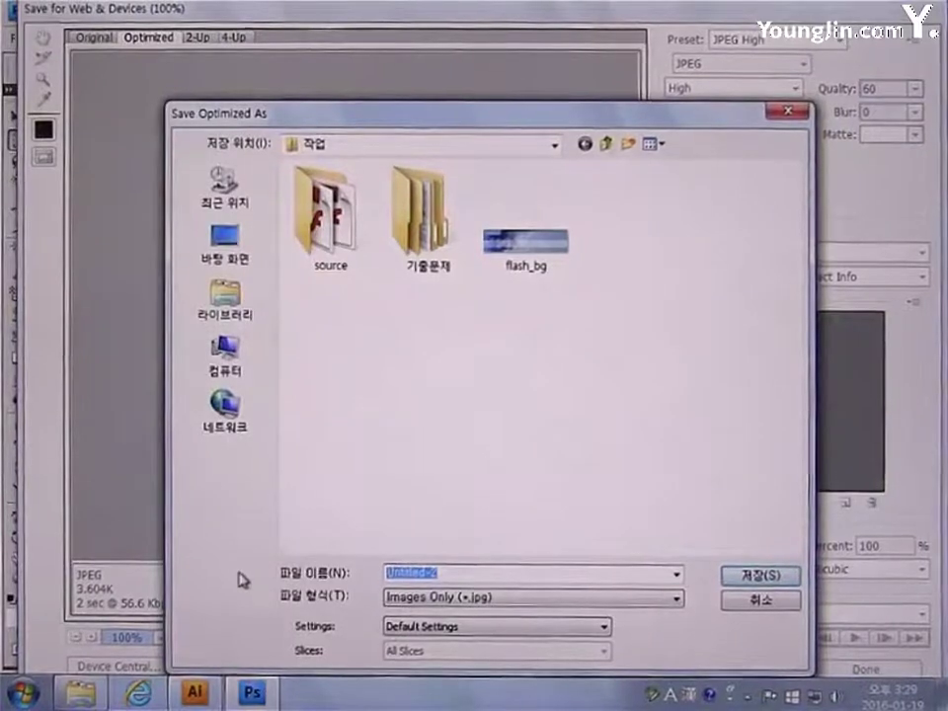
type("fop_bg")
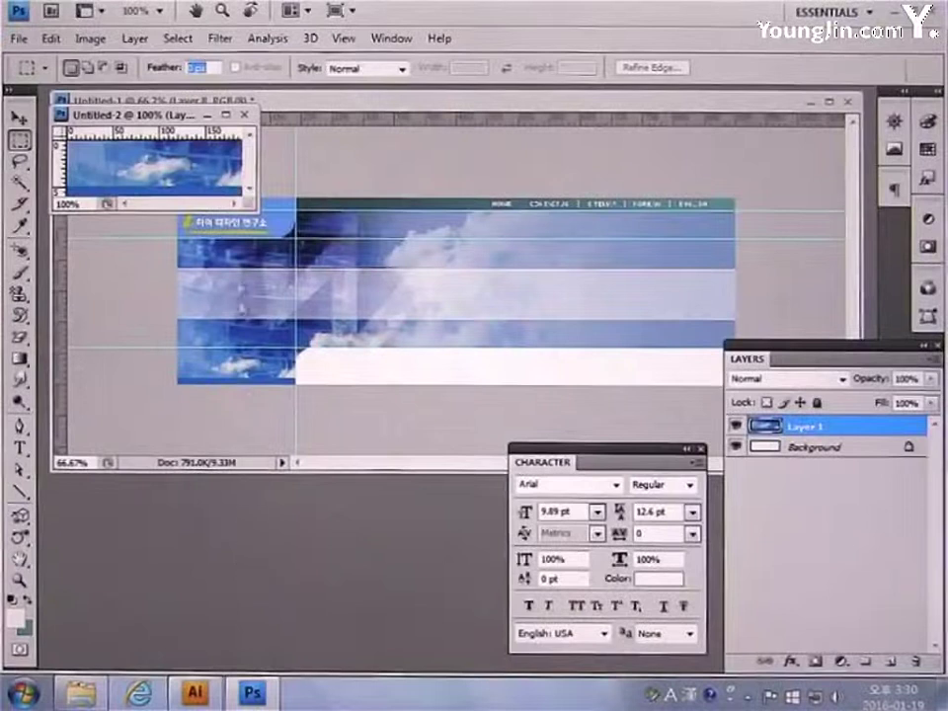
left_click(243, 115)
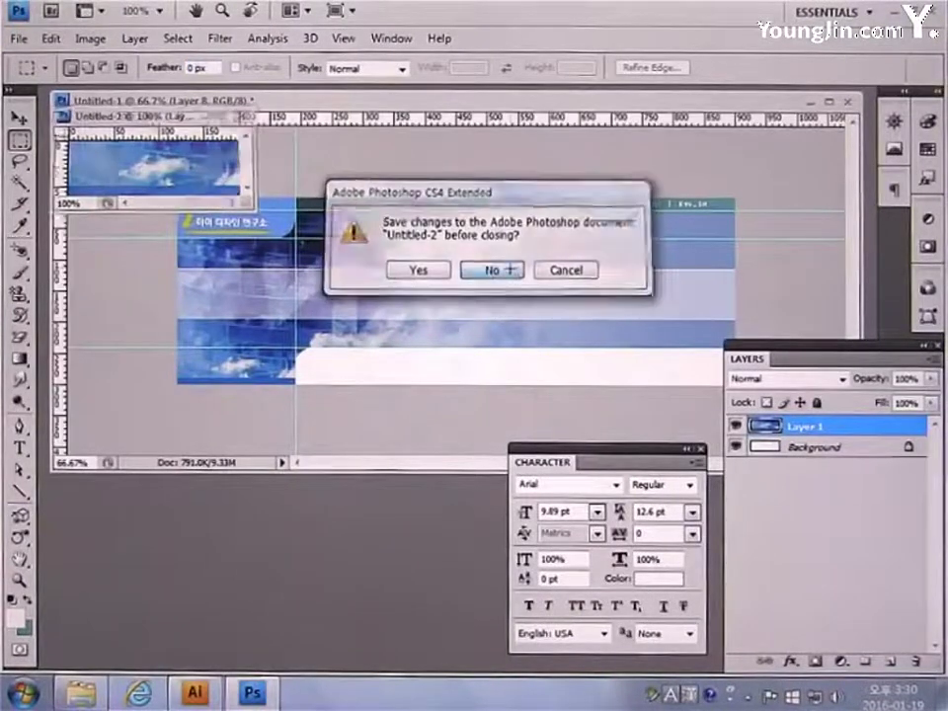
left_click(509, 268)
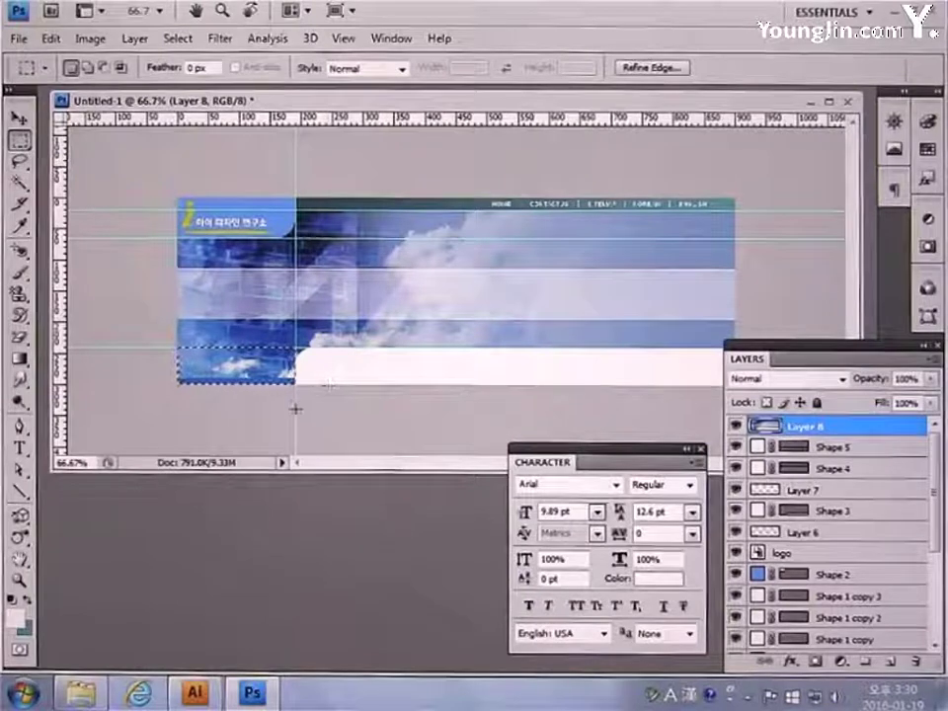
Copy the white rounded panel area, from the vertical guide to the banner's lower-right corner, into a new 710 x 60 pixel document
left_click_drag(294, 347, 720, 383)
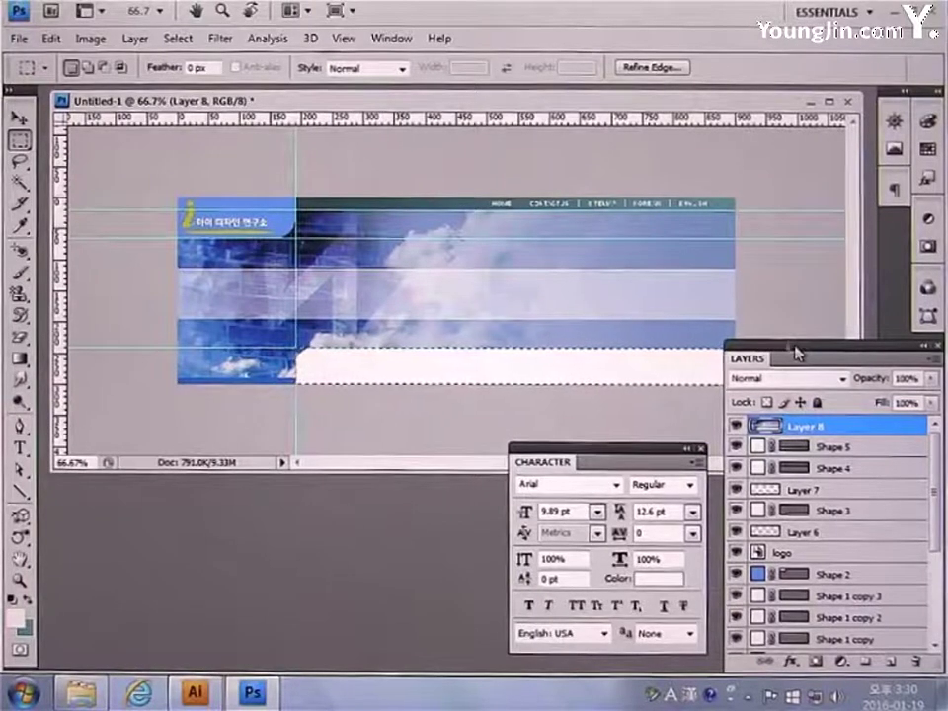
key("ctrl+n")
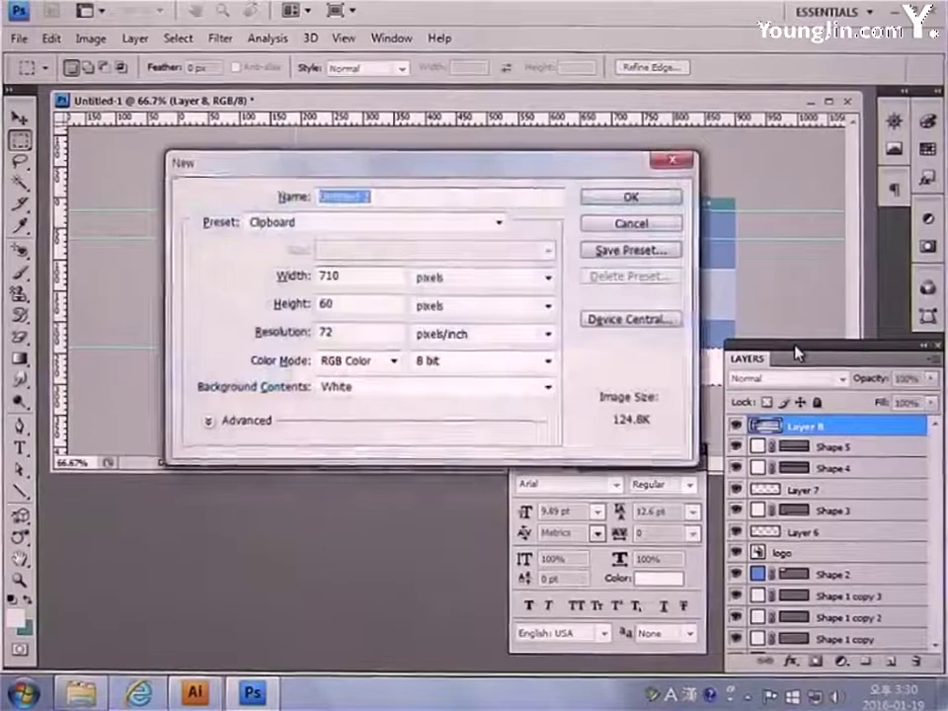
key("Return")
key("ctrl+v")
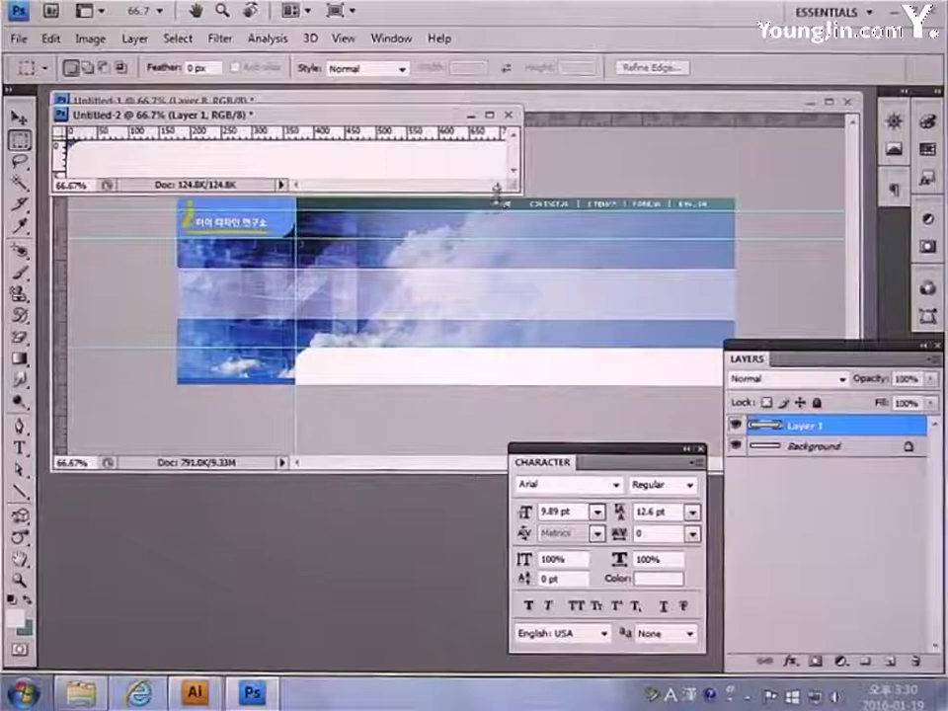
Export the 710 x 60 pixel document for the web as JPEG High, named flash_menu, and close it without saving
left_click(18, 38)
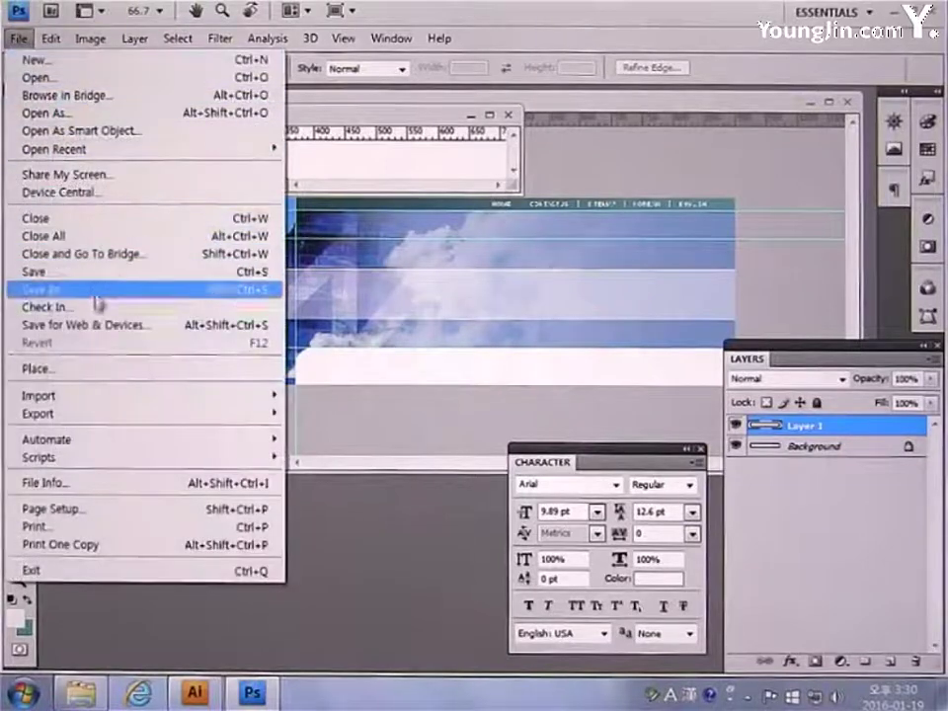
left_click(95, 326)
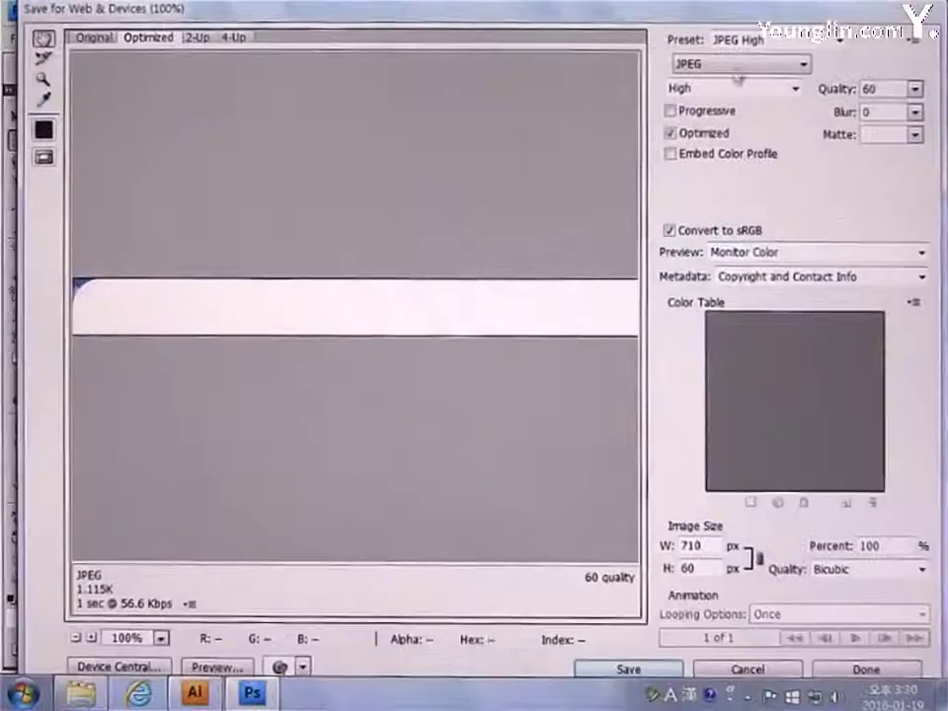
left_click(626, 671)
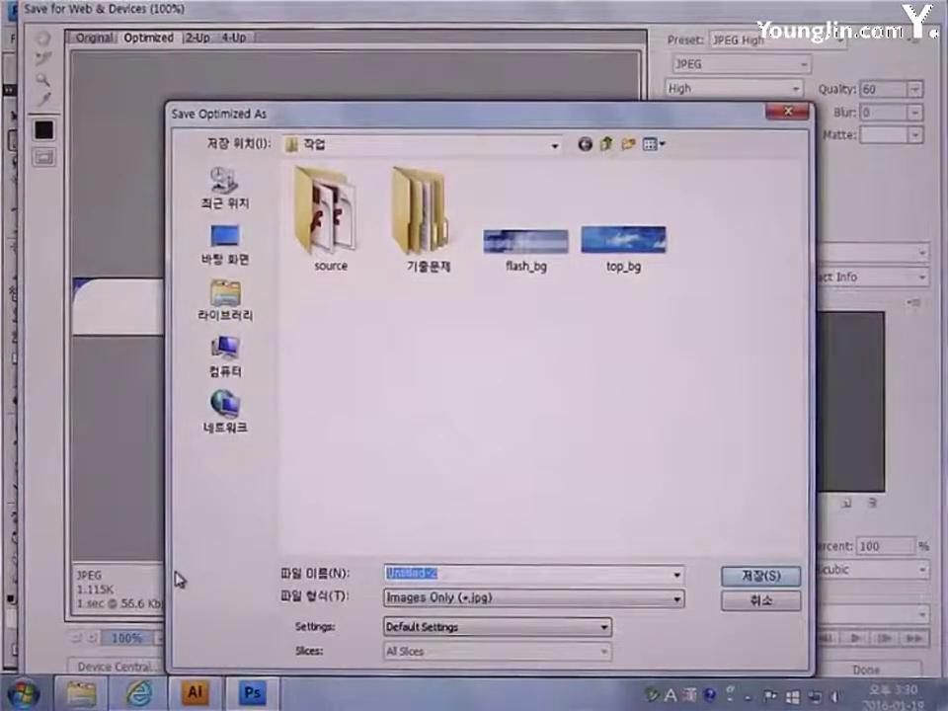
type("flash_mn")
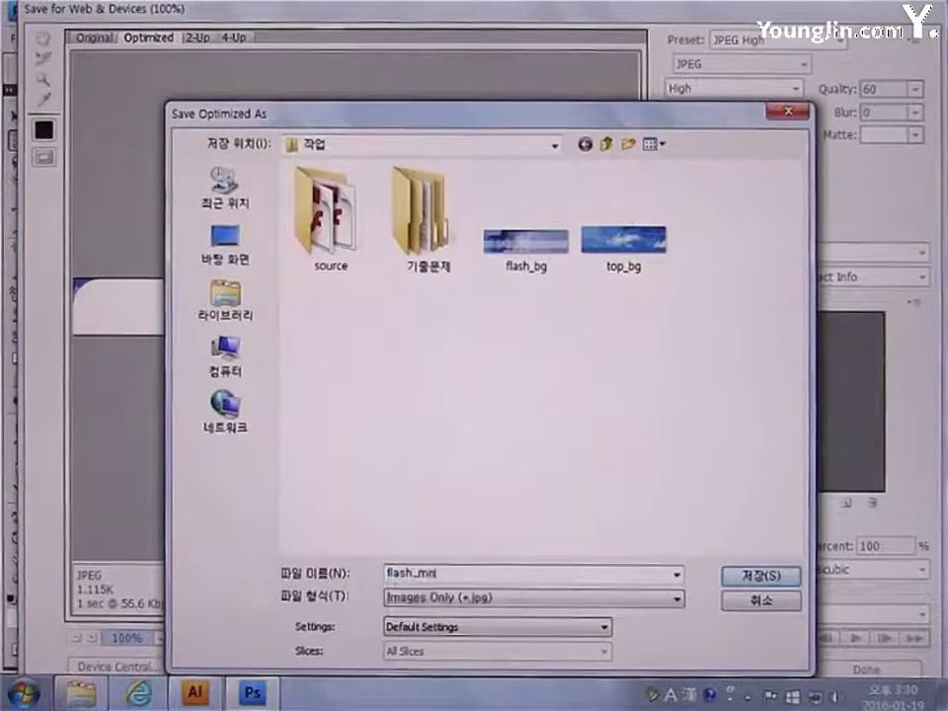
key("Return")
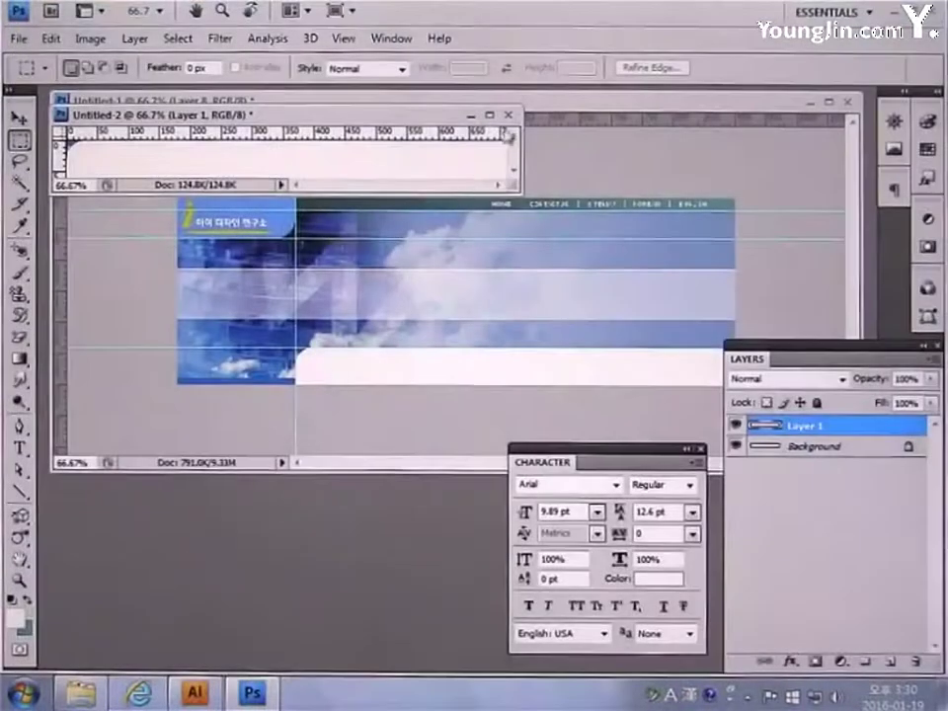
left_click(508, 114)
left_click(488, 272)
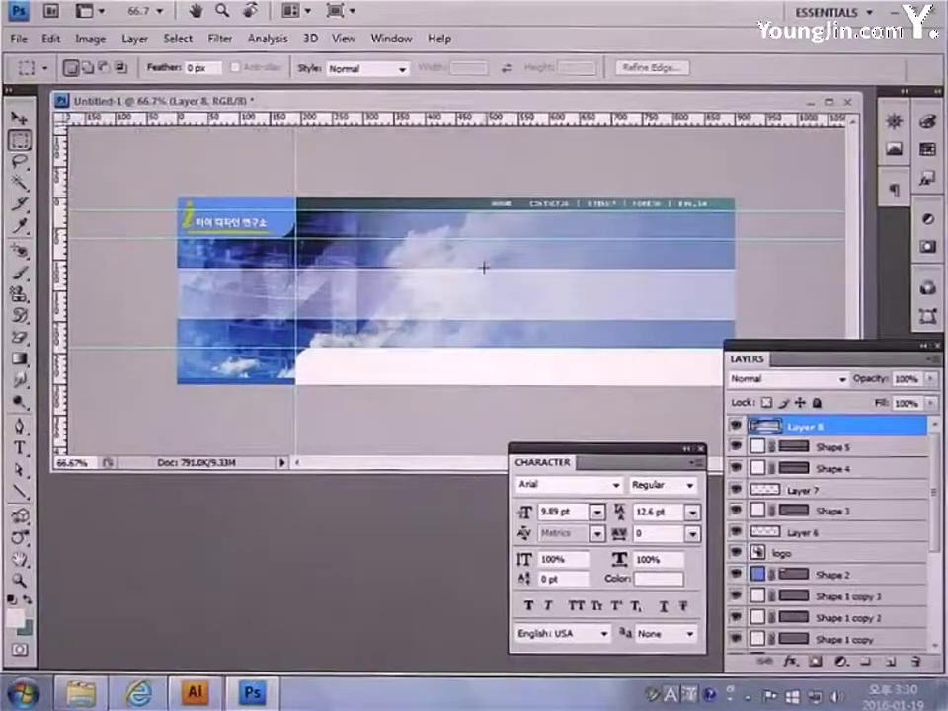
Copy a full-height strip at the banner's right edge into a new 20 x 300 pixel document
key("ctrl+d")
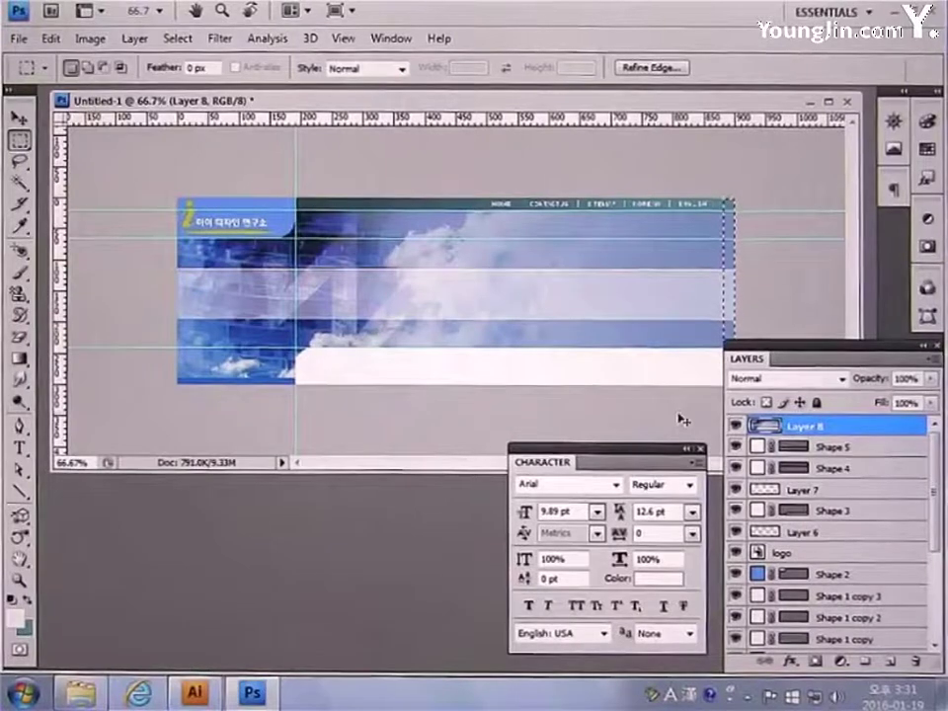
key("ctrl+n")
key("Return")
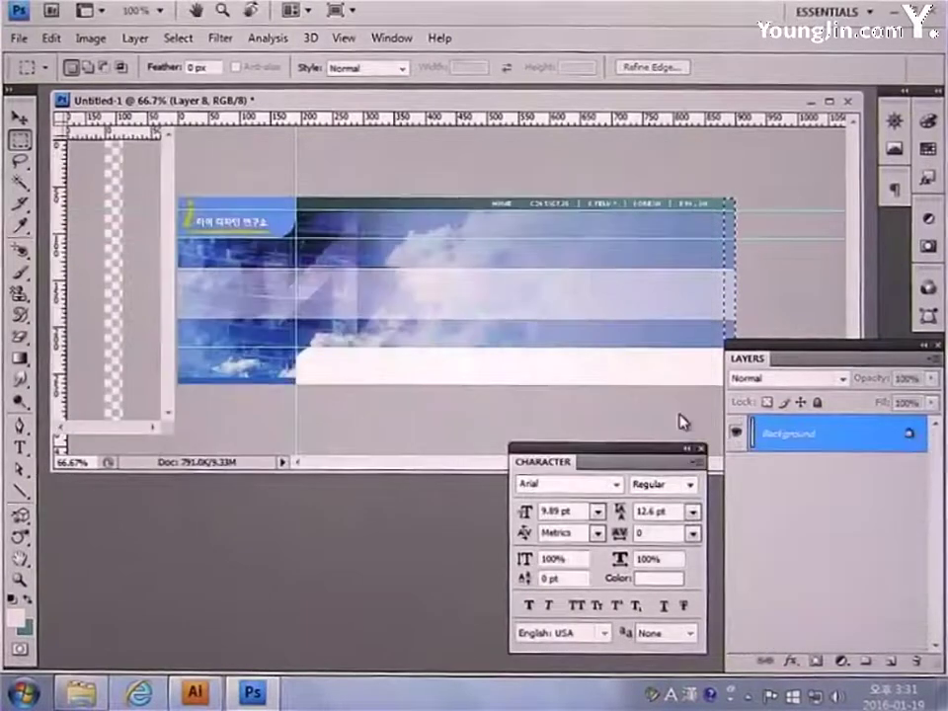
key("ctrl+v")
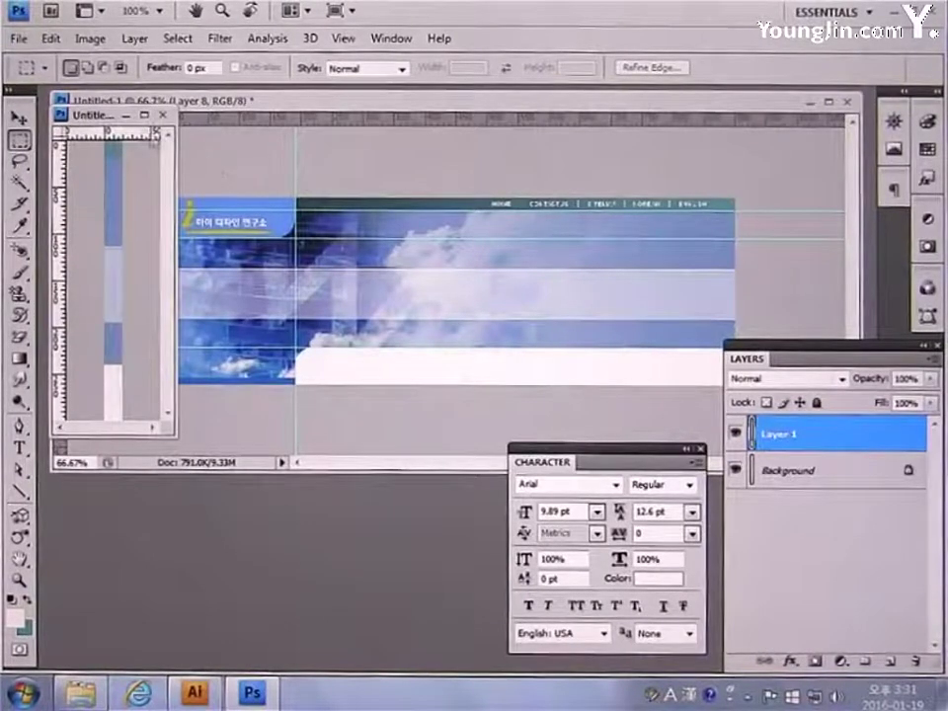
Export the 20 x 300 pixel strip for the web as JPEG High, named bg
left_click(18, 38)
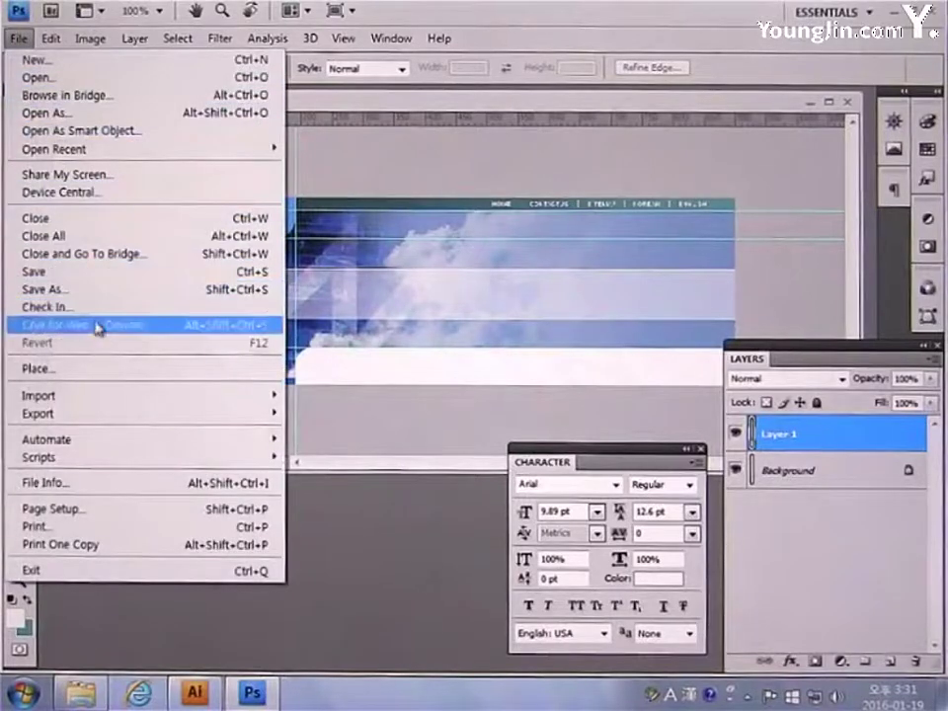
left_click(96, 327)
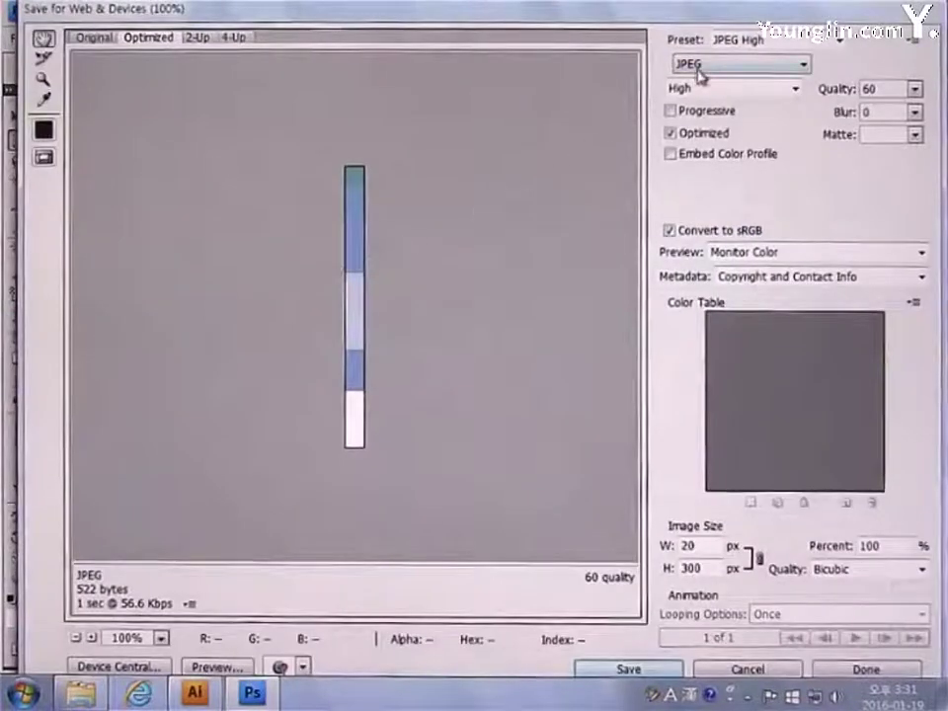
left_click(629, 668)
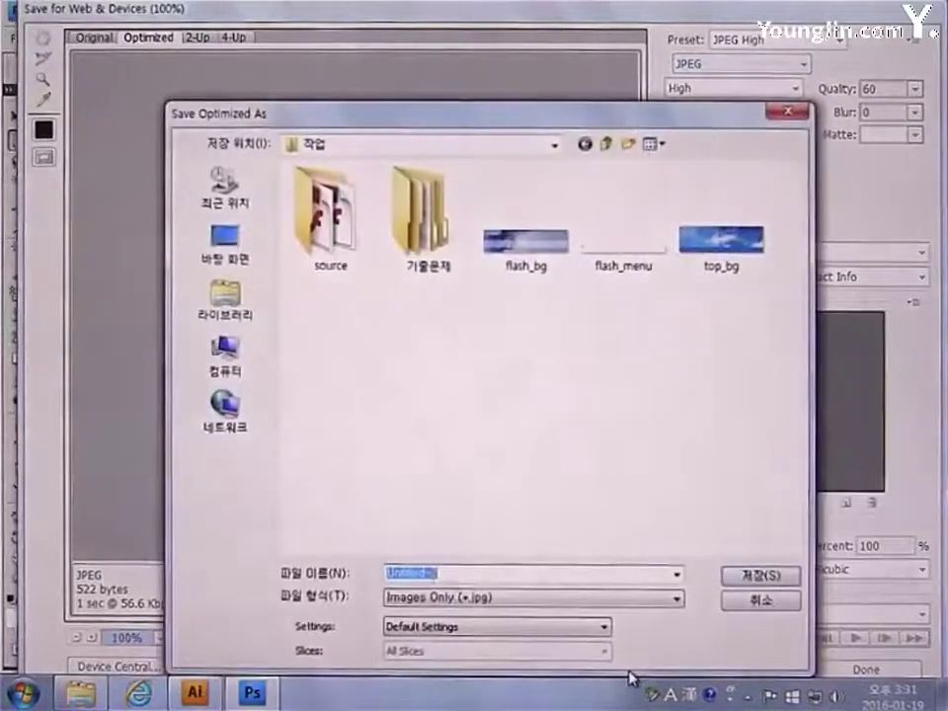
left_click(443, 572)
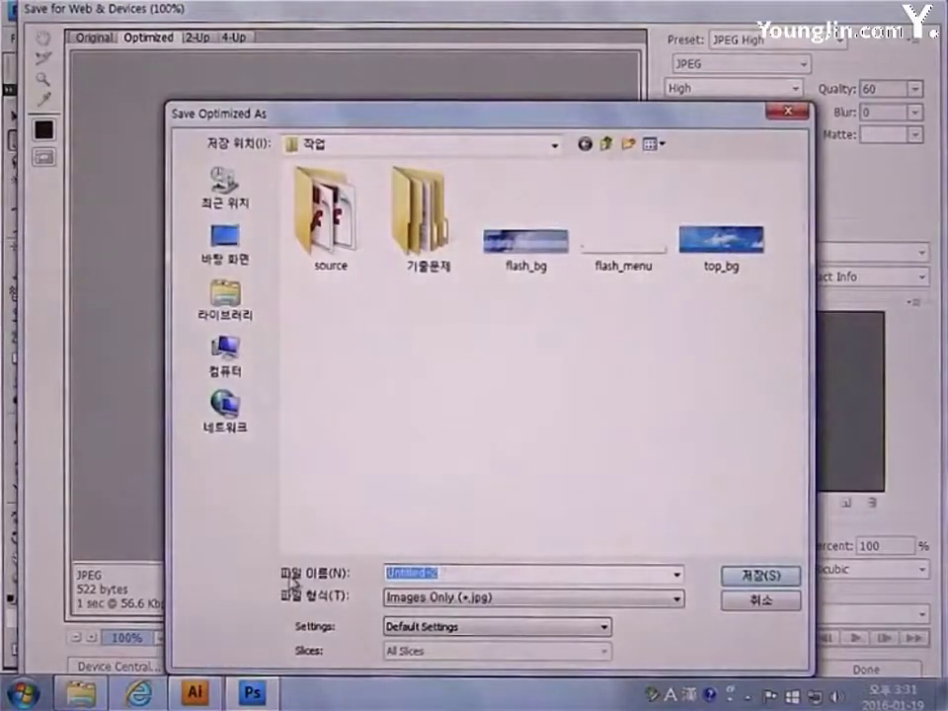
type("bg")
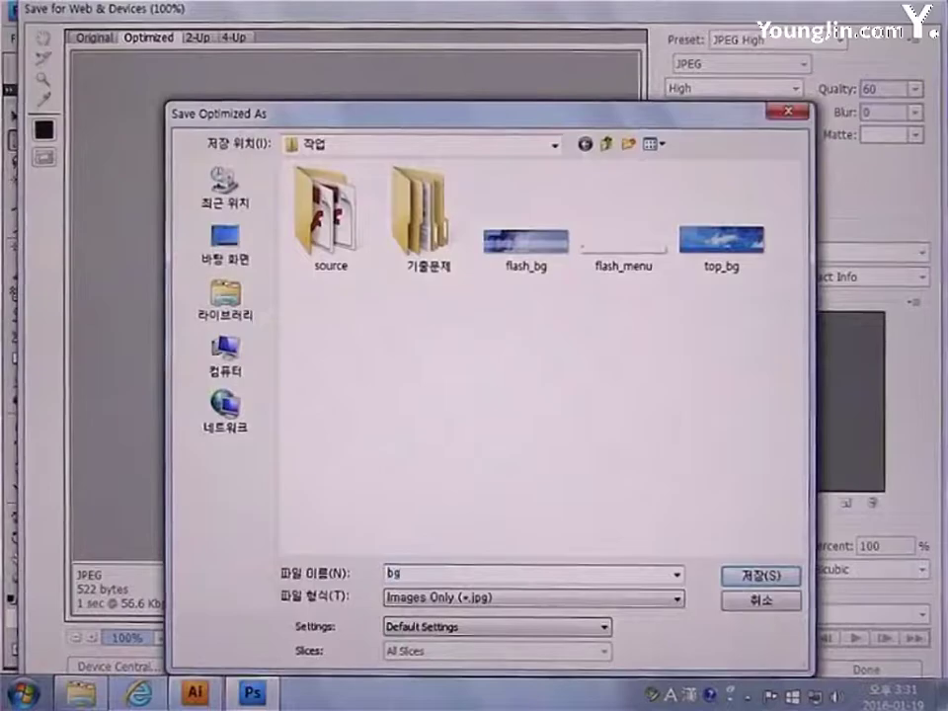
key("Return")
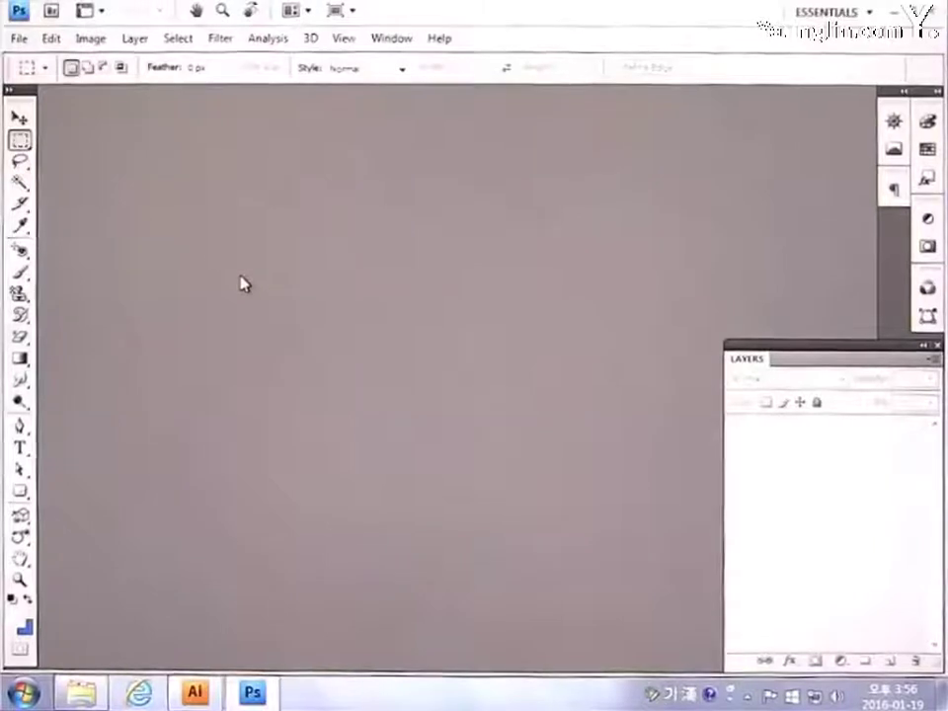
Create a new 191 x 610 pixel document at 72 pixels/inch in RGB Color with a white background
left_click(19, 37)
left_click(44, 61)
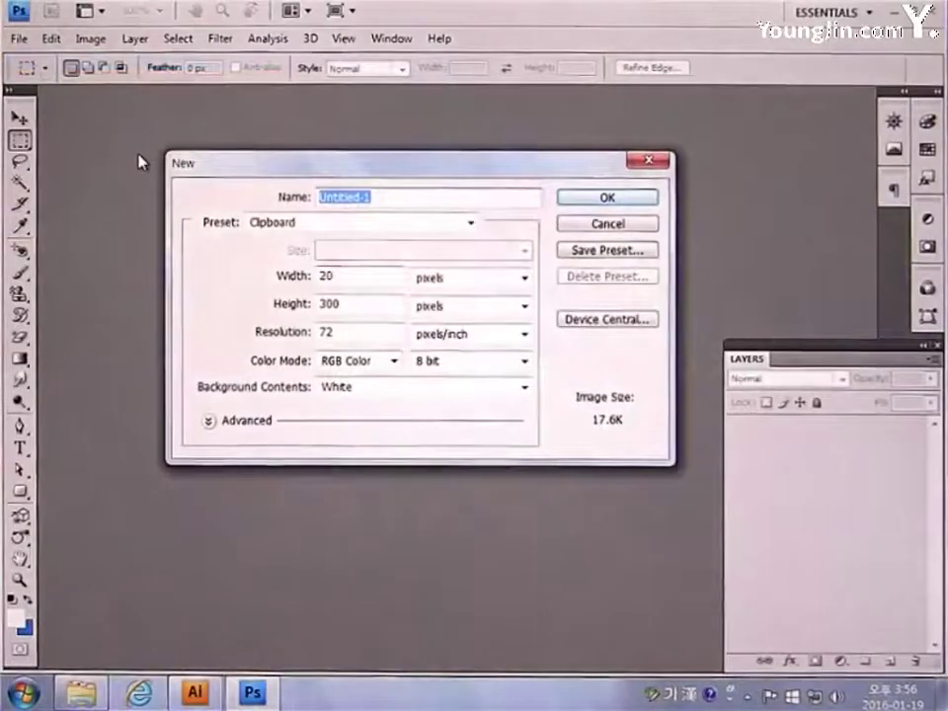
left_click_drag(339, 278, 210, 279)
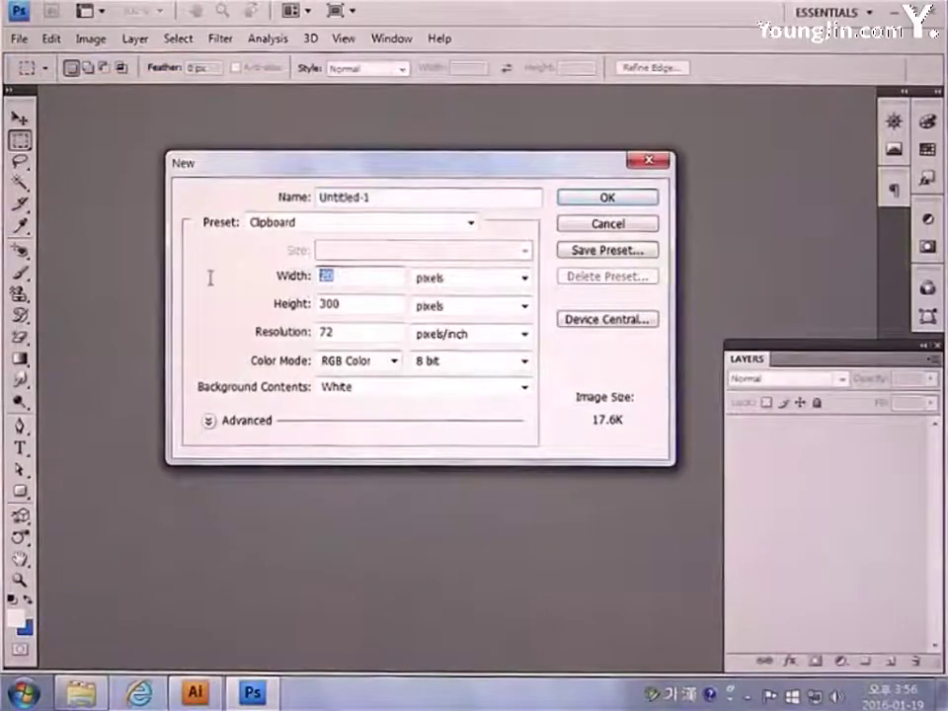
type("191")
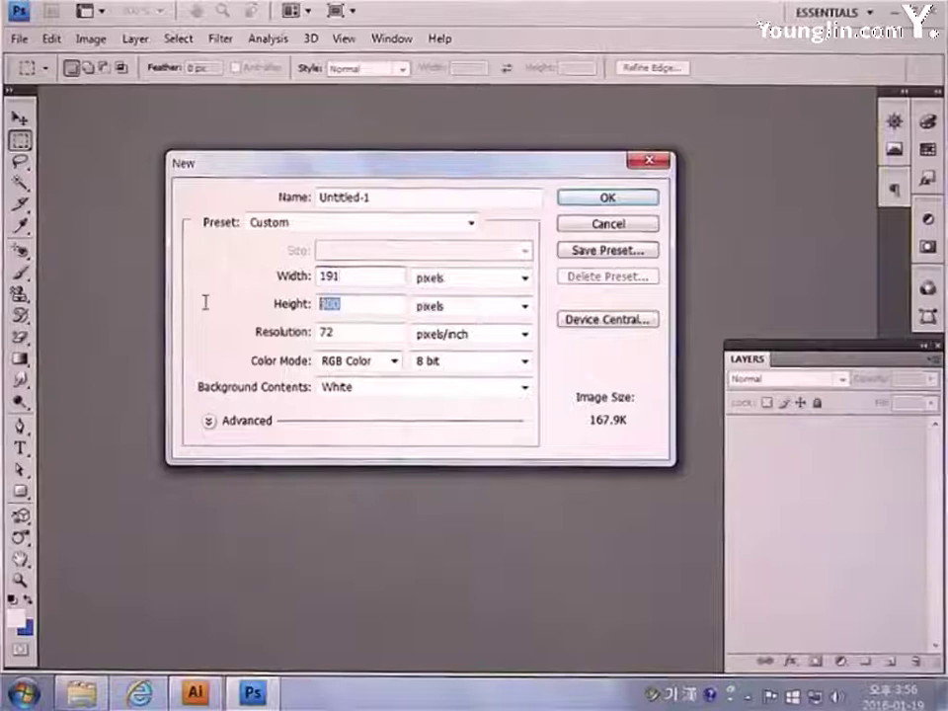
type("610")
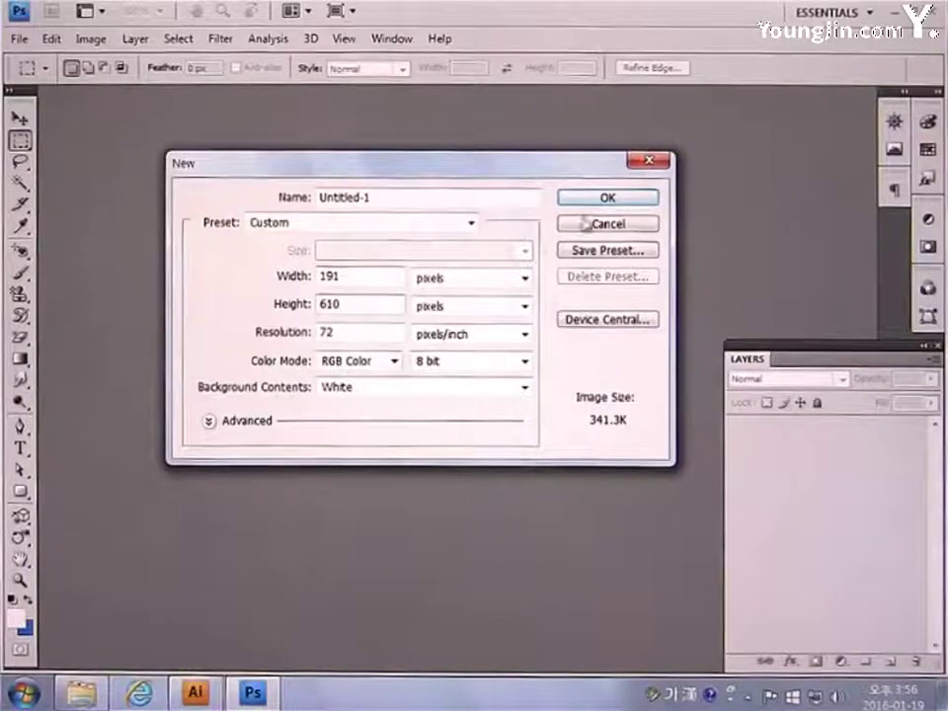
left_click(607, 199)
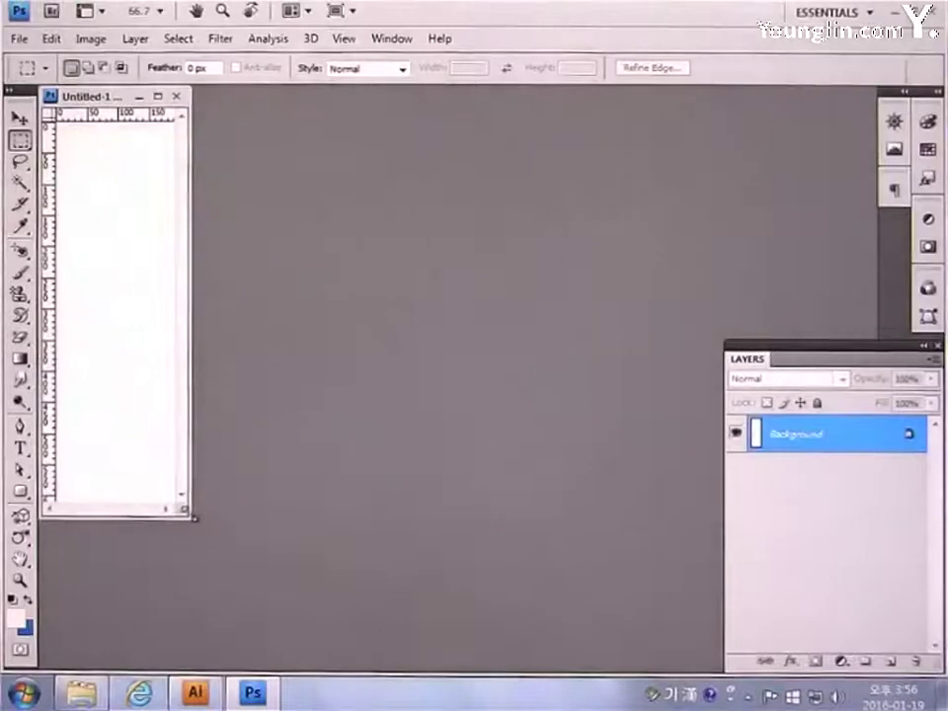
Enlarge the new document's window, show the Info panel and set the view to 100%
left_click_drag(194, 518, 365, 608)
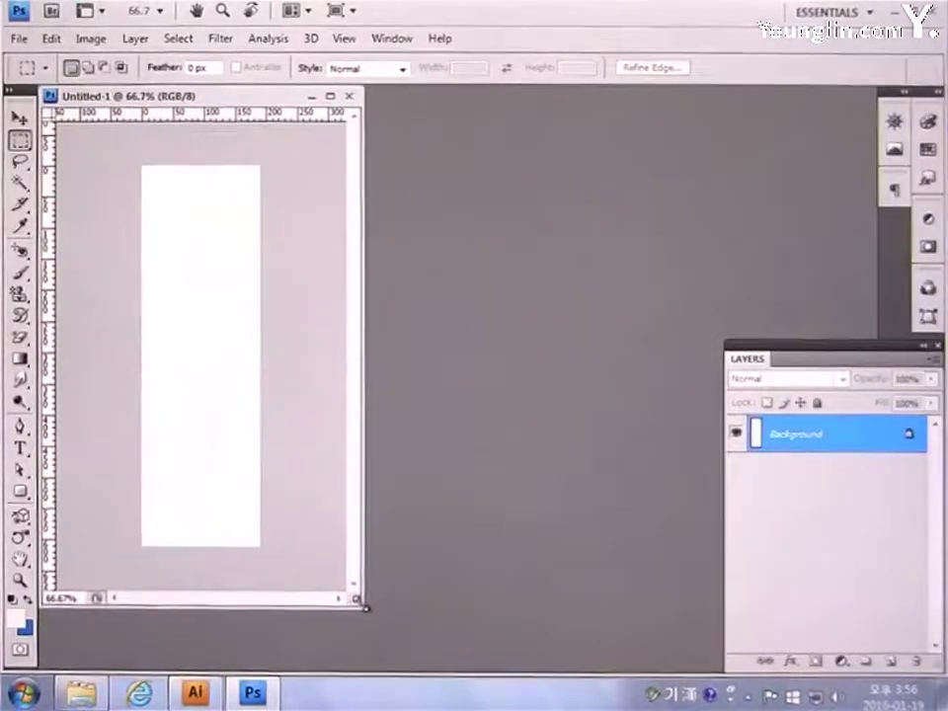
left_click(389, 39)
left_click(403, 329)
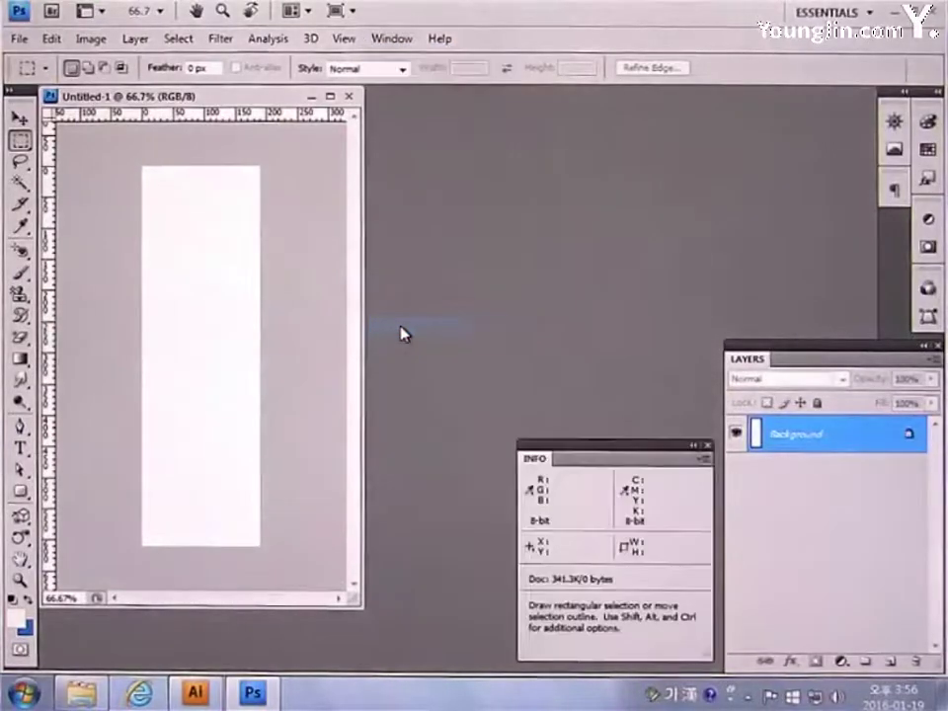
double_click(20, 580)
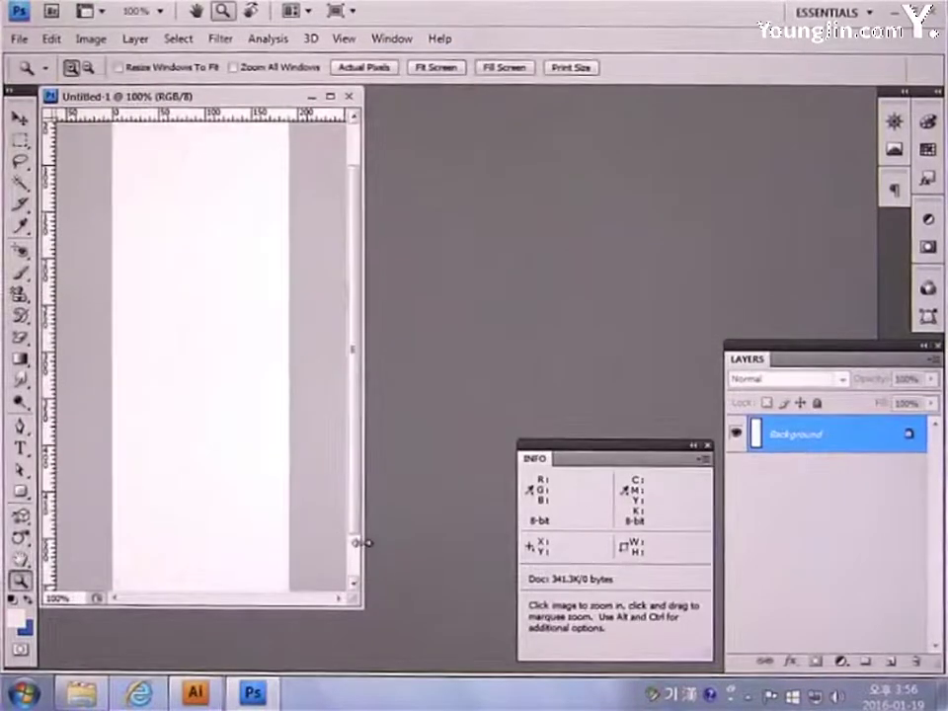
left_click_drag(362, 542, 483, 562)
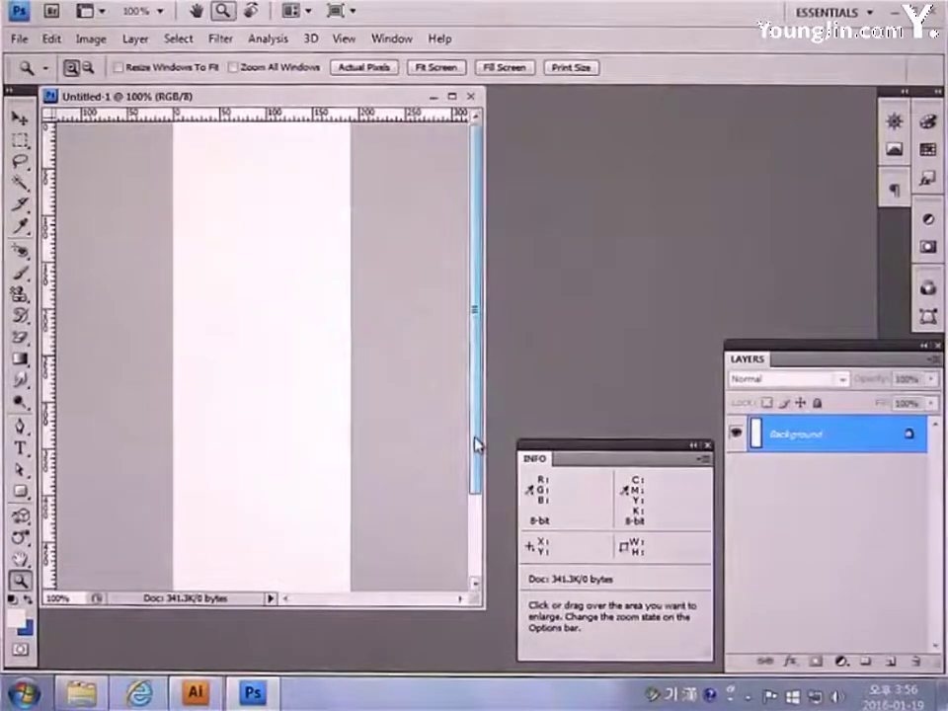
Place horizontal guides at about 30, 50, 70 and 150 pixels below the document's upper edge
left_click(21, 119)
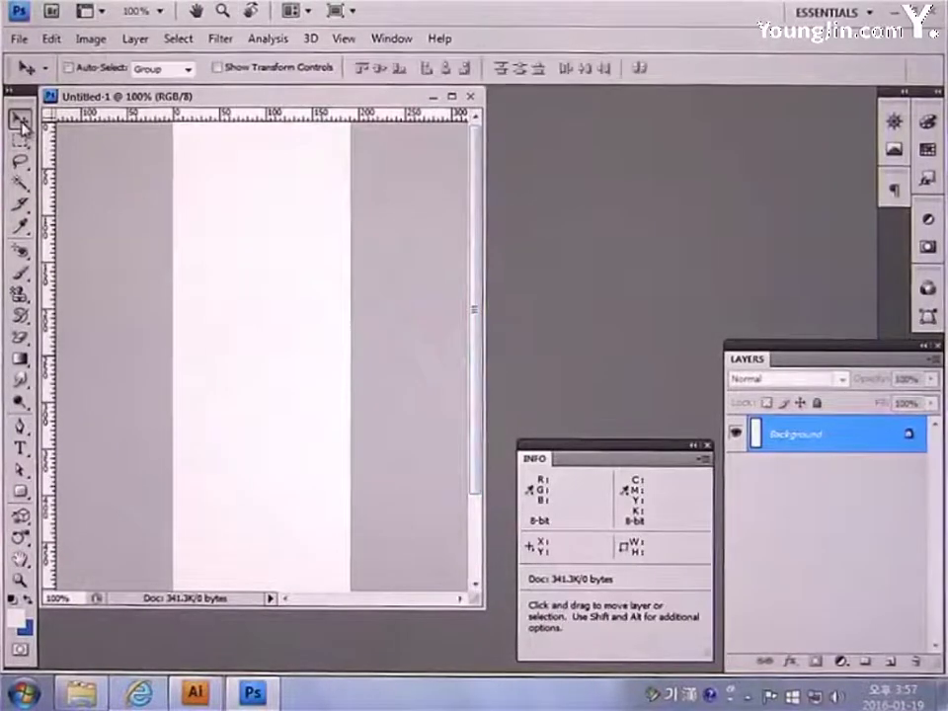
left_click_drag(292, 119, 305, 169)
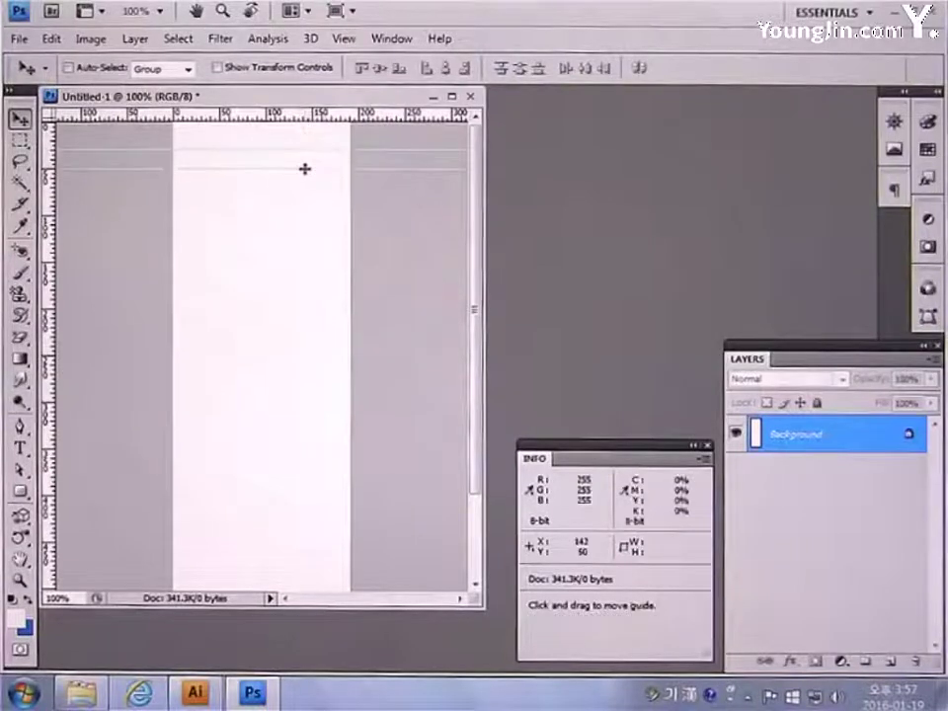
left_click_drag(307, 123, 300, 189)
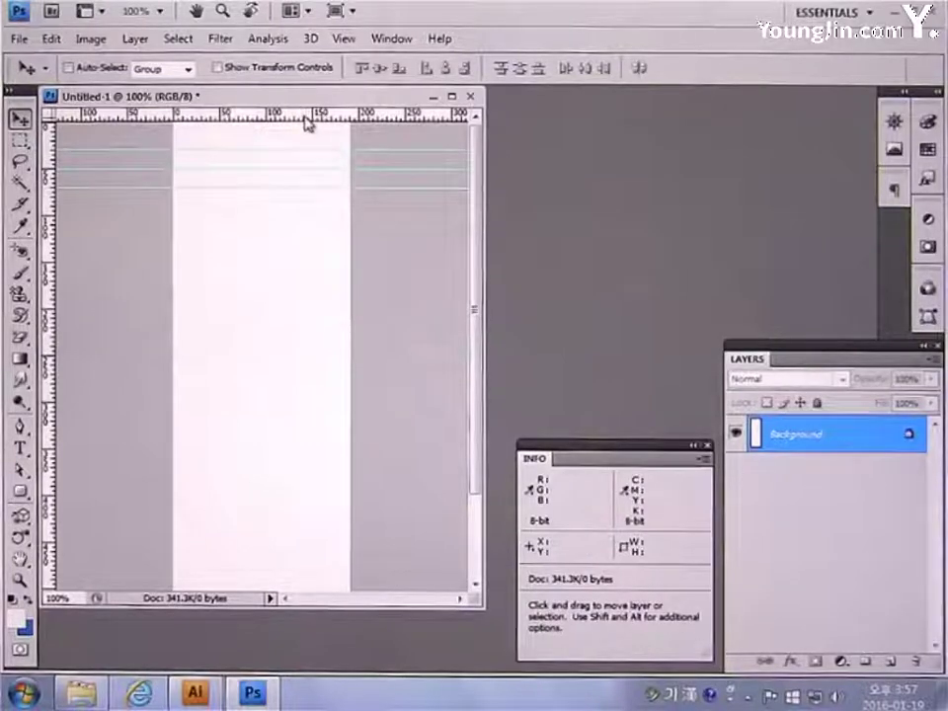
left_click_drag(309, 121, 305, 262)
Turn off snapping and place a vertical guide just inside the document's right edge
left_click(344, 38)
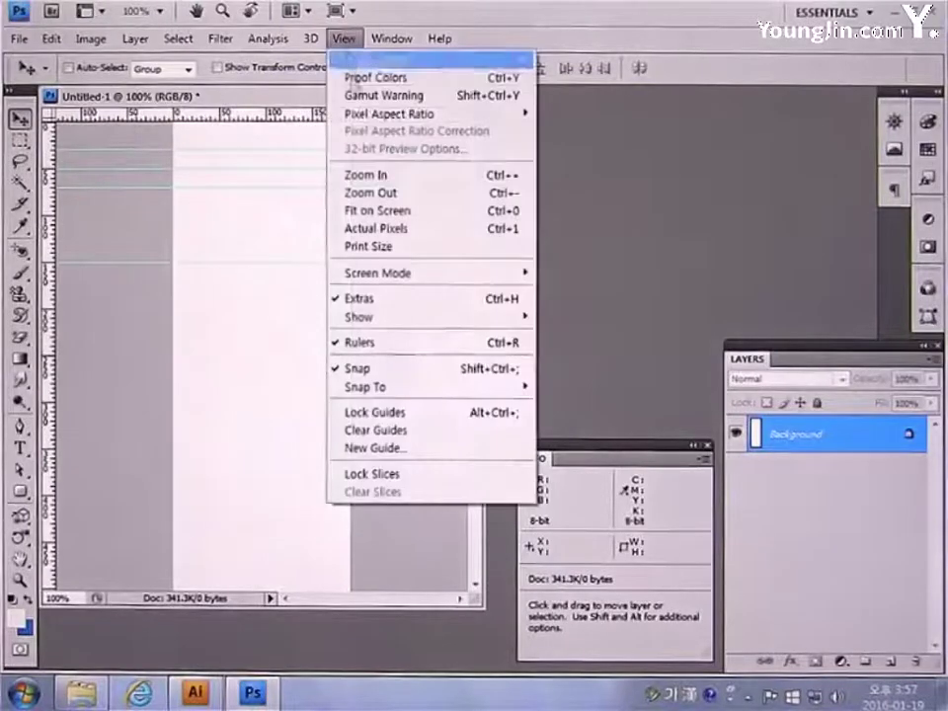
left_click(372, 370)
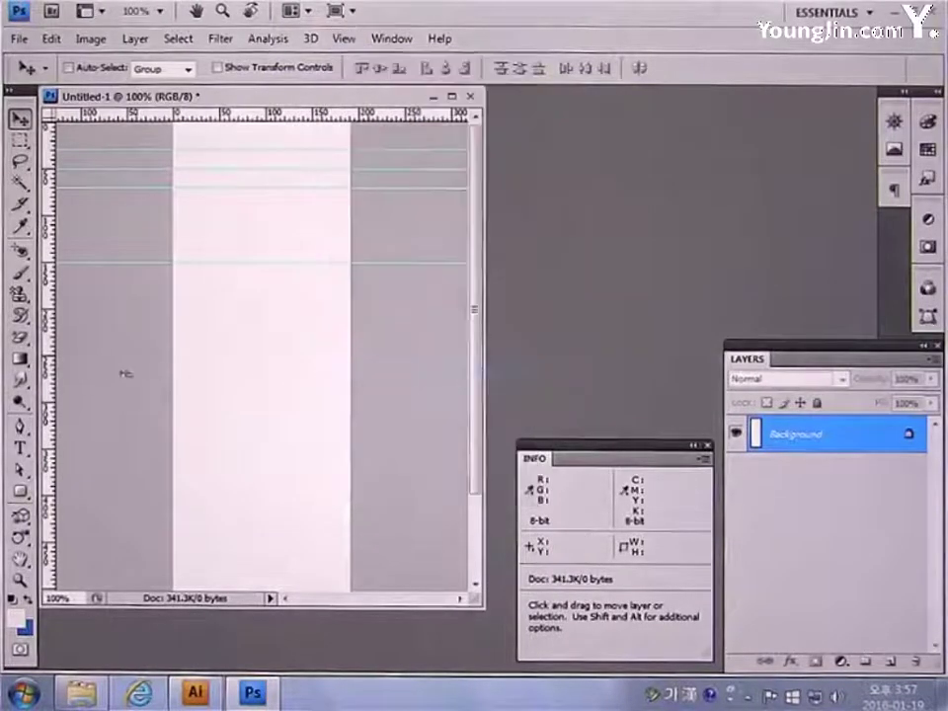
left_click_drag(49, 375, 89, 371)
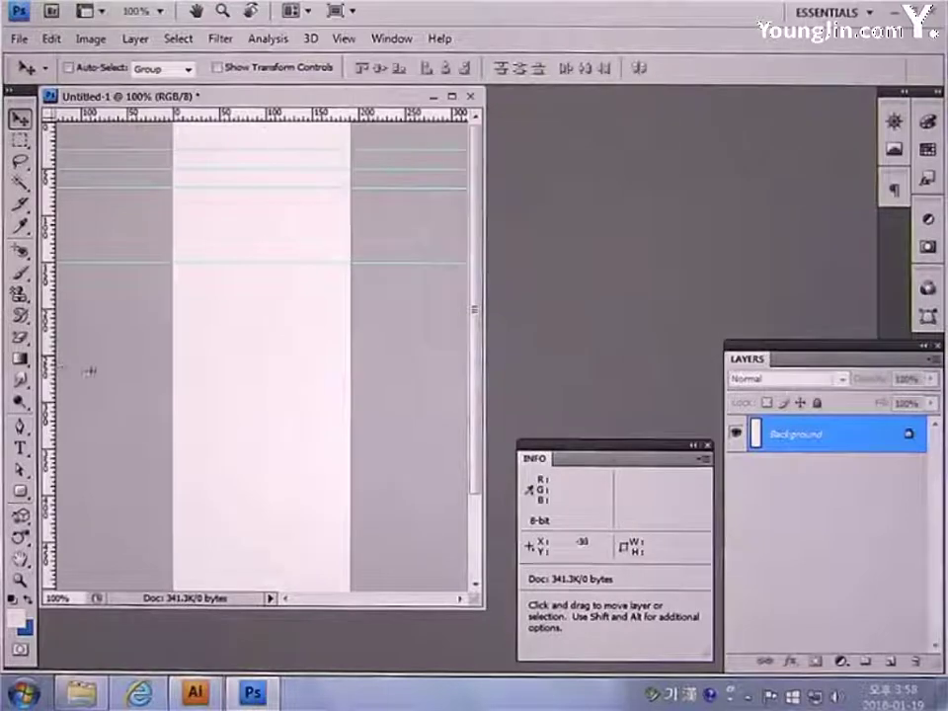
left_click_drag(275, 385, 349, 413)
Set the foreground color to gray A8A8A8
key("i")
left_click(16, 617)
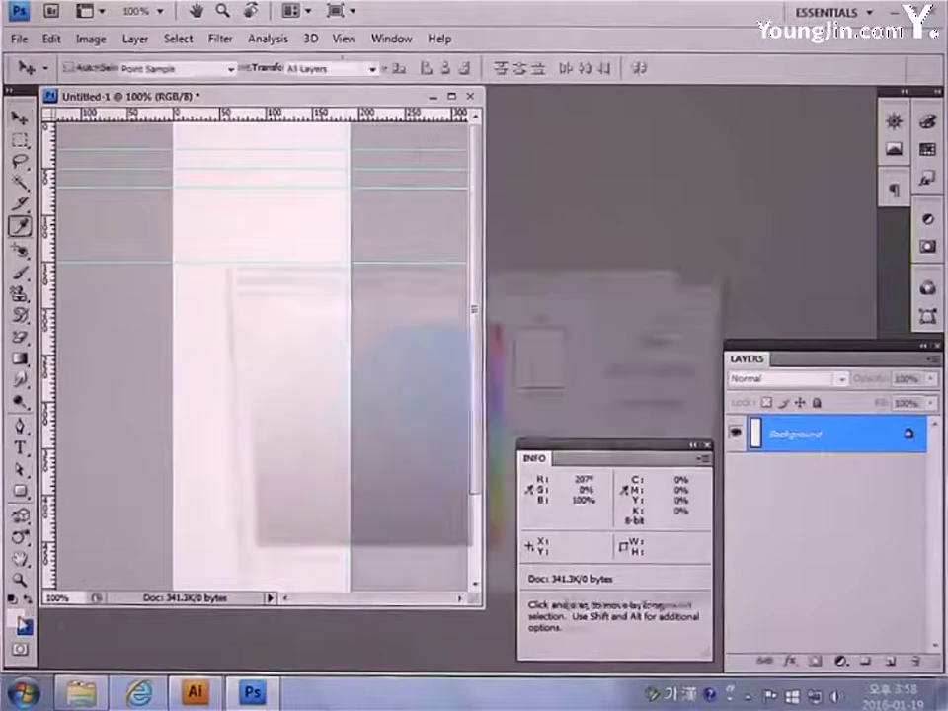
type("A")
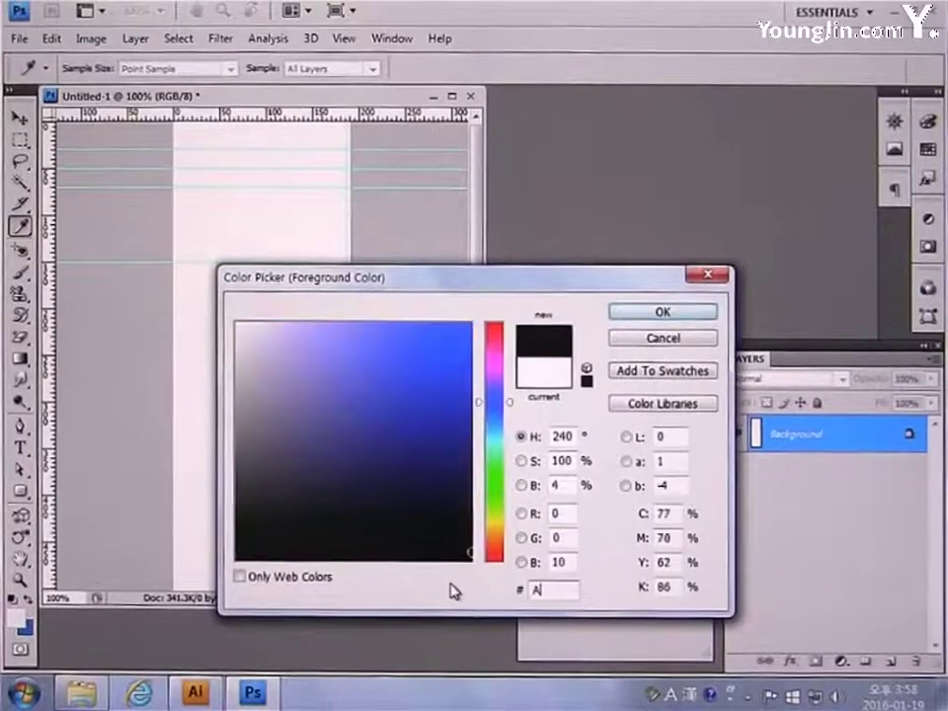
type("BABA8A8")
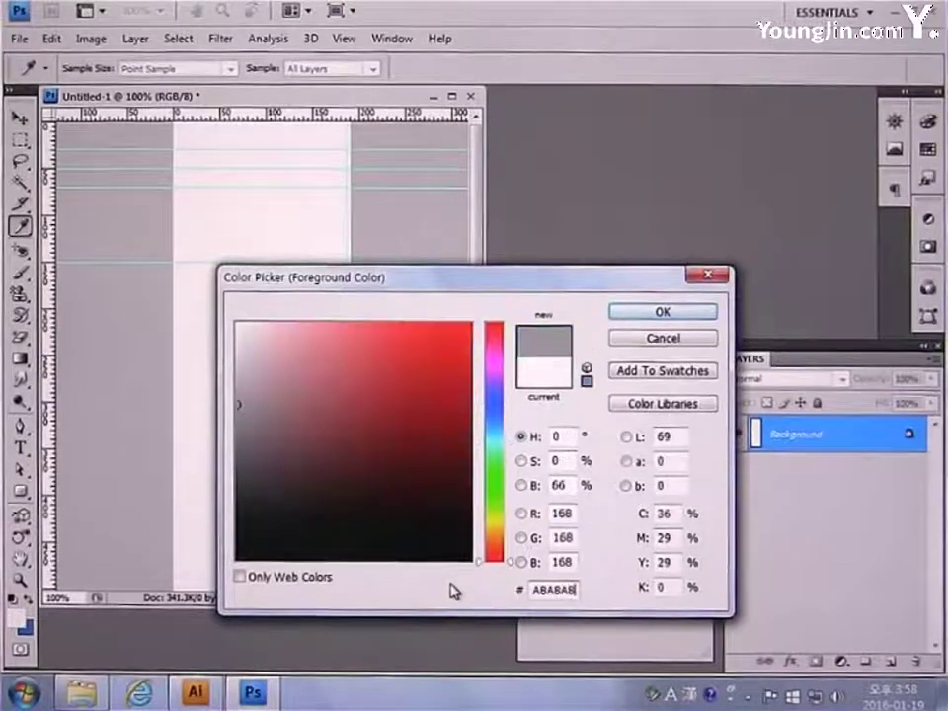
left_click(633, 313)
key("v")
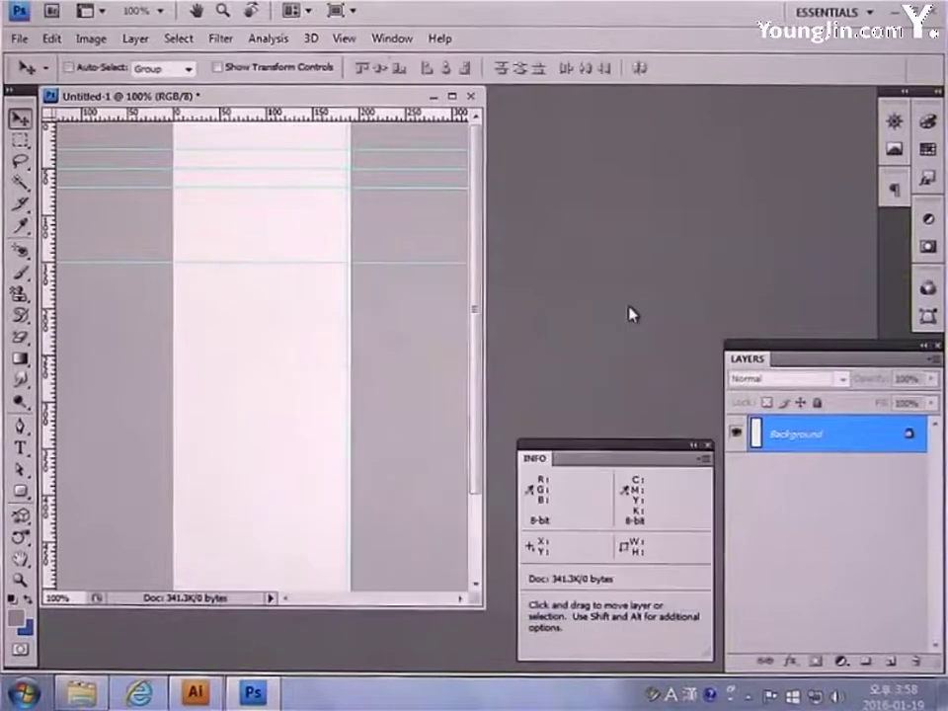
Turn snapping back on and draw a 1 px vertical line as a shape layer along the vertical guide, spanning the document's full height
left_click(20, 490)
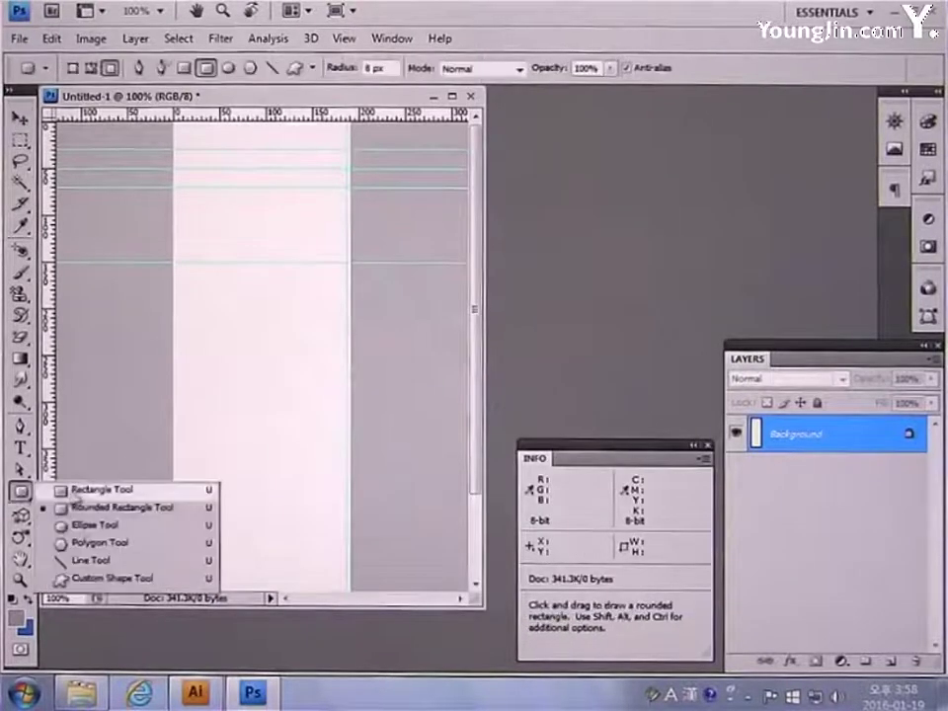
left_click(85, 561)
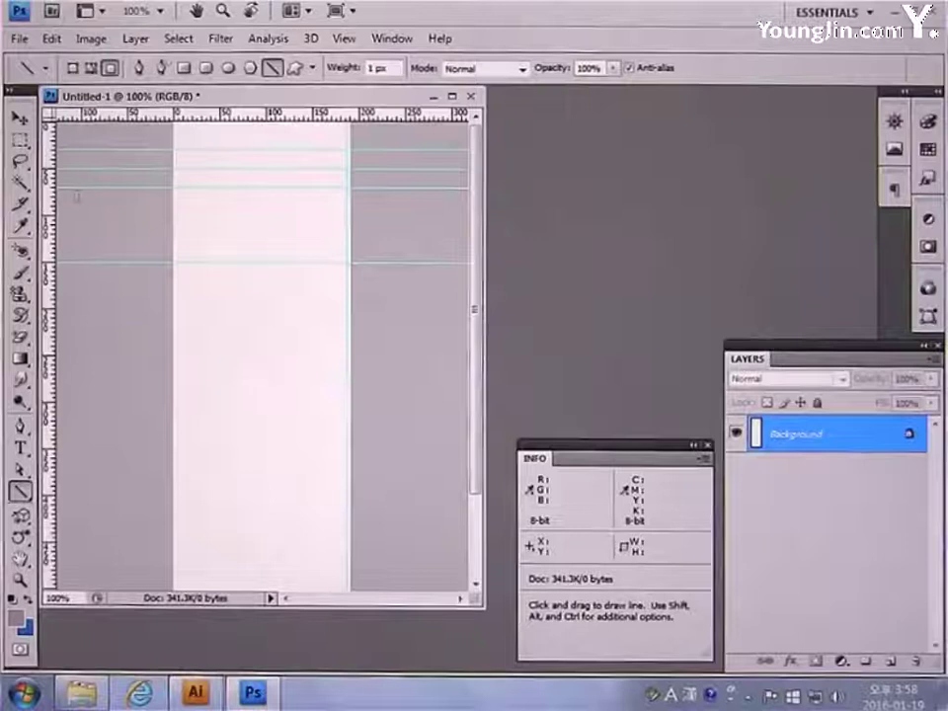
left_click(72, 67)
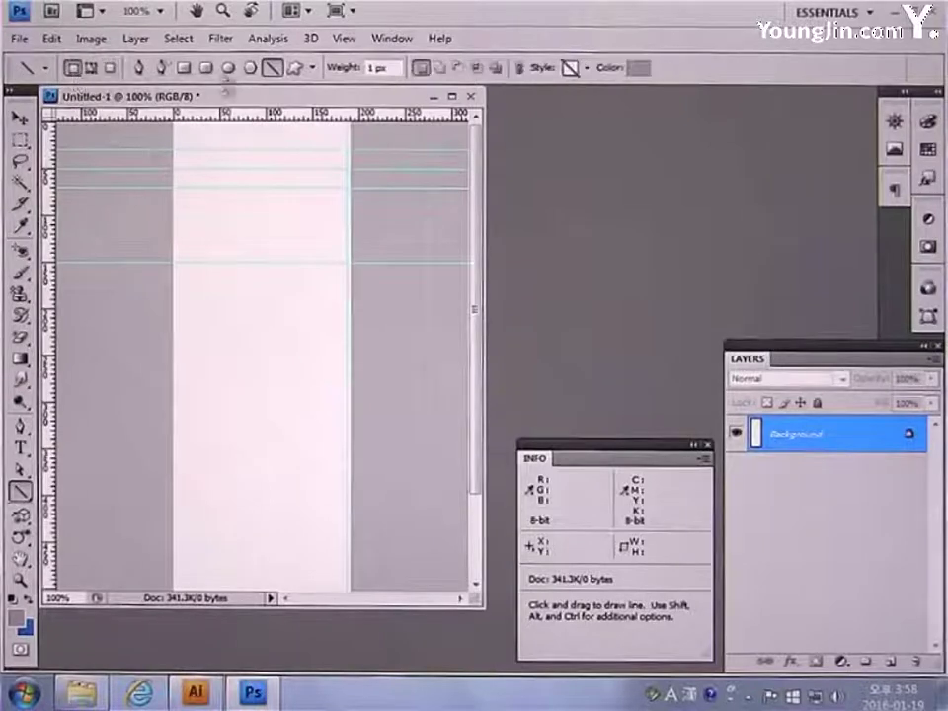
type("1")
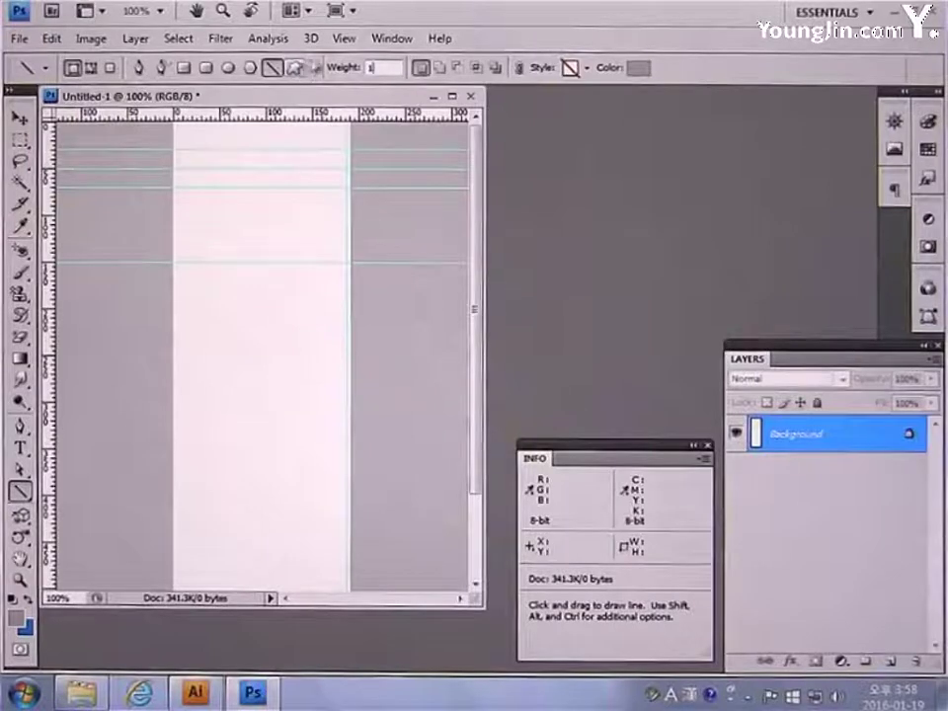
left_click(342, 44)
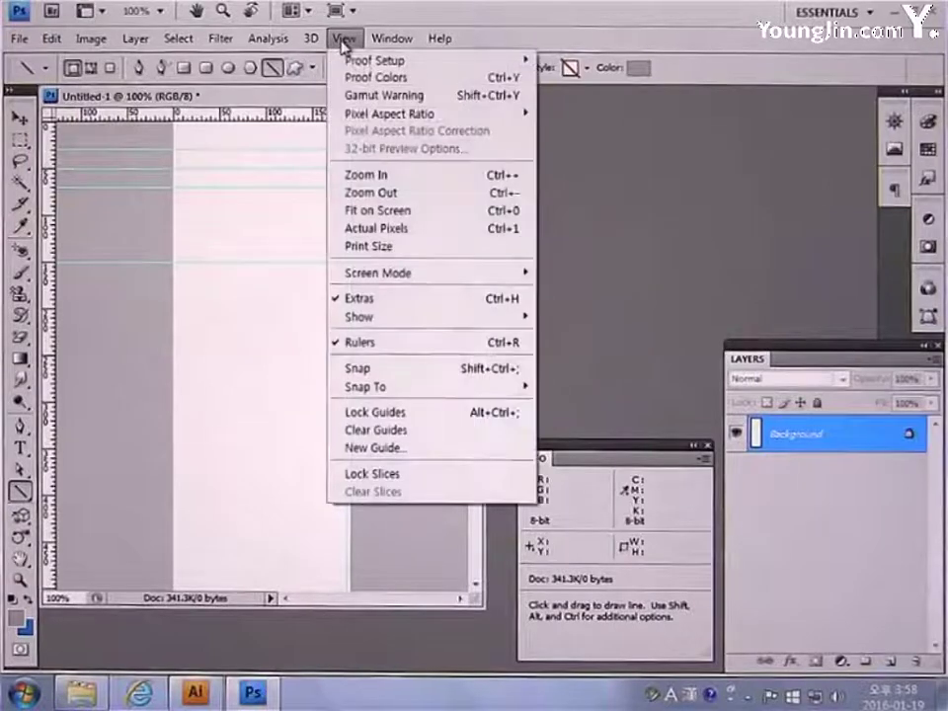
left_click(378, 368)
key("ctrl+minus")
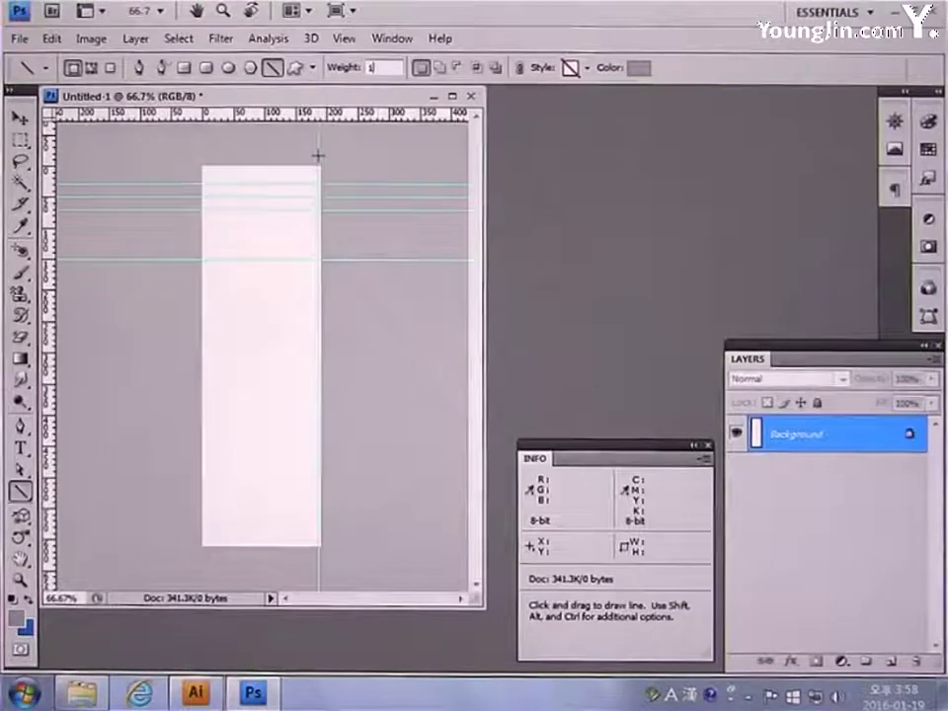
left_click_drag(318, 126, 306, 563)
Nudge the vertical line 3 pixels to the right so it sits on the document's right edge
key("z")
left_click_drag(306, 375, 337, 403)
left_click_drag(483, 396, 568, 398)
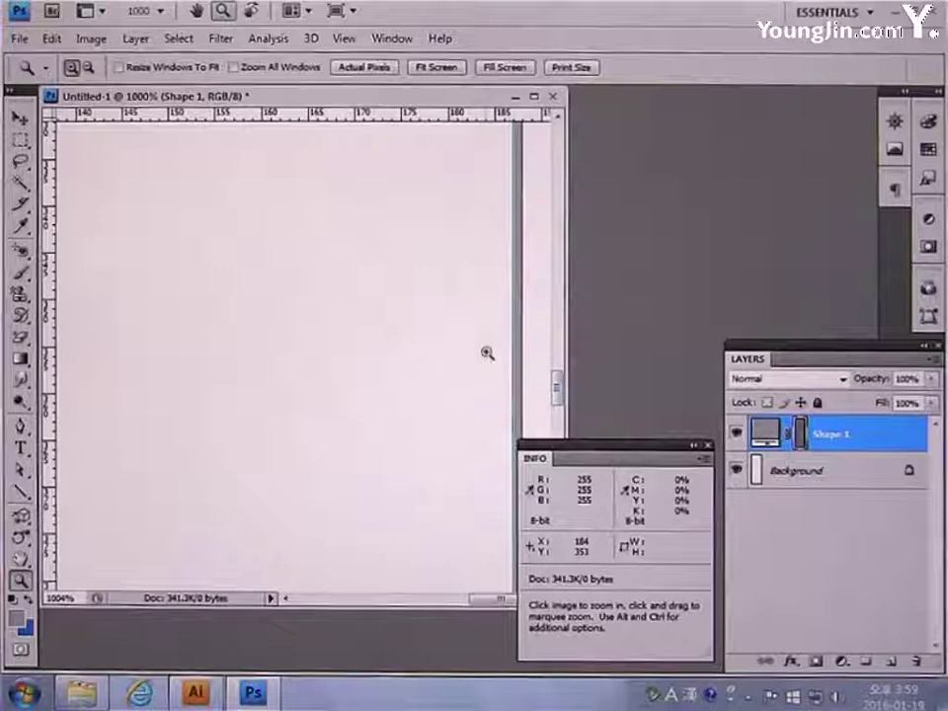
key("v")
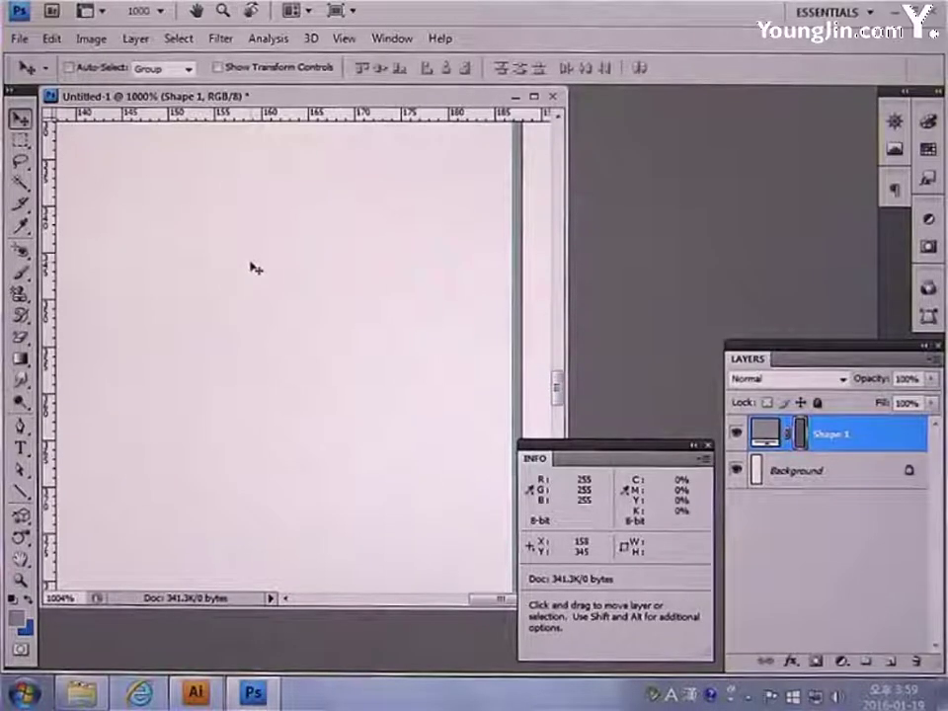
key("Right")
key("Right")
key("Right")
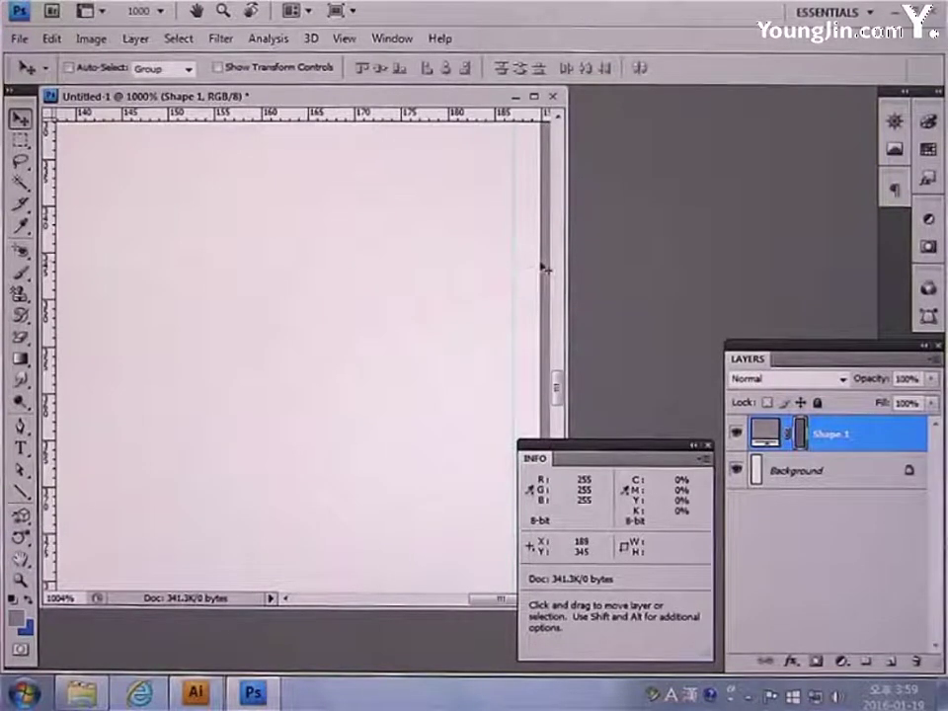
Show the Character panel for the Type tool and return the document view to 100%
key("ctrl+minus")
key("ctrl+minus")
key("ctrl+minus")
key("ctrl+minus")
key("ctrl+minus")
key("ctrl+minus")
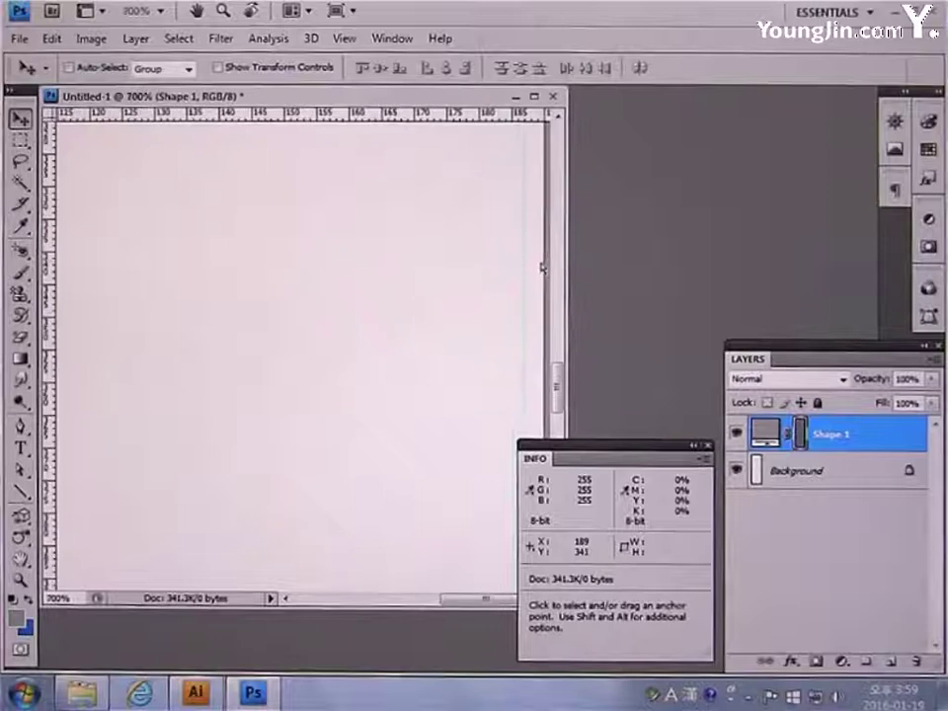
key("ctrl+minus")
key("ctrl+minus")
key("ctrl+minus")
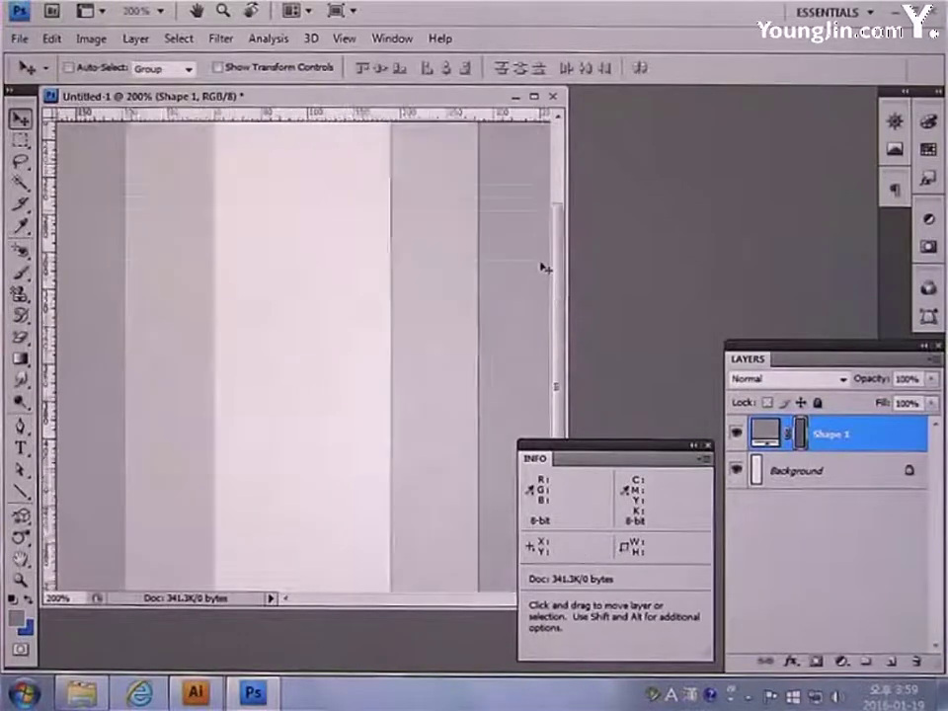
left_click(21, 449)
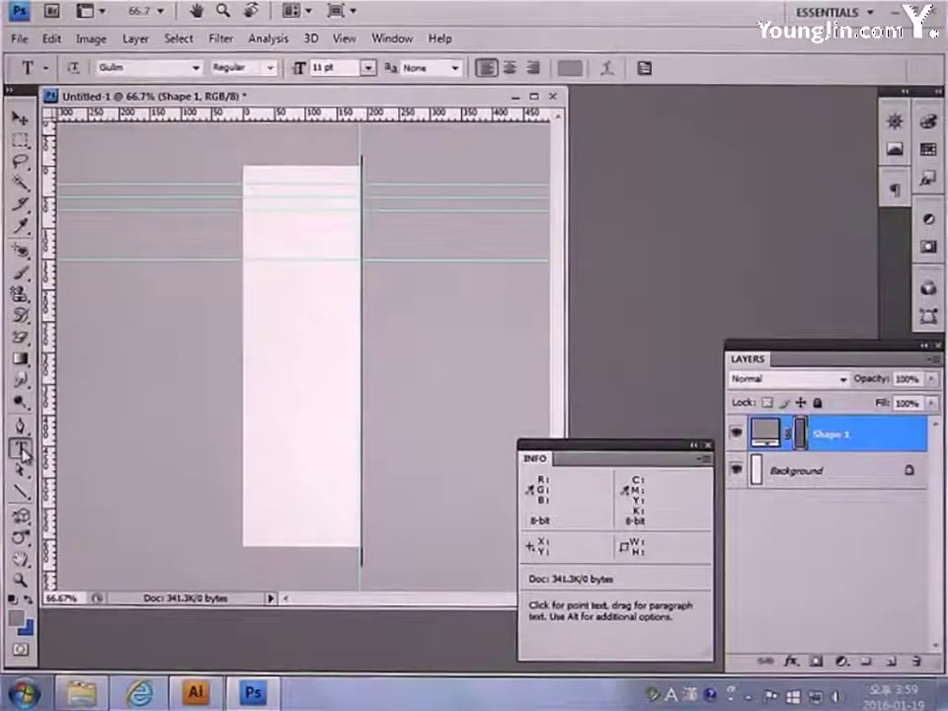
left_click(391, 40)
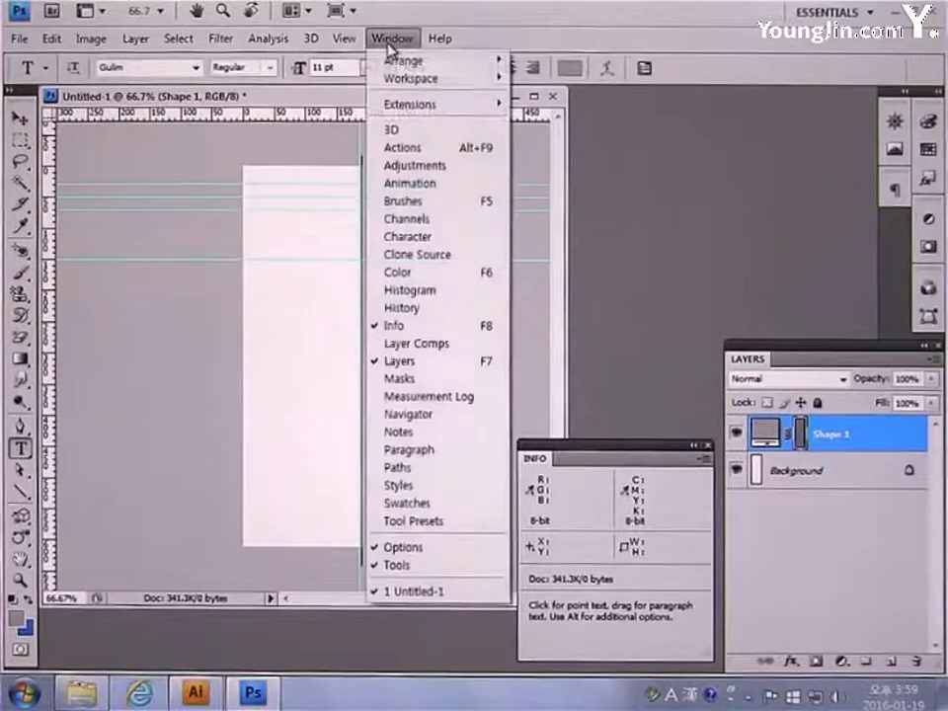
left_click(414, 238)
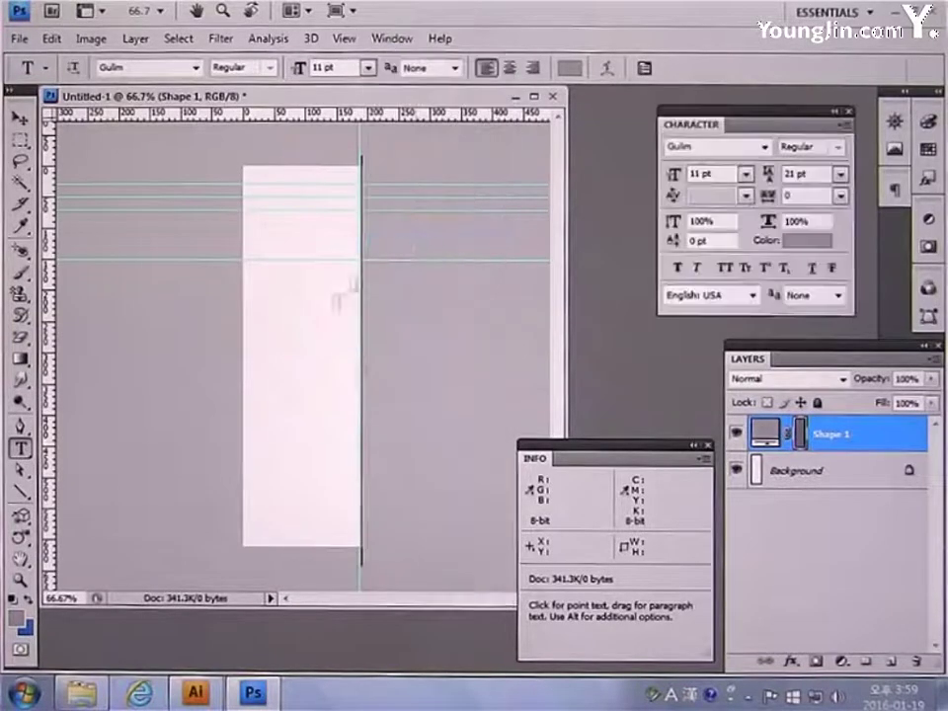
double_click(21, 580)
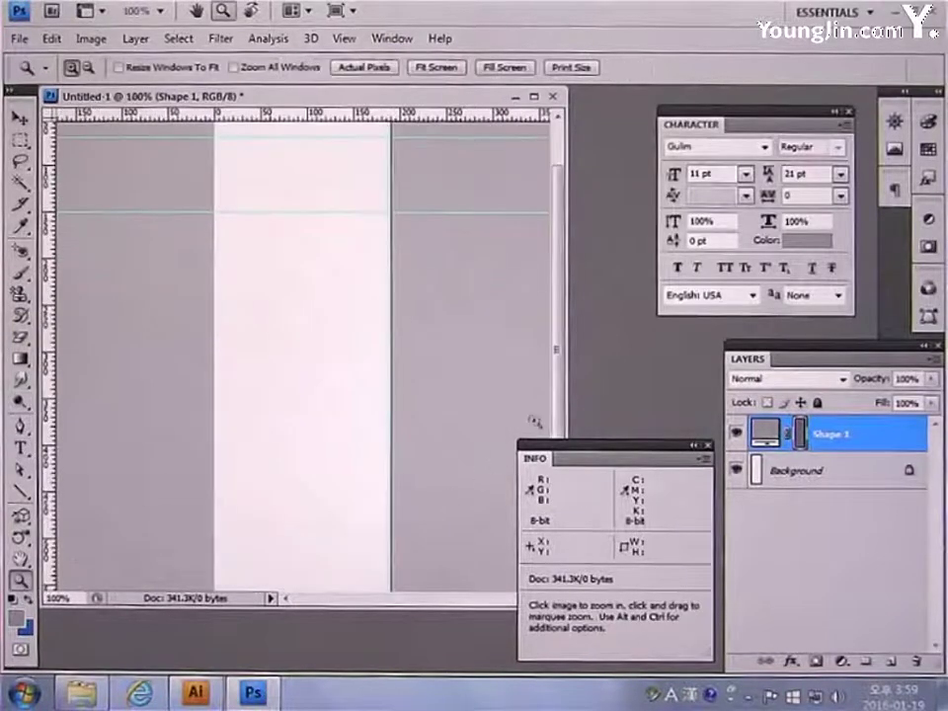
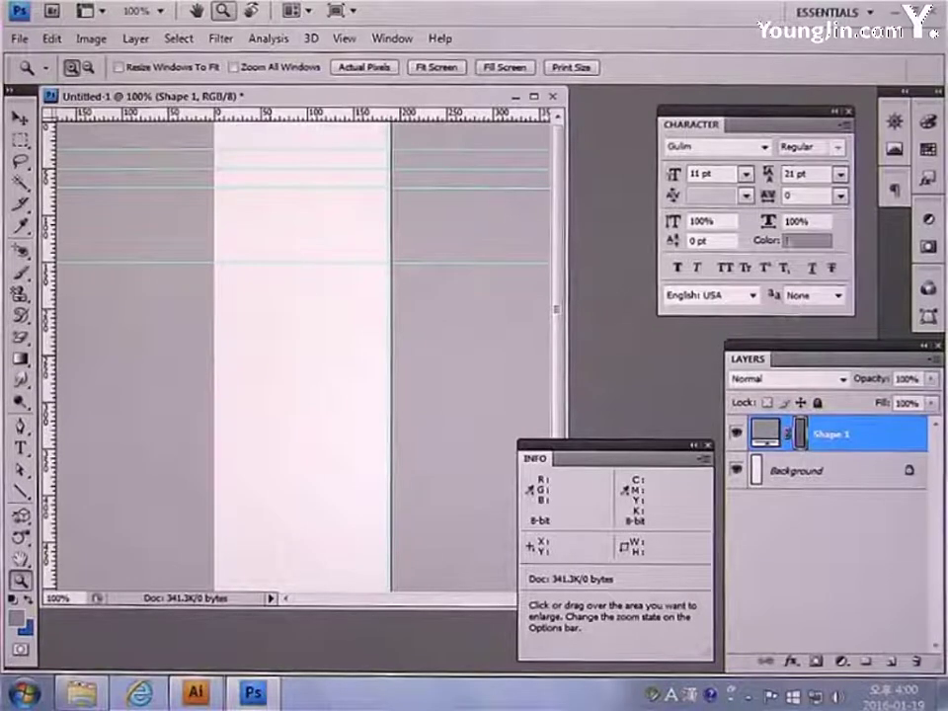
Set the text font to Gulim at 12 pt with anti-aliasing None
left_click(766, 146)
left_click(753, 169)
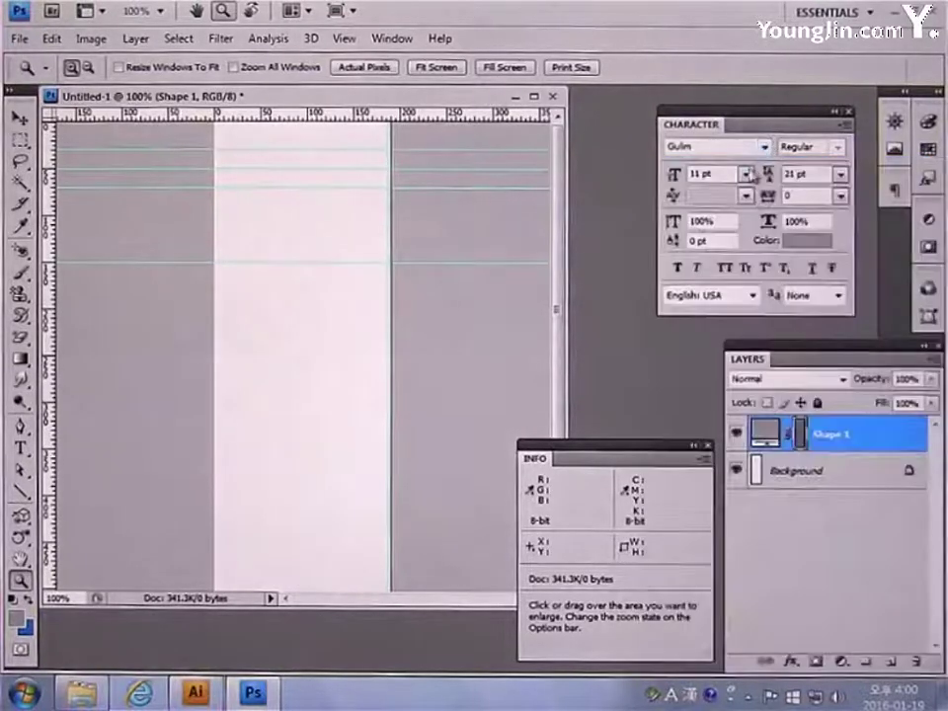
type("12")
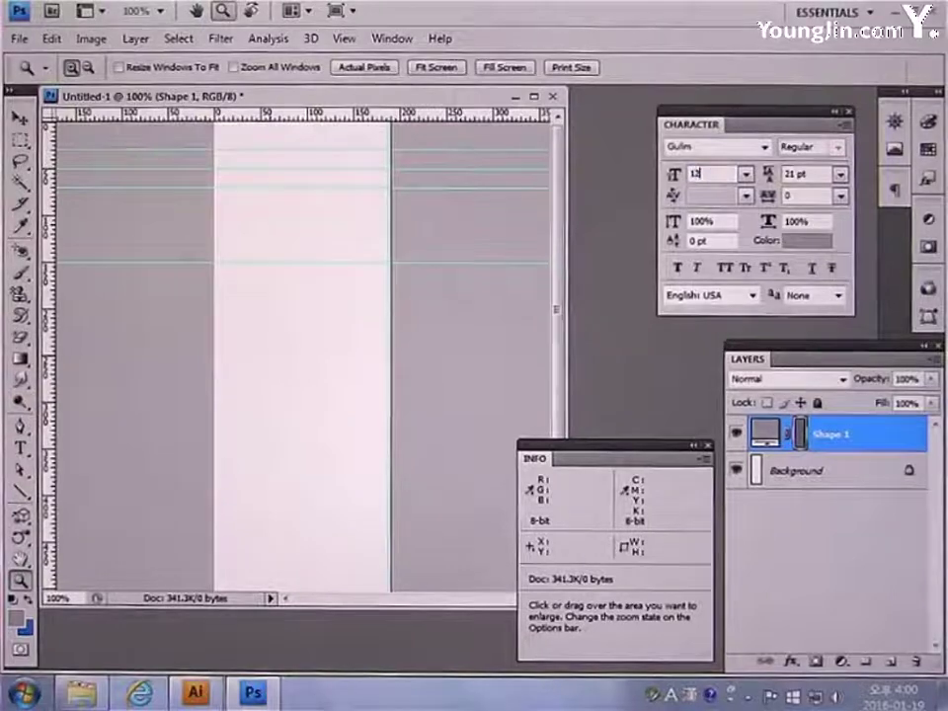
left_click(816, 297)
left_click(814, 317)
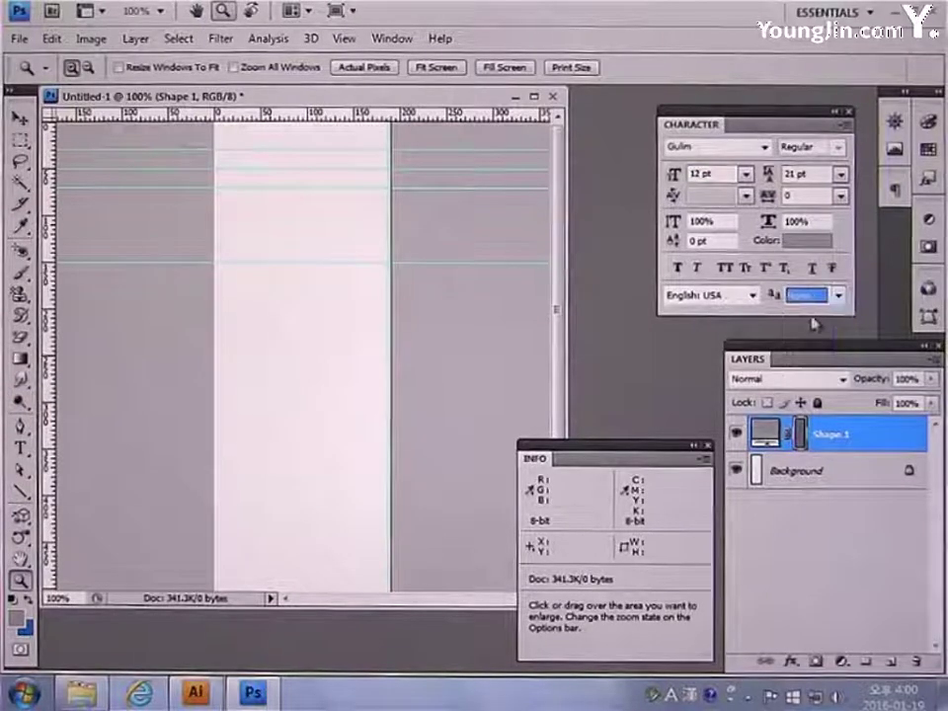
Turn on faux bold and set the text color to gray 686868
left_click(825, 242)
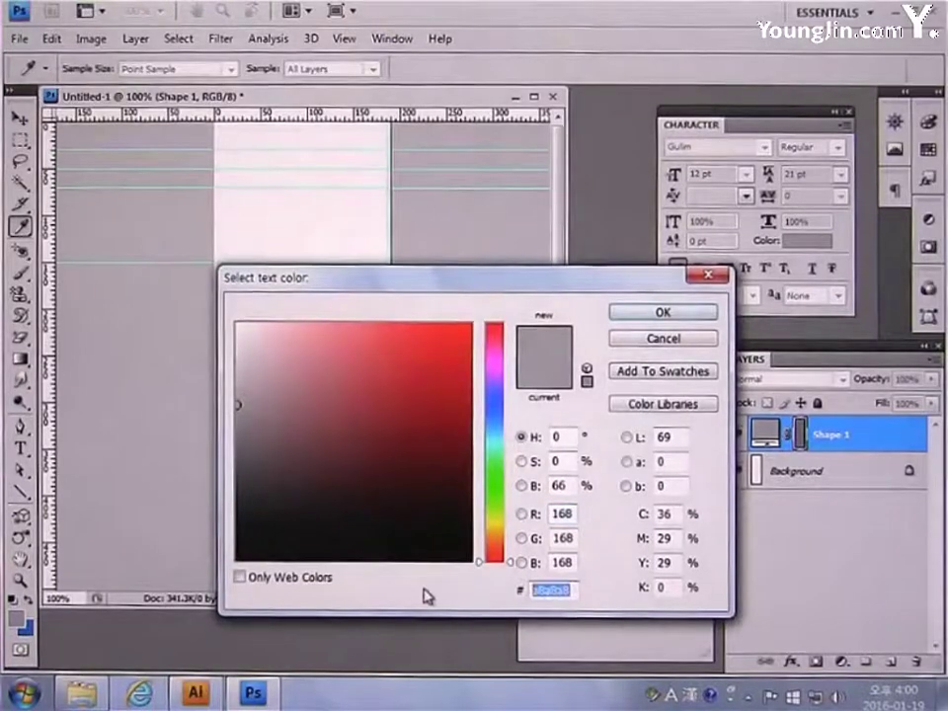
type("686")
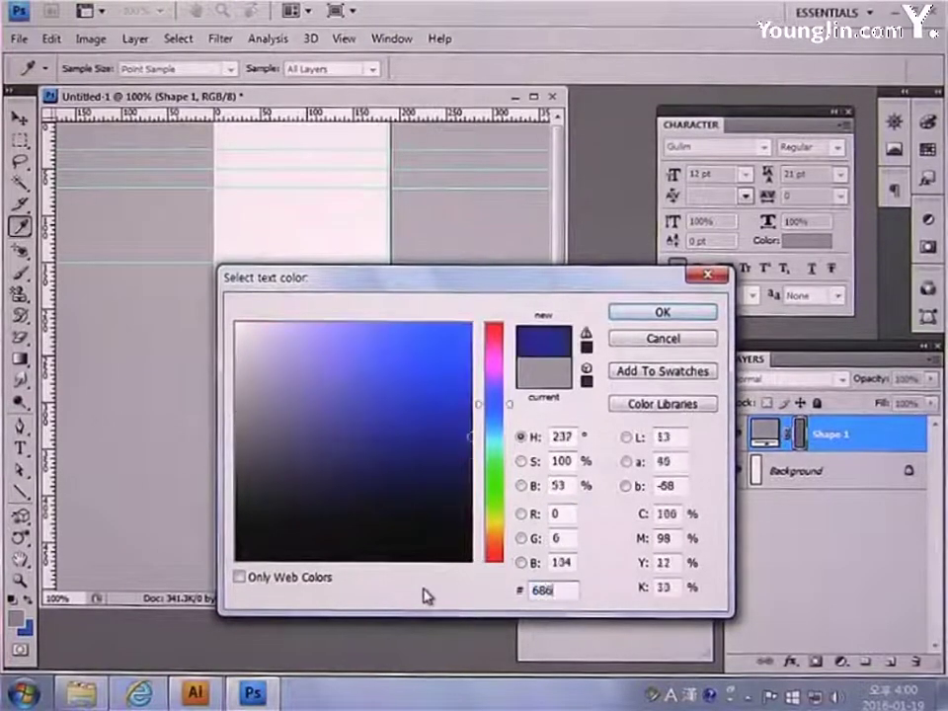
type("868")
left_click(635, 314)
key("z")
key("F8")
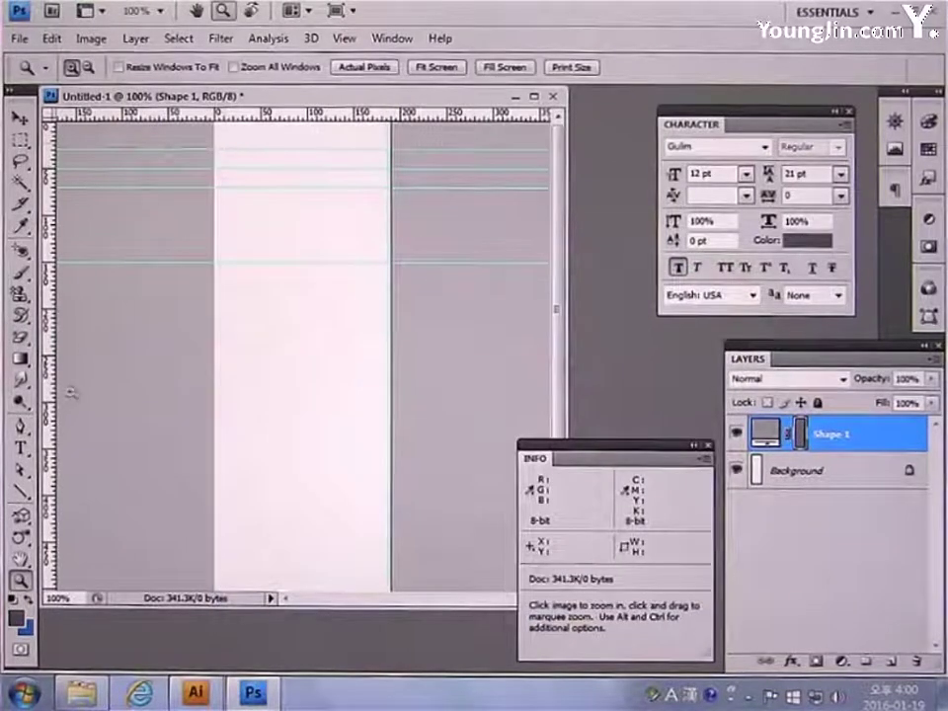
Add the text "MEMBERS" near the document's upper-left corner, above the first horizontal guide
left_click(20, 447)
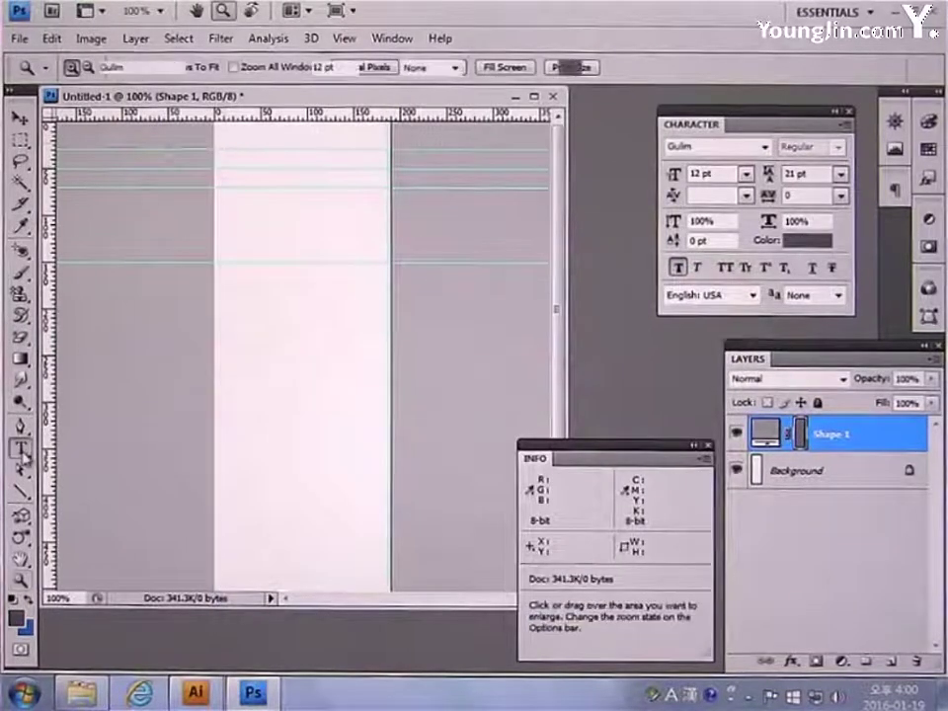
left_click(231, 136)
type("MEMB")
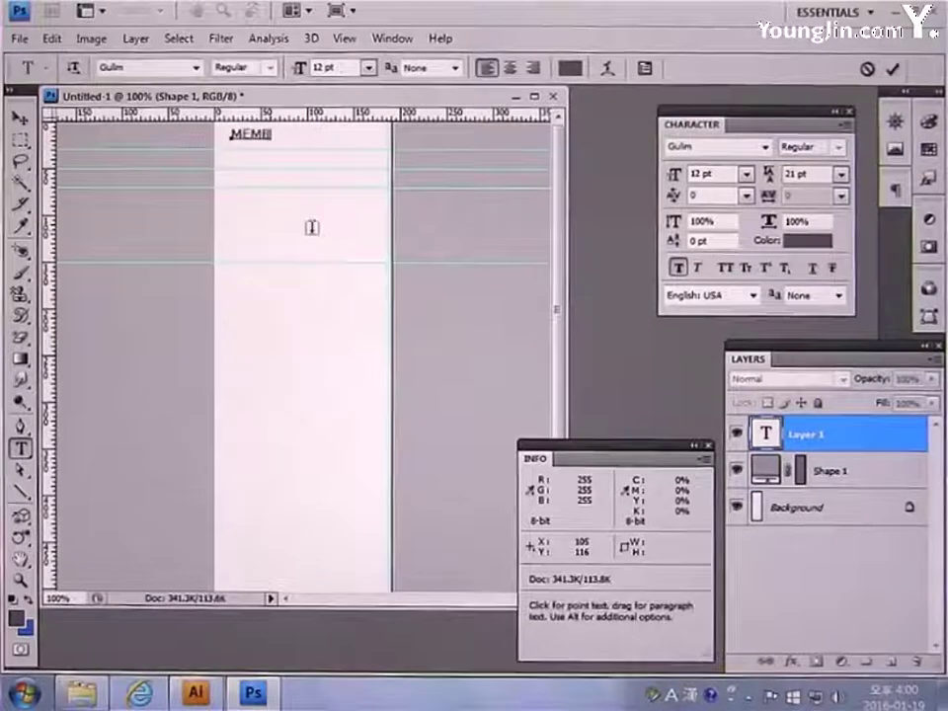
type("ERS")
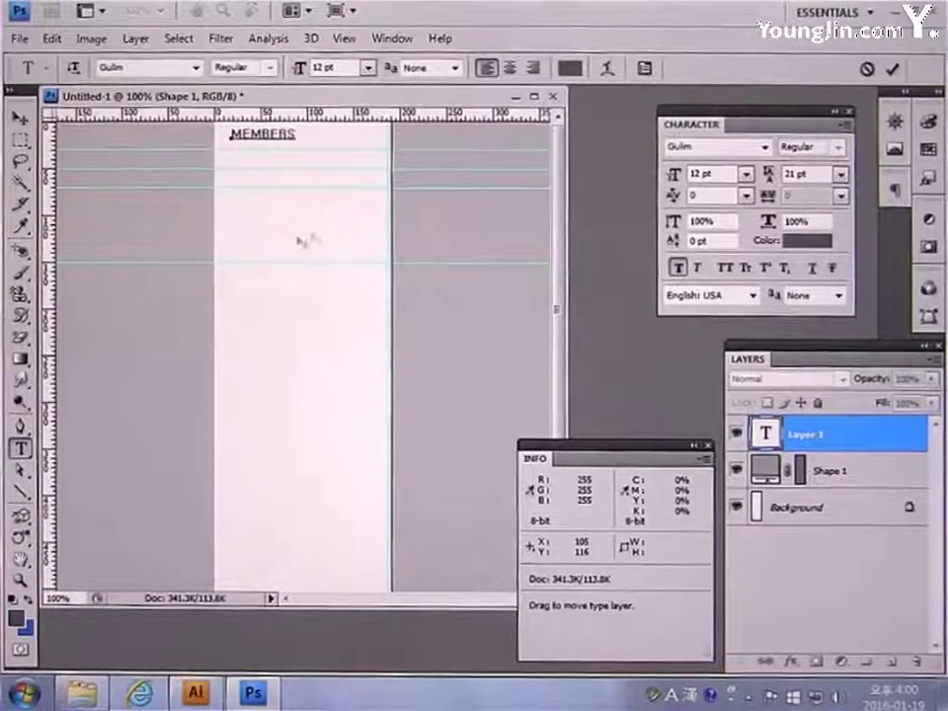
left_click(20, 118)
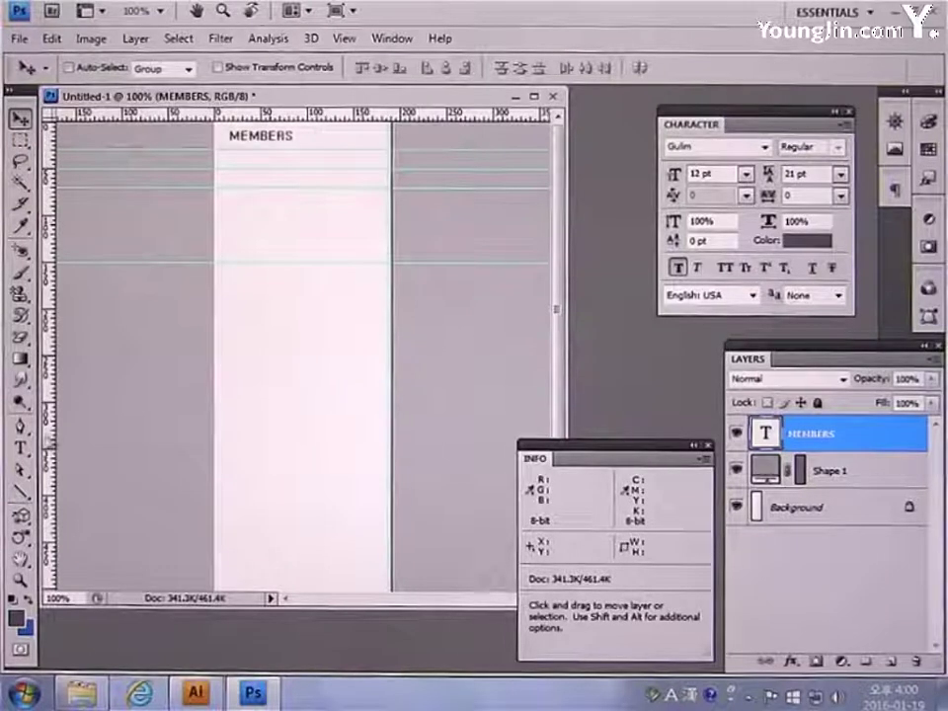
Add the text "Login" in blue 0062B6 just to the right of "MEMBERS" as a separate text layer
left_click(19, 448)
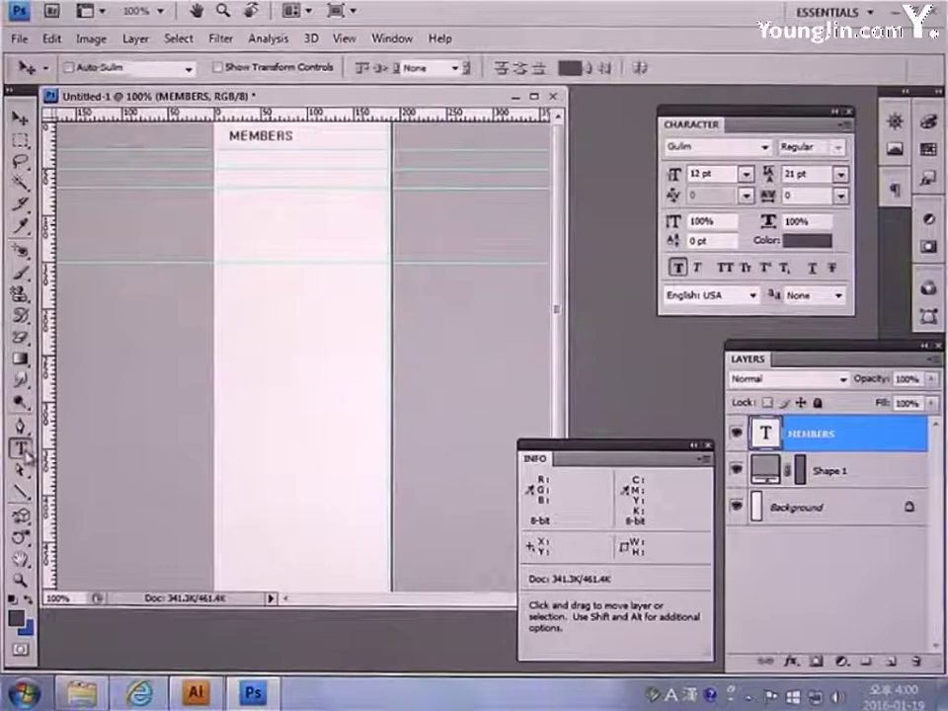
left_click(305, 136)
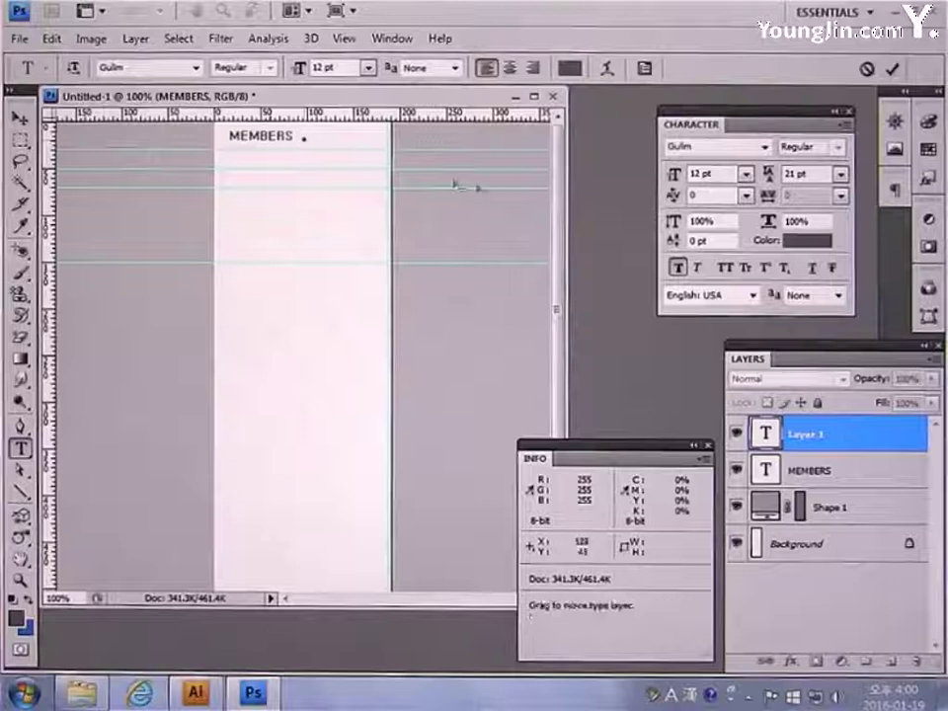
left_click(789, 240)
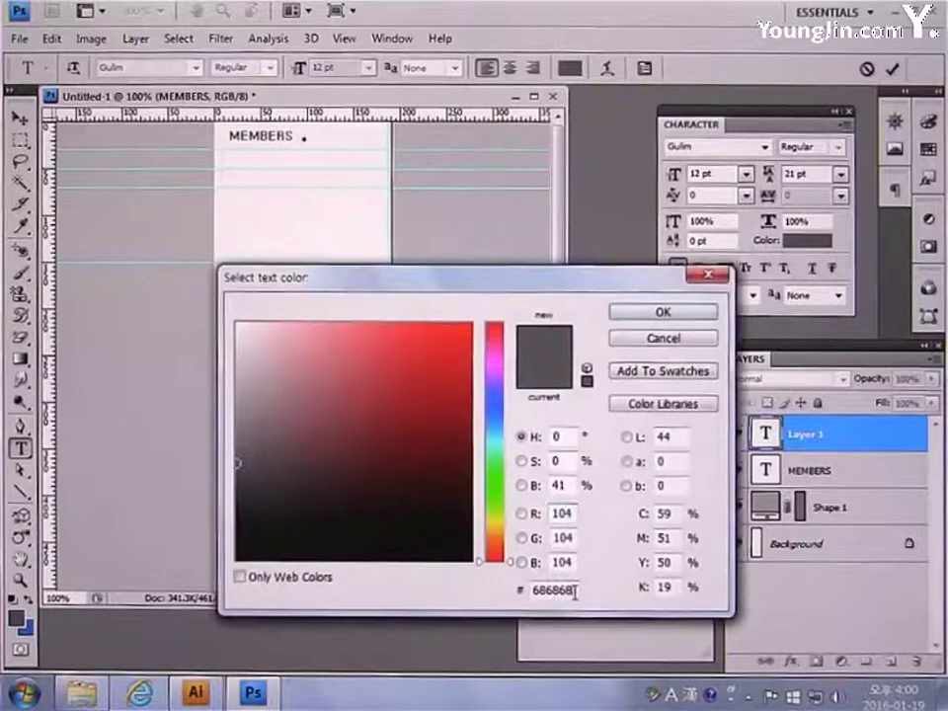
left_click_drag(575, 592, 441, 590)
type("006")
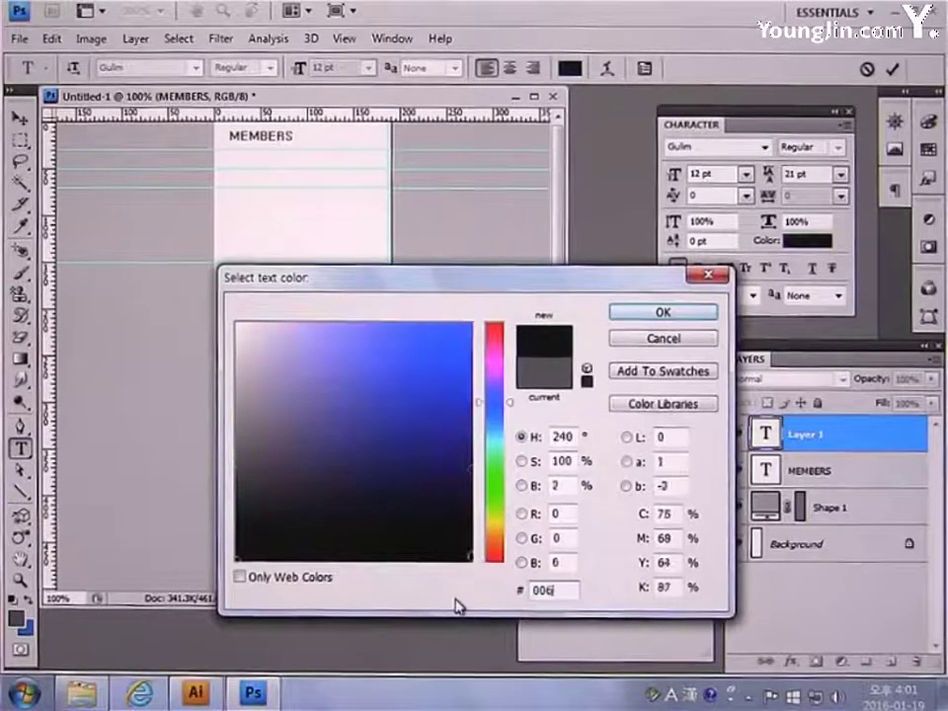
type("2B6")
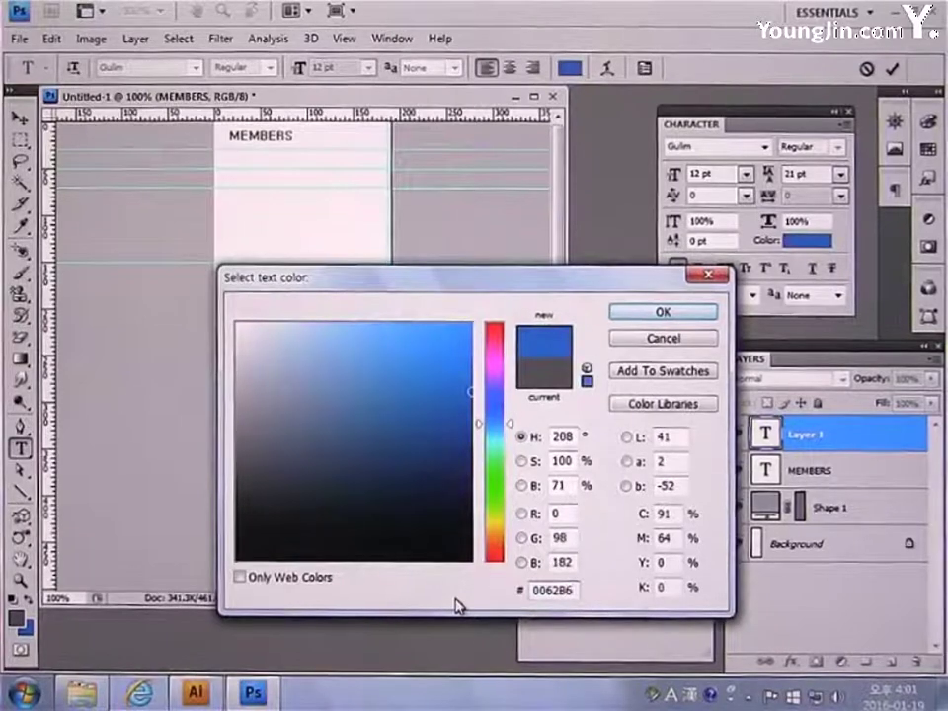
left_click(633, 314)
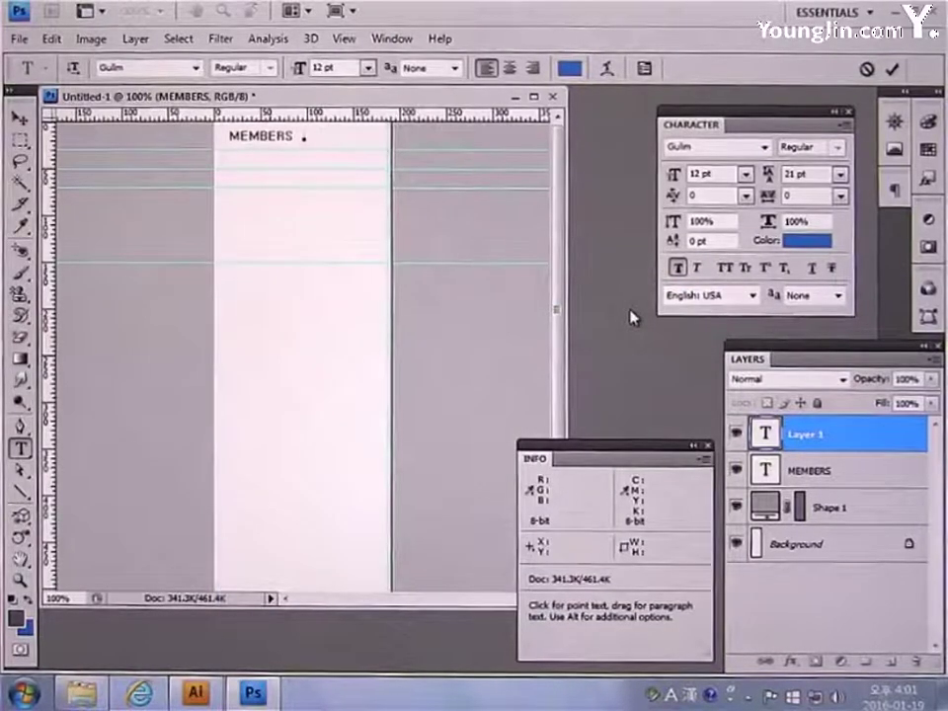
type("Login")
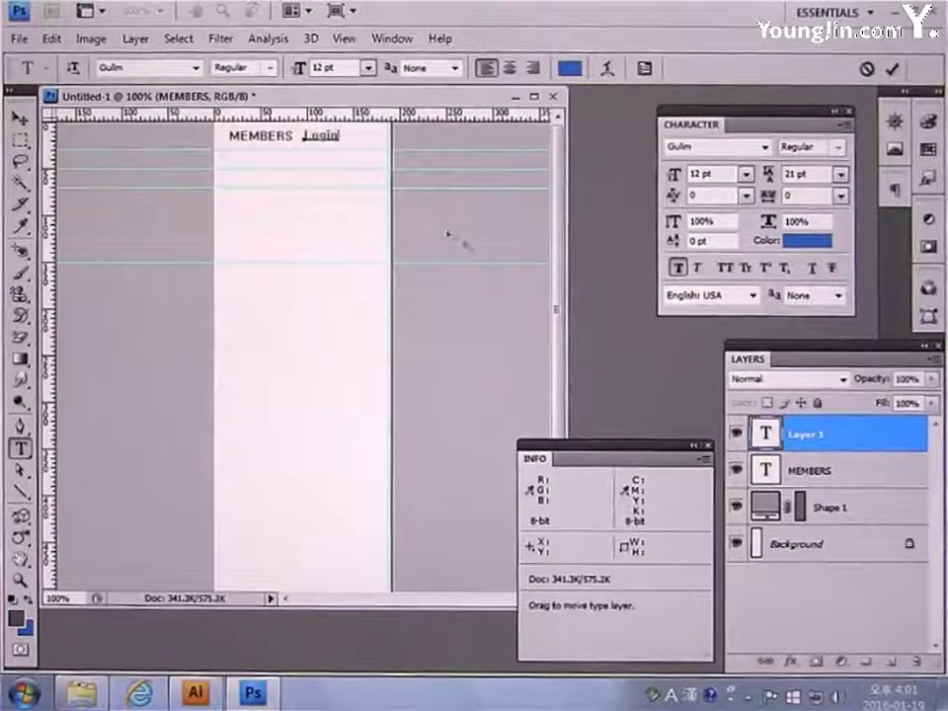
left_click(18, 117)
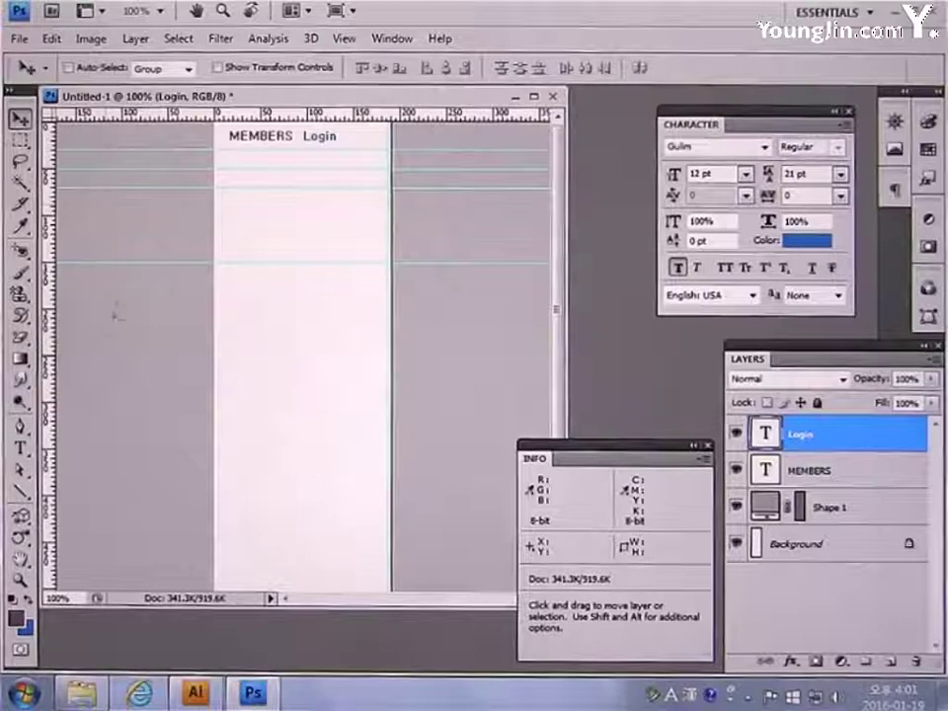
Start a text layer below "MEMBERS", set to 11 pt, color 686868 and faux bold off
left_click(20, 449)
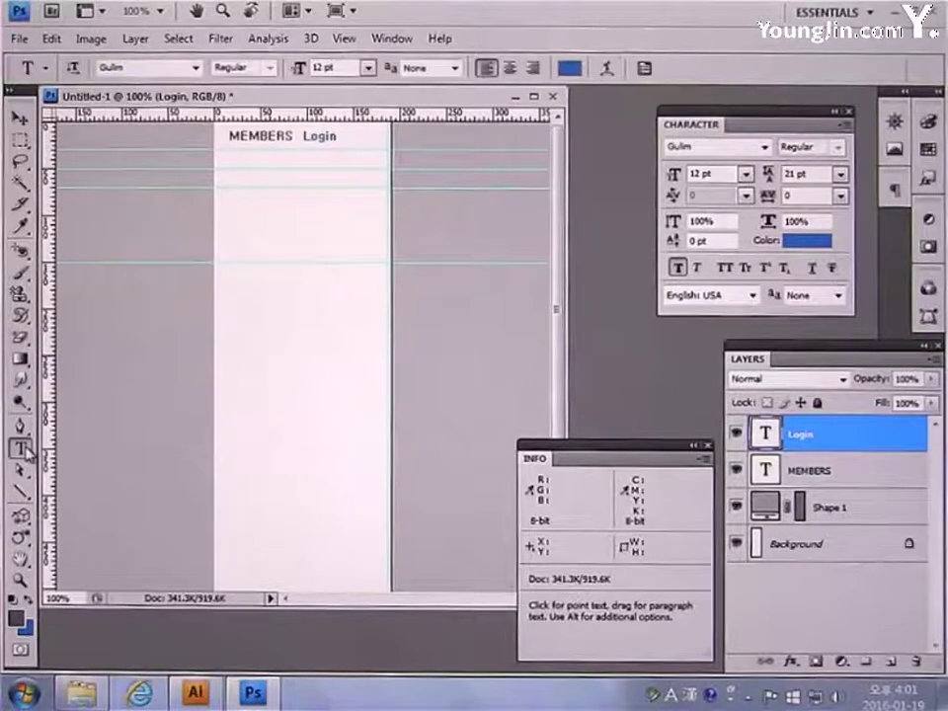
left_click(232, 161)
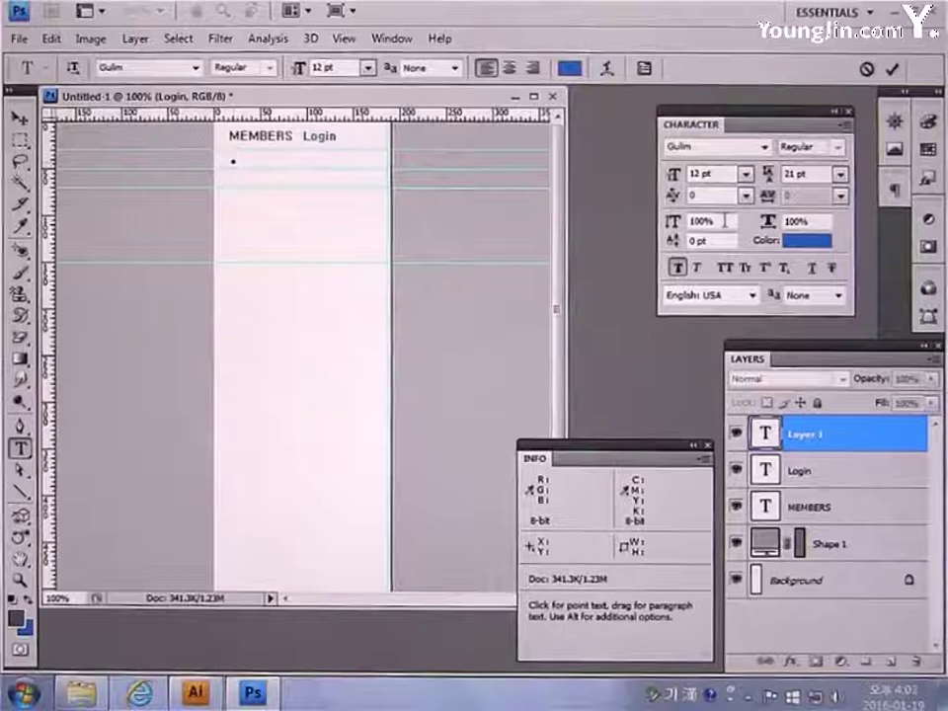
type("11")
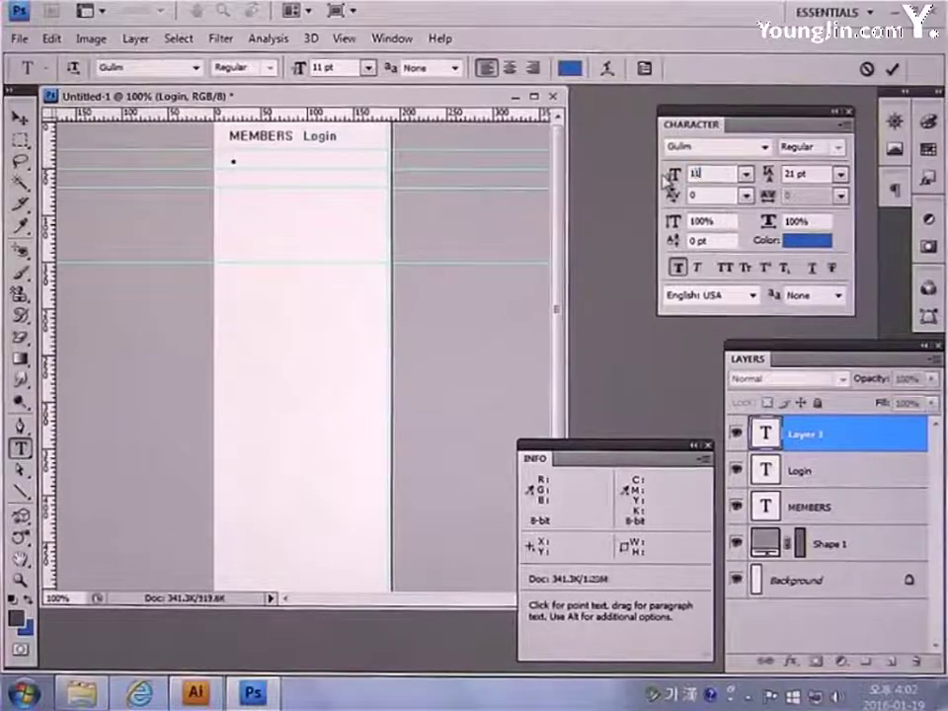
left_click(805, 240)
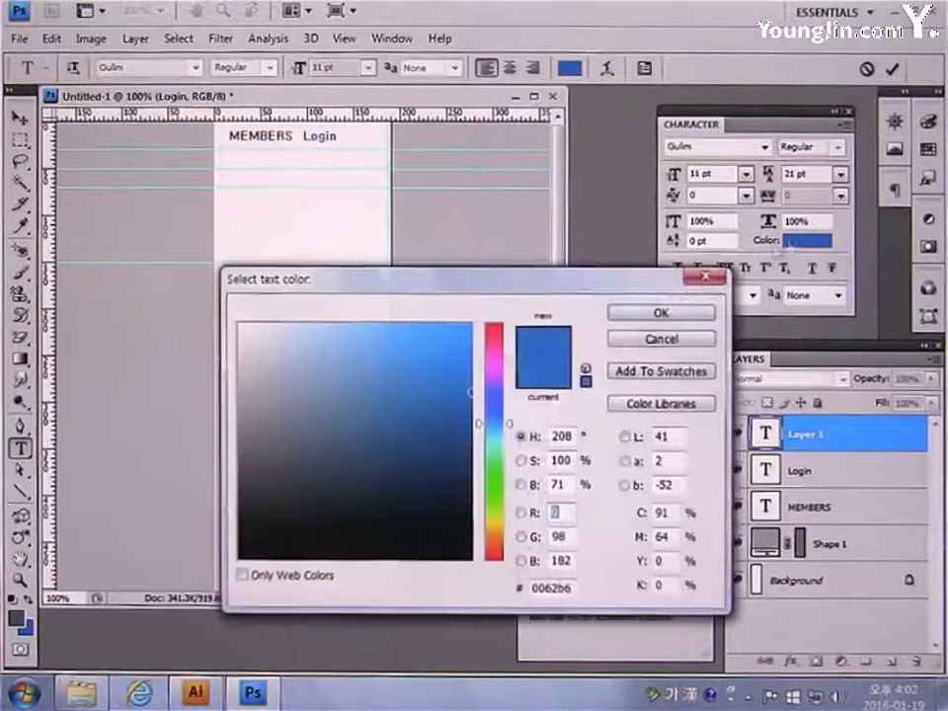
left_click_drag(572, 595, 491, 600)
type("6868")
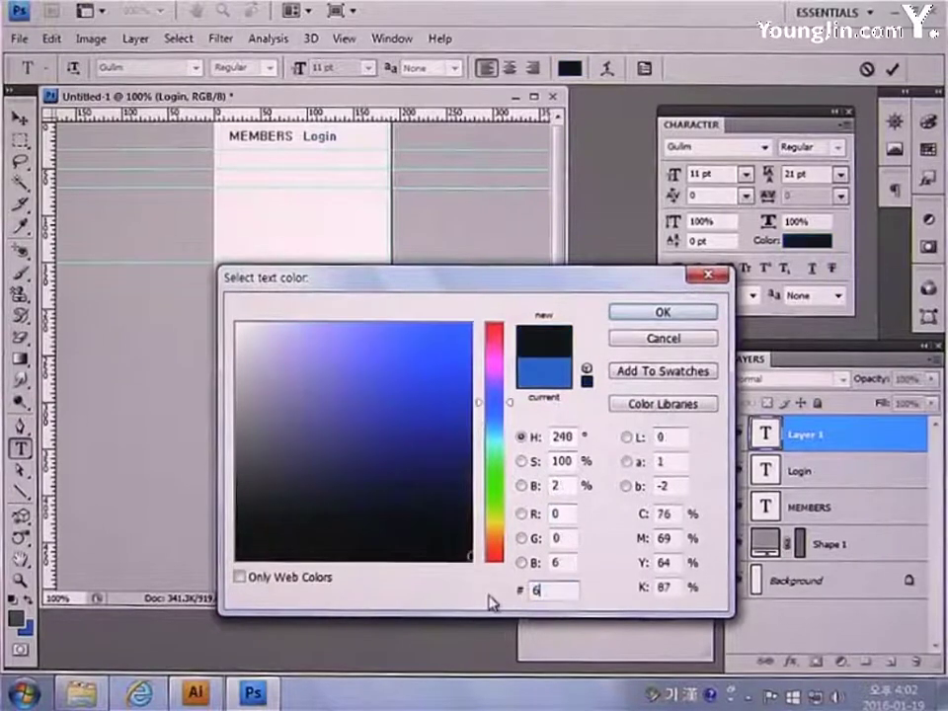
type("68")
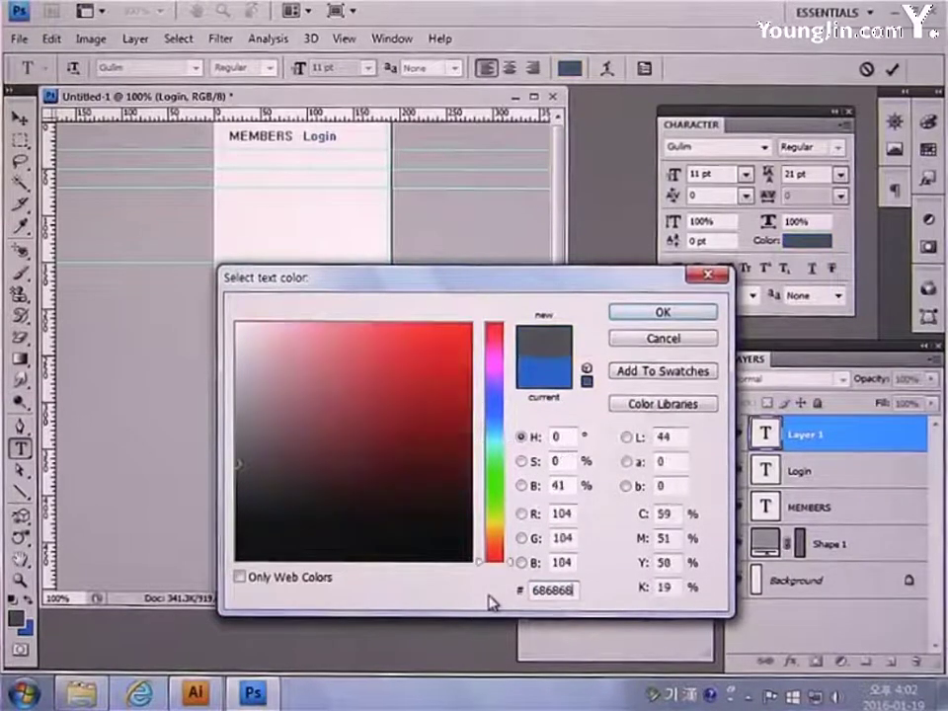
left_click(636, 313)
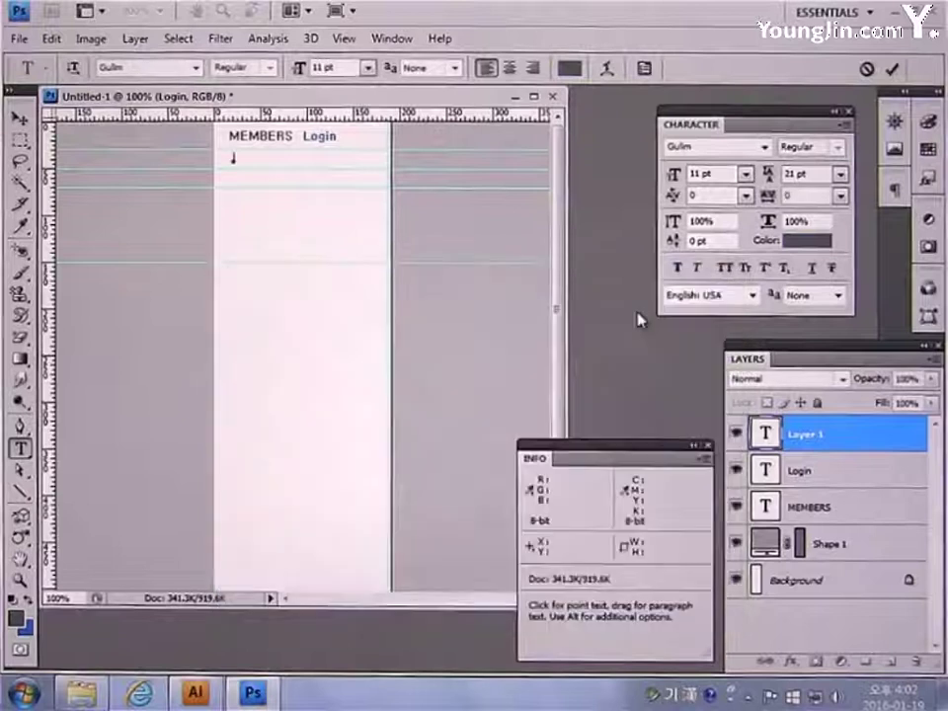
Enter "아이디", indented with leading spaces, and "비밀번호" on a second line, and commit the text layer
type("•")
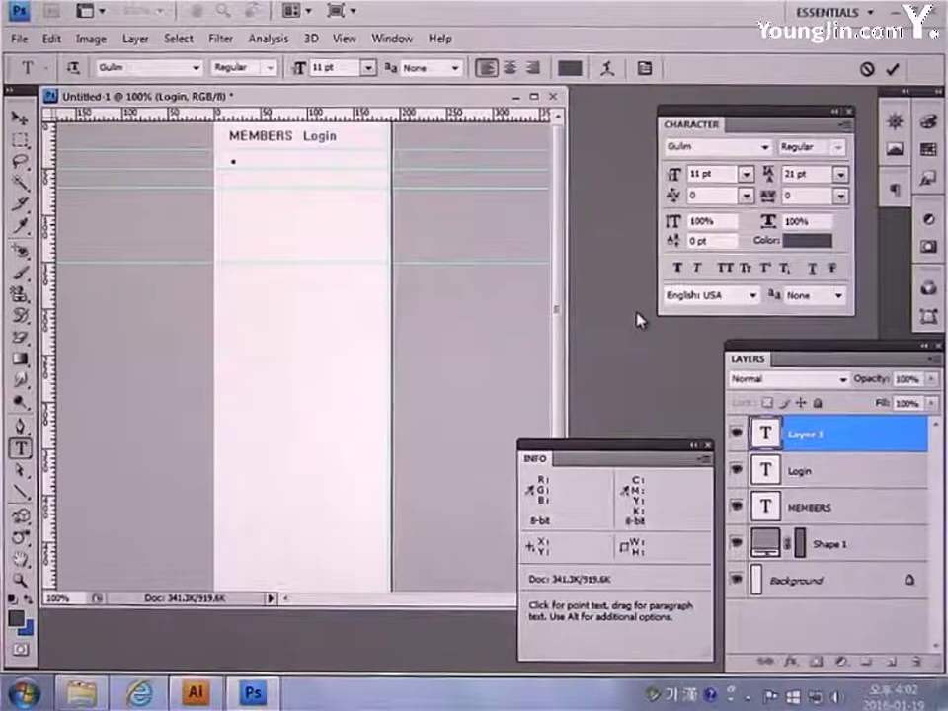
type("아")
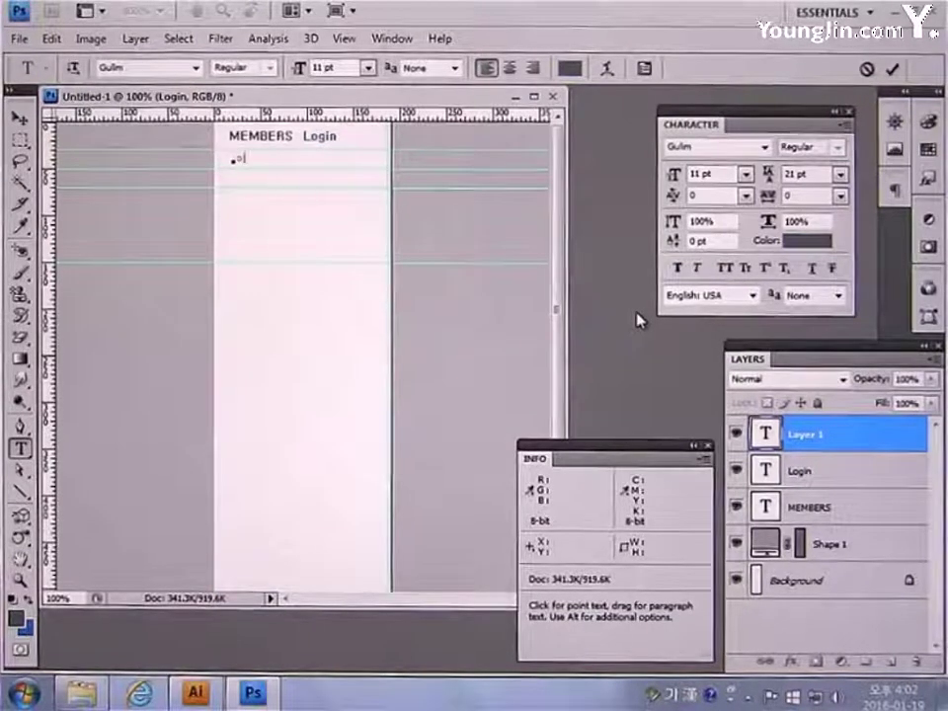
type("이디")
key("Return")
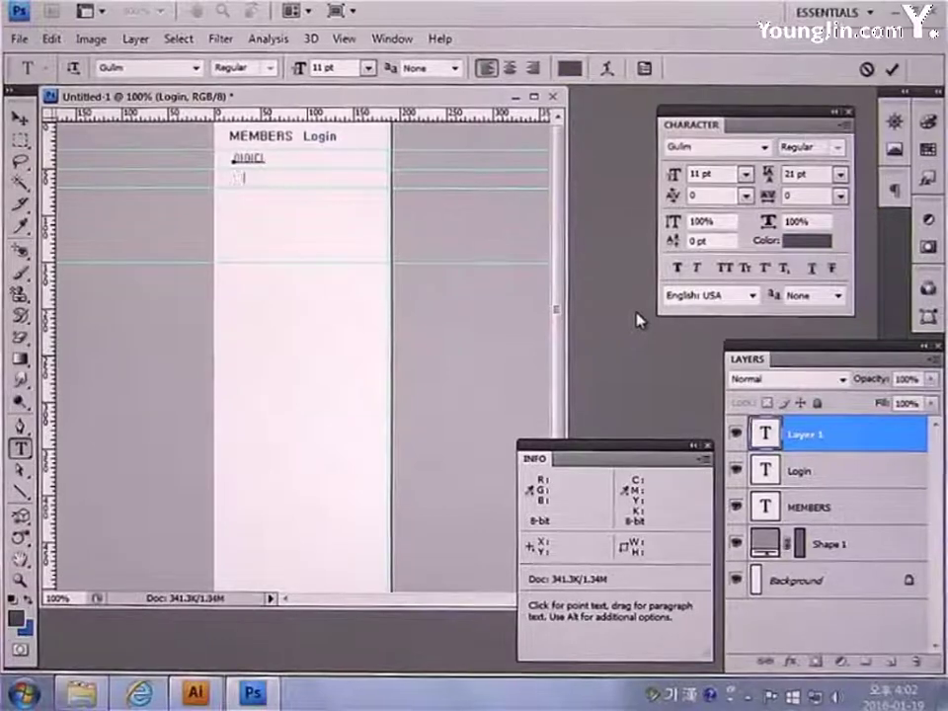
type("비밀번호")
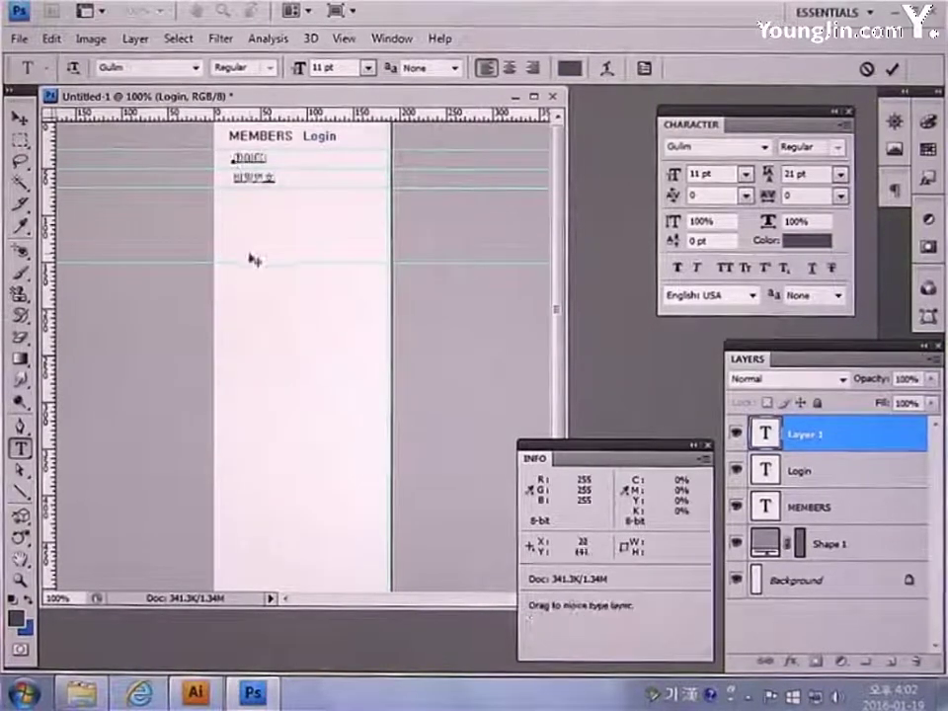
type("•")
key("ctrl+Return")
key("v")
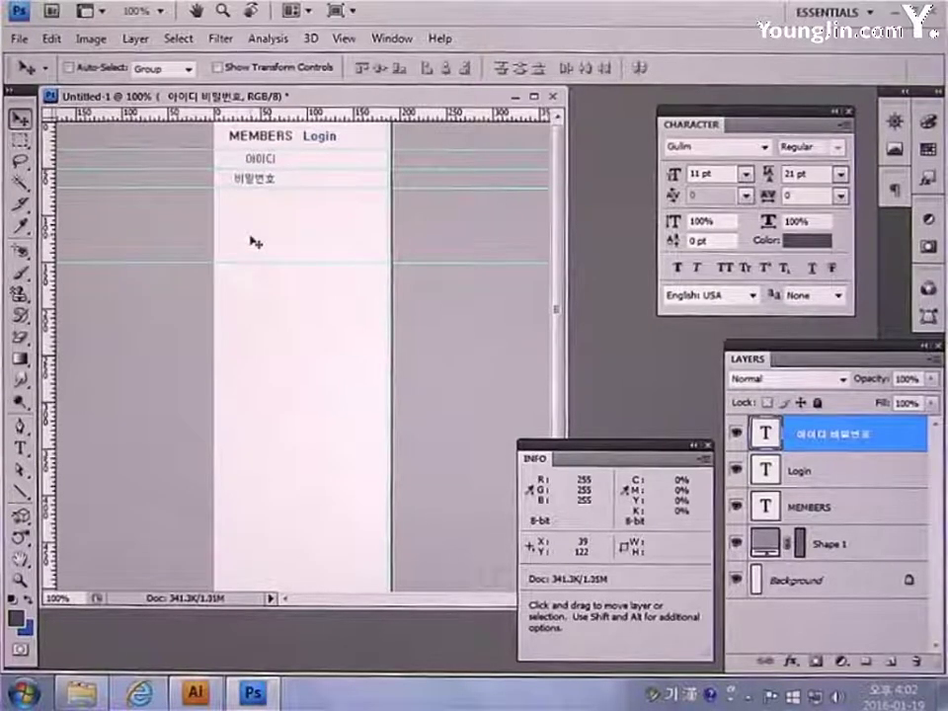
Set the foreground color to light gray A8A8A8
key("i")
left_click(16, 617)
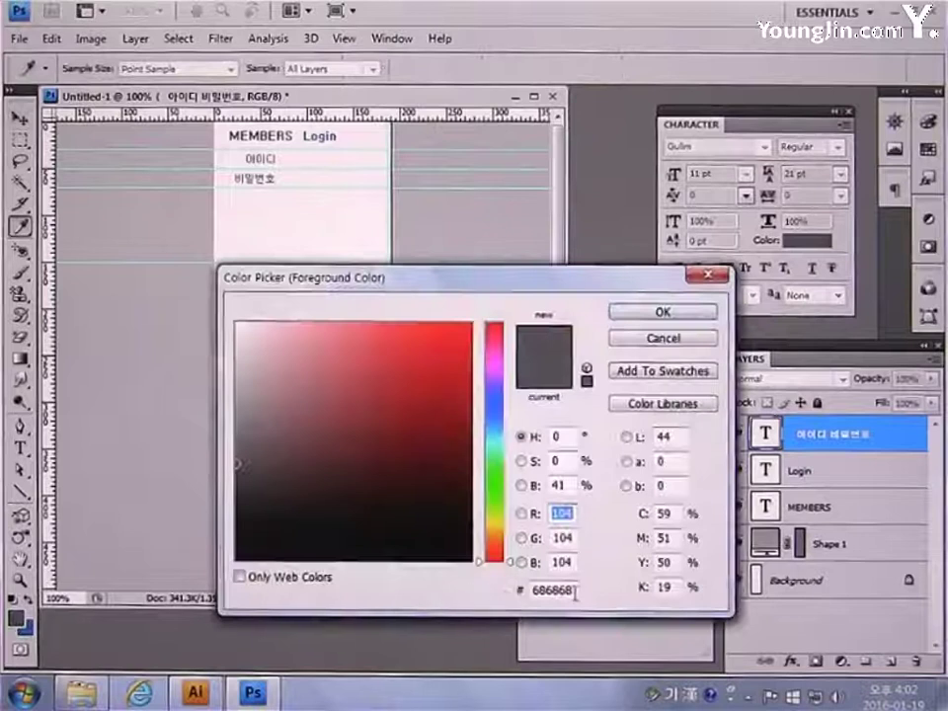
double_click(574, 592)
type("A8")
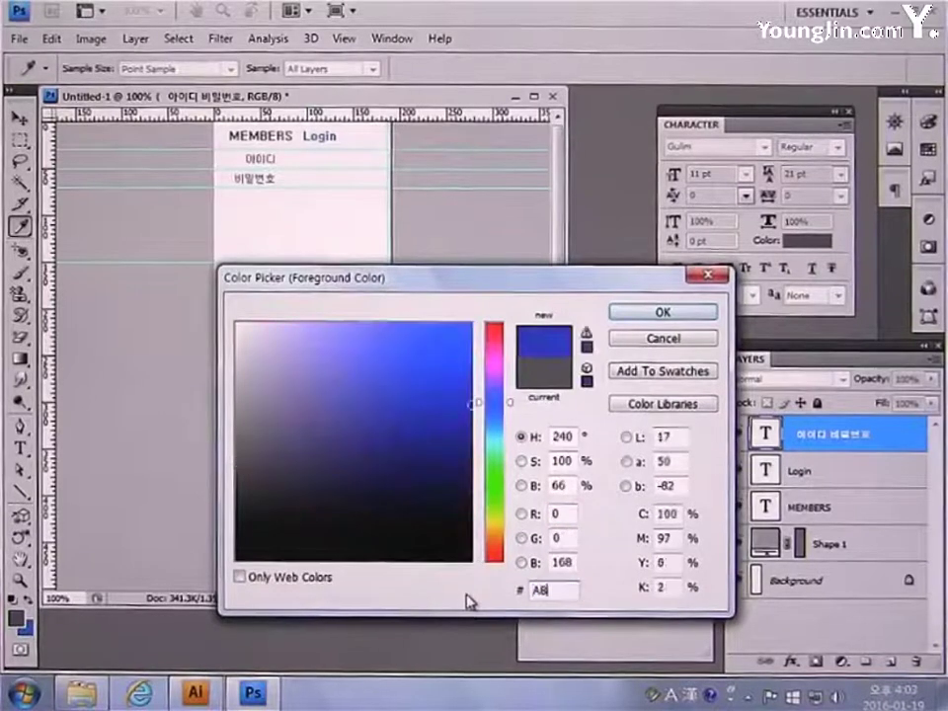
type("A8A8")
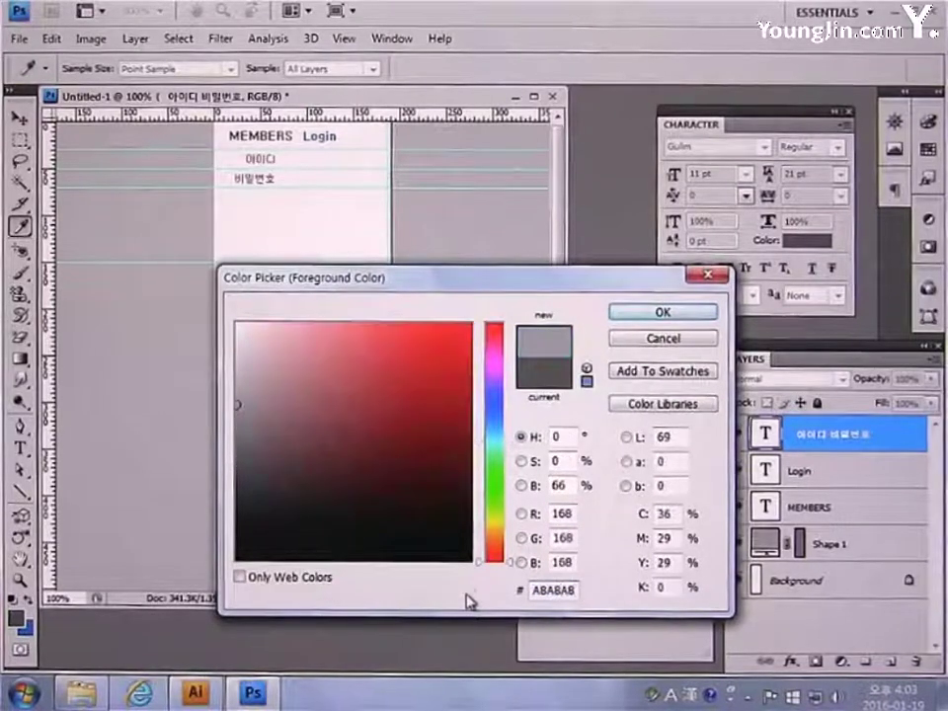
left_click(633, 312)
key("v")
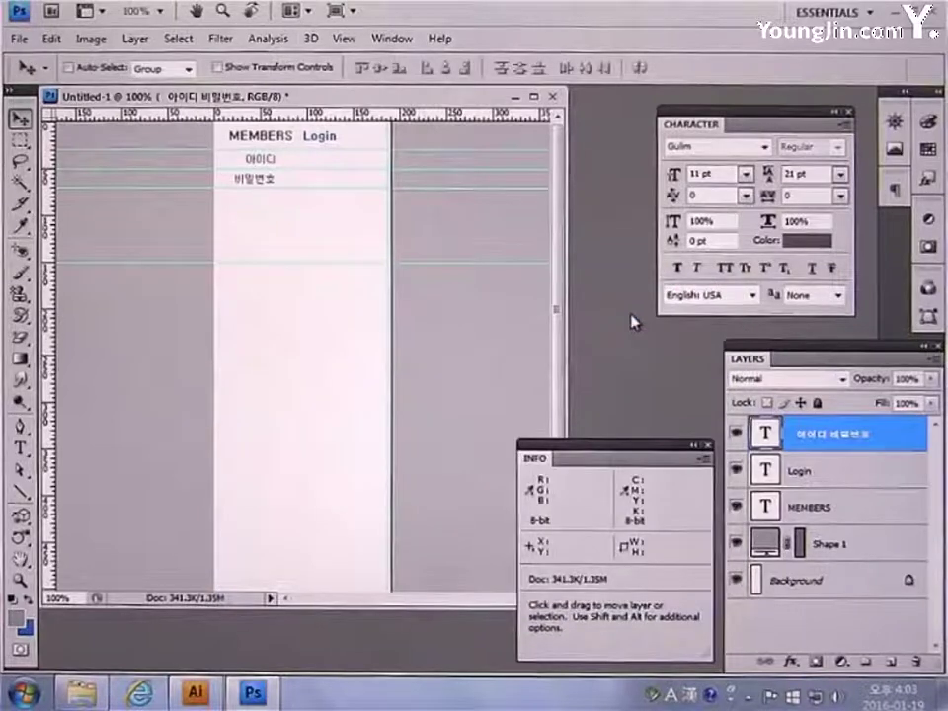
Draw two 1 px horizontal lines across the full page width, along the third and fourth horizontal guides
left_click(20, 490)
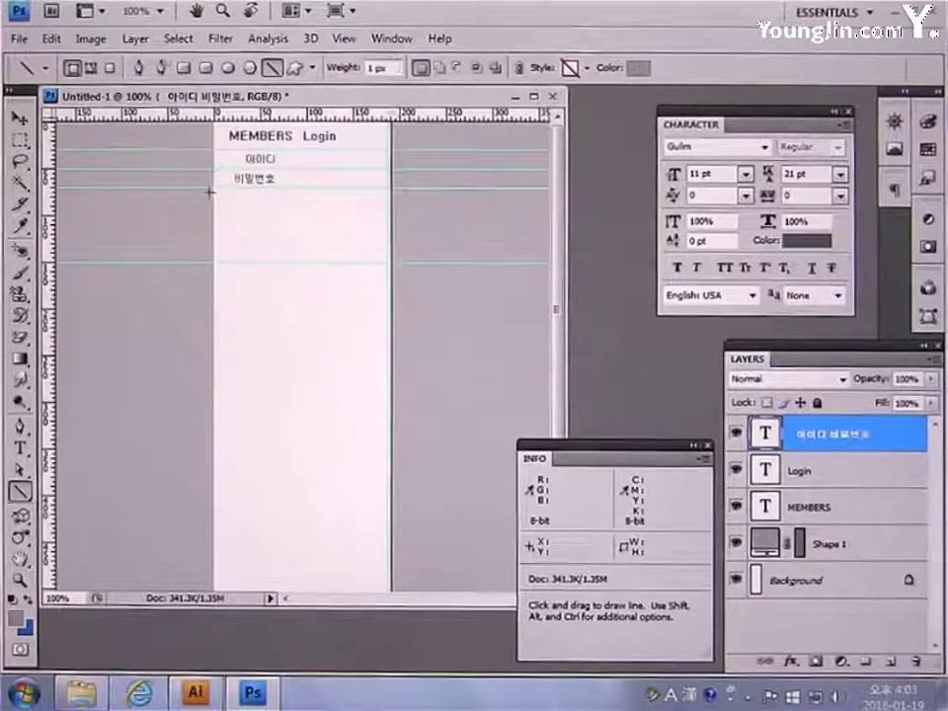
left_click_drag(210, 189, 396, 199)
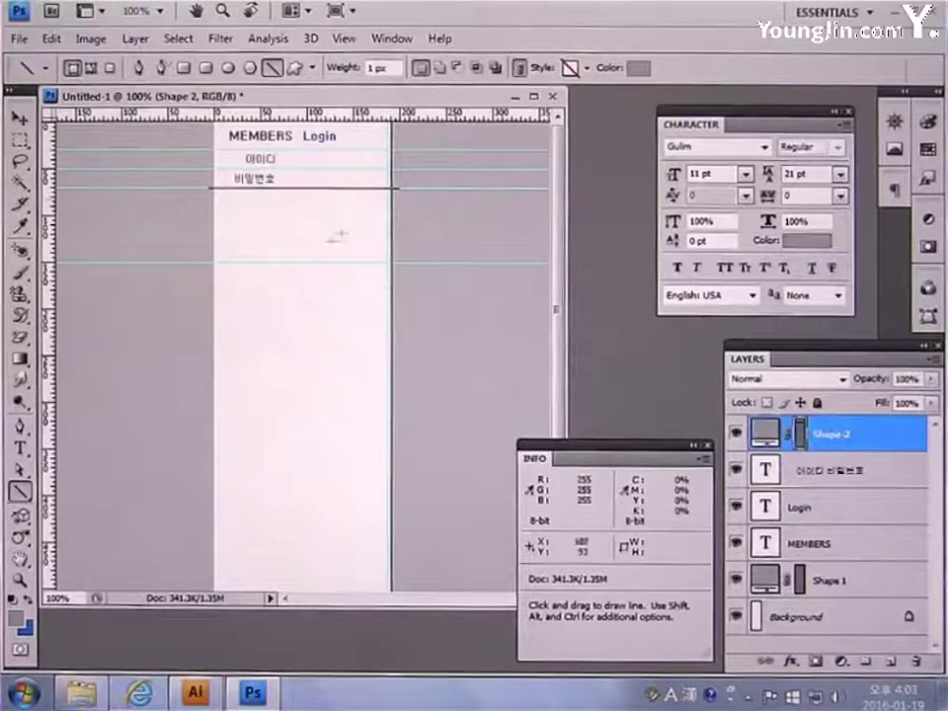
left_click_drag(210, 262, 396, 262)
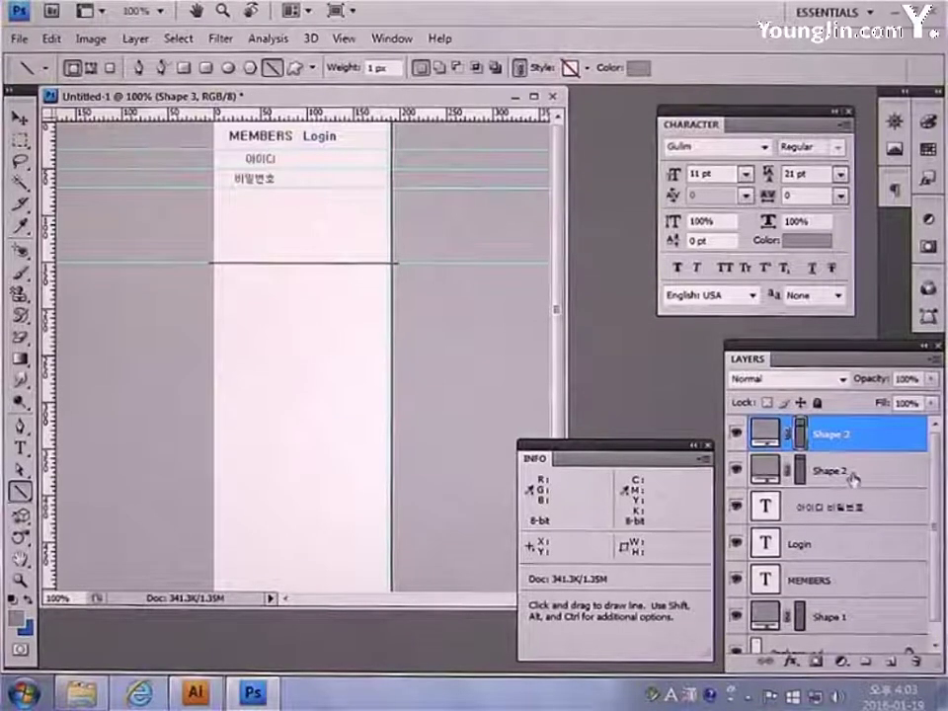
Nudge the line below "비밀번호" down about 6 px from its guide
left_click(853, 480)
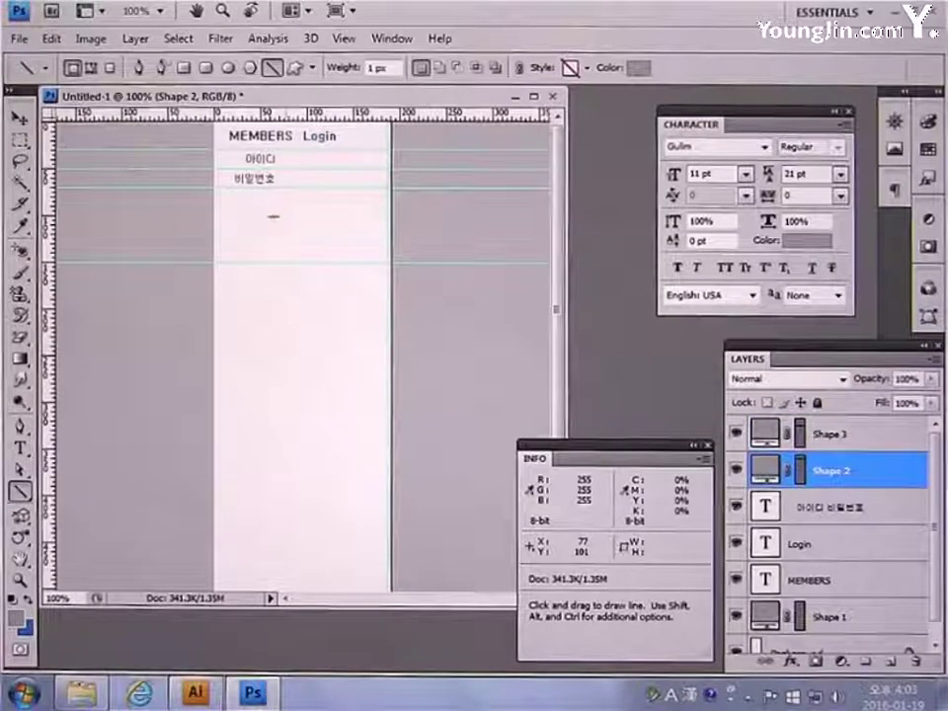
key("v")
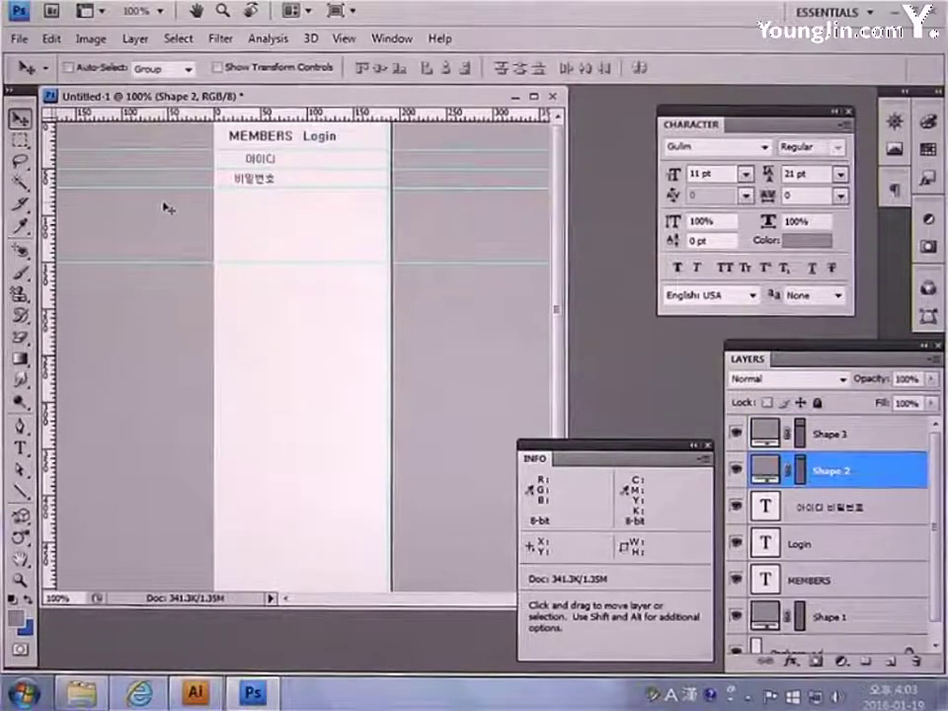
key("Down")
key("Down")
key("Down")
key("Down")
key("Down")
key("Down")
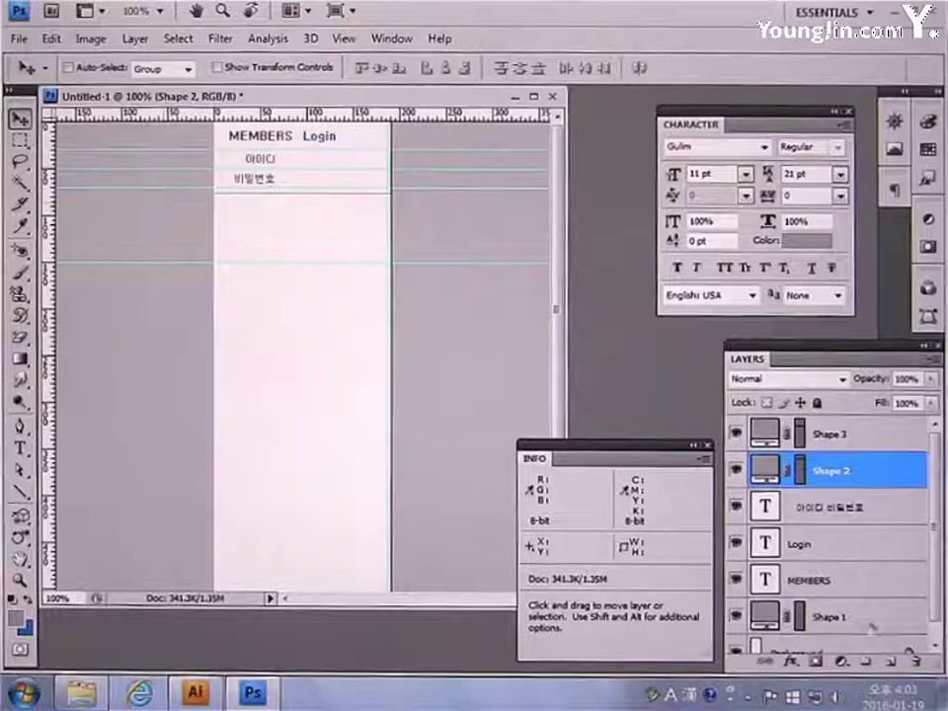
On a new layer, draw a pixel-filled rounded rectangle with 8 px radius, centered between the two gray lines
left_click(891, 661)
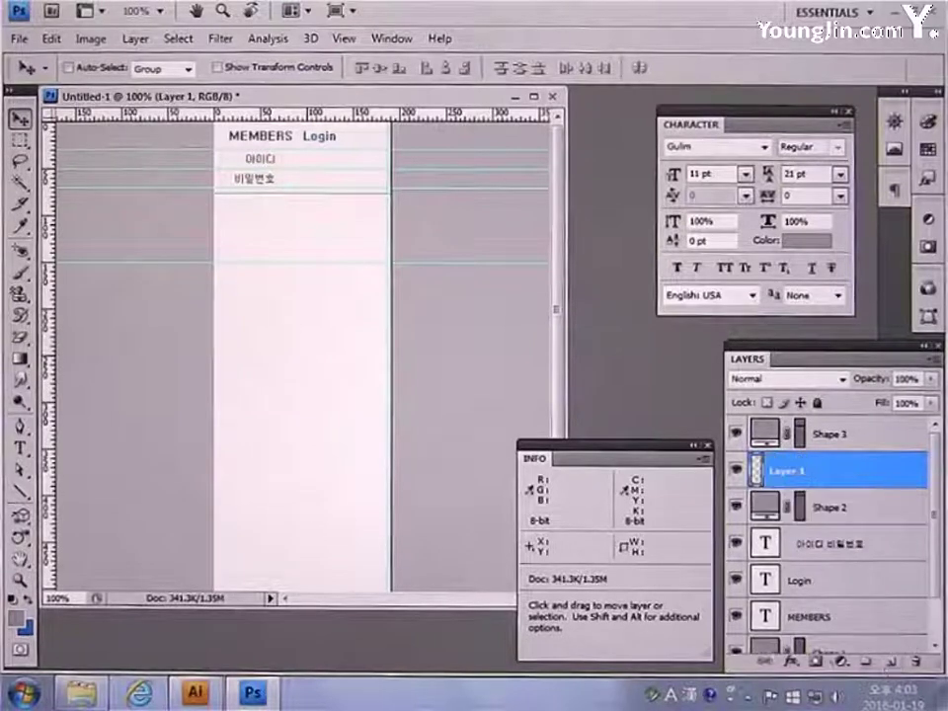
left_click_drag(21, 492, 117, 509)
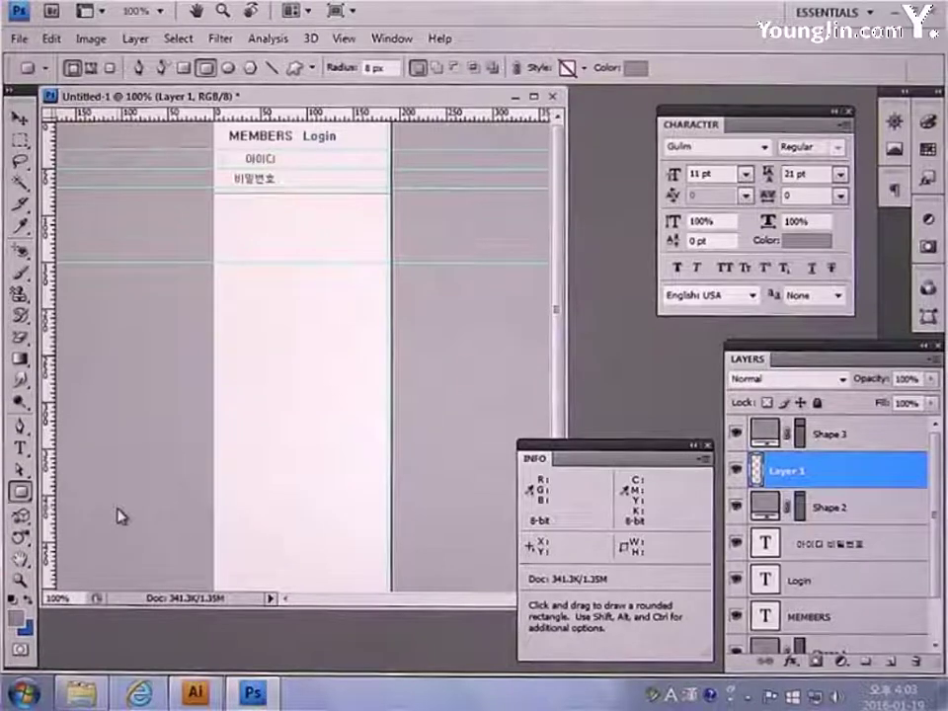
left_click(110, 68)
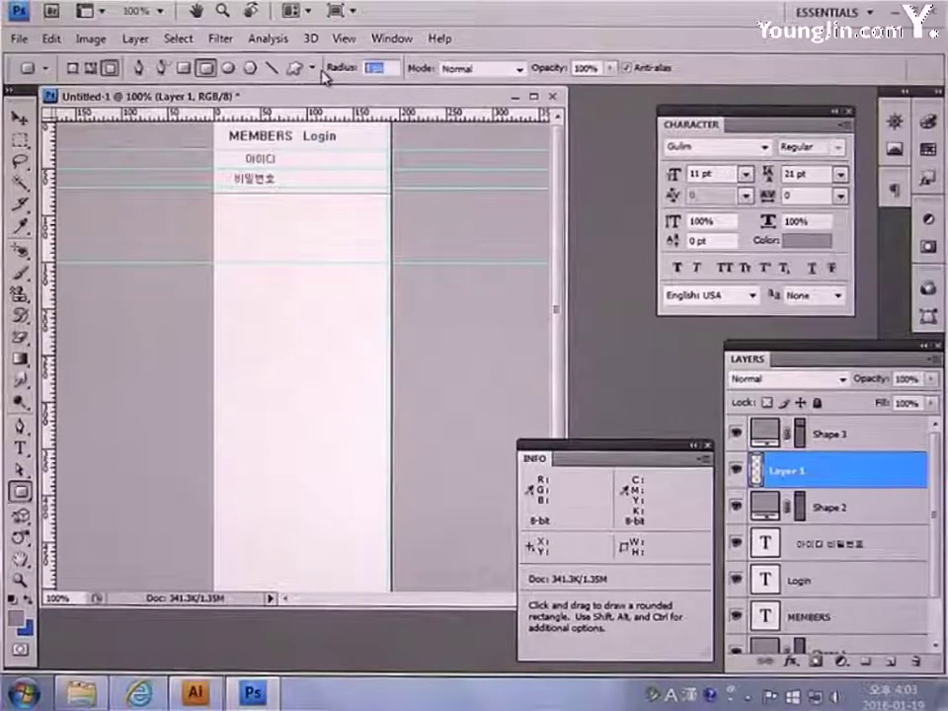
type("8")
key("Return")
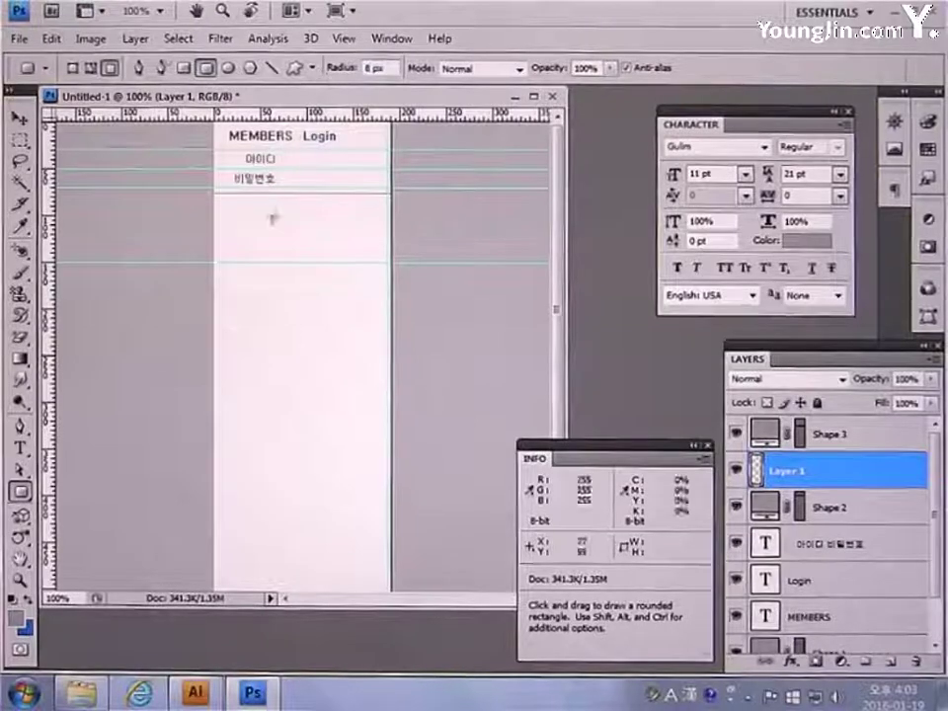
left_click_drag(248, 213, 353, 238)
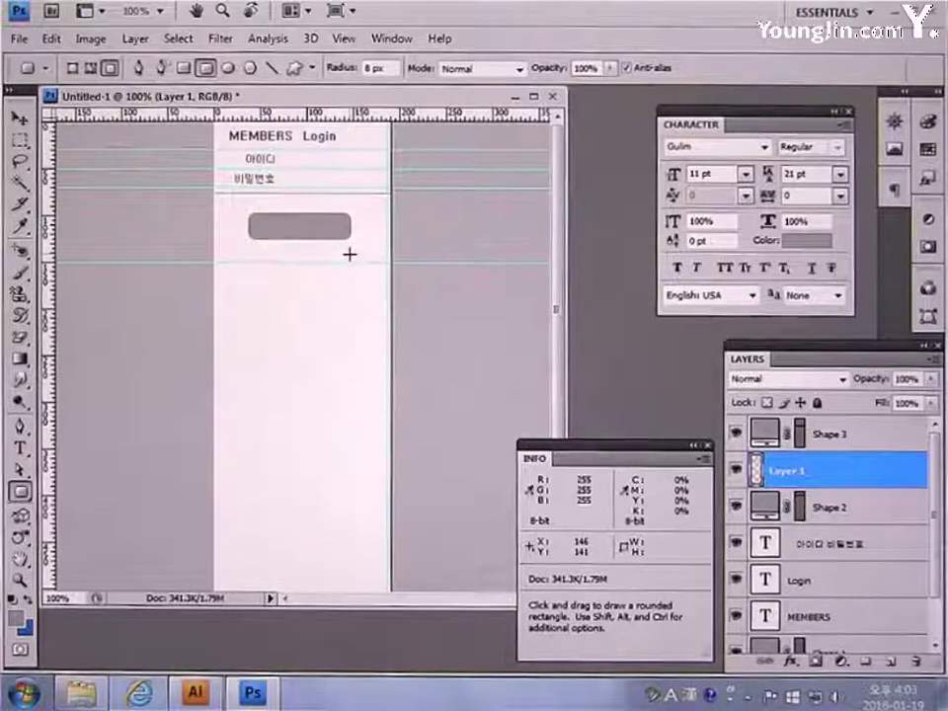
Nudge the rounded rectangle 2 px right and 1 px down, and lock its layer's transparent pixels
left_click(19, 117)
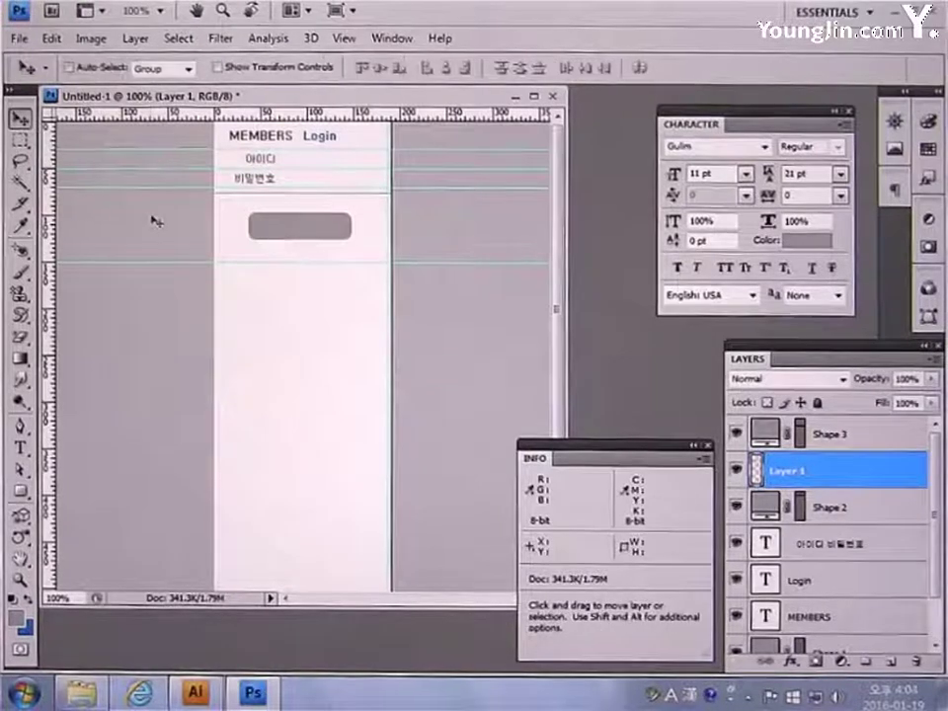
key("Right")
key("Right")
key("Down")
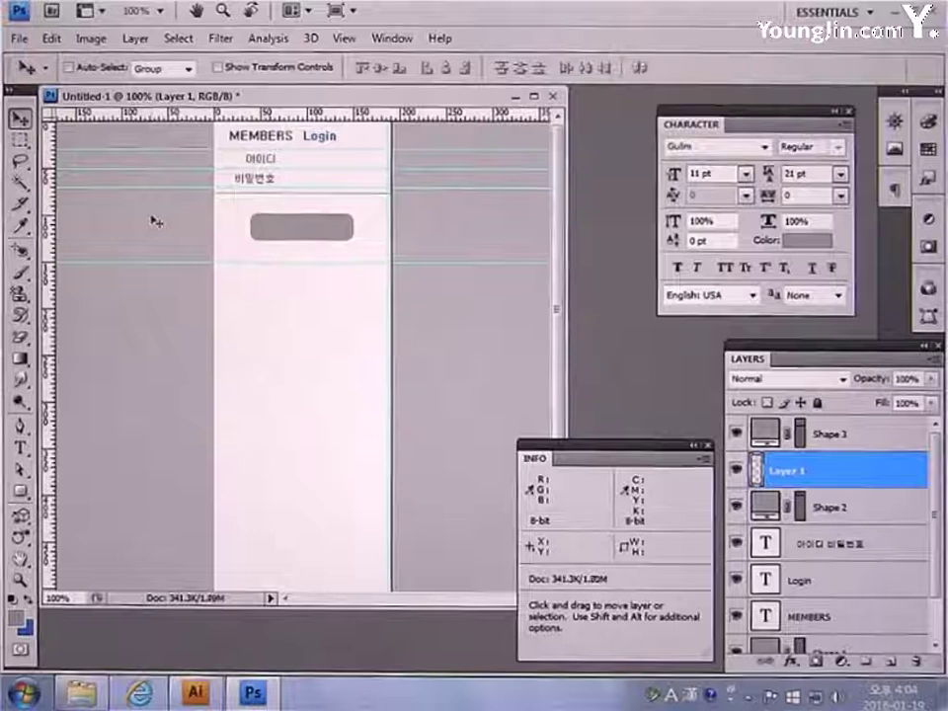
left_click(768, 401)
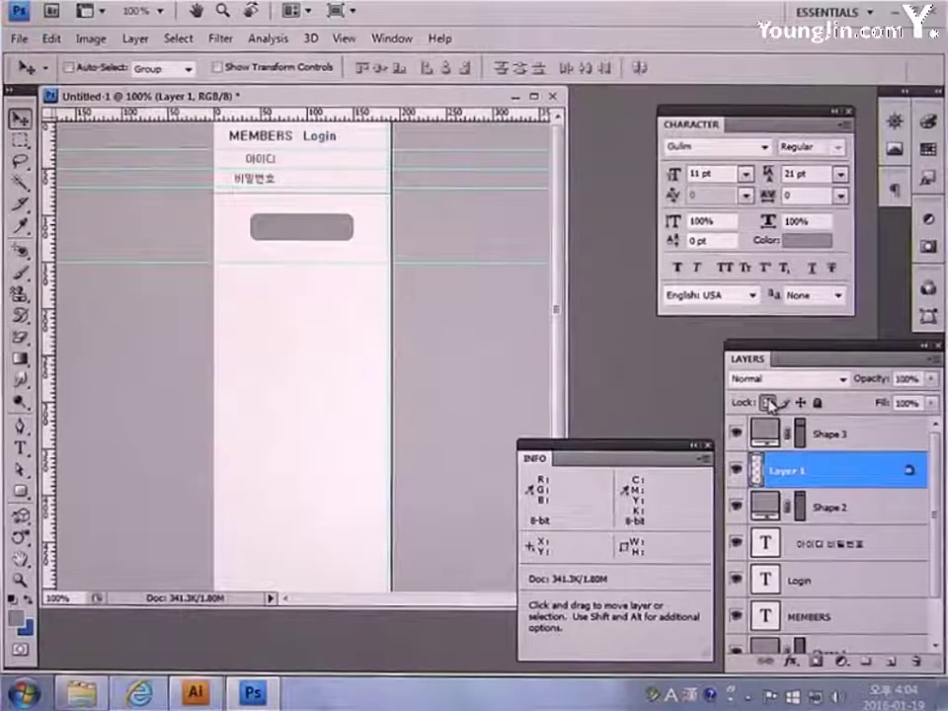
Set the foreground color to light blue 92BCDF
left_click(15, 618)
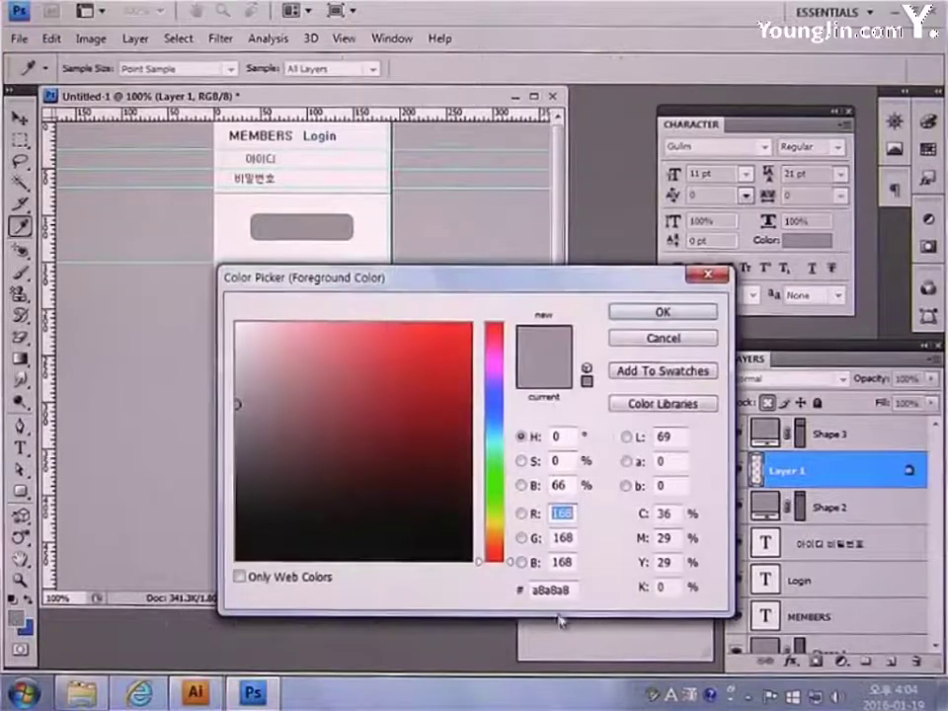
left_click(571, 590)
type("92")
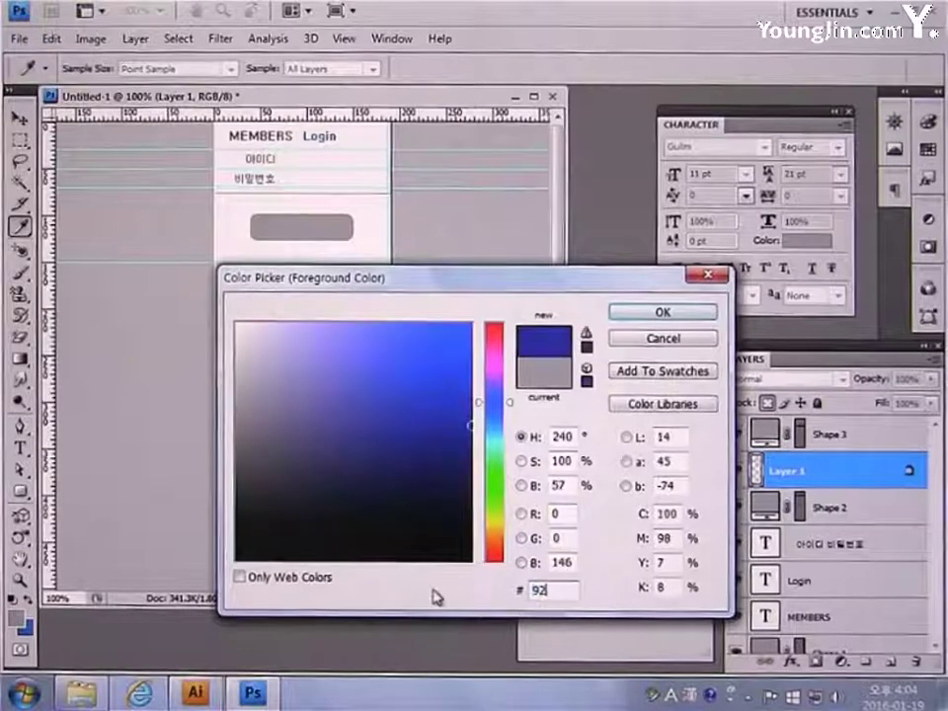
type("8CDF")
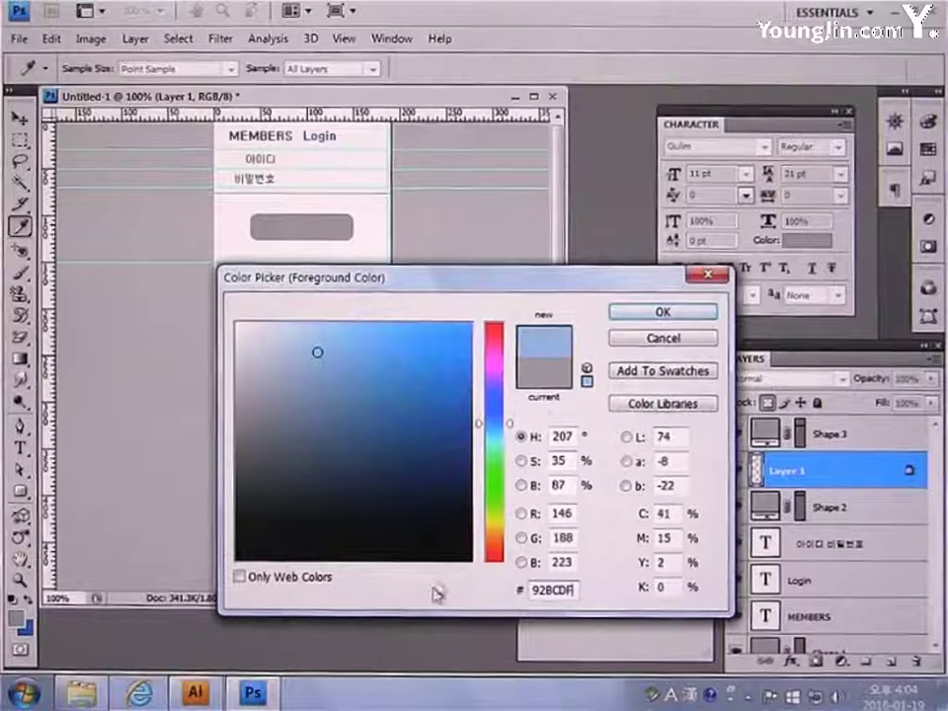
left_click(620, 326)
Set the background color to blue 0163B6
left_click(26, 628)
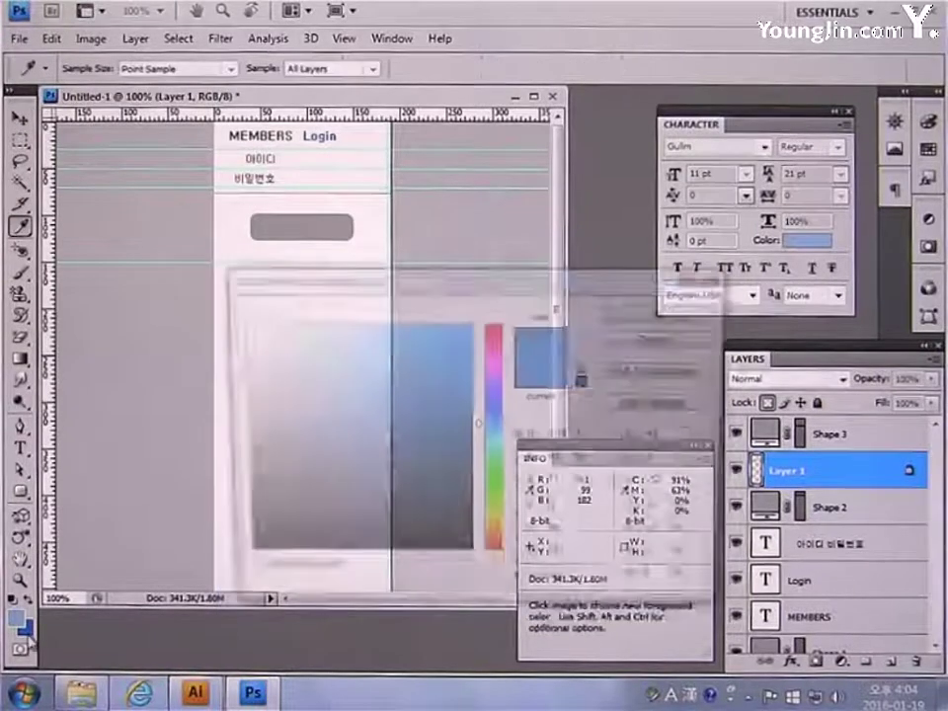
left_click(576, 590)
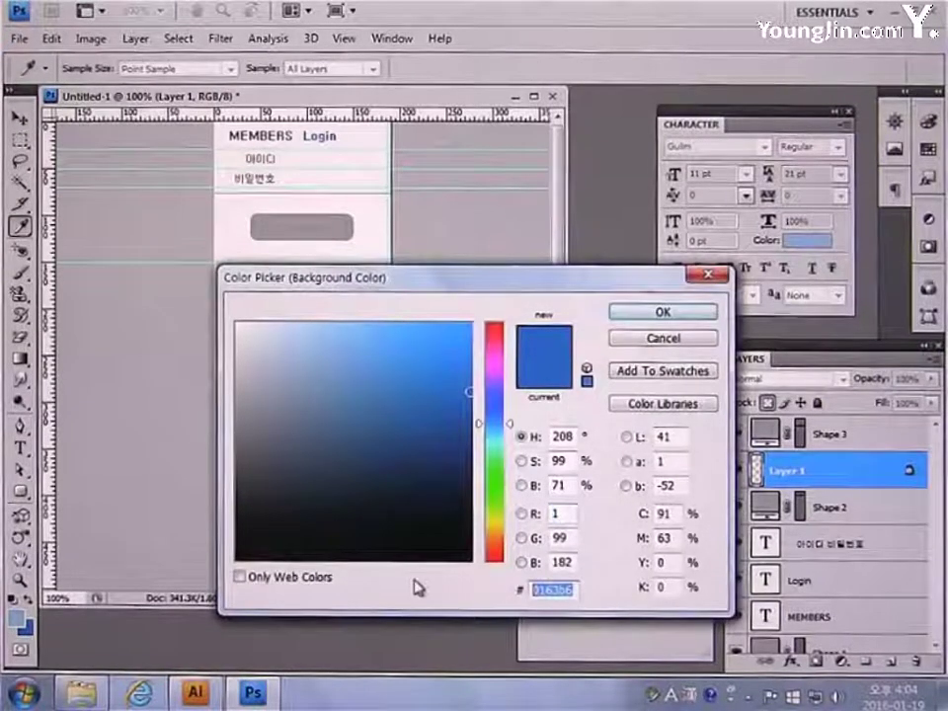
type("016386")
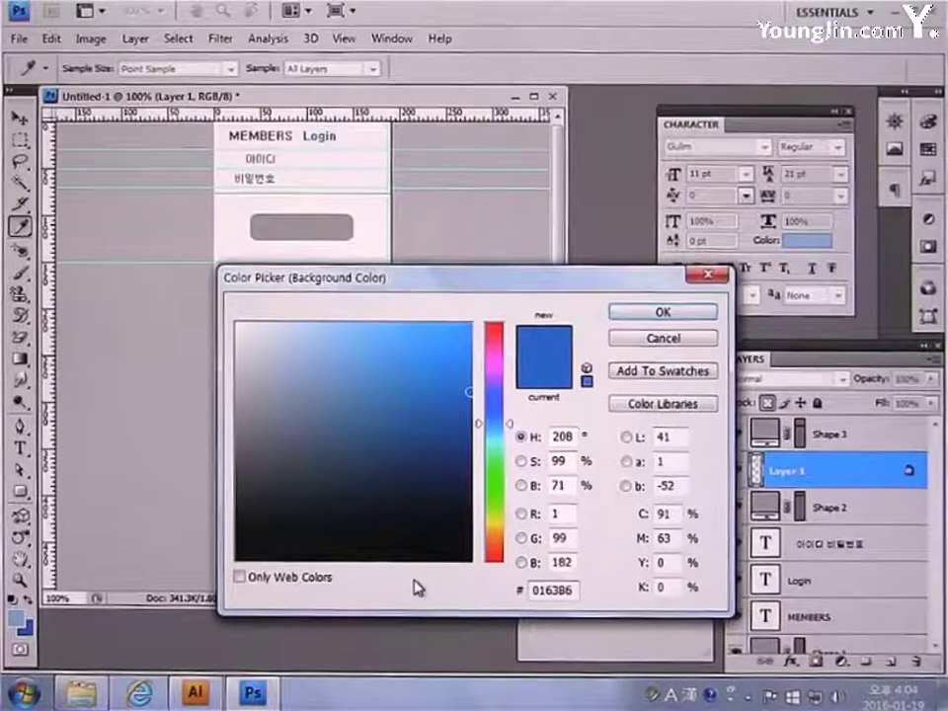
key("Return")
key("v")
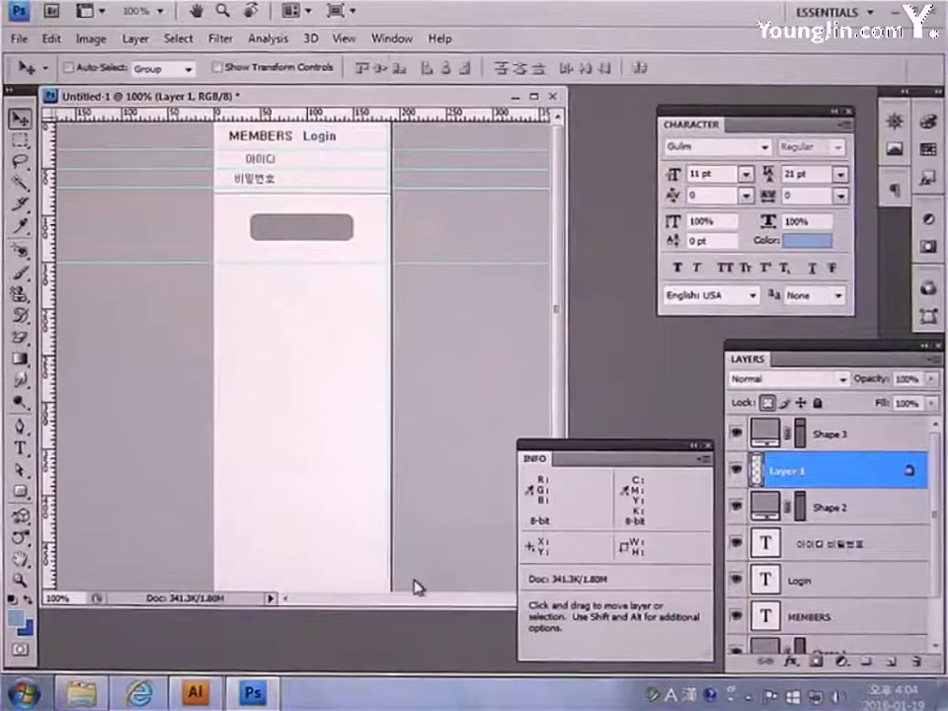
Fill the rounded rectangle with a vertical linear gradient from light blue down to dark blue, and move its layer above Shape 3
left_click(21, 359)
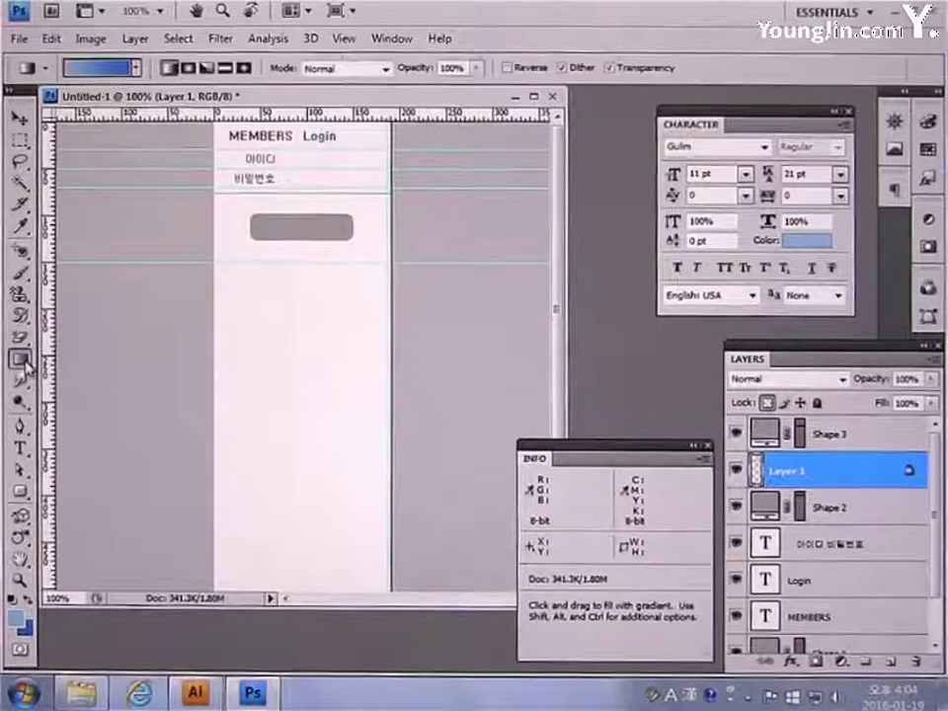
left_click(137, 67)
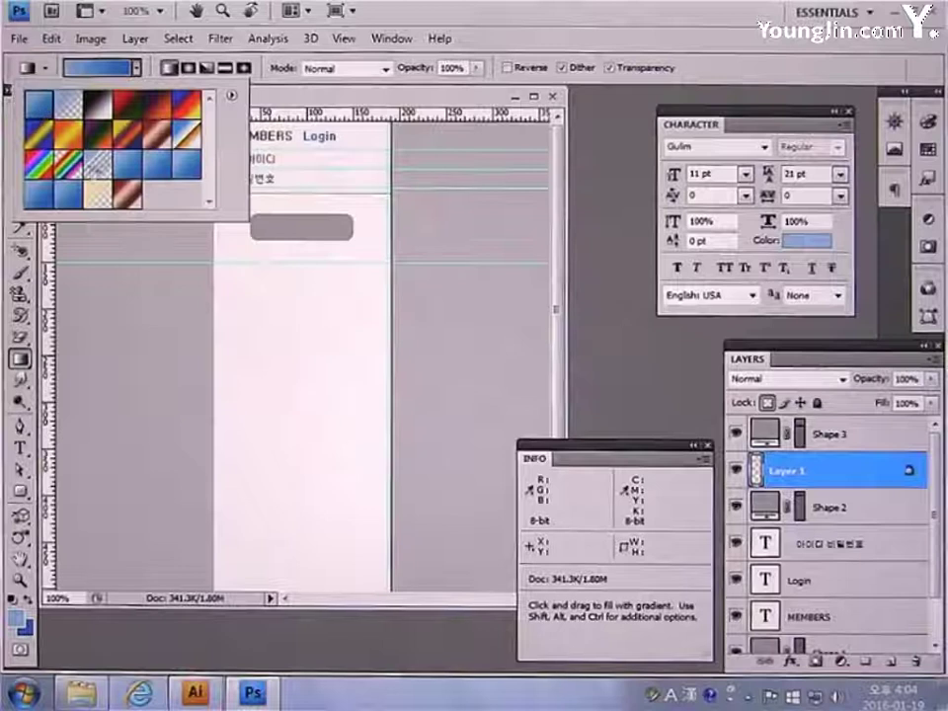
left_click_drag(299, 216, 302, 235)
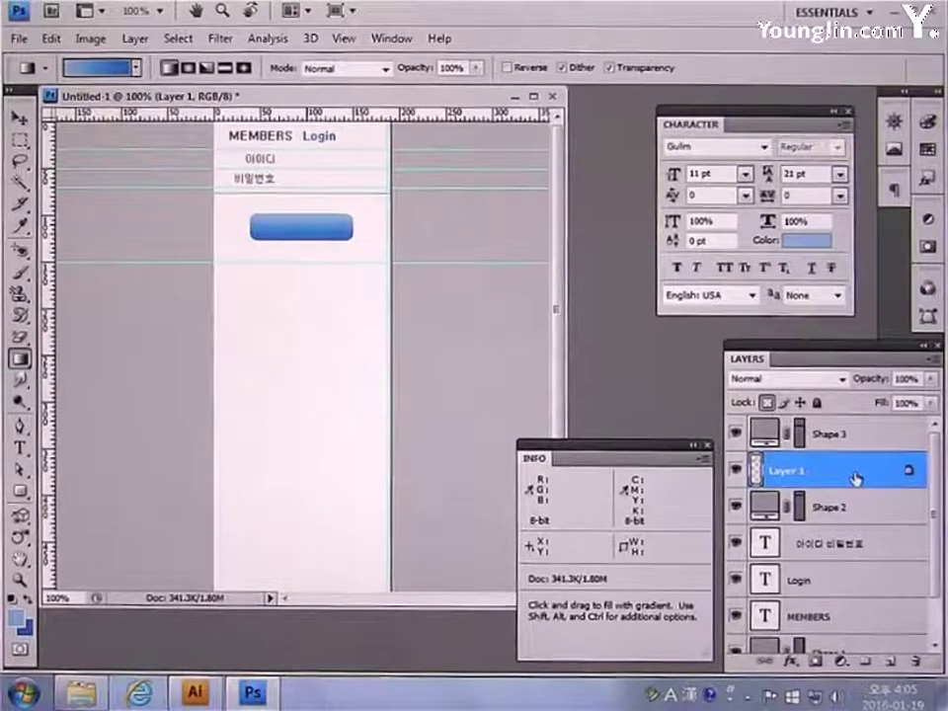
left_click_drag(854, 479, 855, 435)
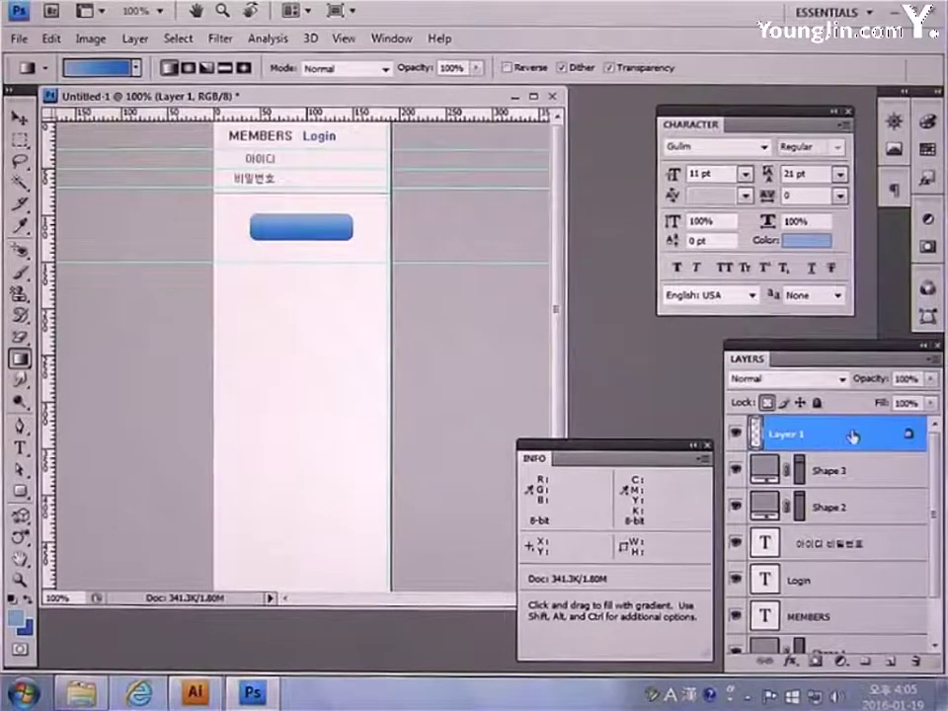
Add a Stroke layer style to the rounded button with size 2 px, position Inside and 70% opacity
double_click(853, 436)
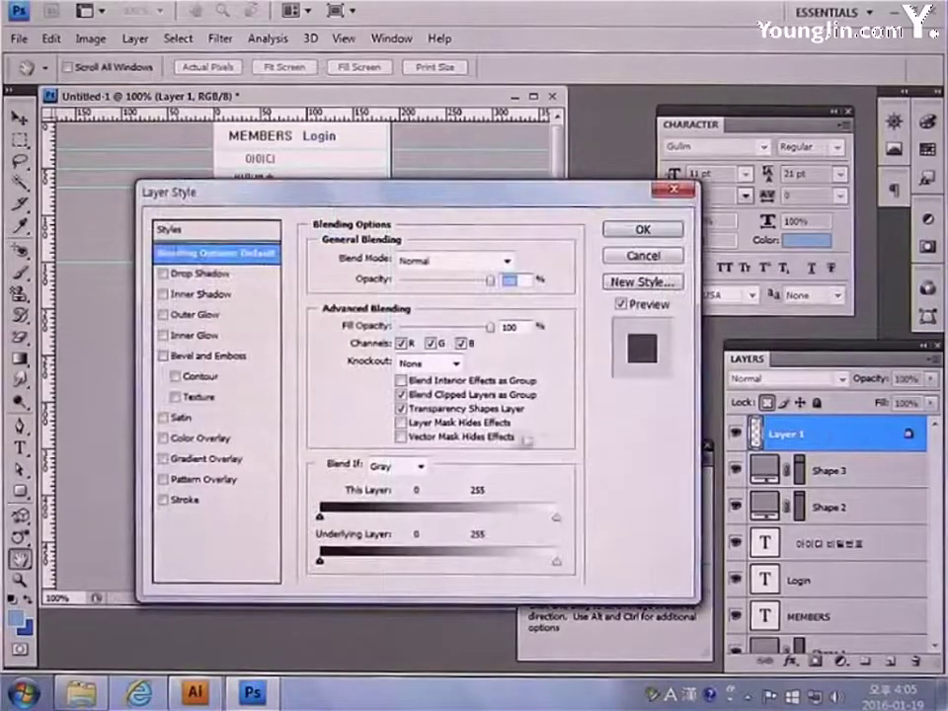
left_click(186, 501)
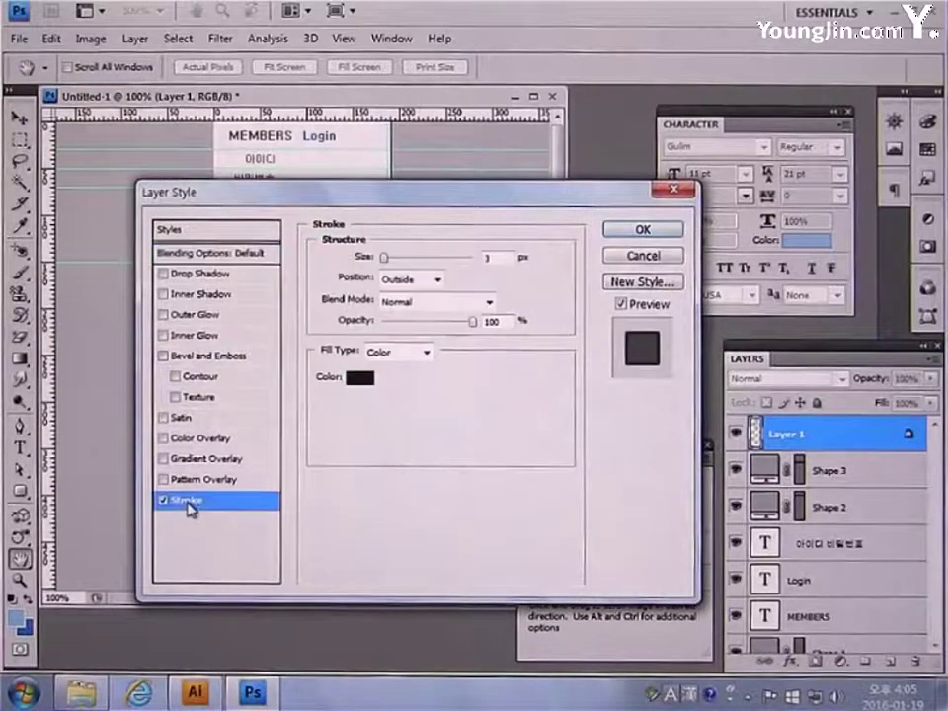
double_click(491, 256)
type("2")
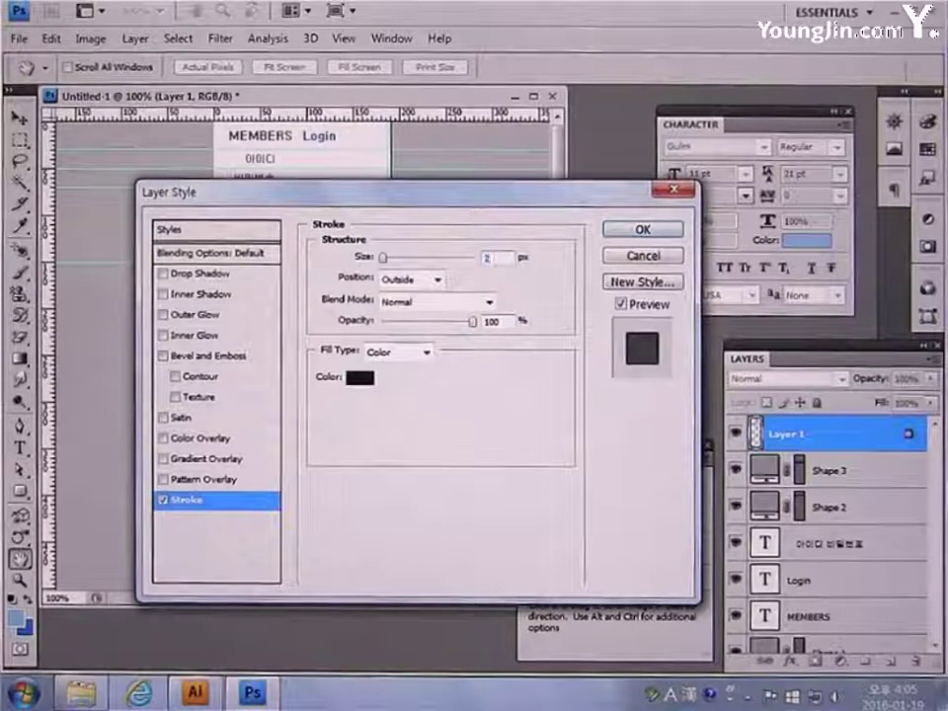
left_click(427, 281)
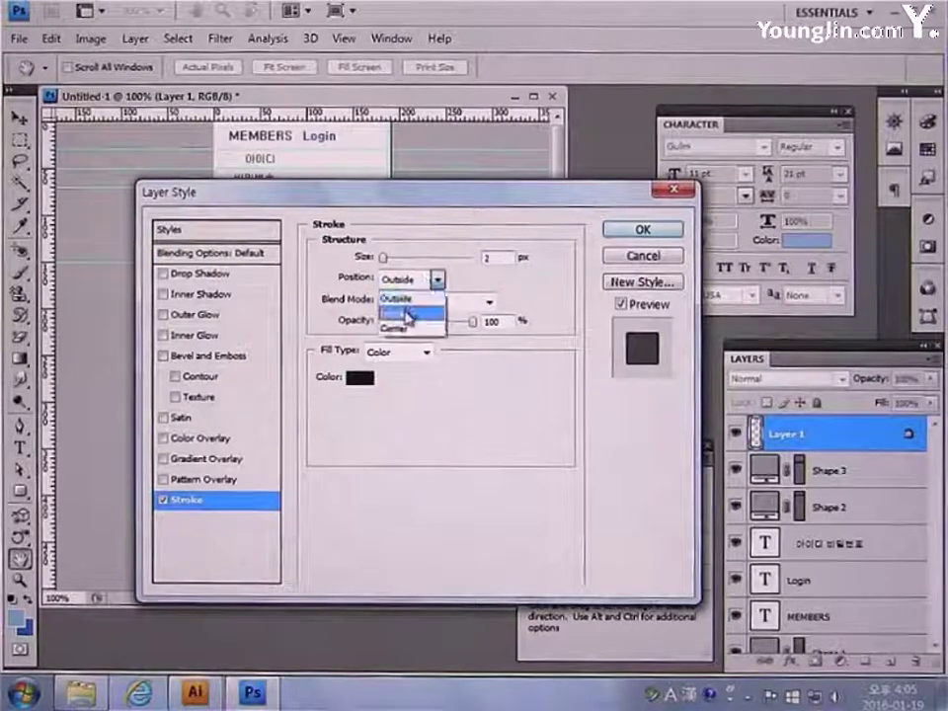
left_click(425, 314)
left_click(504, 324)
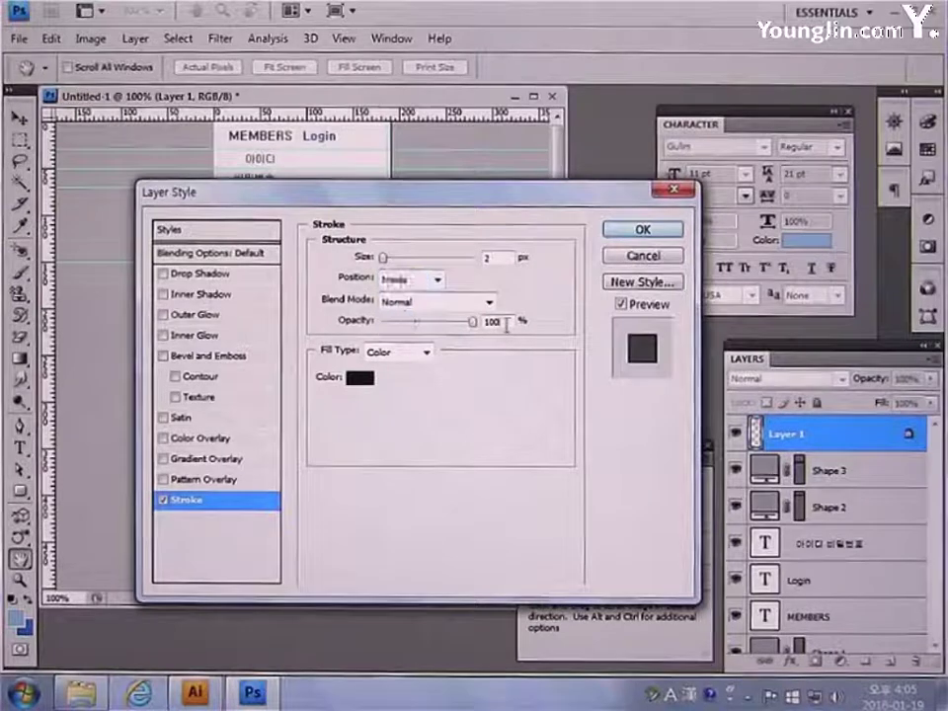
type("75")
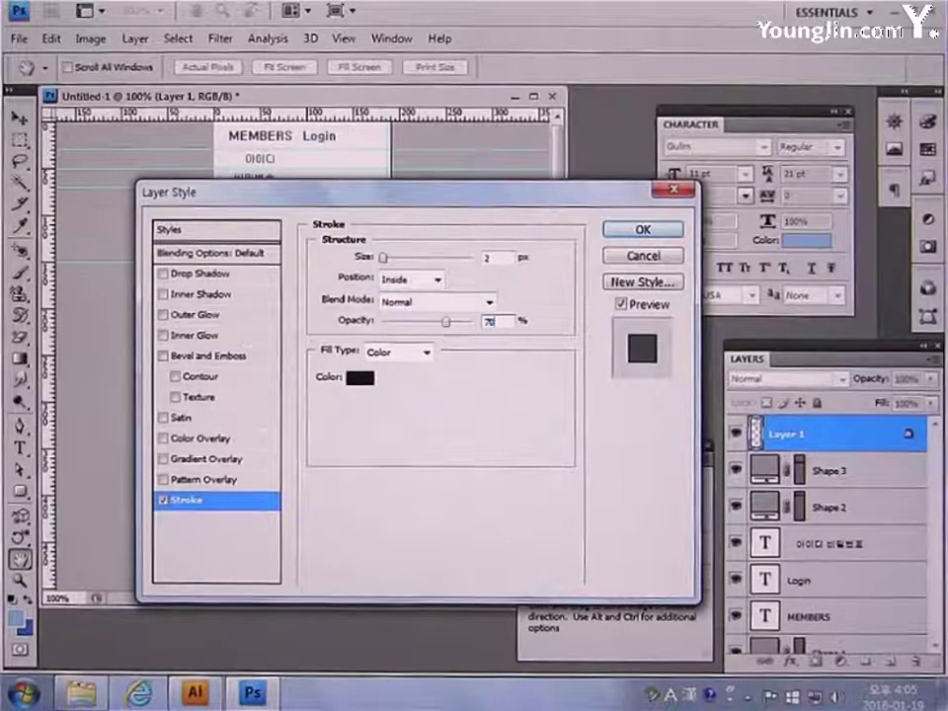
Set the button's stroke color to 0163B6 and apply the layer style
left_click(359, 377)
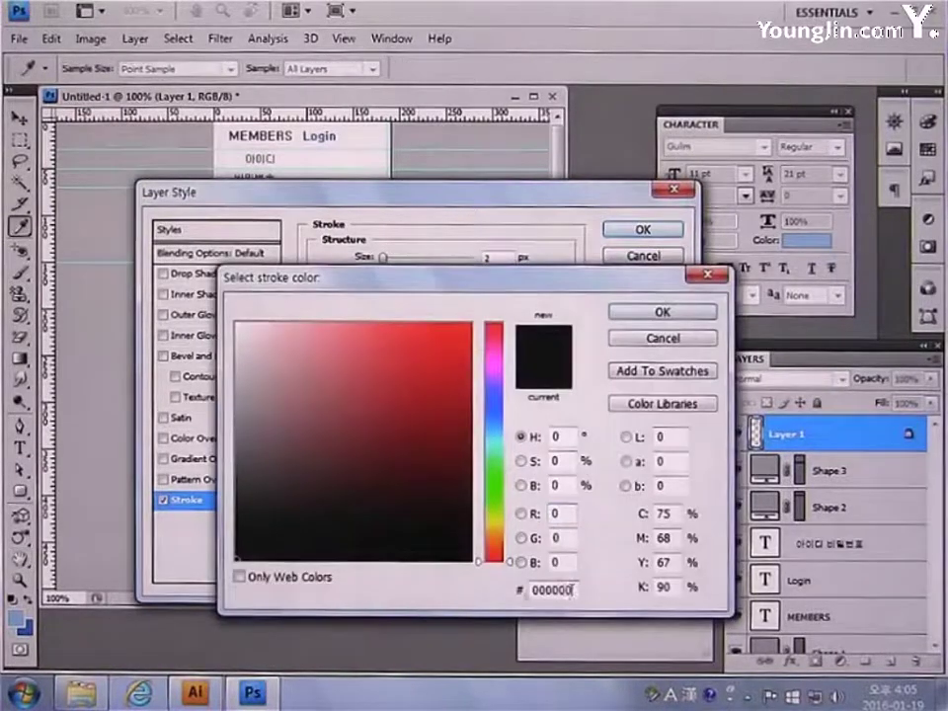
left_click_drag(572, 589, 413, 596)
type("016")
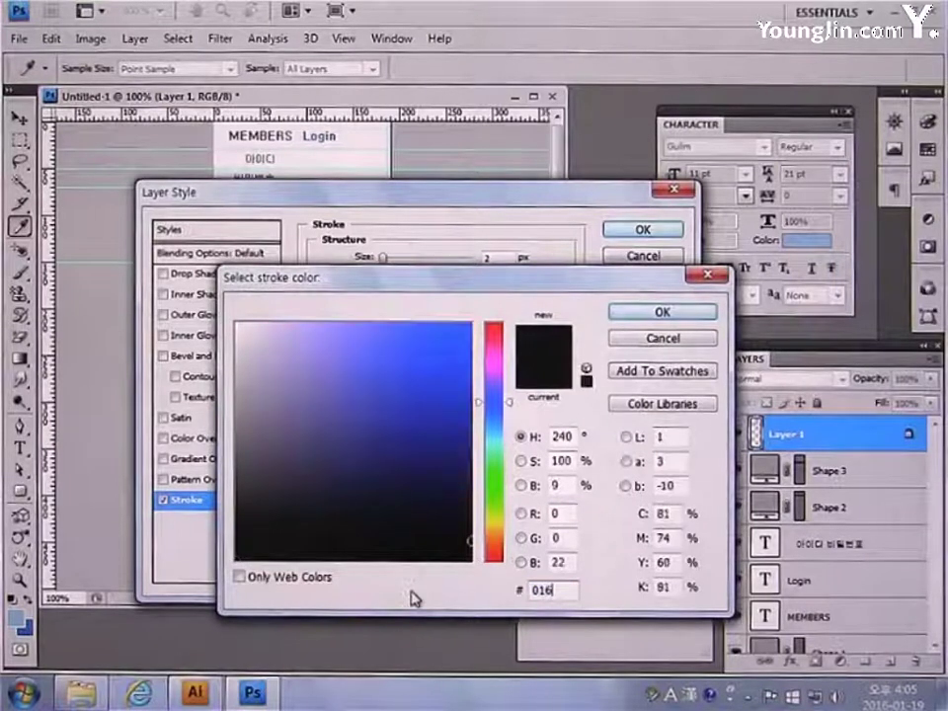
type("386")
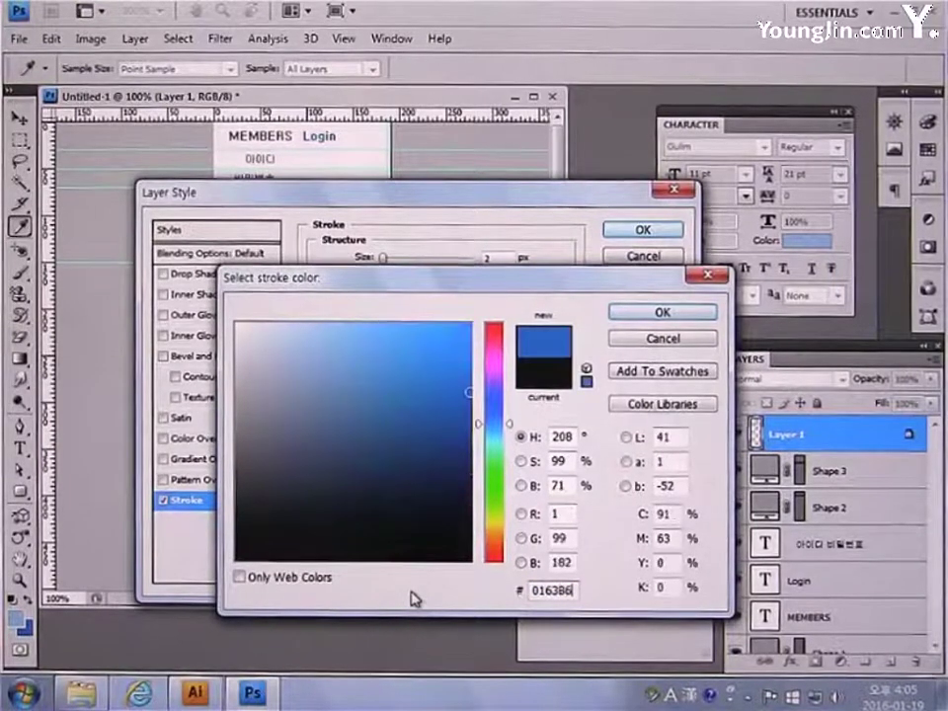
left_click(643, 314)
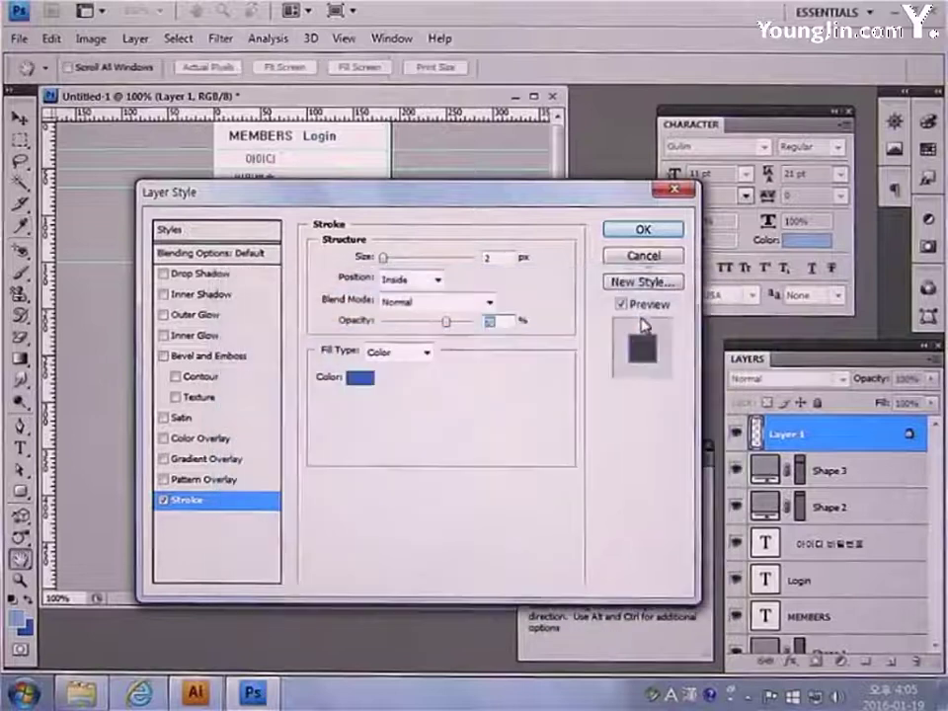
left_click(642, 229)
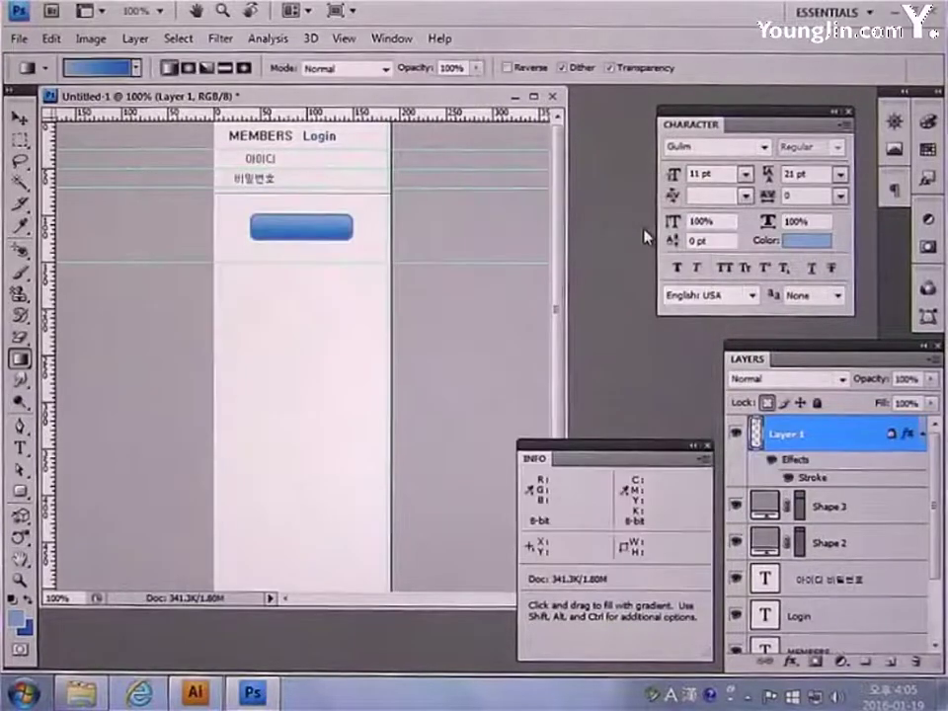
Set the type options to Arial, 18 pt, with white ffffff text
left_click(19, 449)
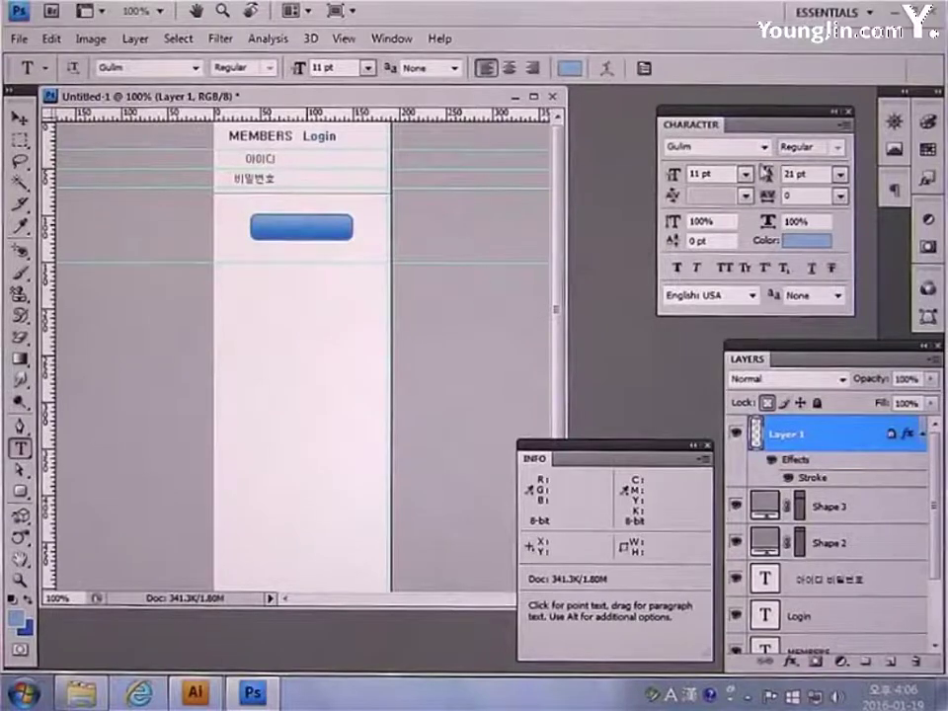
left_click(765, 147)
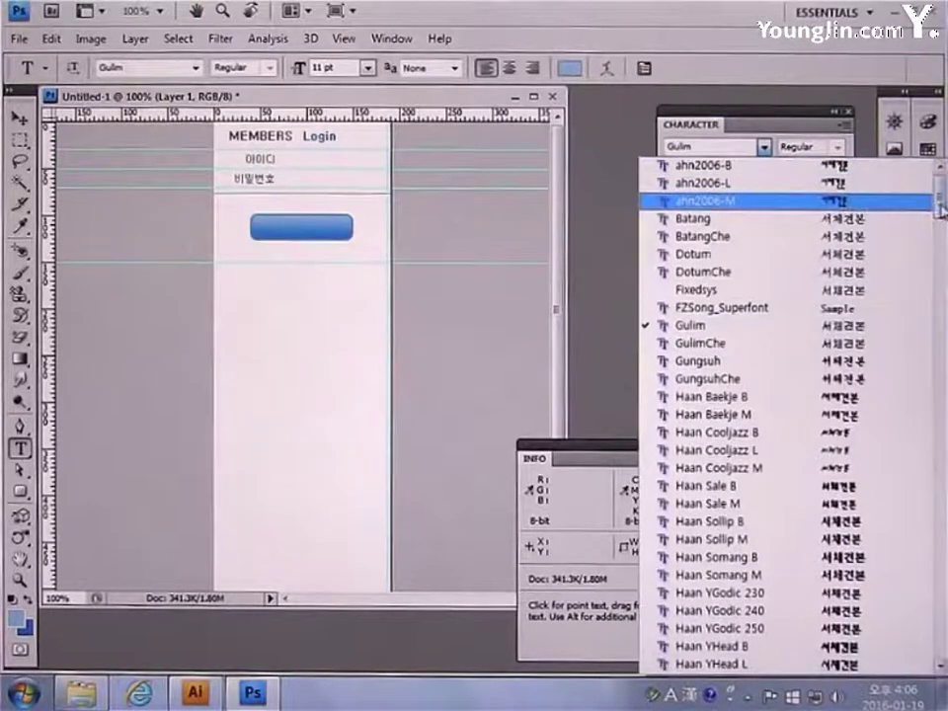
left_click_drag(941, 210, 924, 370)
left_click(693, 485)
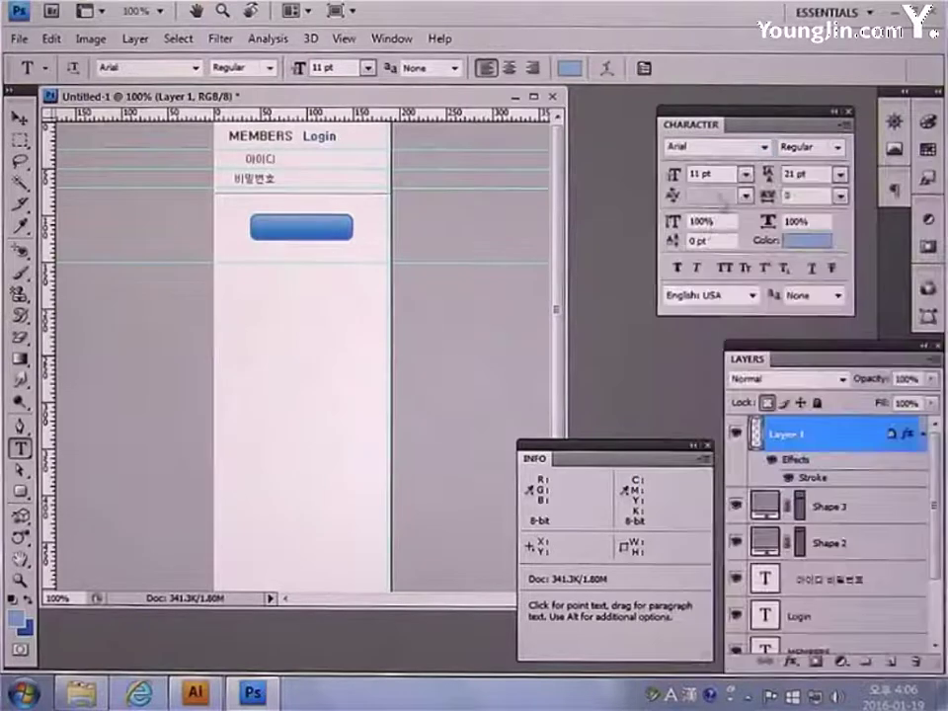
type("18")
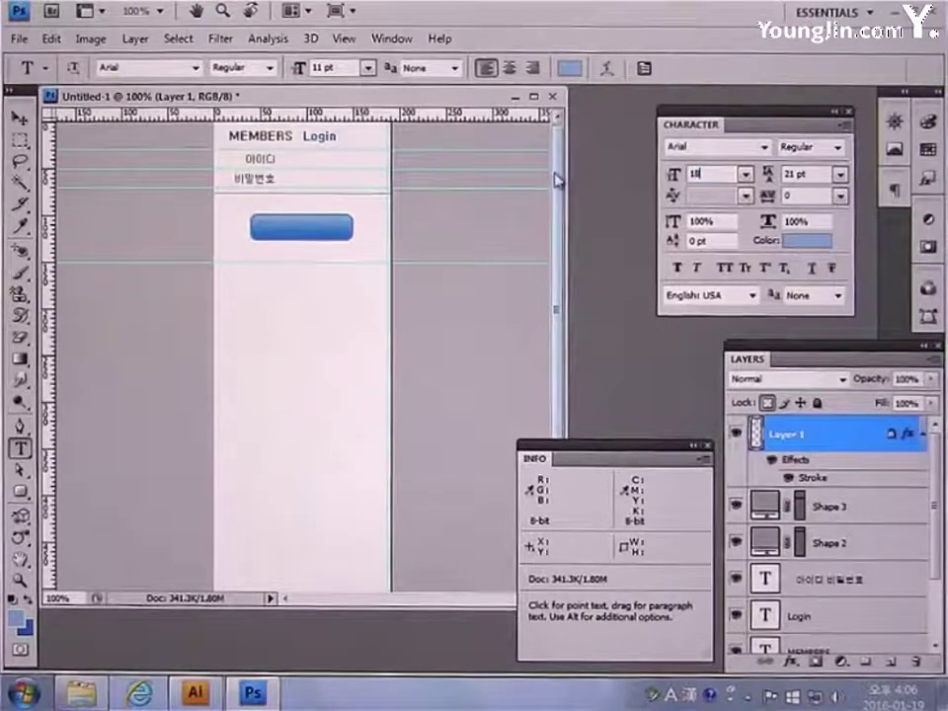
left_click(806, 240)
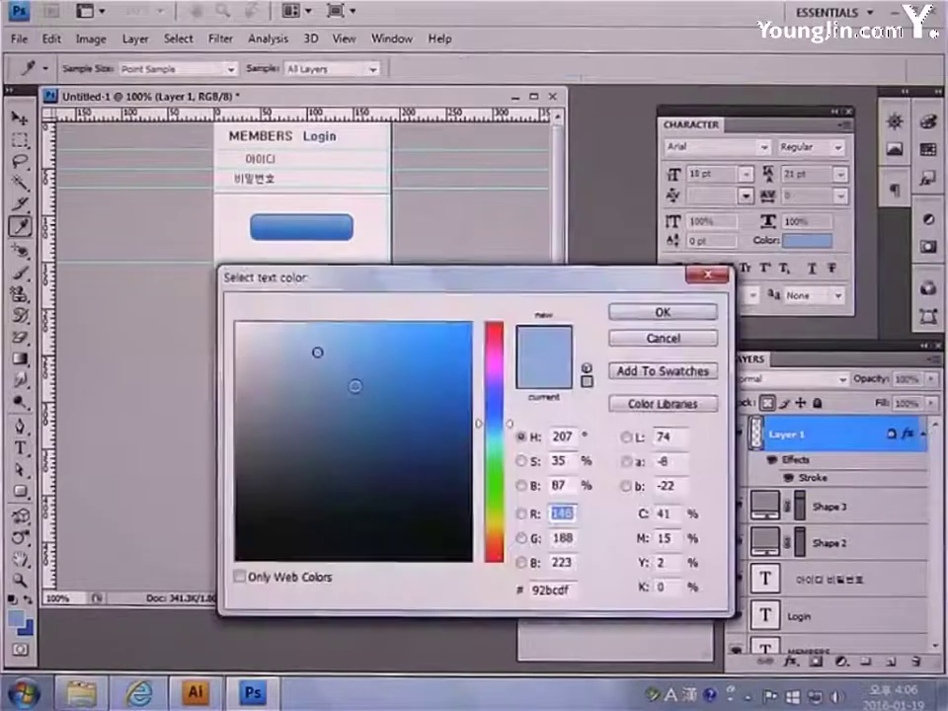
left_click_drag(353, 387, 201, 316)
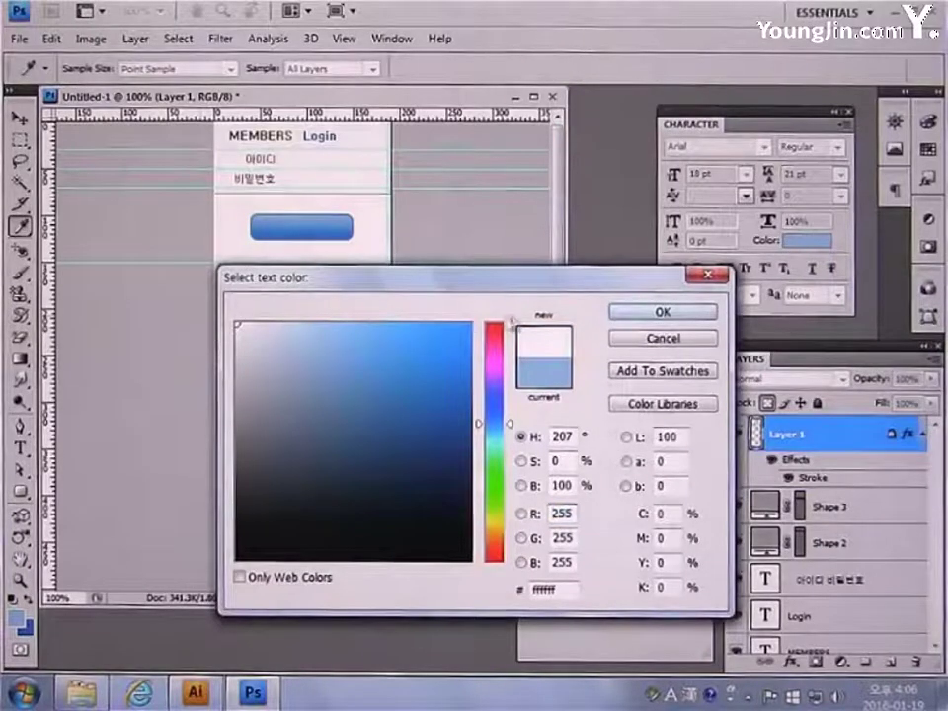
left_click(663, 312)
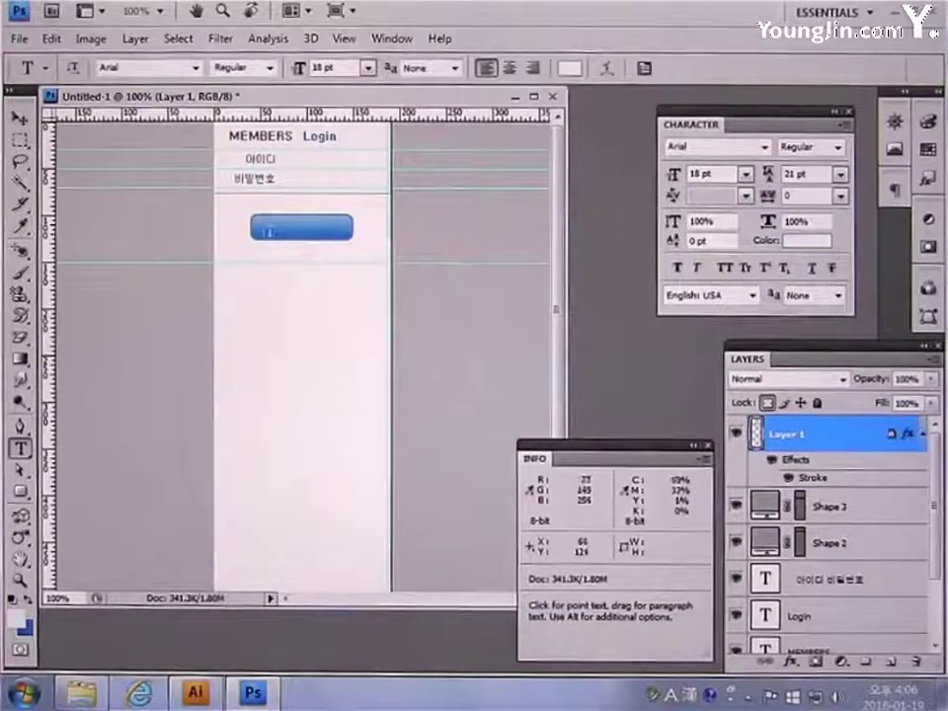
Add the text "LOGIN" on the blue button and nudge it right and down to center it there
left_click(264, 225)
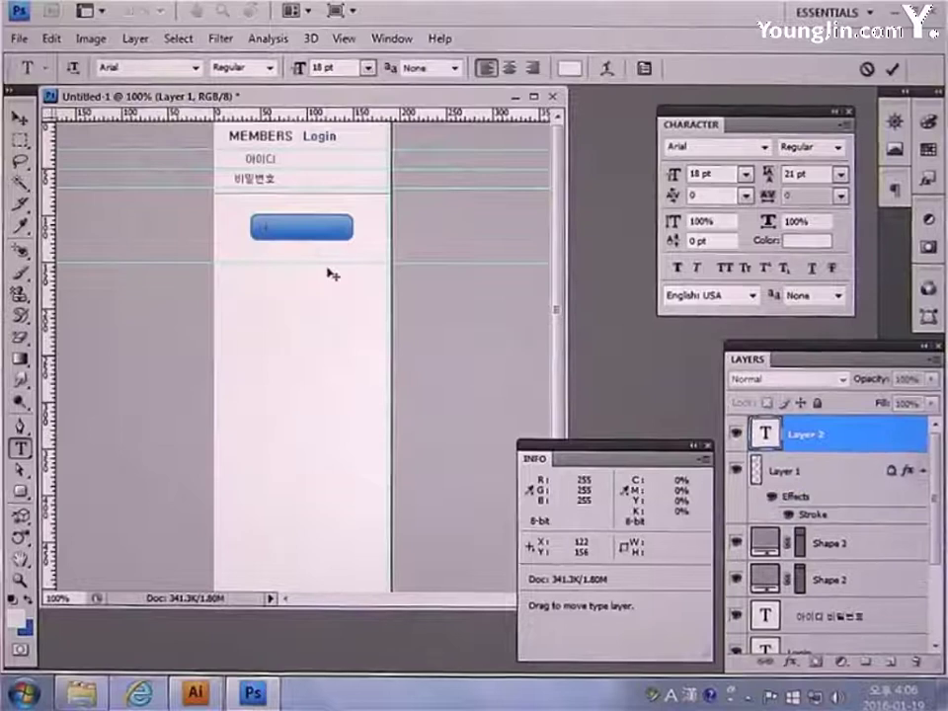
type("LOGIN")
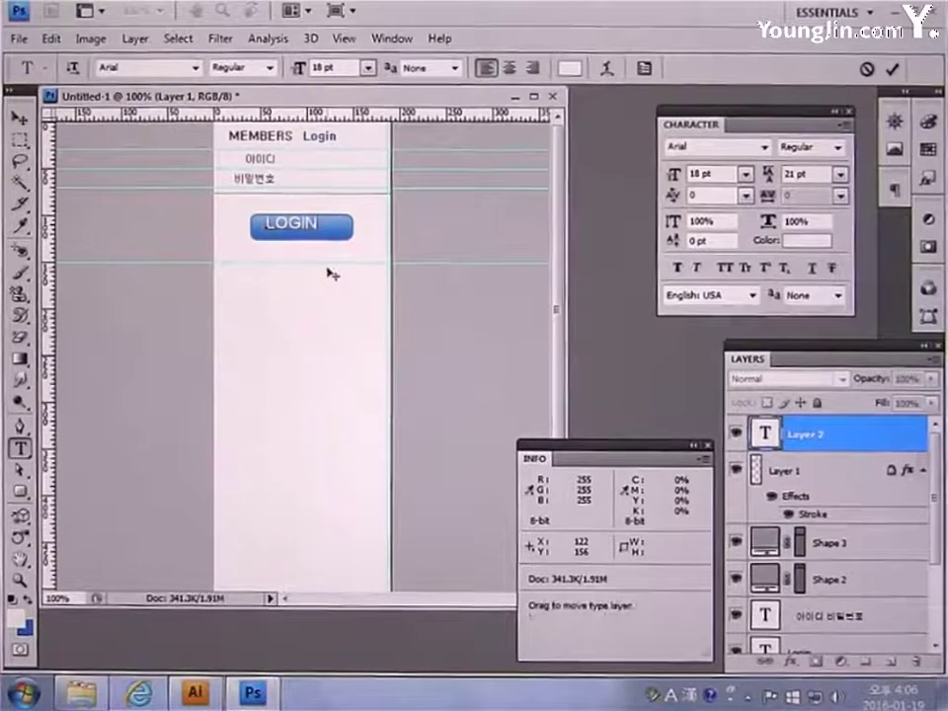
left_click(19, 116)
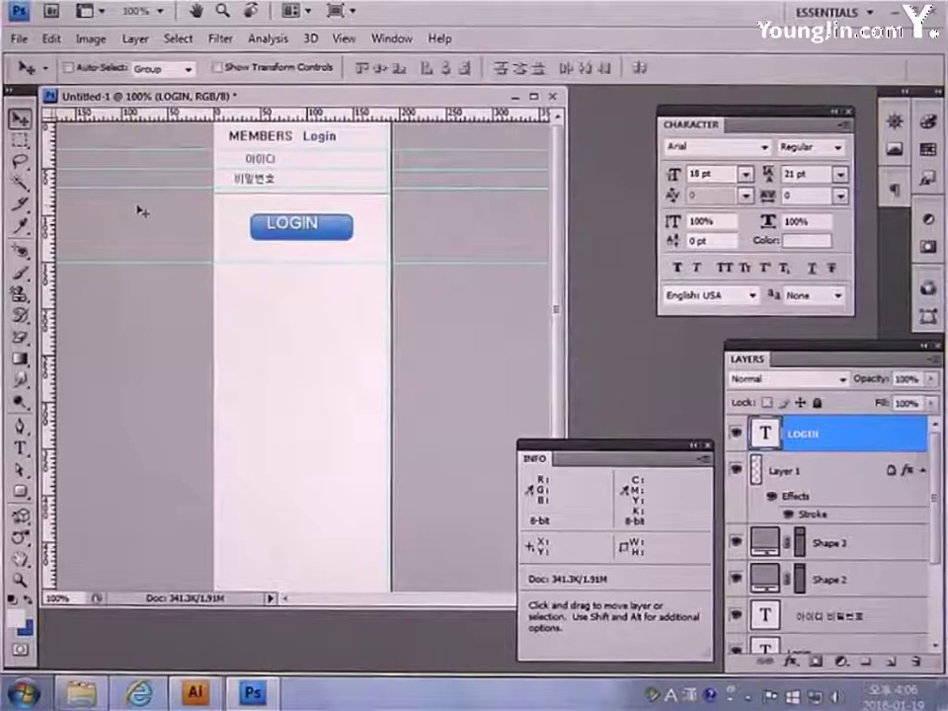
key("Right")
key("Right")
key("Right")
key("Right")
key("Down")
key("Down")
key("Down")
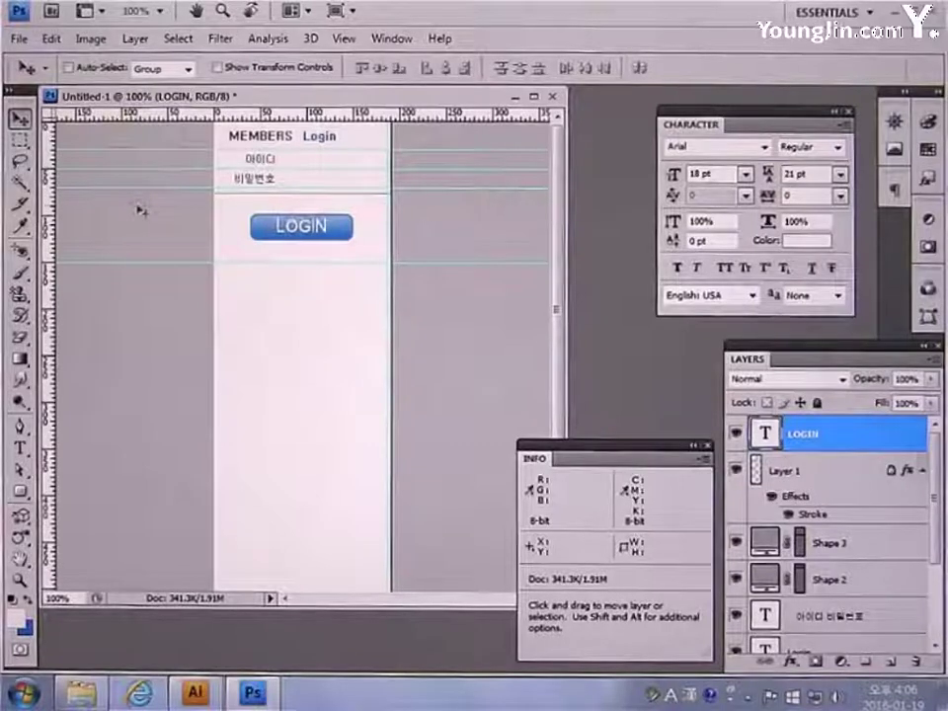
Apply a Drop Shadow layer style with its default settings to the LOGIN text
double_click(885, 446)
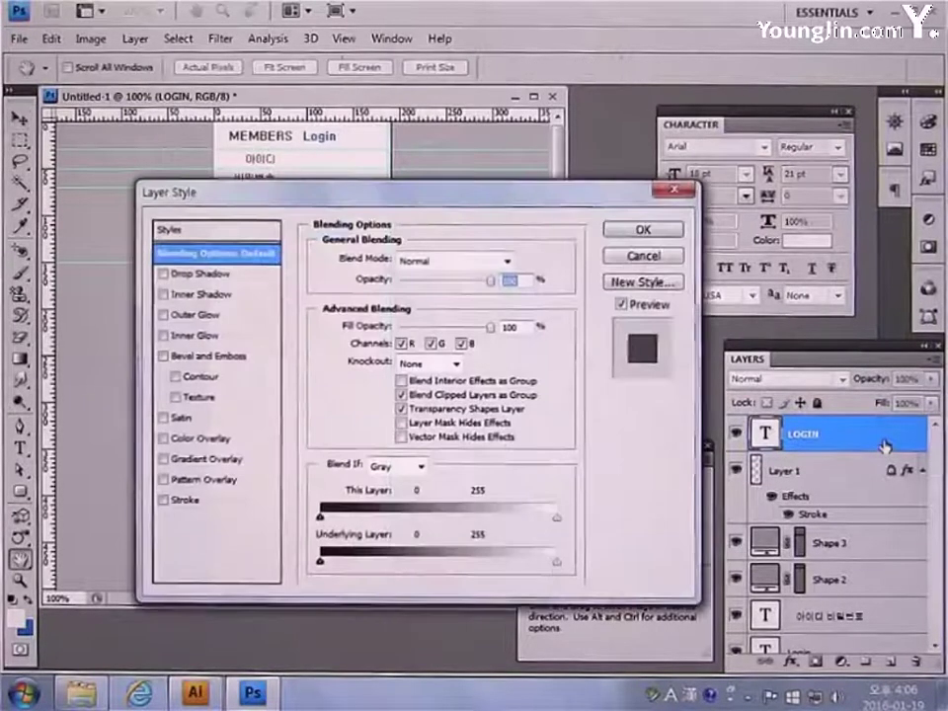
left_click(200, 276)
left_click(630, 232)
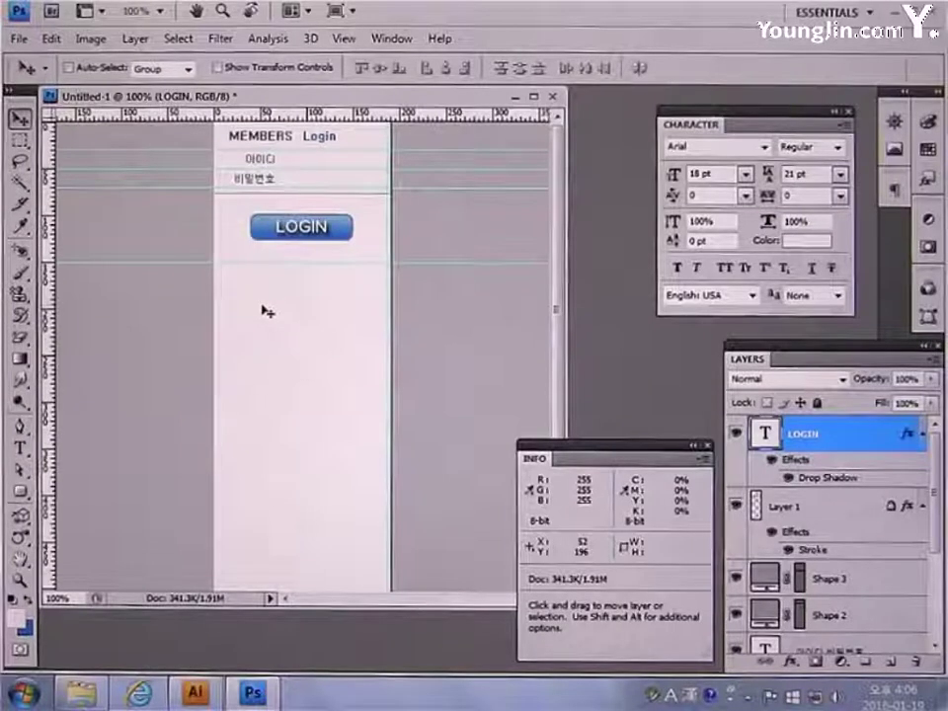
Start a new text line below the LOGIN button, near the sidebar's left edge, in Gulim at 11 pt
left_click(20, 448)
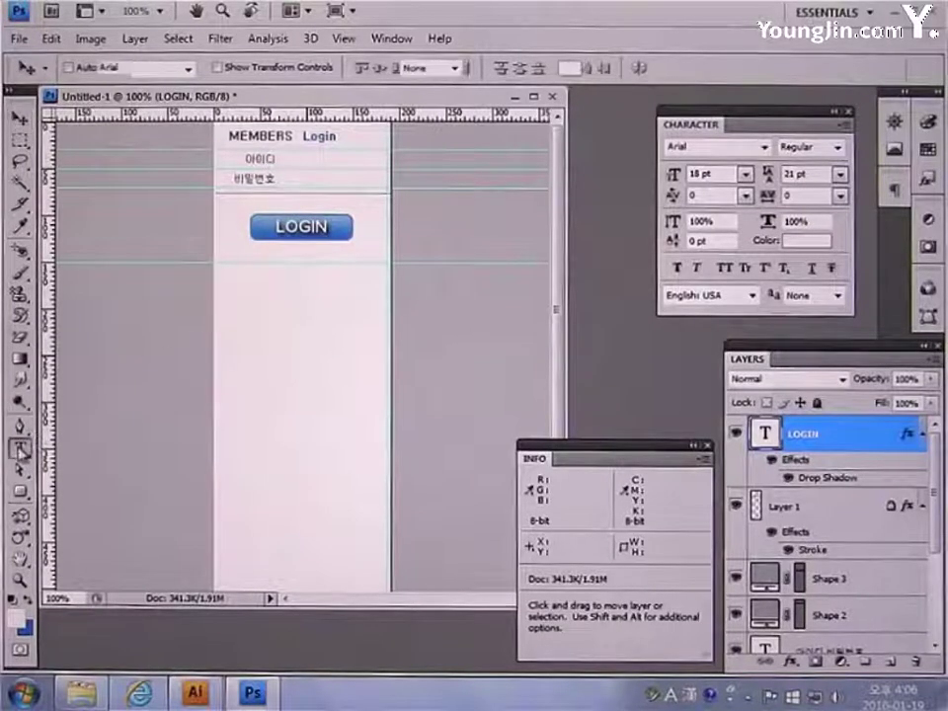
left_click(226, 253)
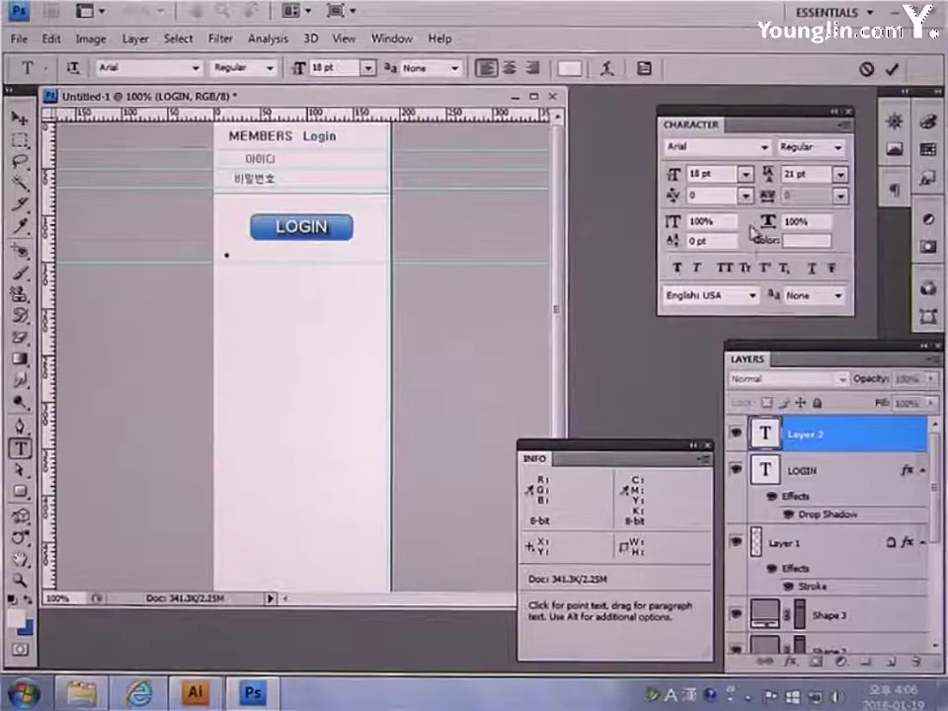
left_click(765, 146)
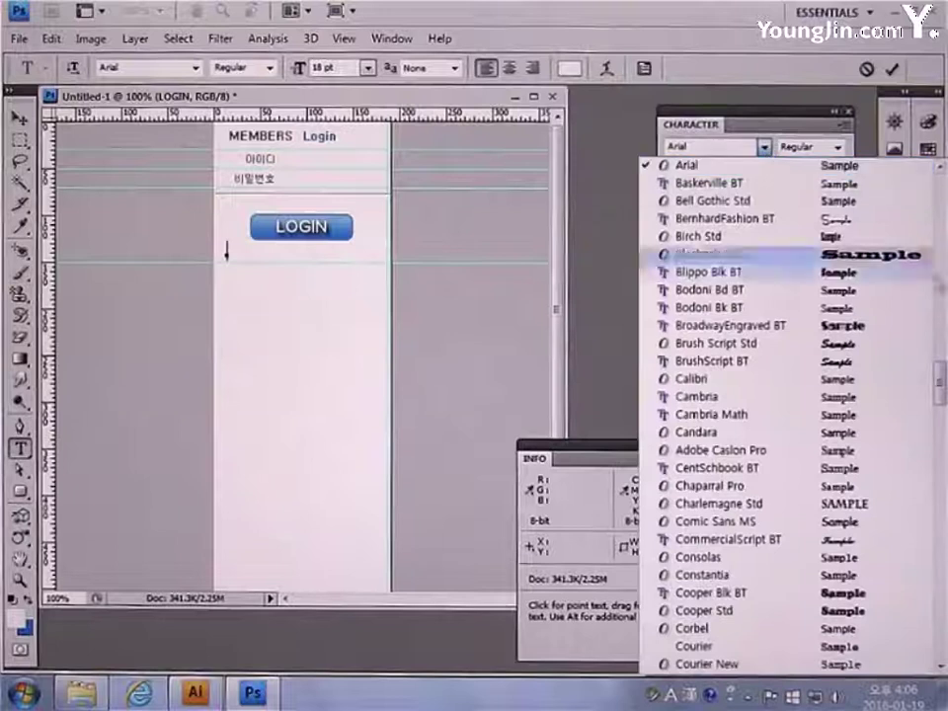
scroll(711, 273, "up", 5)
scroll(904, 237, "up", 15)
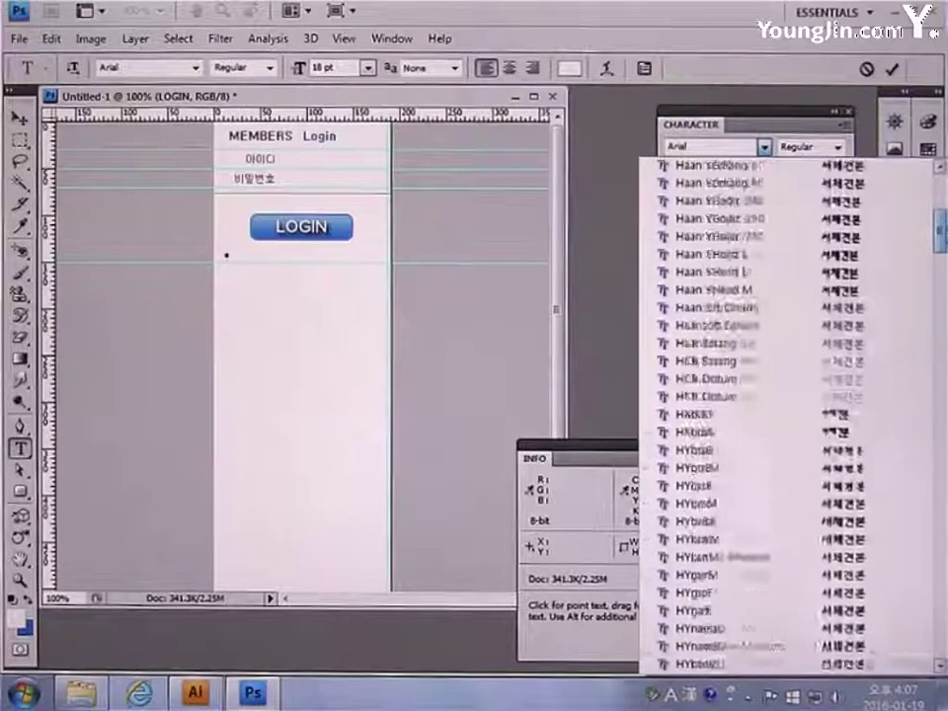
left_click(770, 290)
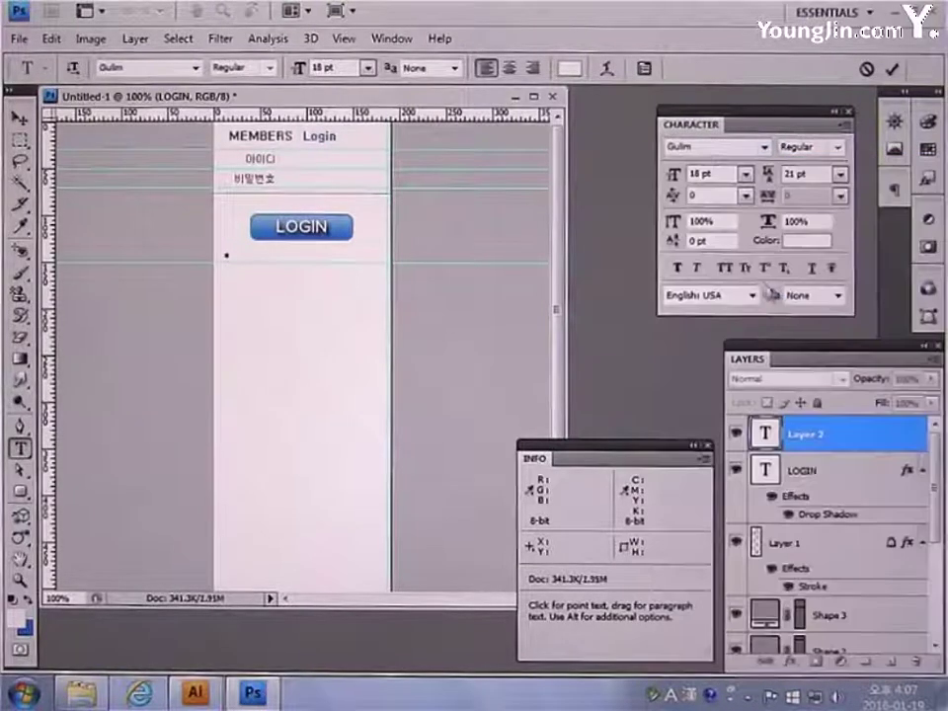
key("Return")
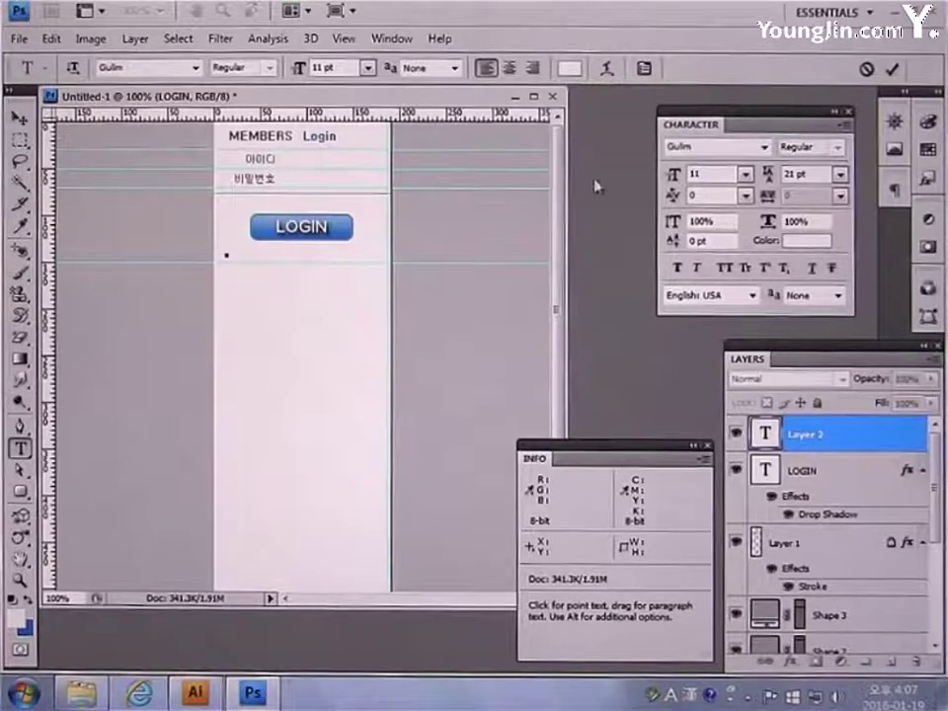
Set the colour of the new text below the LOGIN button to #686868
left_click(797, 242)
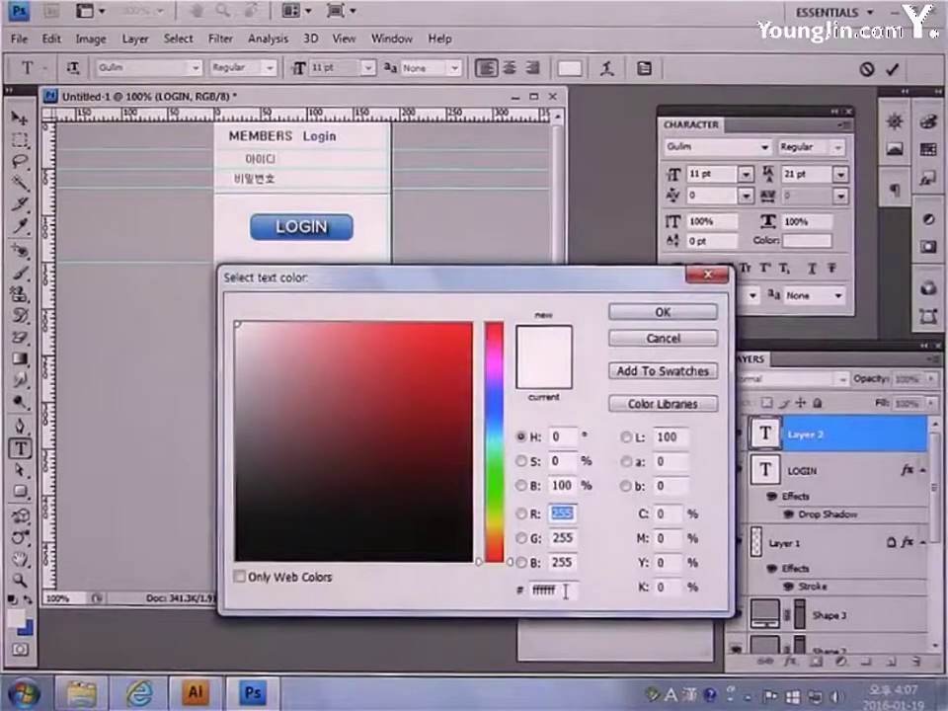
type("068686")
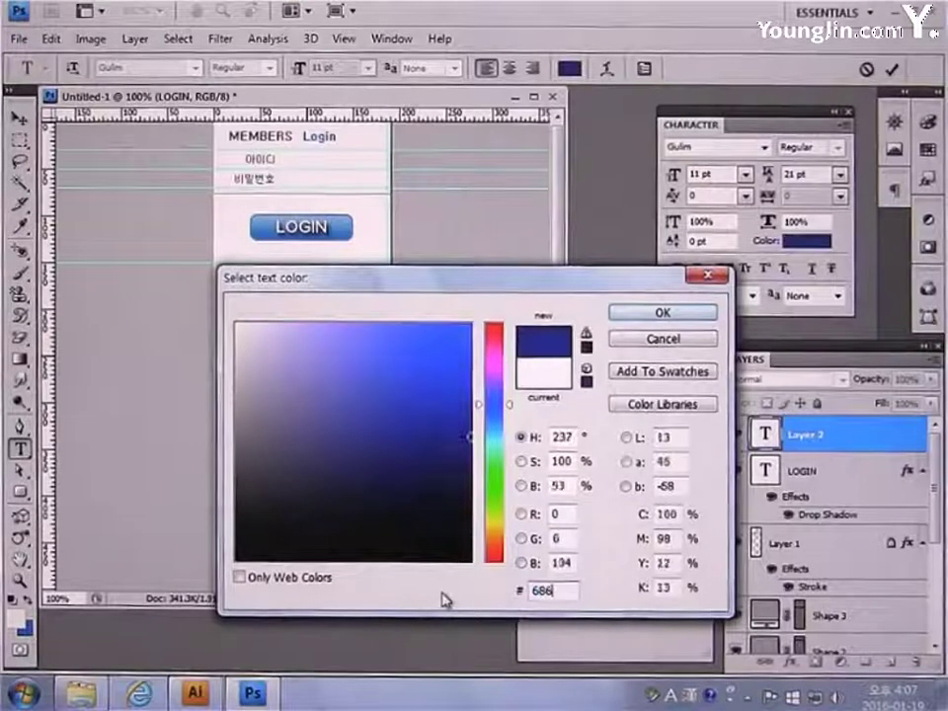
type("8")
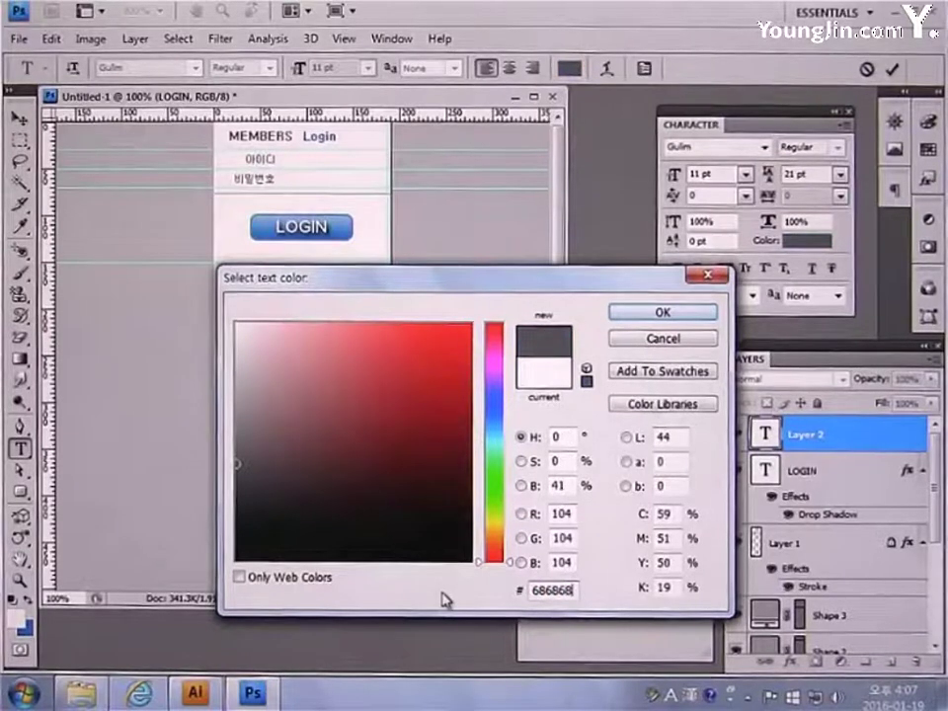
left_click(647, 314)
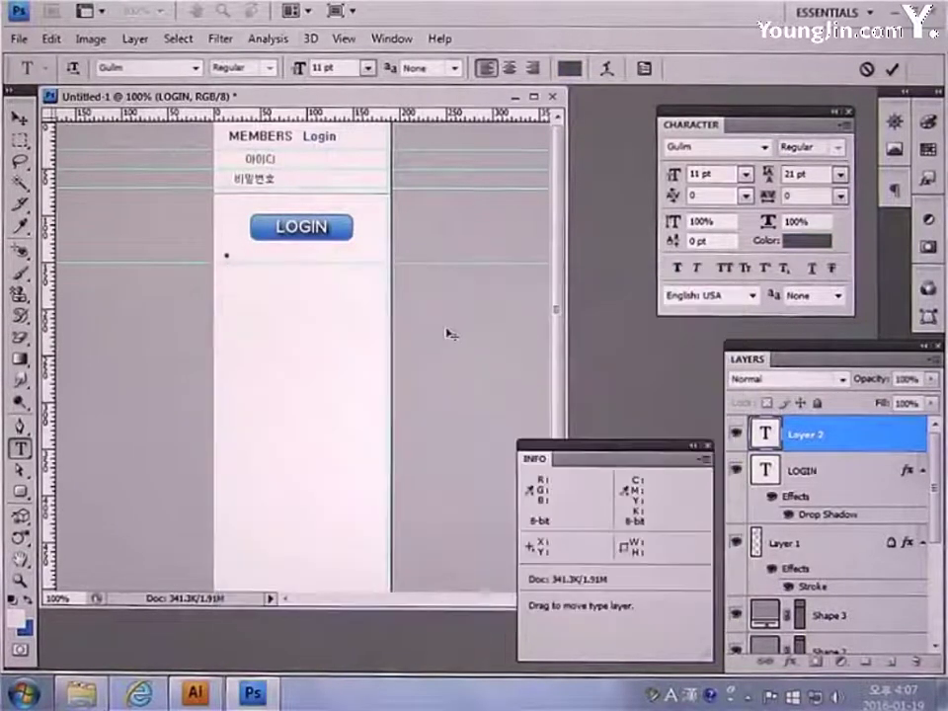
Enter the text "회원가입 | 아이디/패스워드 찾기" below the LOGIN button and commit it
key("Hangul")
type("회원")
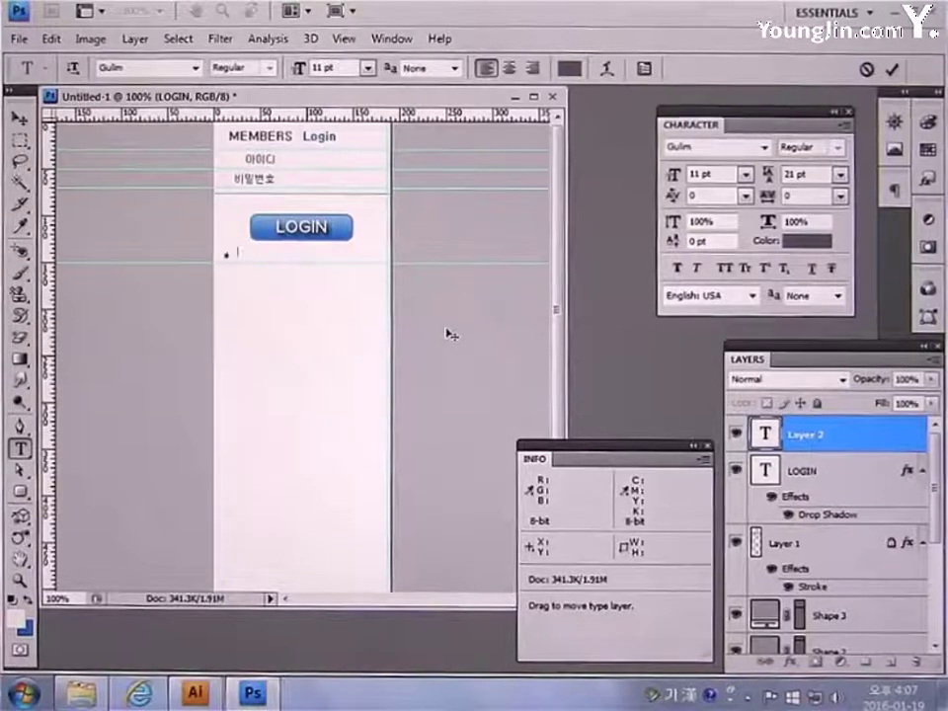
type("가입")
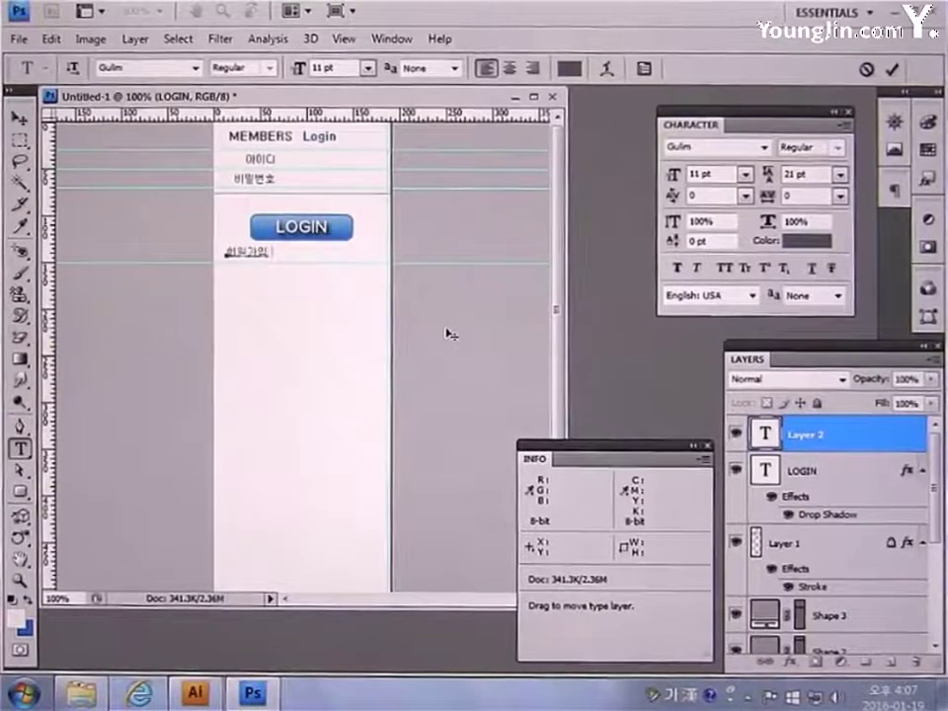
type("니")
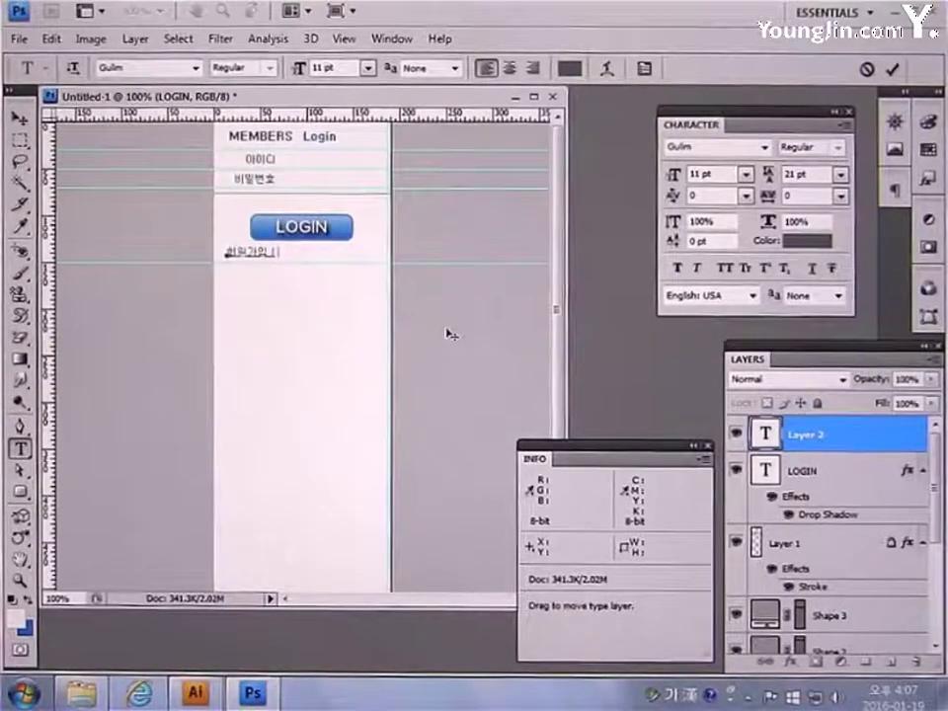
type(" 아이디")
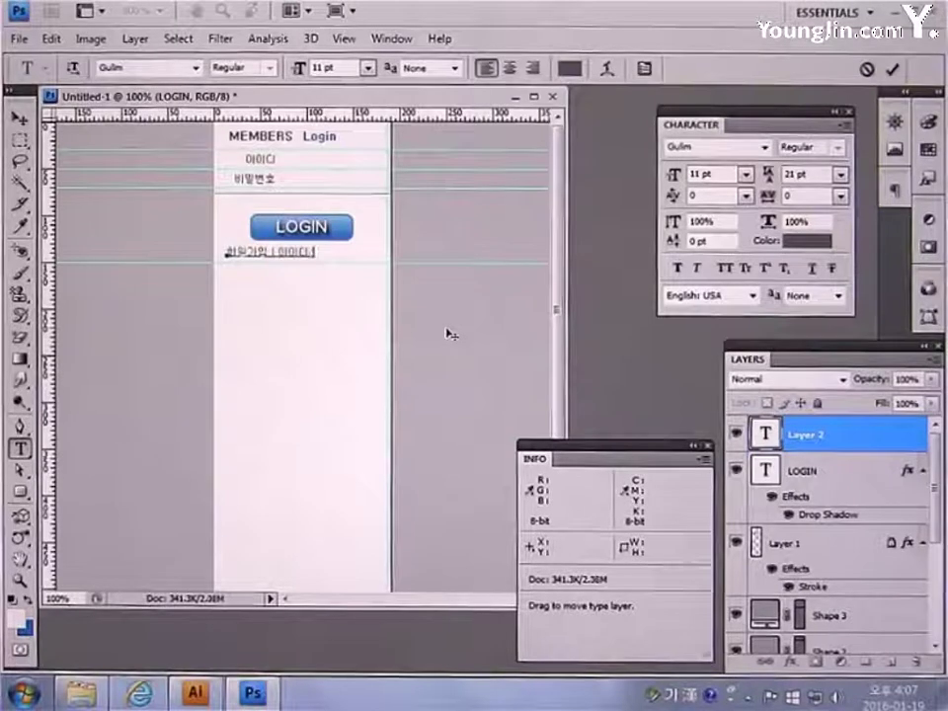
type("/패스워드")
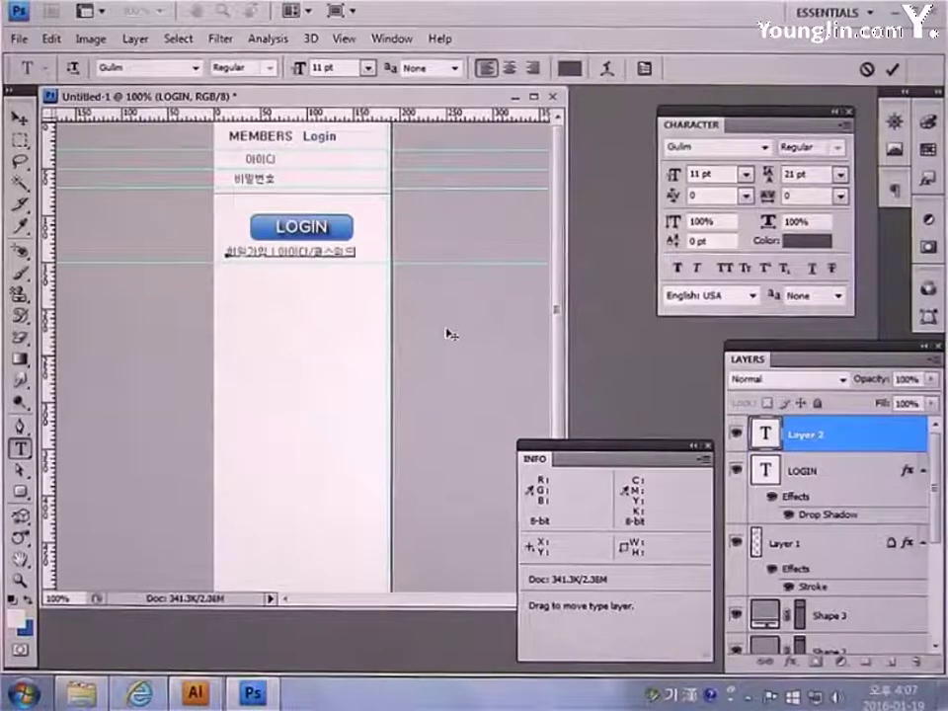
type(" 찾기")
key("ctrl+Return")
left_click(19, 119)
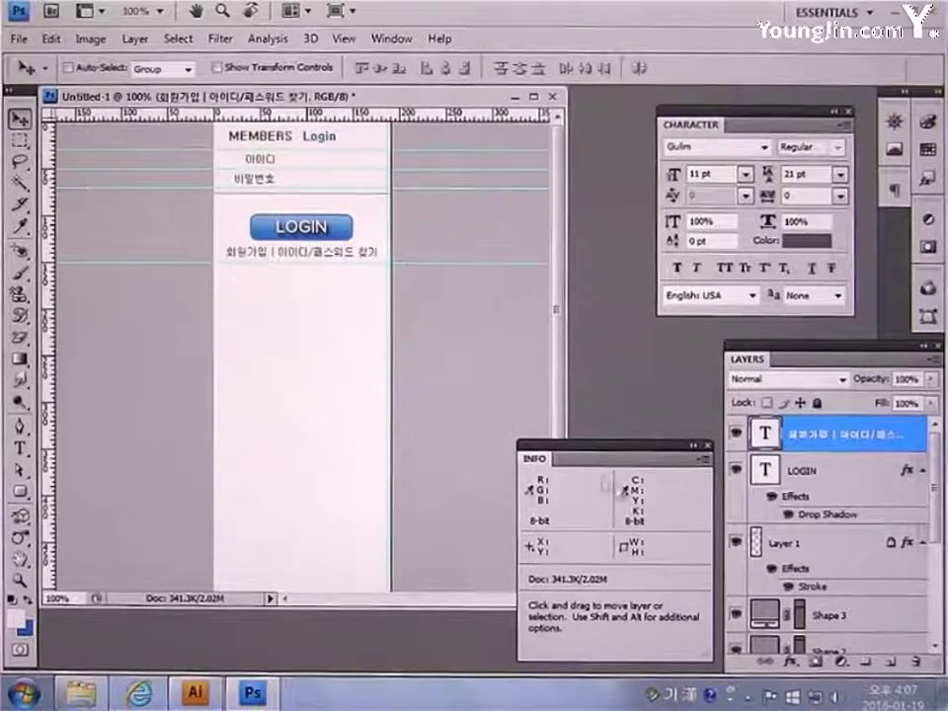
Add a new layer on top and stamp a merged copy of all visible layers onto it
left_click(888, 661)
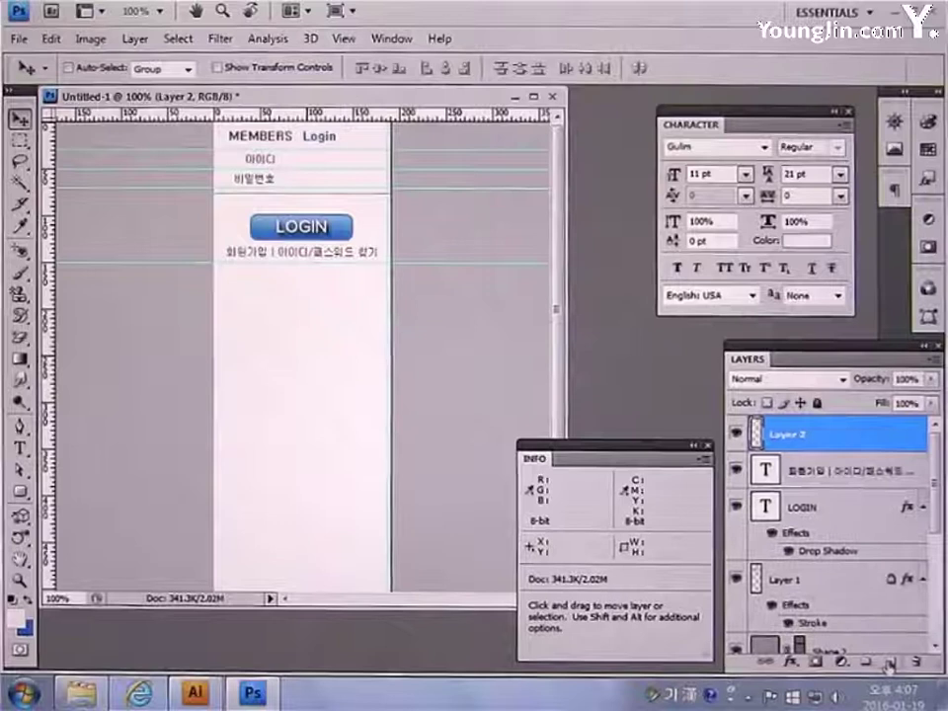
key("shift")
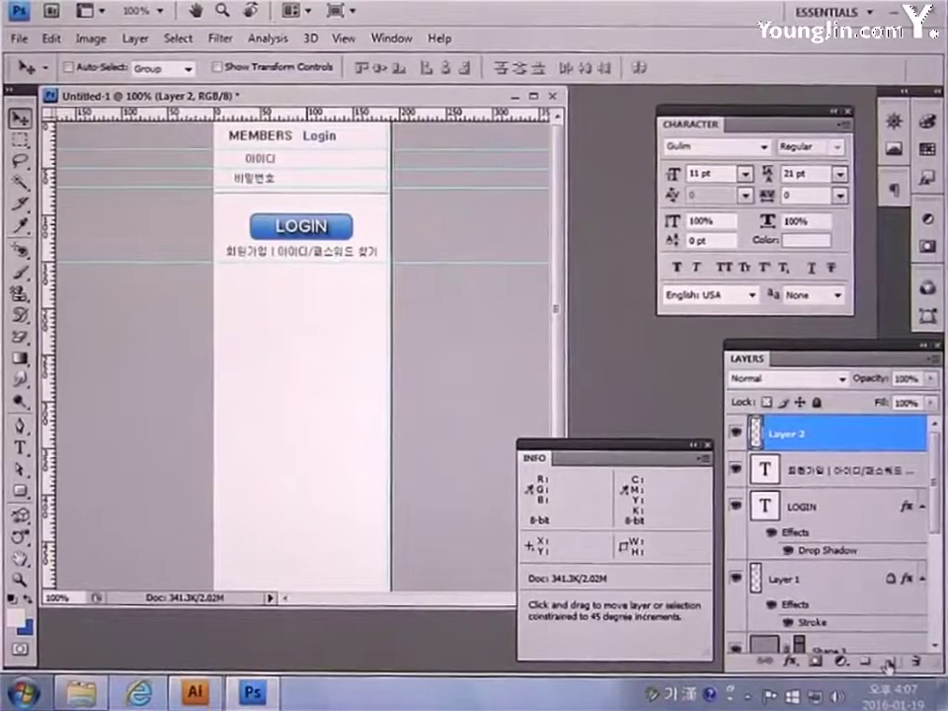
key("alt")
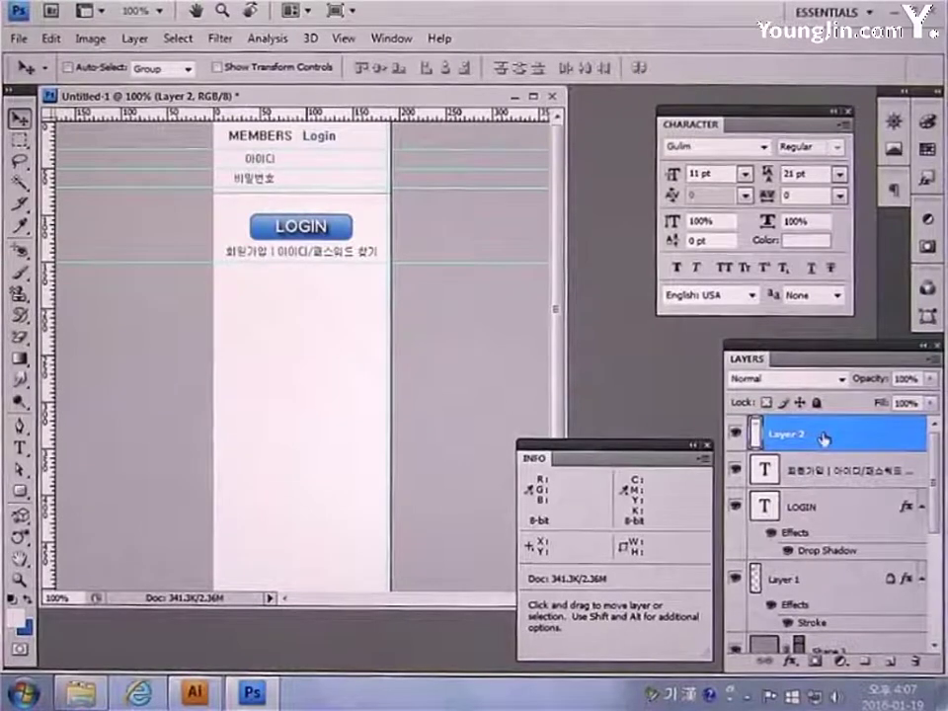
Copy the 187 × 29 px MEMBERS Login header strip and paste it into a new document of the same size
left_click(18, 140)
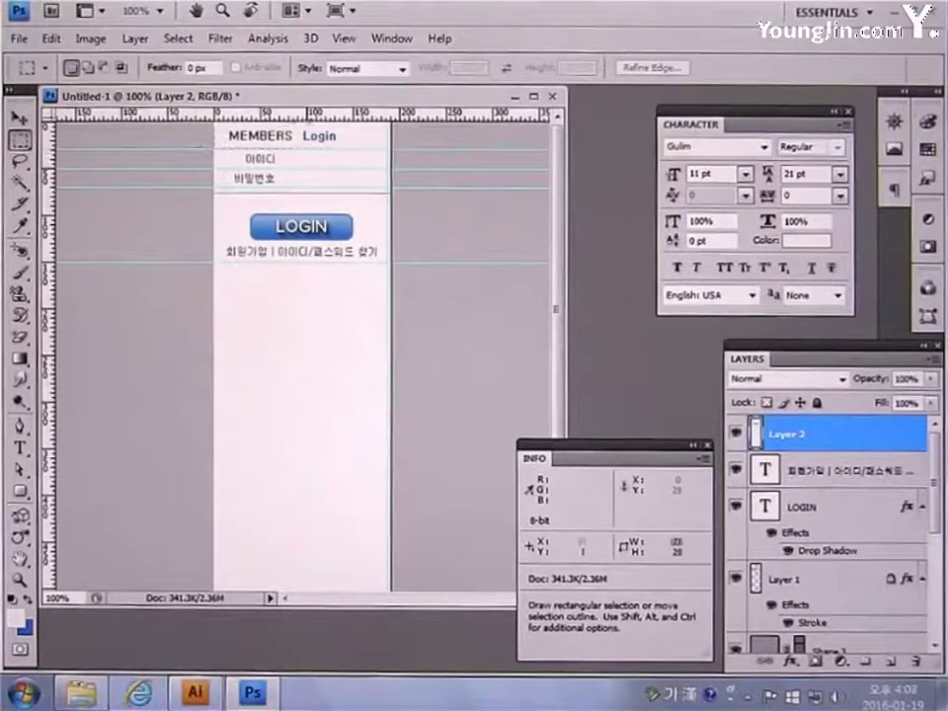
left_click_drag(214, 123, 388, 150)
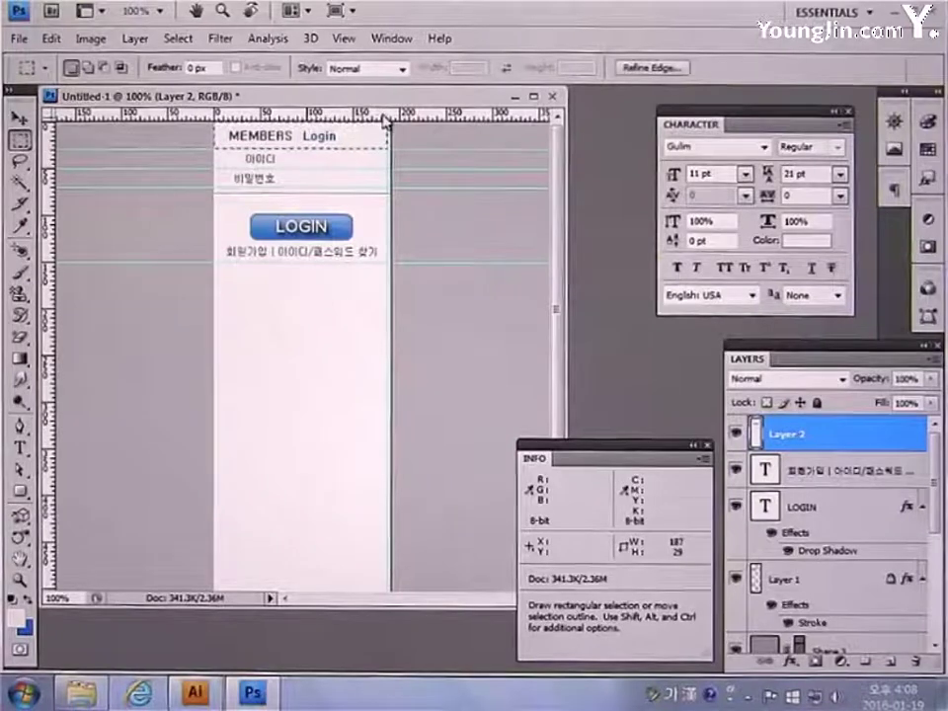
key("ctrl")
key("ctrl+n")
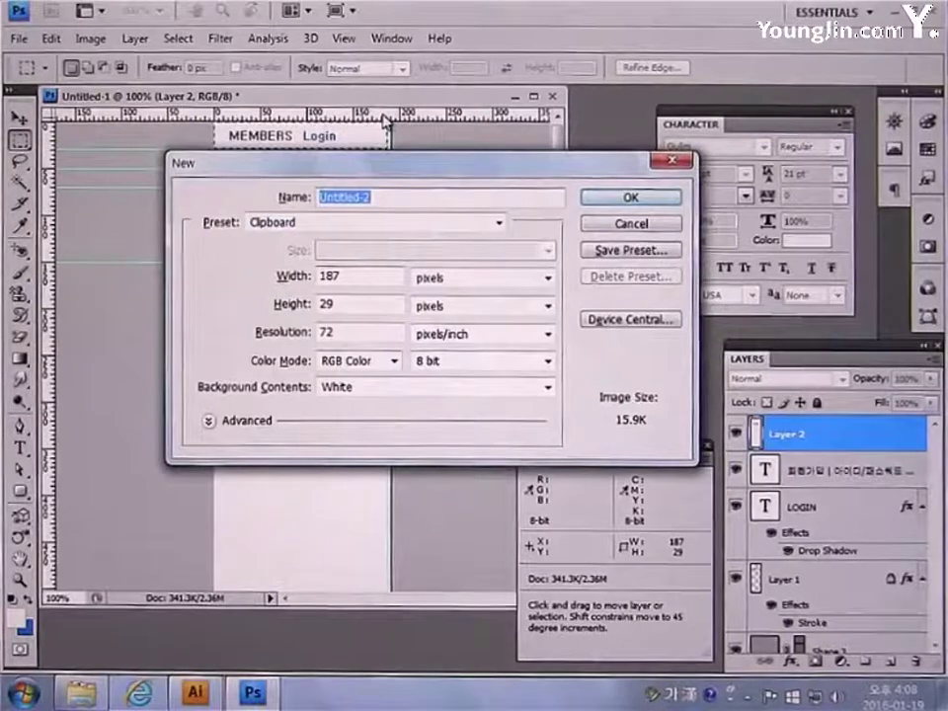
left_click(608, 206)
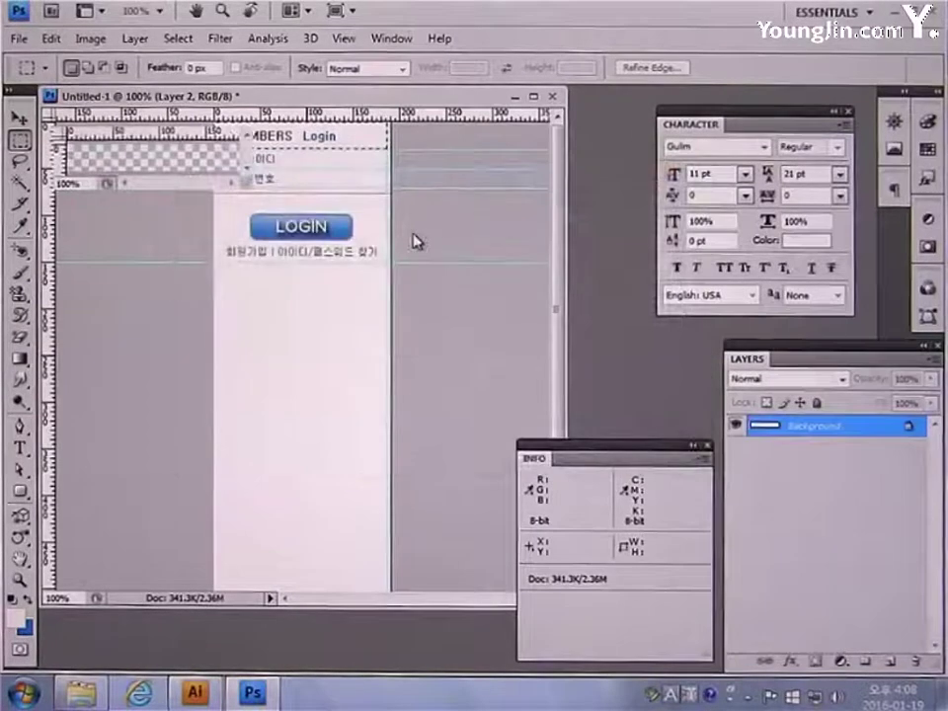
key("ctrl")
key("ctrl+v")
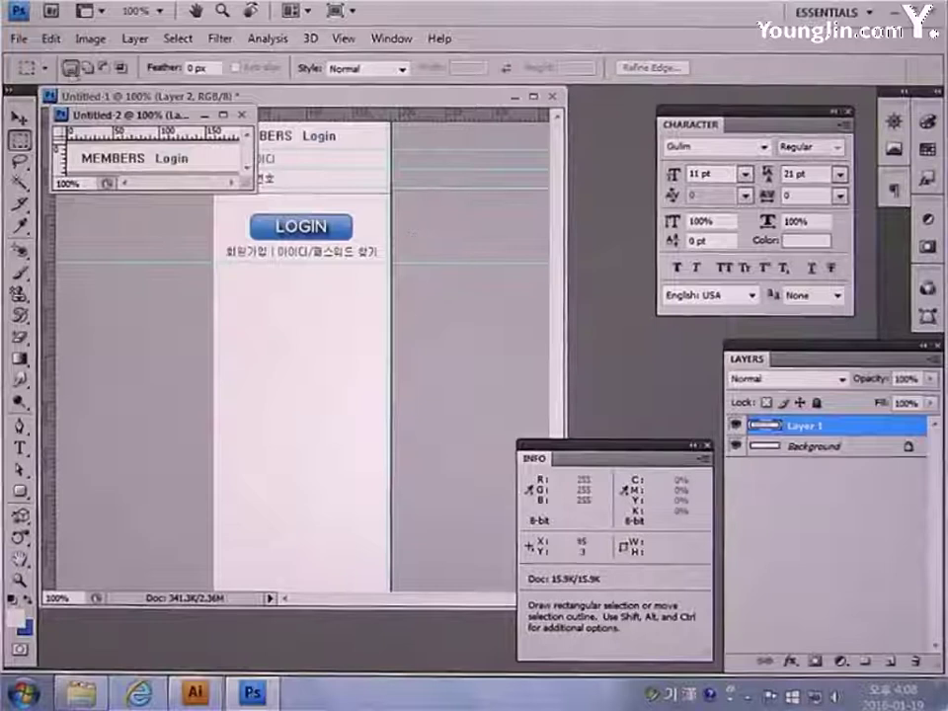
Export the header image for the web as a JPEG named login_top, and close its document without saving
left_click(19, 38)
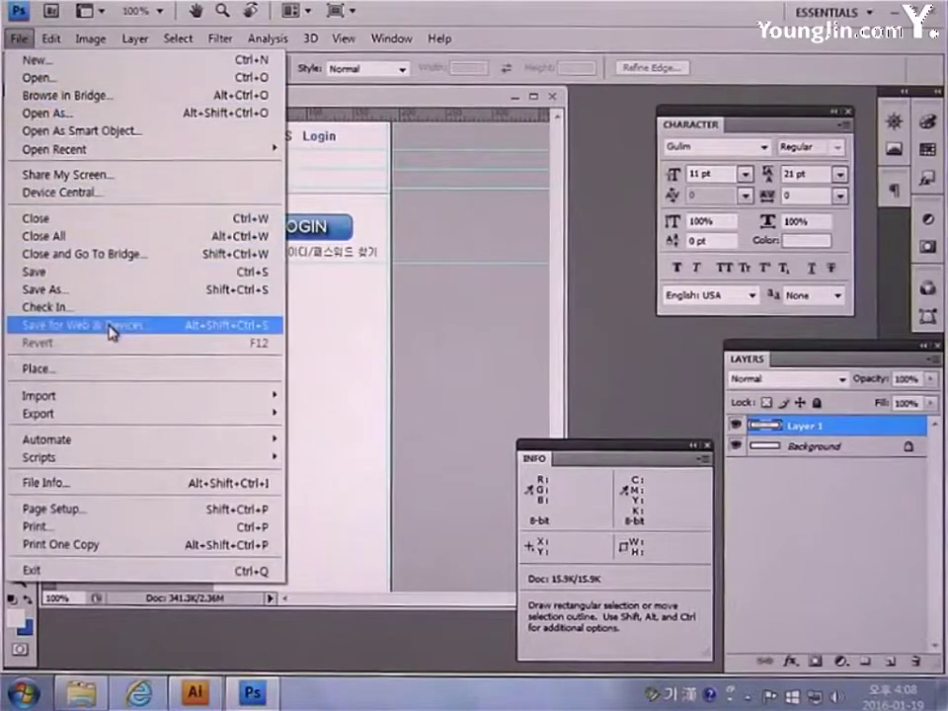
left_click(109, 326)
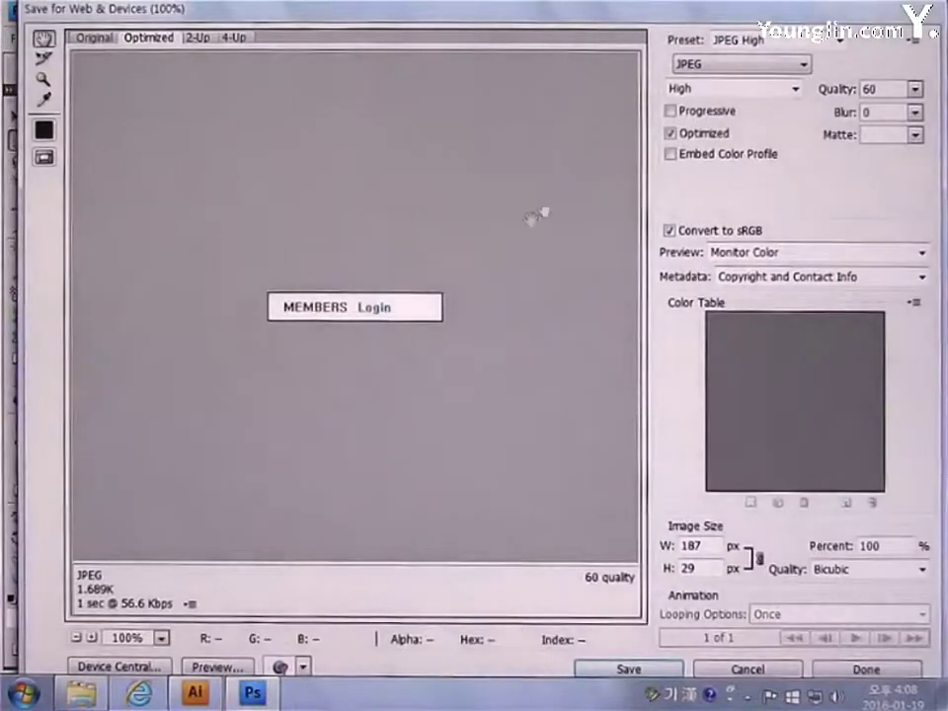
left_click(723, 69)
left_click(712, 93)
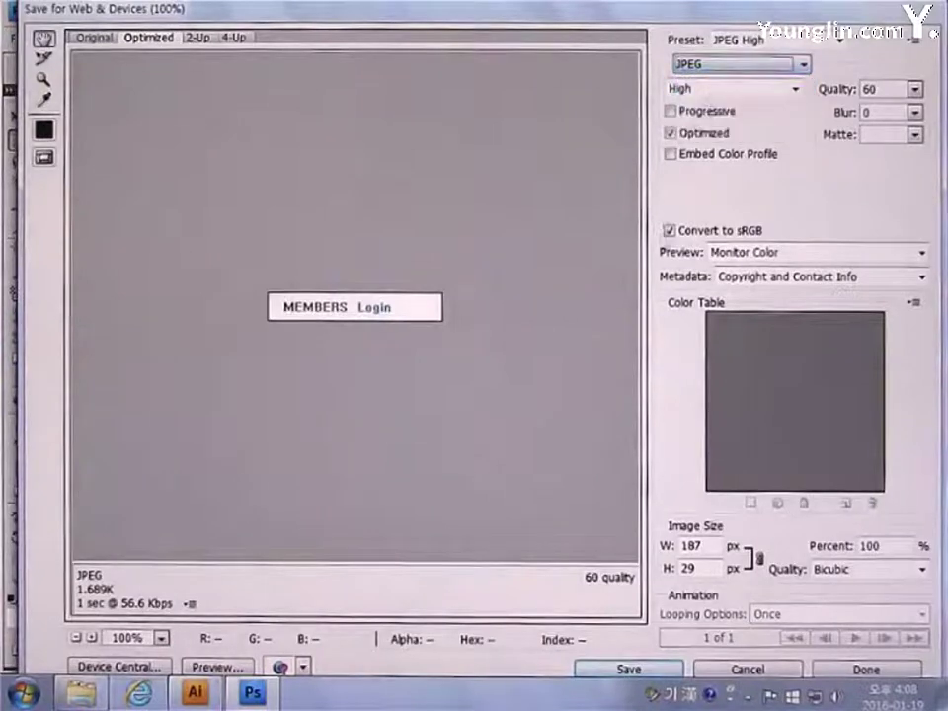
left_click(629, 669)
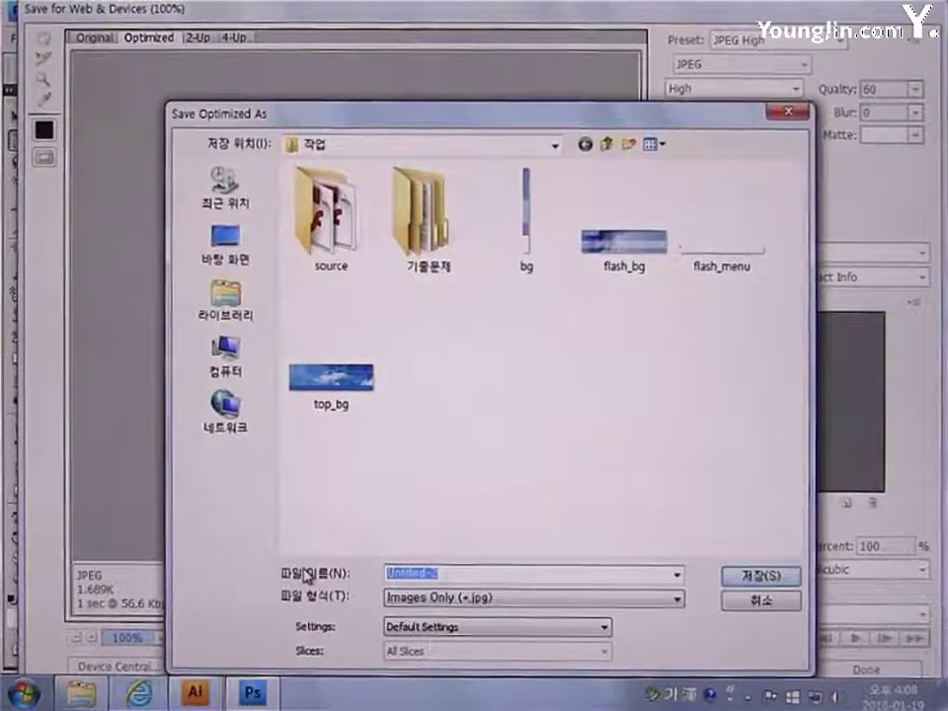
type("lo")
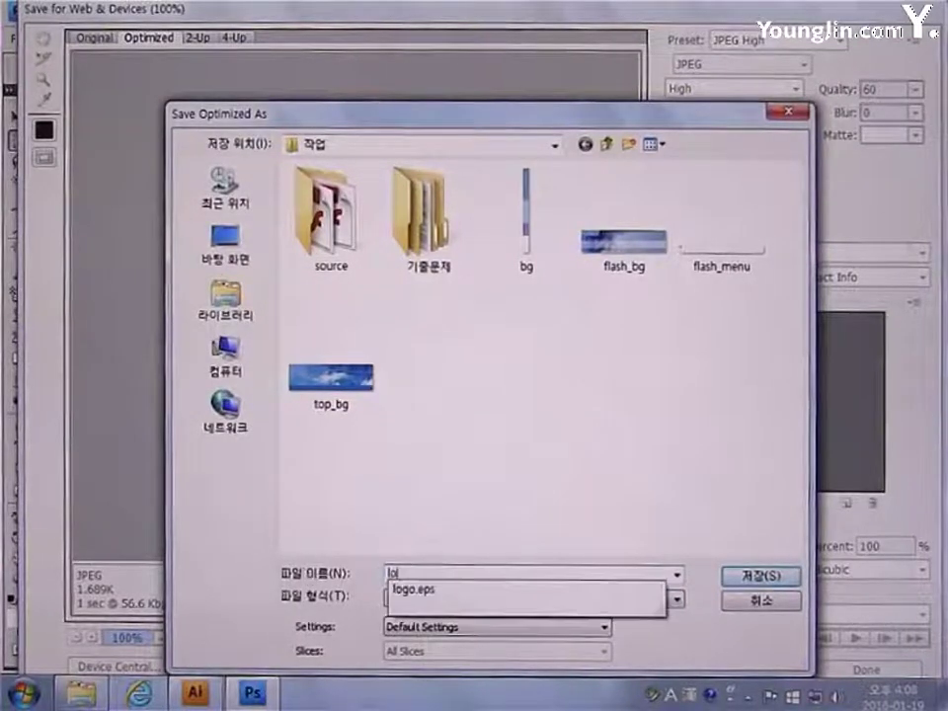
type("gin_top")
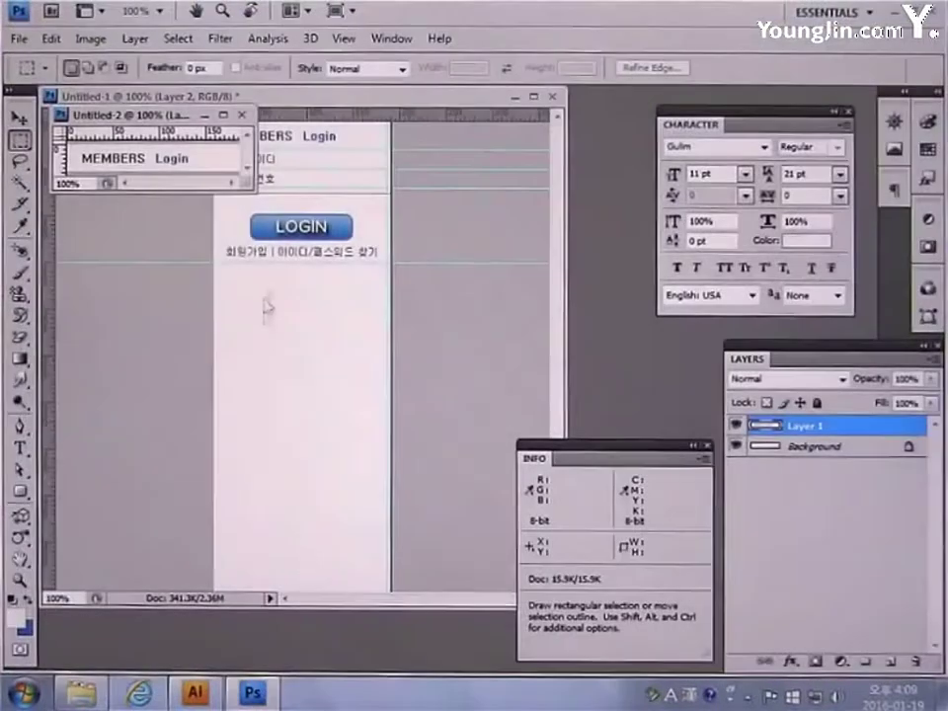
left_click(242, 116)
left_click(490, 271)
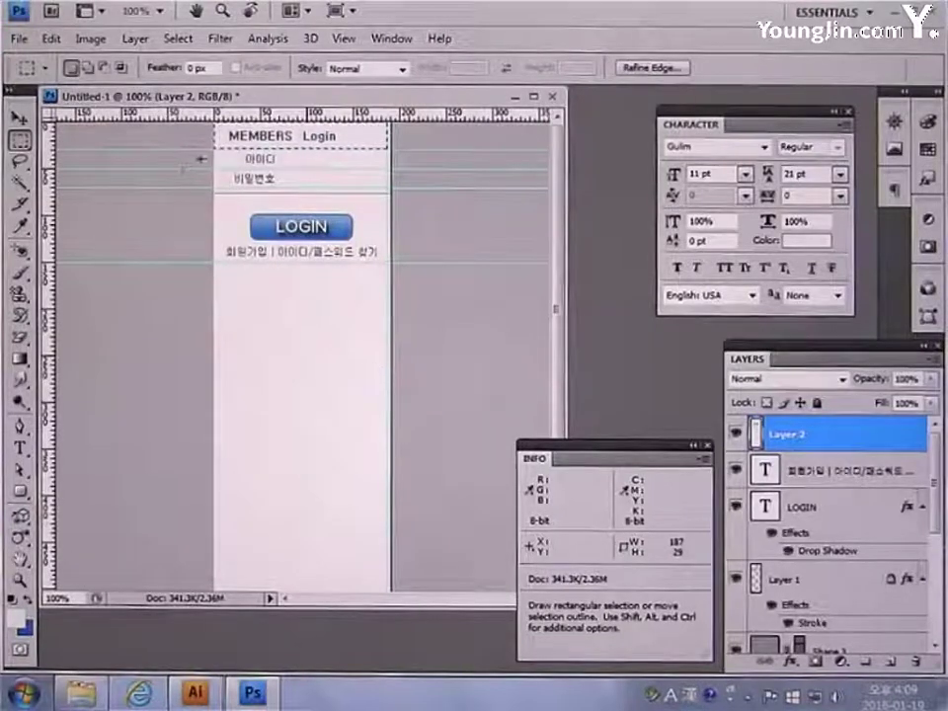
Copy the 72 × 21 px area around the 아이디 label and paste it into a new document of the same size
left_click_drag(216, 153, 282, 169)
key("ctrl+c")
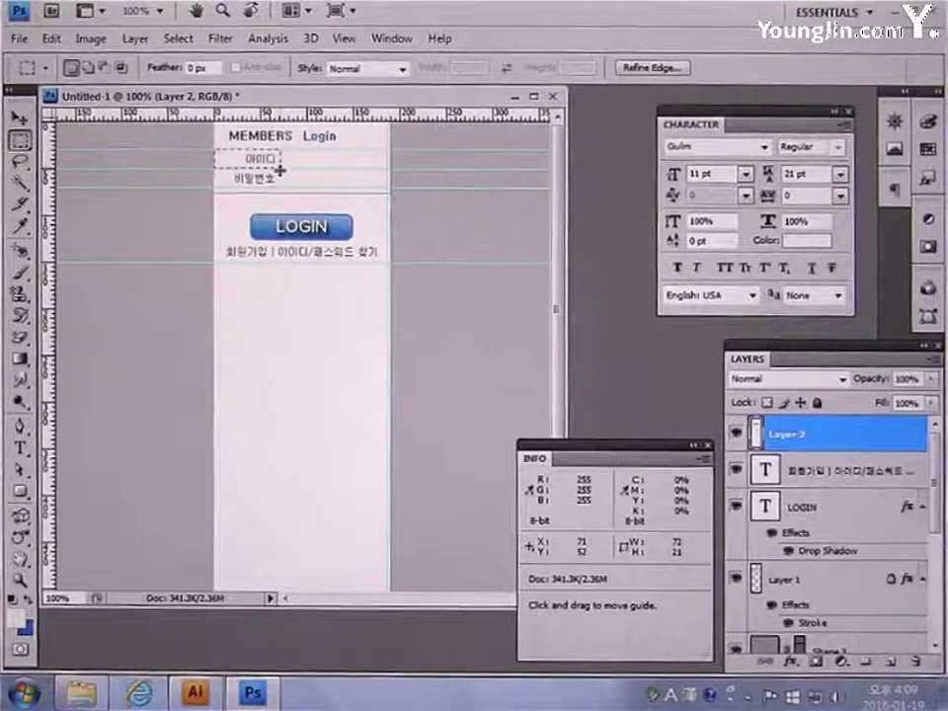
key("ctrl+n")
key("Return")
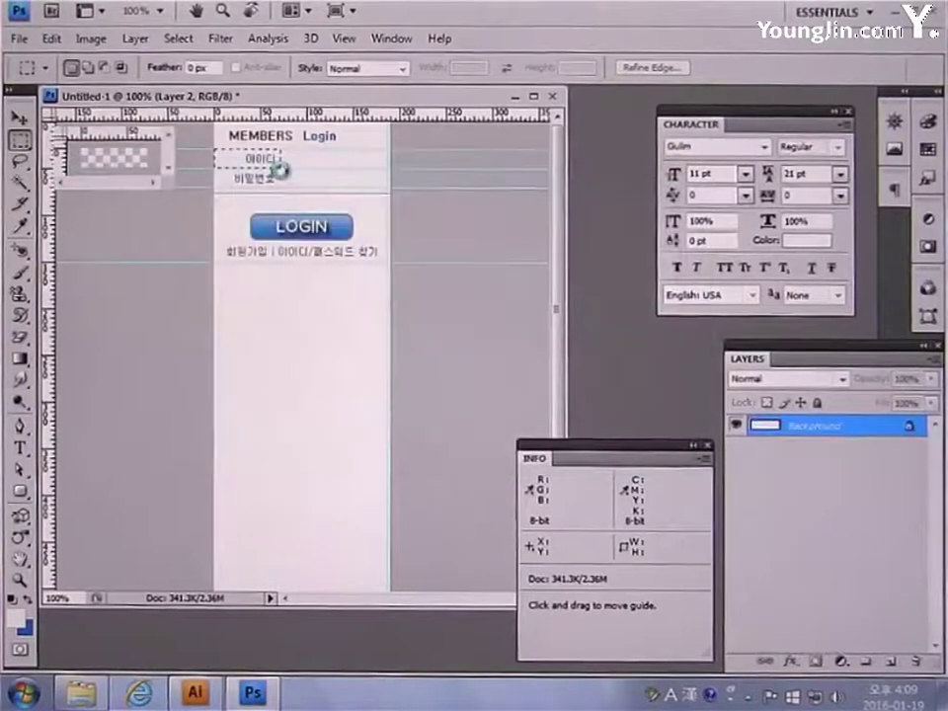
key("ctrl+v")
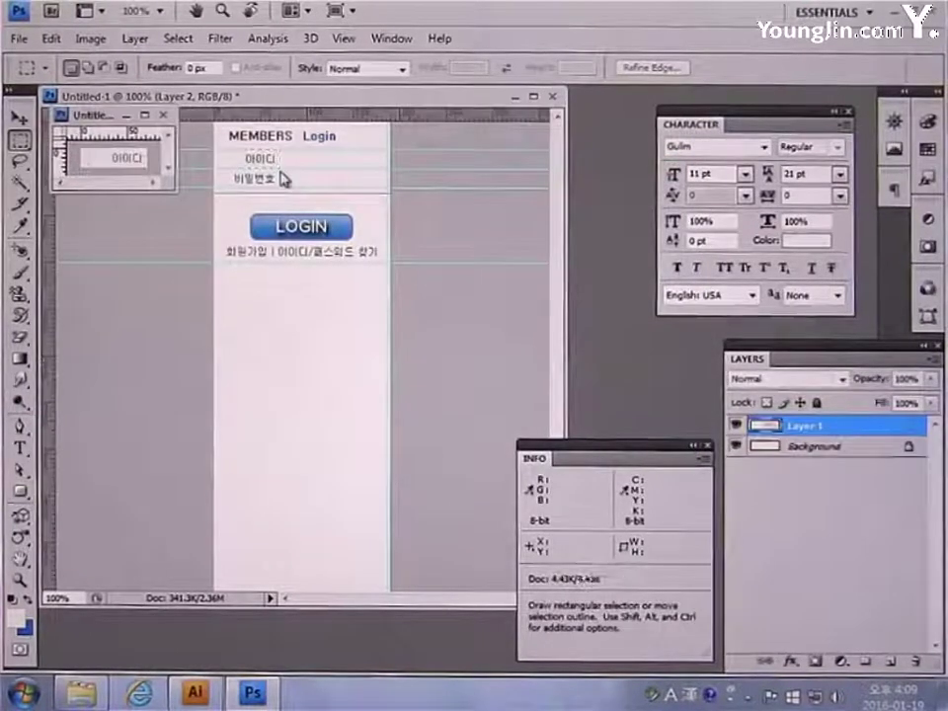
Export the 아이디 label image for the web as a JPEG named login_1, and close its document without saving
left_click(19, 37)
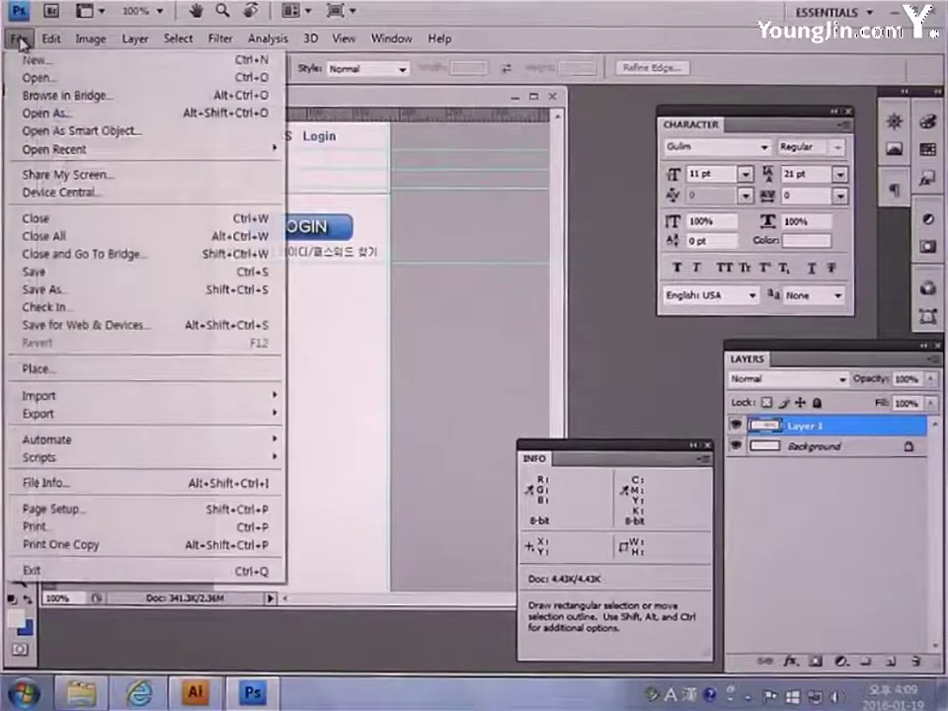
left_click(82, 324)
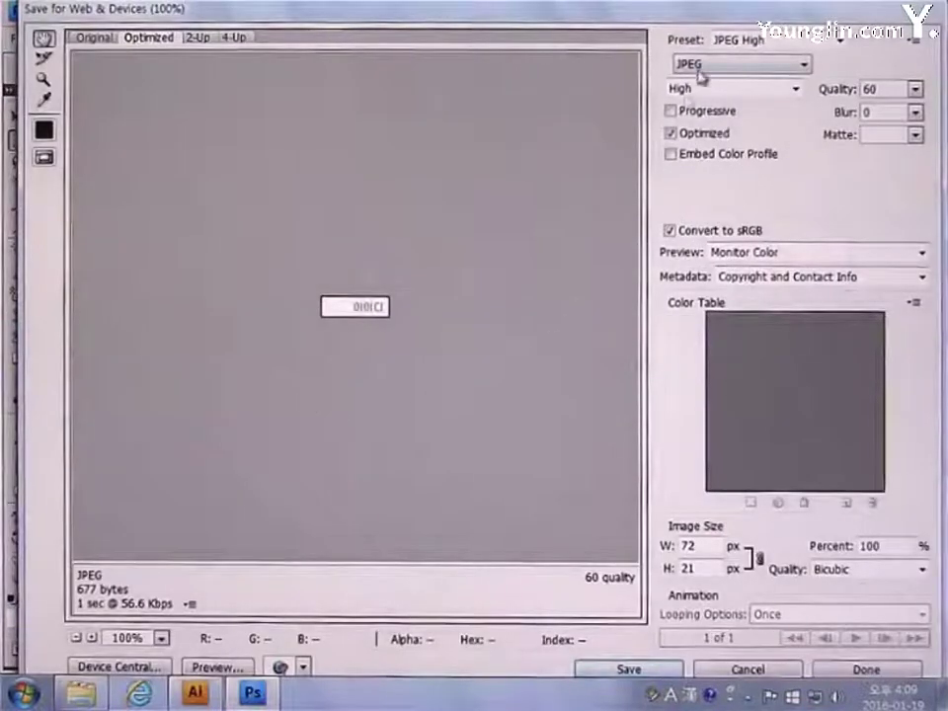
left_click(632, 672)
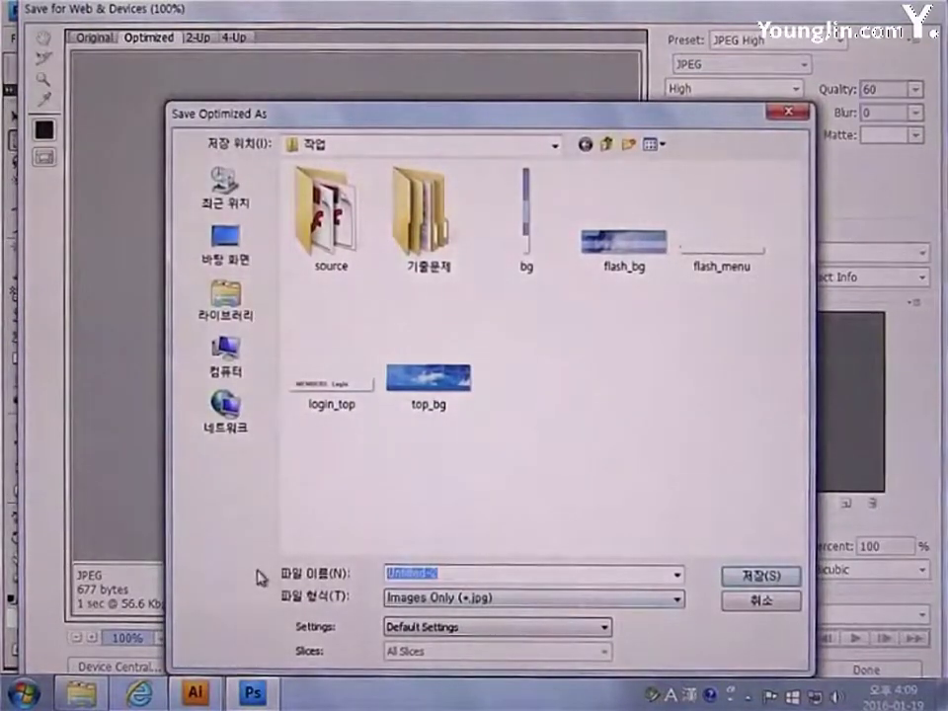
type("login")
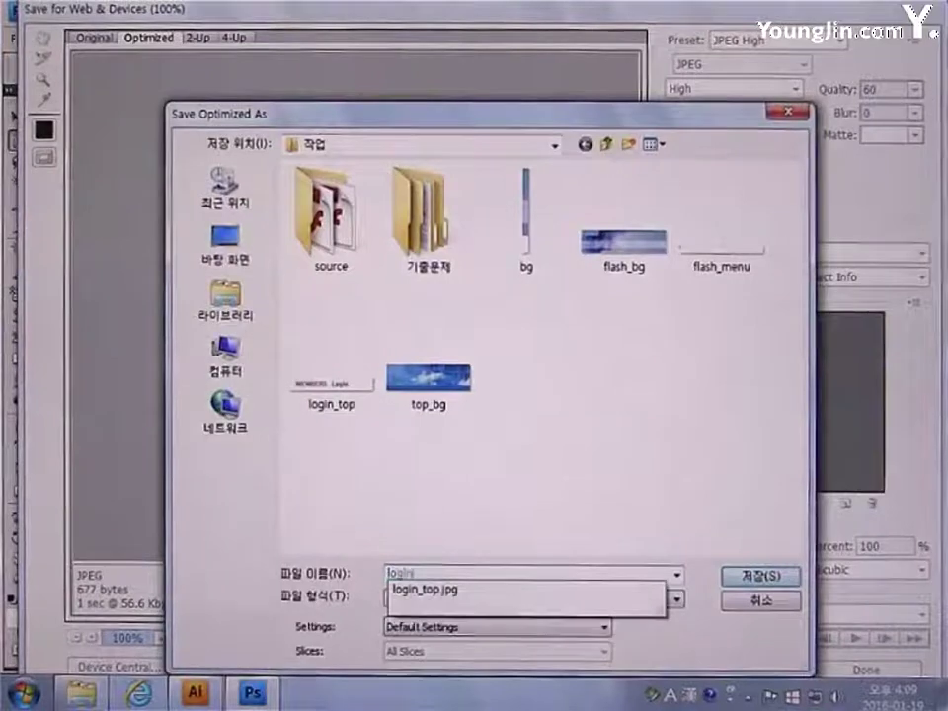
type("_1")
key("Return")
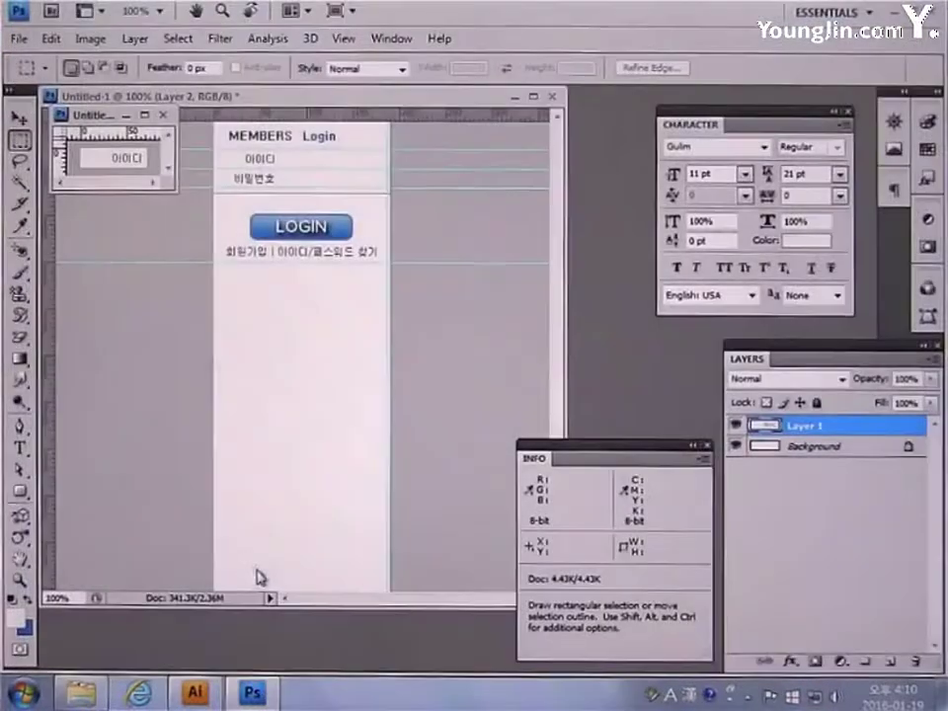
left_click(164, 117)
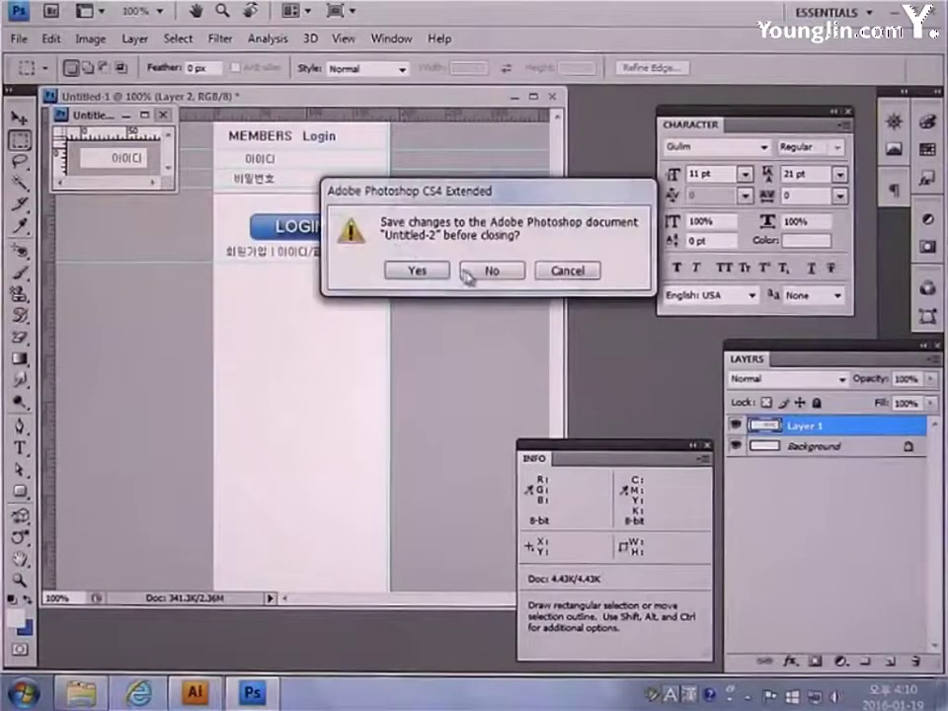
left_click(469, 271)
key("ctrl+shift+d")
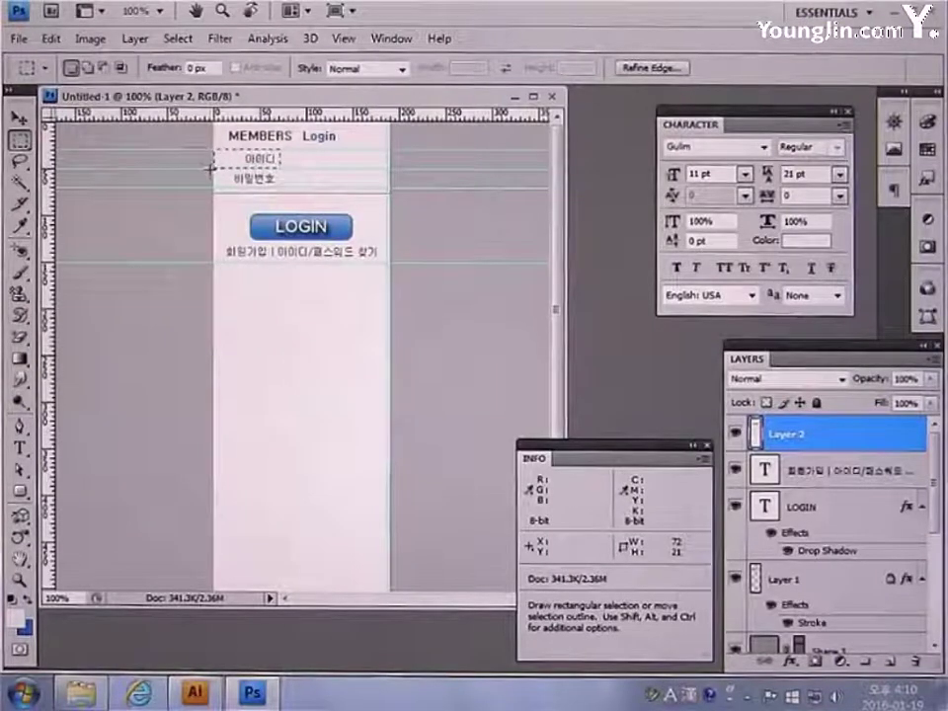
Copy the 72 × 21 px area around the 비밀번호 label and paste it into a new document of the same size
left_click_drag(224, 167, 227, 185)
key("ctrl+c")
key("ctrl+n")
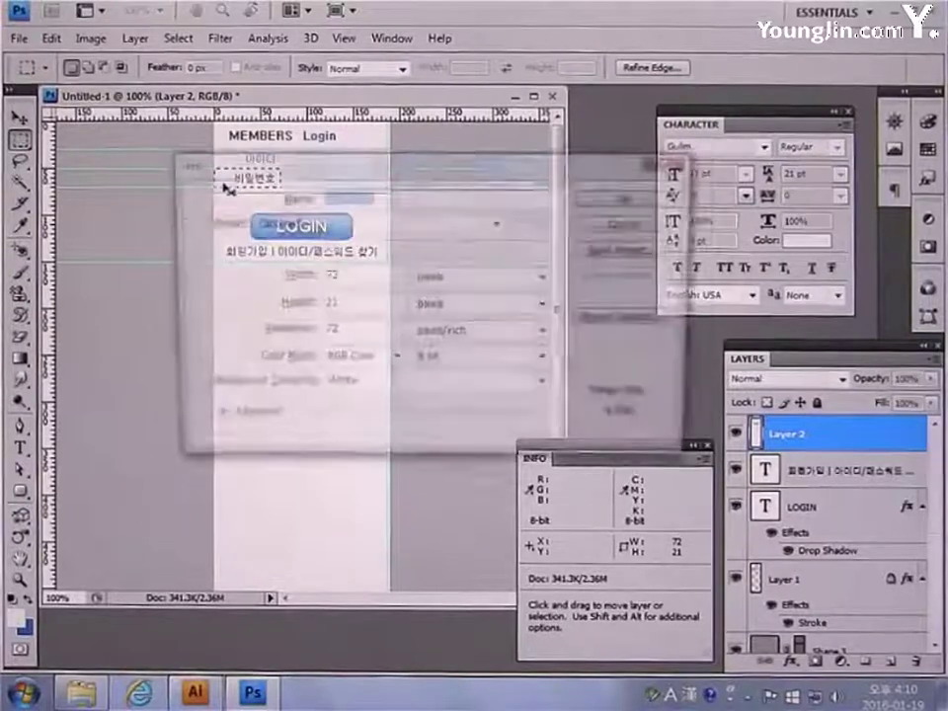
key("Return")
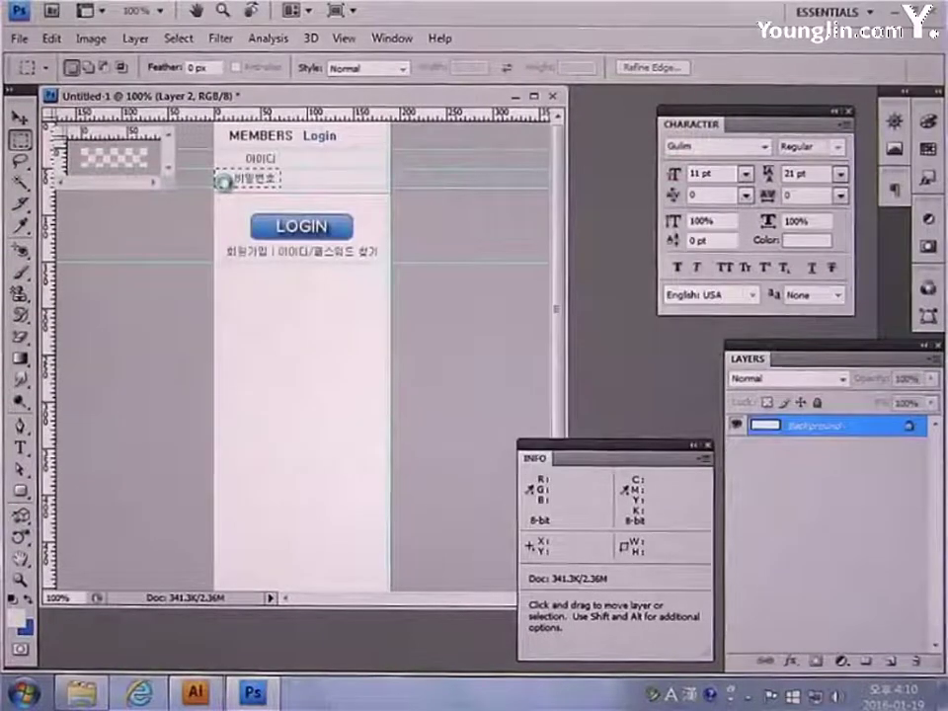
key("ctrl+v")
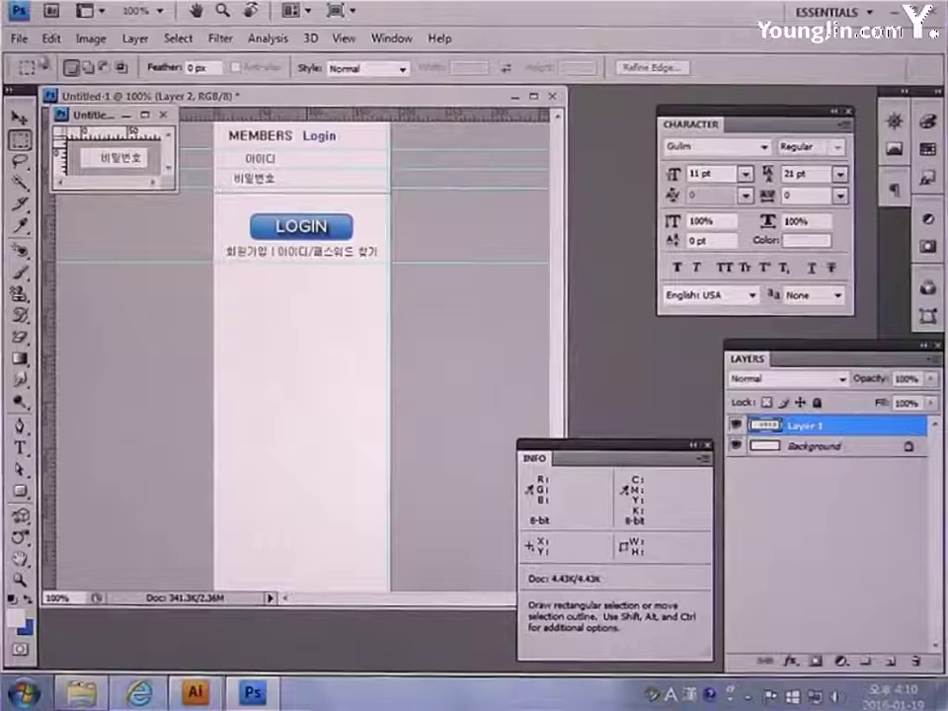
Export the 비밀번호 label image for the web as a JPEG named login_pw, and close its document without saving
left_click(19, 40)
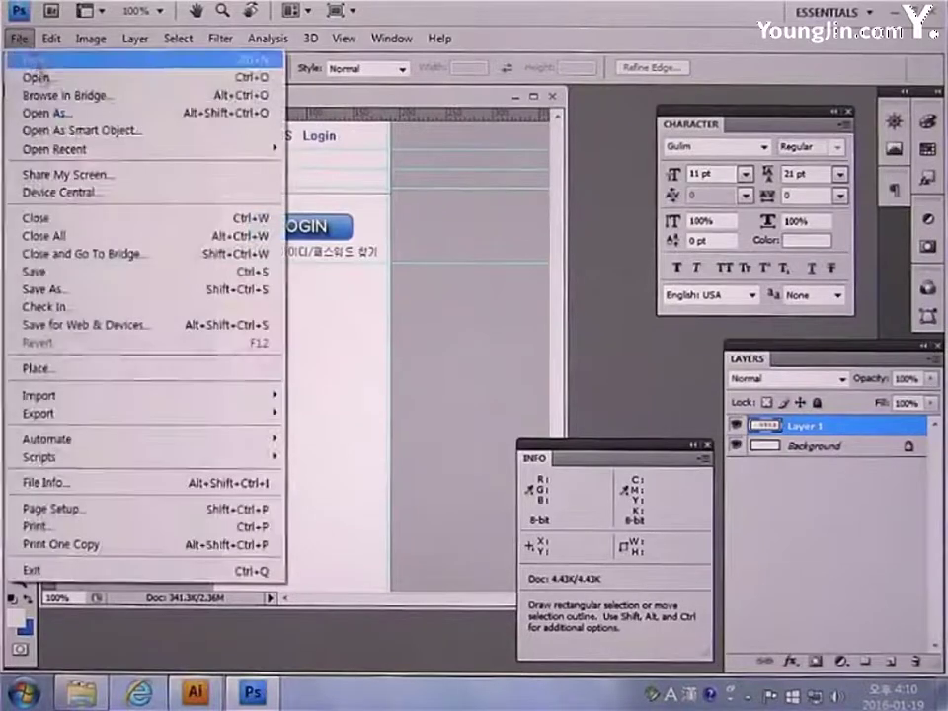
left_click(97, 323)
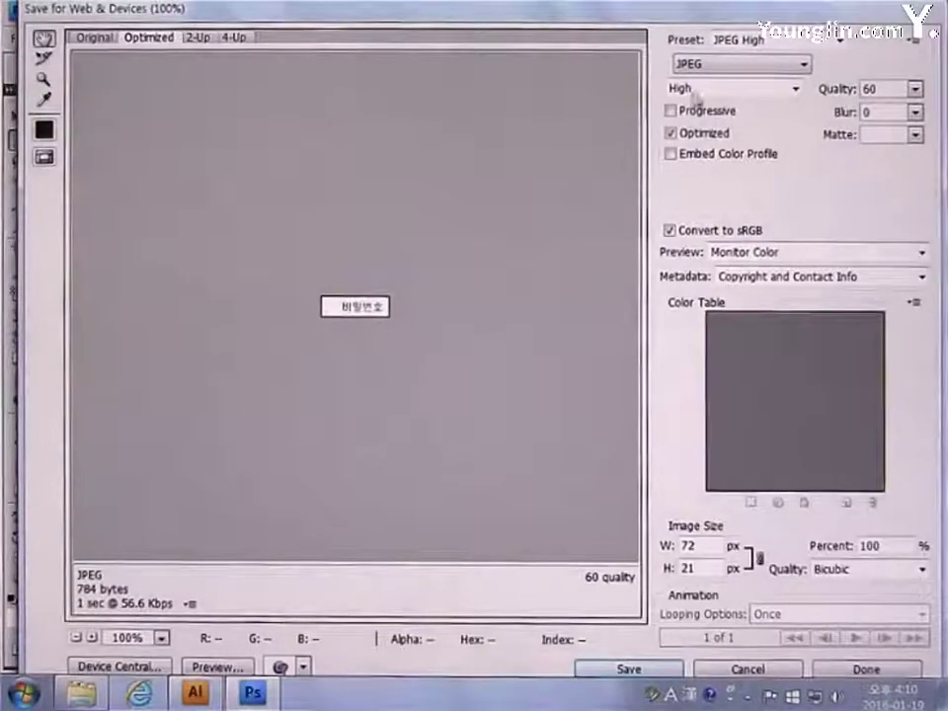
left_click(622, 671)
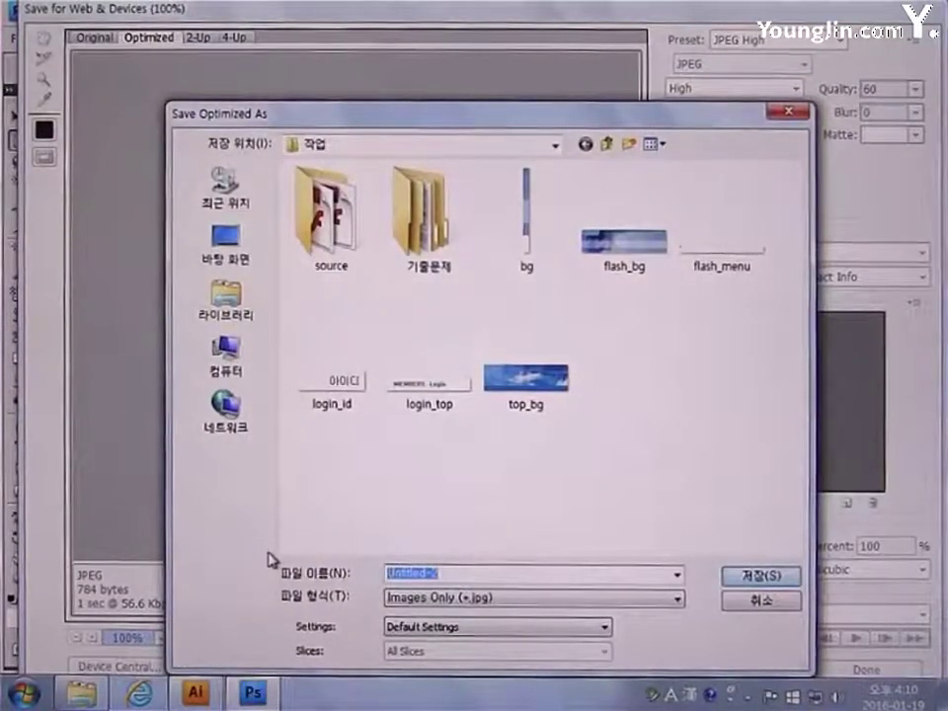
type("login")
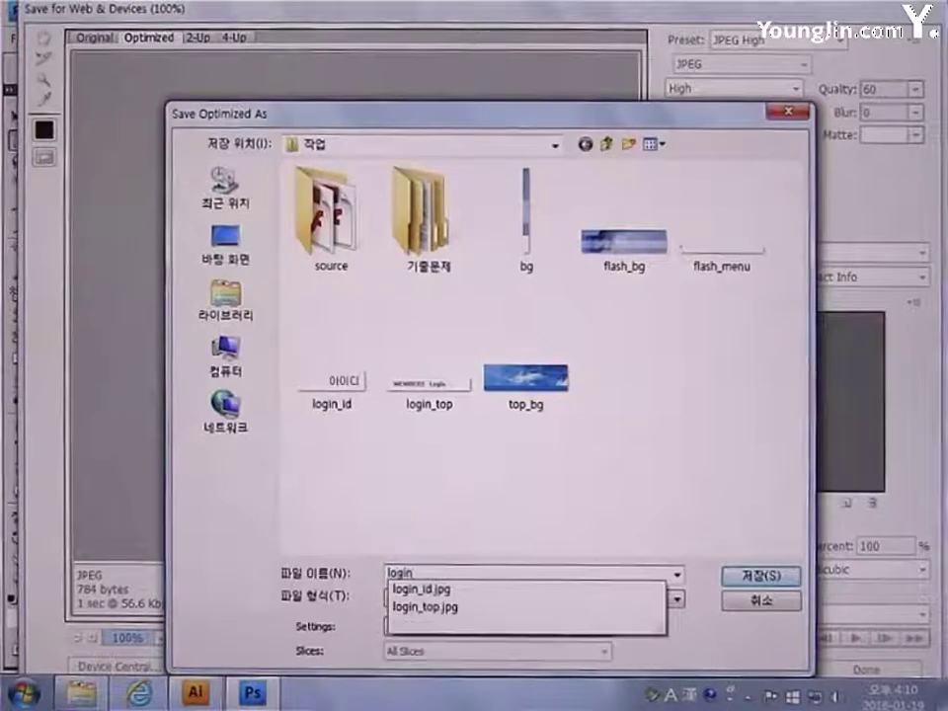
type("_pw")
key("Return")
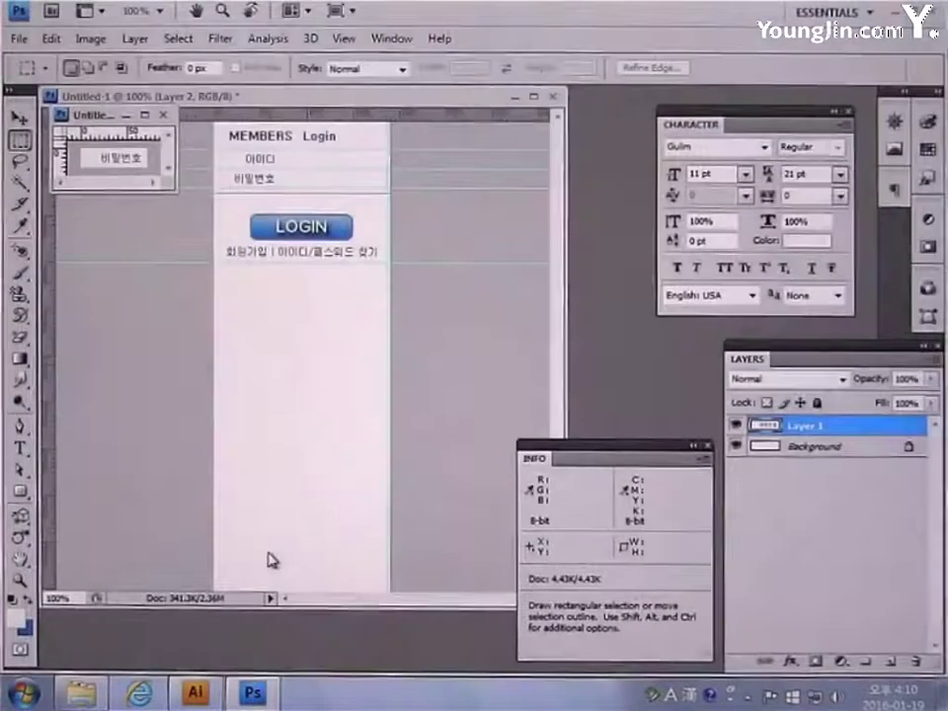
key("ctrl+w")
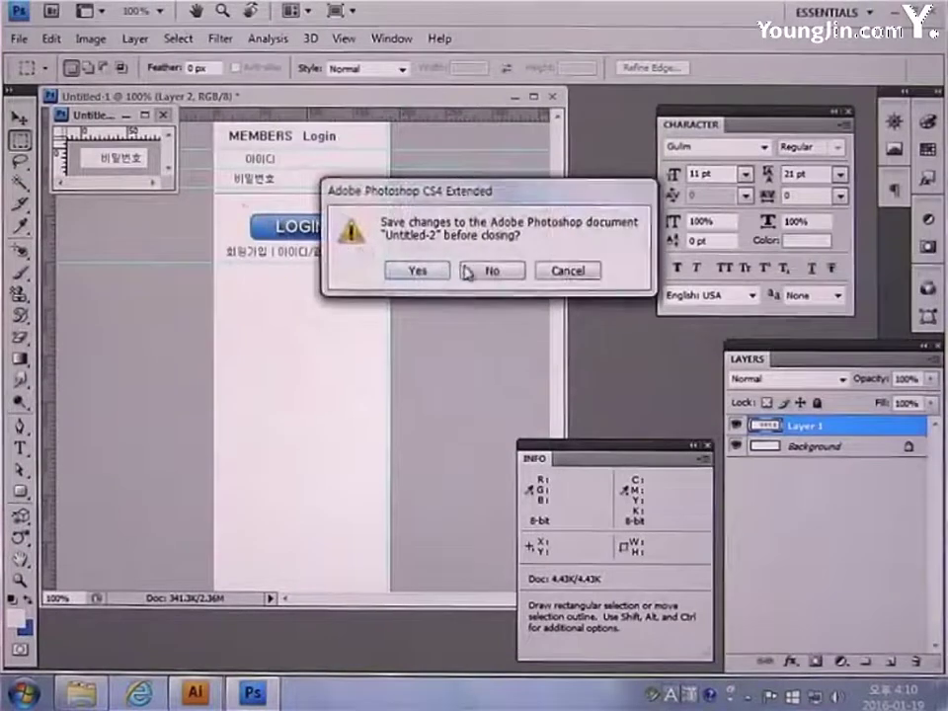
left_click(470, 269)
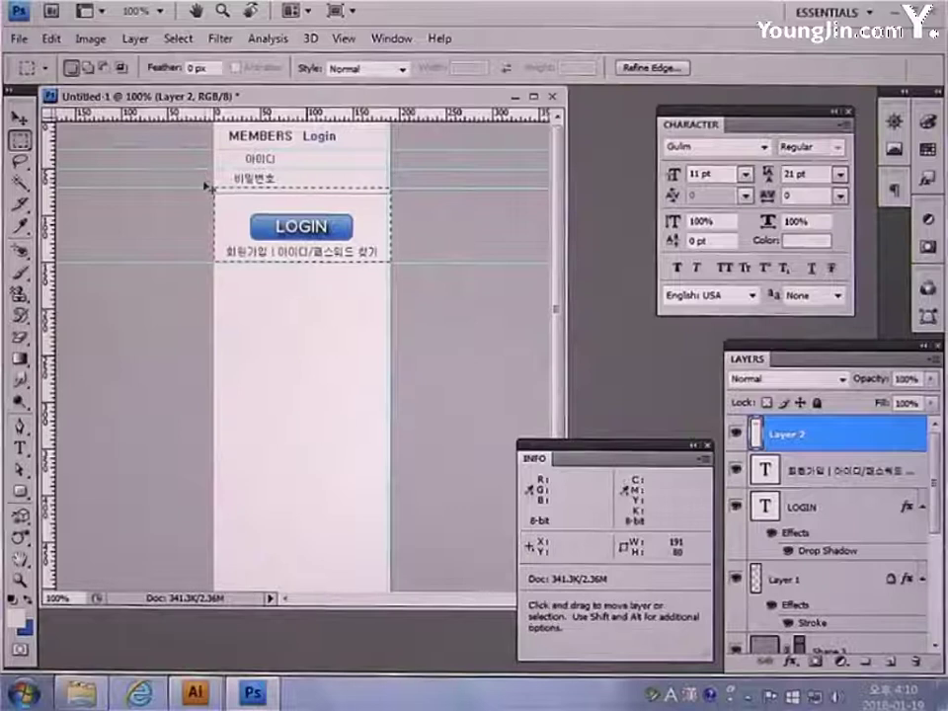
Copy the 191 × 80 px area with the LOGIN button and the links below it into a new document of the same size
key("ctrl+n")
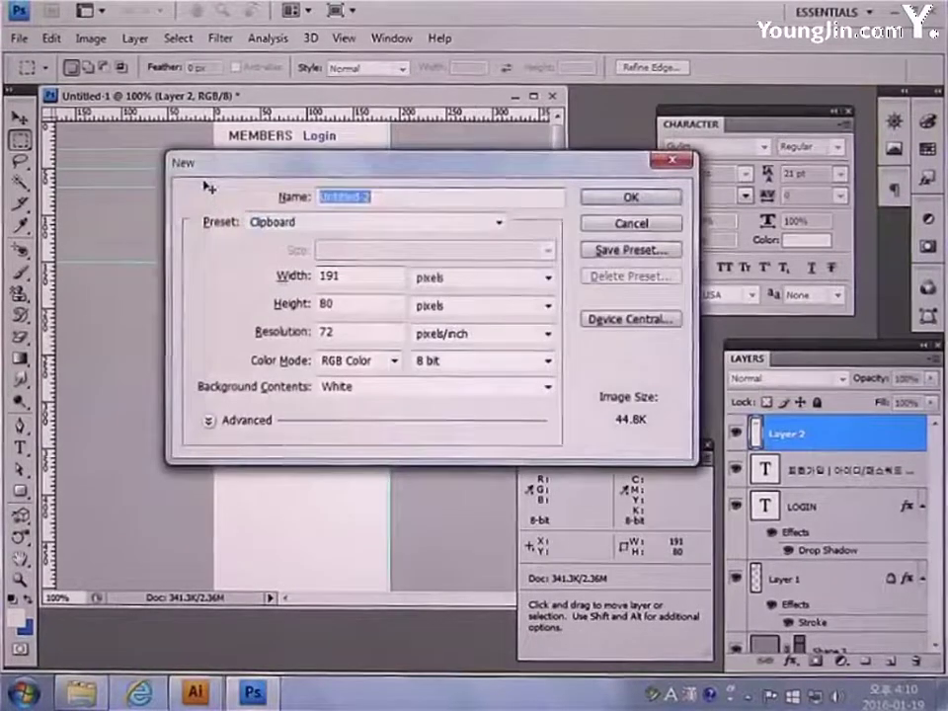
key("Return")
key("ctrl+v")
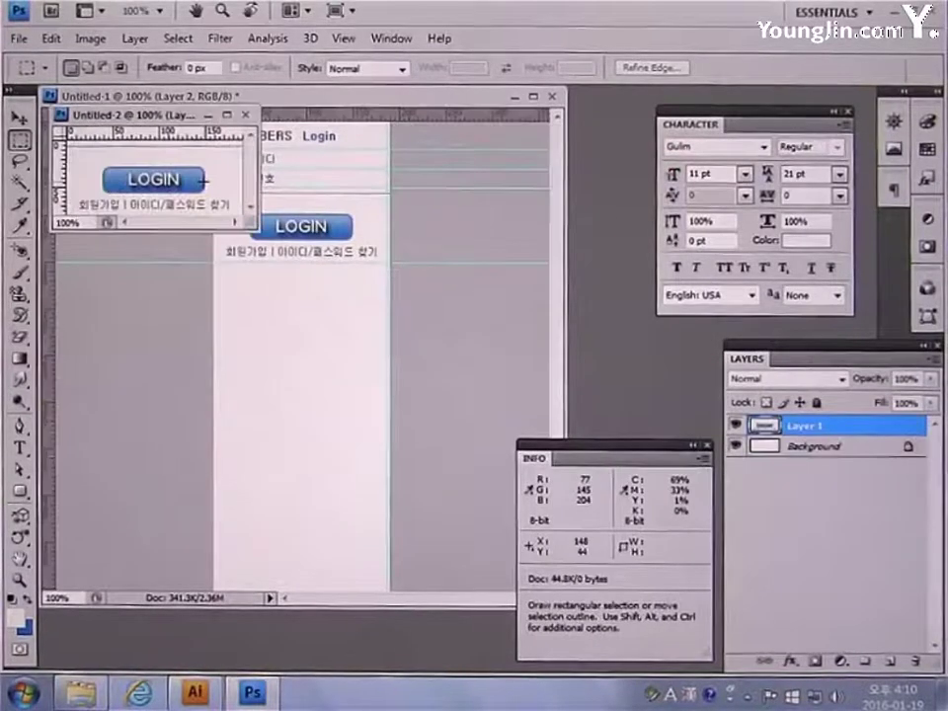
Export the LOGIN button image for the web as a JPEG named login_but, and close its document without saving
left_click(18, 39)
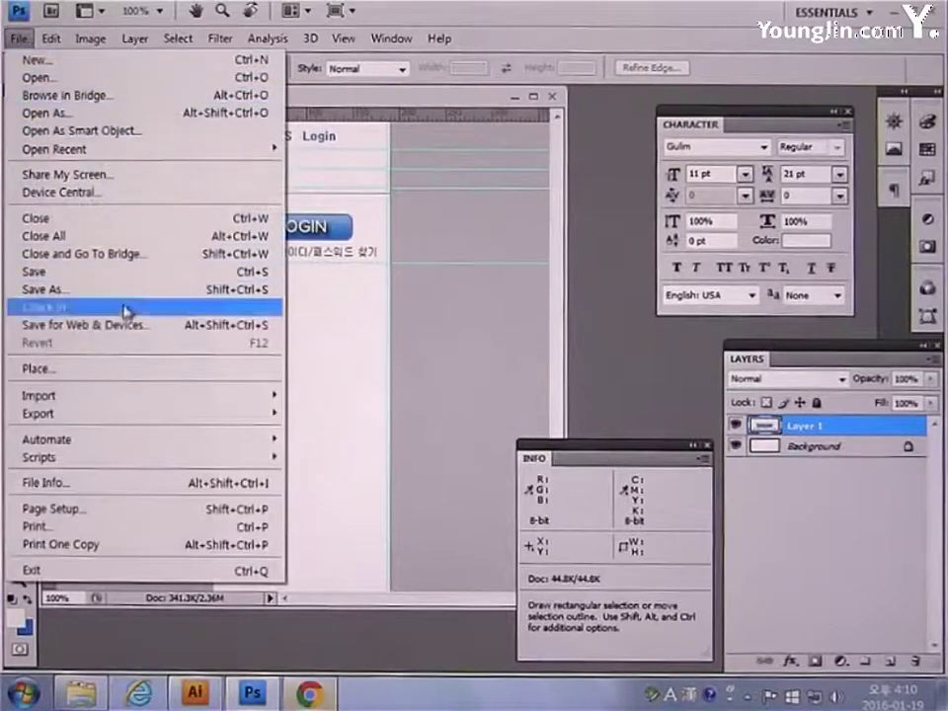
left_click(126, 324)
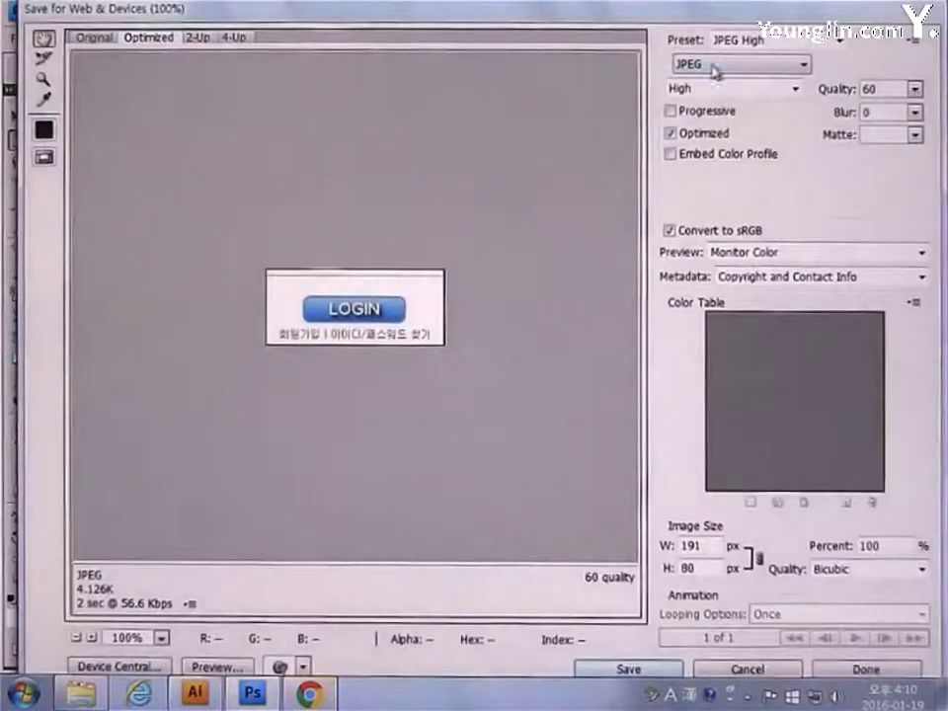
left_click(625, 668)
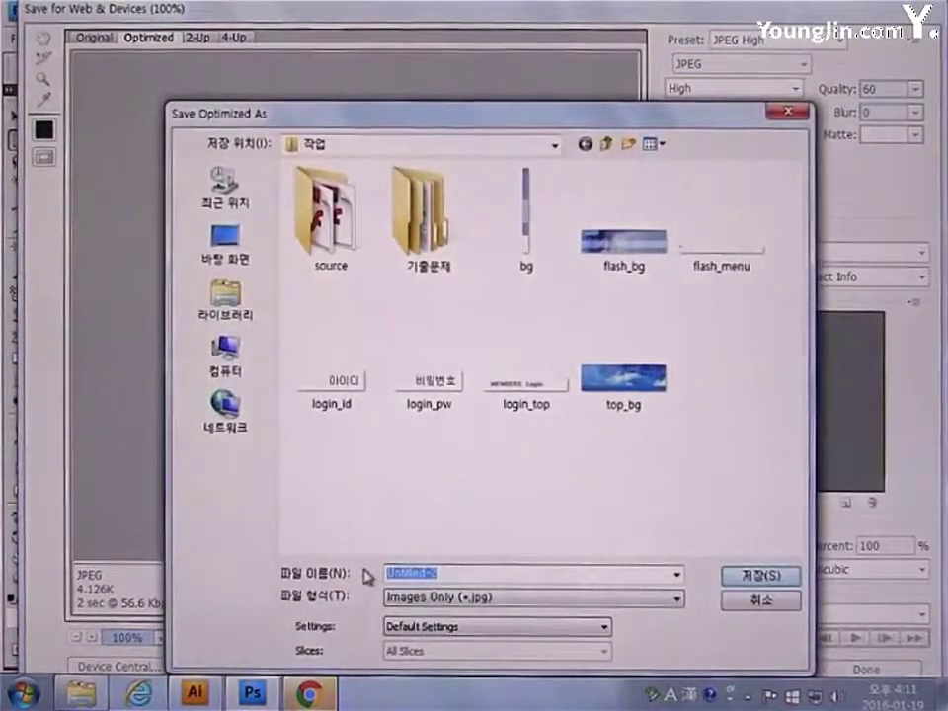
type("lo")
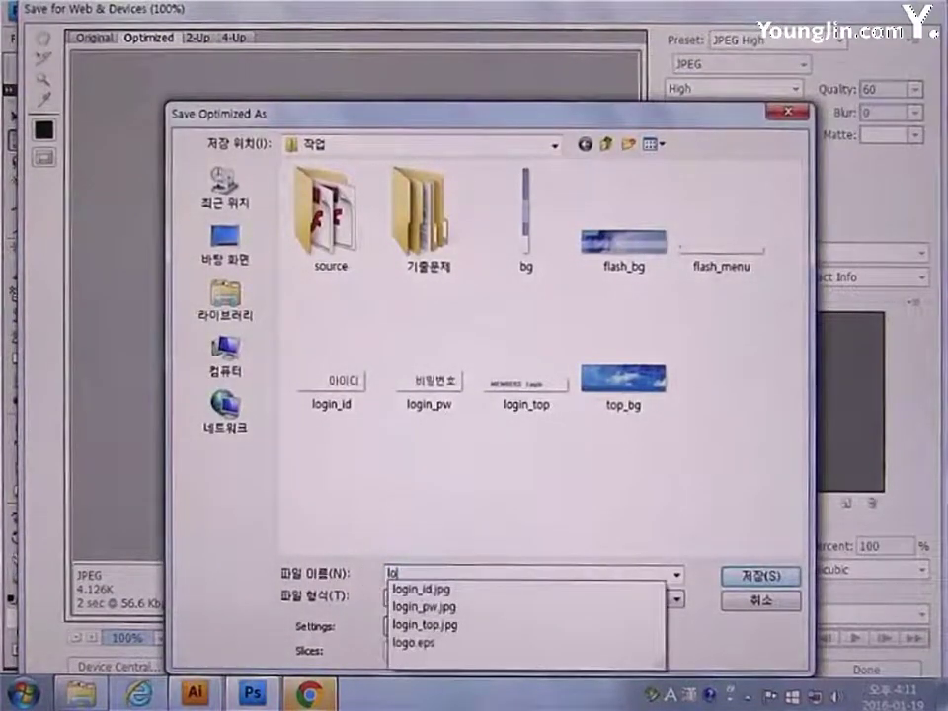
type("gin_but")
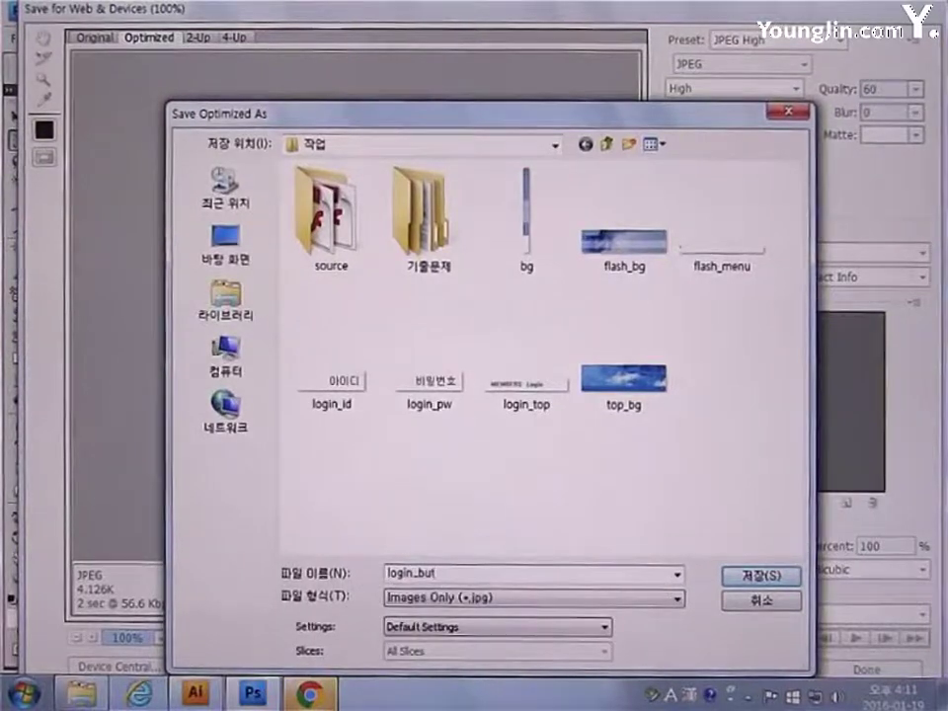
key("Return")
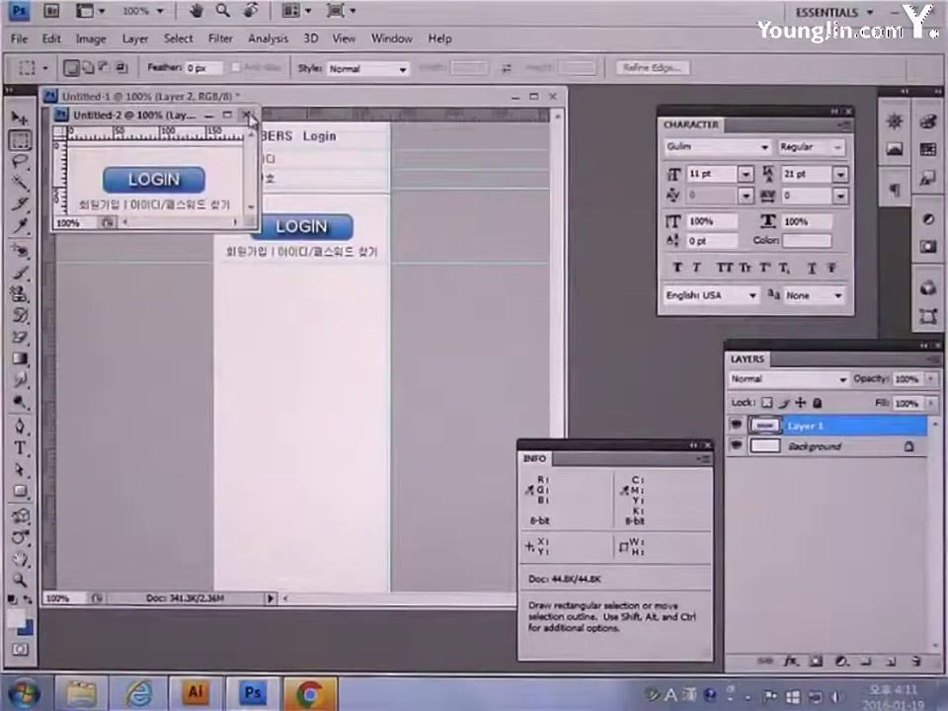
left_click(248, 116)
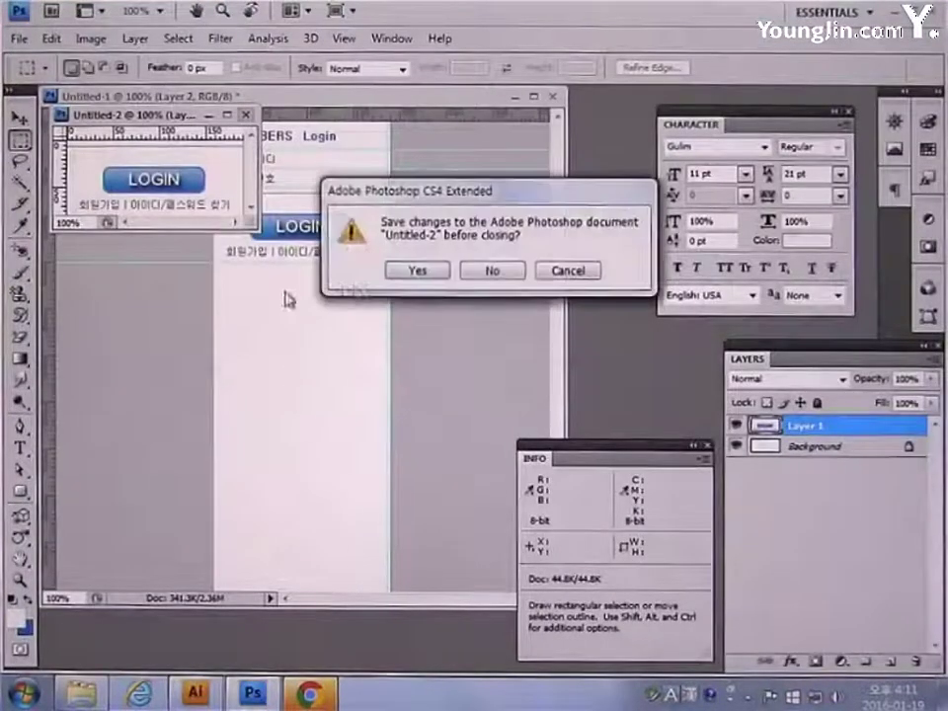
left_click(490, 271)
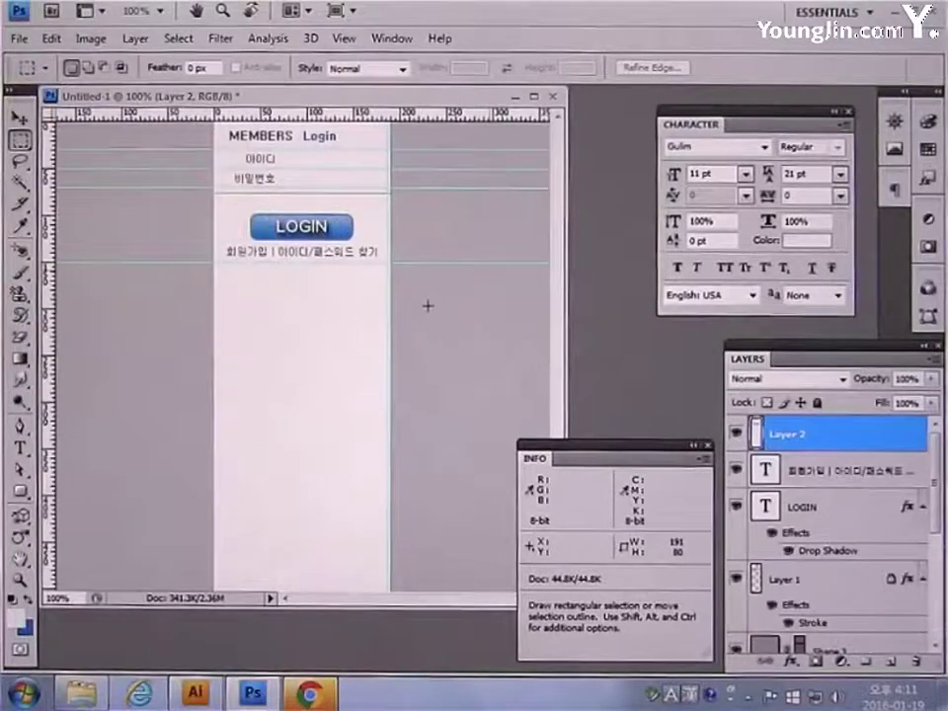
Copy the 4 × 610 px vertical strip along the login panel's right edge and paste it into a new document of the same size
key("ctrl+minus")
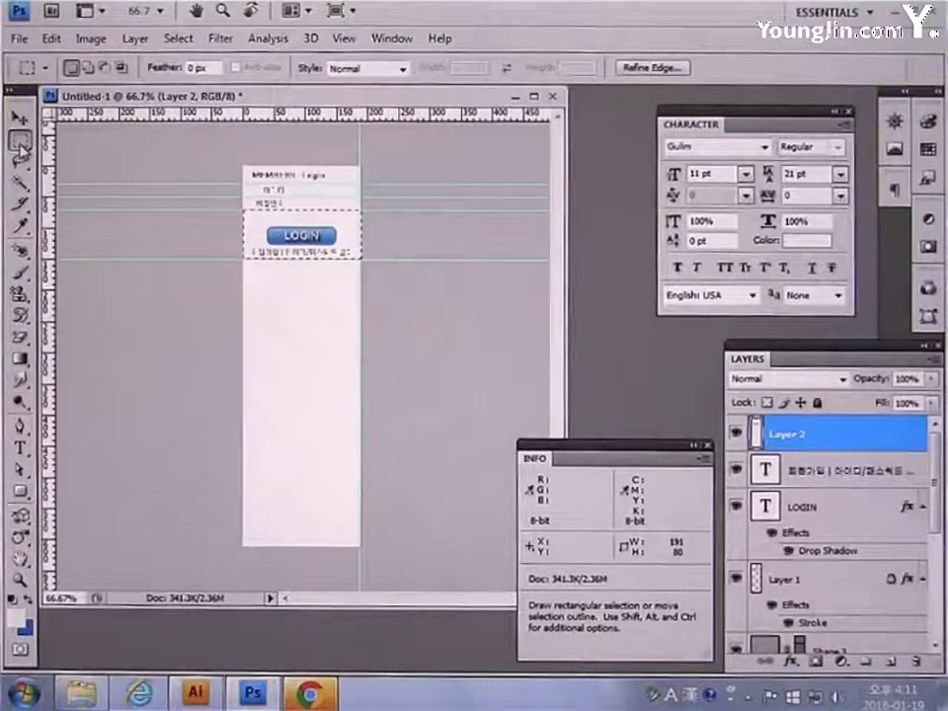
left_click_drag(359, 166, 364, 268)
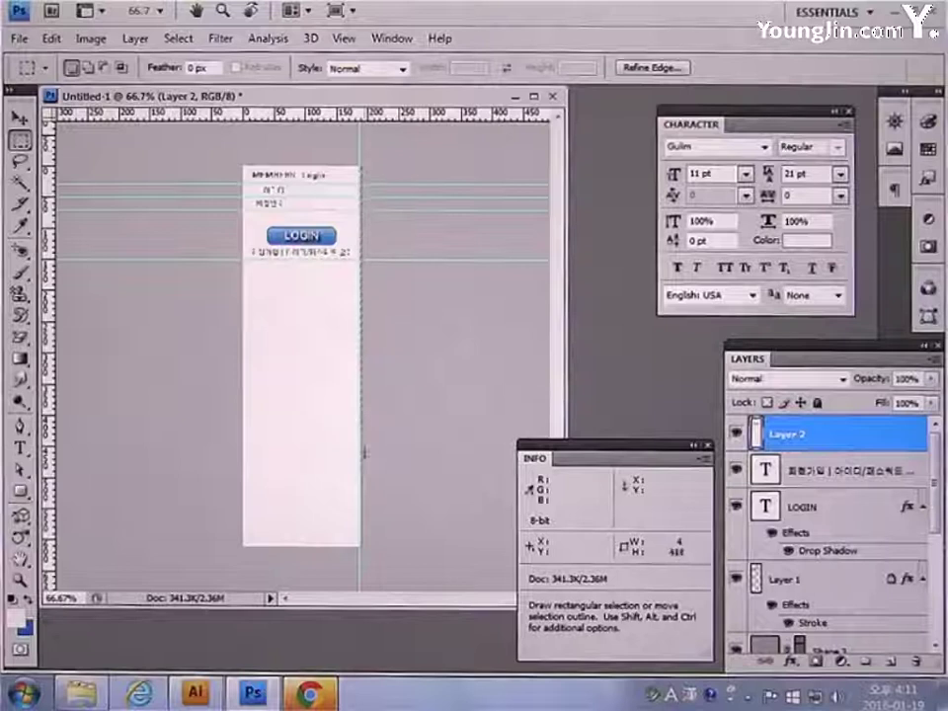
left_click_drag(364, 453, 364, 553)
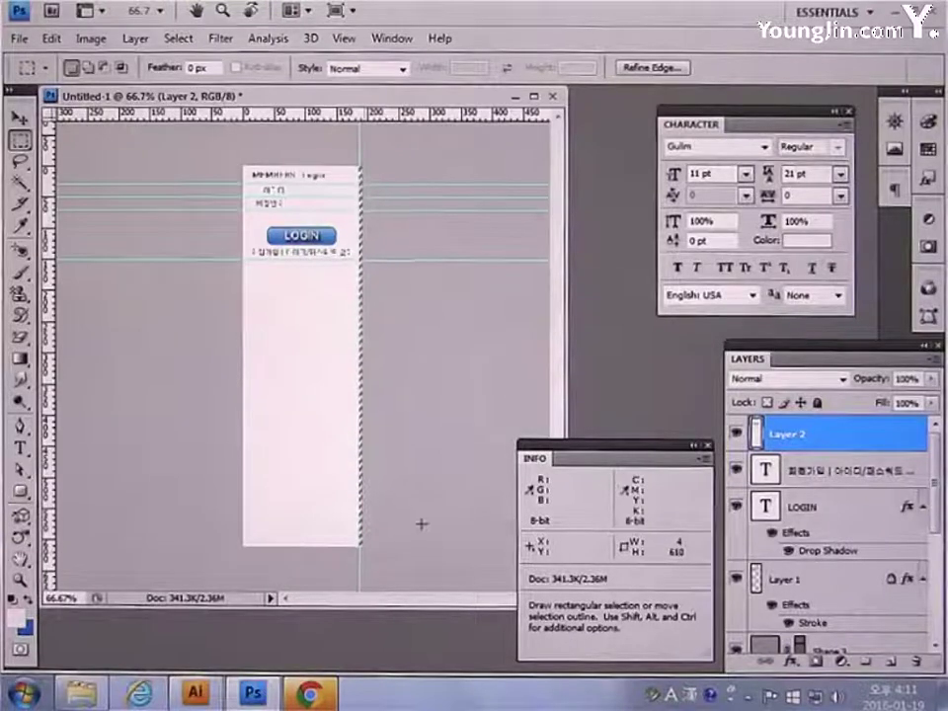
key("ctrl")
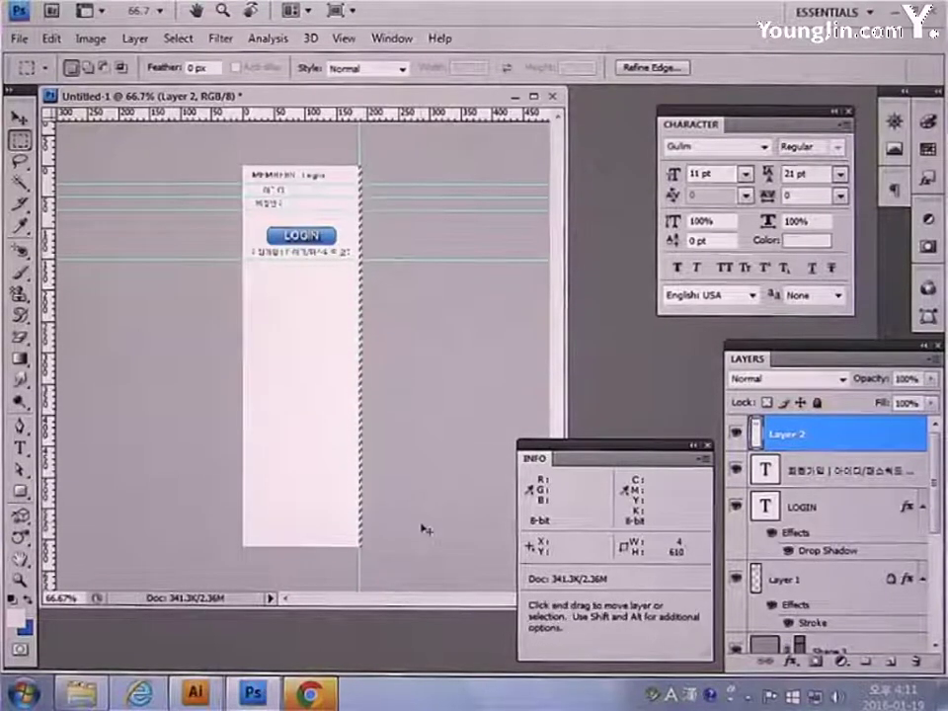
key("ctrl+c")
key("ctrl+n")
key("Return")
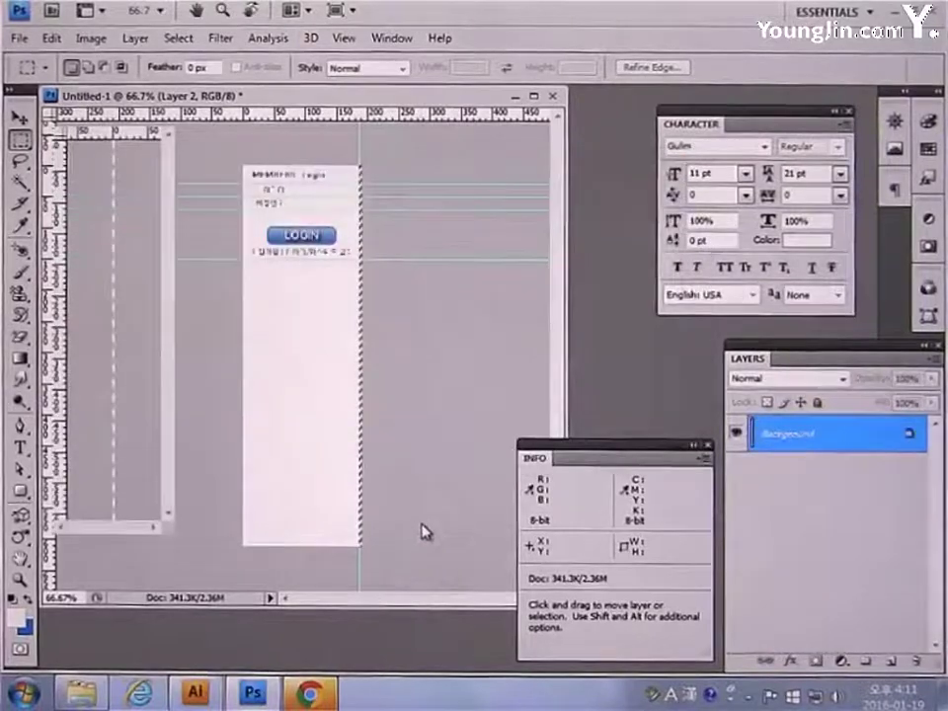
key("ctrl+v")
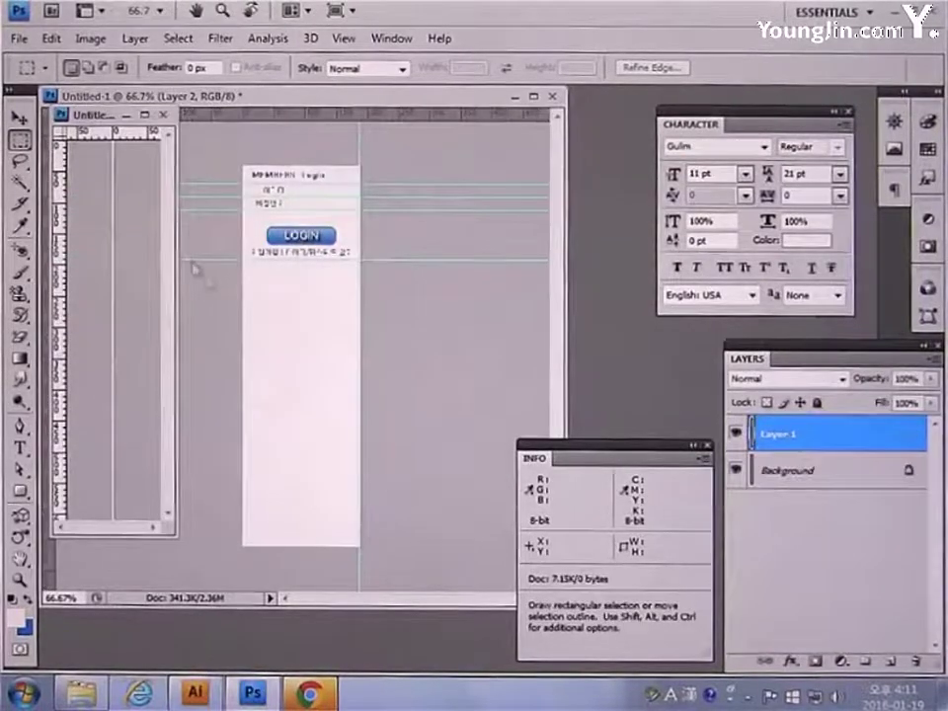
Export the vertical edge strip for the web as a JPEG with a file name starting with login
left_click(18, 37)
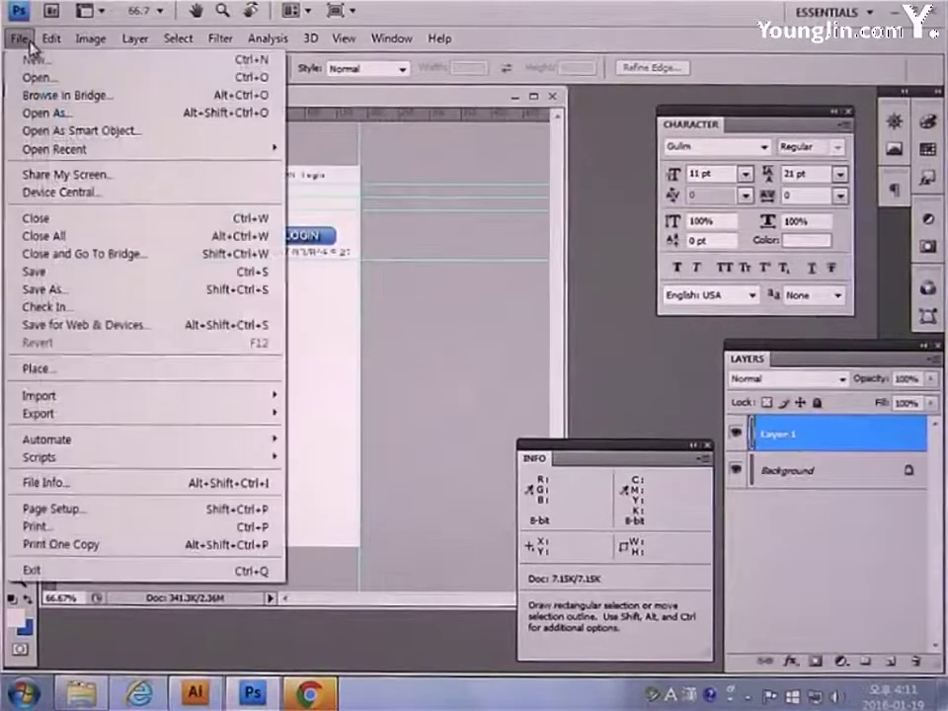
left_click(119, 331)
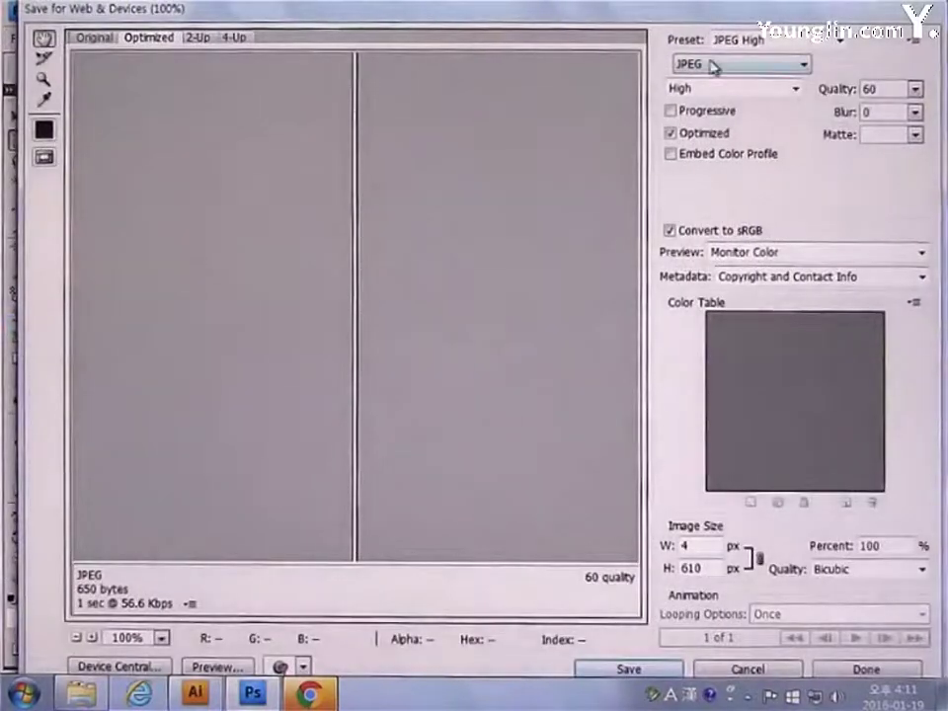
left_click(625, 667)
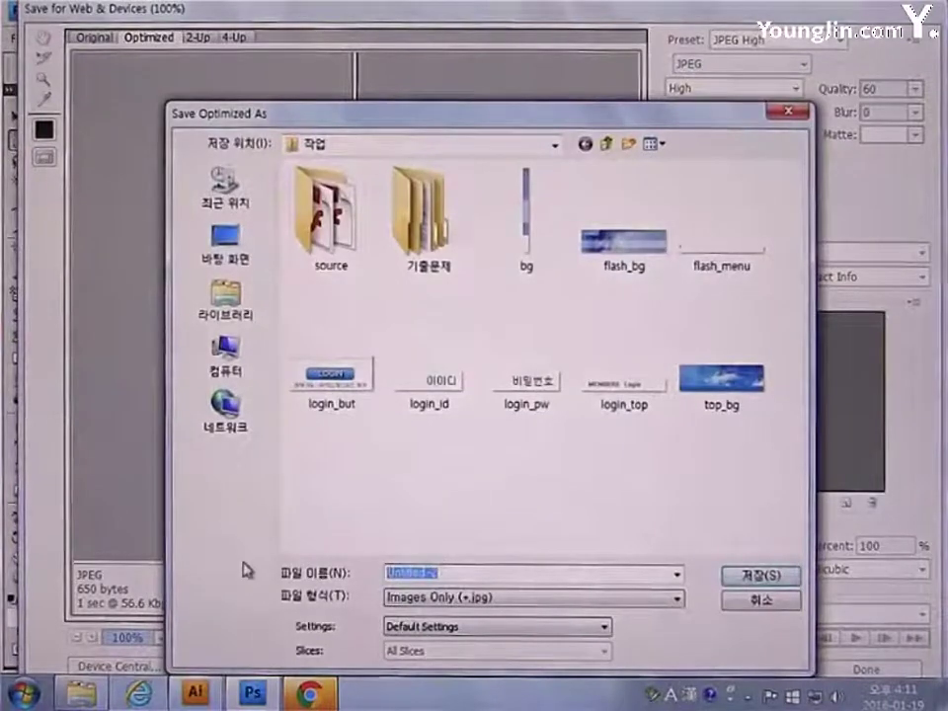
type("l")
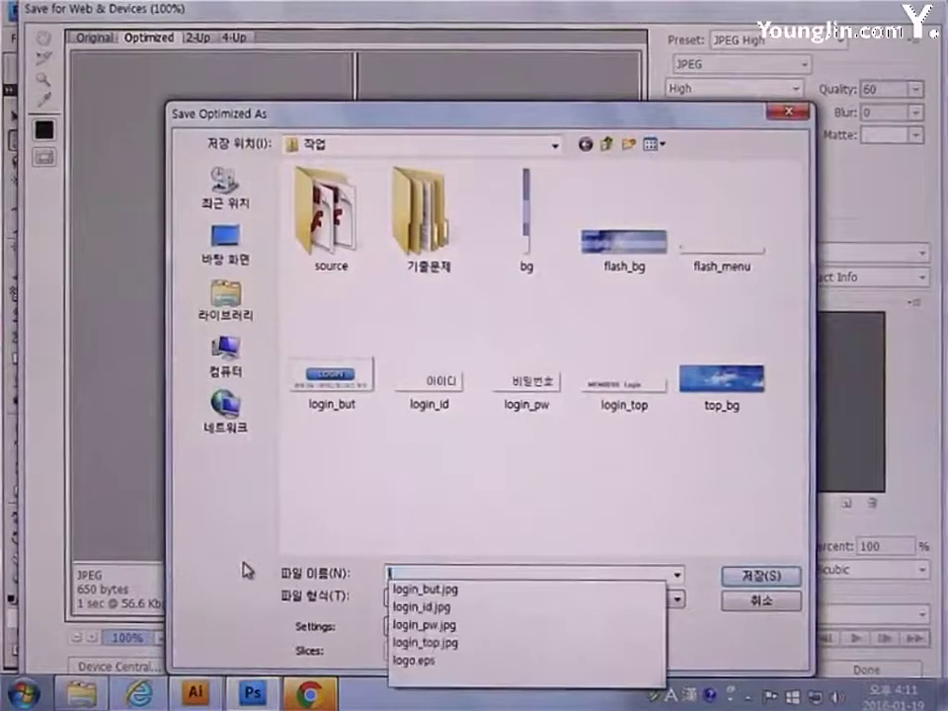
type("ogin")
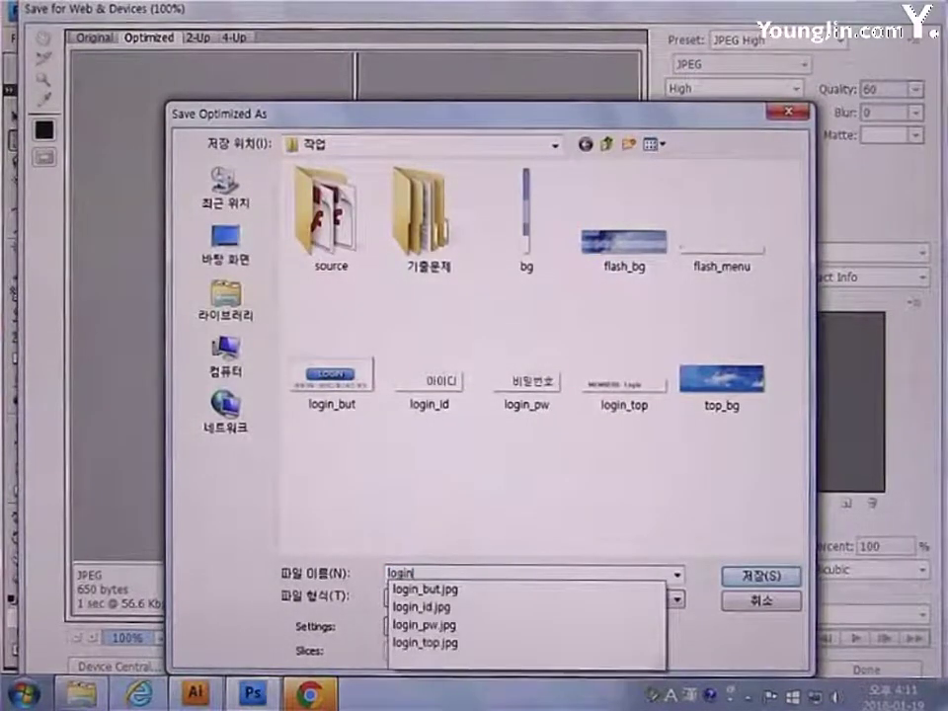
type("_")
key("BackSpace")
type(".j")
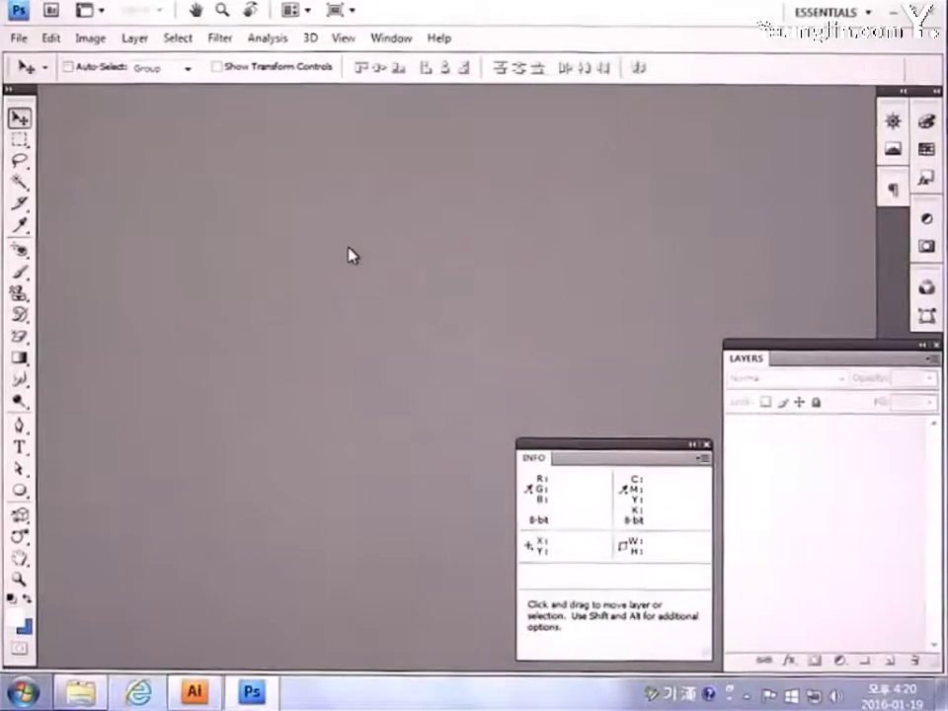
Create a new 647 × 53 px RGB document at 72 pixels/inch with a white background
left_click(20, 38)
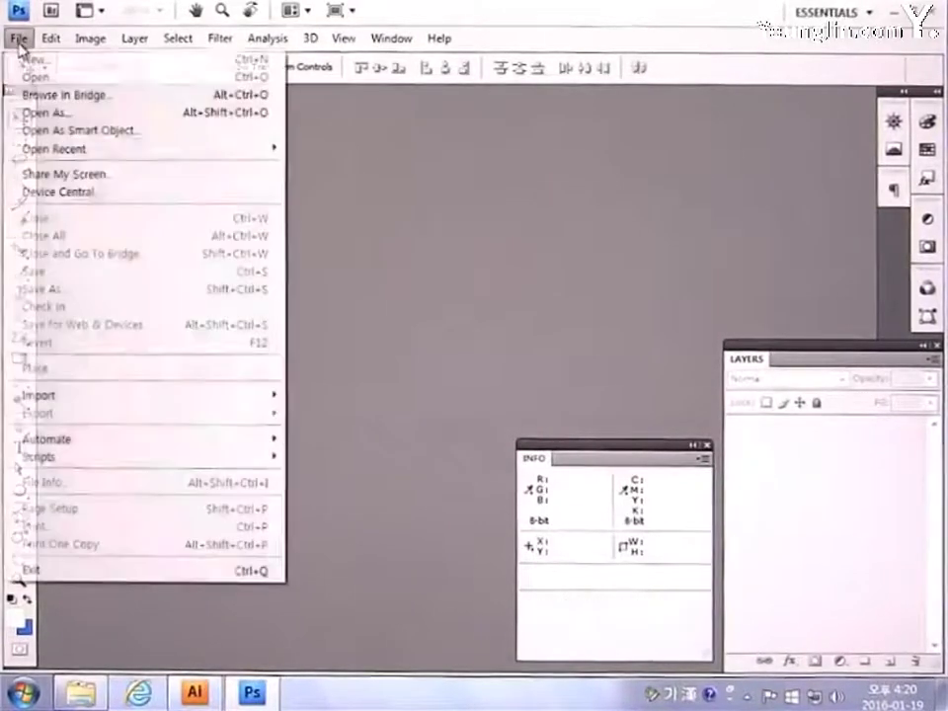
left_click(39, 60)
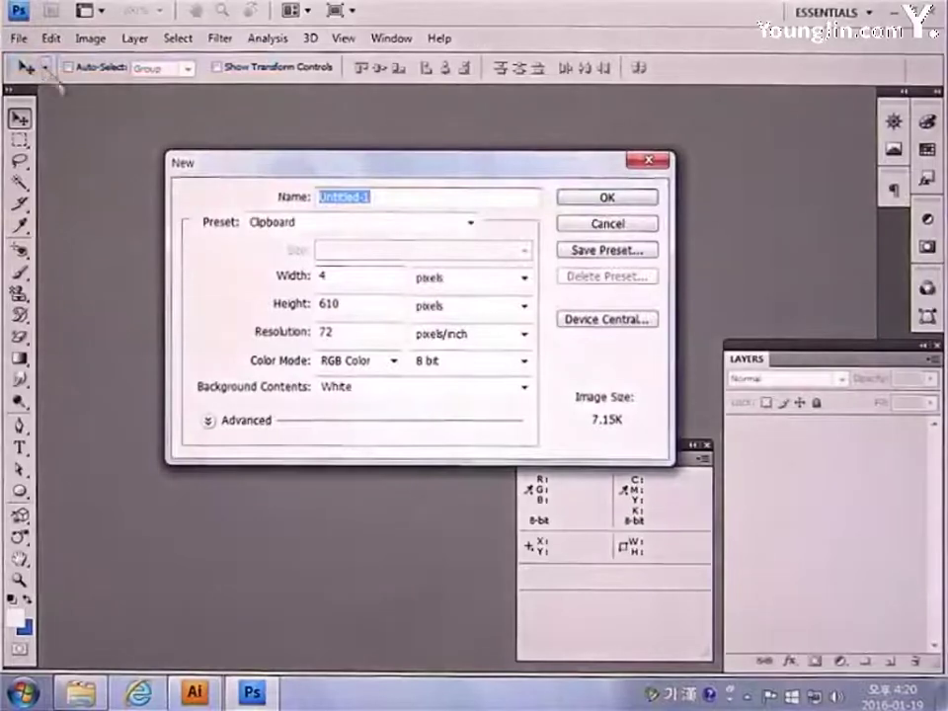
double_click(337, 277)
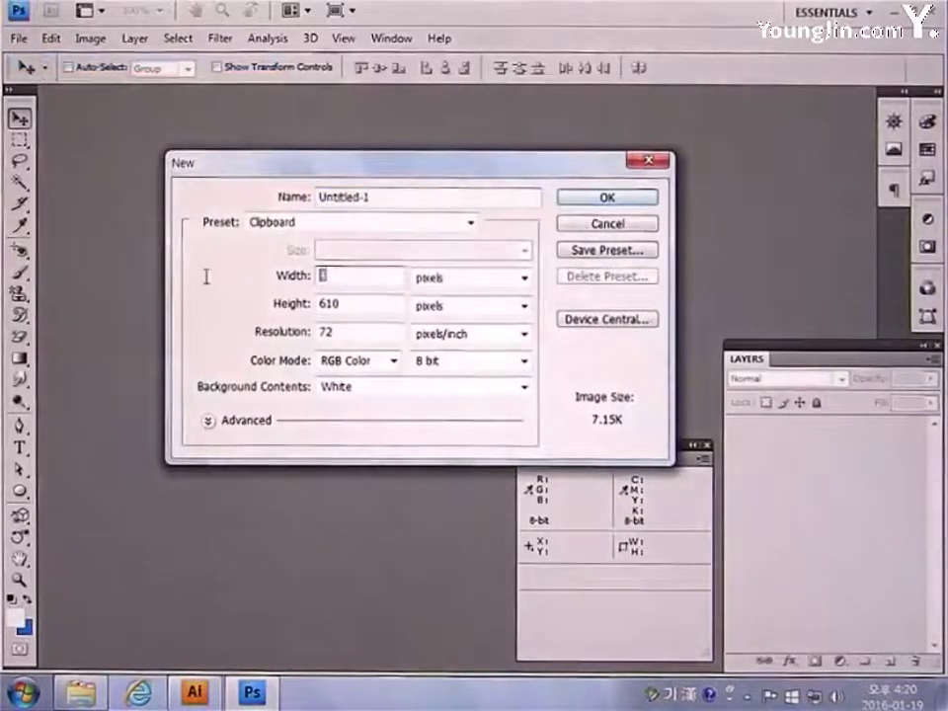
type("647")
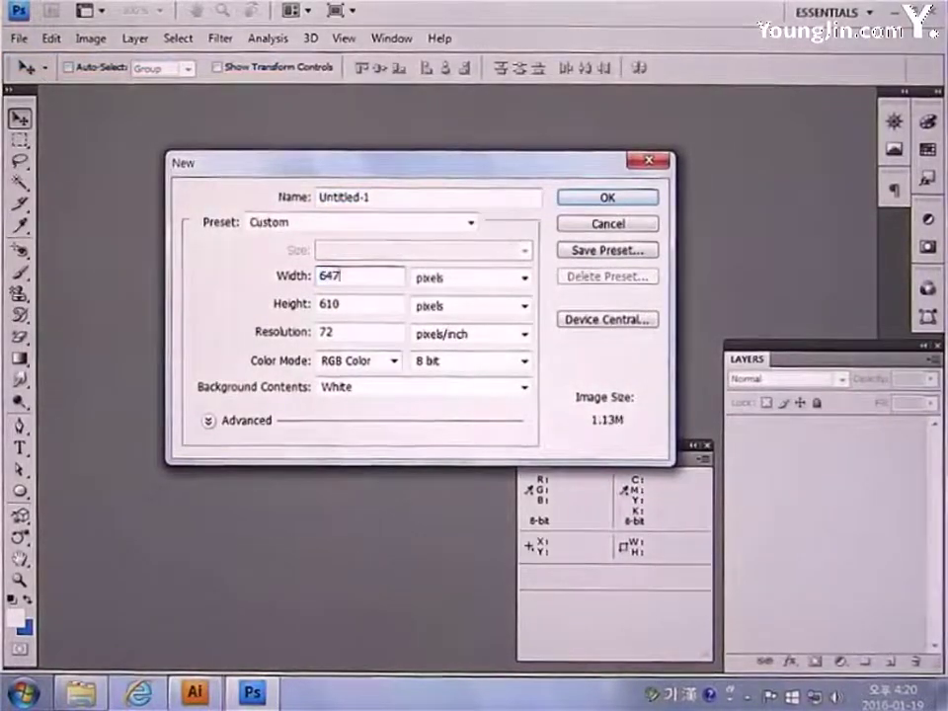
key("Tab")
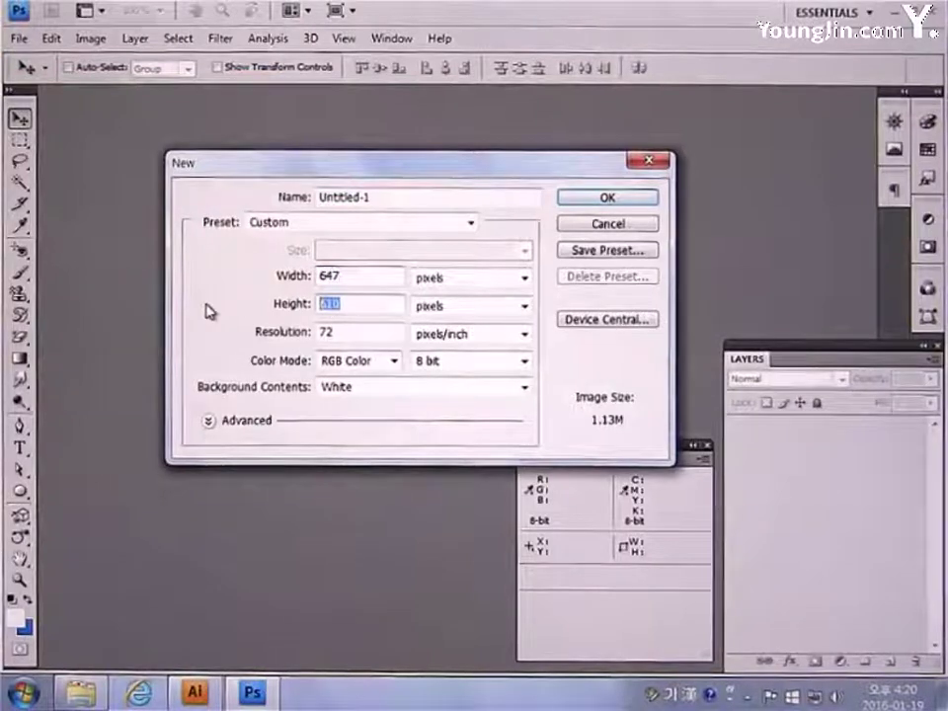
type("53")
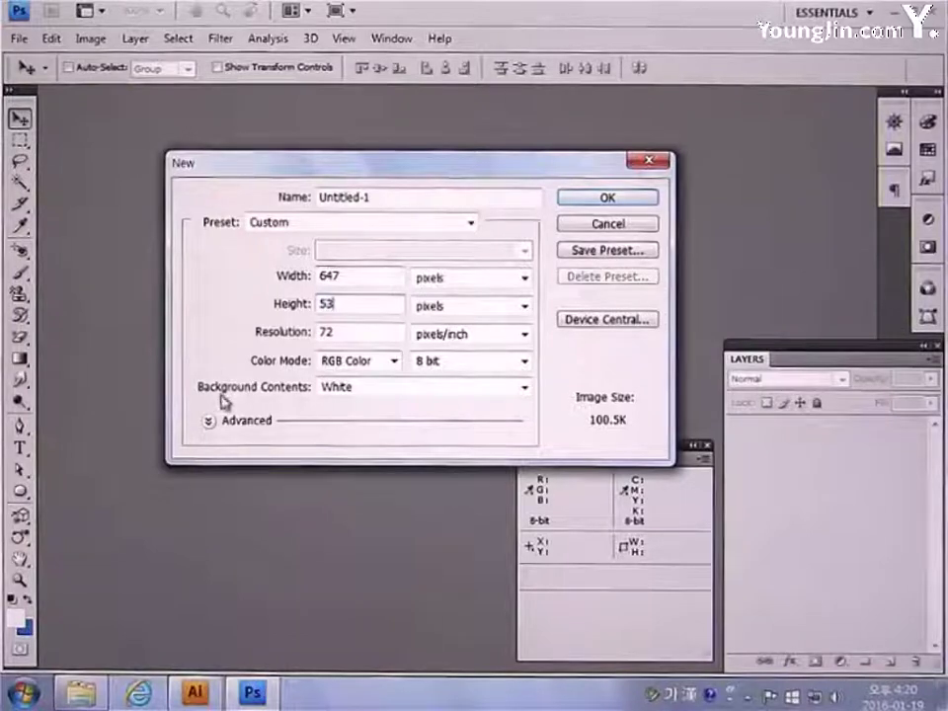
left_click(607, 197)
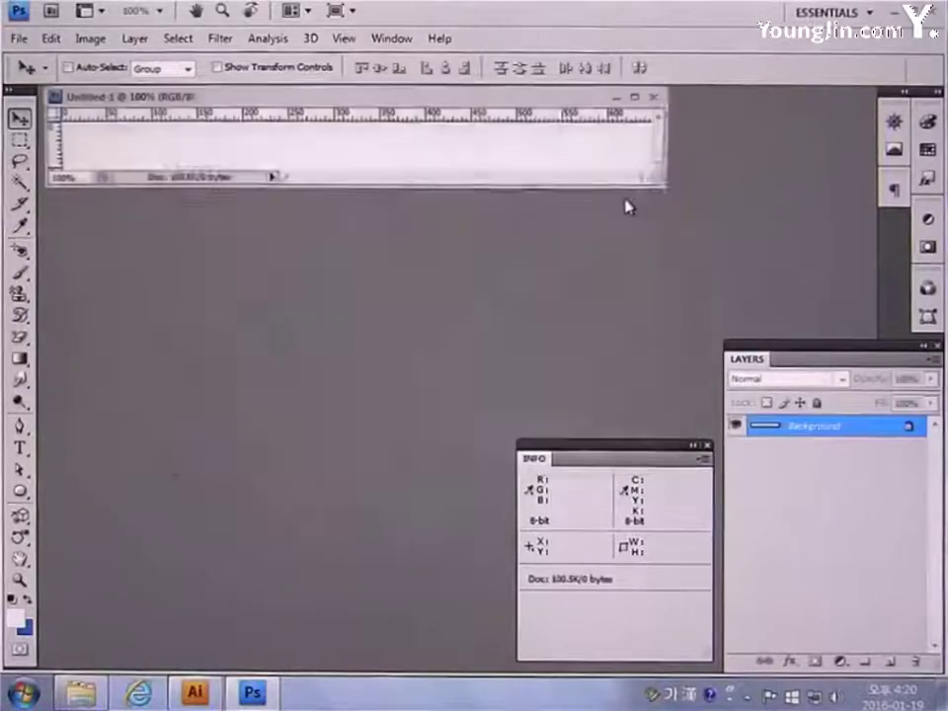
Place two vertical guides across the blank banner at about 290 px and 360 px
left_click_drag(676, 193, 796, 303)
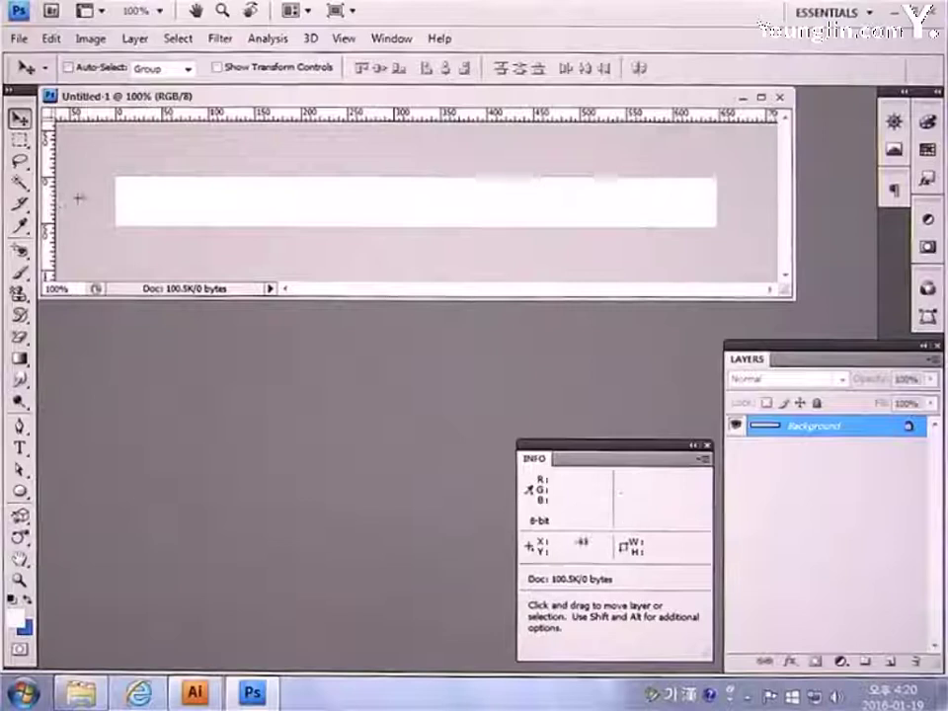
left_click_drag(338, 205, 385, 211)
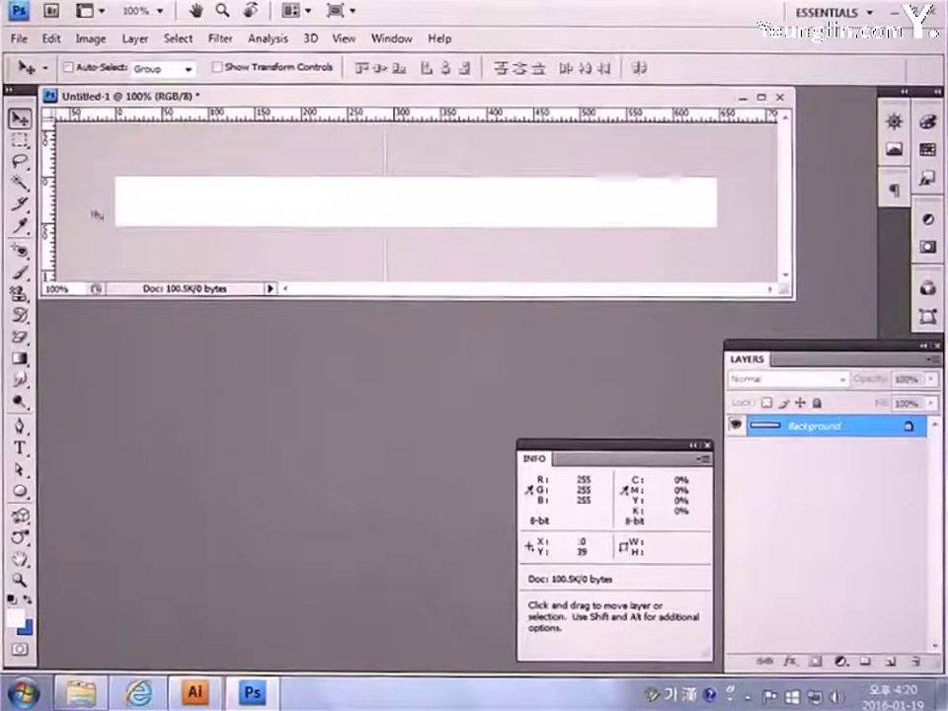
left_click_drag(396, 231, 449, 240)
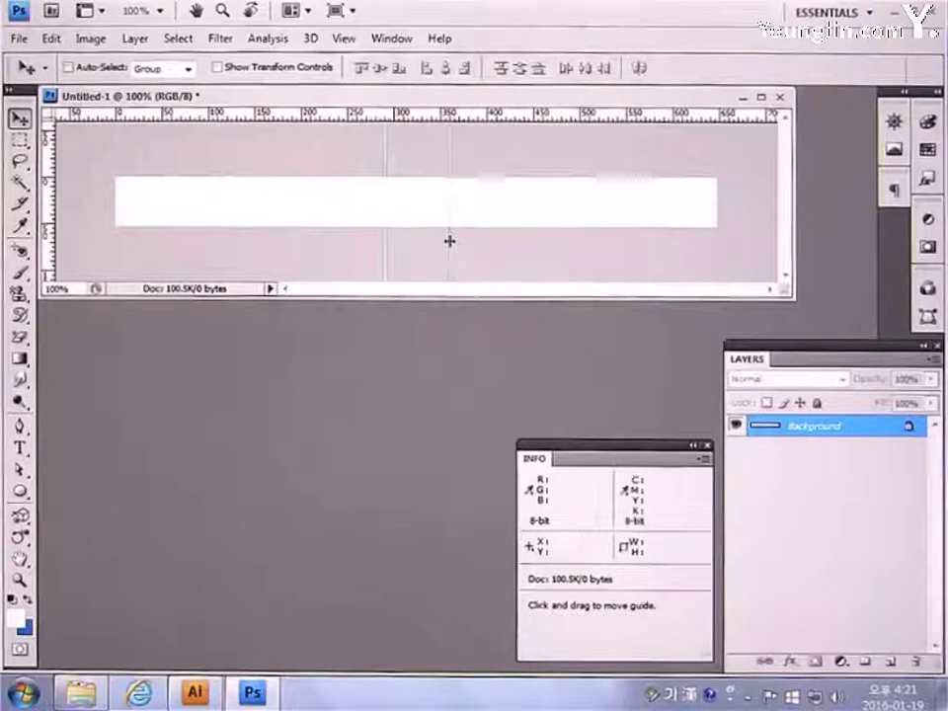
Add a new layer and select a 290 × 4 px strip near the canvas's lower edge, from its left edge to the first guide
left_click(890, 660)
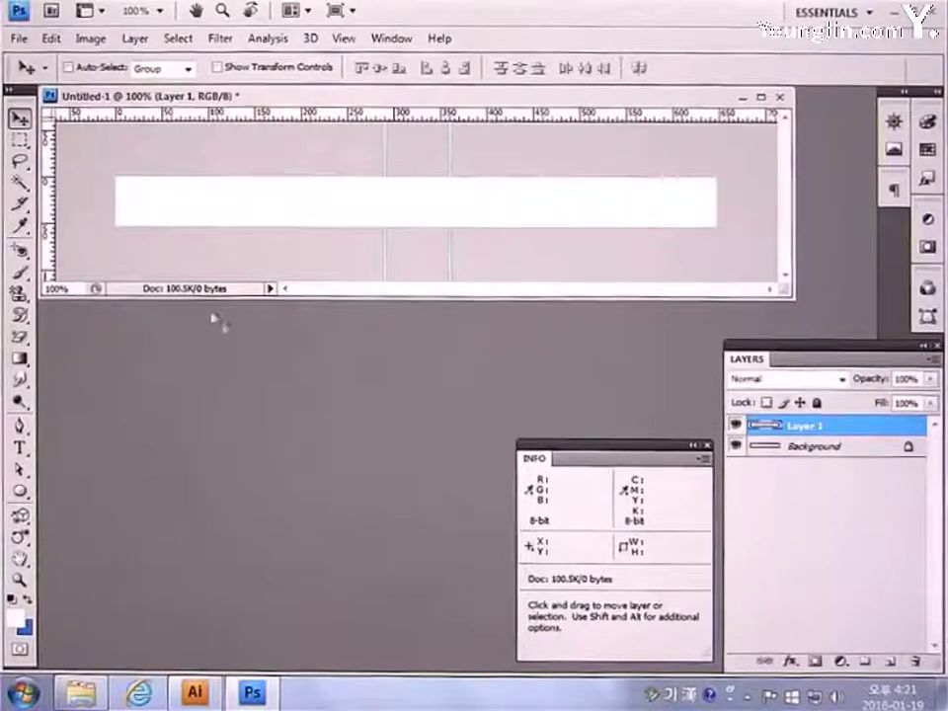
left_click(24, 141)
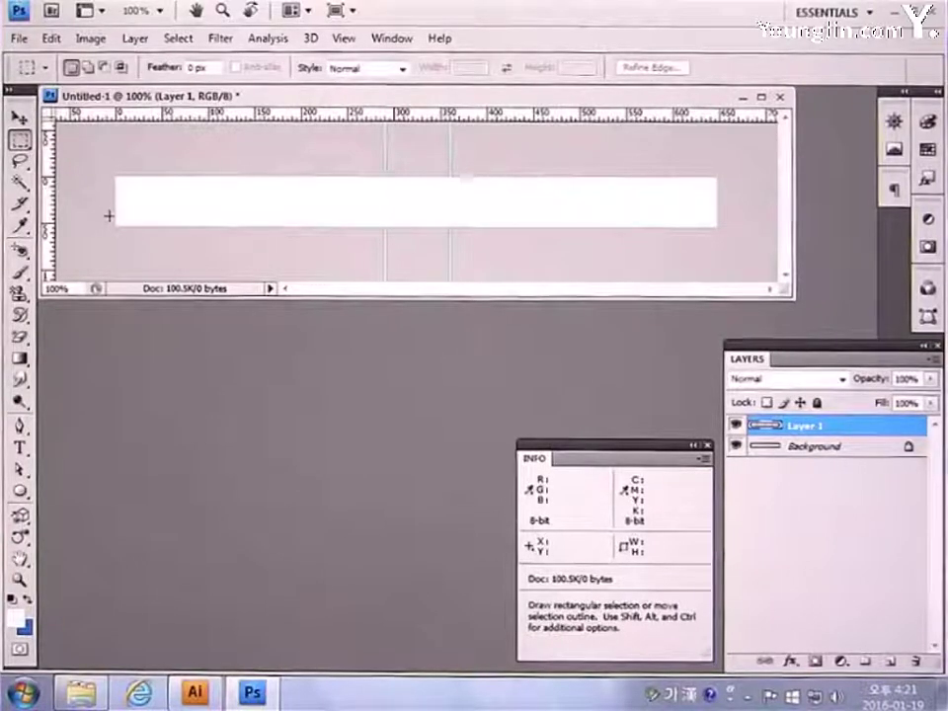
left_click_drag(108, 214, 159, 216)
left_click_drag(356, 222, 385, 219)
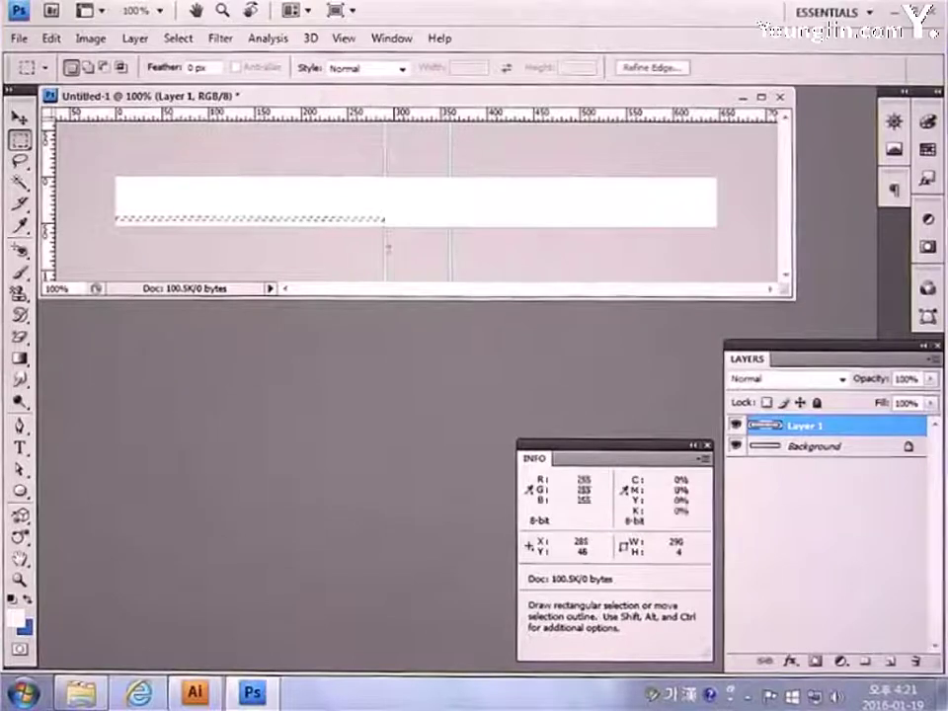
Set the foreground colour to grey A8A8A8 and fill the selected strip with it
key("i")
left_click(15, 617)
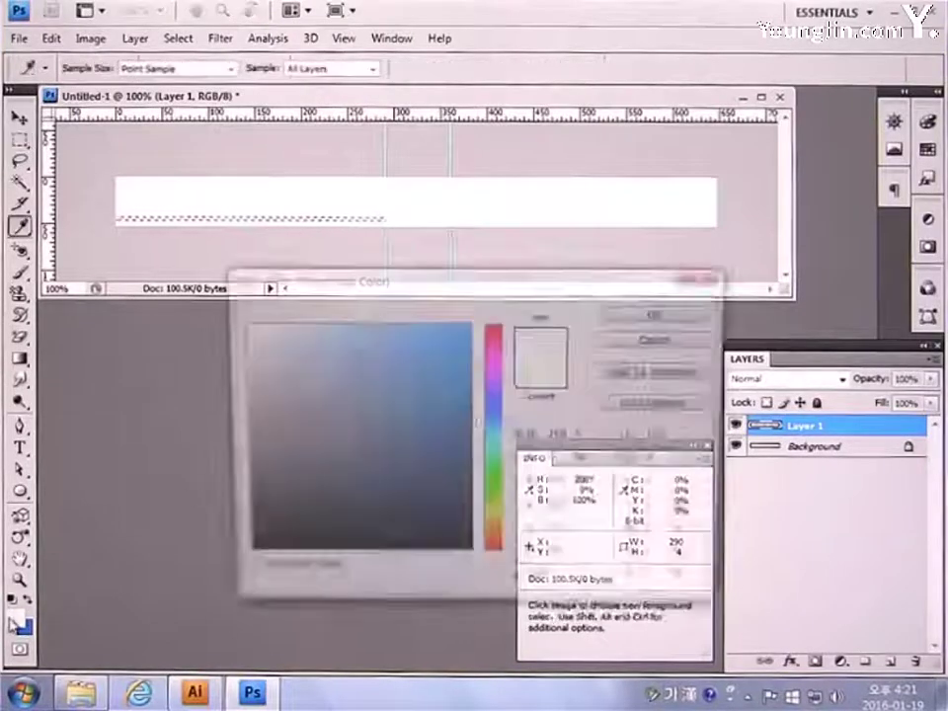
double_click(568, 589)
type("A")
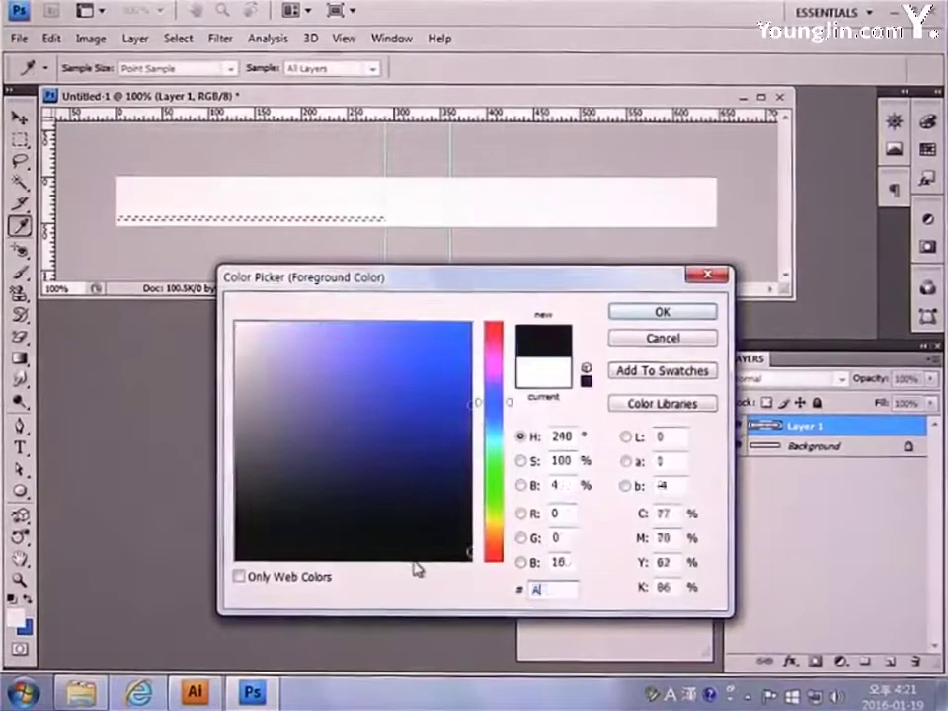
type("8A8A8")
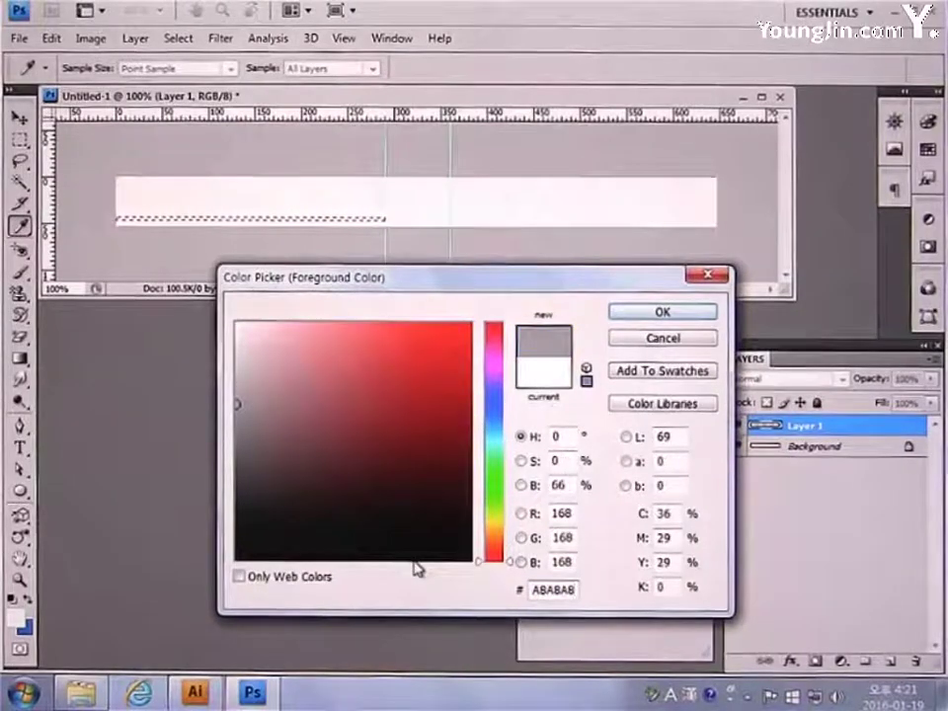
left_click(652, 312)
key("m")
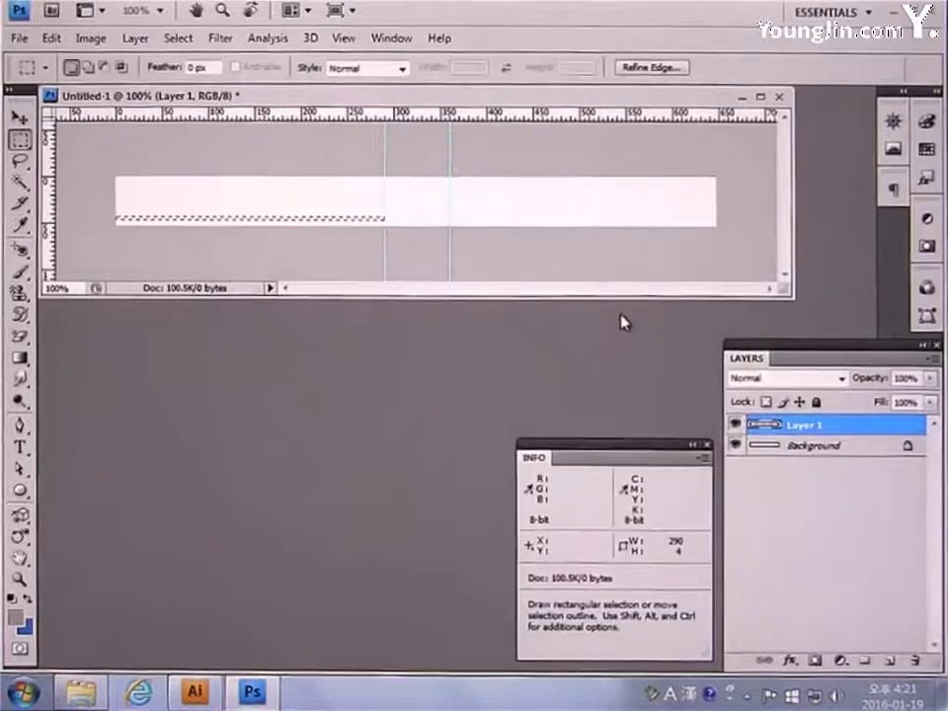
key("alt+BackSpace")
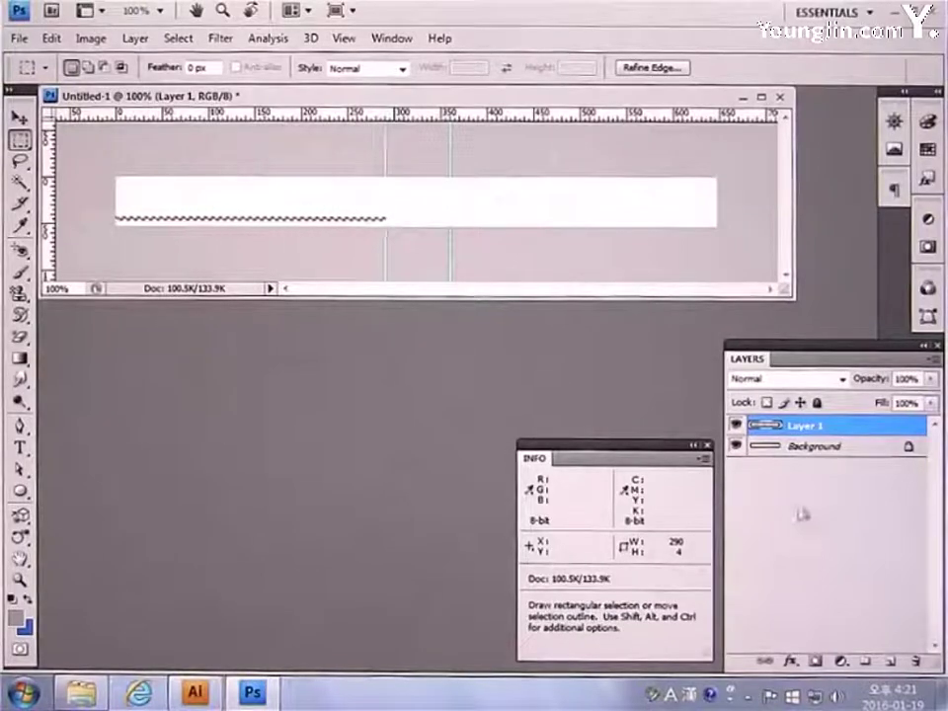
Lock the line layer's transparent pixels, recolour the line's leftmost 86 px with blue 0163B6, and clear the selection
left_click(768, 405)
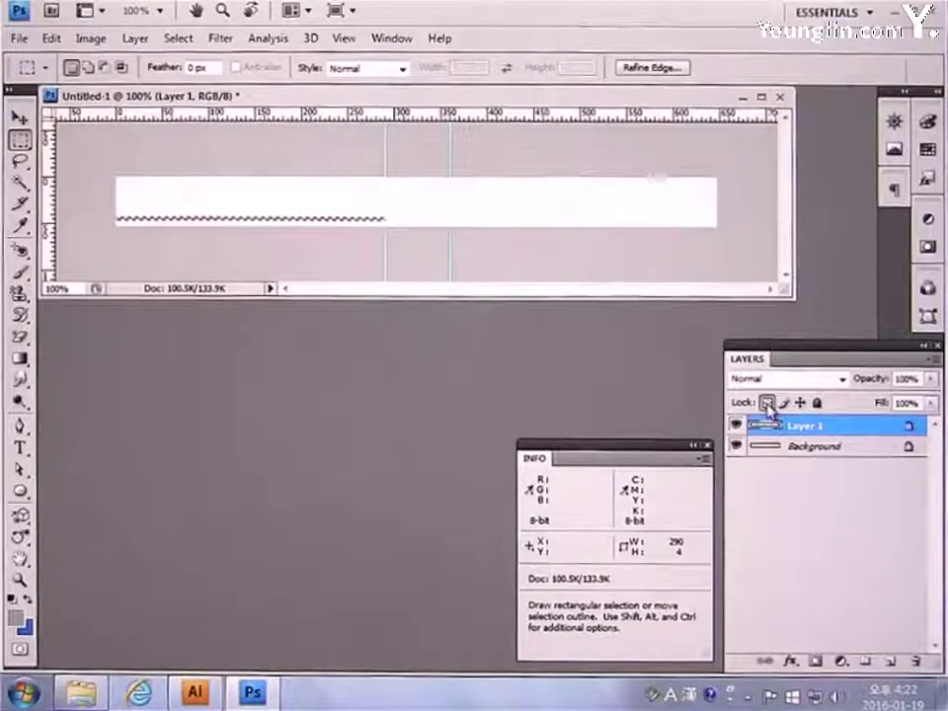
key("ctrl+d")
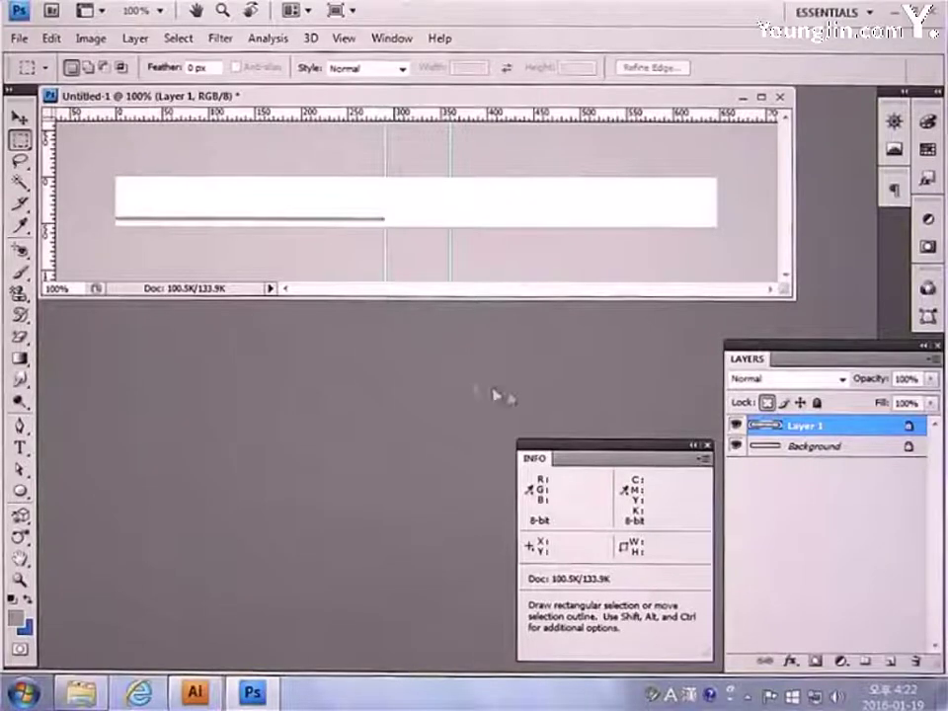
left_click_drag(95, 165, 166, 237)
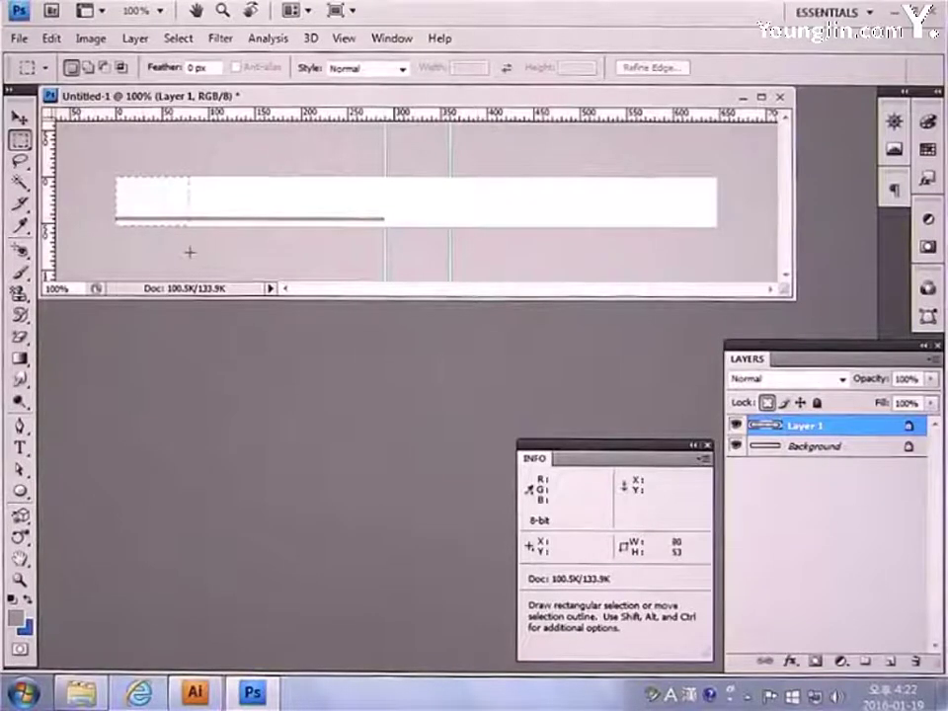
left_click(16, 617)
double_click(565, 590)
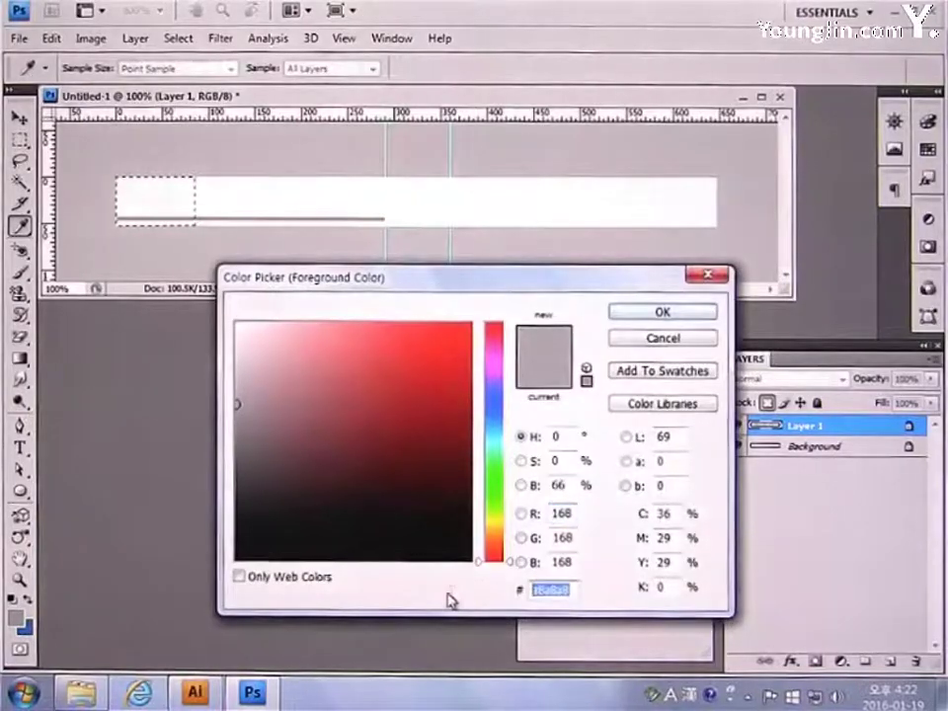
type("0163B6")
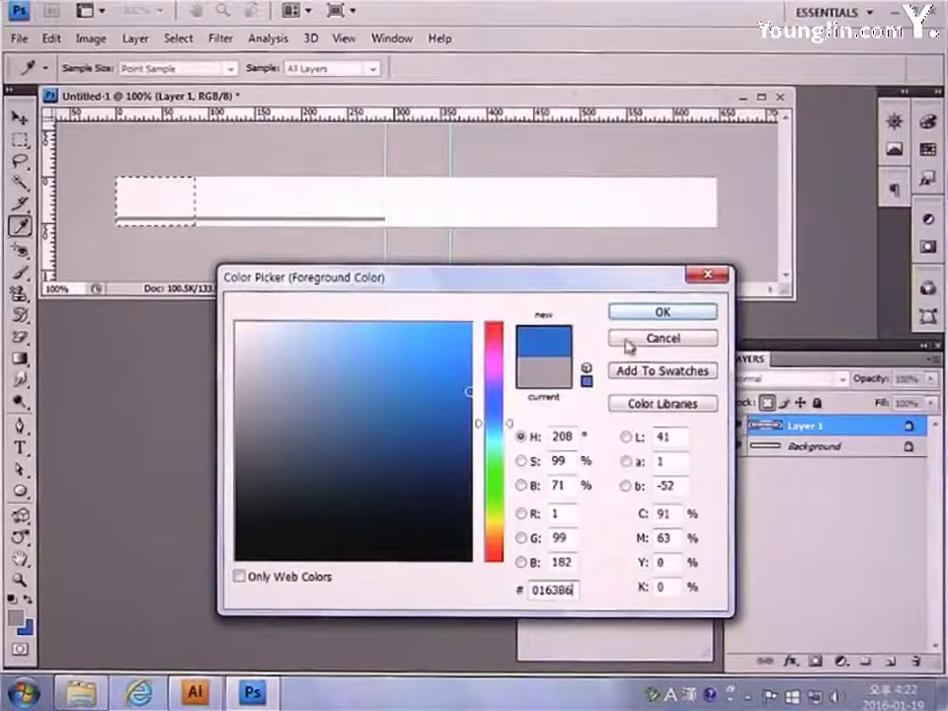
left_click(642, 314)
key("alt+BackSpace")
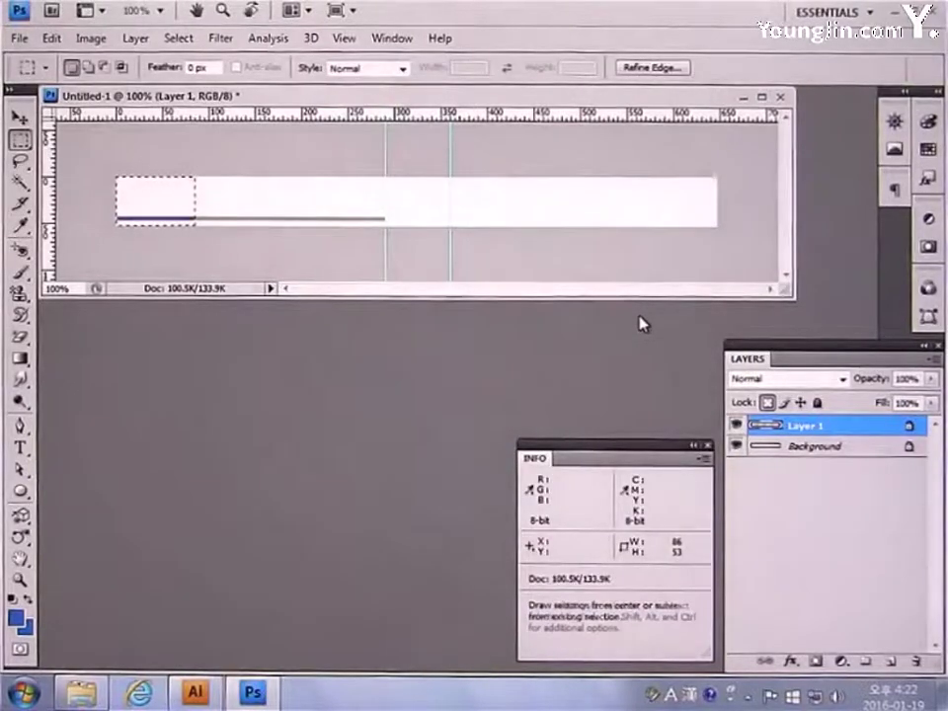
key("ctrl")
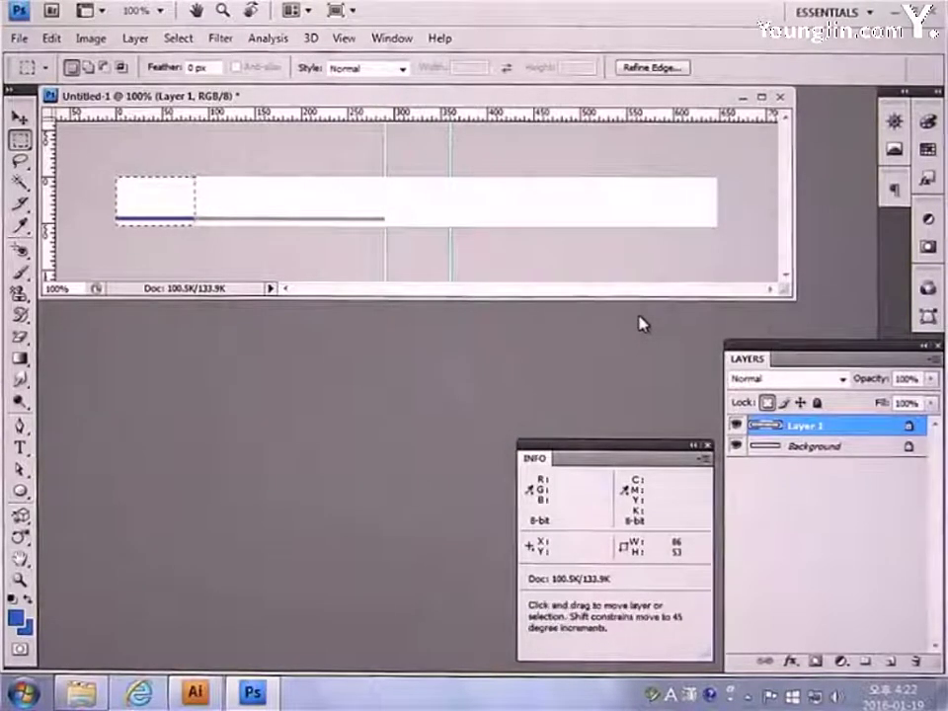
key("ctrl+d")
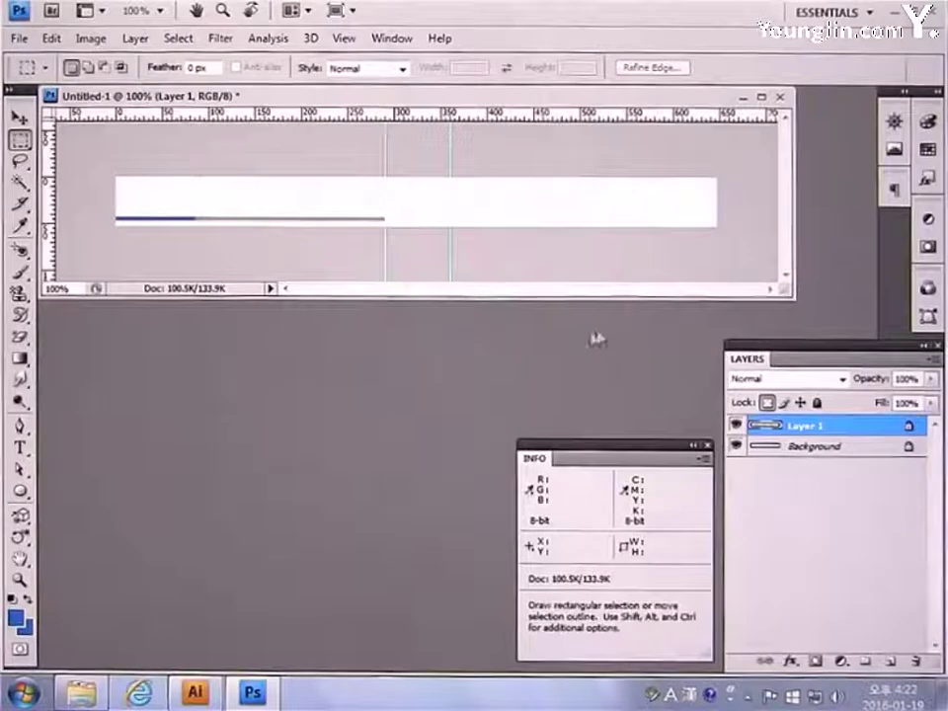
Draw a small blue circle as a shape layer at the line's left end and nudge it left and up, clear of the line
left_click(22, 492)
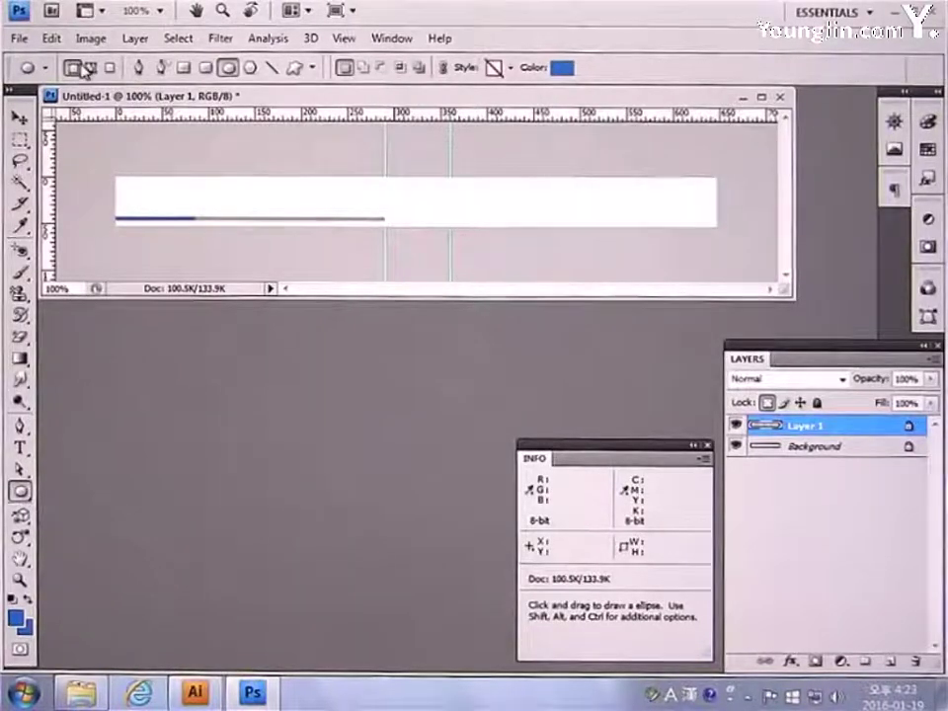
left_click(20, 580)
left_click(138, 213)
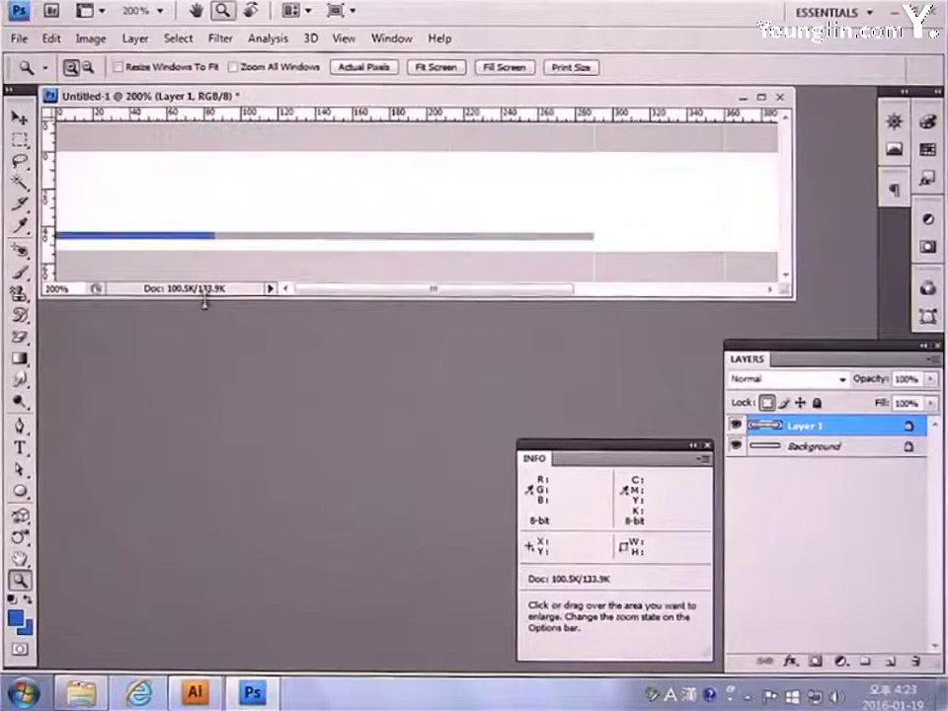
left_click_drag(204, 299, 206, 378)
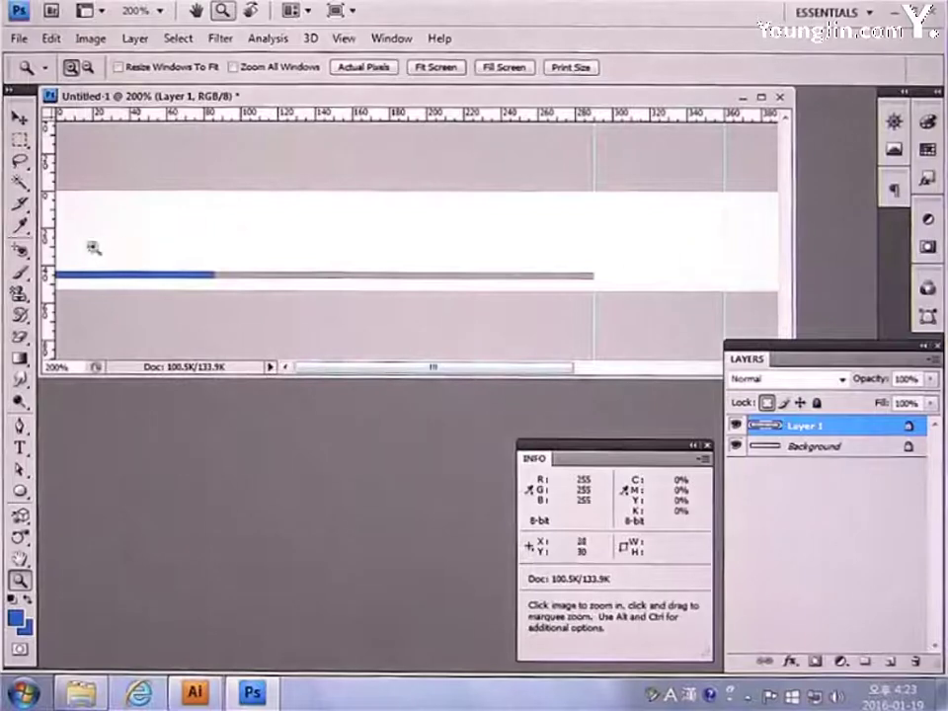
key("u")
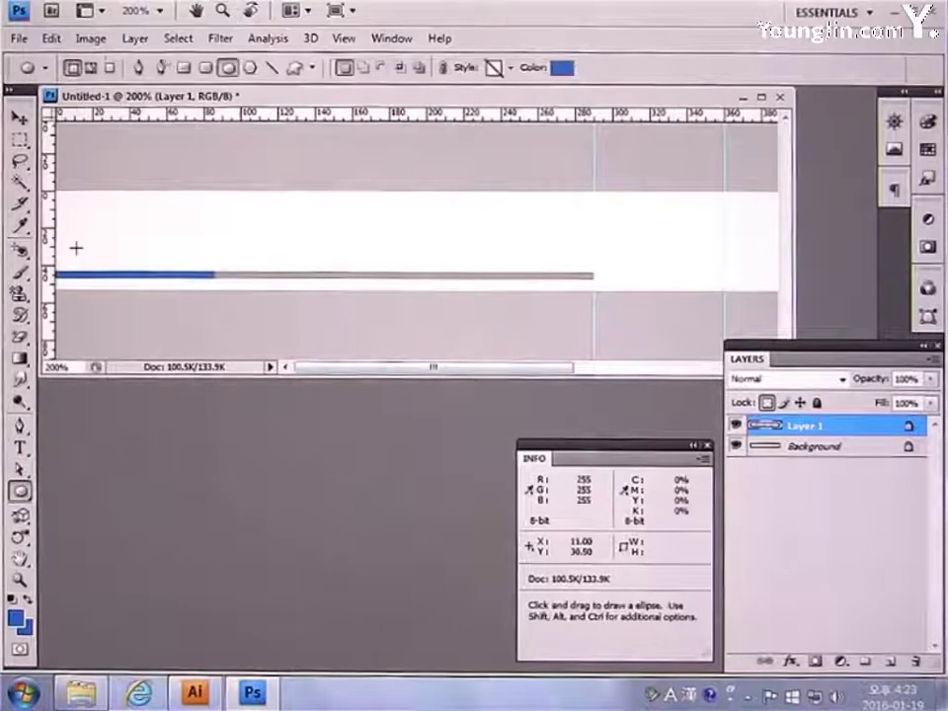
left_click_drag(74, 248, 114, 269)
key("v")
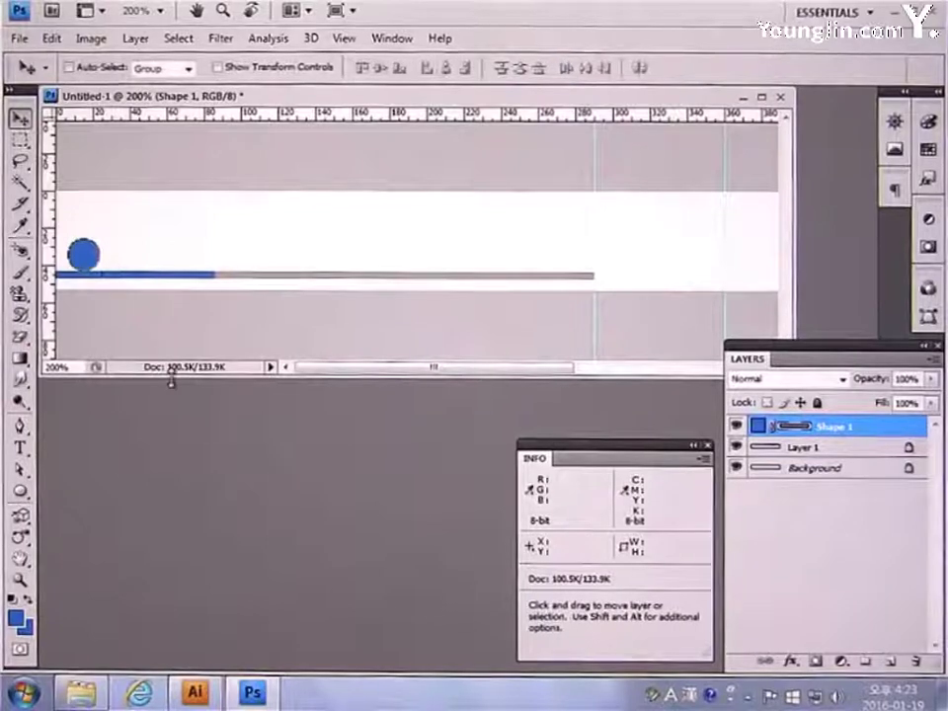
key("Left")
key("Left")
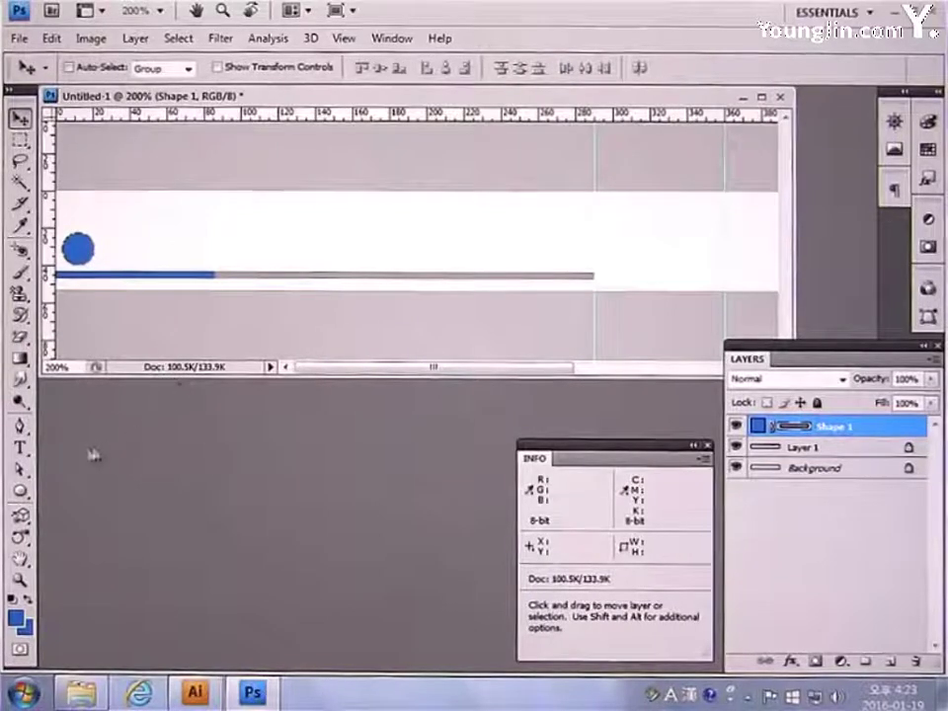
Show the character settings and add a ">" text layer in 12 pt Dotum beside the blue circle
left_click(19, 449)
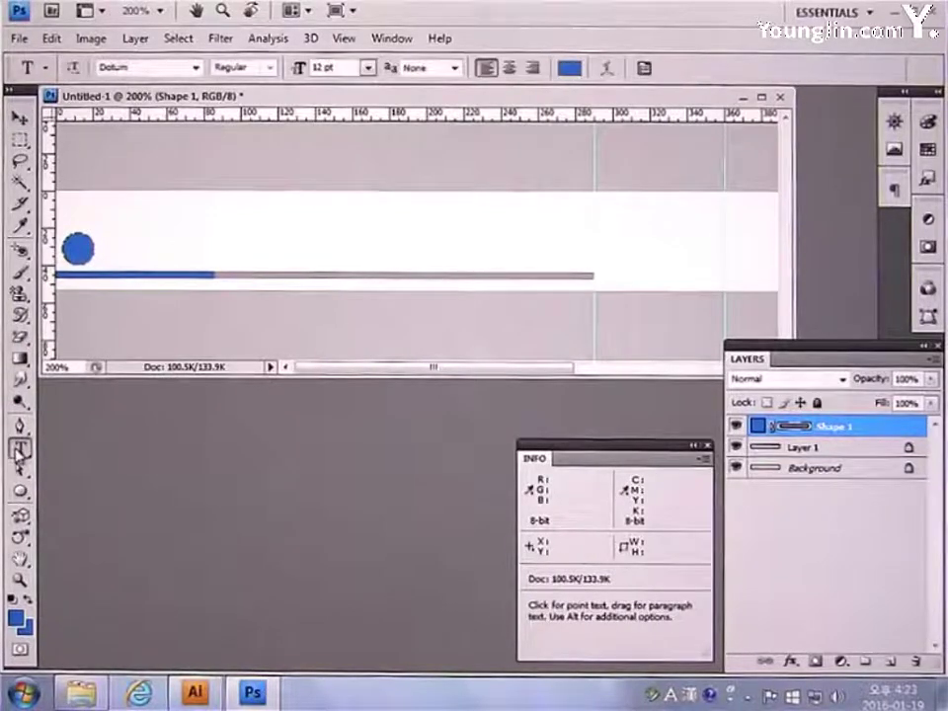
left_click(392, 38)
left_click(419, 237)
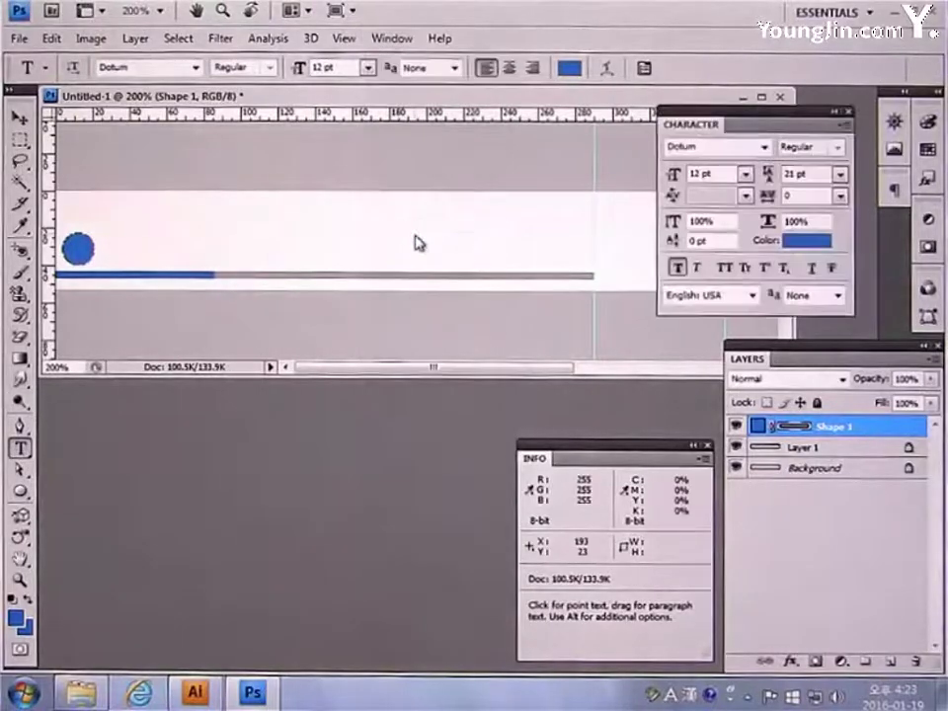
left_click_drag(726, 124, 368, 450)
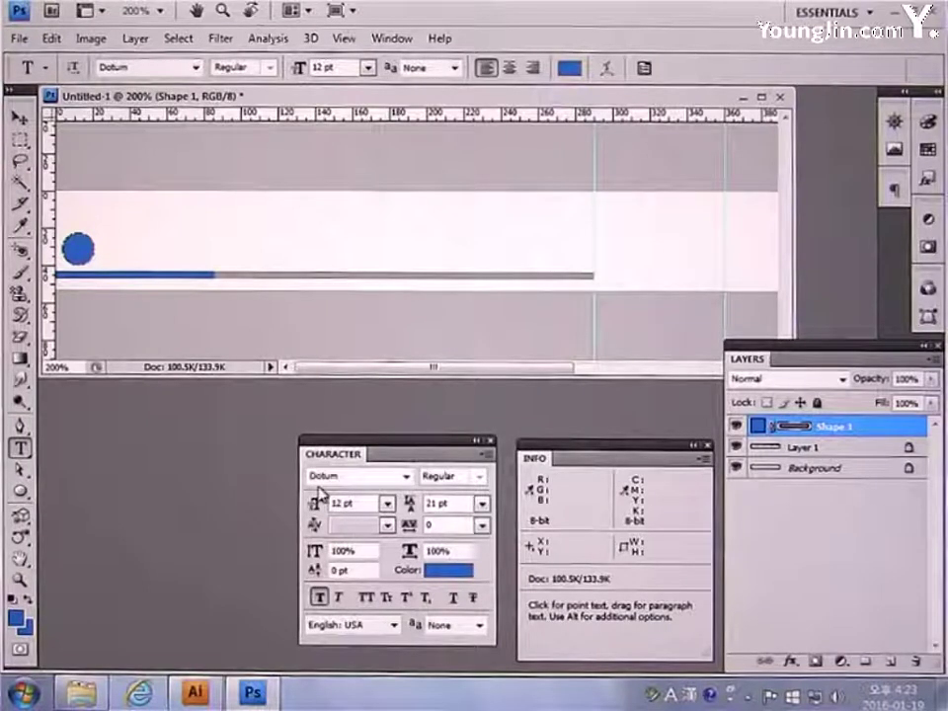
left_click(122, 230)
type("ㄹ")
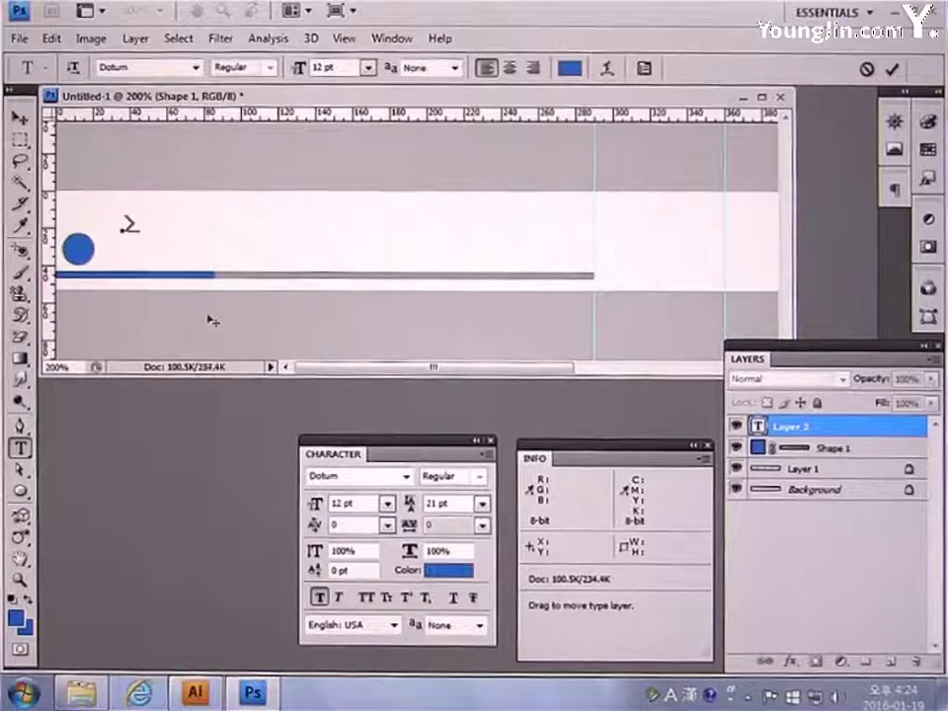
type("ㅣ")
key("ctrl+Return")
key("v")
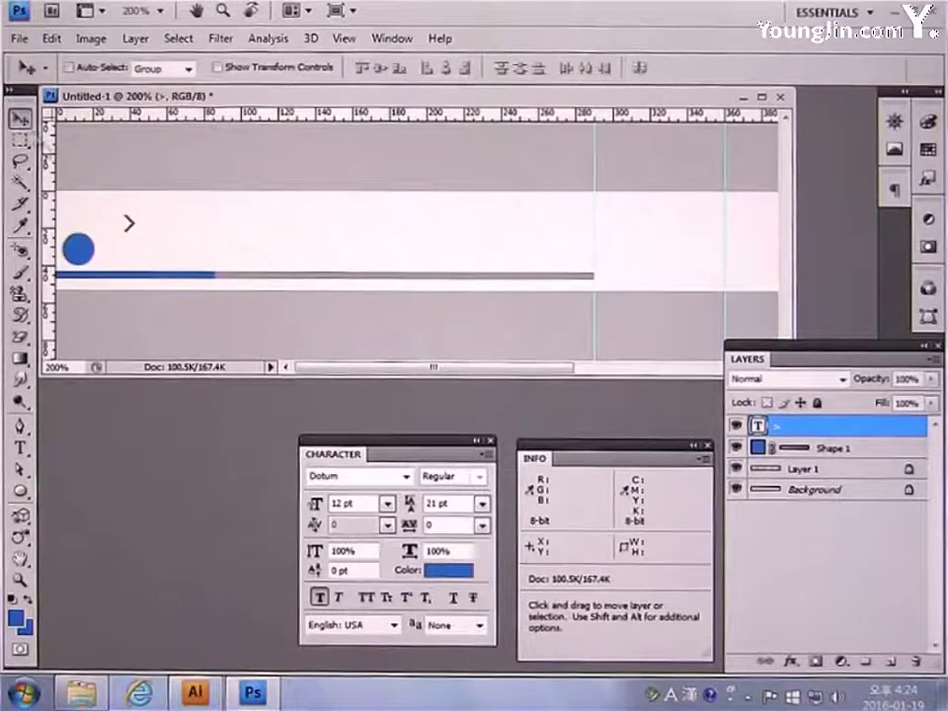
Set the ">" text colour to white FFFFFF
left_click(439, 571)
left_click(409, 254)
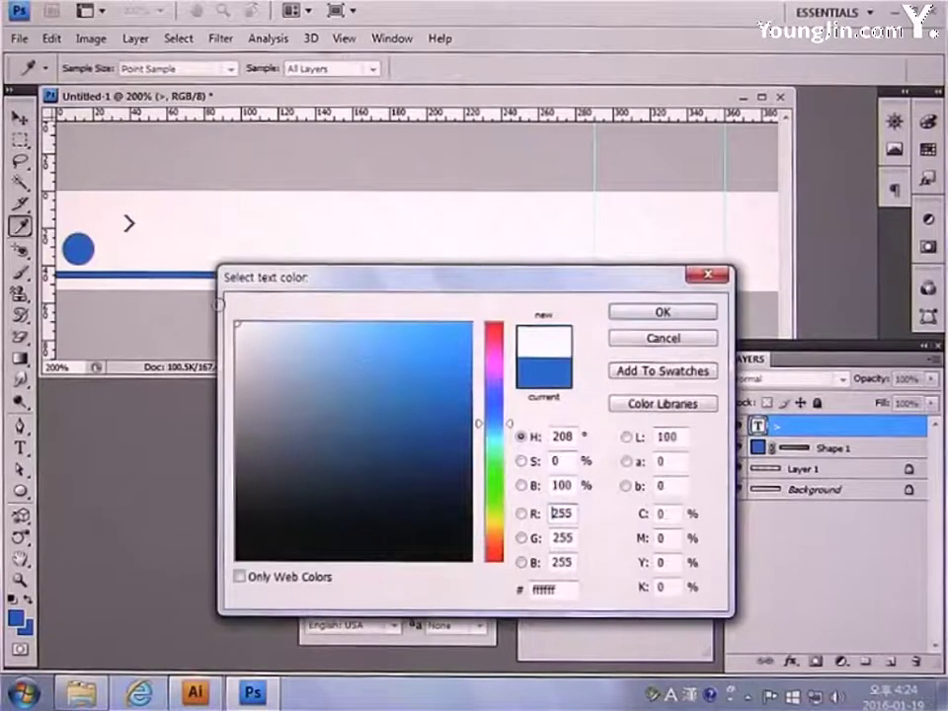
left_click(643, 312)
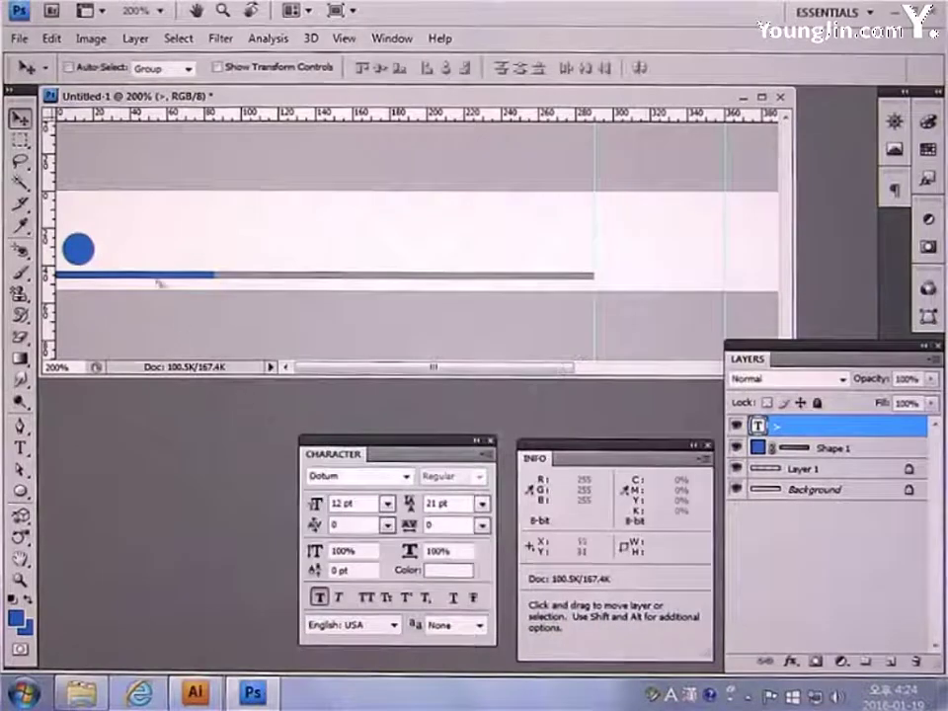
Centre the white ">" on the blue circle and enlarge it to about 13.27 pt
left_click_drag(136, 230, 79, 250)
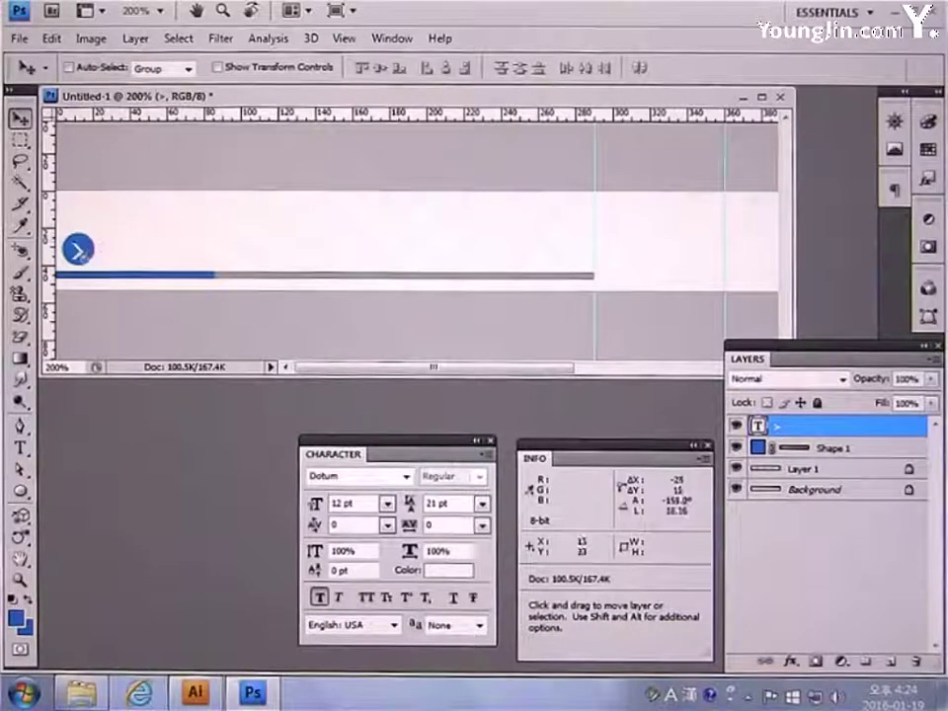
key("ctrl+t")
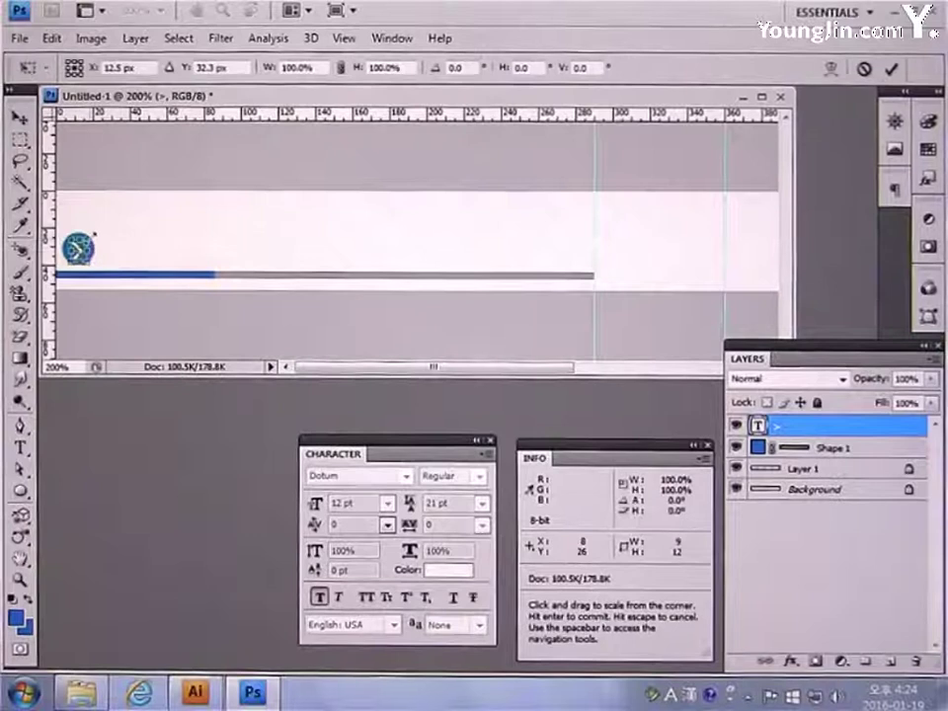
key("Return")
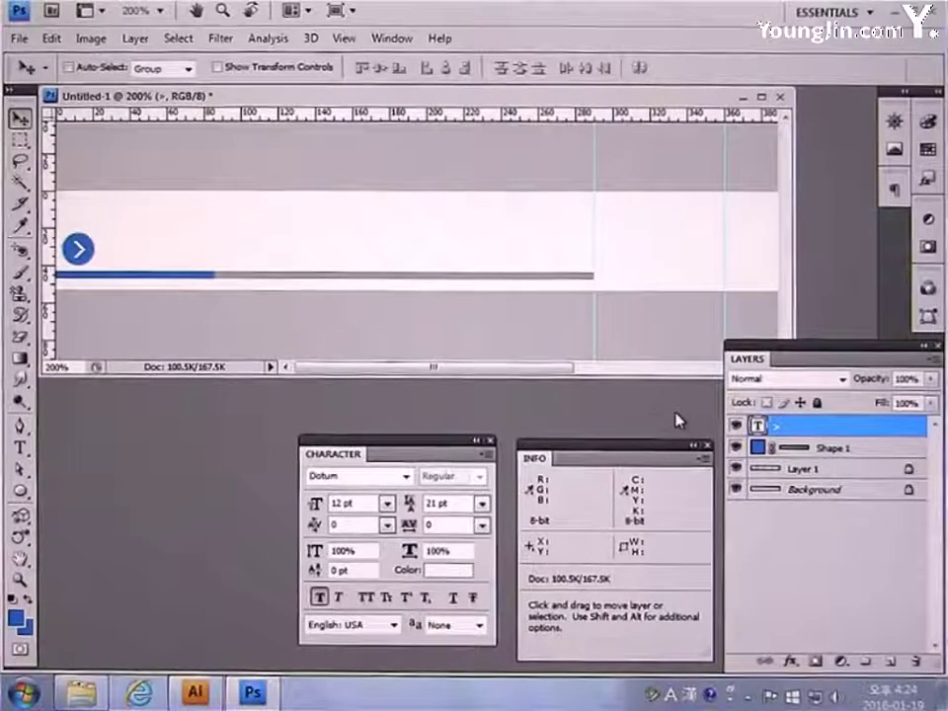
Duplicate the circle and its arrow near the grey line's right end and scale the copy to about 63%
left_click(867, 450, "shift")
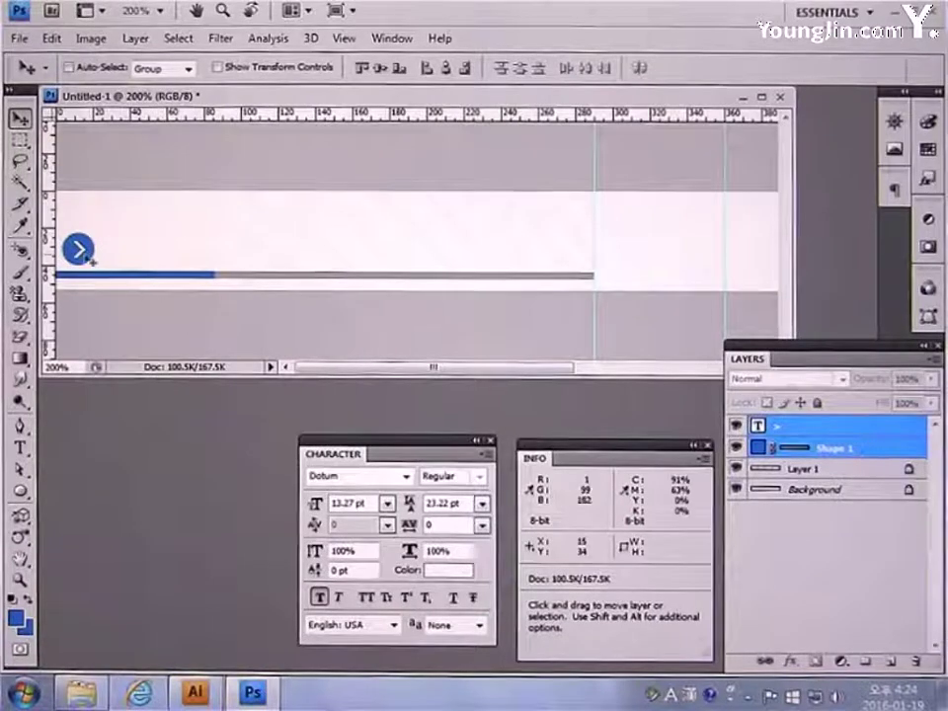
left_click_drag(84, 256, 575, 247)
key("ctrl+t")
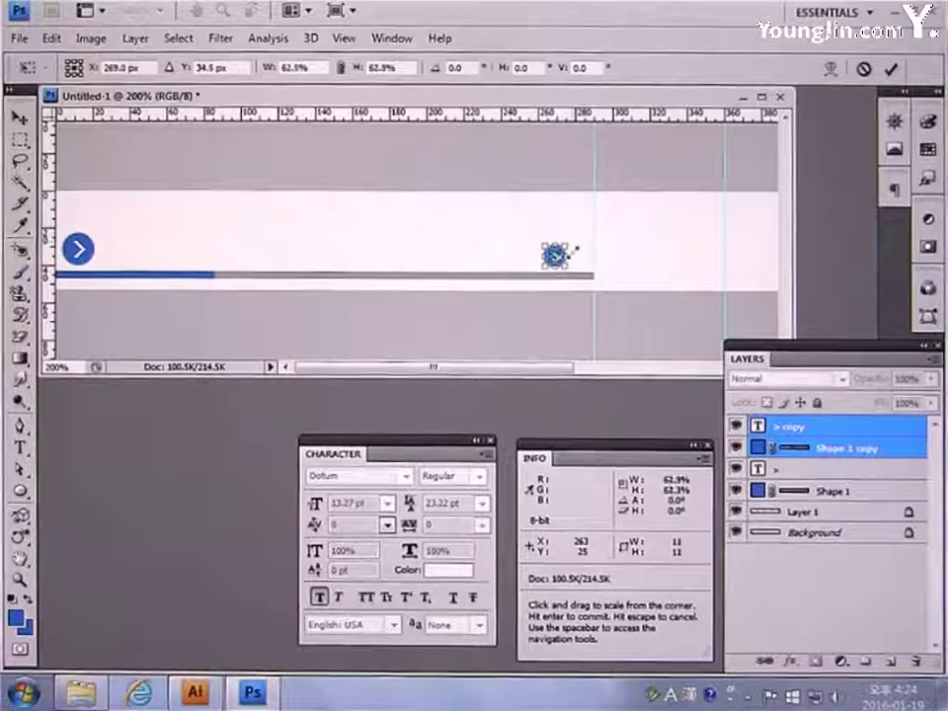
key("Return")
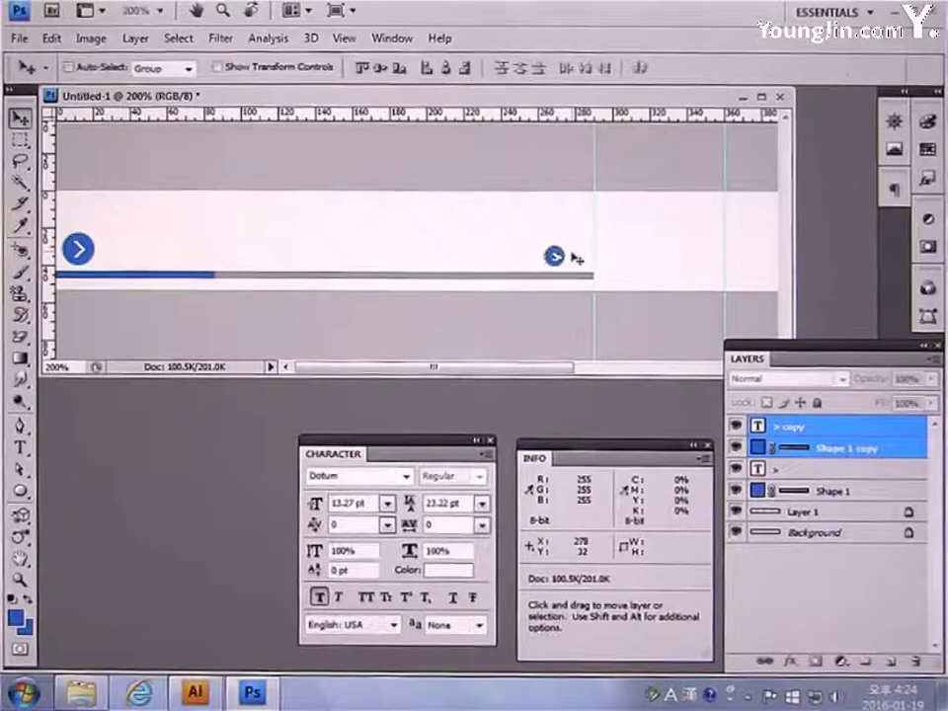
Start a text line beside the large circle in 12 pt Dotum, coloured near-black 010101
left_click(22, 449)
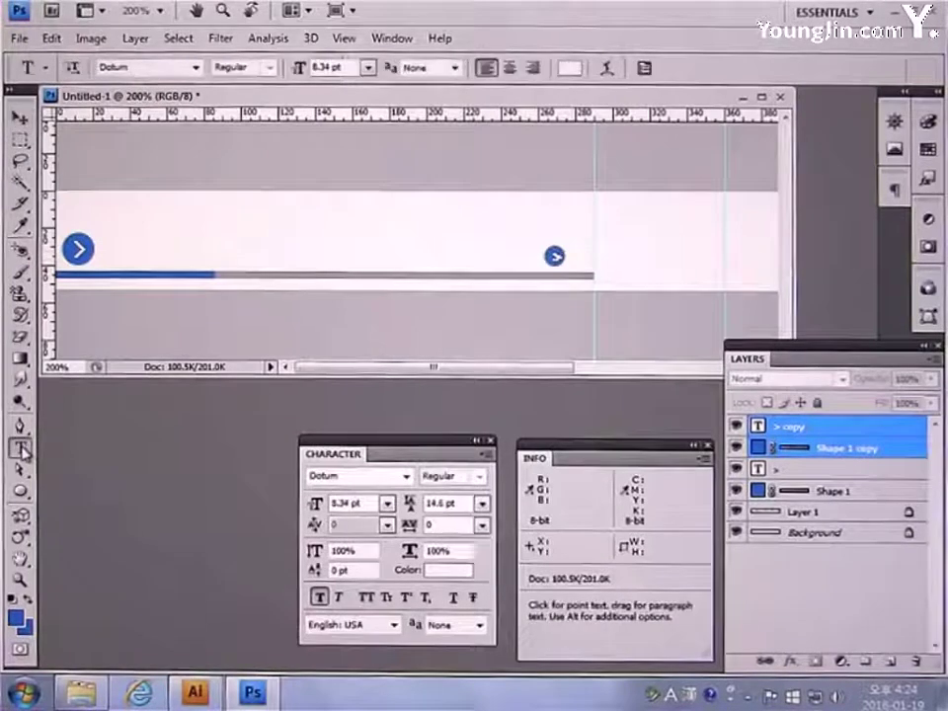
left_click(114, 248)
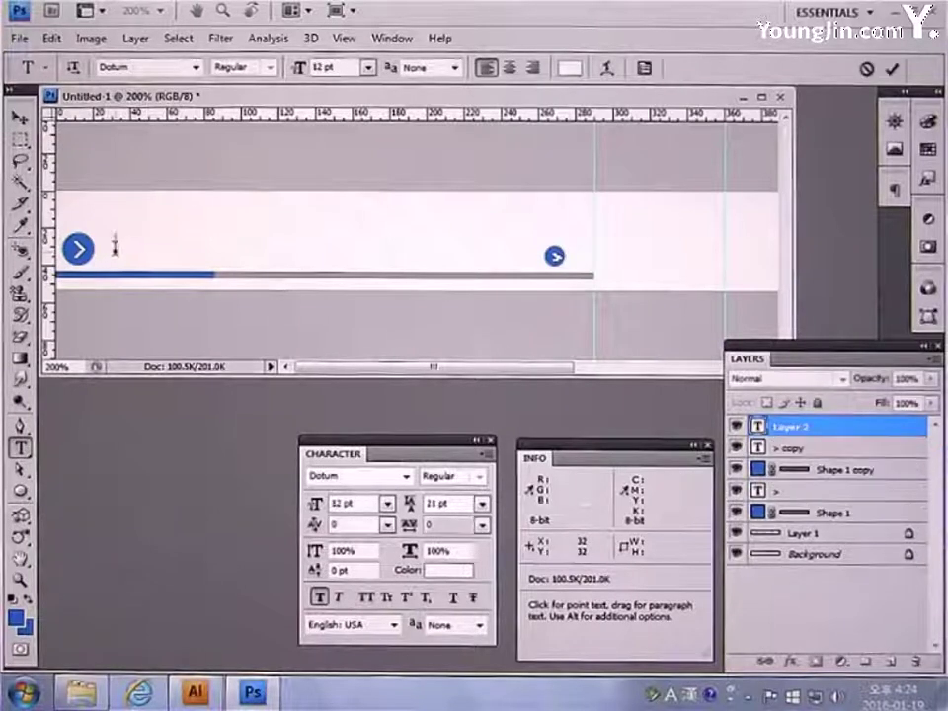
left_click(407, 476)
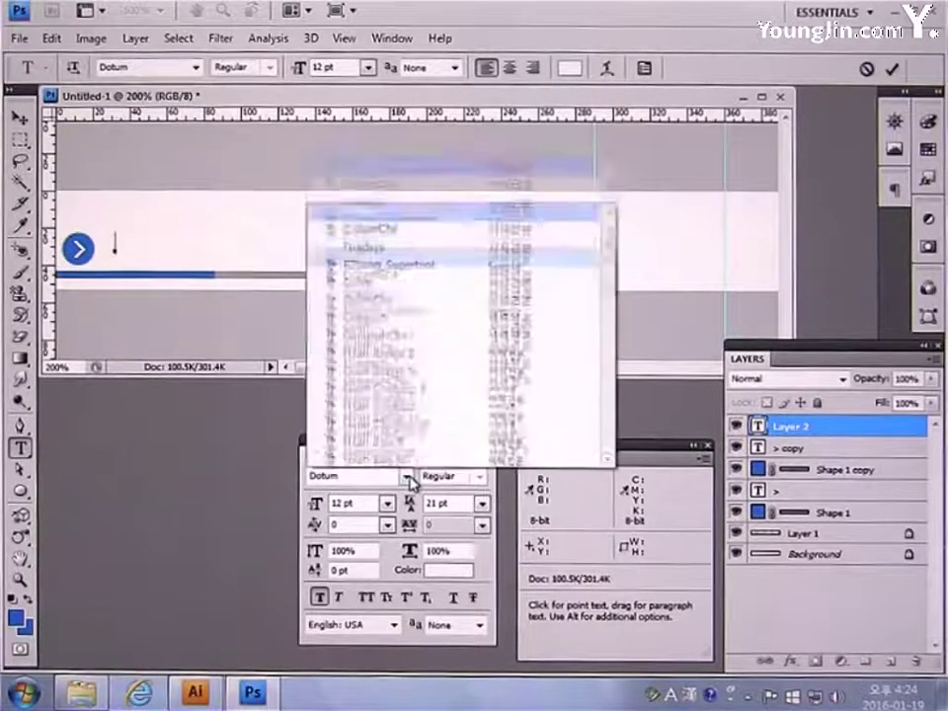
left_click(346, 15)
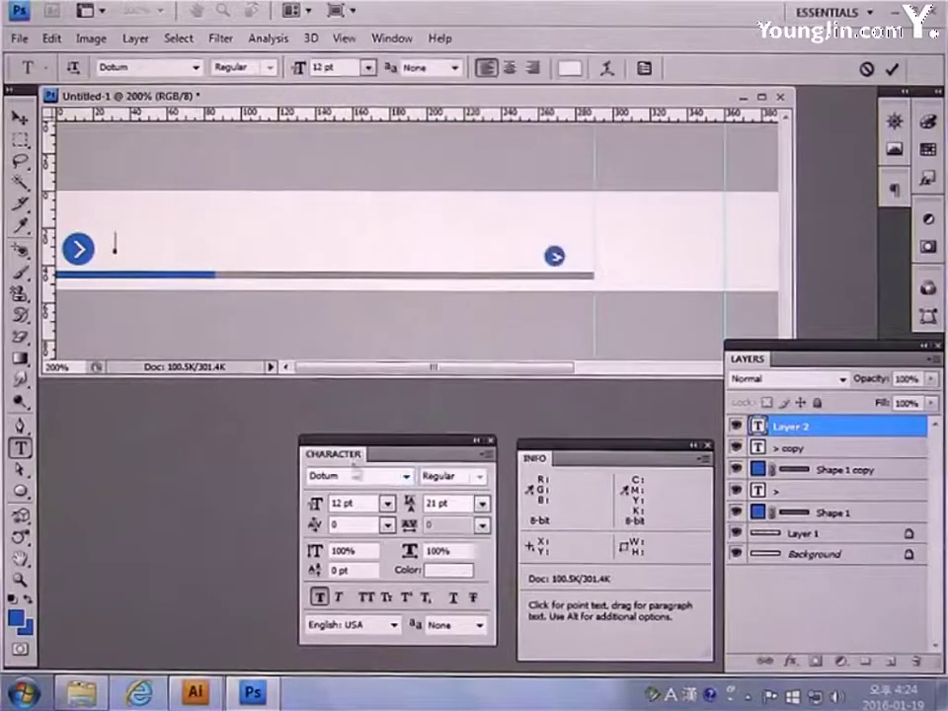
left_click(361, 504)
type("12")
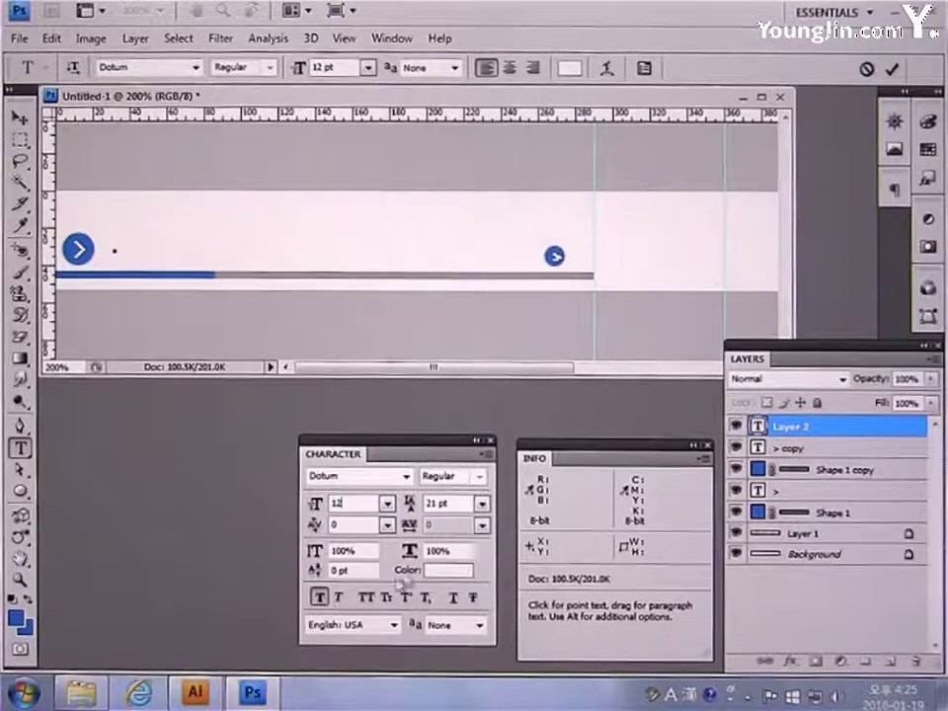
left_click(439, 571)
left_click_drag(442, 530, 235, 563)
left_click(639, 316)
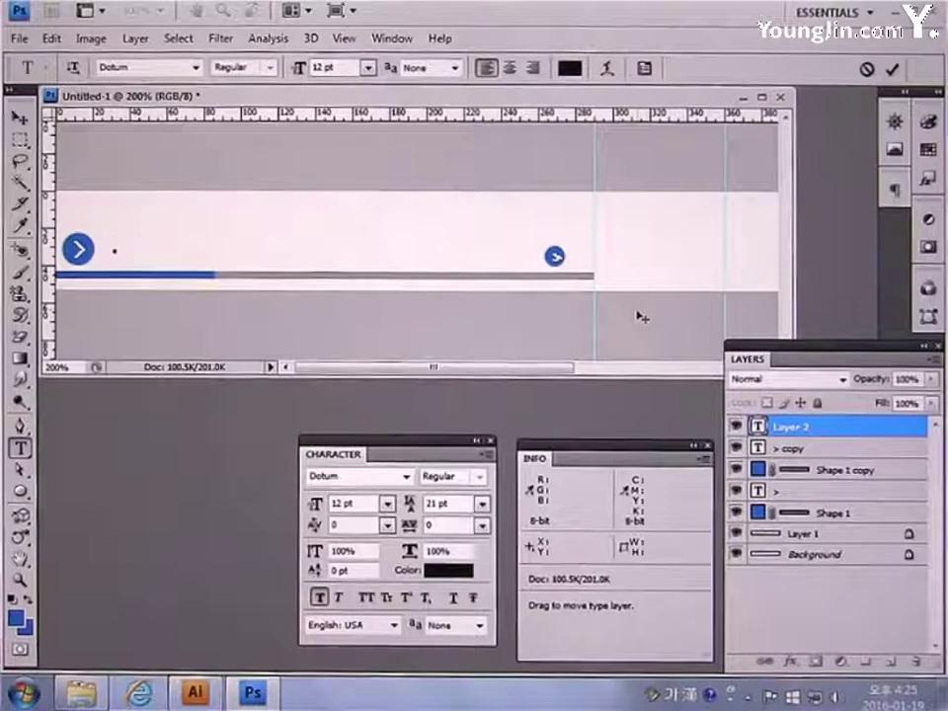
Enter the title 공지사항 and shift it slightly left and down, close to the large circle
type("공지사항")
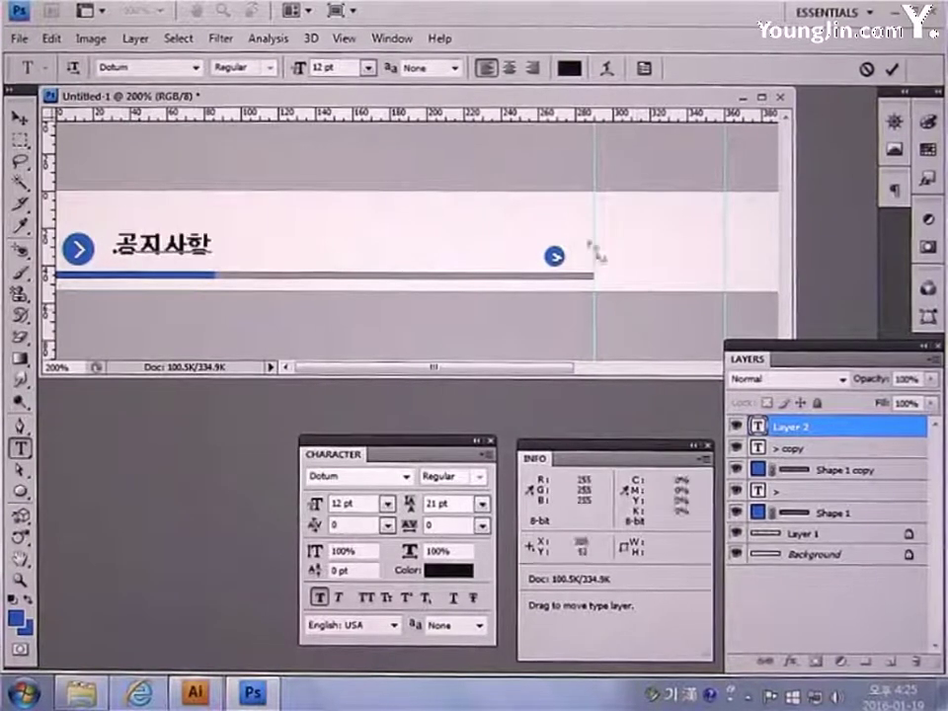
left_click(19, 117)
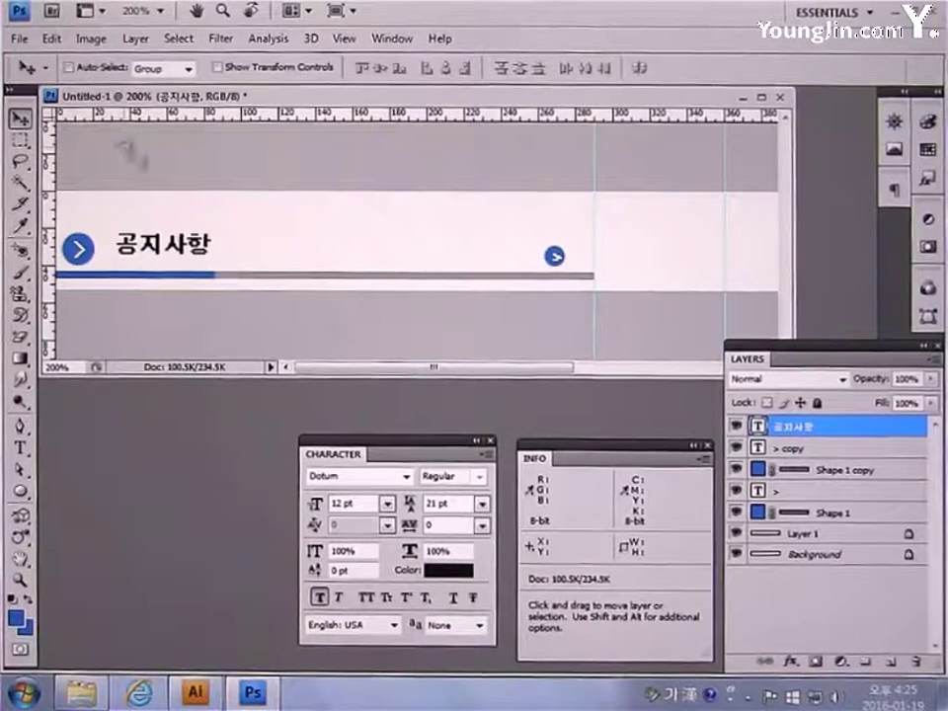
left_click_drag(111, 220, 101, 225)
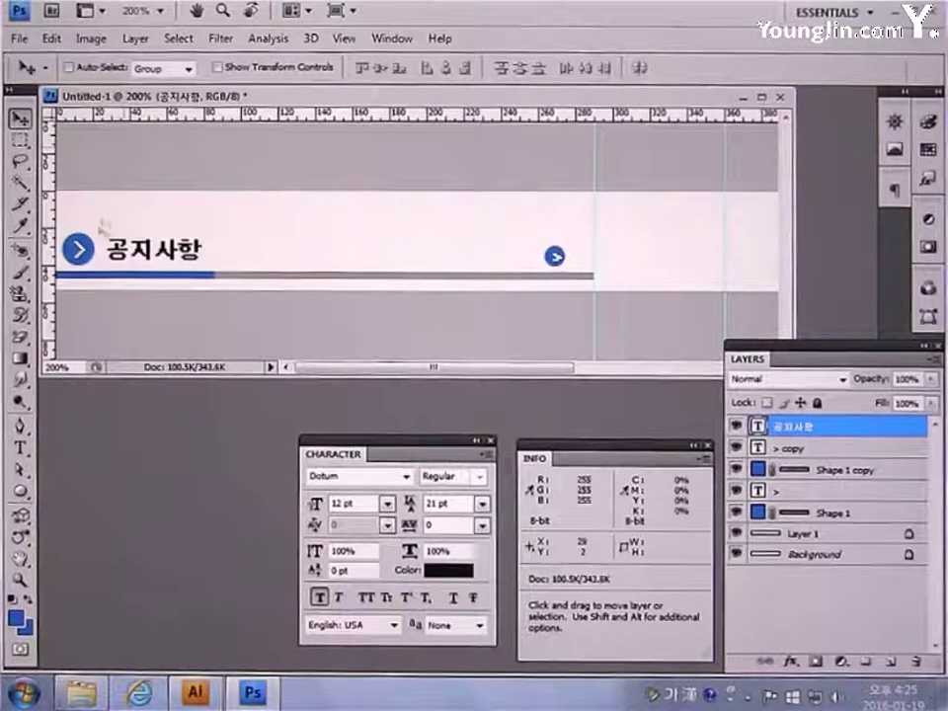
Start a second text line left of the small circle at 9 pt, without faux bold, in grey 686868
left_click(18, 447)
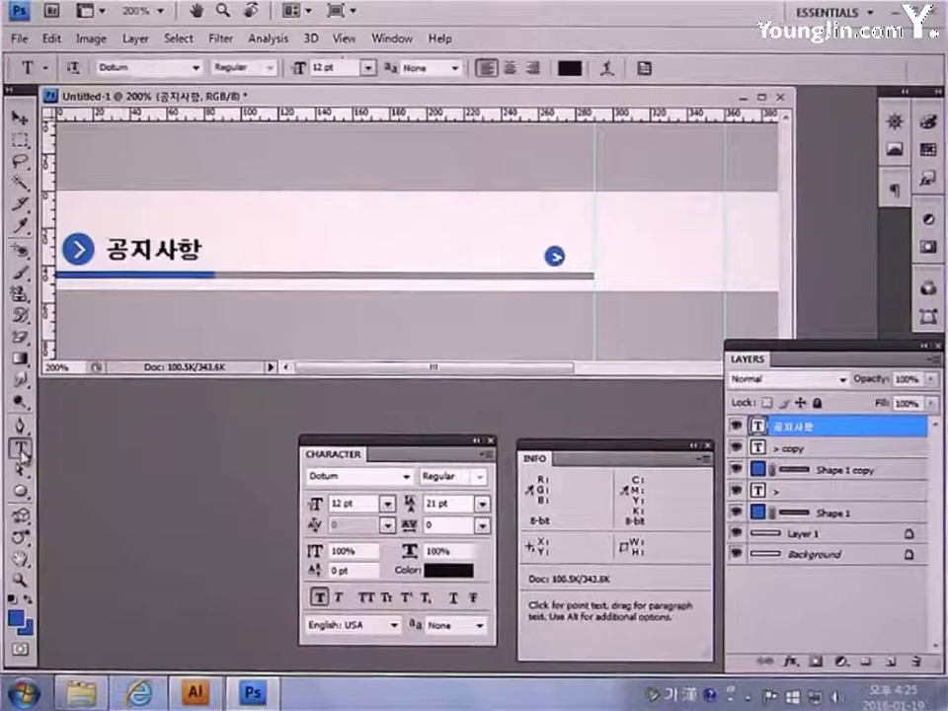
left_click(474, 259)
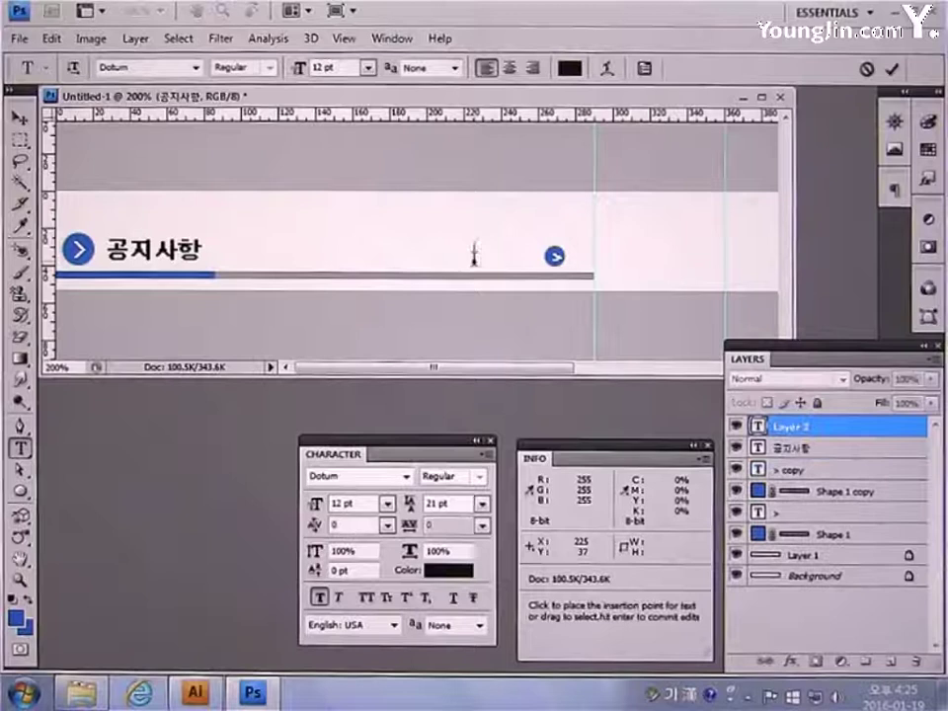
left_click(359, 509)
type("9")
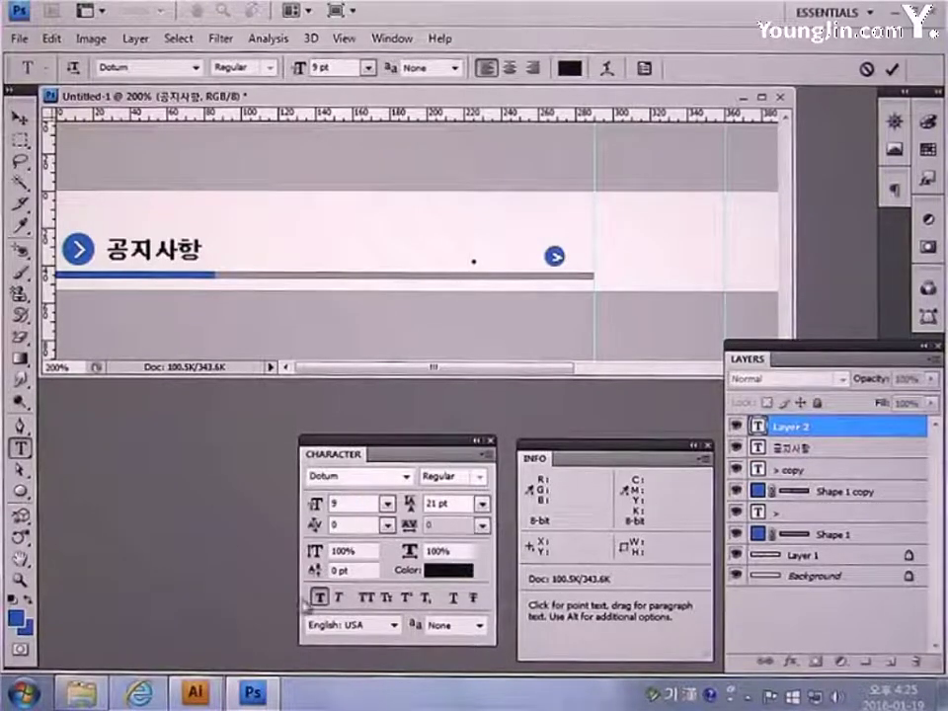
left_click(449, 570)
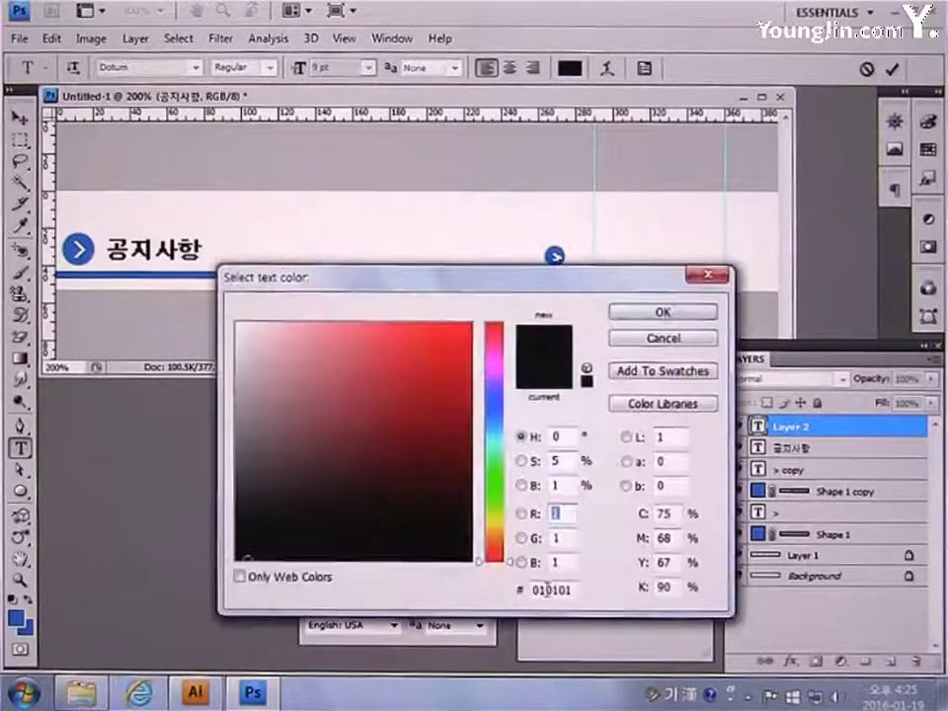
left_click_drag(573, 592, 365, 600)
type("68")
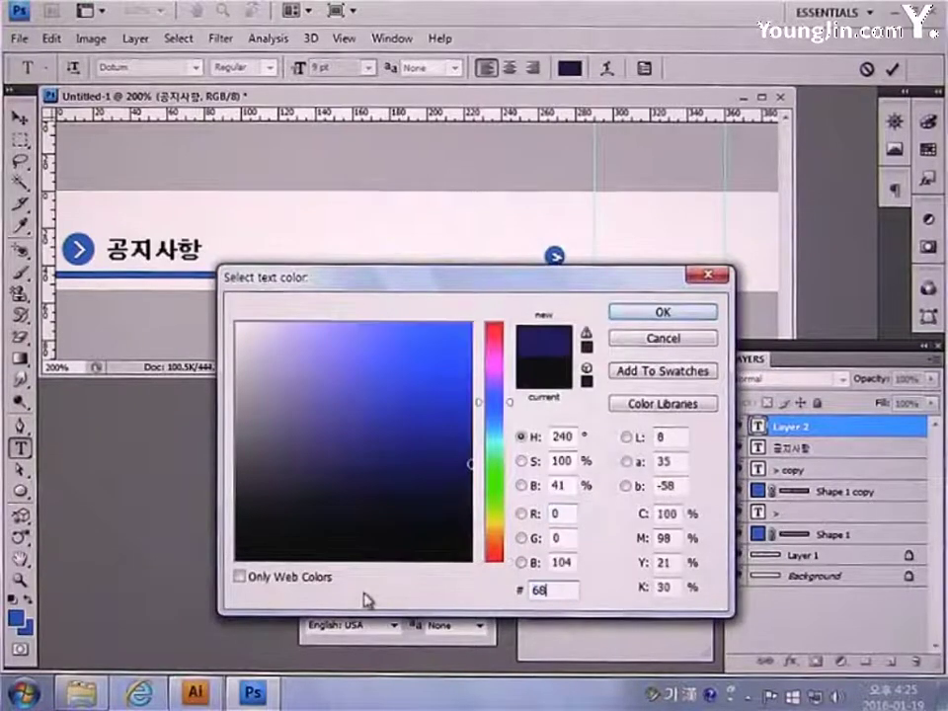
type("6868")
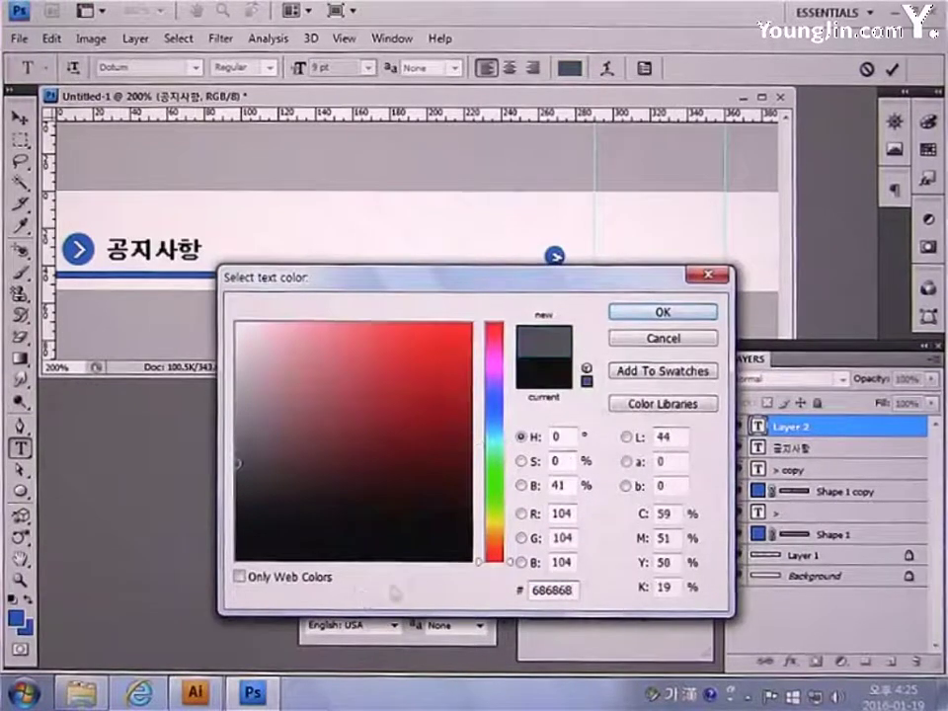
left_click(663, 312)
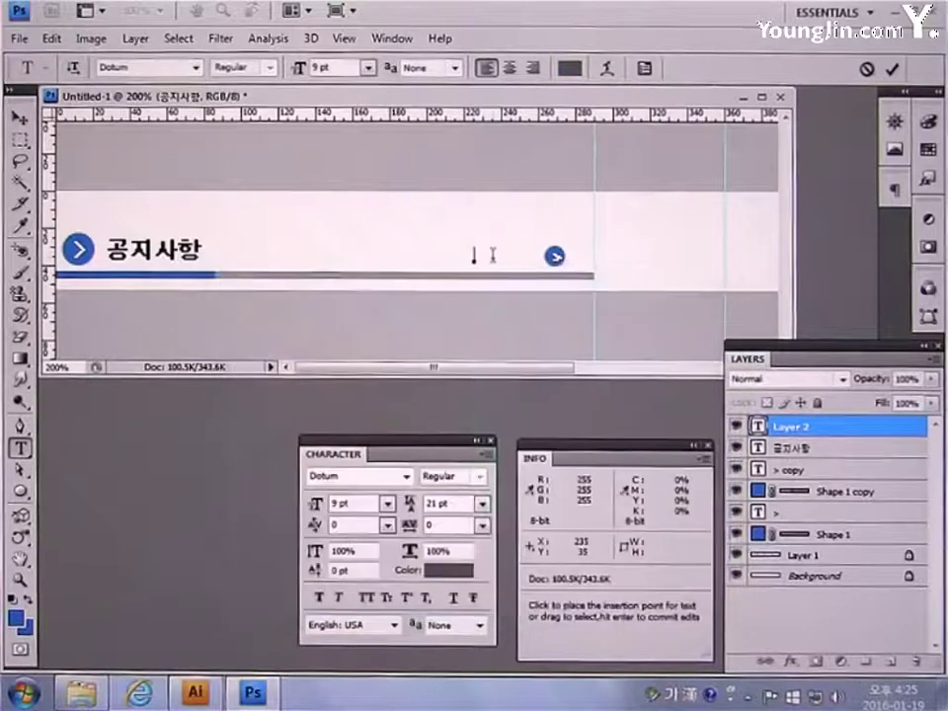
Enter the label MORE and nudge it right, close to the small circle
key("Hangul")
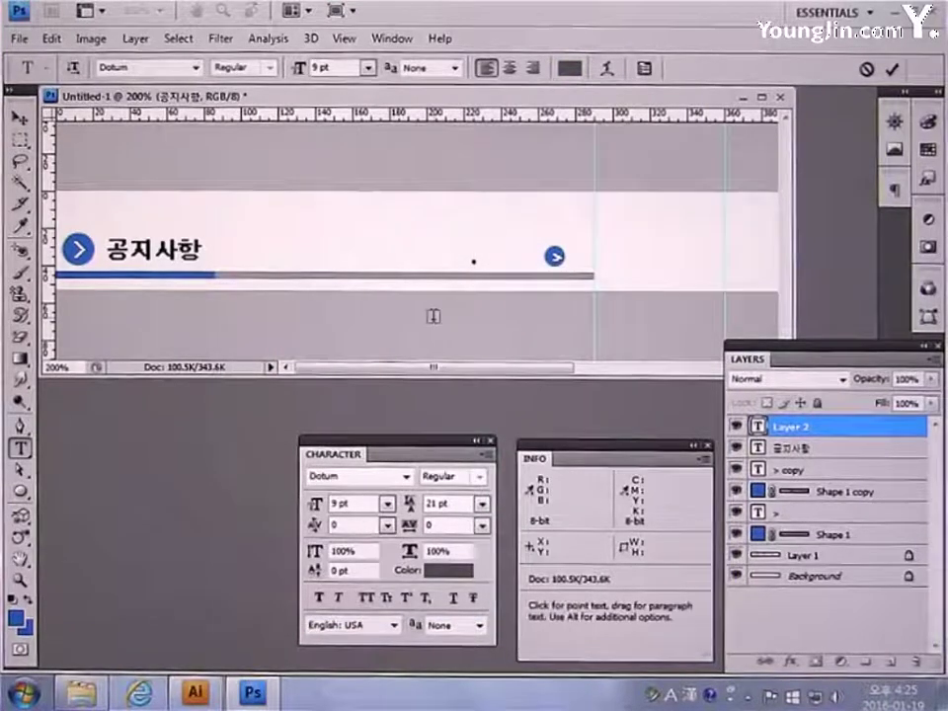
type("AllORE")
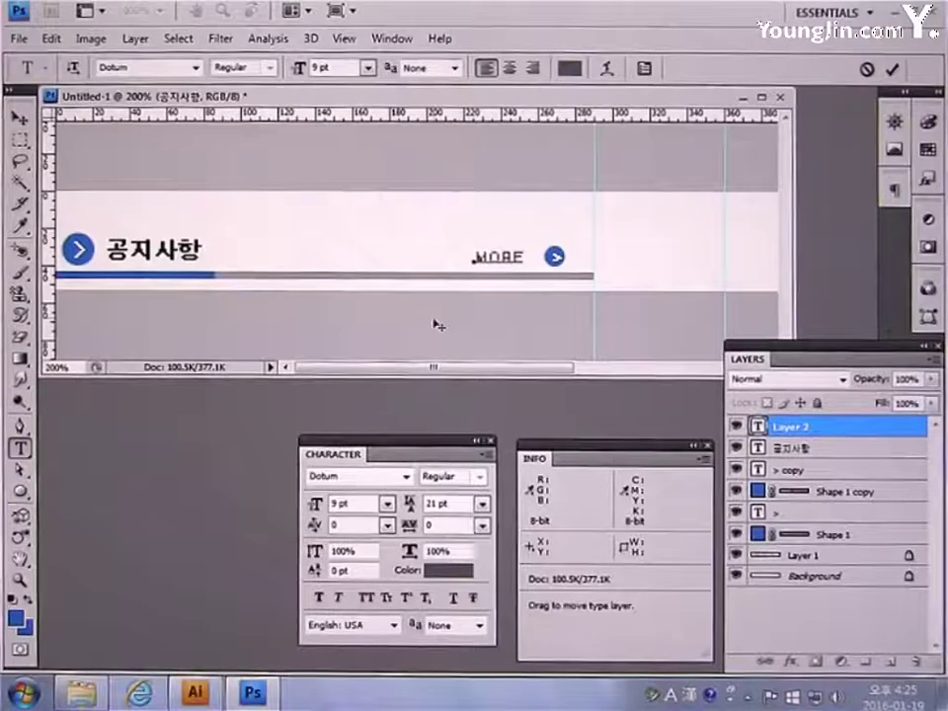
key("ctrl+Return")
key("v")
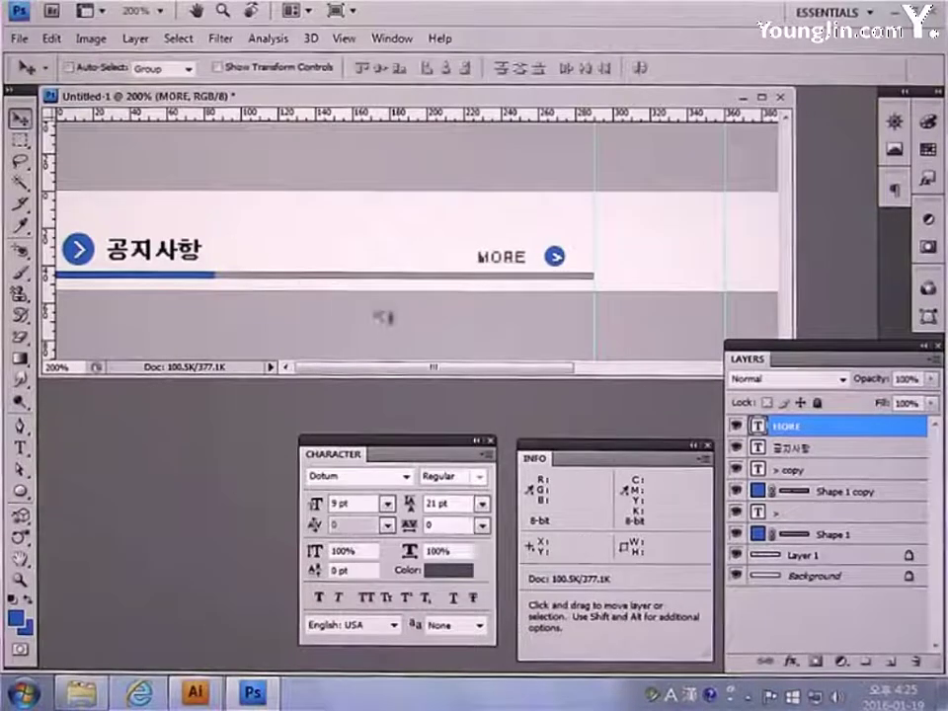
key("Right")
key("Right")
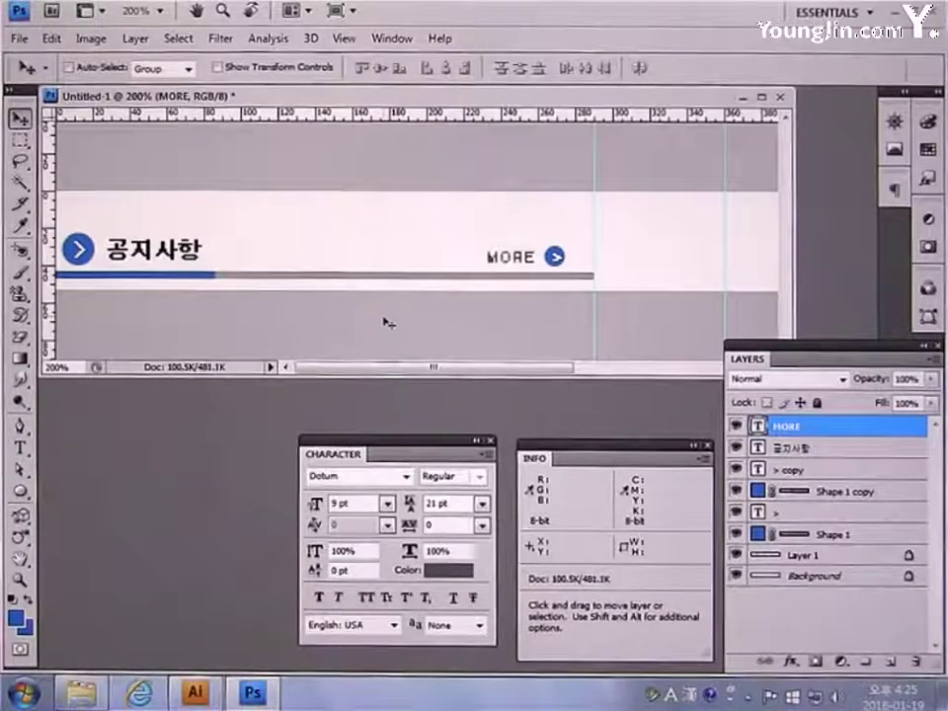
Group all title layers from MORE down to Layer 1 and duplicate the group horizontally so the copy starts at the second guide
key("ctrl+minus")
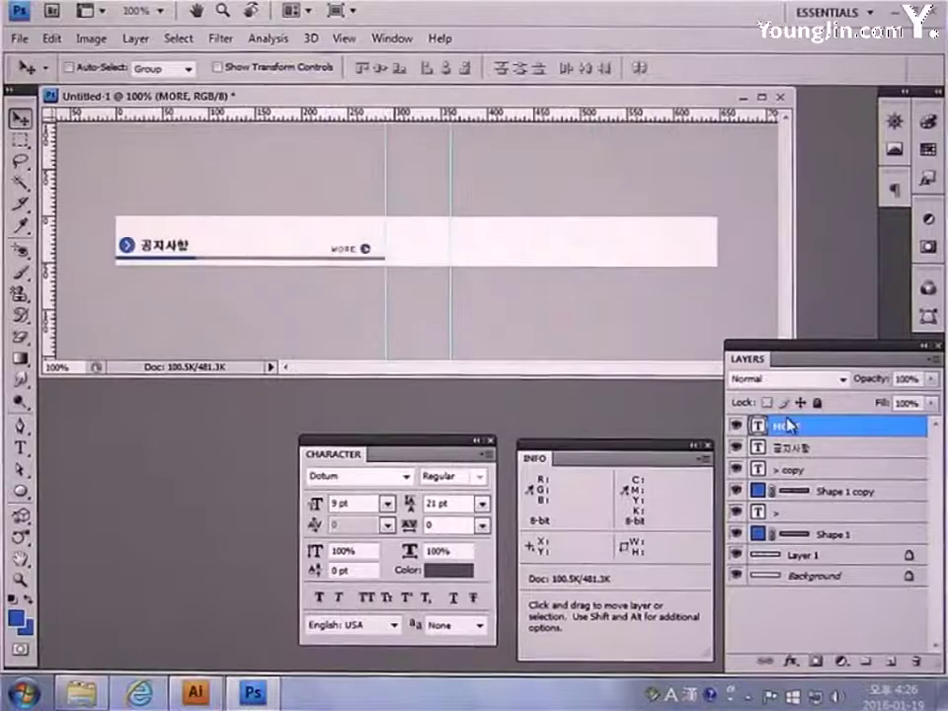
key("shift")
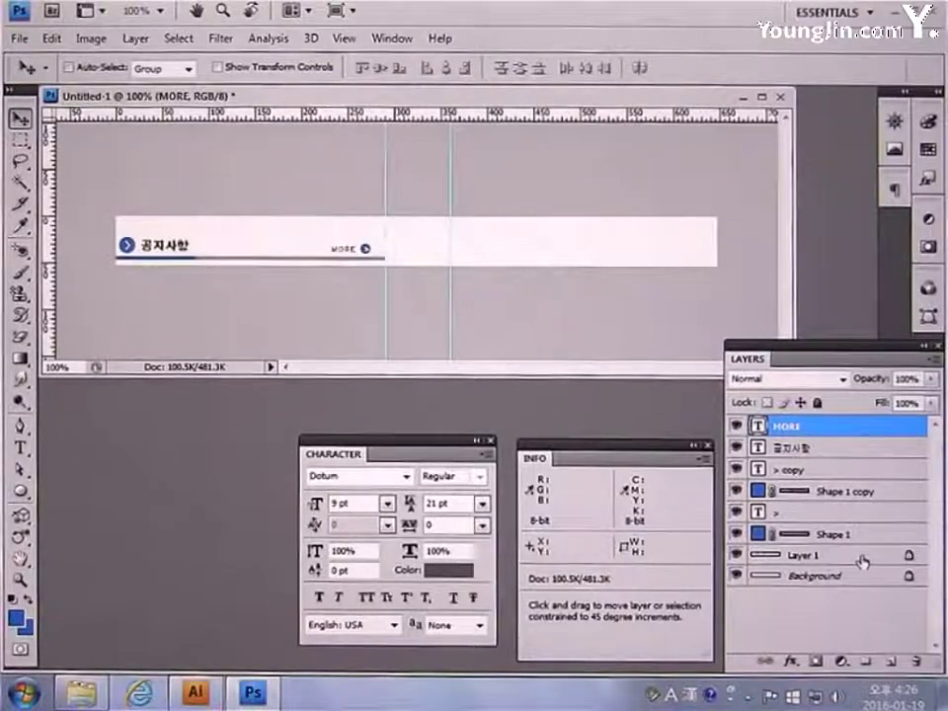
left_click(861, 562, "shift")
key("ctrl+g")
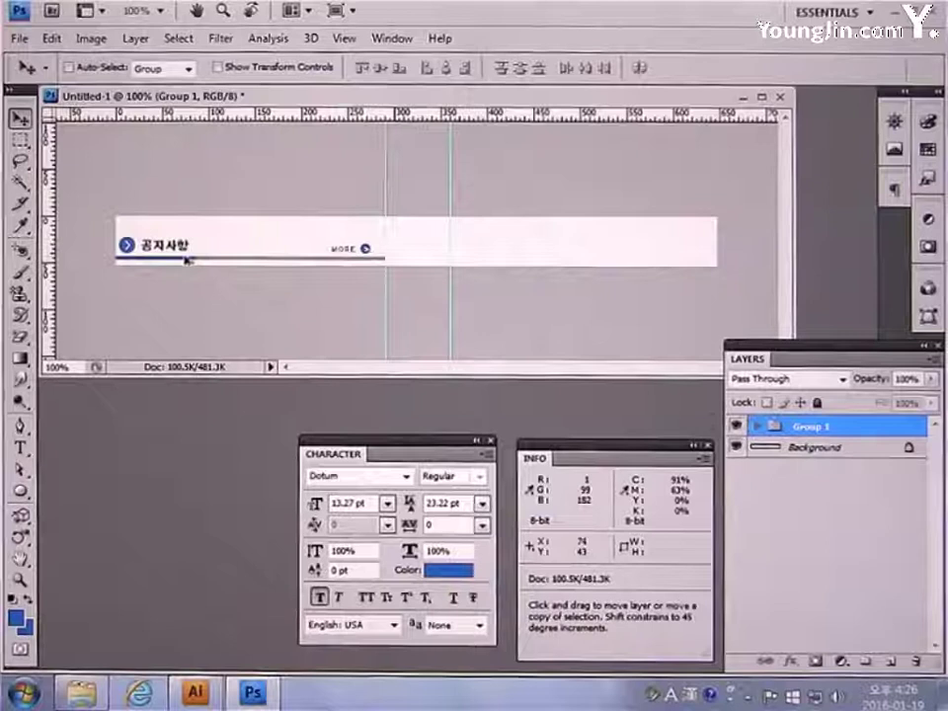
left_click_drag(187, 260, 515, 264)
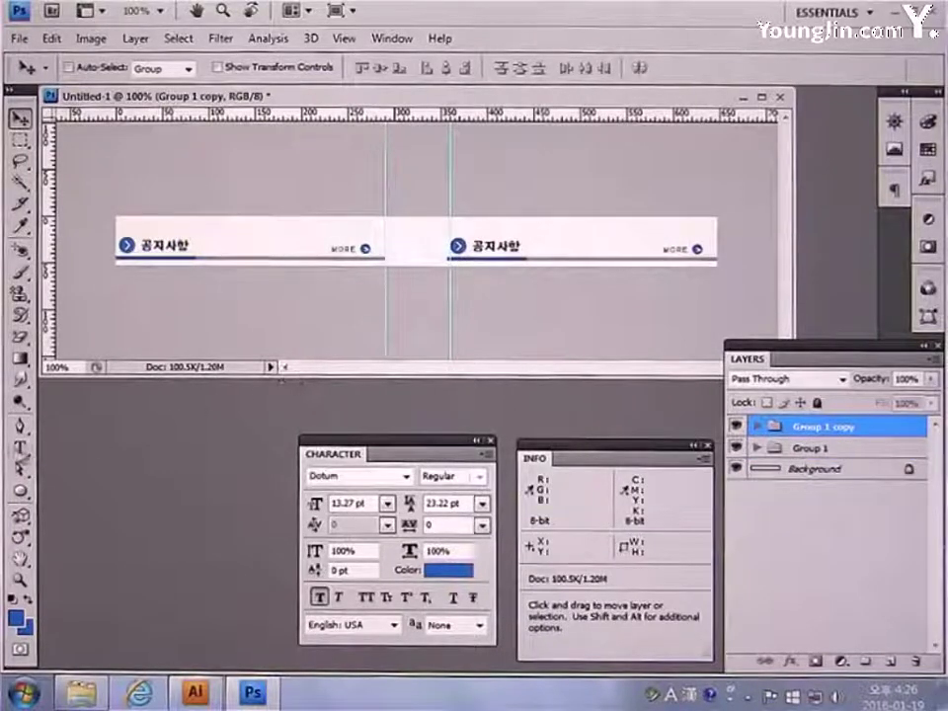
Replace the 공지사항 title in the copied group with 업계뉴스
left_click(19, 447)
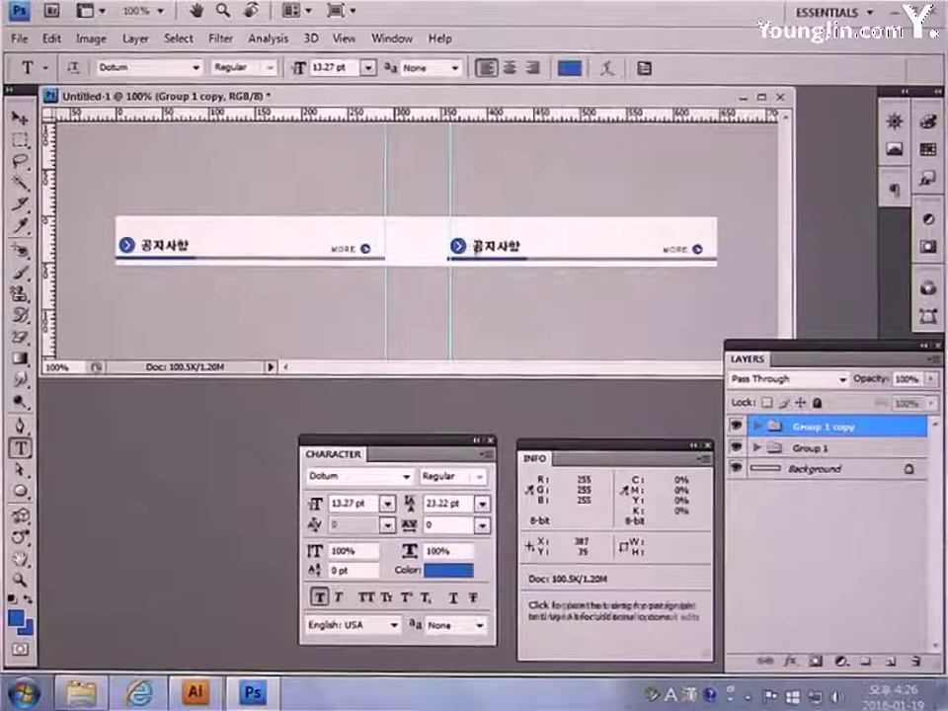
left_click_drag(469, 246, 527, 246)
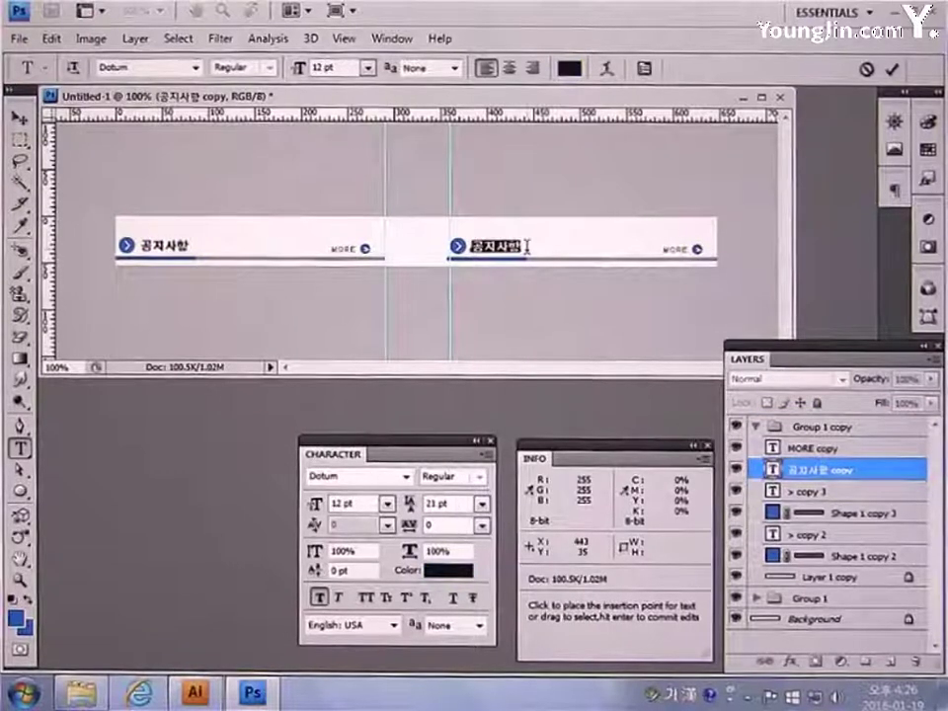
type("업계뉴스")
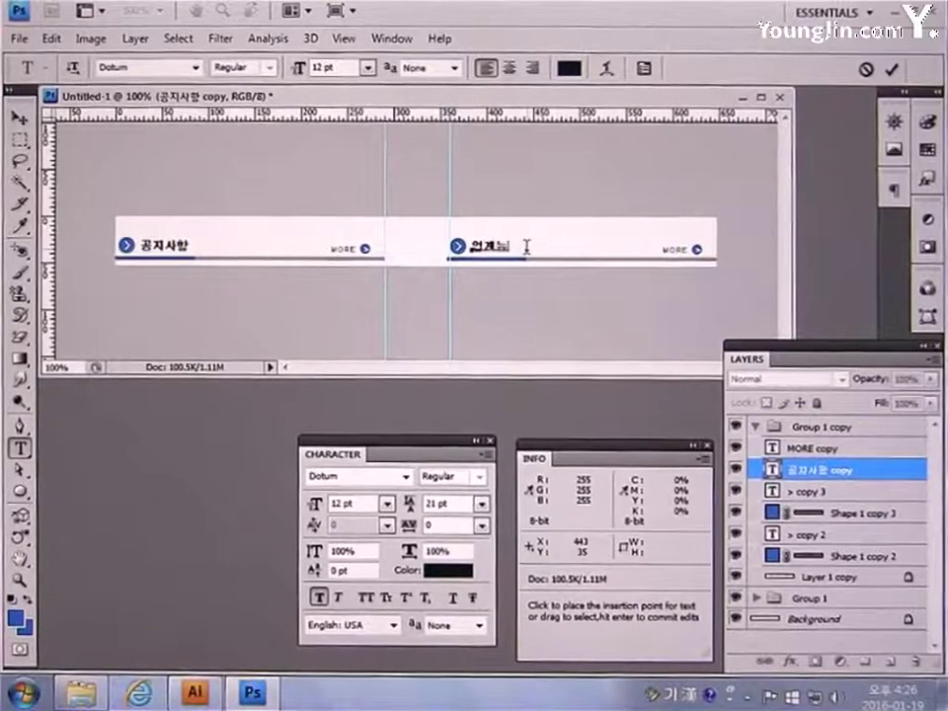
left_click(20, 120)
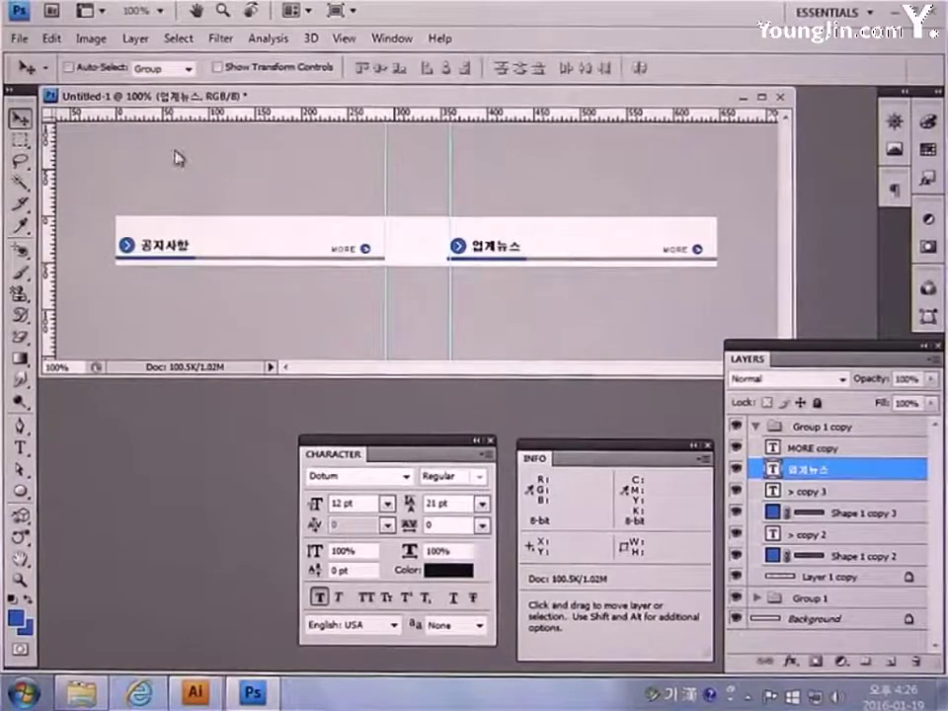
Export the finished title graphic for the web as a high-quality JPEG named colmunity in the 작업 folder
left_click(18, 37)
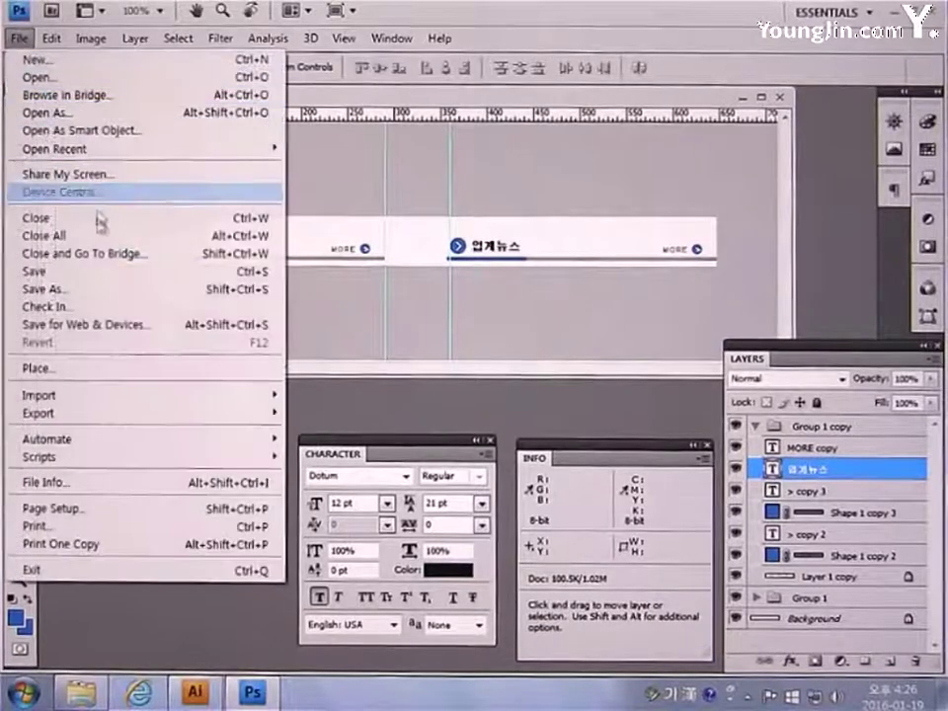
left_click(102, 323)
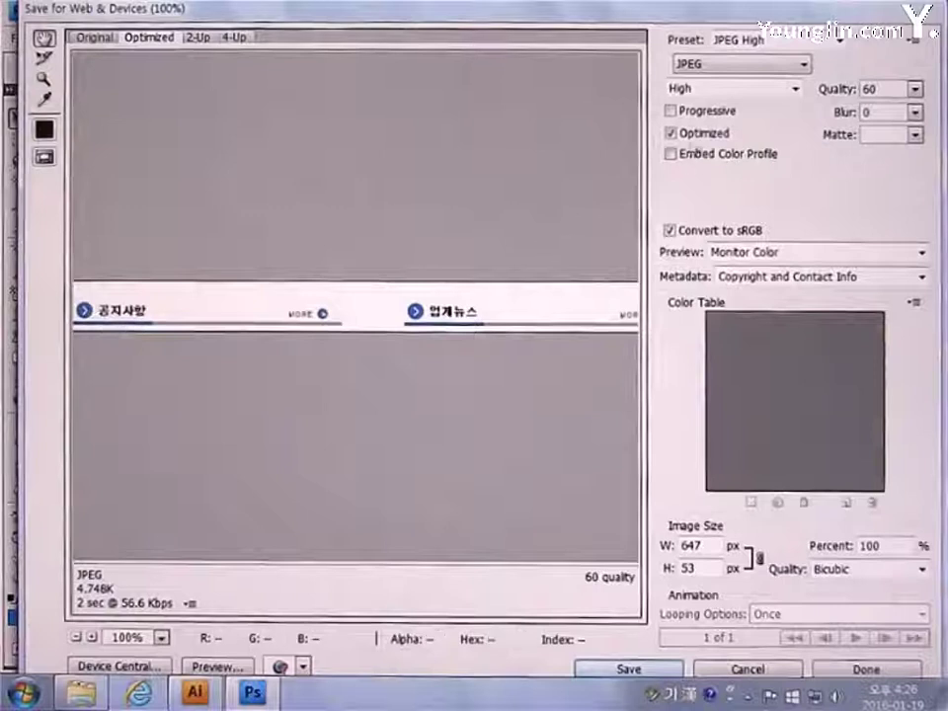
left_click(741, 63)
left_click(691, 91)
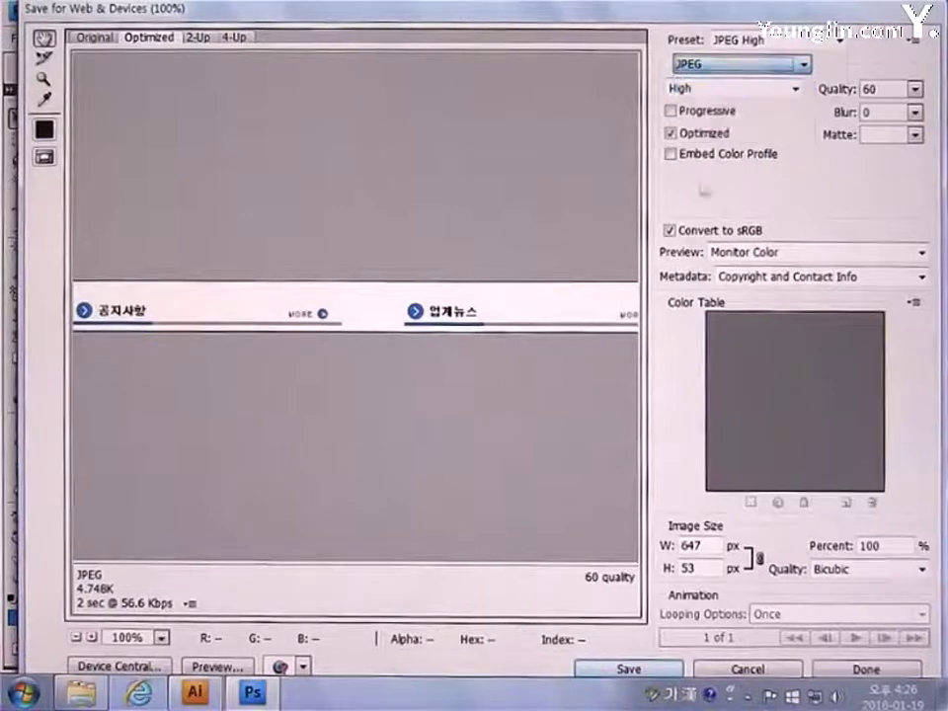
left_click(628, 669)
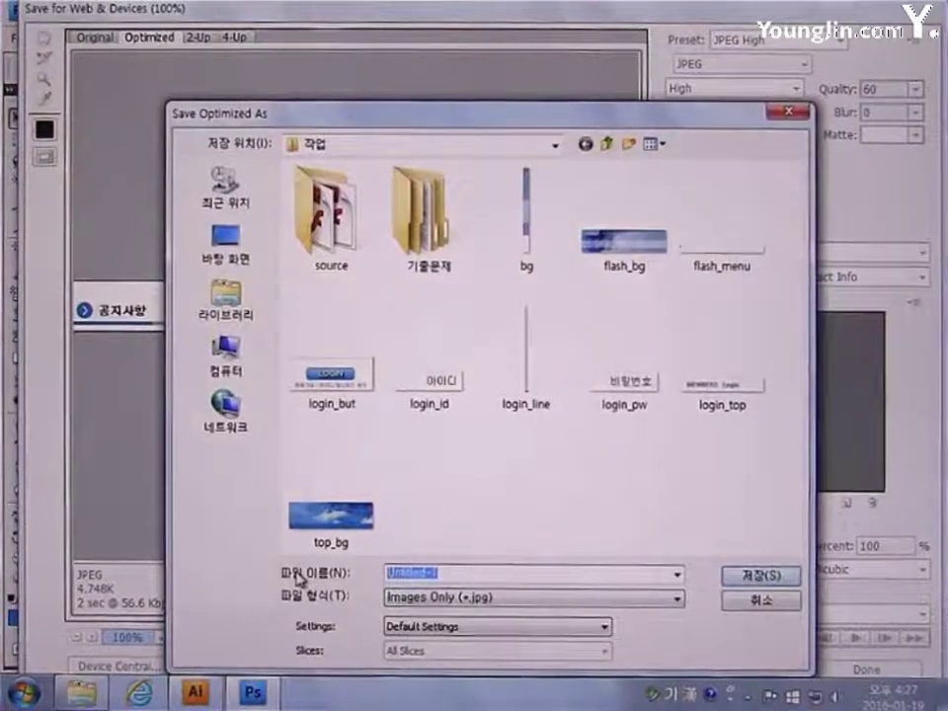
key("Hangul")
type("colmunity")
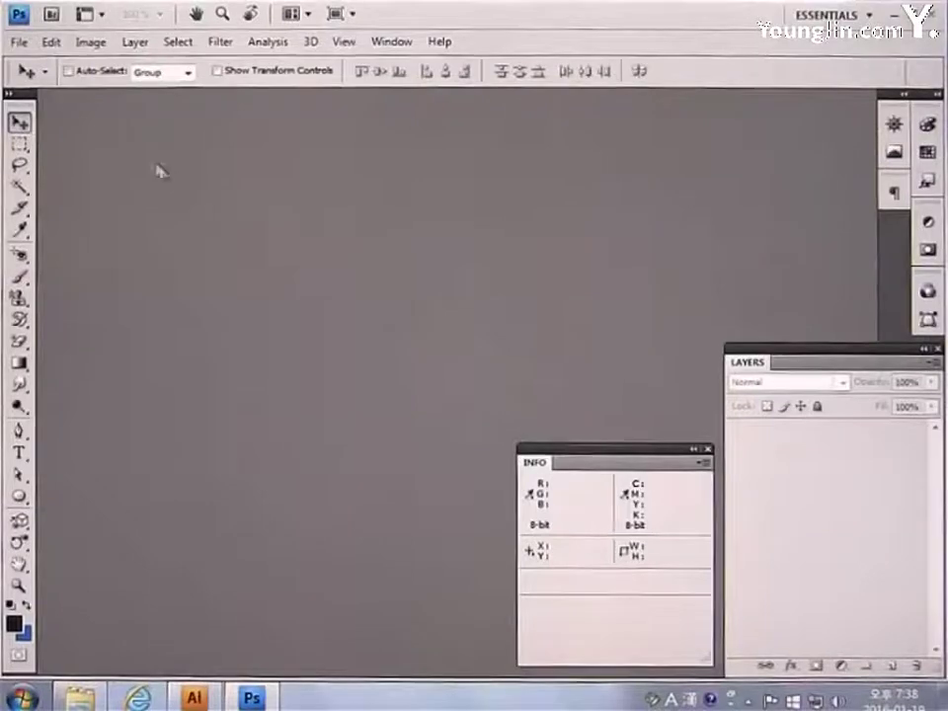
Create a new 647 × 72 px RGB document at 72 pixels/inch with a white background and enlarge its window around the canvas
left_click(18, 41)
left_click(41, 65)
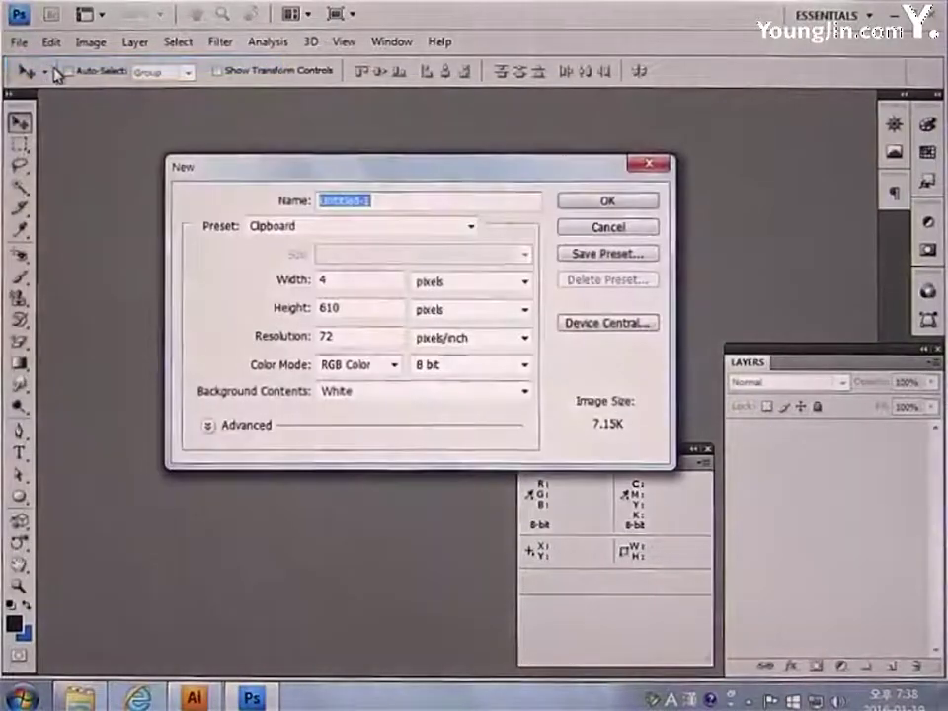
double_click(329, 281)
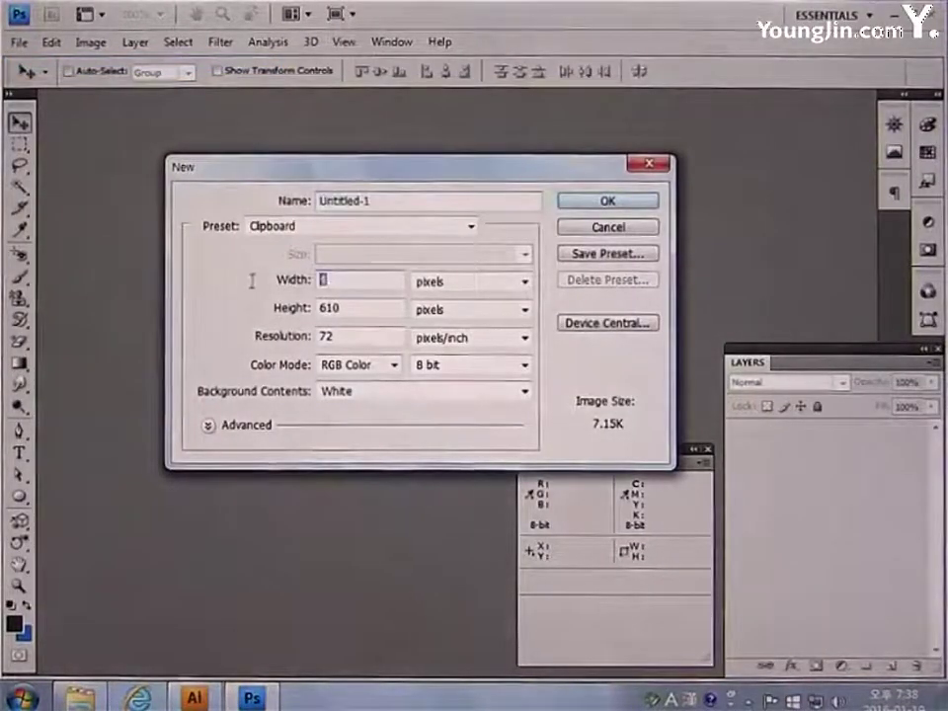
type("647")
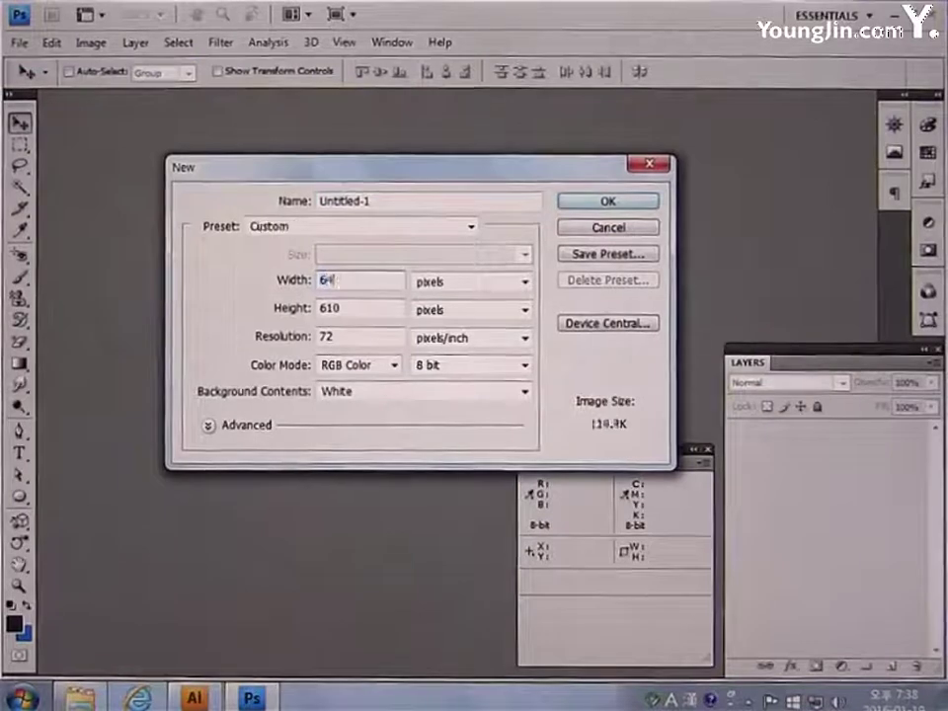
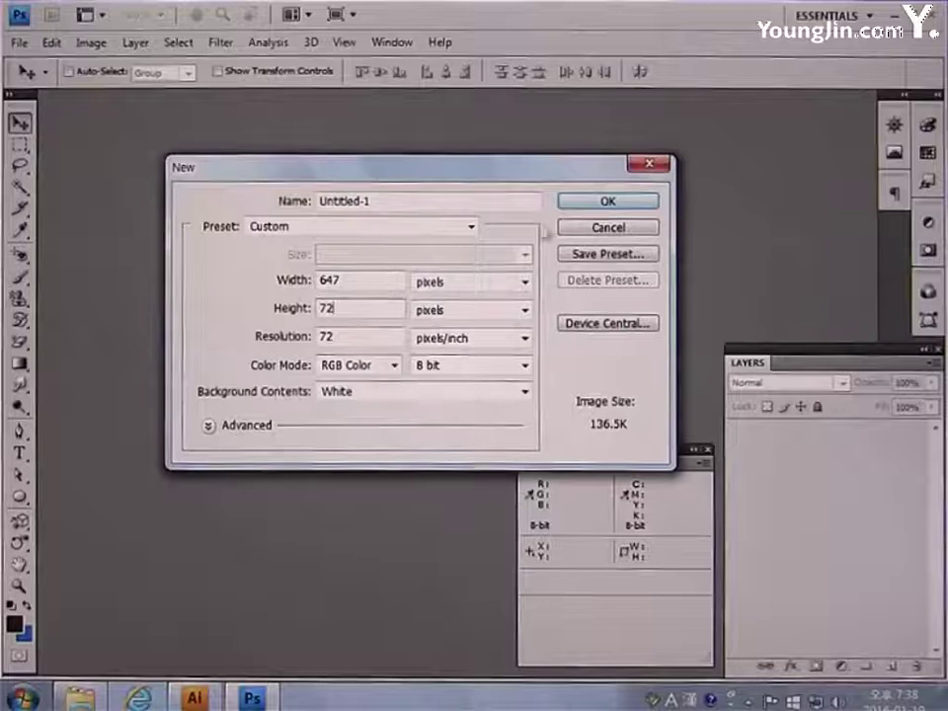
left_click(592, 202)
left_click_drag(676, 211, 782, 302)
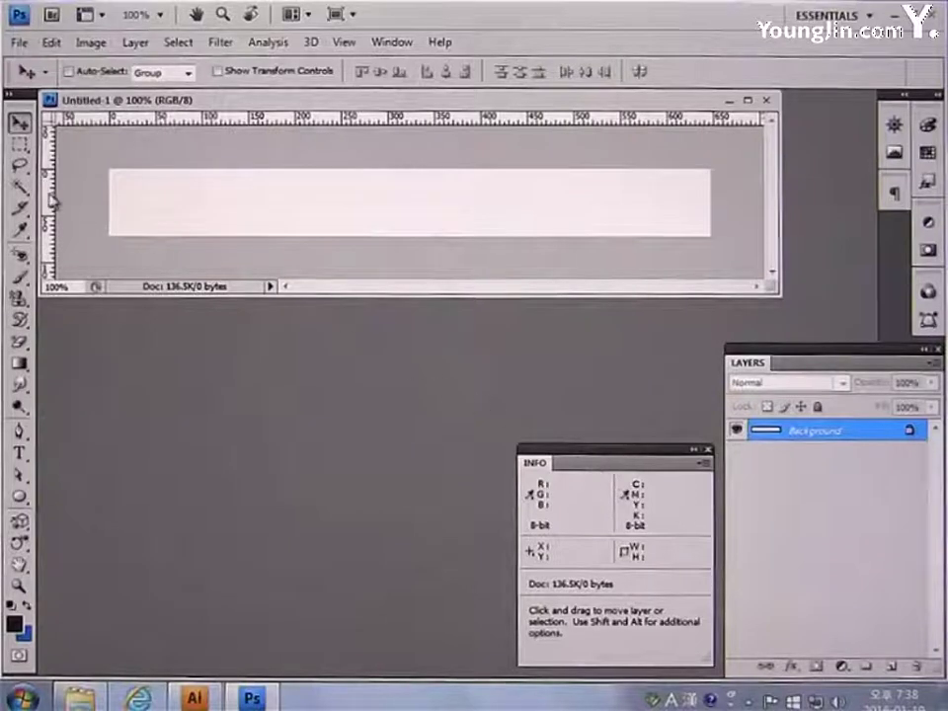
Place two vertical guides across the blank canvas at about 207 px and 438 px
left_click_drag(50, 200, 137, 192)
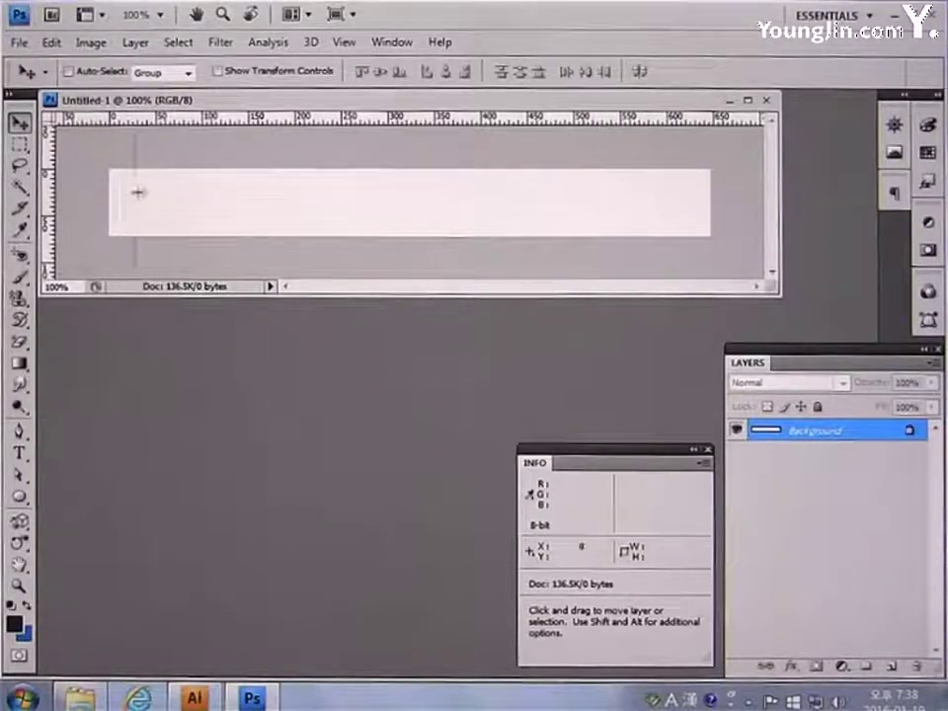
left_click_drag(301, 192, 300, 195)
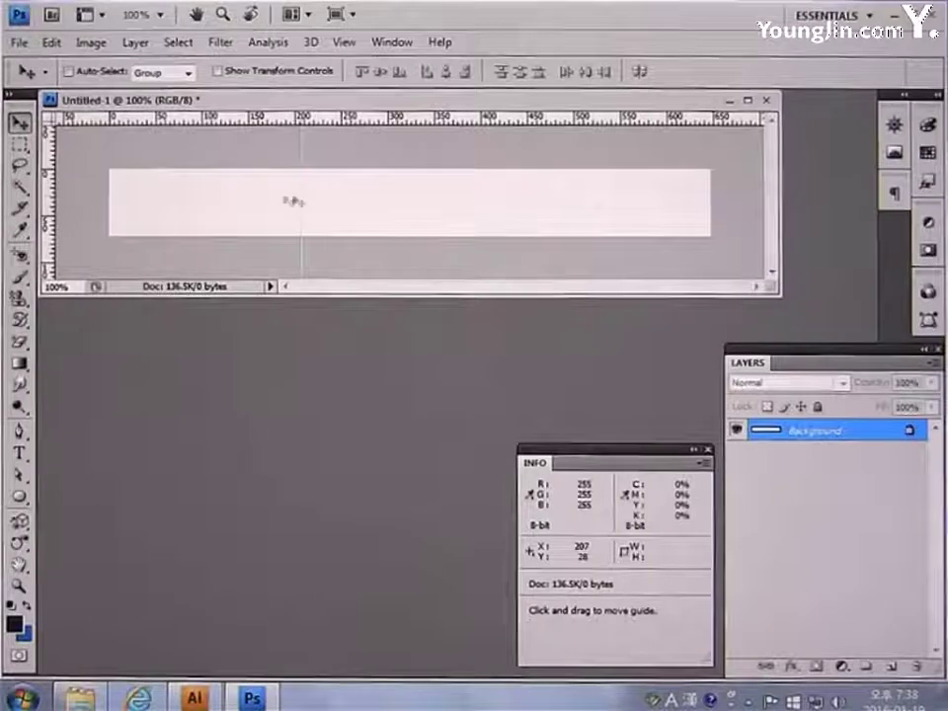
left_click_drag(53, 208, 515, 221)
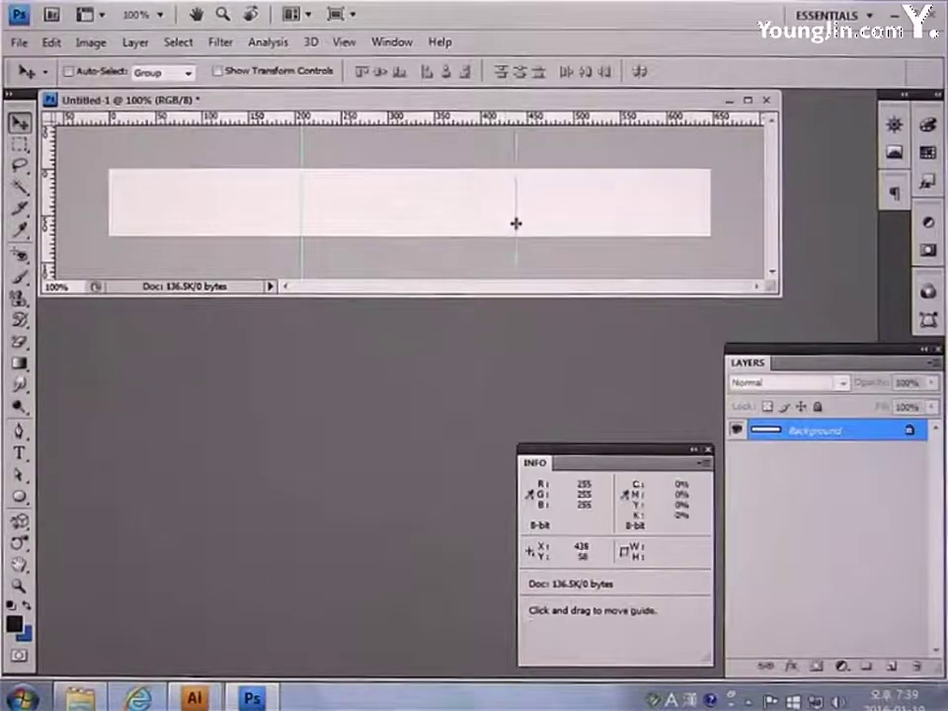
Show the character settings for the Type tool and set the font to Dotum at 12 pt
left_click(19, 453)
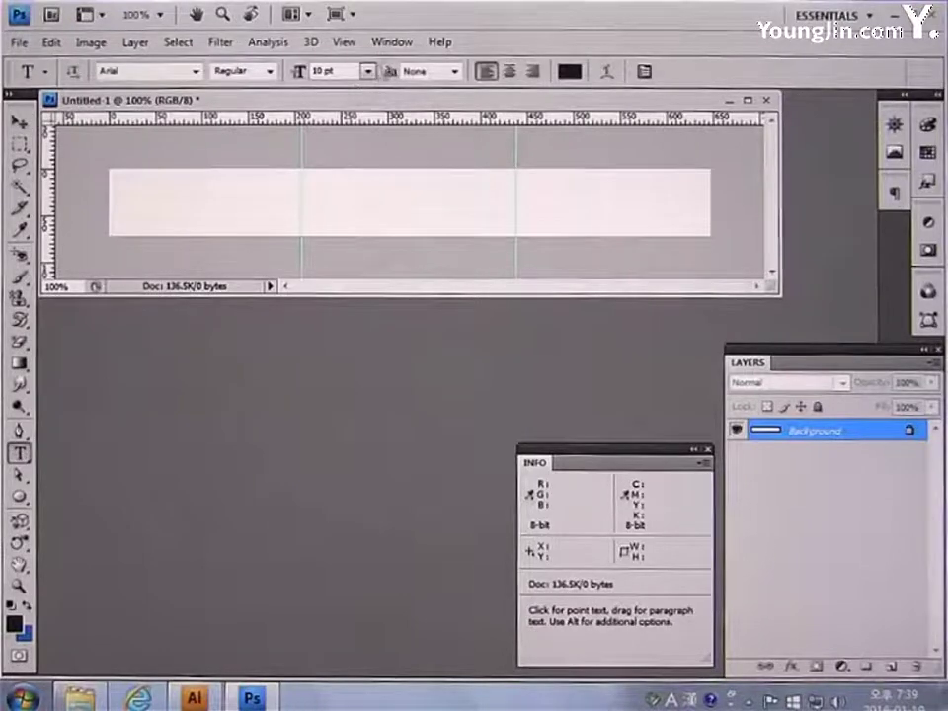
left_click(390, 41)
left_click(420, 241)
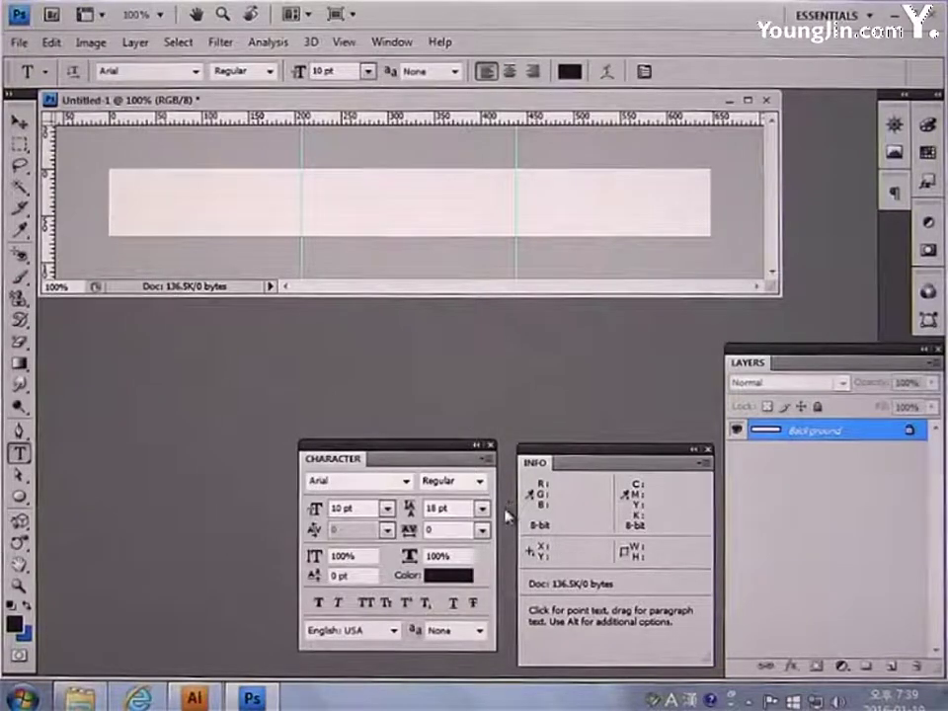
left_click(404, 481)
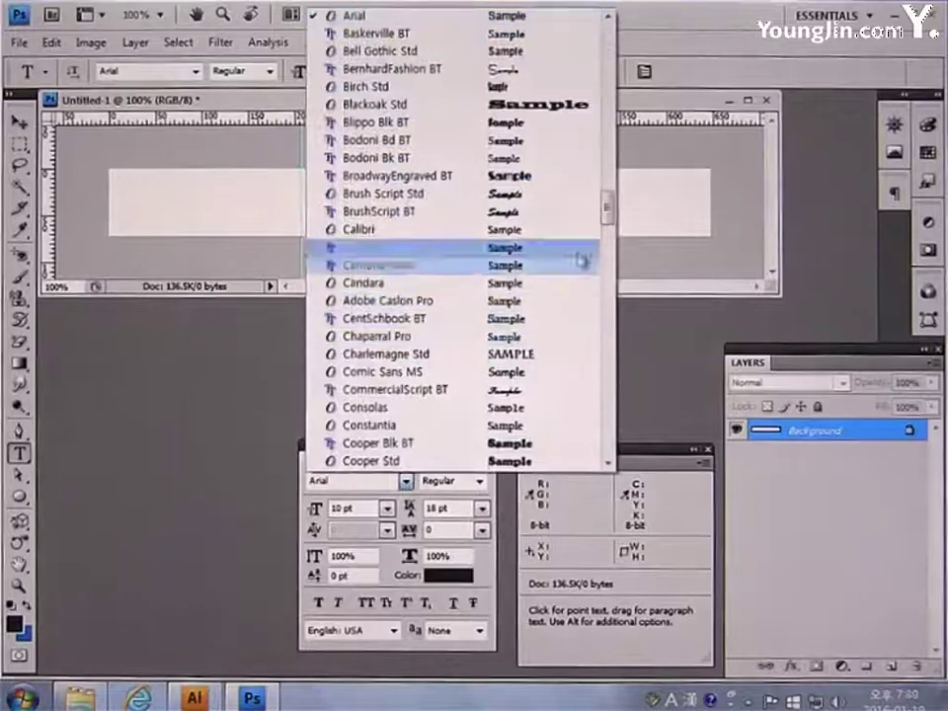
left_click_drag(609, 217, 609, 54)
left_click(450, 105)
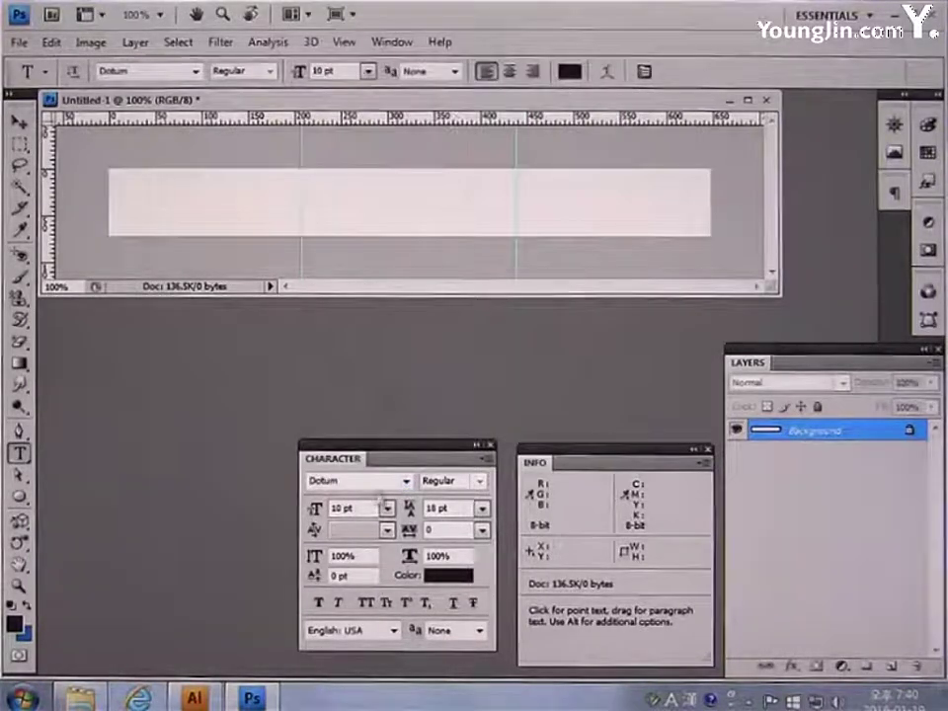
type("12")
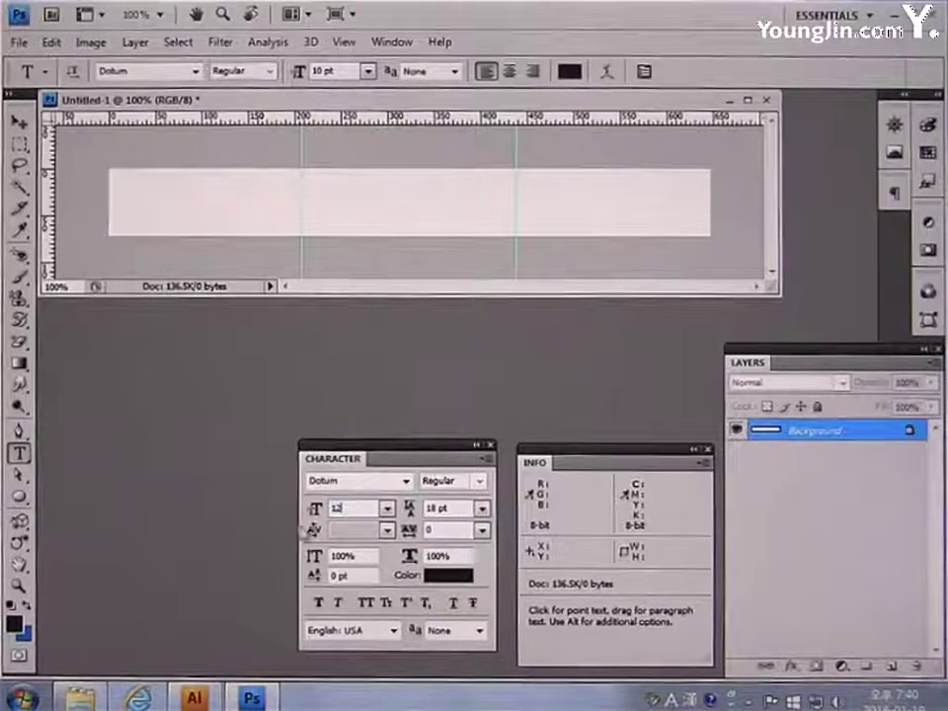
Set the text colour to orange ED9100
left_click(446, 575)
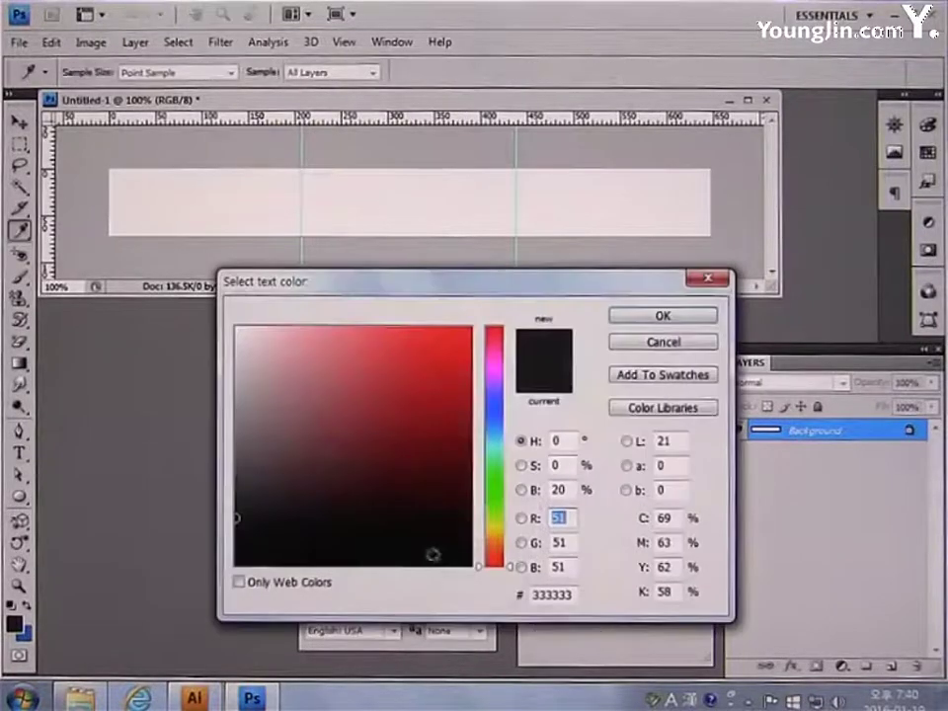
left_click(568, 596)
type("E")
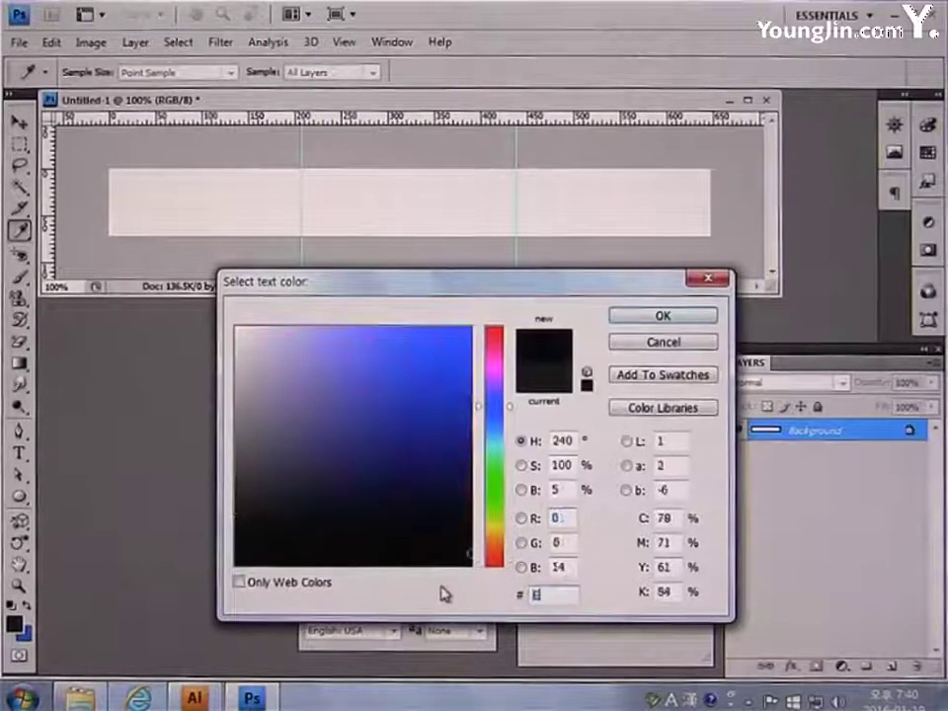
type("D9100")
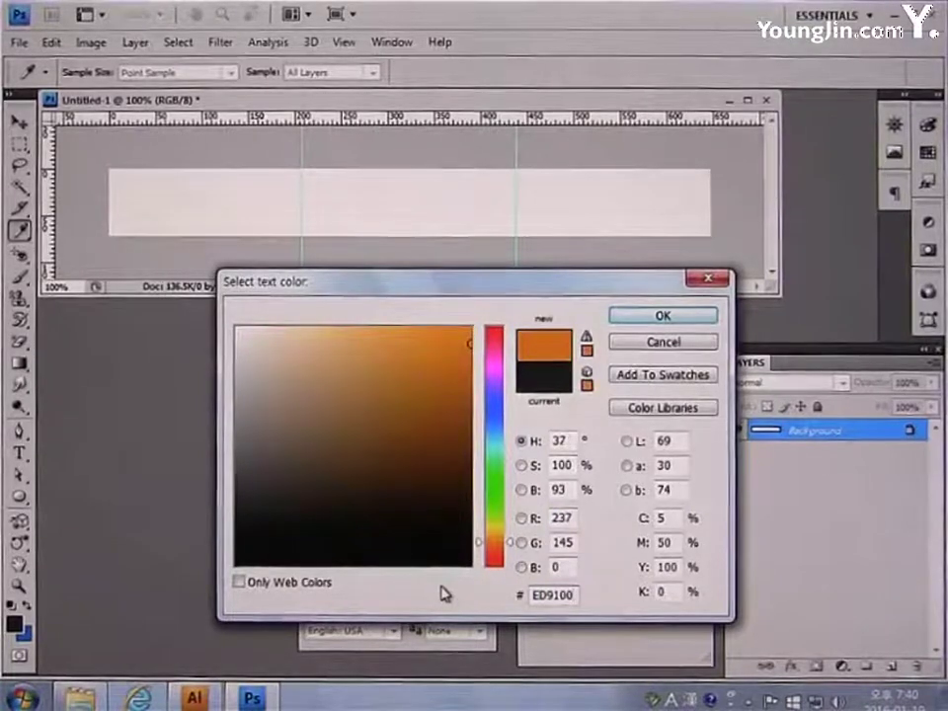
left_click(640, 316)
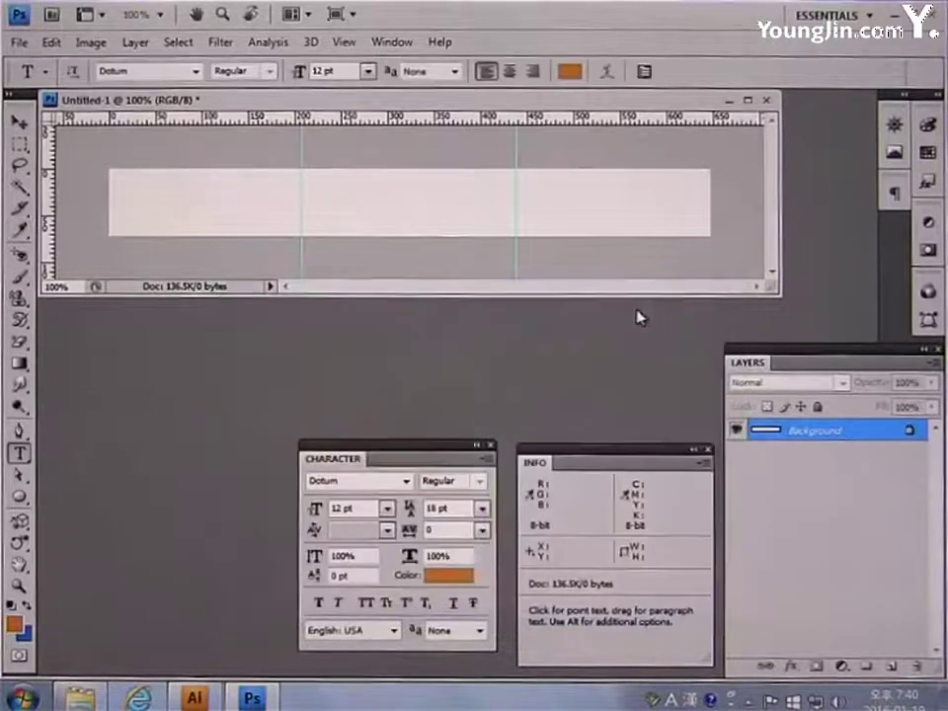
Enter two lines of orange text, "홈페이지 오픈 기념 이벤트!" and "선착순 100명 선물 증정!", at the start of the first column
left_click(113, 191)
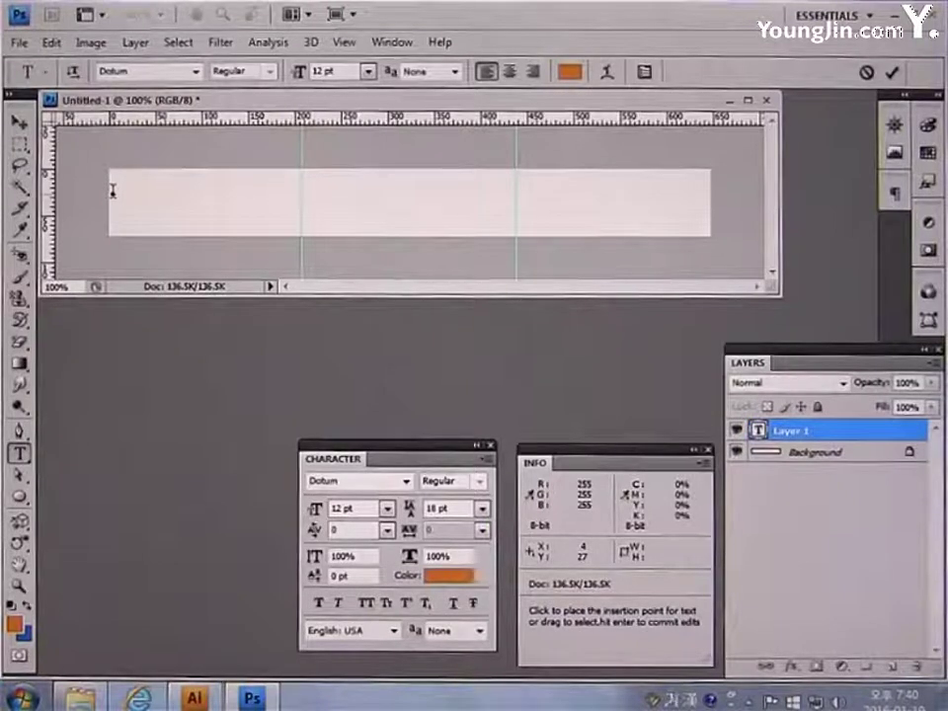
type("홈페이지 오")
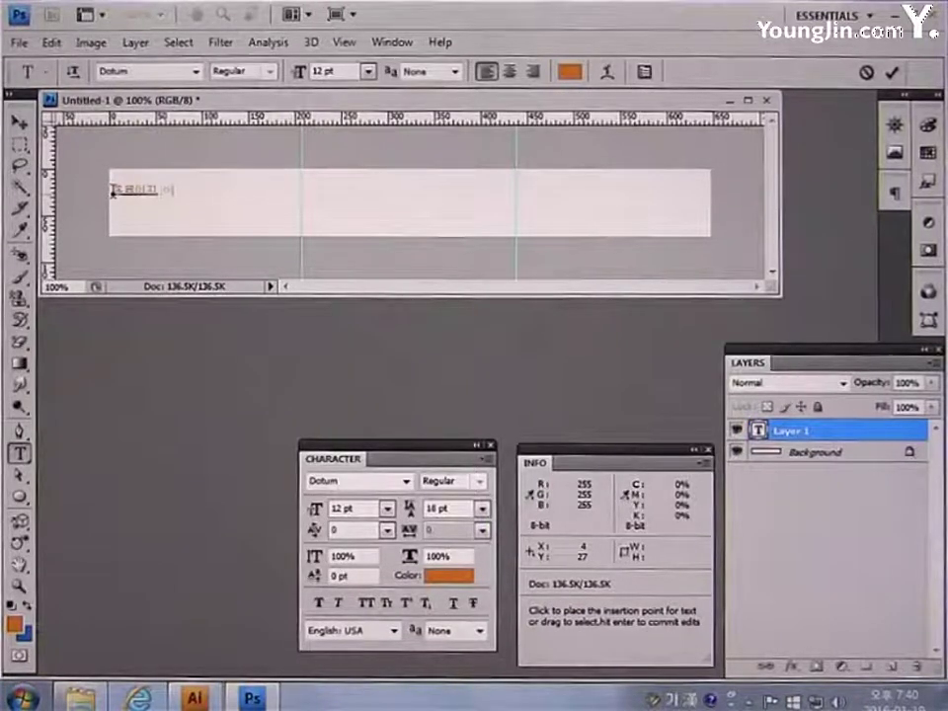
type("픈 기념 이벤")
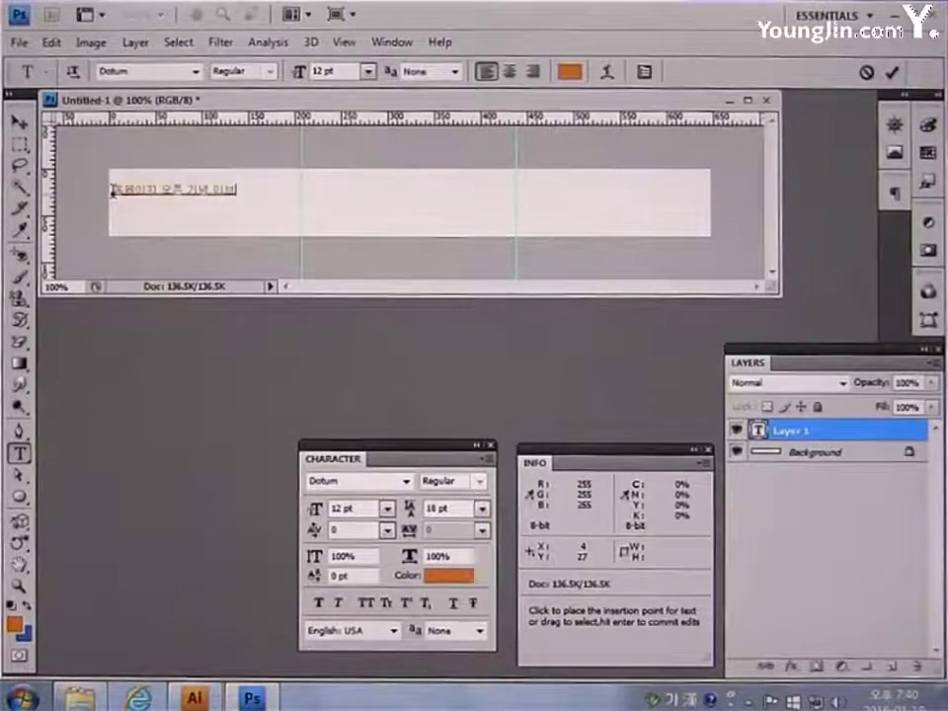
type("트")
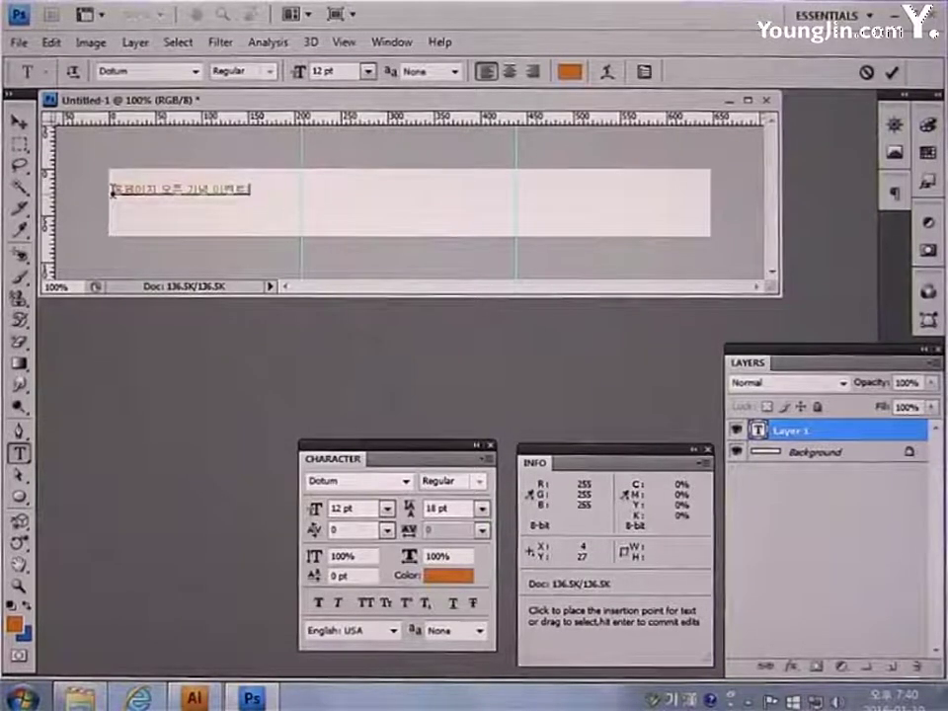
key("Return")
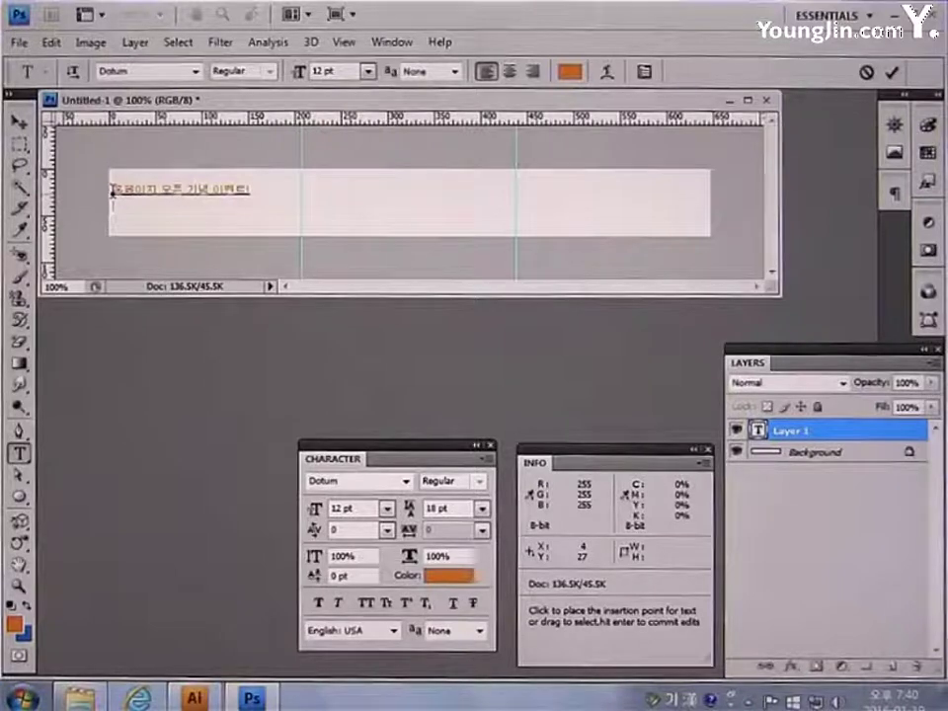
type("선착순")
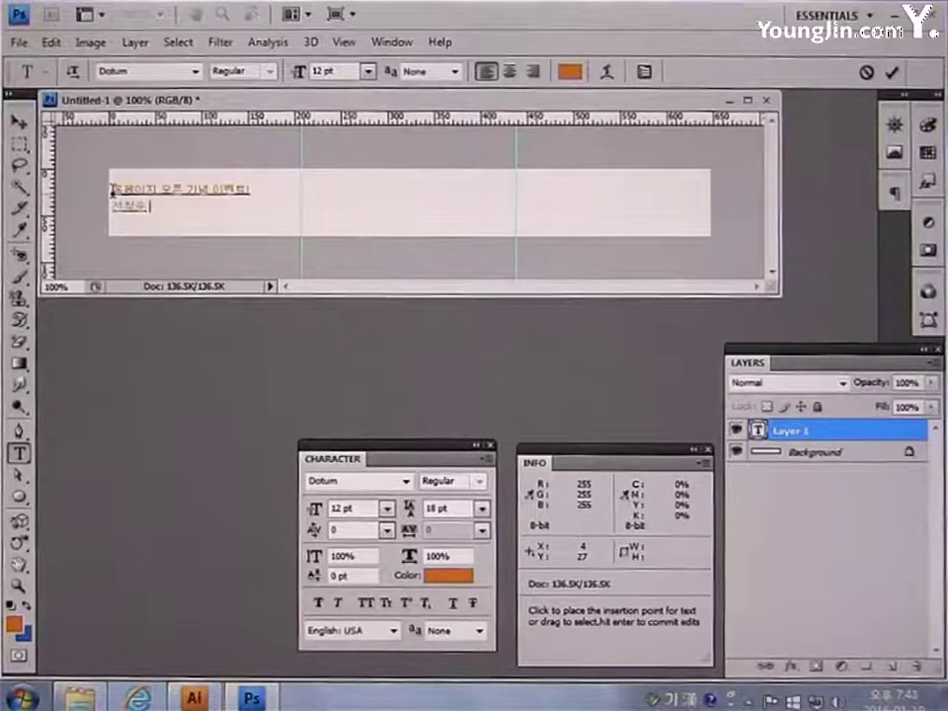
type(" 100명 선")
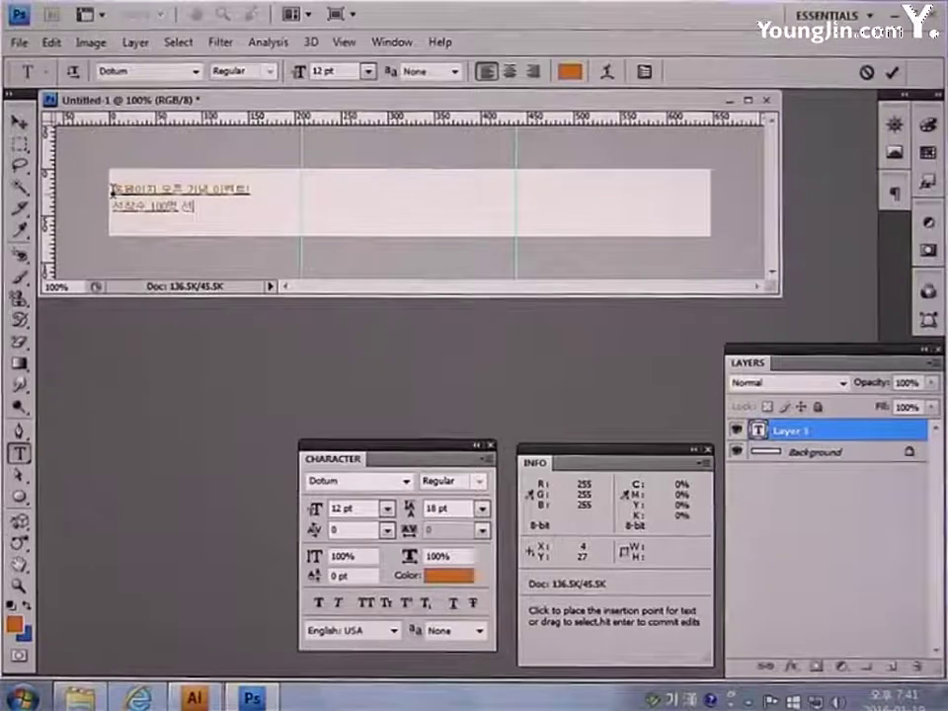
type("물 증정!")
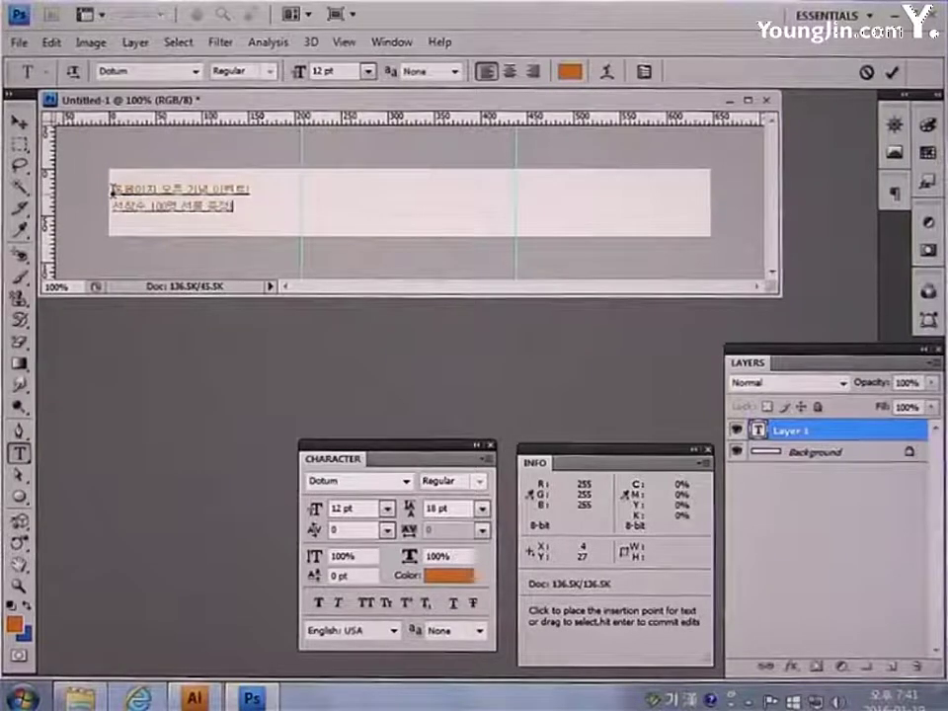
Commit the event text and nudge it slightly closer to the canvas's upper-left corner
left_click(20, 121)
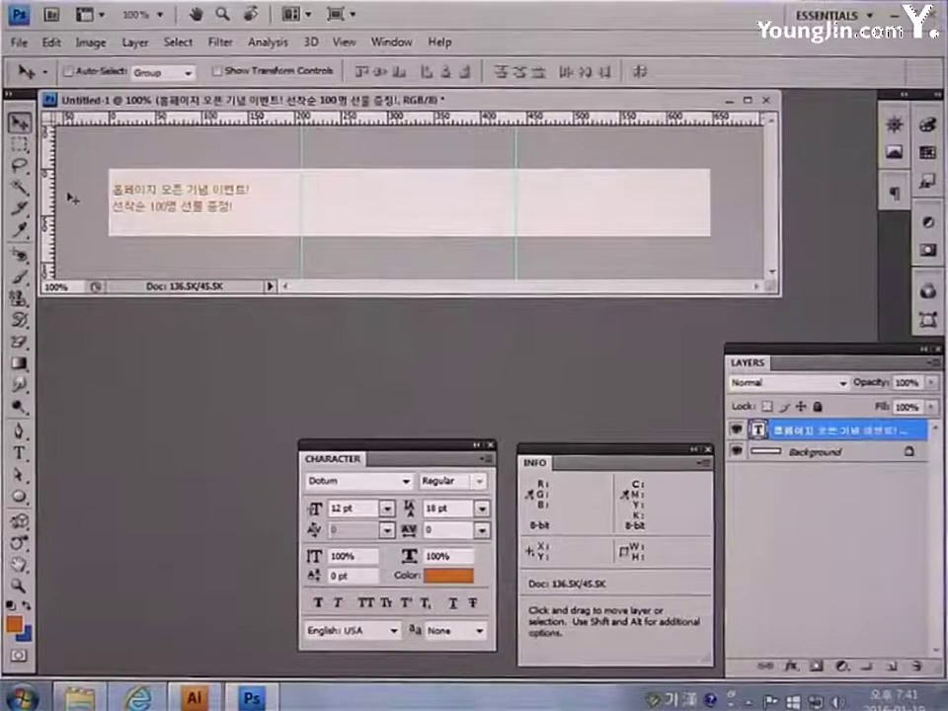
key("Up")
key("Up")
key("Up")
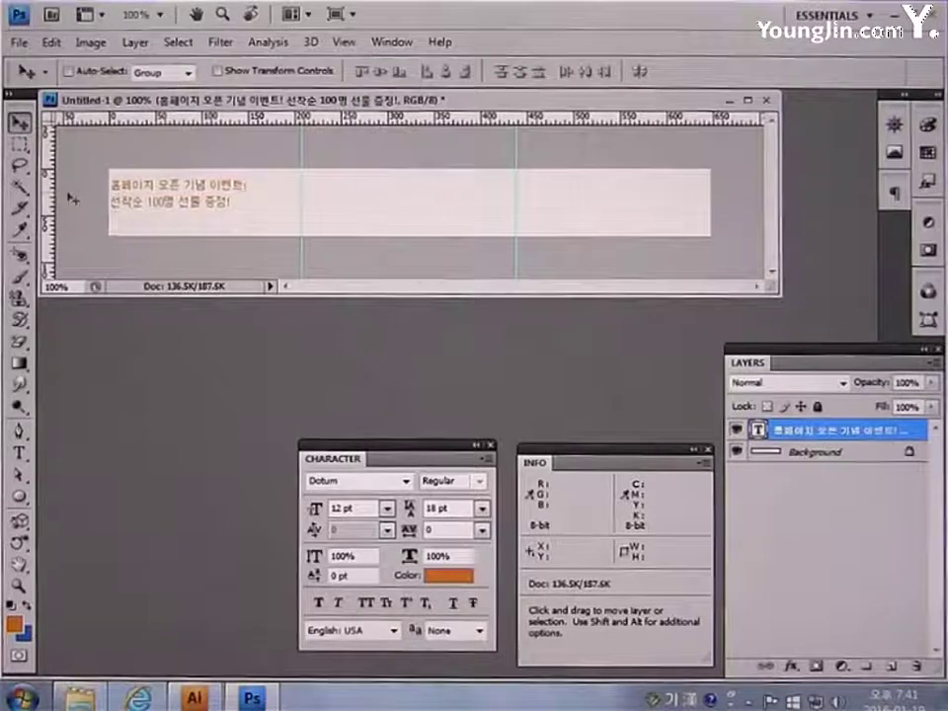
key("Up")
key("Up")
Open image4 from the source folder and copy it into the banner, beside the event text before the first guide
left_click(19, 42)
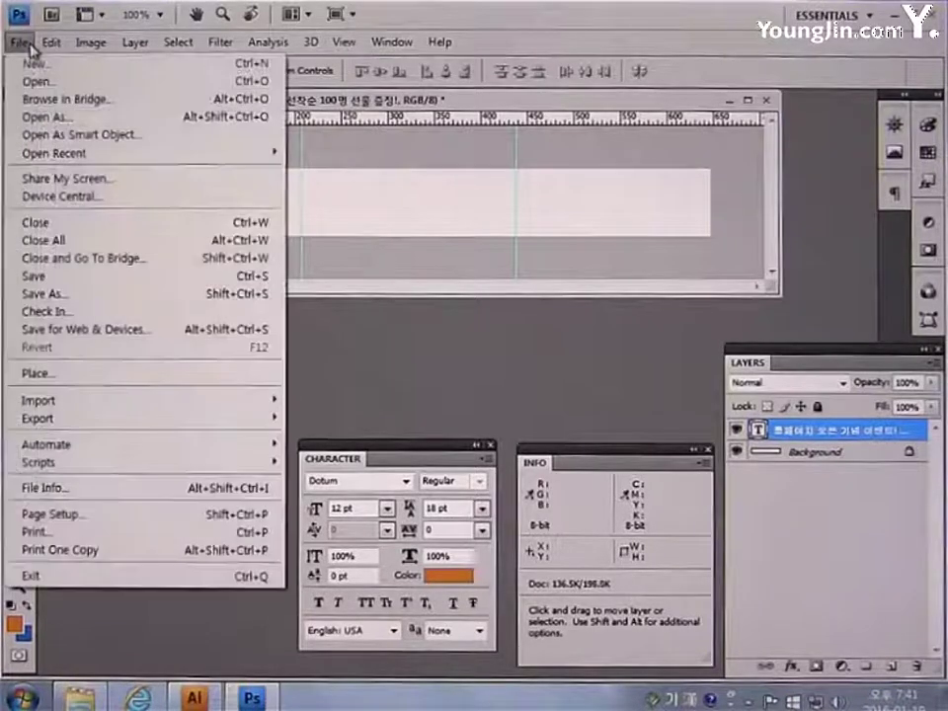
left_click(21, 80)
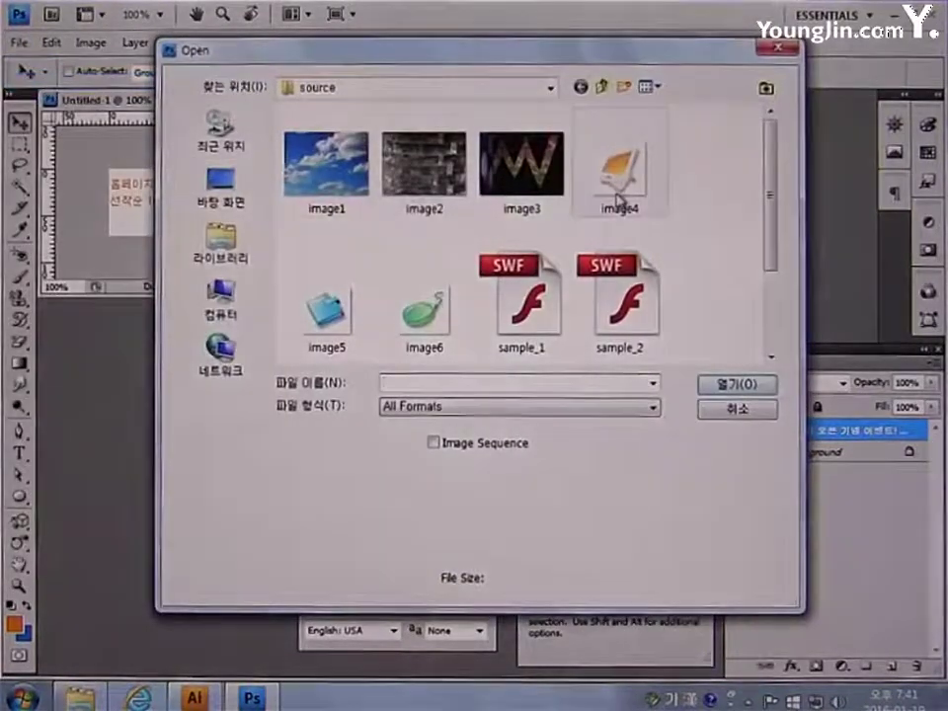
left_click(618, 190)
left_click(725, 387)
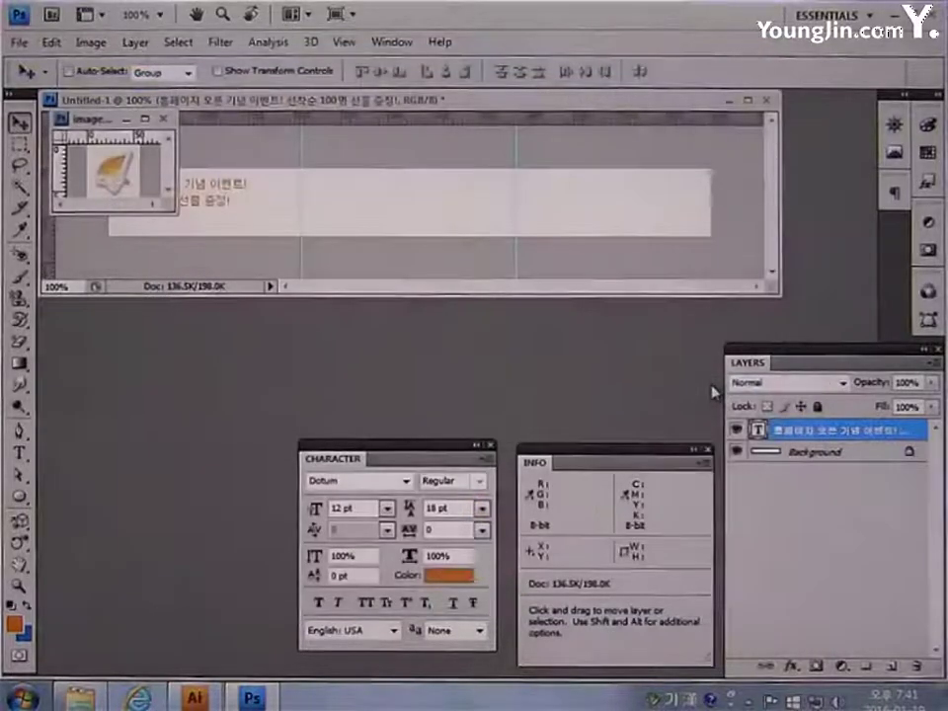
left_click_drag(77, 114, 98, 364)
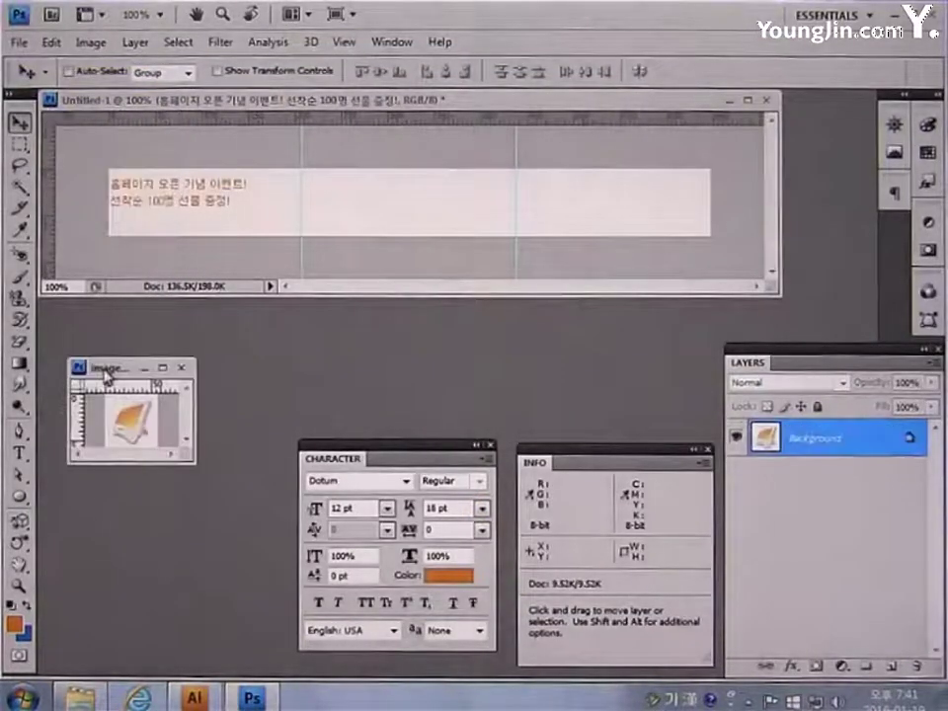
left_click_drag(124, 420, 272, 205)
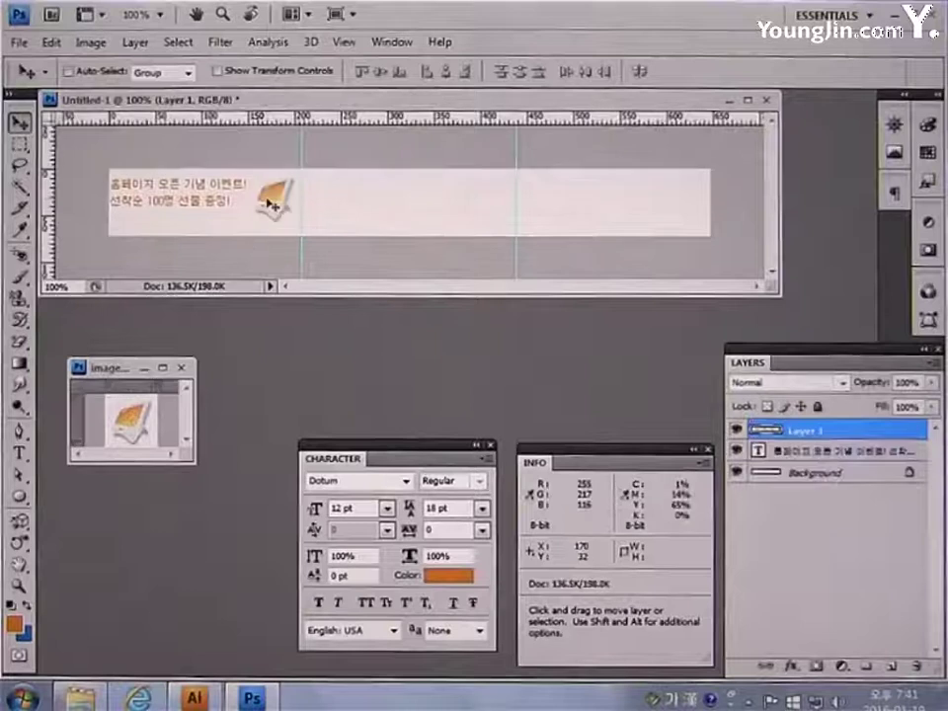
Scale the copied icon down slightly within the first column and close the image4 document
key("ctrl+t")
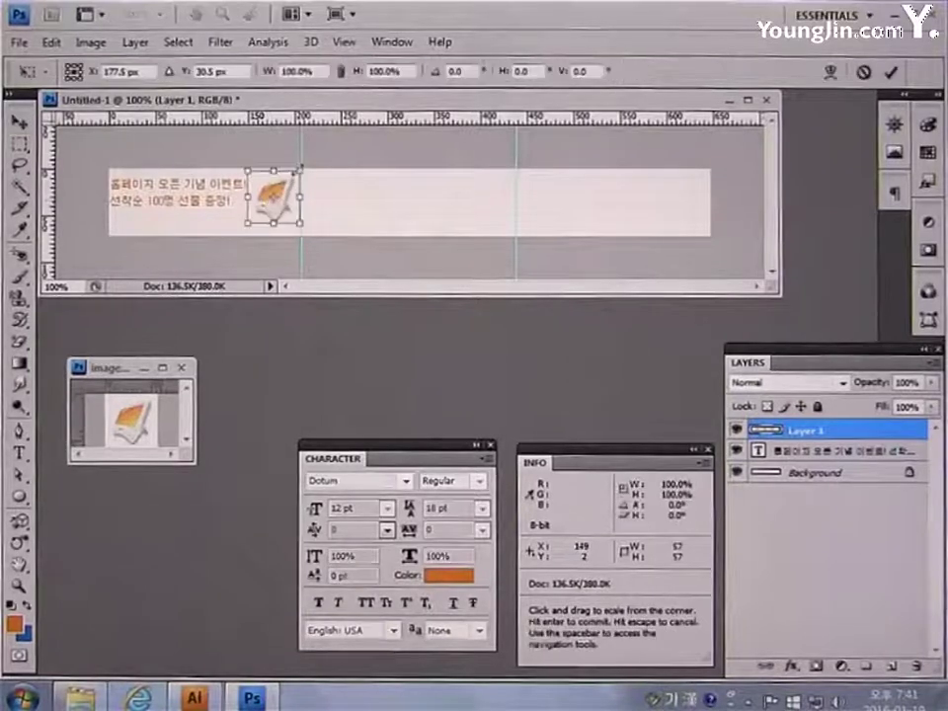
left_click_drag(302, 168, 295, 172)
left_click_drag(300, 224, 296, 221)
key("Return")
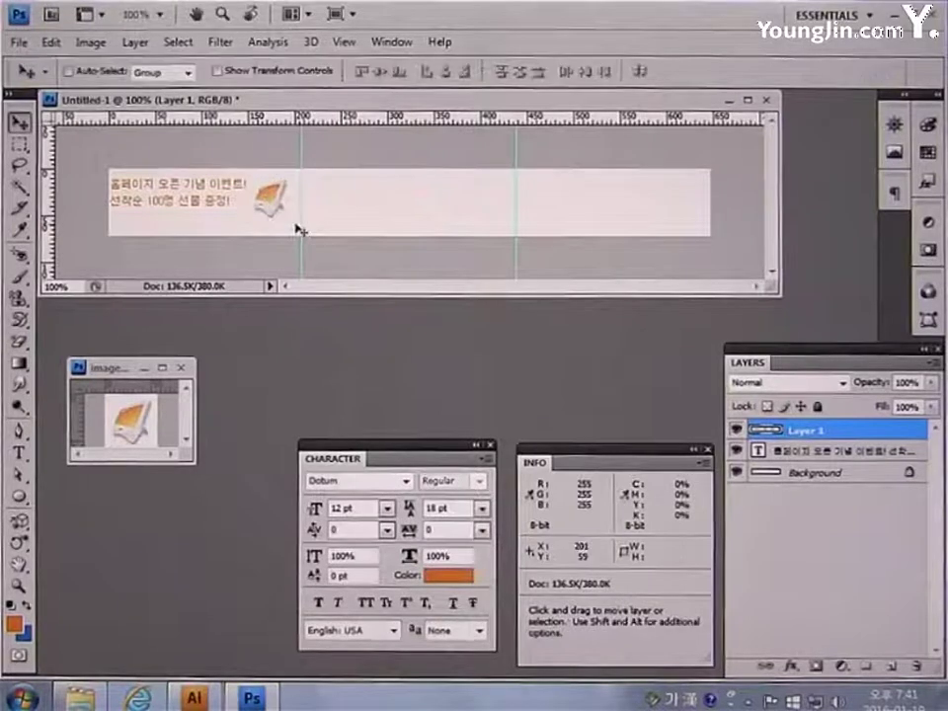
left_click(185, 367)
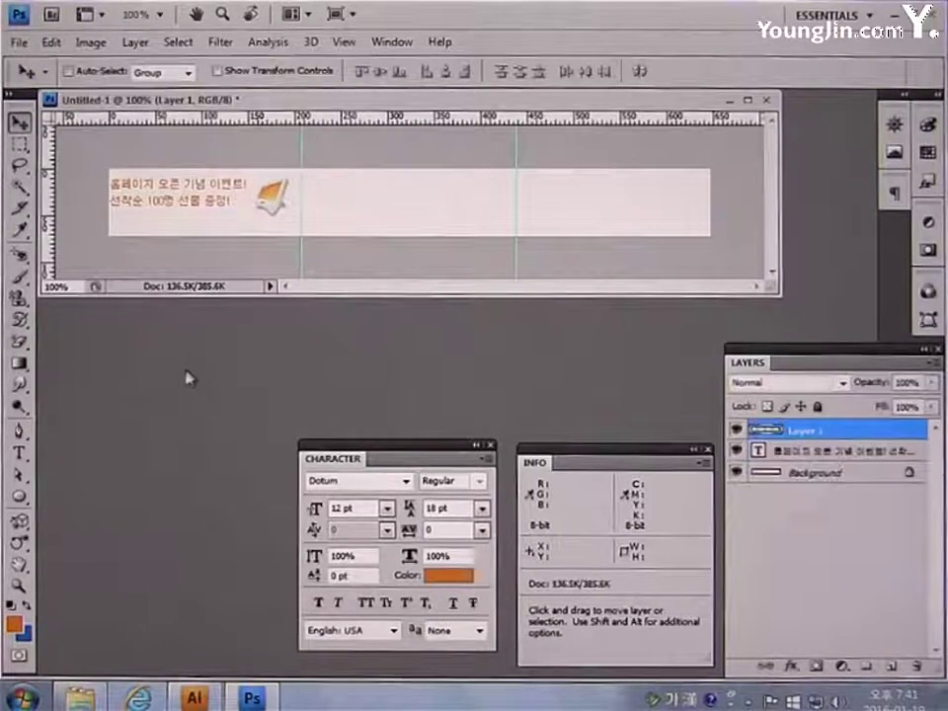
Set the foreground colour to black and draw a circle shape about 9 px across below the word 증정
left_click(14, 623)
left_click_drag(256, 526, 236, 565)
left_click(624, 323)
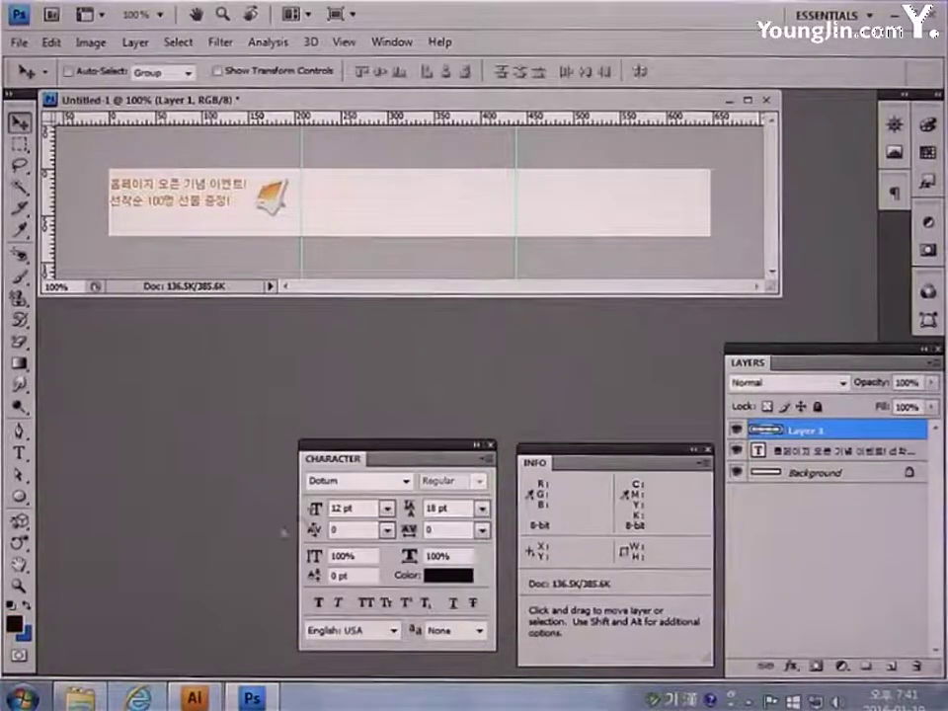
left_click(18, 587)
left_click_drag(105, 179, 318, 416)
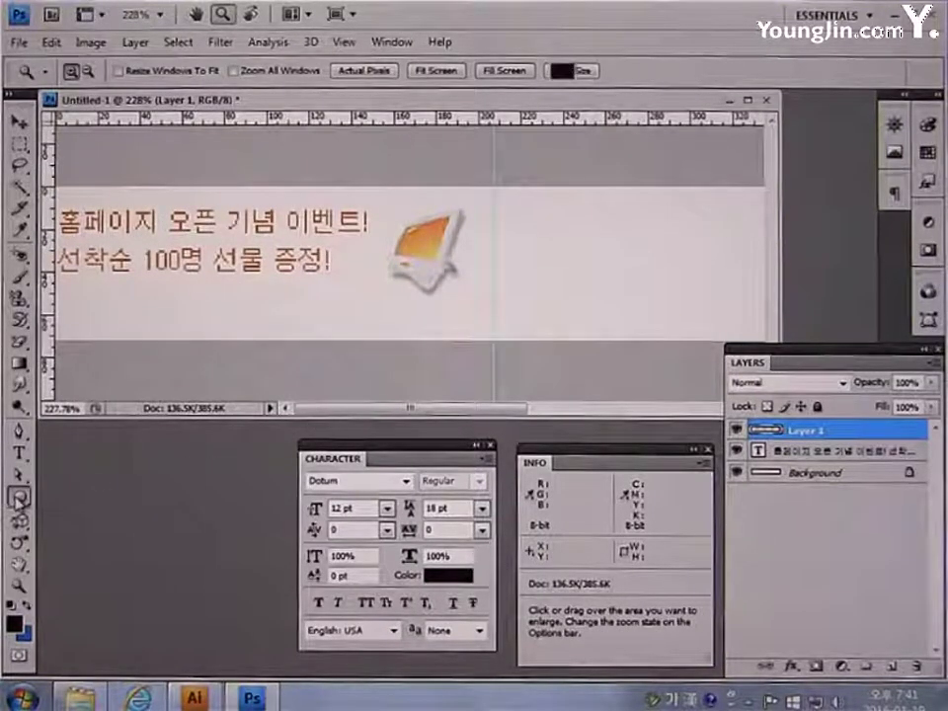
left_click(20, 499)
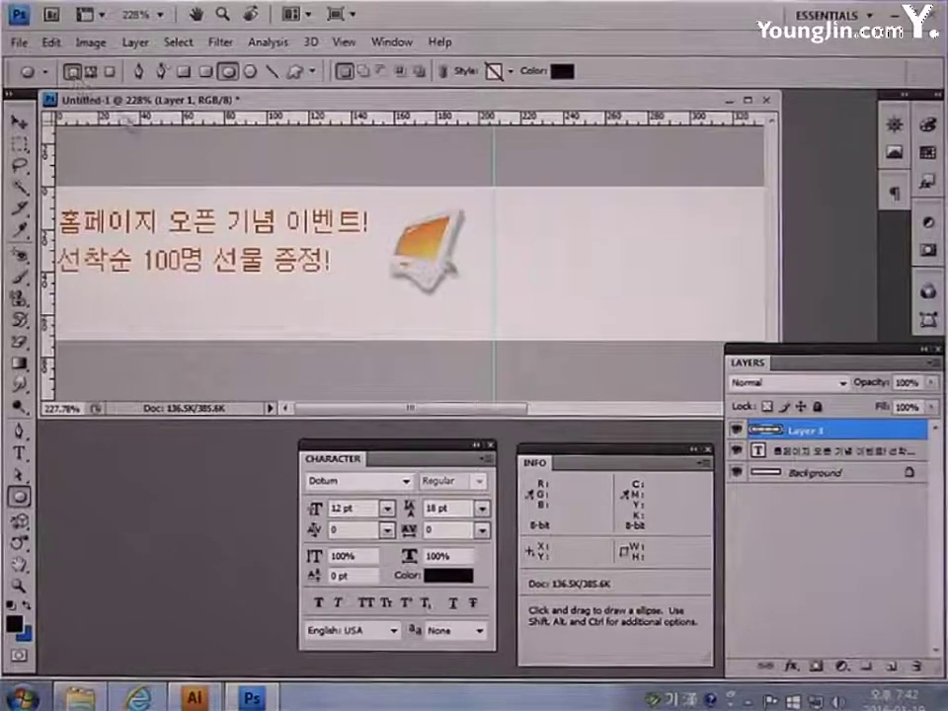
key("ctrl+space")
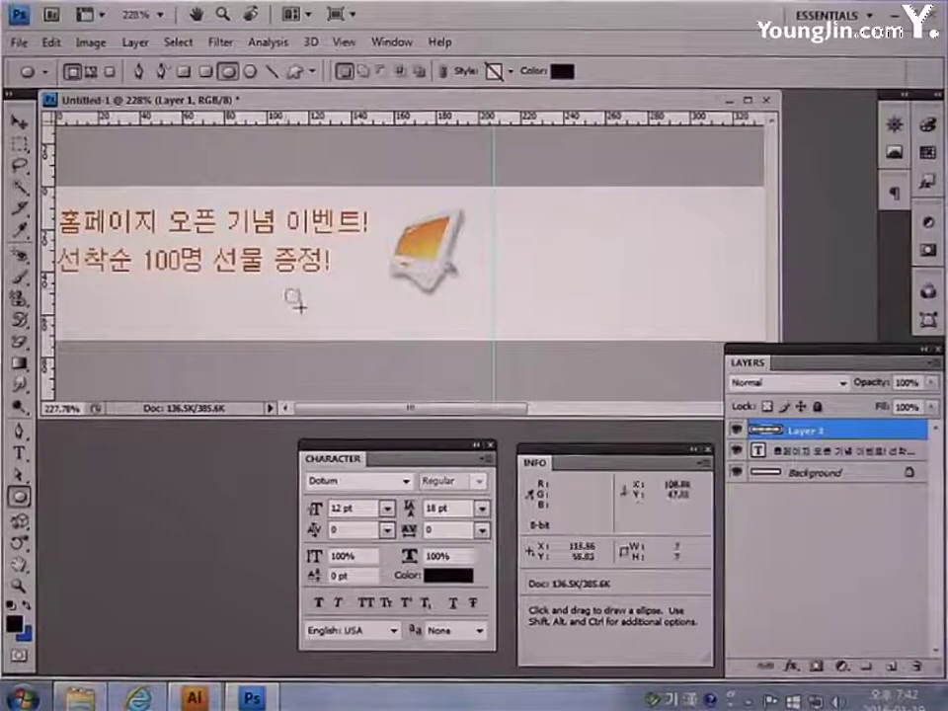
left_click_drag(286, 288, 305, 308)
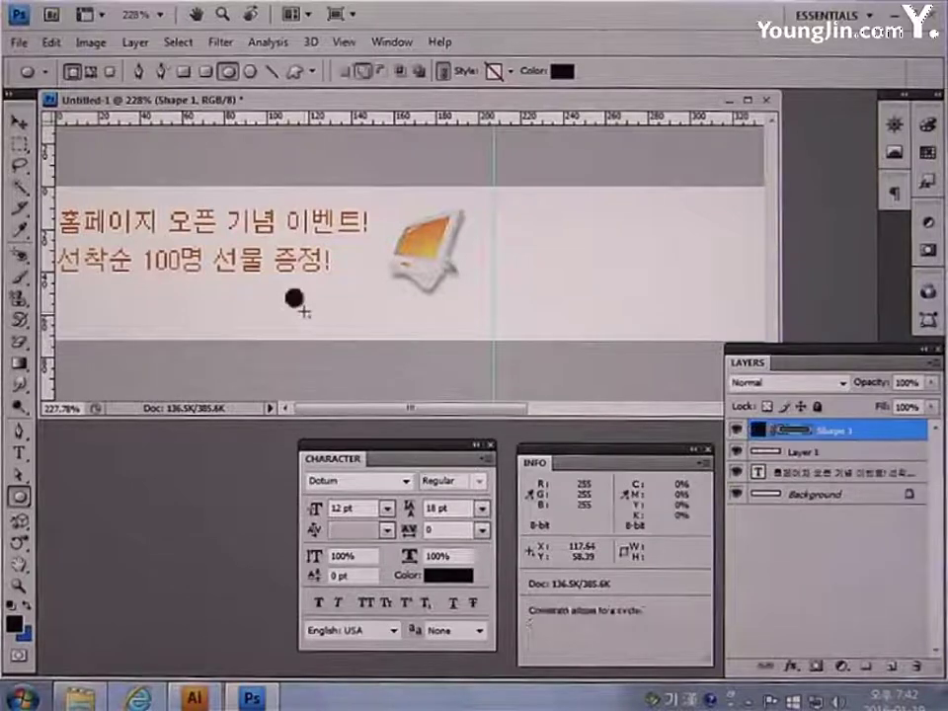
Set the Type tool's font to Arial, its size to 7 pt and its text colour to white
left_click(20, 453)
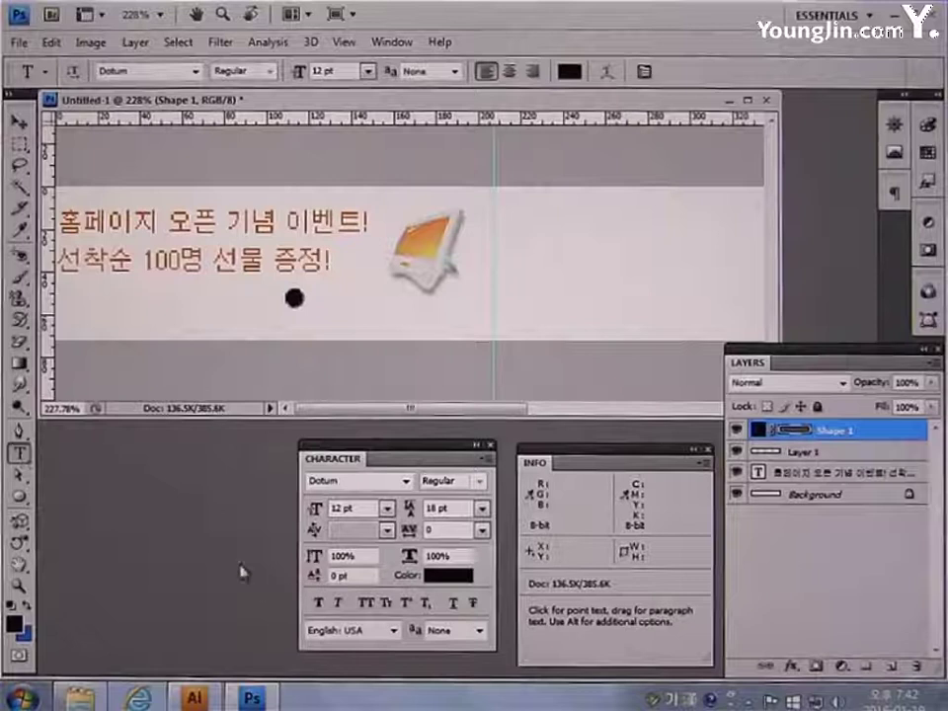
left_click(405, 482)
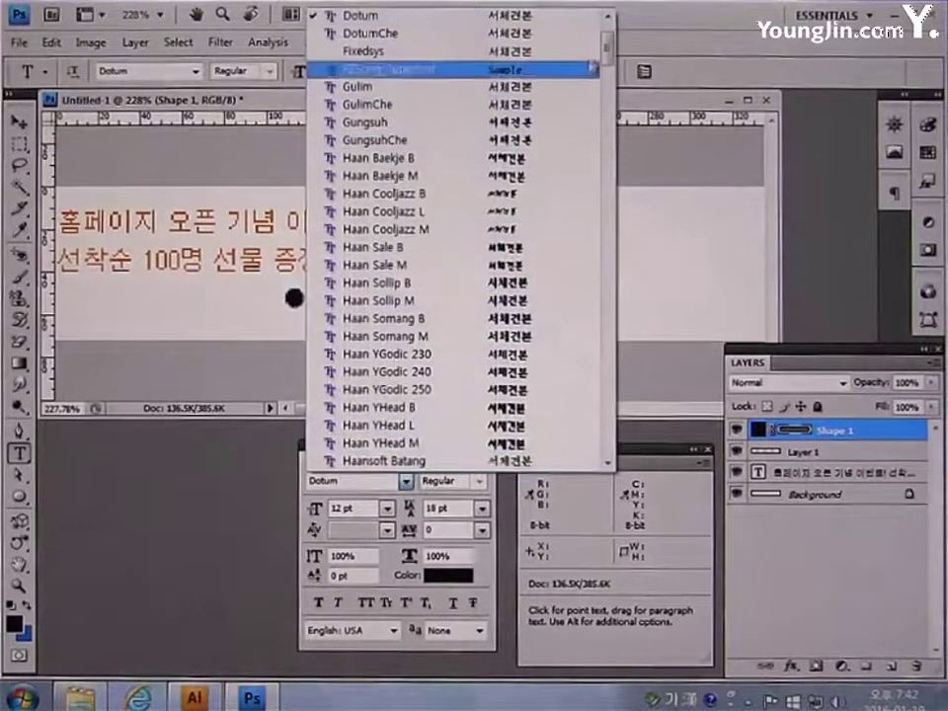
left_click_drag(609, 47, 609, 192)
left_click(375, 264)
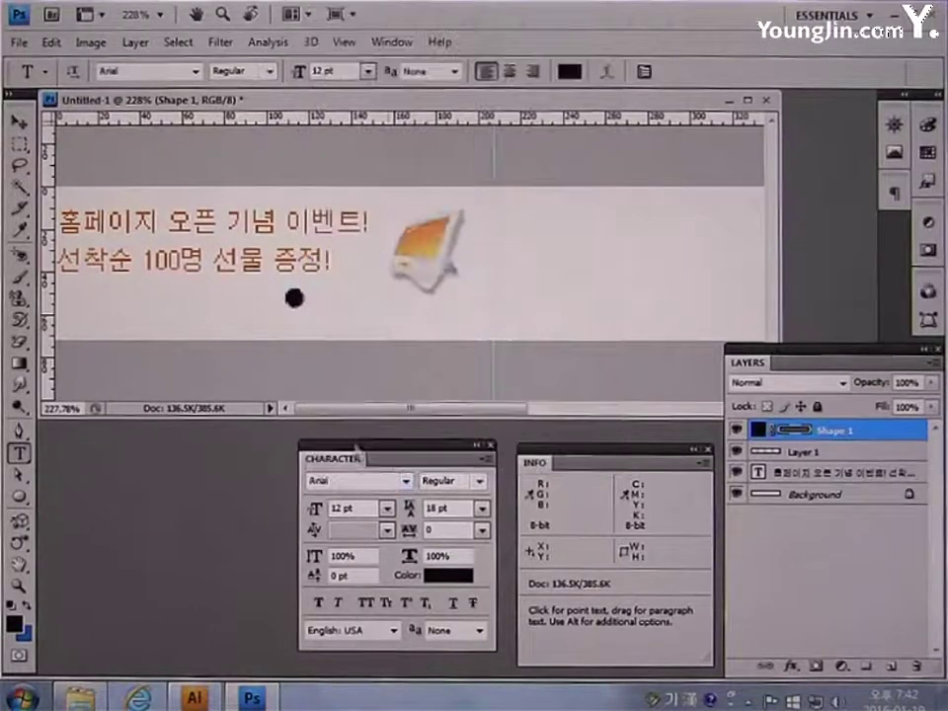
left_click(363, 507)
type("가")
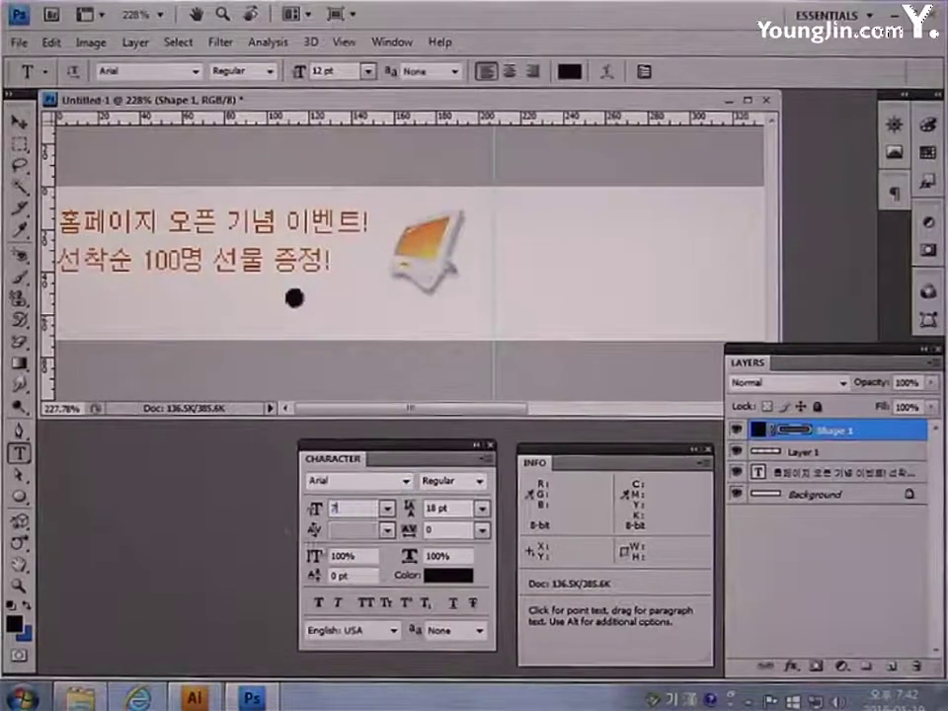
left_click(440, 576)
left_click_drag(249, 338, 239, 329)
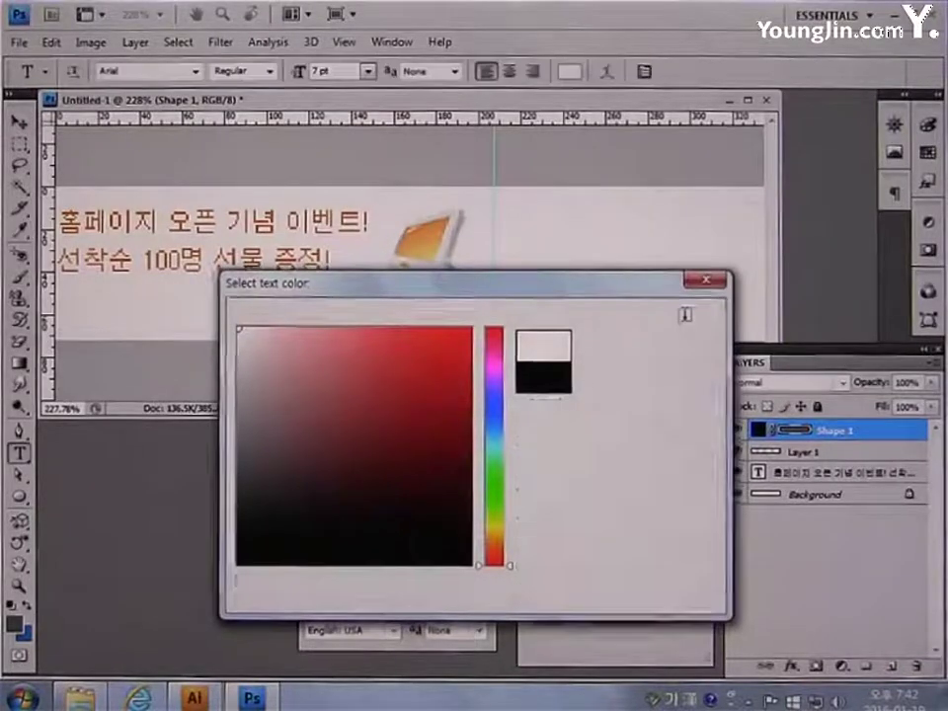
key("Return")
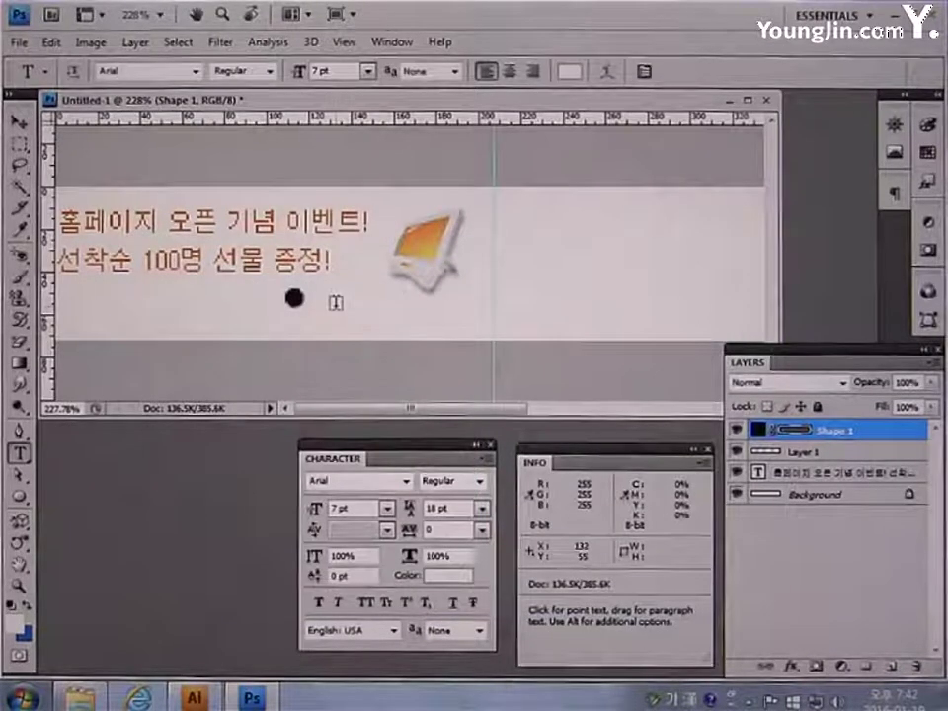
Add a white "+" as its own text layer and centre it on the small black circle
left_click(335, 302)
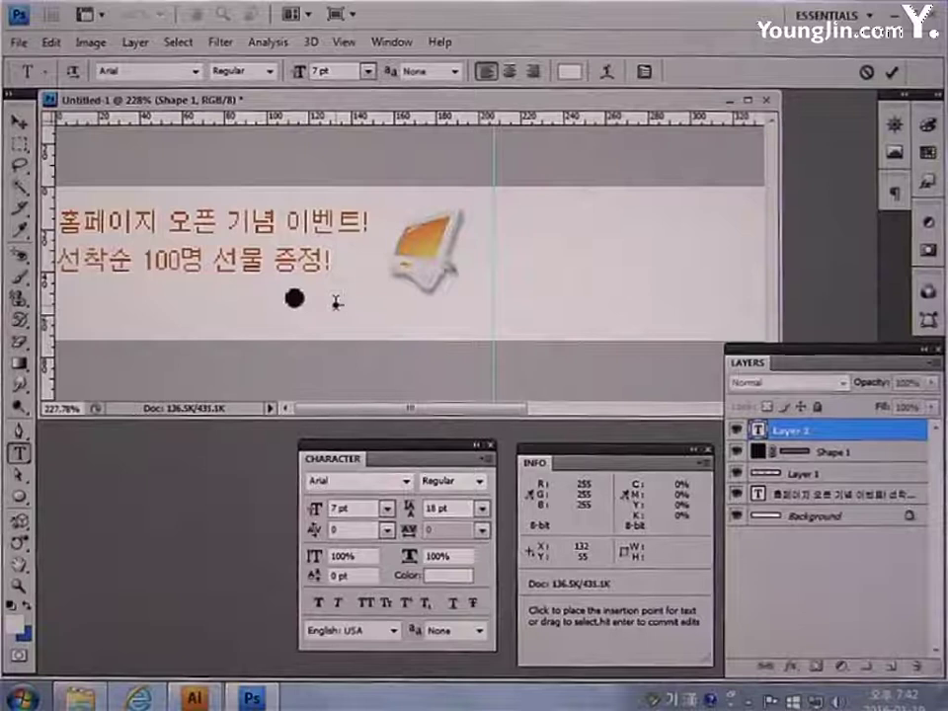
key("ctrl+Return")
key("v")
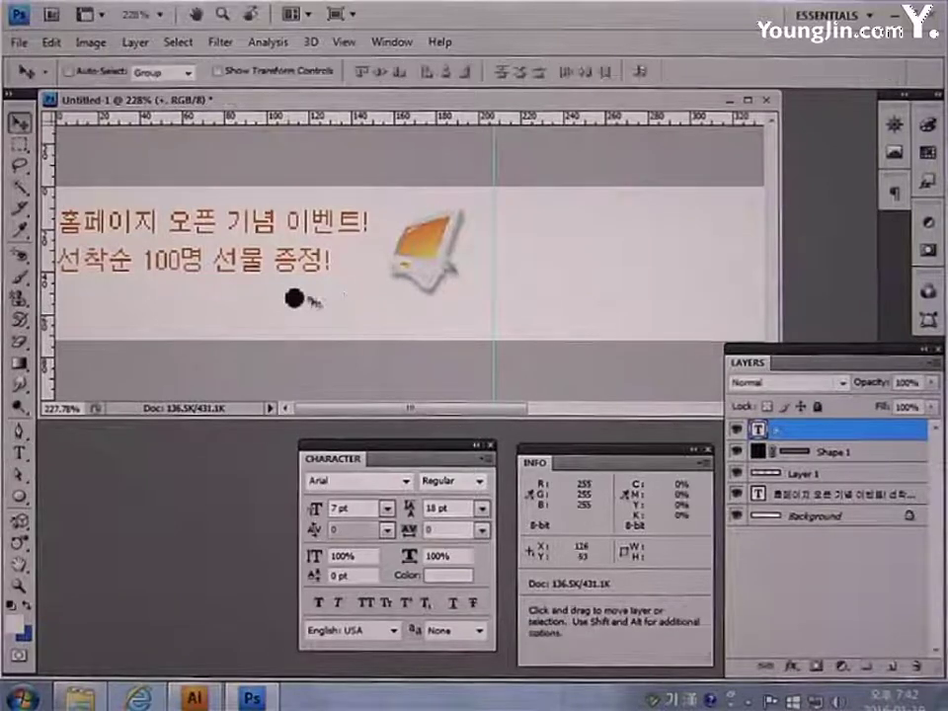
left_click_drag(345, 310, 295, 298)
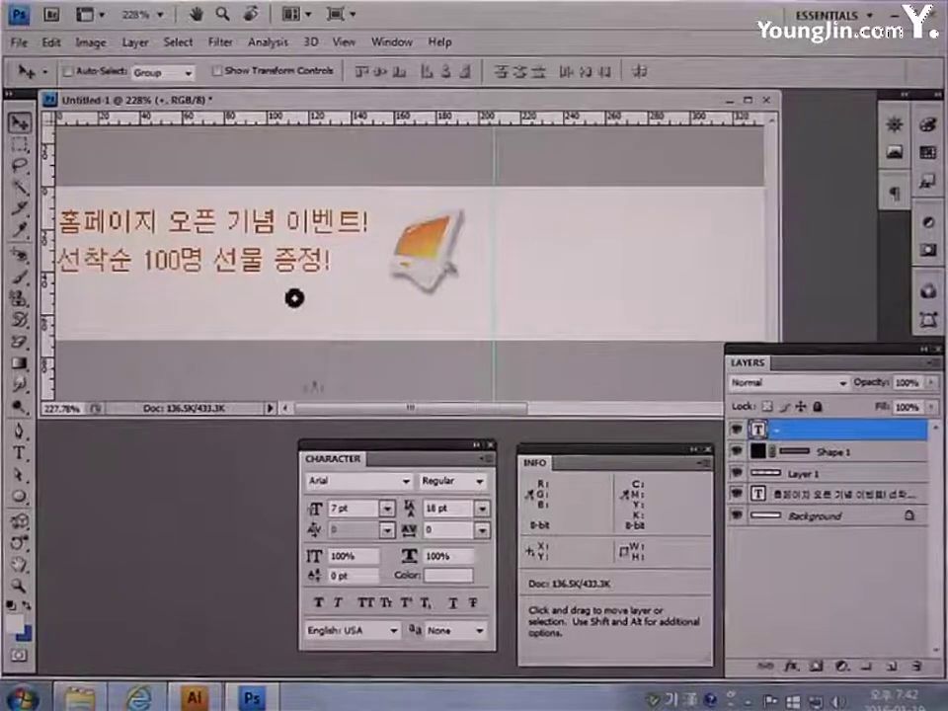
Add the text "MORE" beside the black plus circle in Arial at 10 pt with text colour #333333
left_click(19, 453)
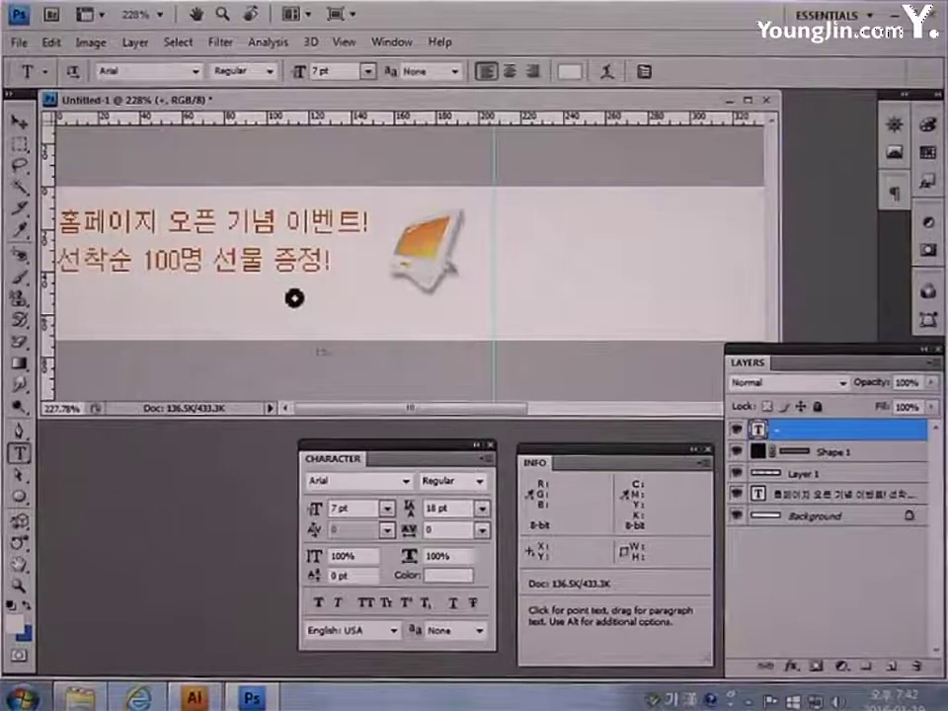
left_click(319, 297)
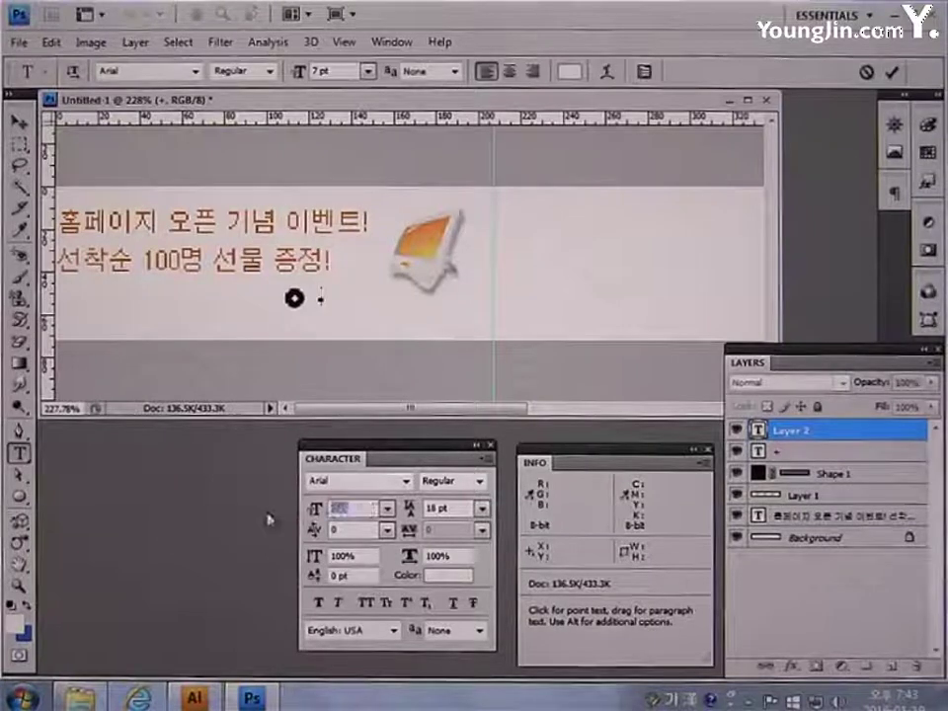
type("10")
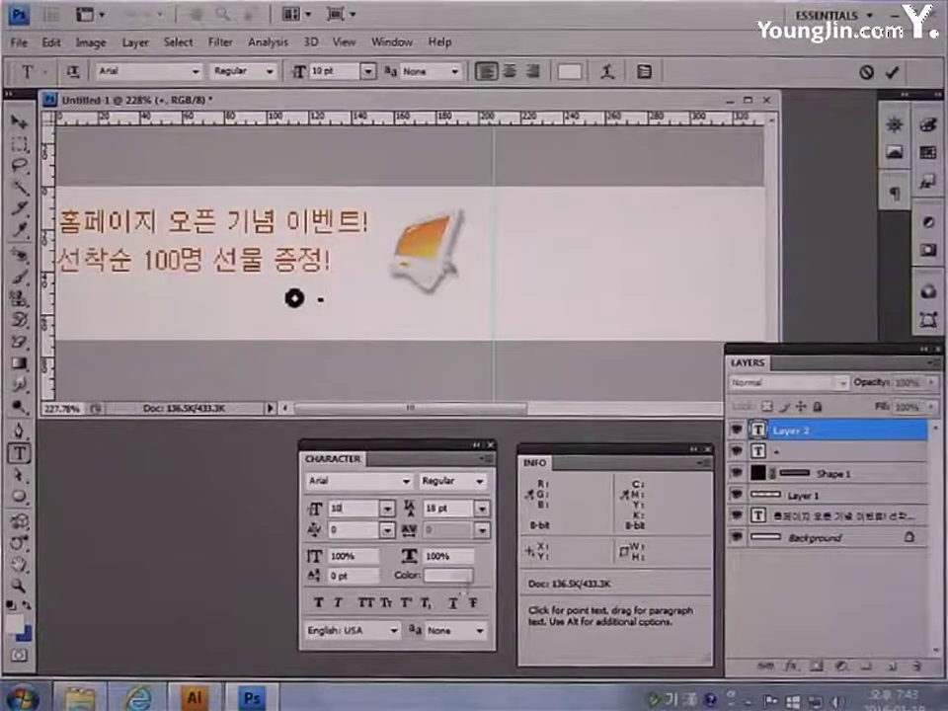
left_click(449, 575)
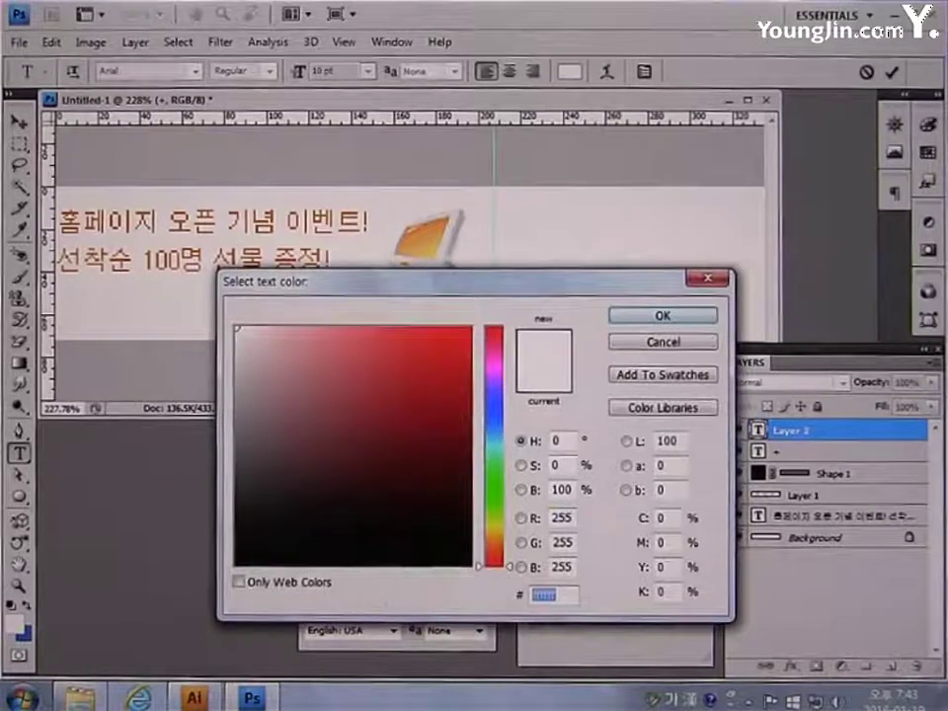
type("333333")
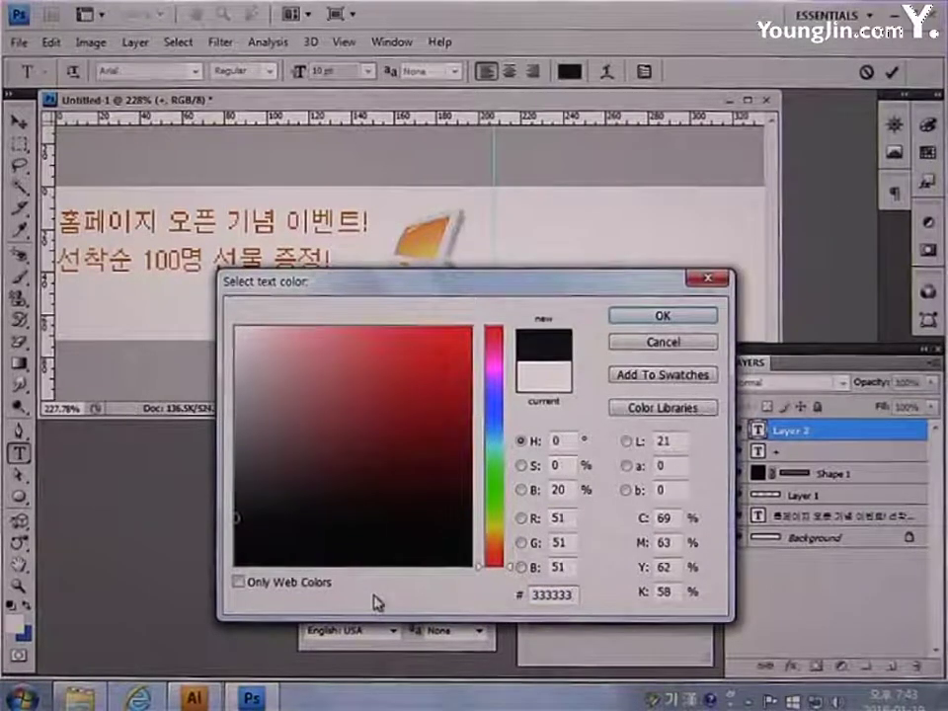
left_click(633, 323)
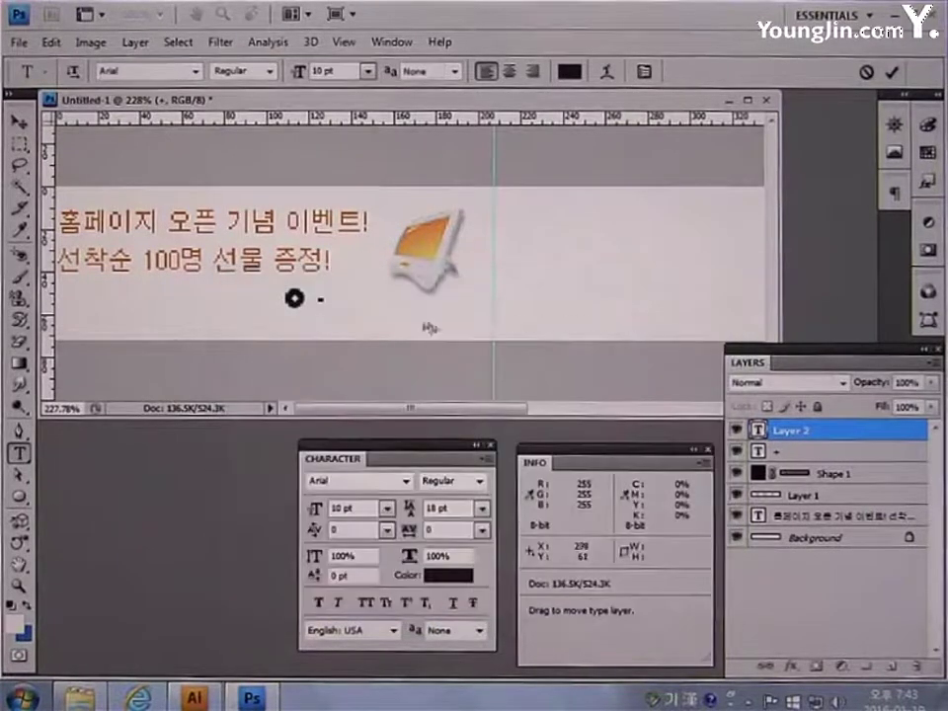
type("-")
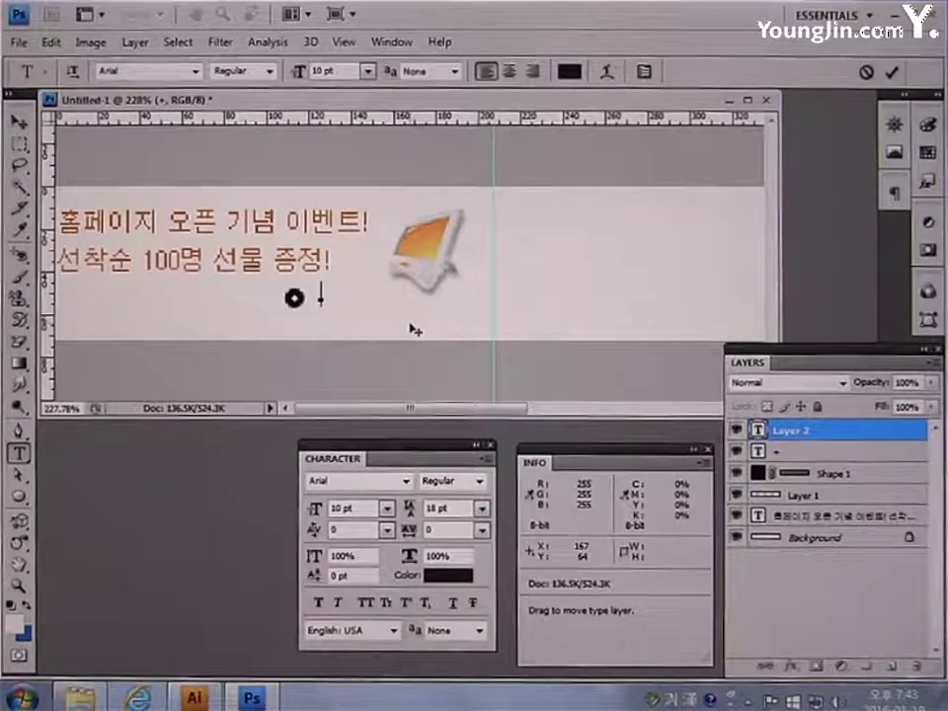
type("MORE")
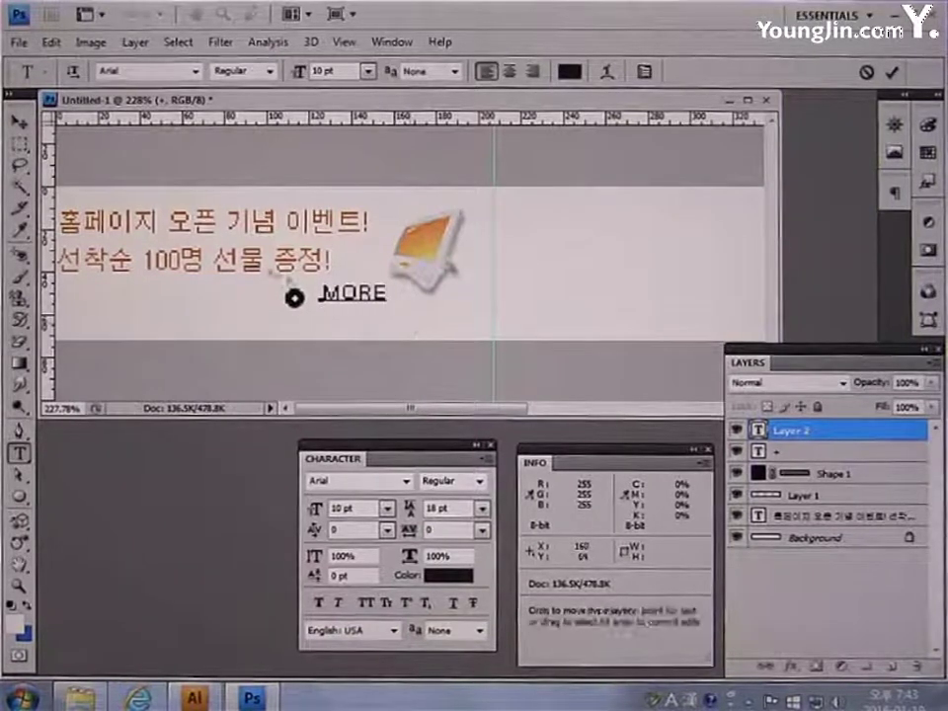
Nudge the MORE text 4 px left and 2 px down so it lines up with the plus circle
left_click(18, 121)
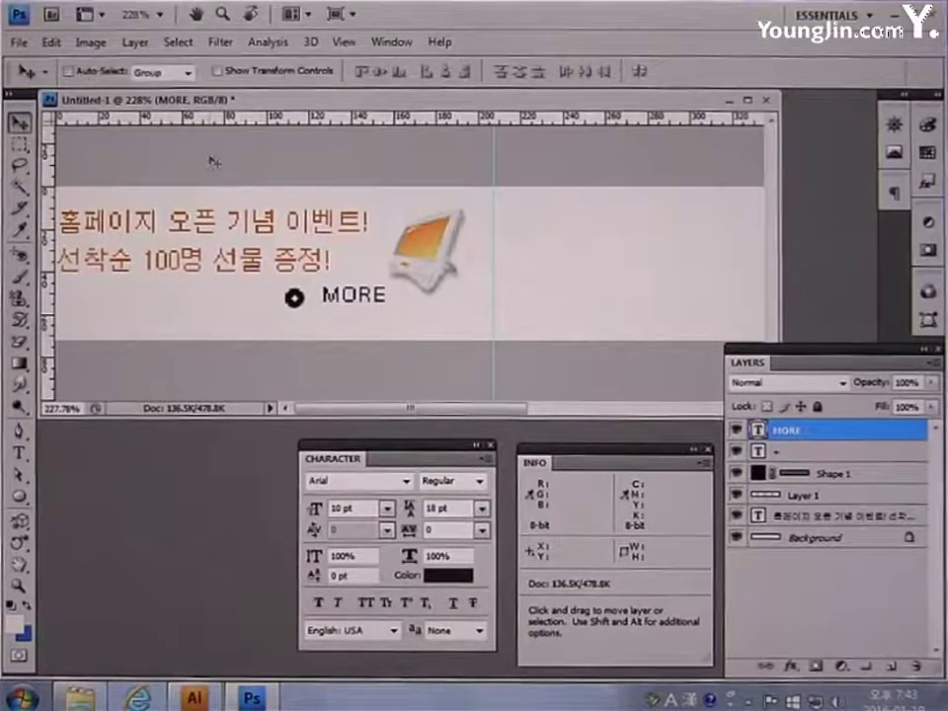
key("Left")
key("Left")
key("Left")
key("Left")
key("Down")
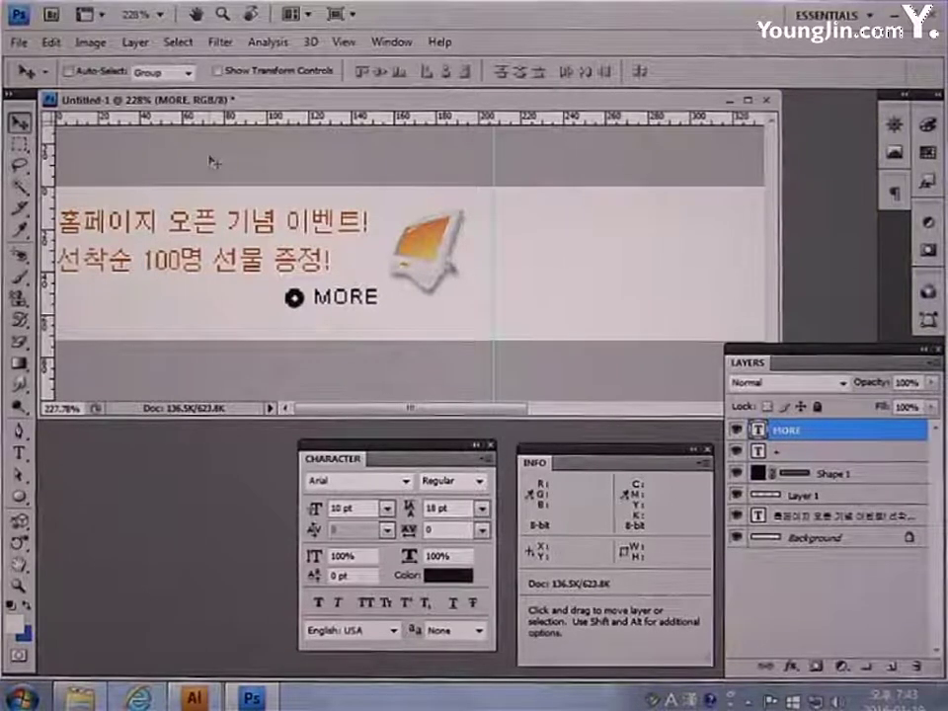
key("Down")
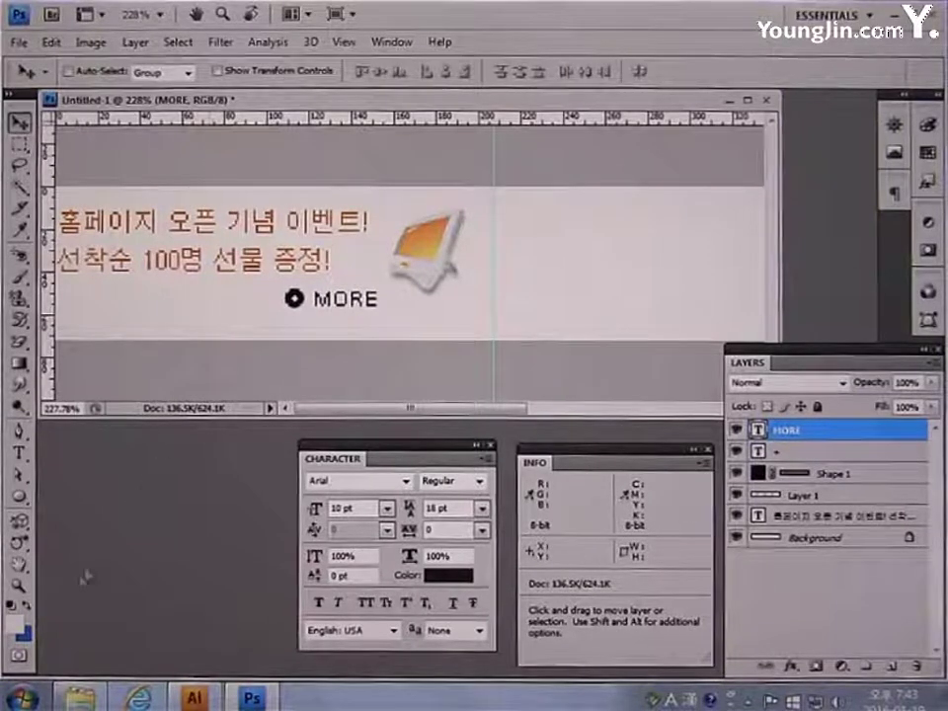
Start a new text layer at the upper left of the second column and set its font to Dotum
double_click(21, 585)
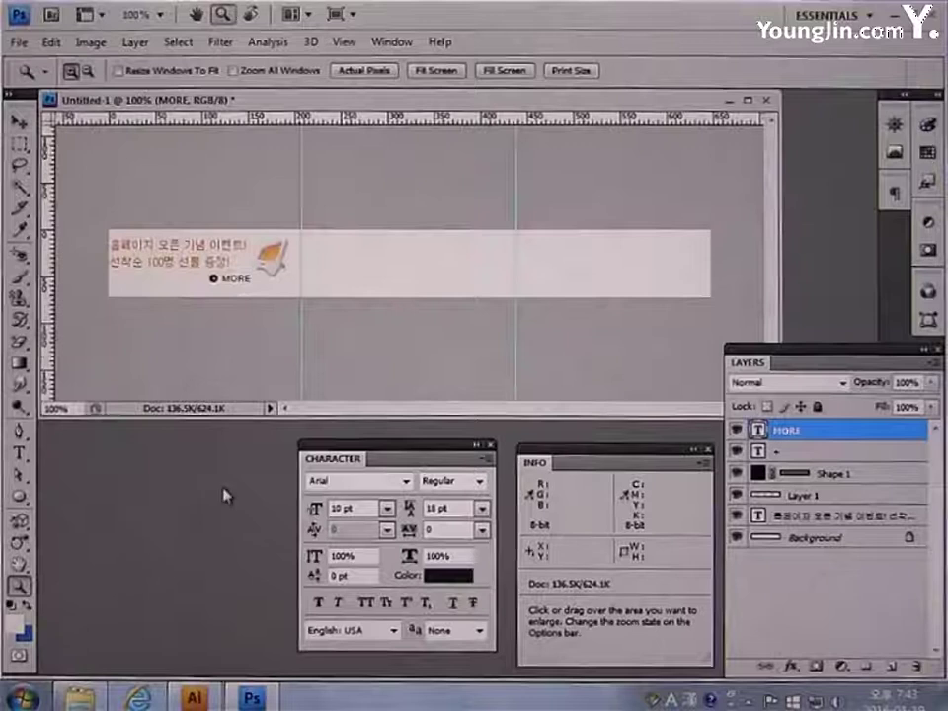
left_click(20, 453)
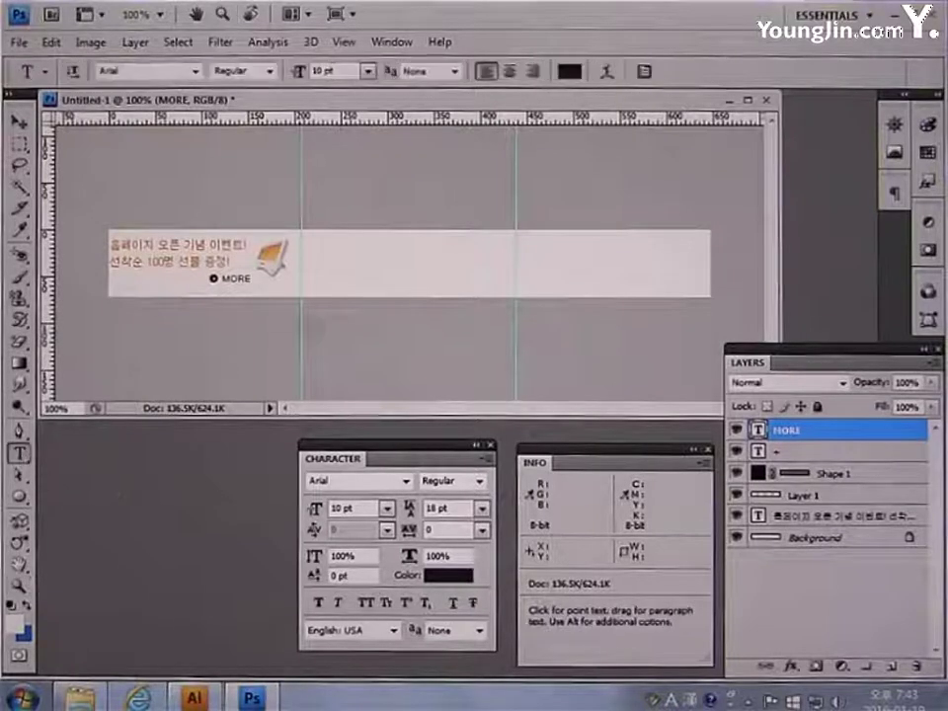
left_click(304, 249)
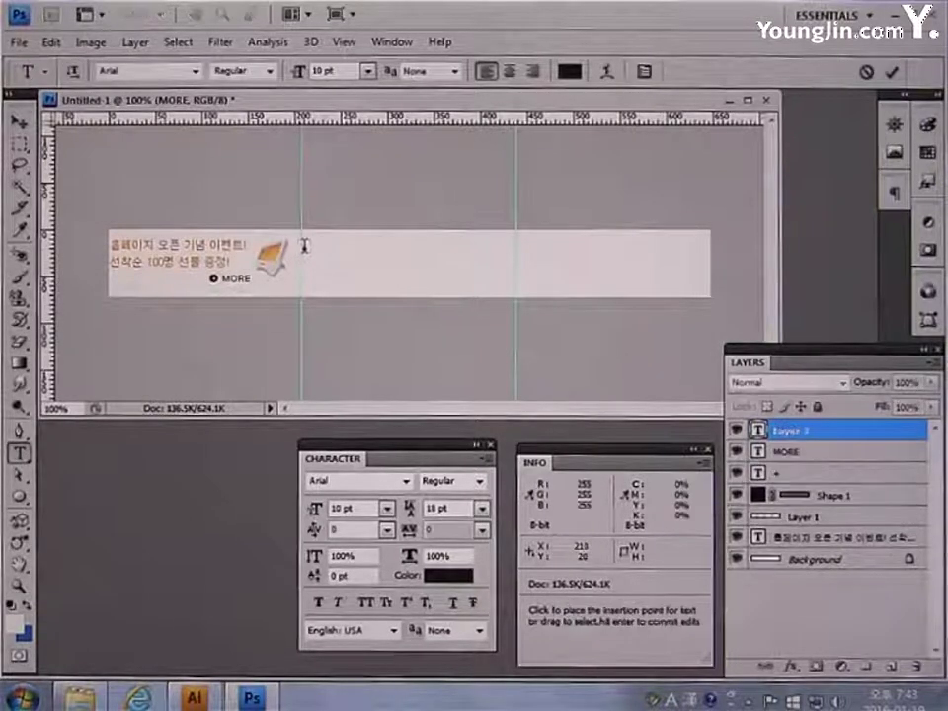
left_click(404, 483)
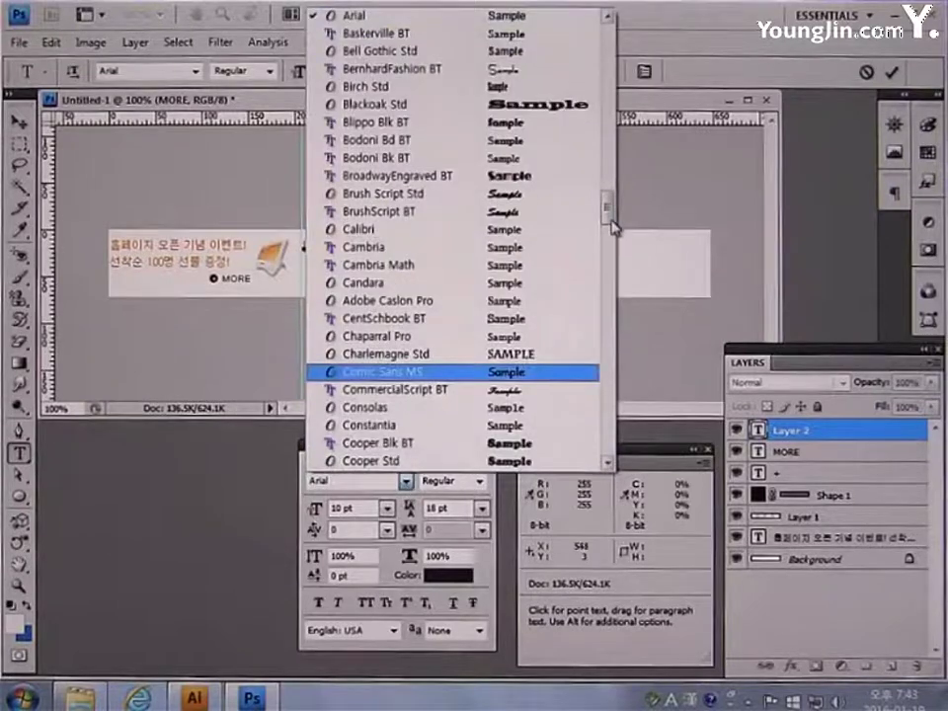
scroll(613, 215, "up", 1)
left_click_drag(613, 215, 616, 27)
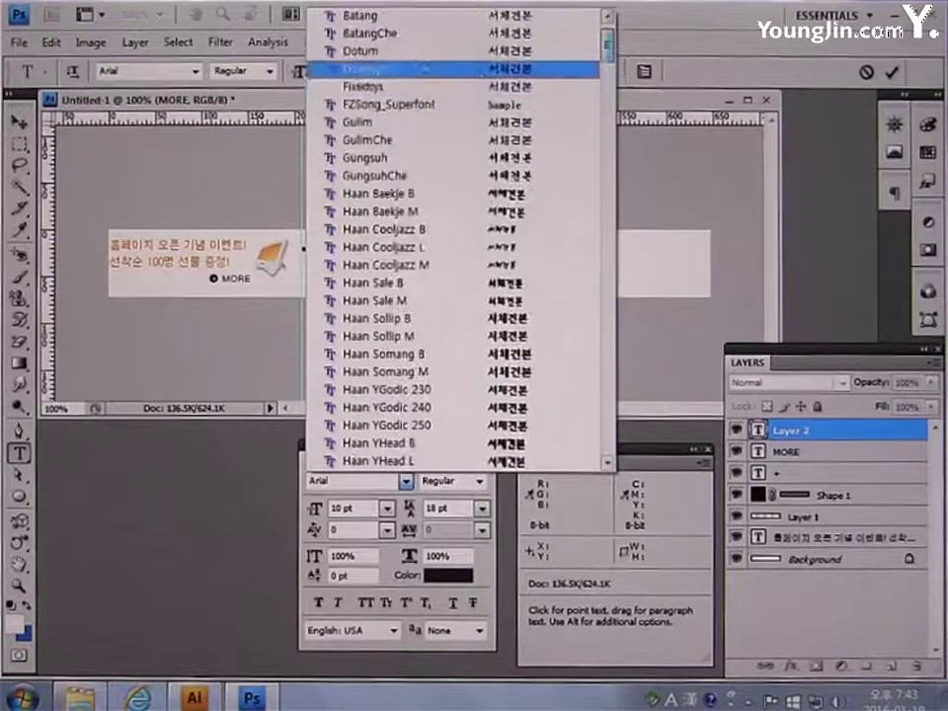
left_click(415, 57)
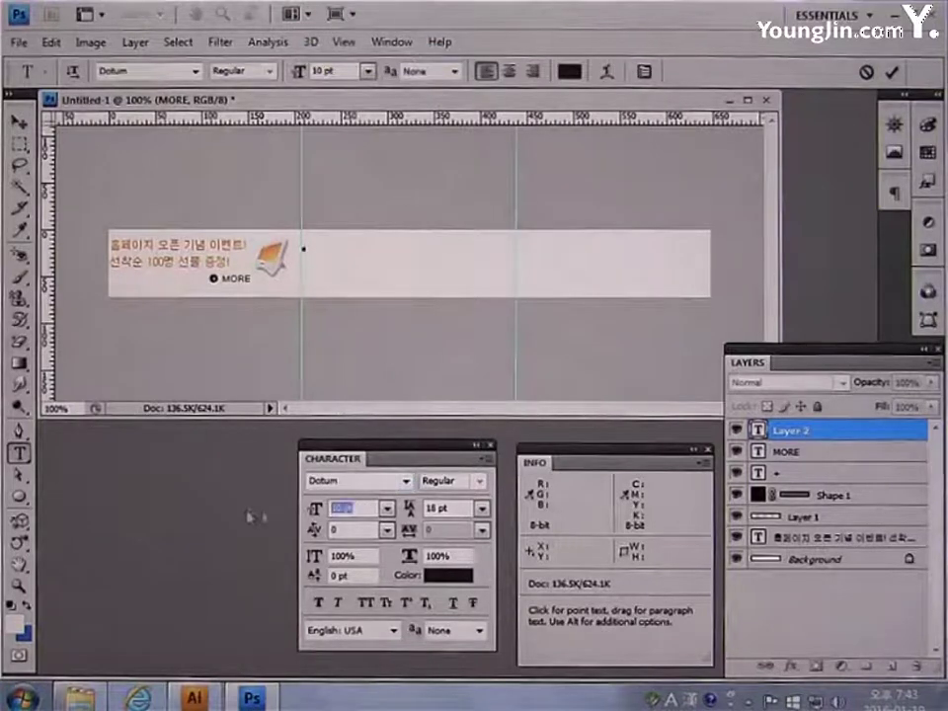
Set the new text's size to 12 pt and its colour to #008EF2
type("12")
left_click(435, 577)
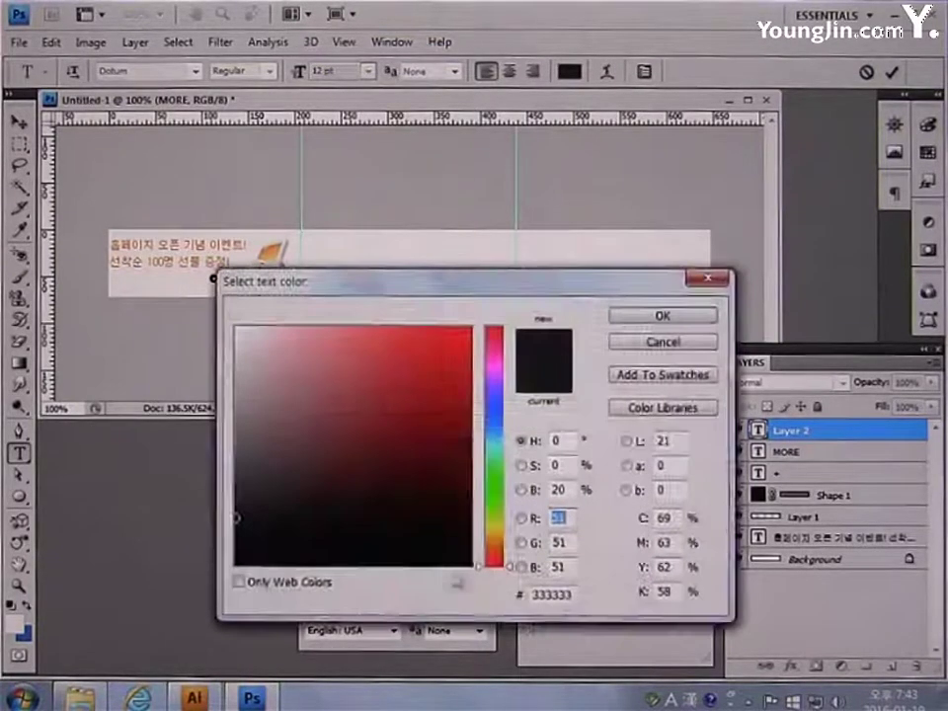
left_click_drag(570, 596, 461, 601)
type("00")
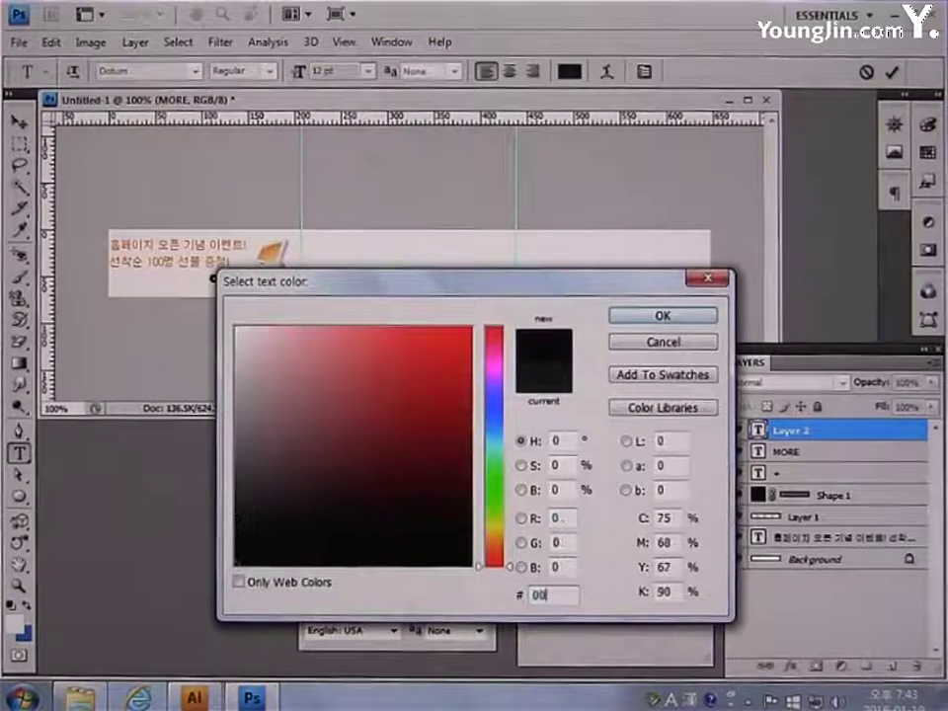
type("8EF2")
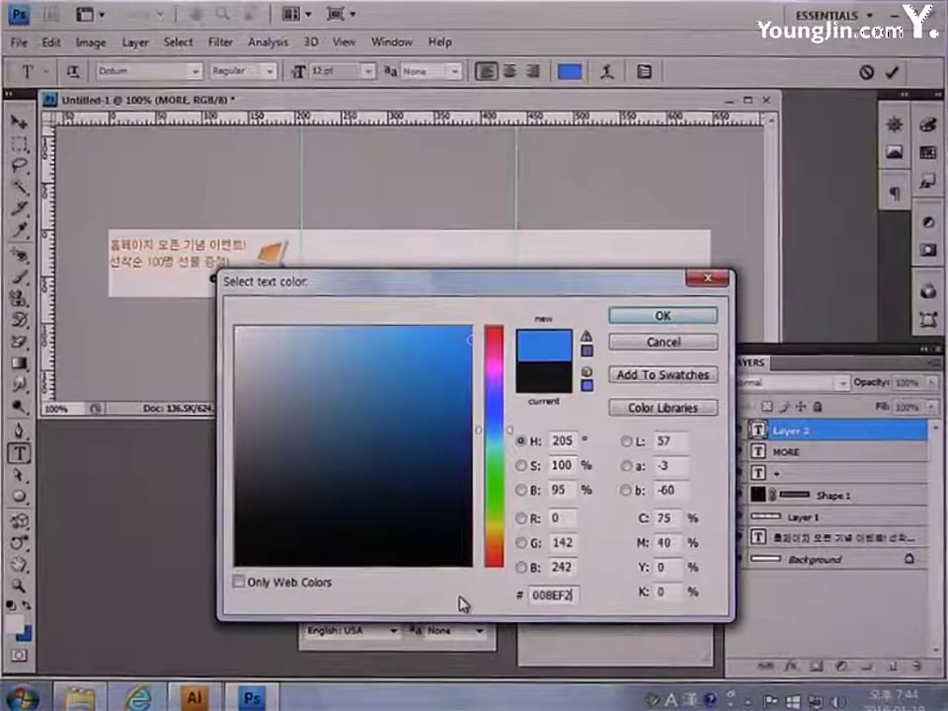
left_click(662, 316)
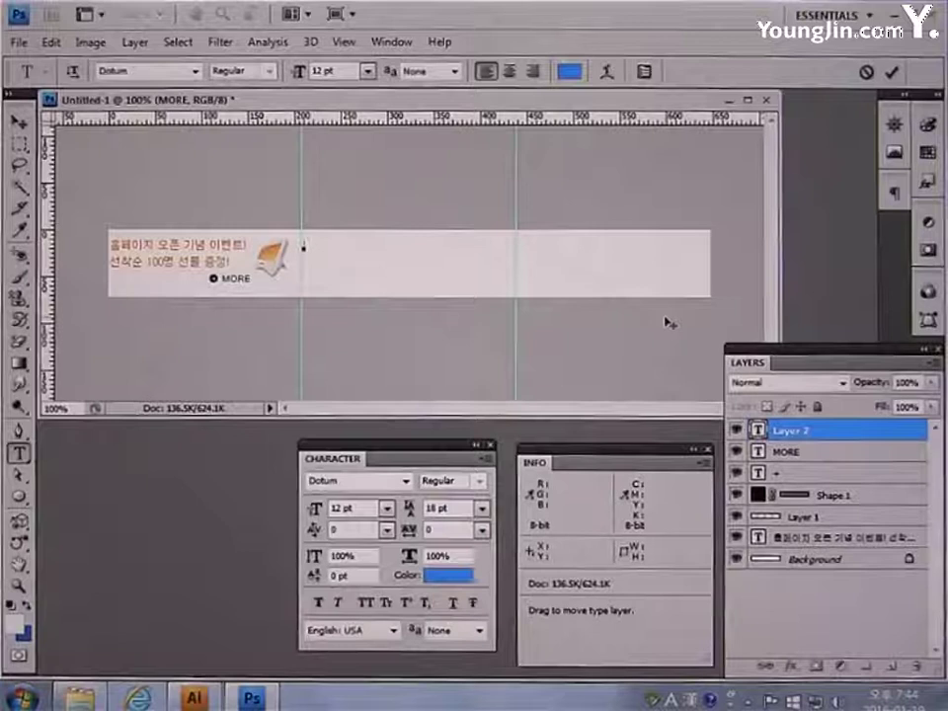
Enter "고객의 목소리를 한자리에서!" and, on a second line, "자유로운 의견교류의 장!" as the second column's text
type("고객의")
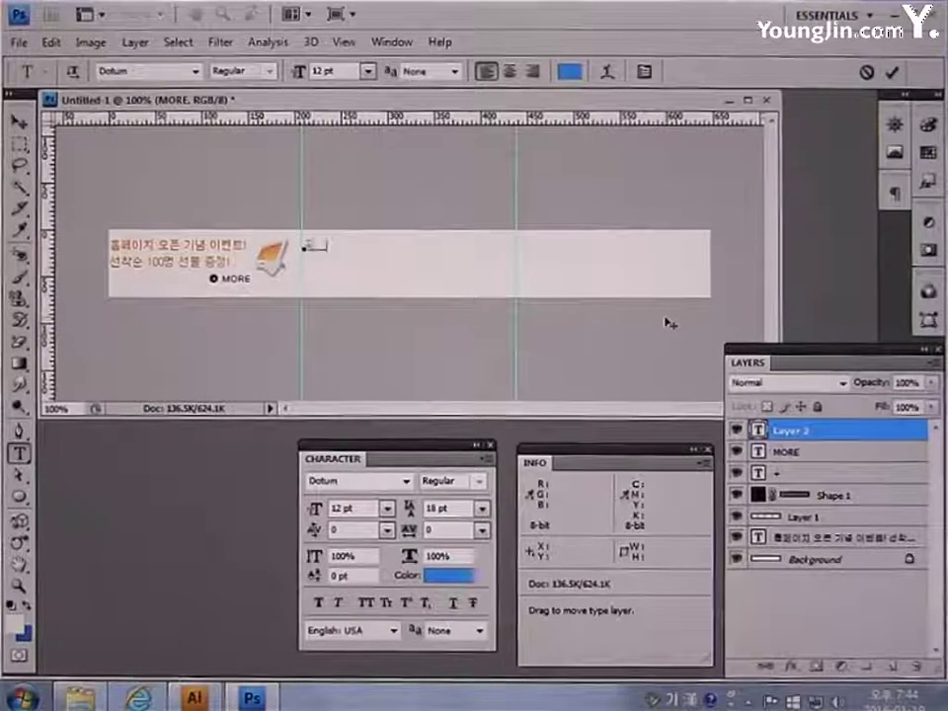
type(" 목소리를")
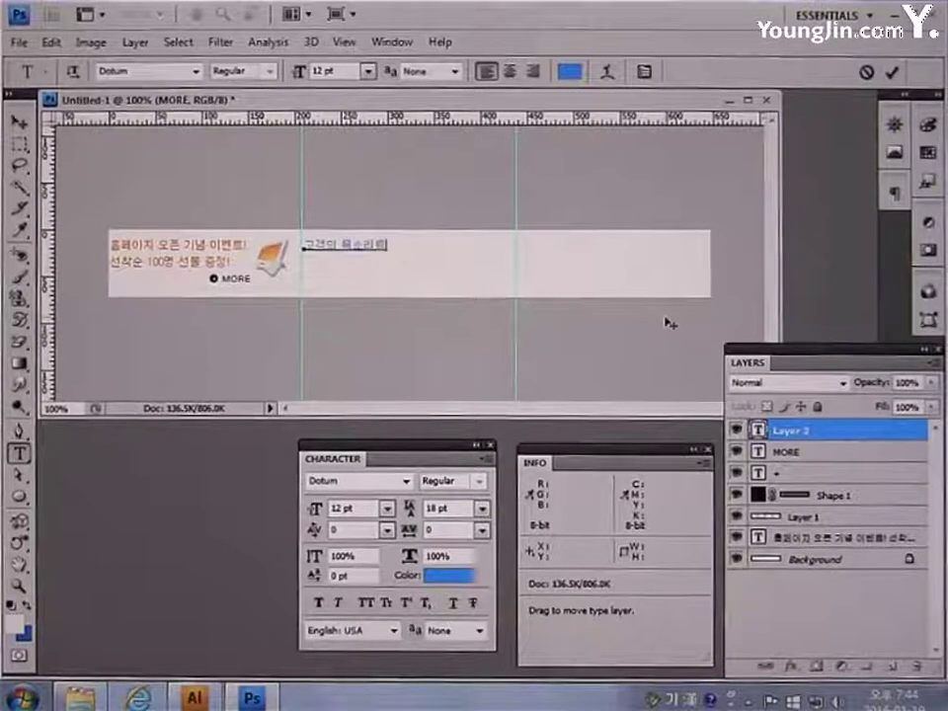
type(" 한마디에서")
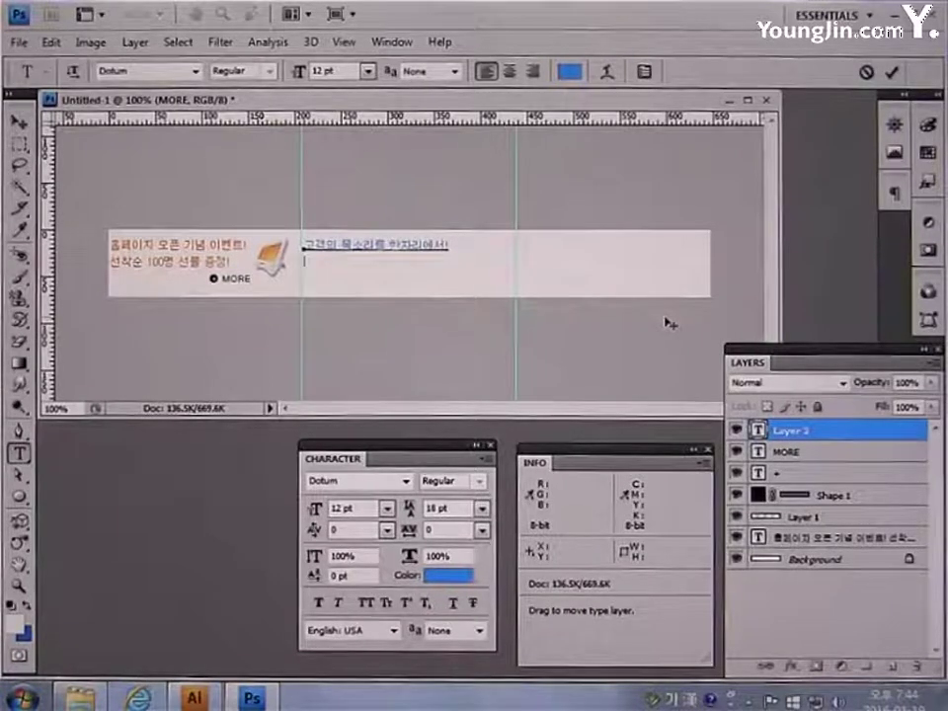
type("자유로")
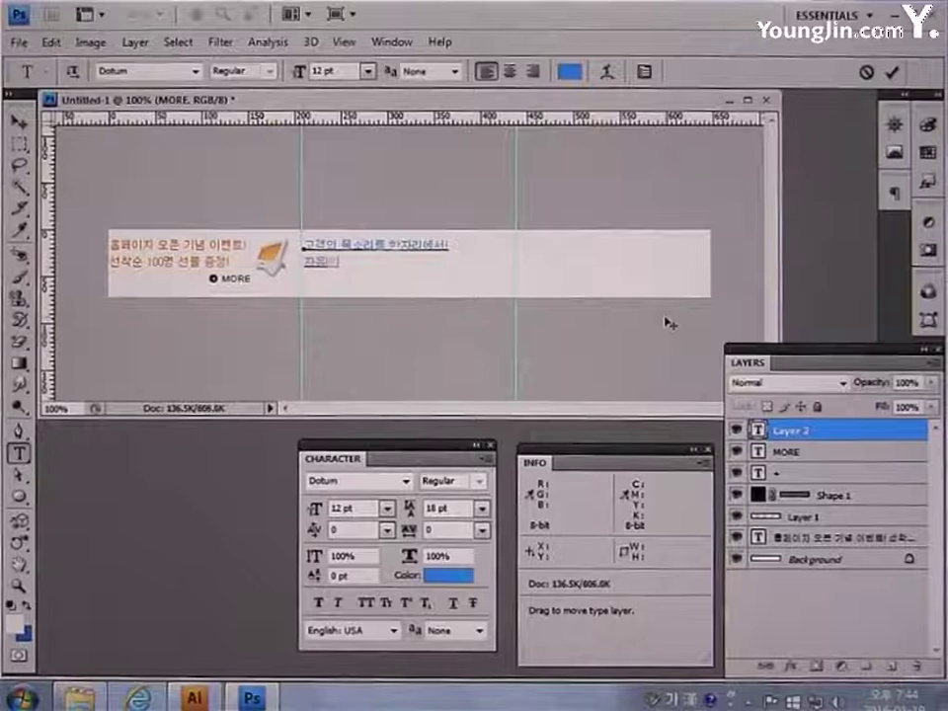
type("운 의견교류의 장")
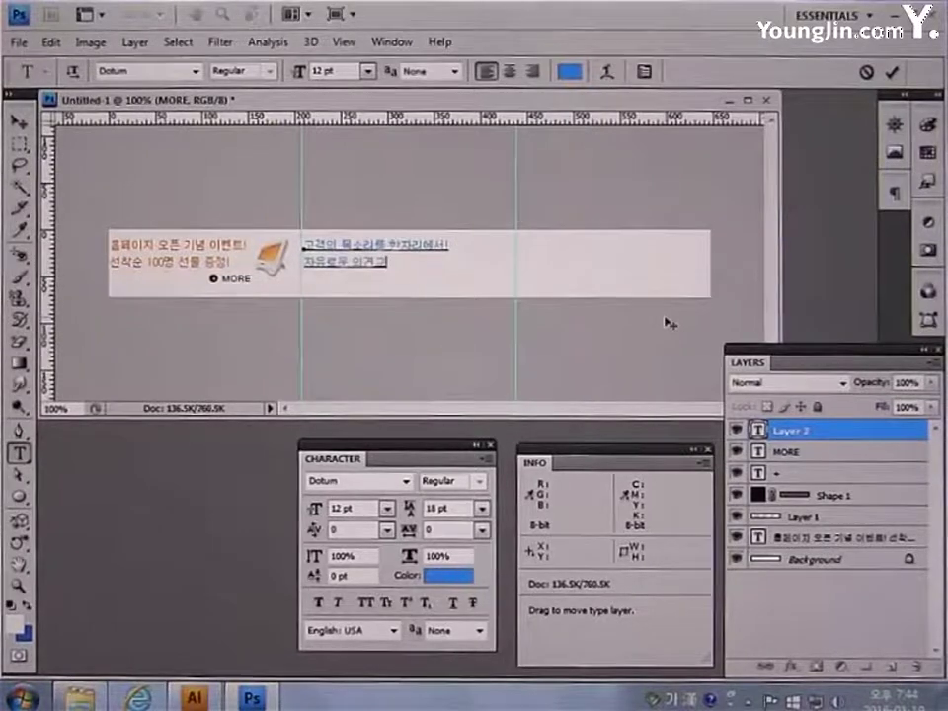
type("!")
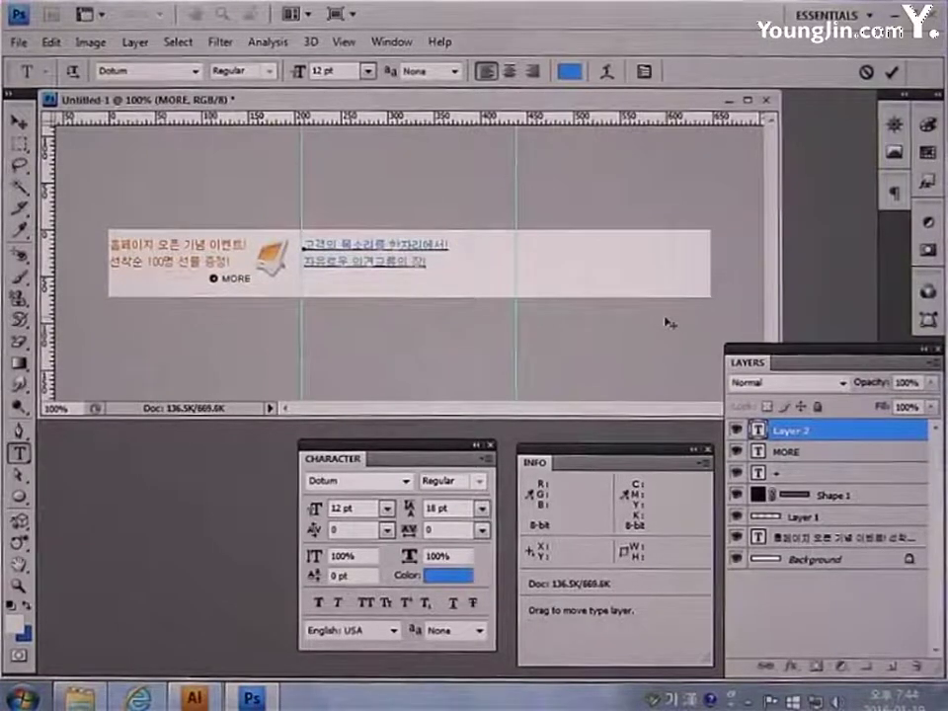
Nudge the blue text about 5 px right and slightly down, away from the first guide
left_click(19, 120)
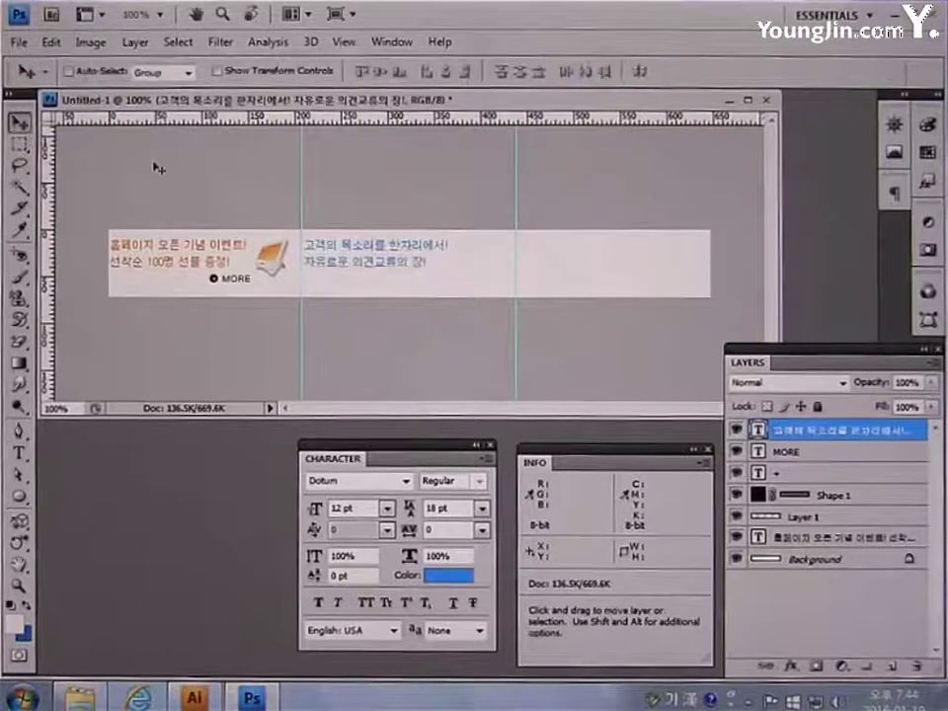
key("Right")
key("Right")
key("Right")
key("Right")
key("Right")
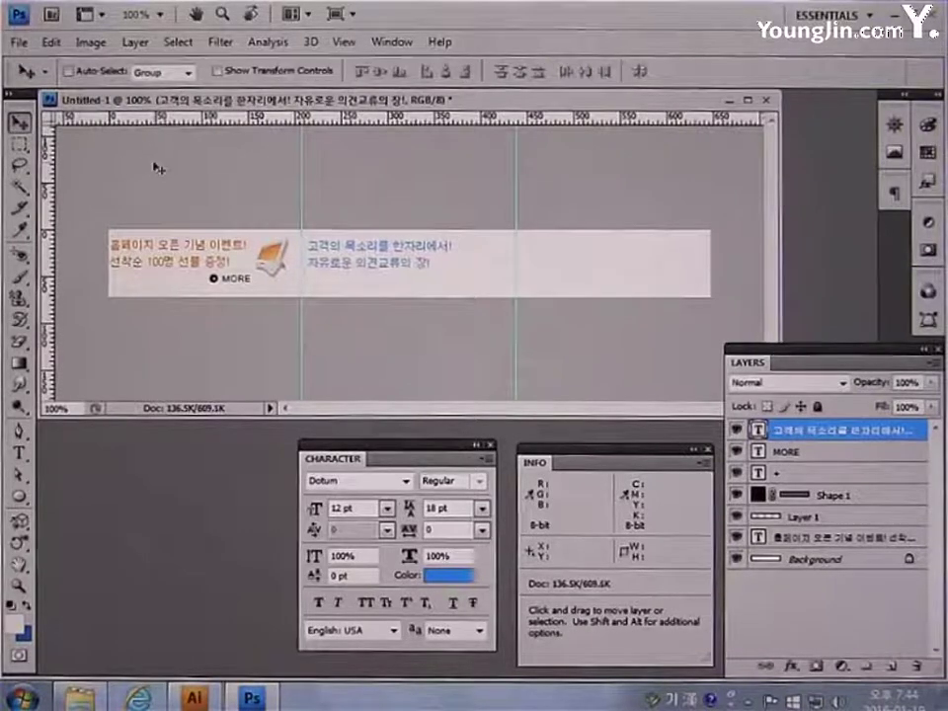
Open image5 from the source folder
left_click(22, 45)
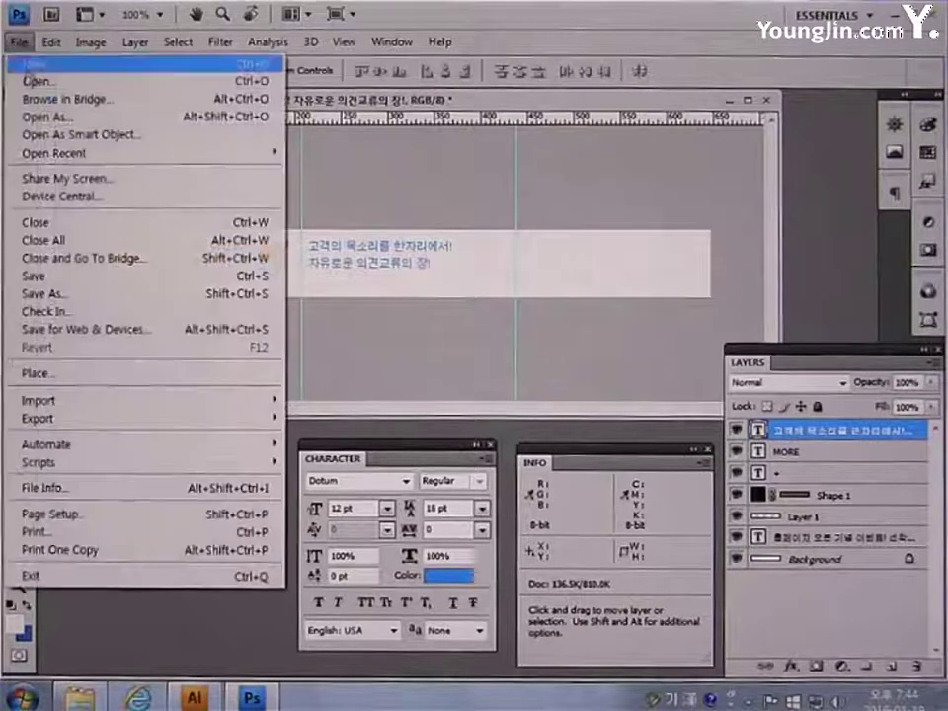
left_click(44, 93)
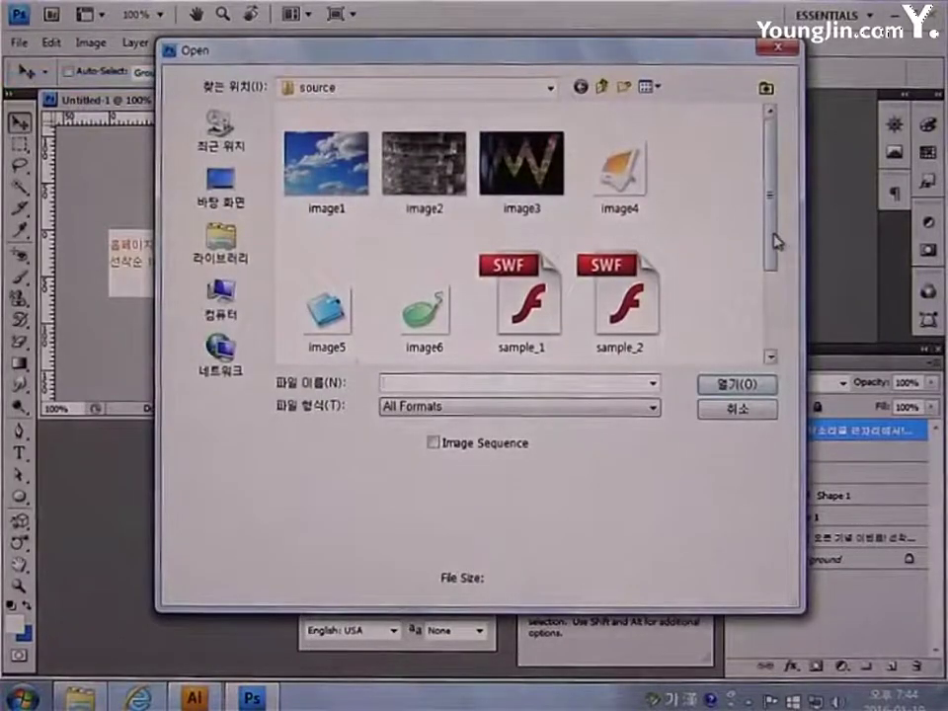
scroll(774, 239, "down", 1)
left_click(353, 281)
left_click(719, 384)
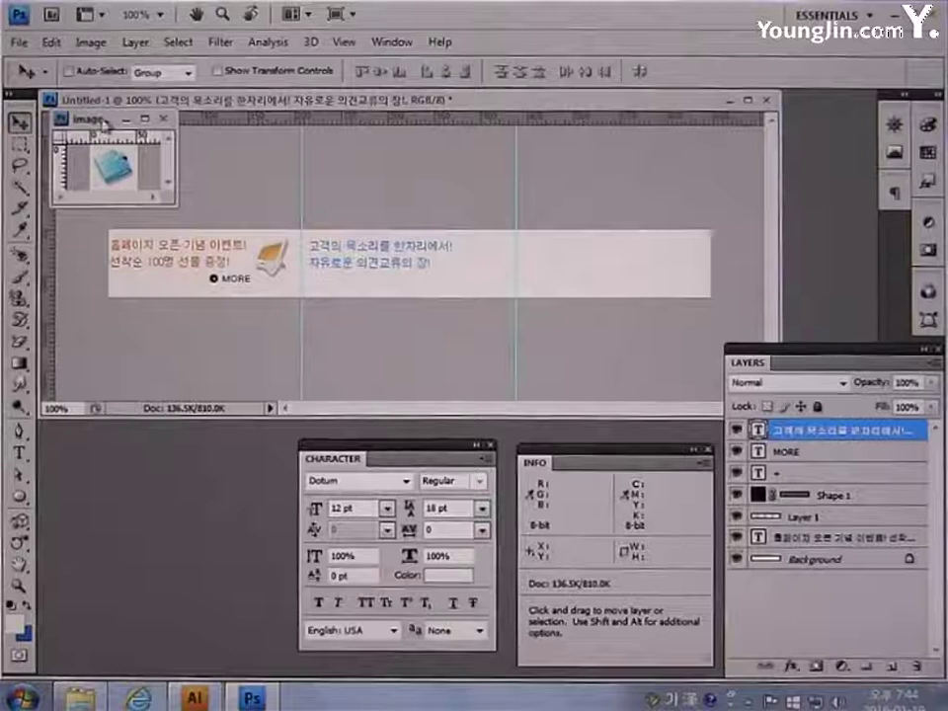
Copy the blue folder icon from image5 to the right of the second column's text and scale it down slightly
left_click_drag(98, 118, 142, 496)
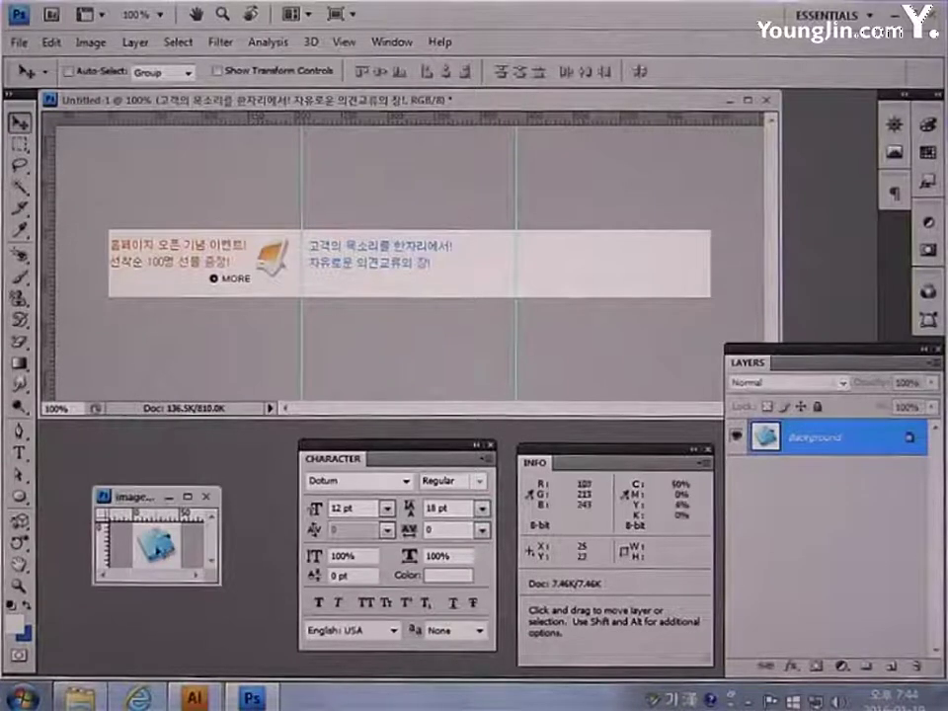
left_click_drag(361, 422, 455, 235)
key("ctrl+t")
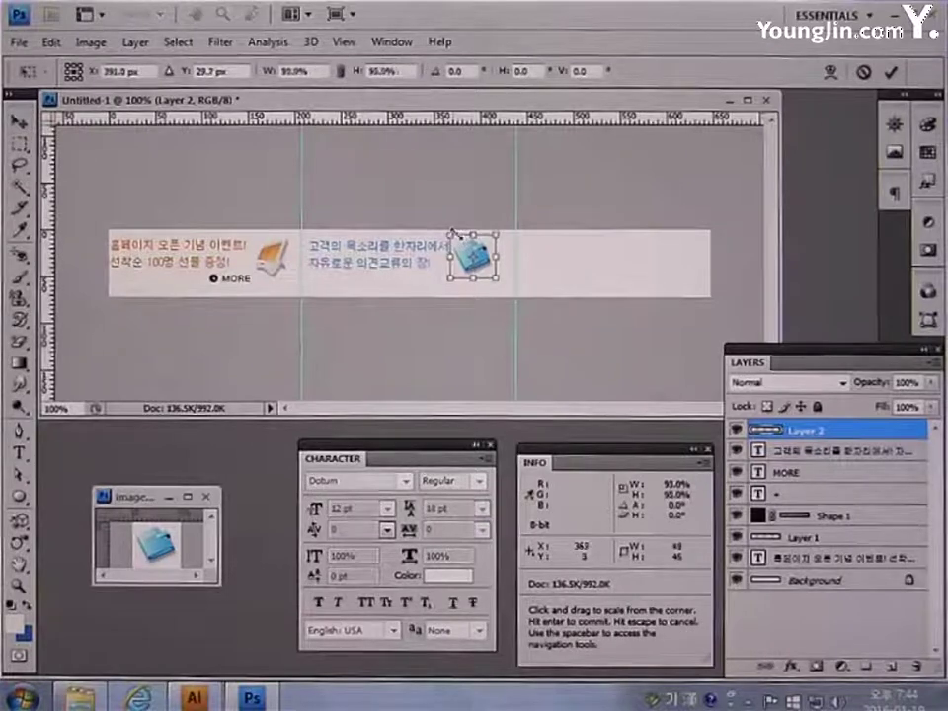
key("Return")
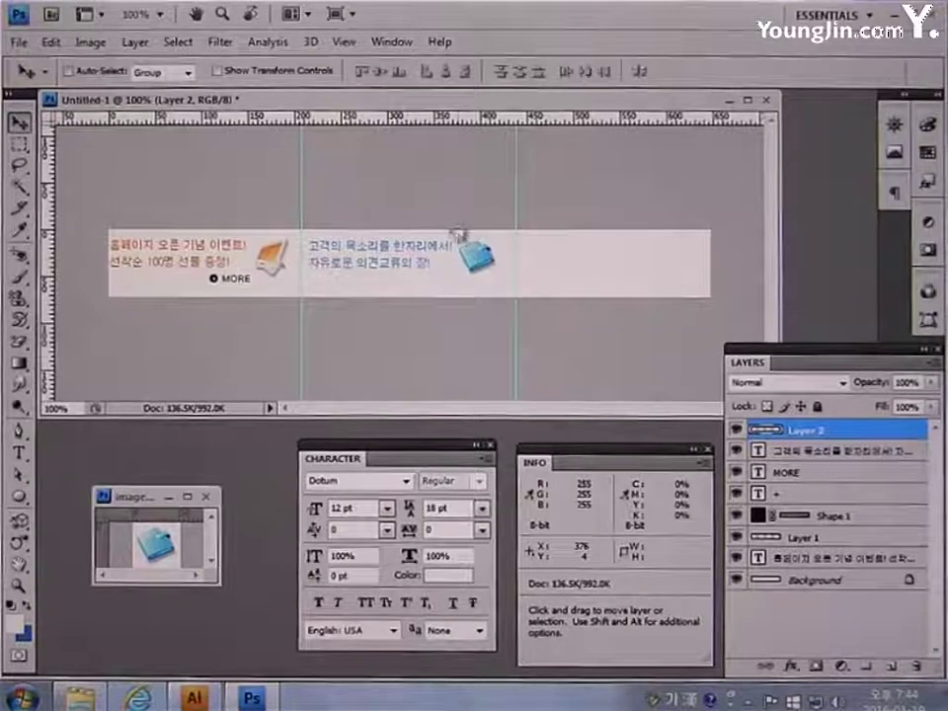
Close image5 and copy the first column's MORE label with its plus circle below the second column's text, beside the blue icon
left_click(205, 496)
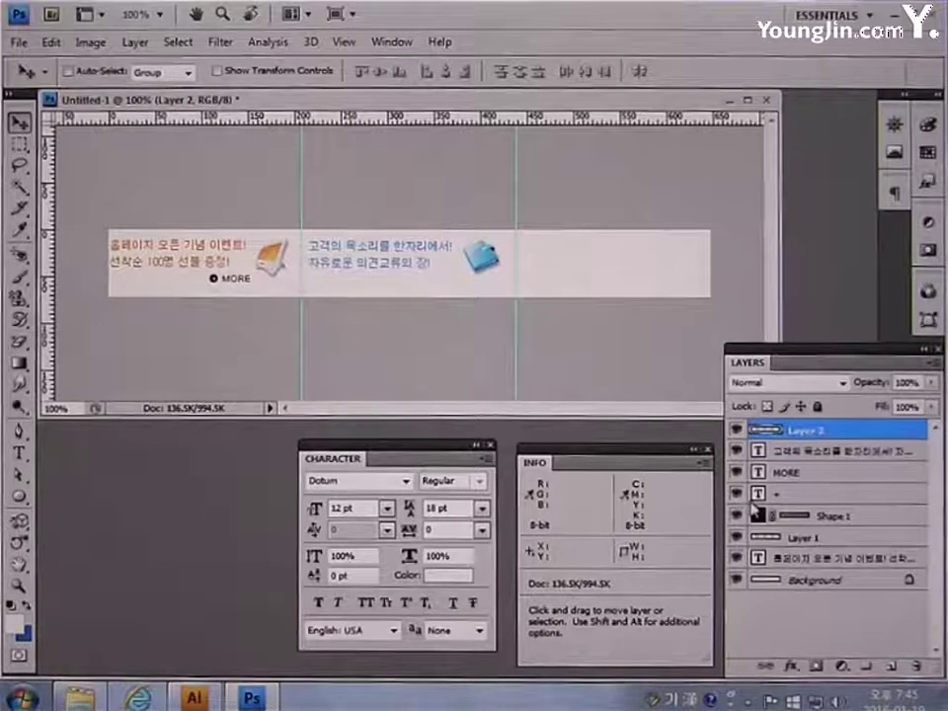
left_click(825, 475)
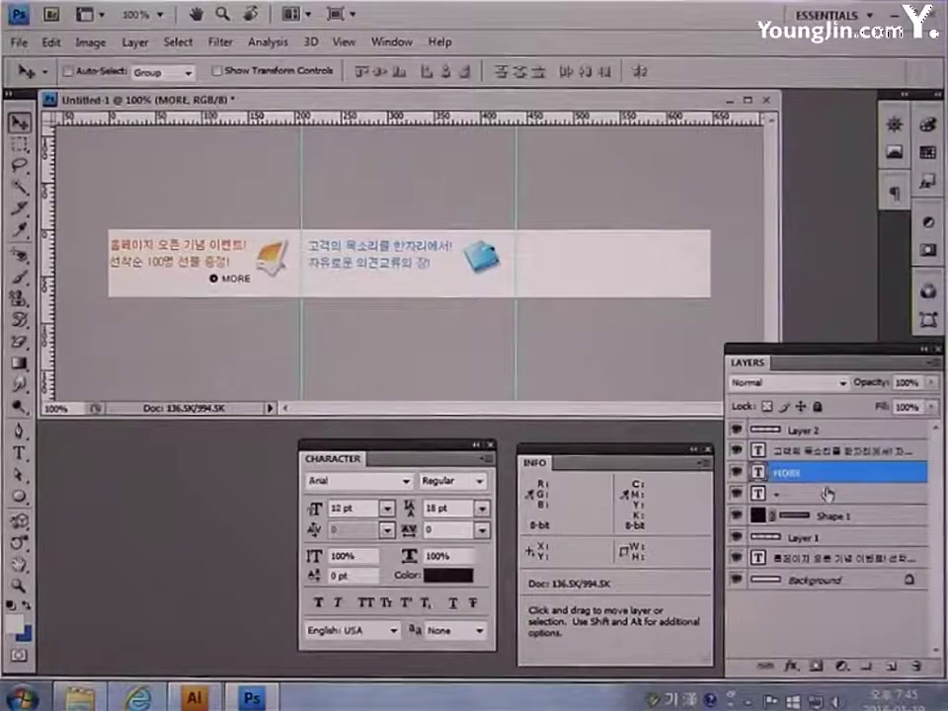
left_click(828, 493, "shift")
left_click(868, 514, "shift")
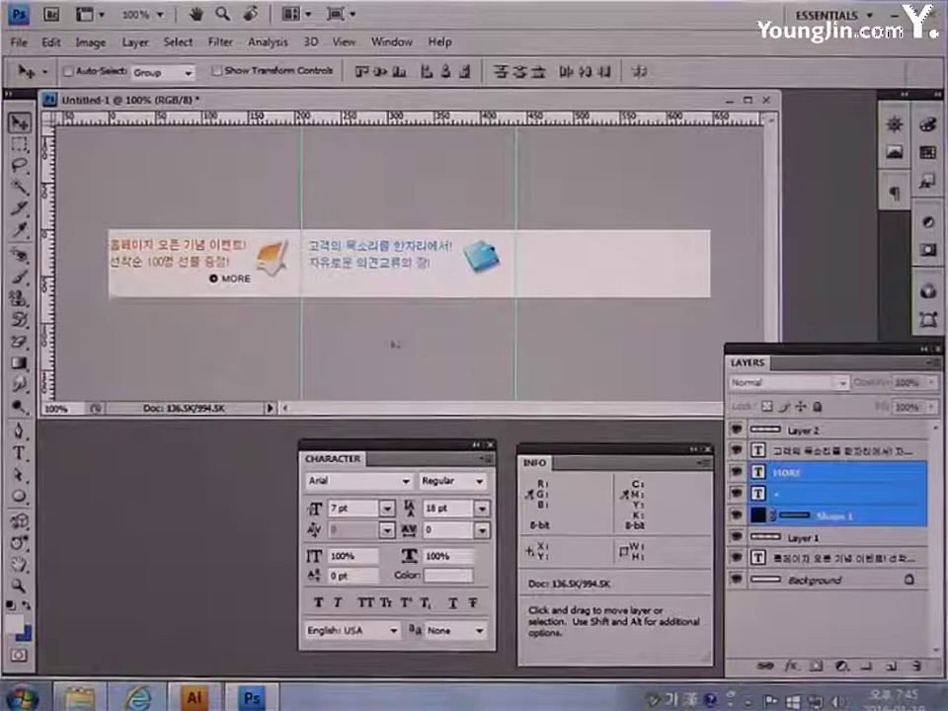
left_click_drag(235, 283, 448, 291)
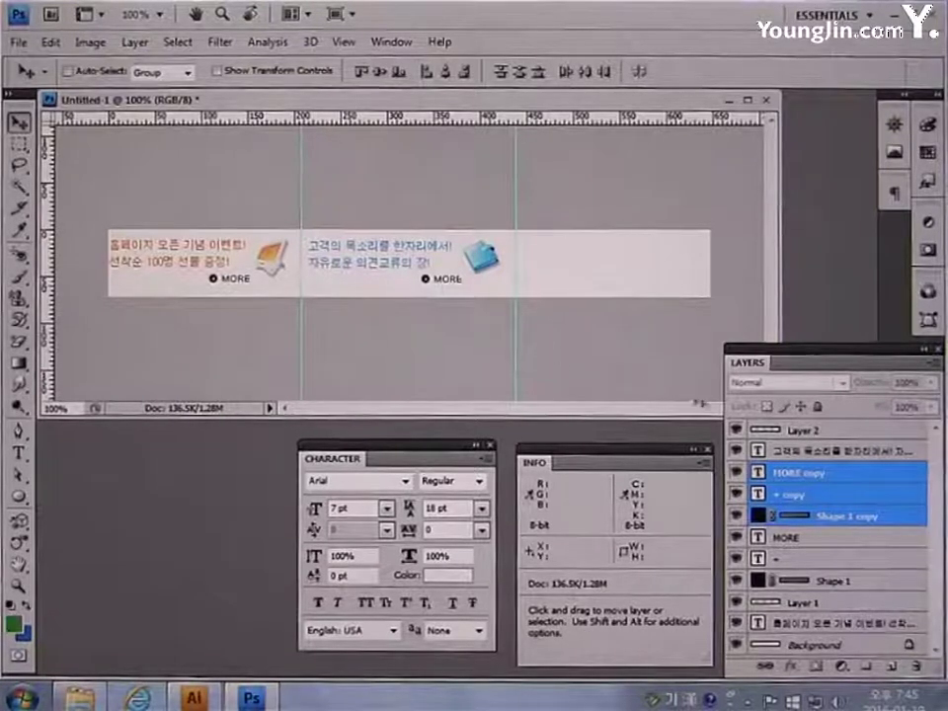
Set the type to Dotum at 12 pt for new text above the top layer
left_click(820, 430)
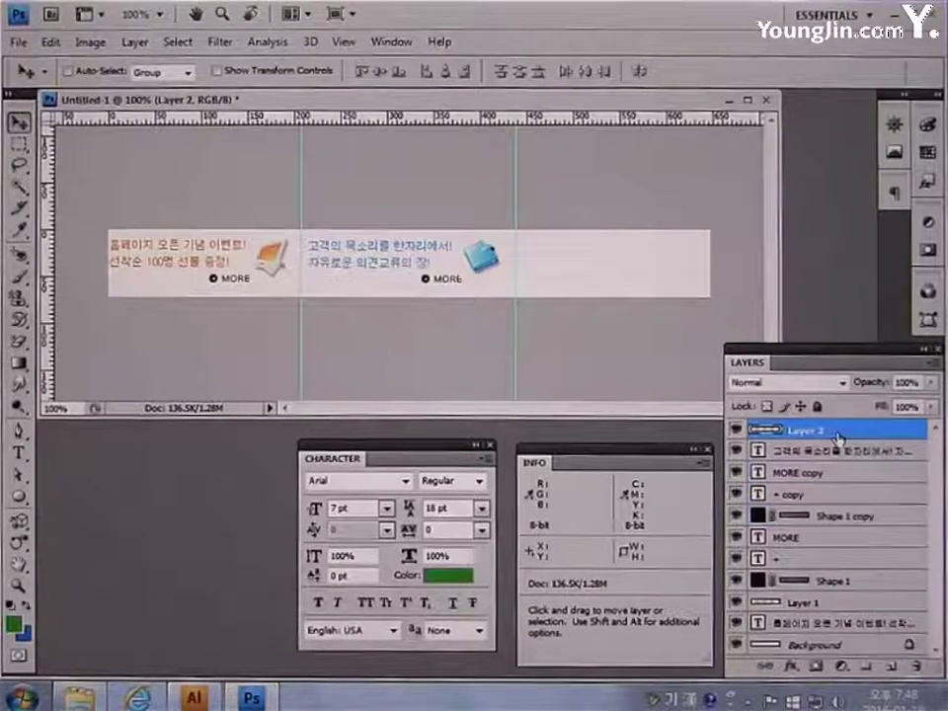
left_click(19, 454)
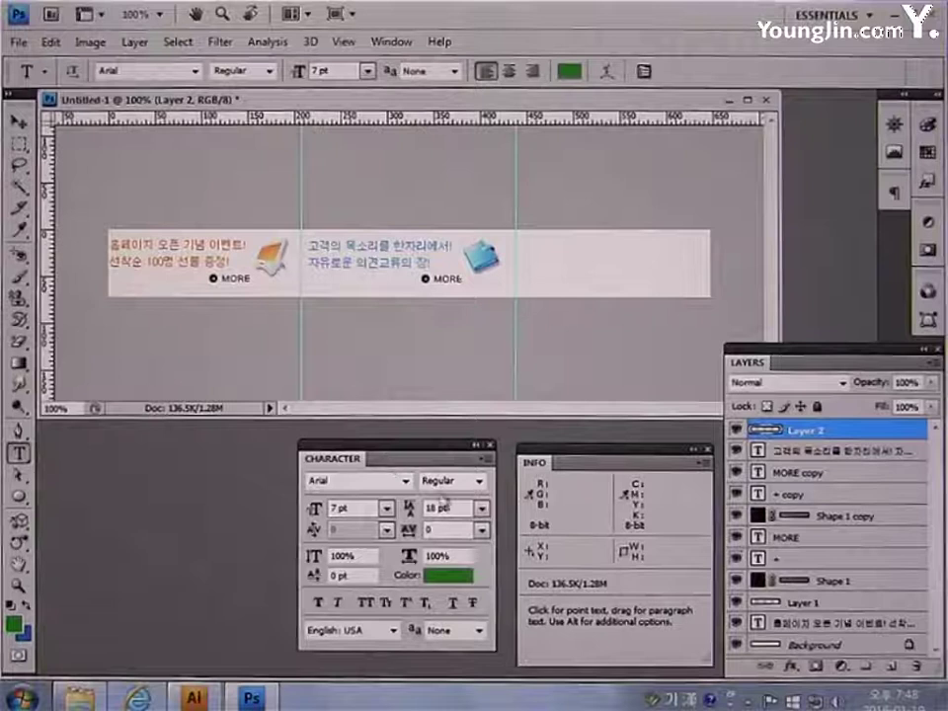
left_click(406, 481)
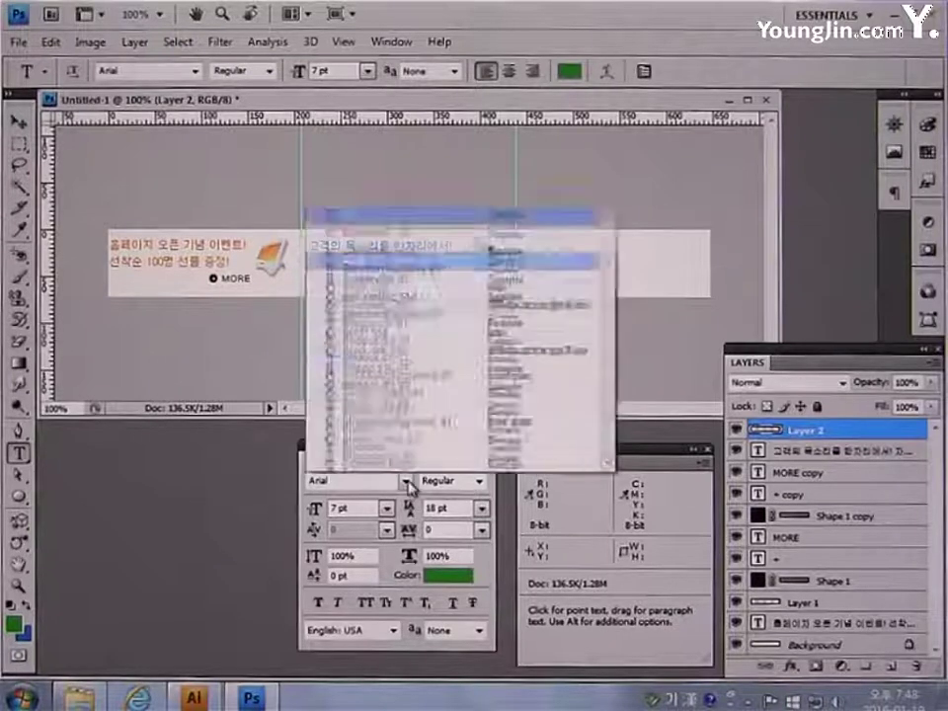
left_click_drag(608, 219, 608, 49)
left_click(351, 65)
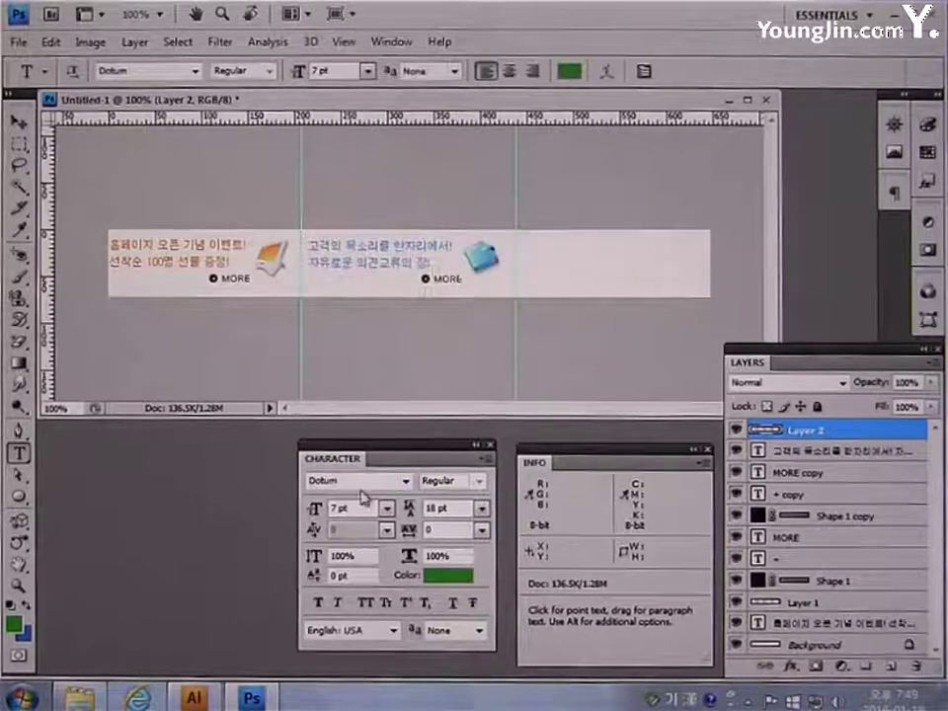
type("12")
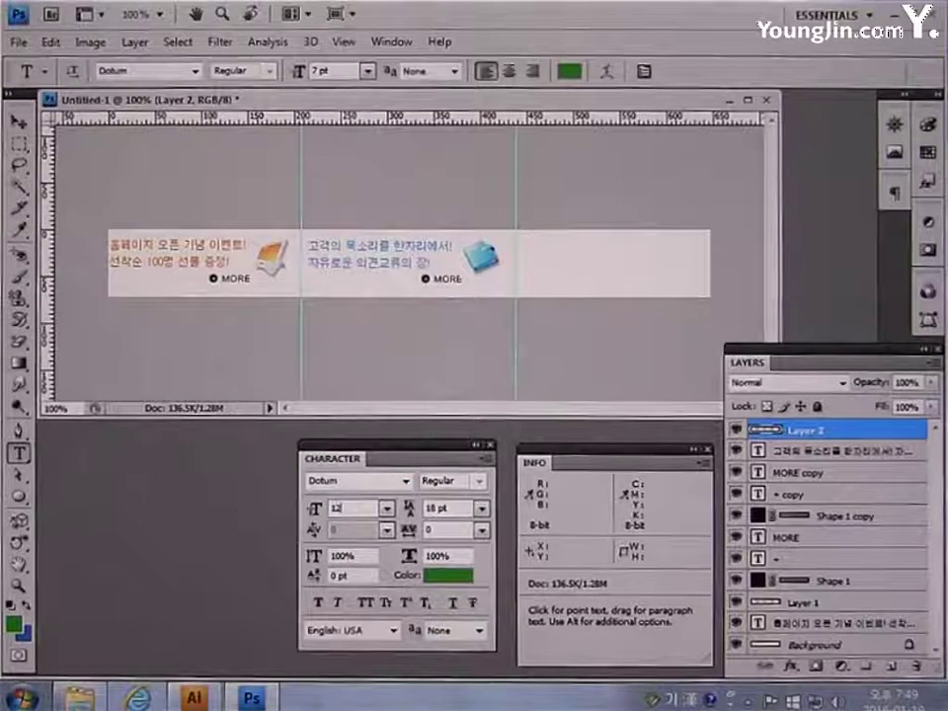
Set the text colour to green #00AA48
left_click(448, 574)
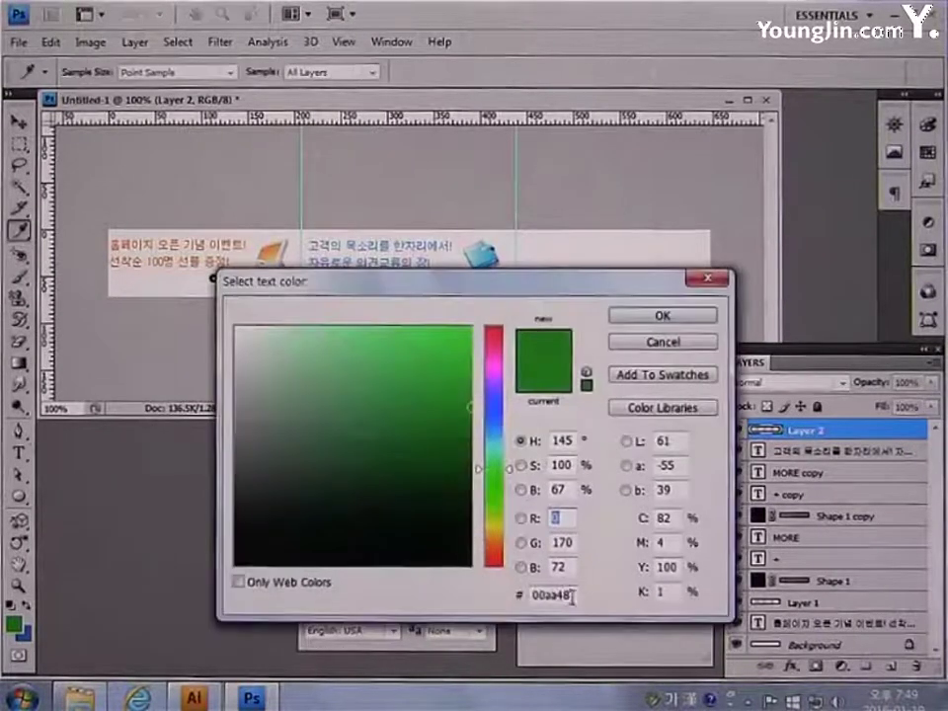
left_click_drag(571, 596, 459, 596)
type("00")
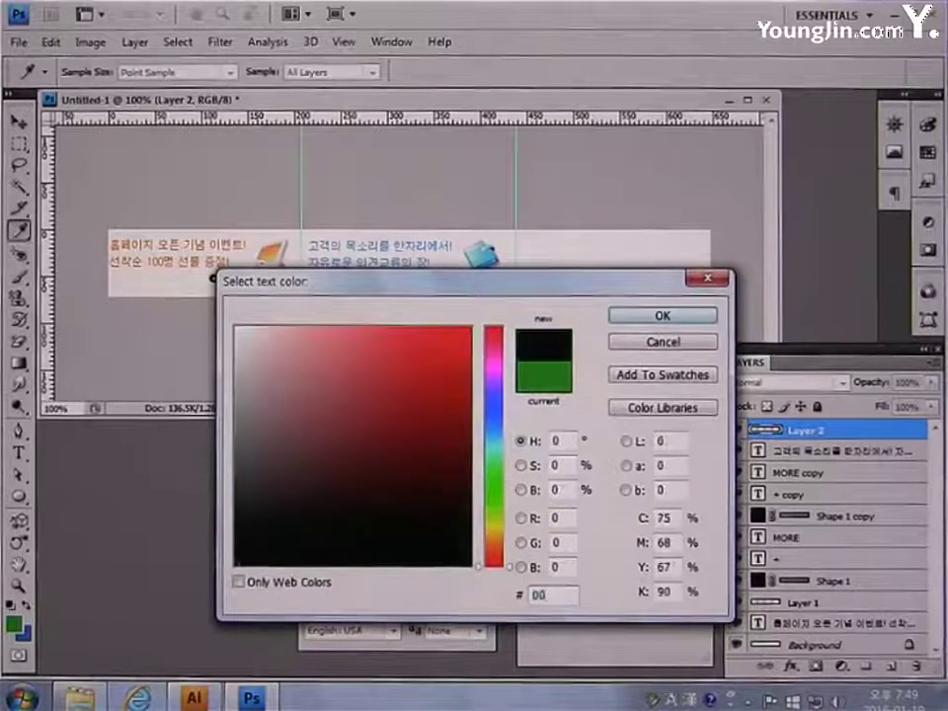
type("AA48")
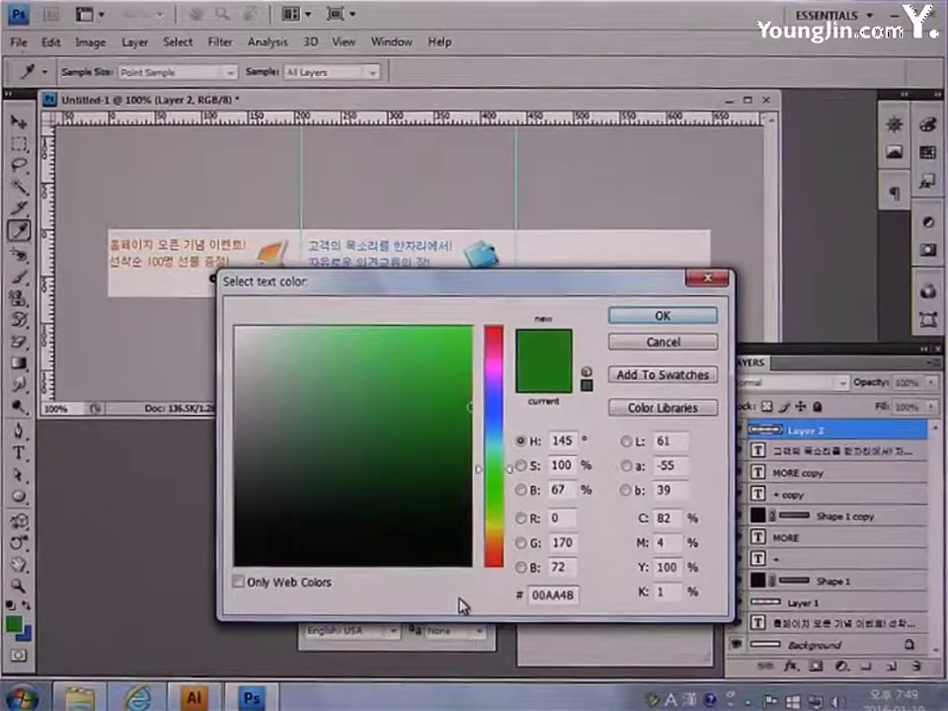
left_click(645, 316)
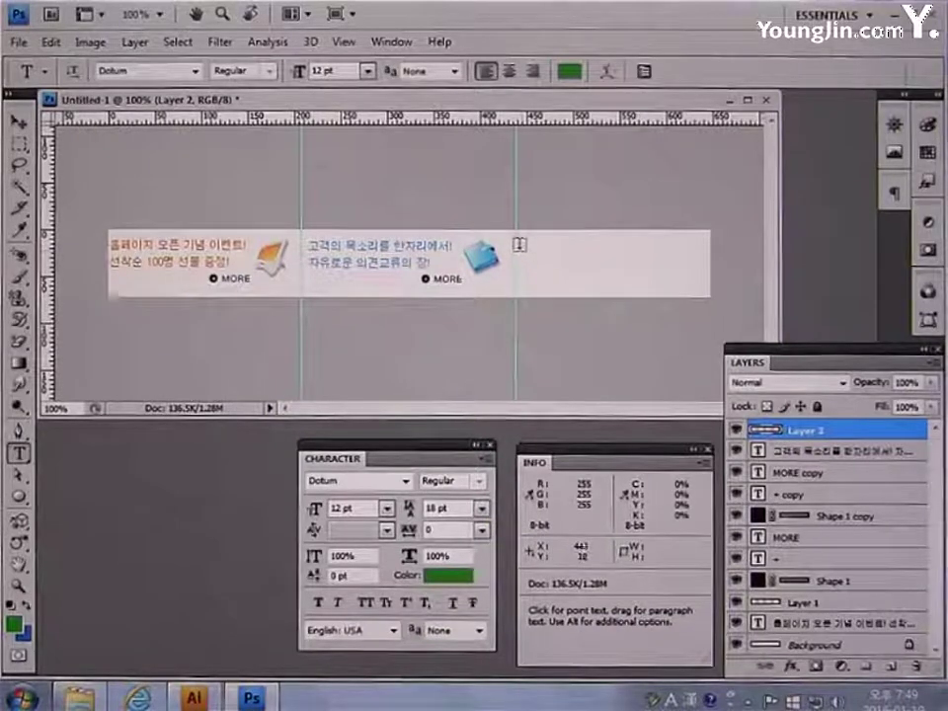
Enter "새 홈페이지가 필요하세요?" and, on a second line, "홈페이지 의뢰, 견적" as the third column's text
left_click(519, 244)
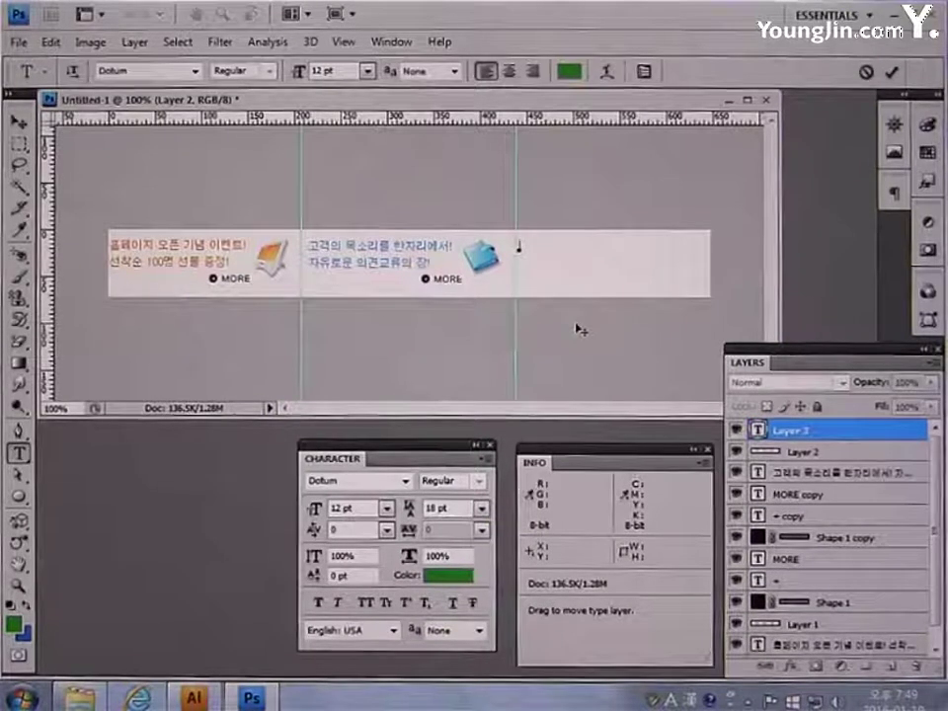
key("Hangul")
type("새 소")
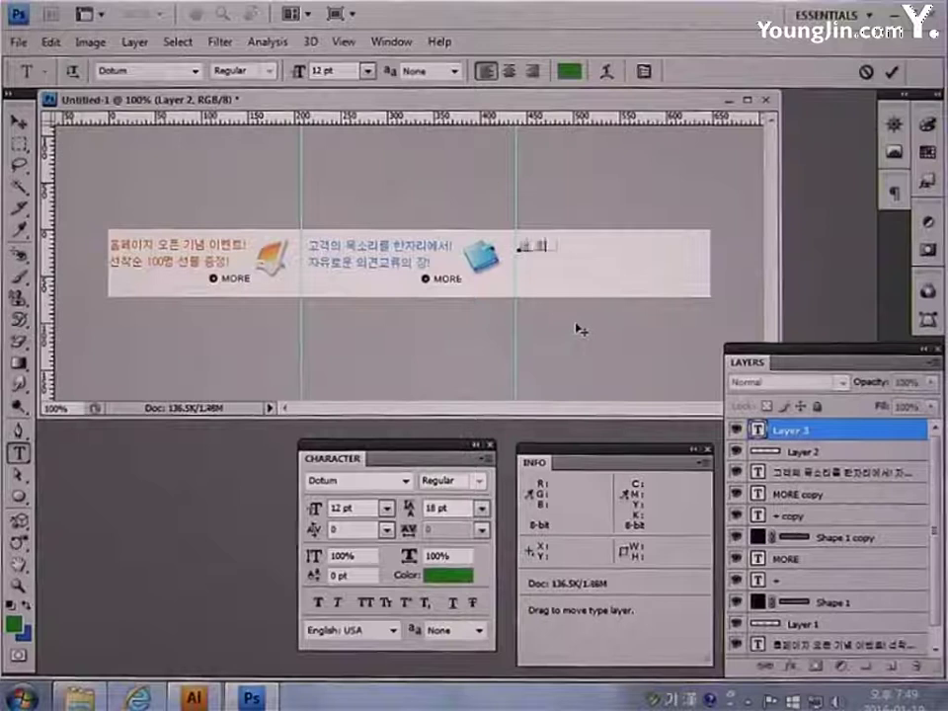
type("식이뭘 원하세요?")
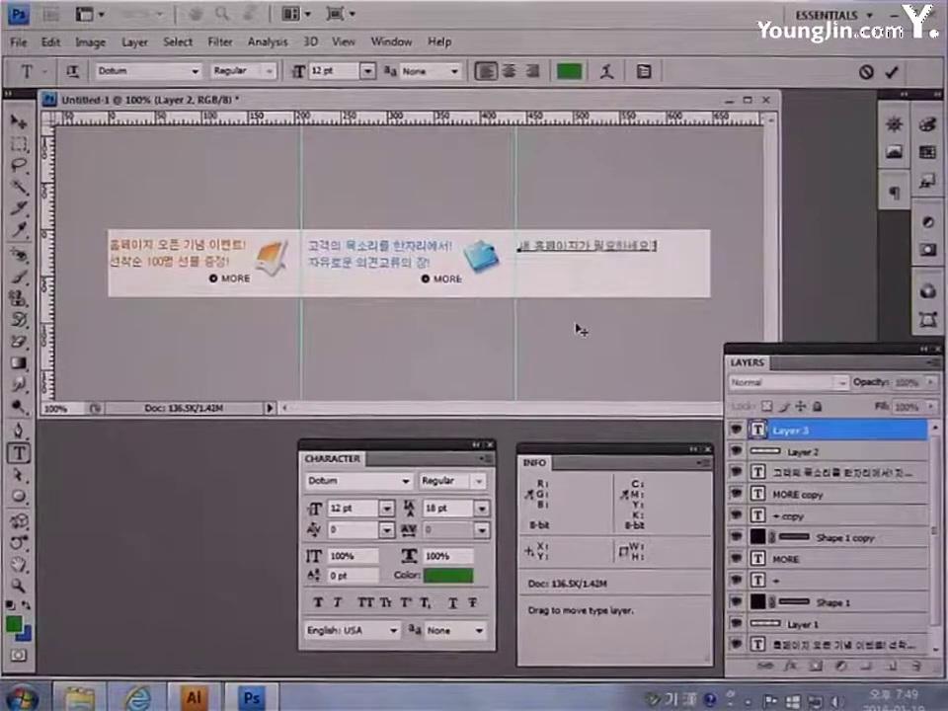
key("Return")
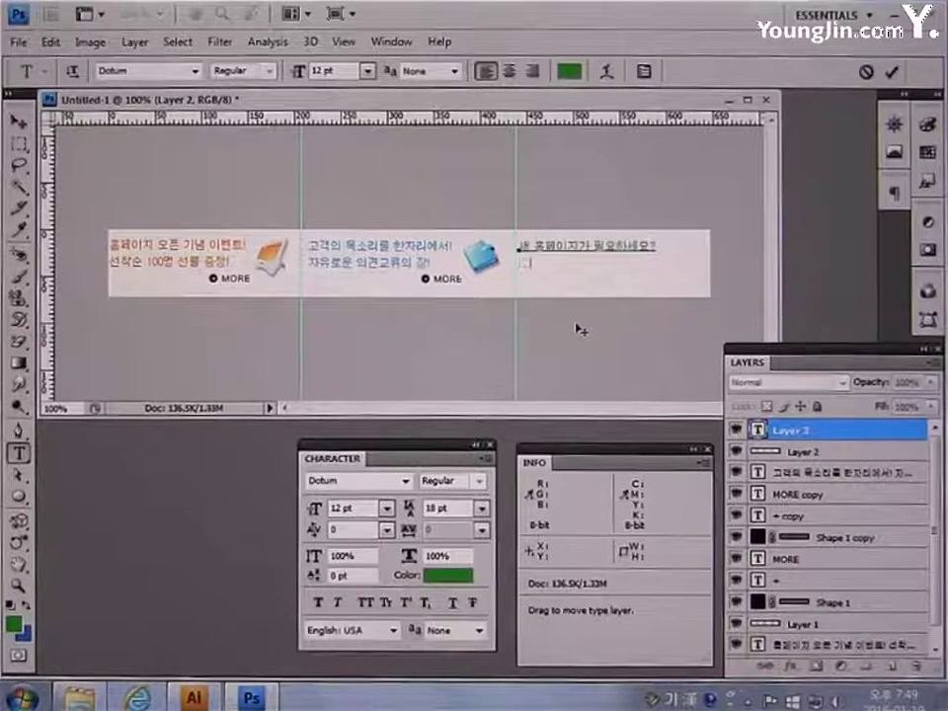
type("홈페이지 의뢰")
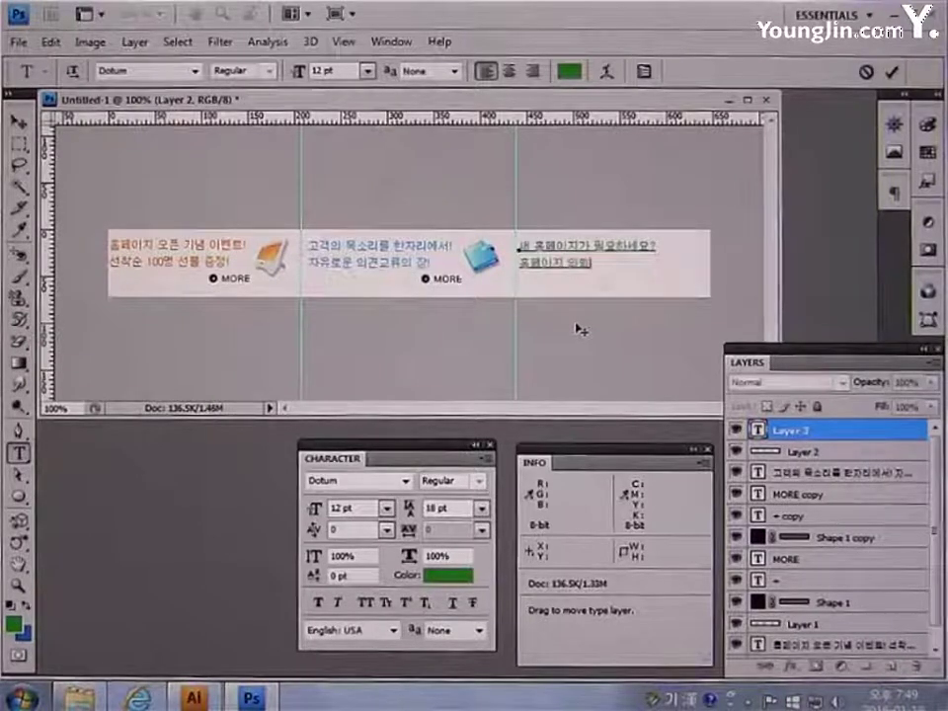
type(", 견적")
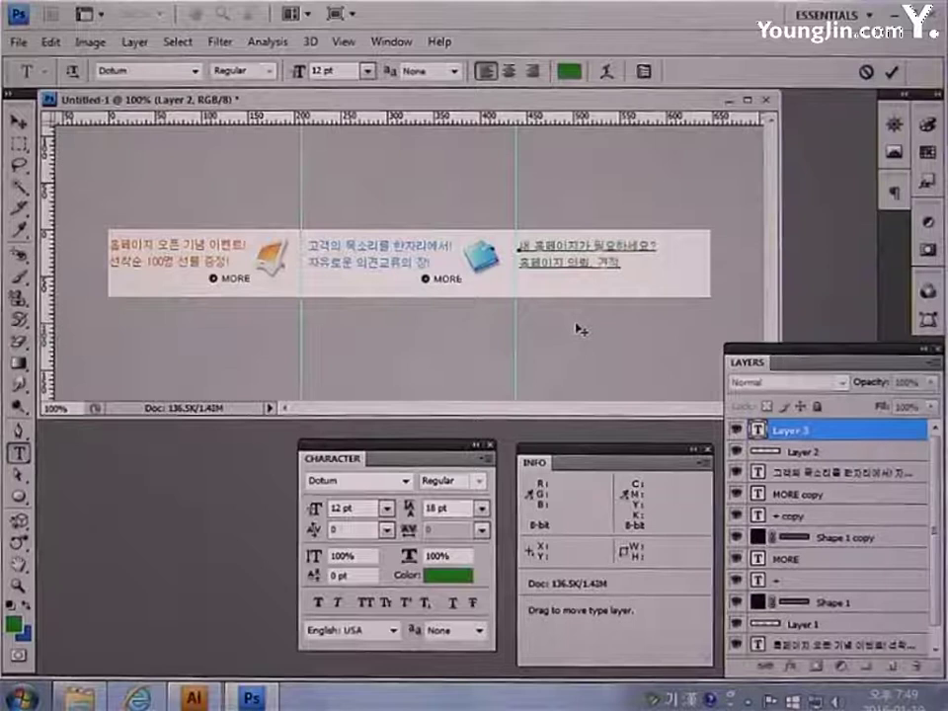
Commit the green text and nudge it a few pixels right, away from the second guide
left_click(20, 122)
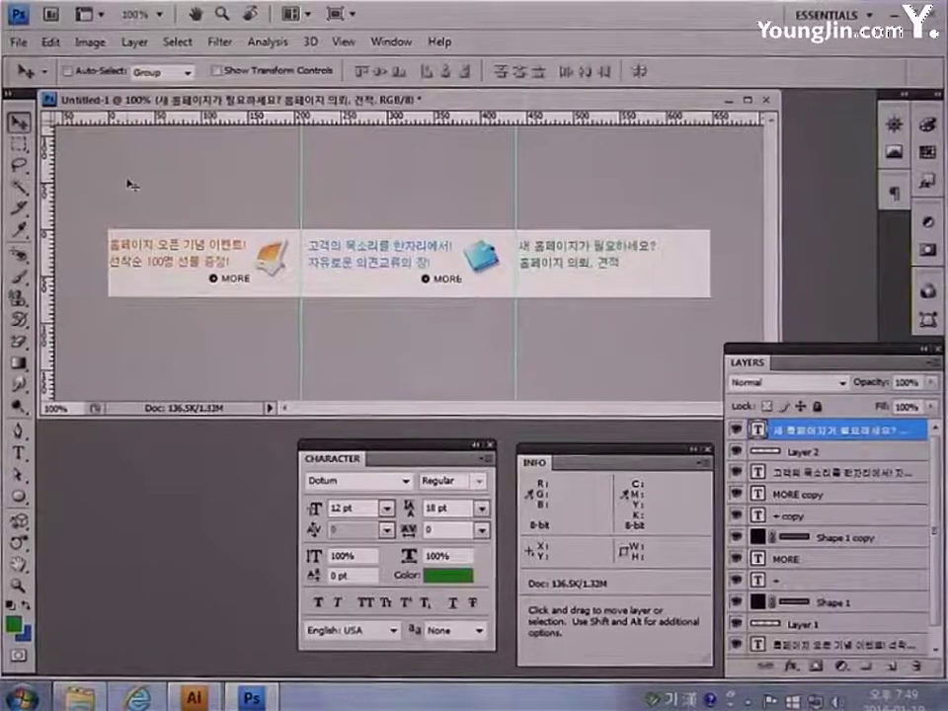
key("Right")
key("Right")
key("Right")
key("Right")
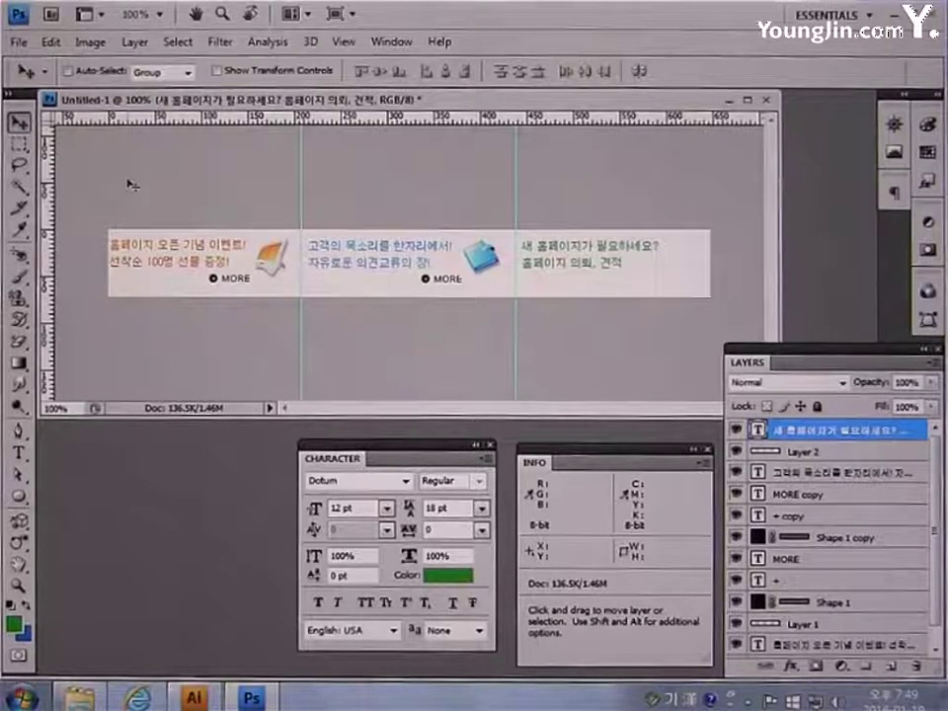
Open image6 from the source folder
left_click(18, 42)
left_click(41, 79)
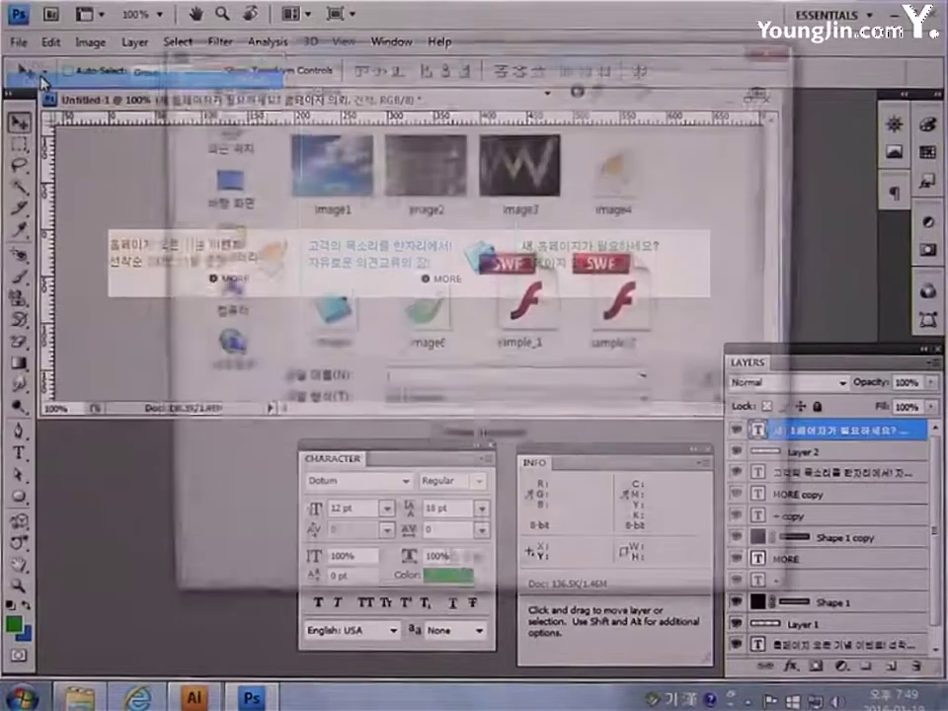
left_click(422, 314)
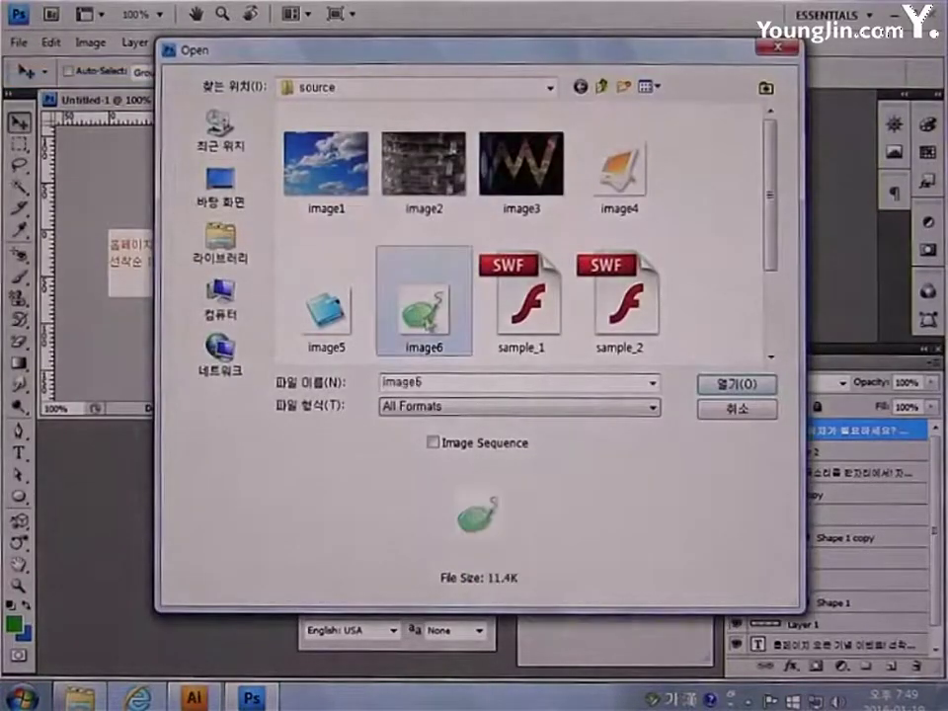
left_click(730, 386)
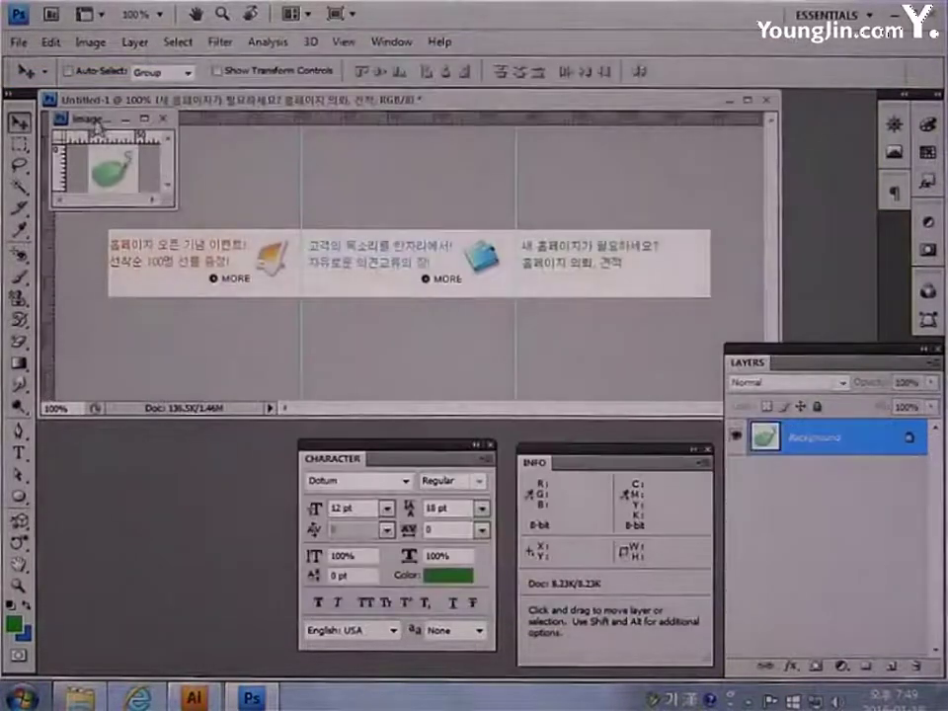
Copy the green icon from image6 to the right of the third column's text, scale it down slightly and close image6
left_click_drag(98, 120, 658, 278)
key("ctrl+t")
key("Return")
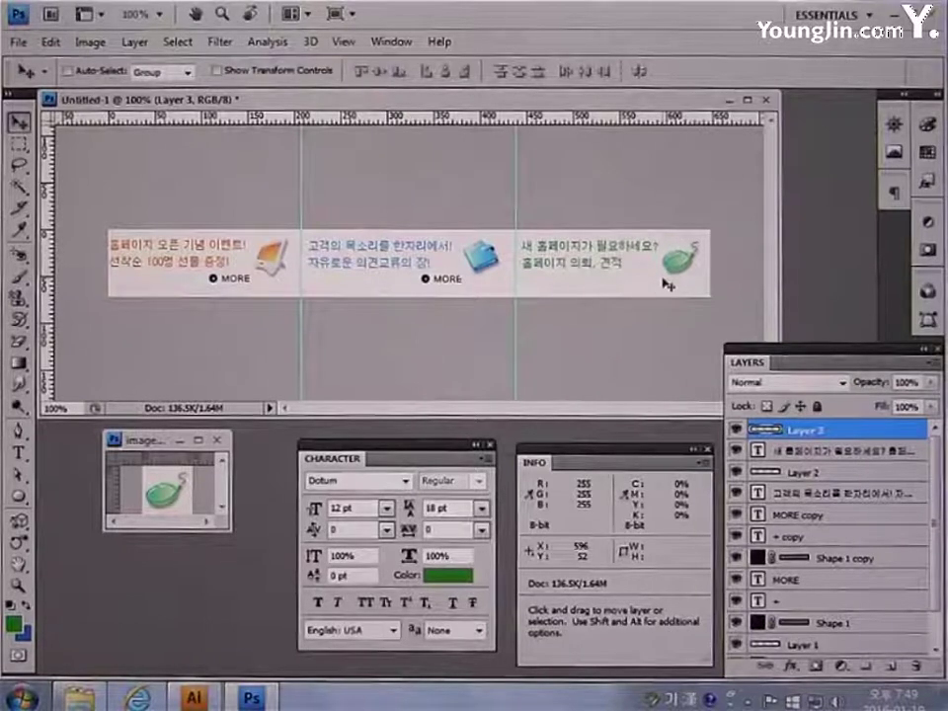
left_click(217, 440)
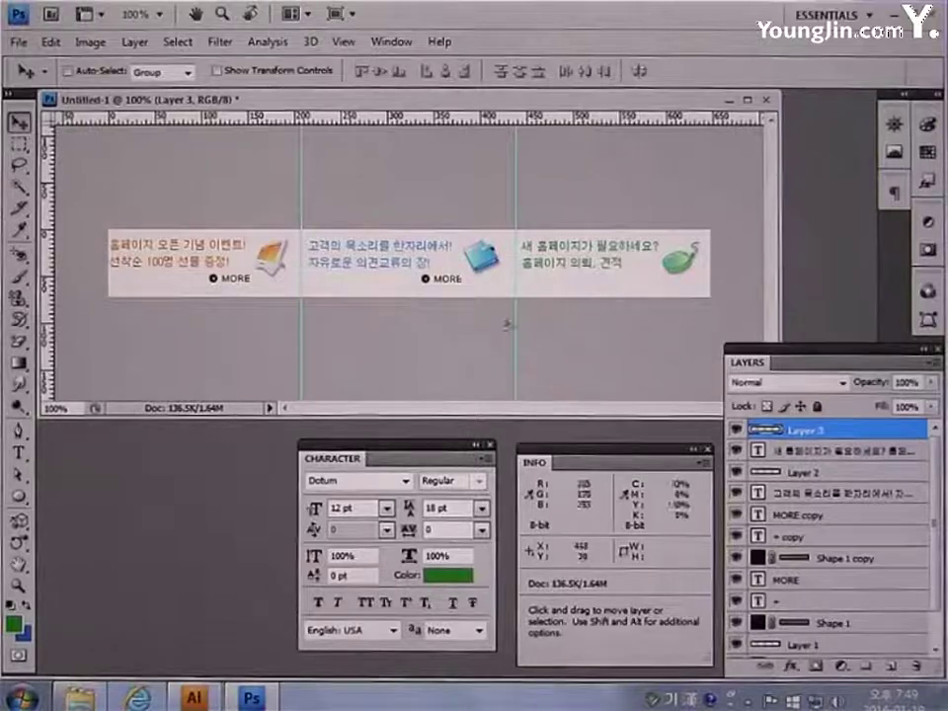
Copy the second column's MORE label with its plus circle below the third column's text, beside the green icon
left_click(790, 558)
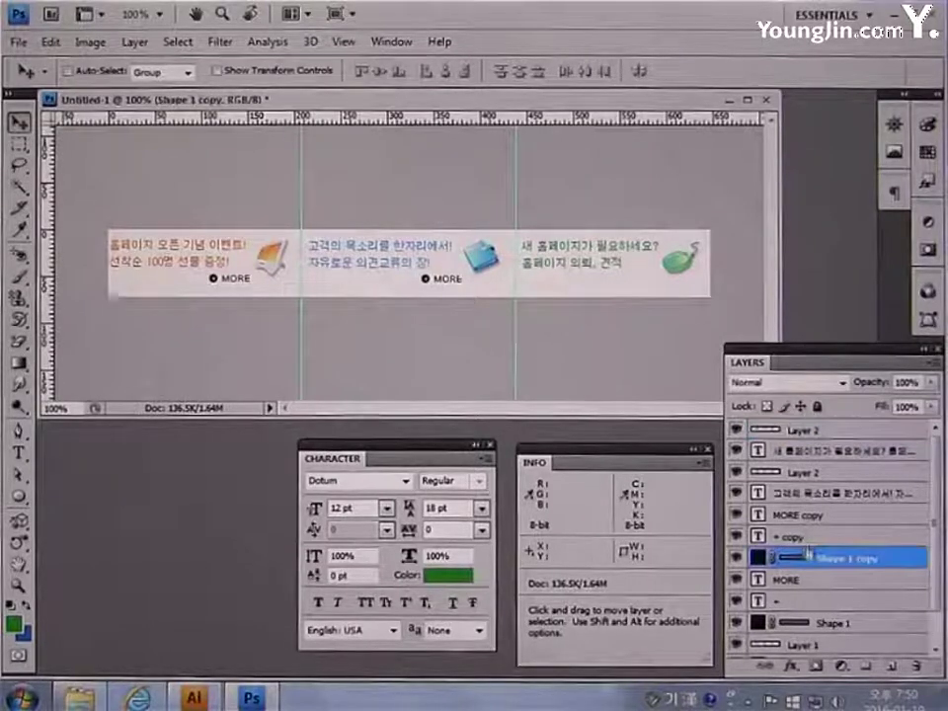
left_click(780, 536, "shift")
left_click(785, 513, "shift")
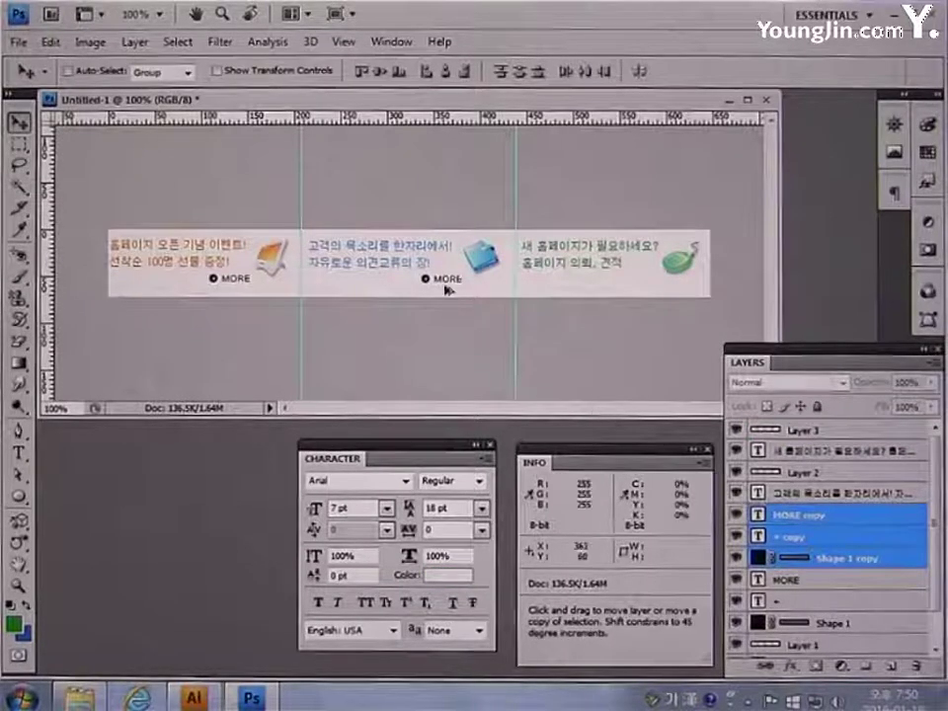
left_click_drag(446, 288, 647, 289)
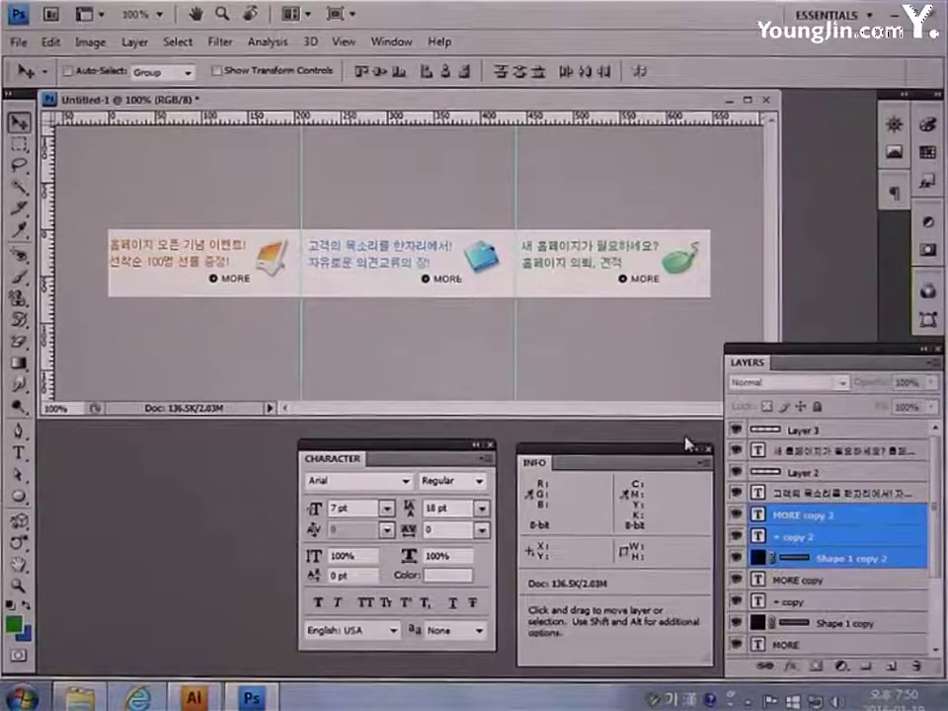
With the top layer selected, set the foreground colour to grey #A8A8A8 and choose the Line tool with a 1 px weight
left_click(817, 430)
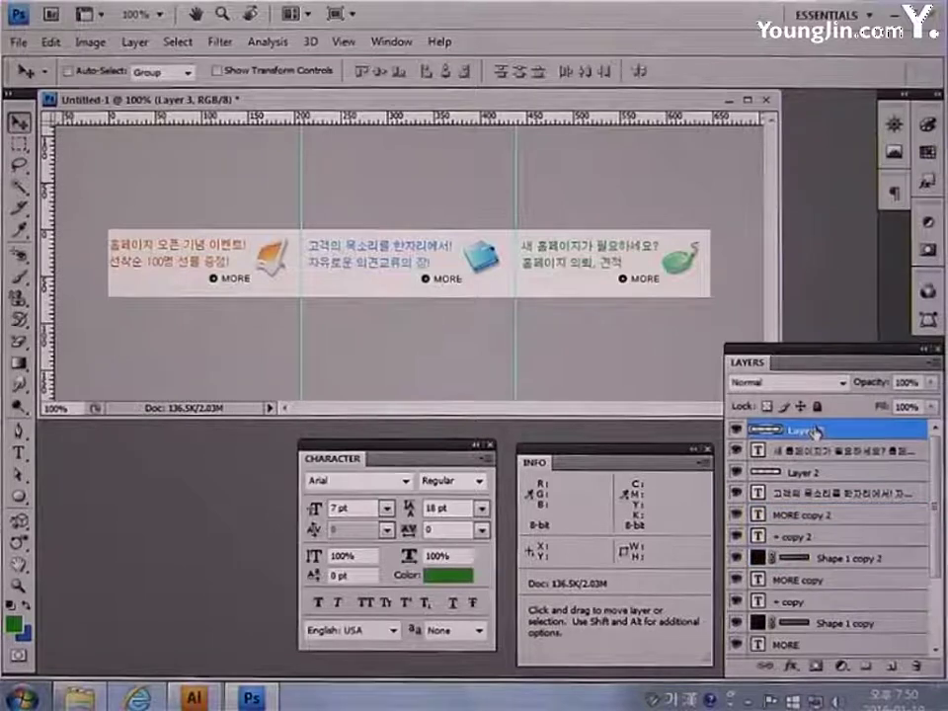
key("i")
left_click(13, 623)
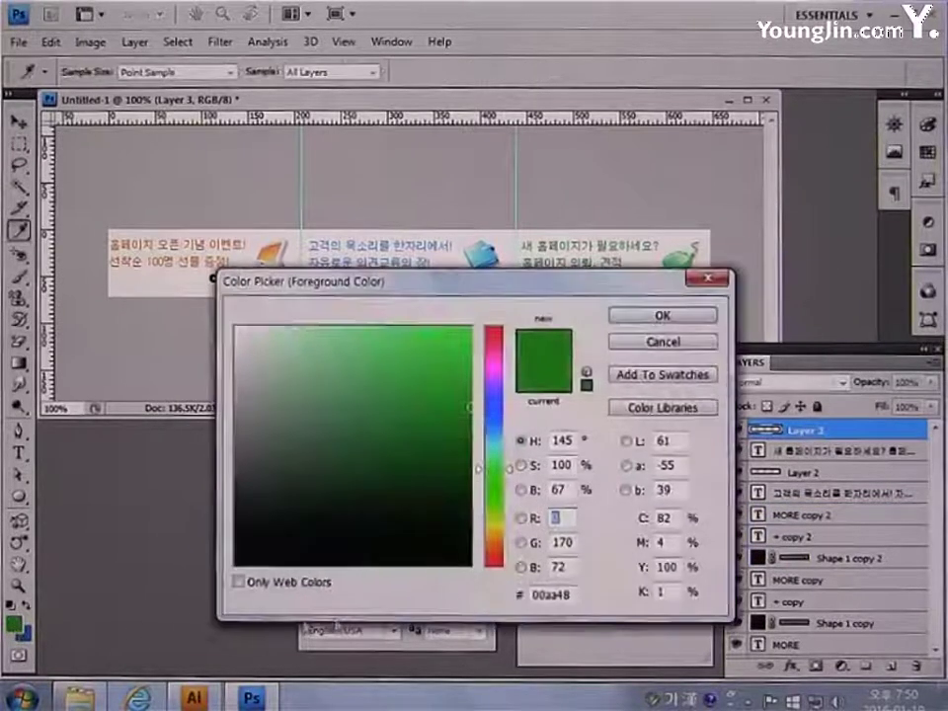
left_click_drag(568, 594, 411, 604)
type("A")
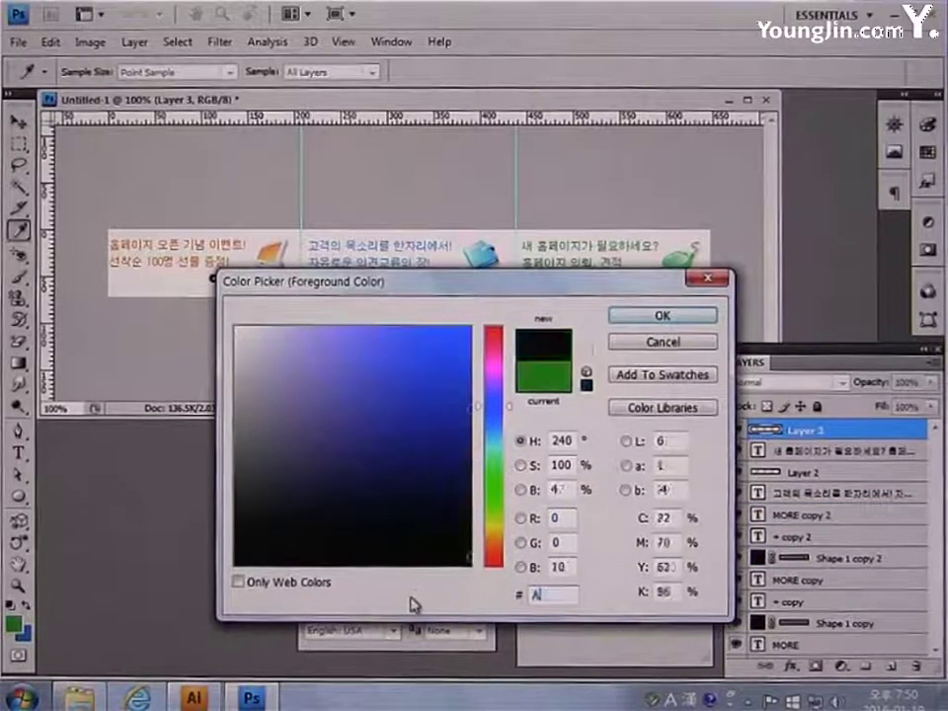
type("BABA8A8")
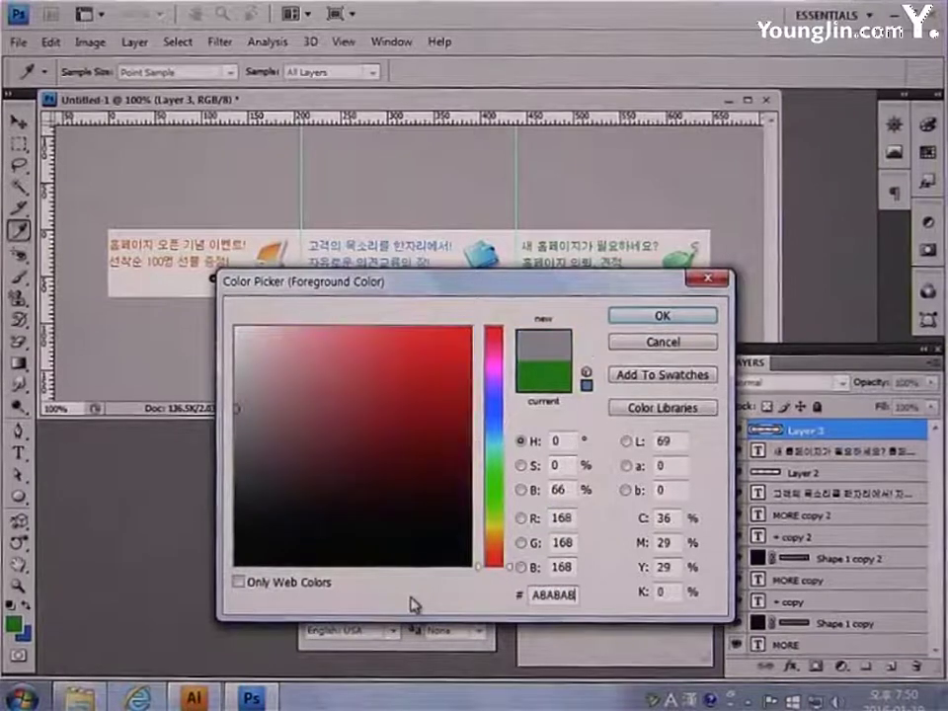
left_click(629, 326)
key("v")
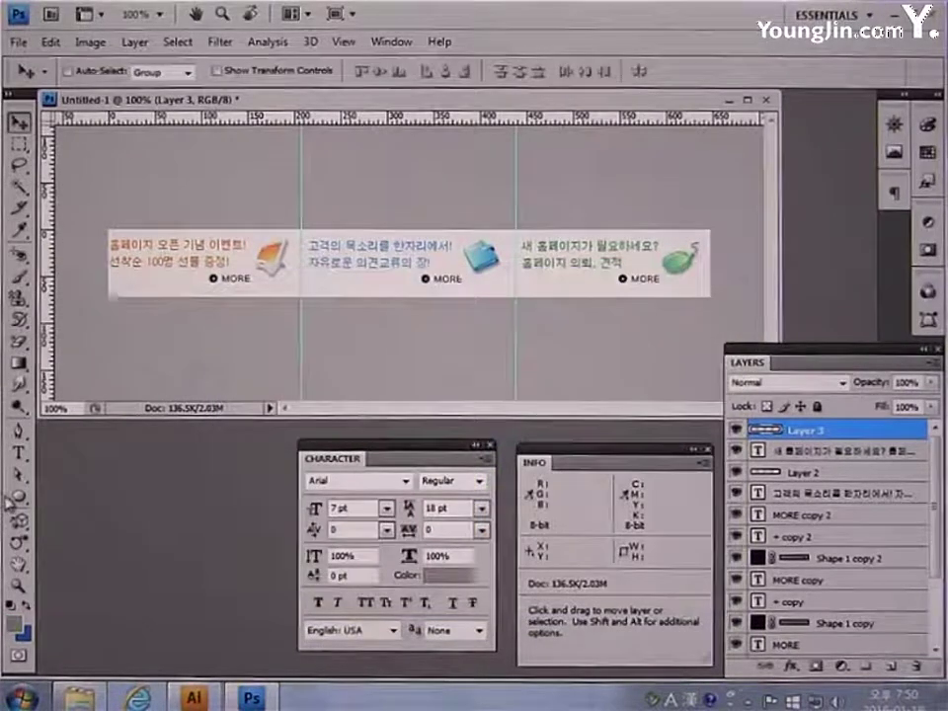
left_click_drag(18, 499, 74, 571)
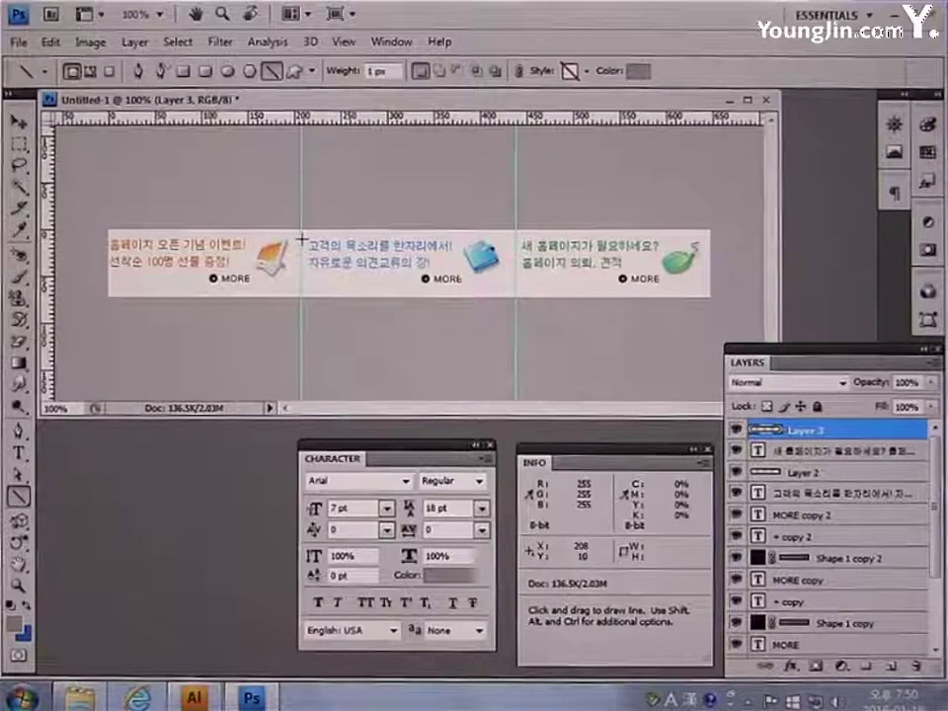
Draw two vertical divider lines along the guides at the column boundaries, spanning most of the banner's height
left_click_drag(300, 239, 304, 288)
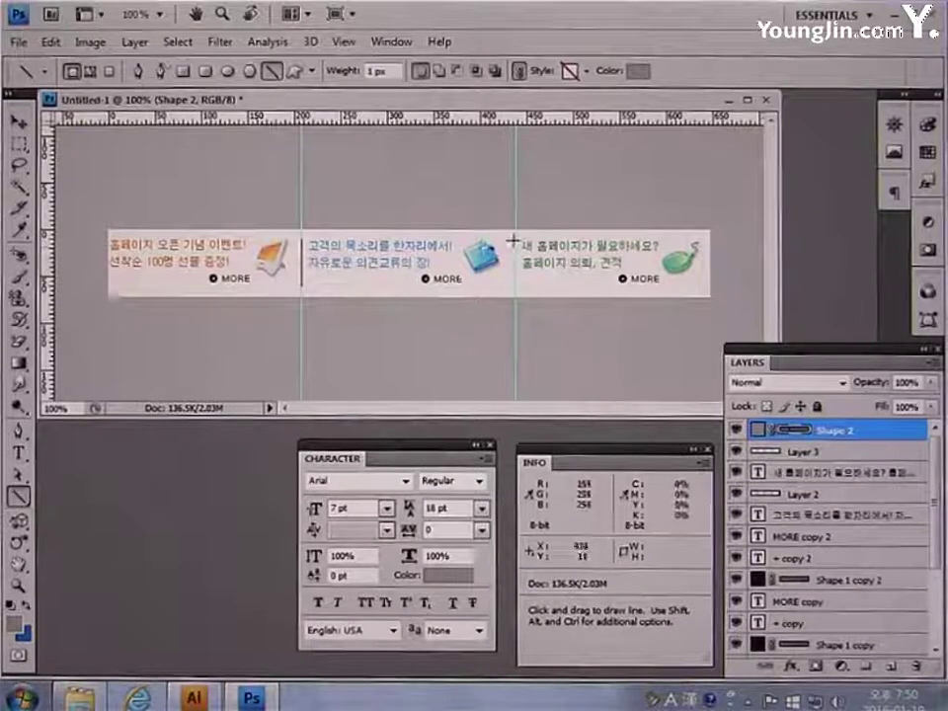
left_click_drag(513, 240, 514, 287)
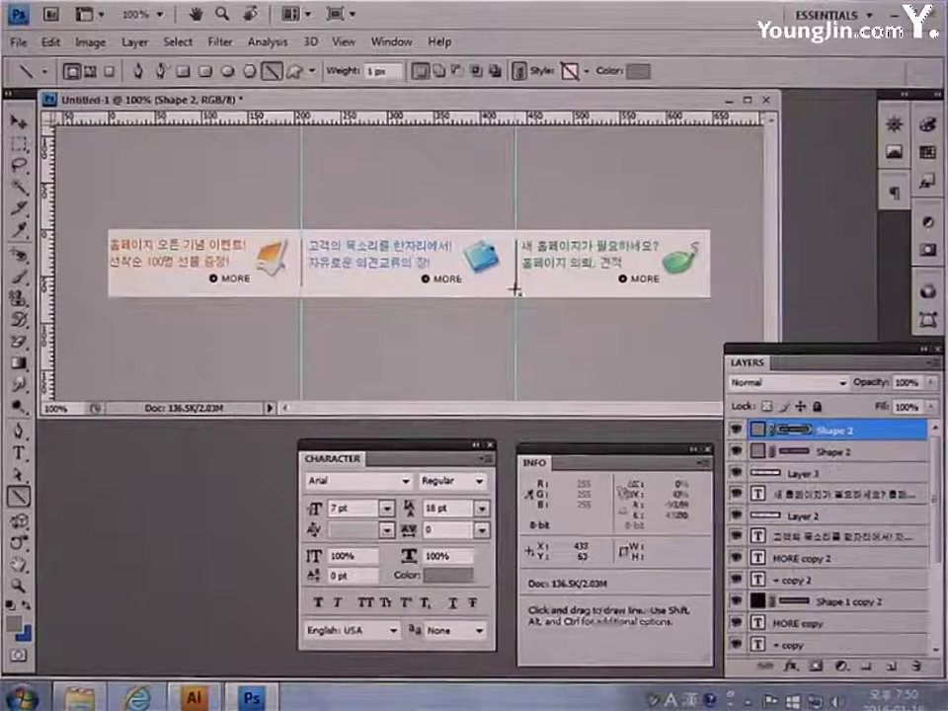
Save the three-column graphic for the web as a JPEG in the 작업 folder, with a file name beginning with "mai"
left_click(17, 42)
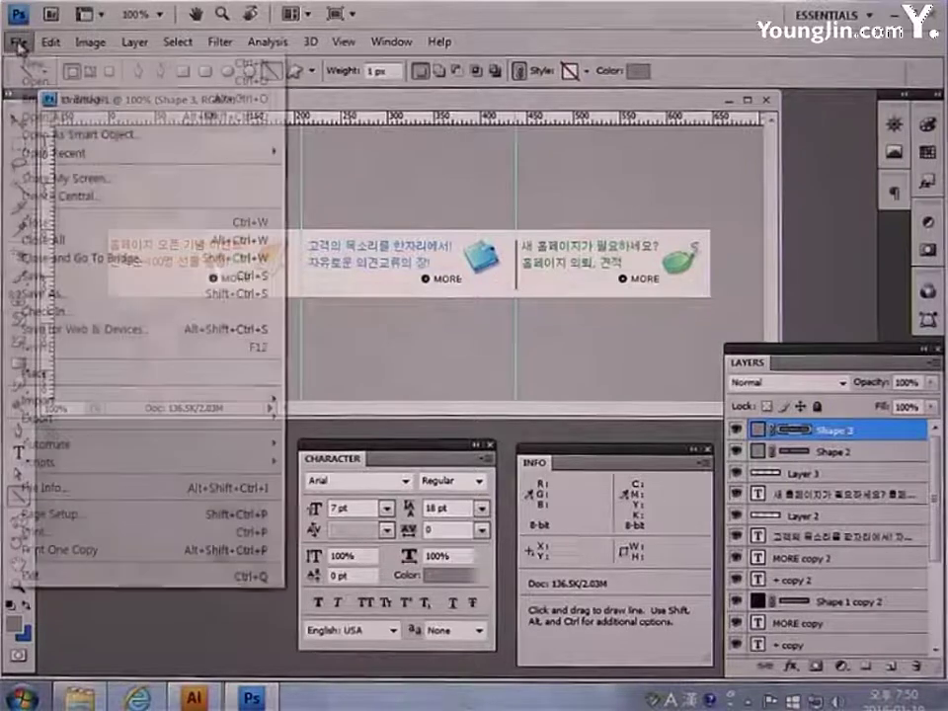
left_click(105, 339)
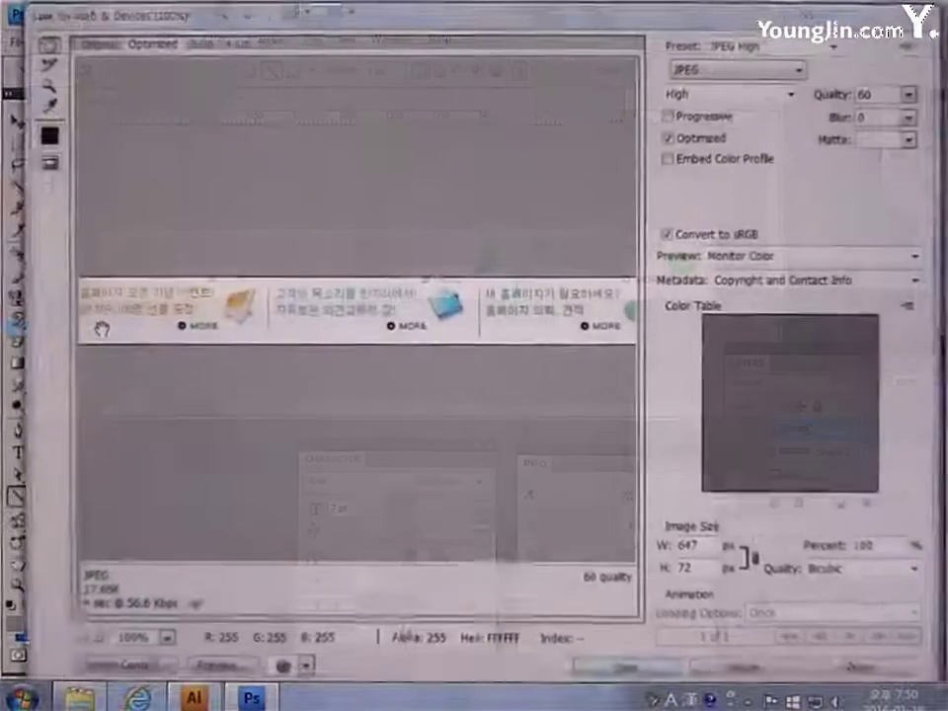
left_click(716, 68)
left_click(710, 100)
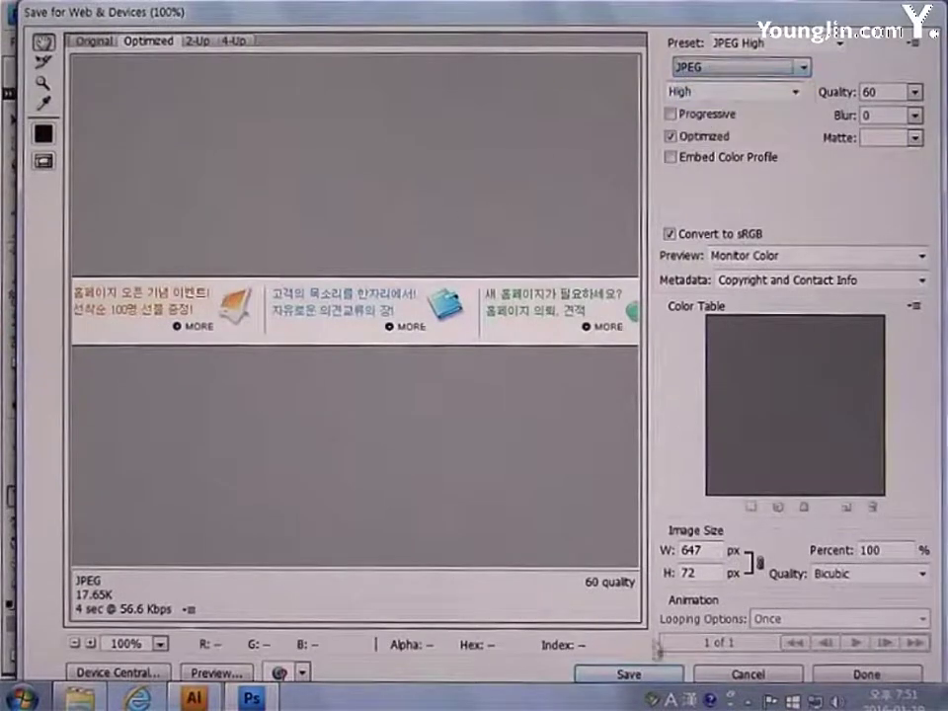
left_click(631, 674)
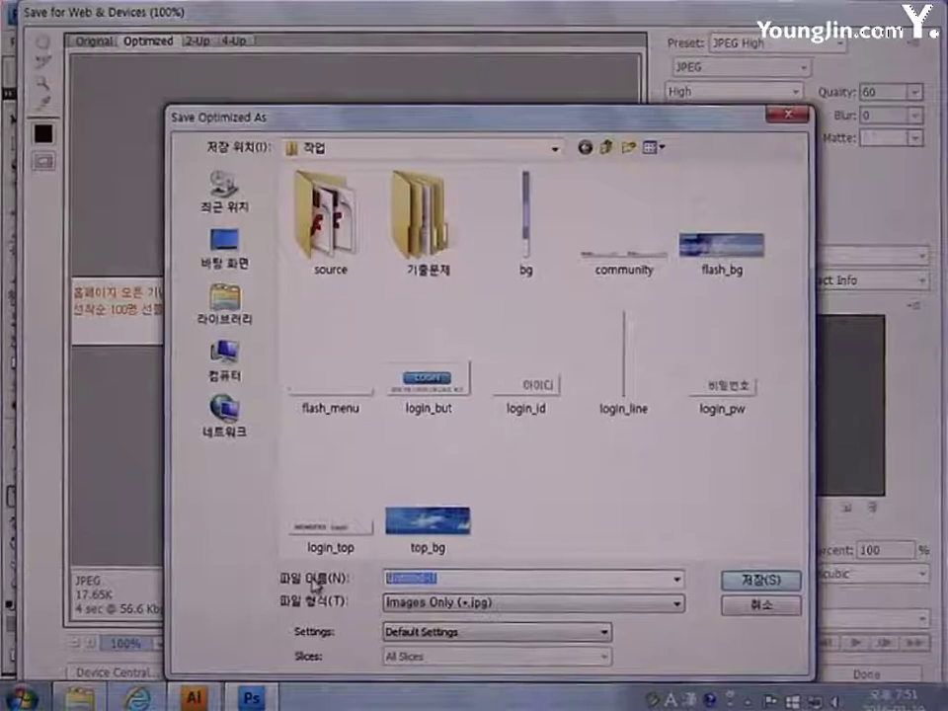
type("mai")
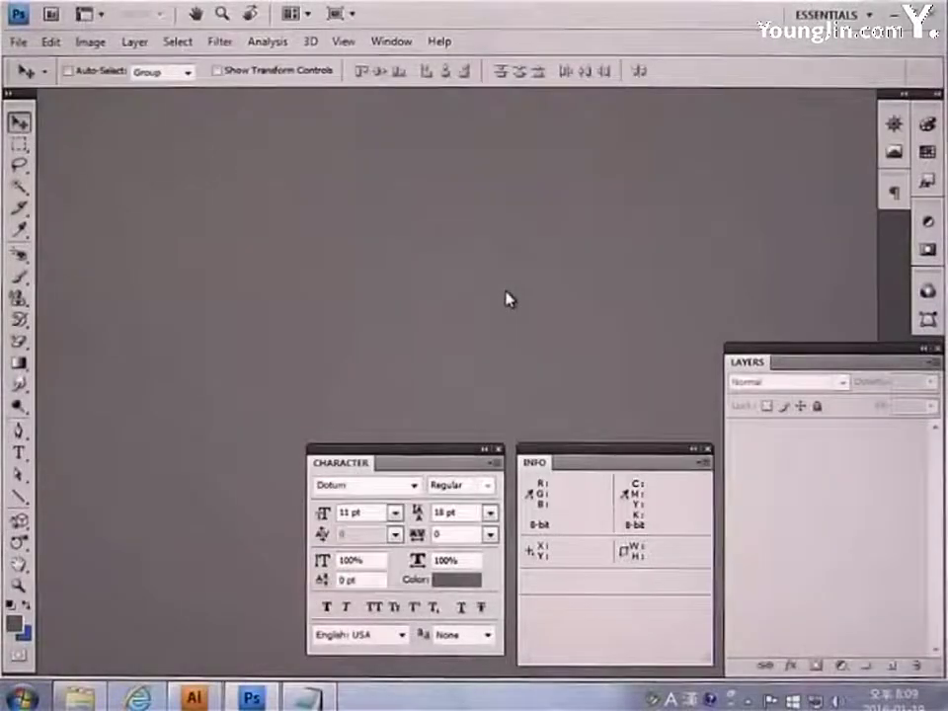
Create a new white RGB document 900 × 125 pixels at 72 pixels/inch
left_click(17, 42)
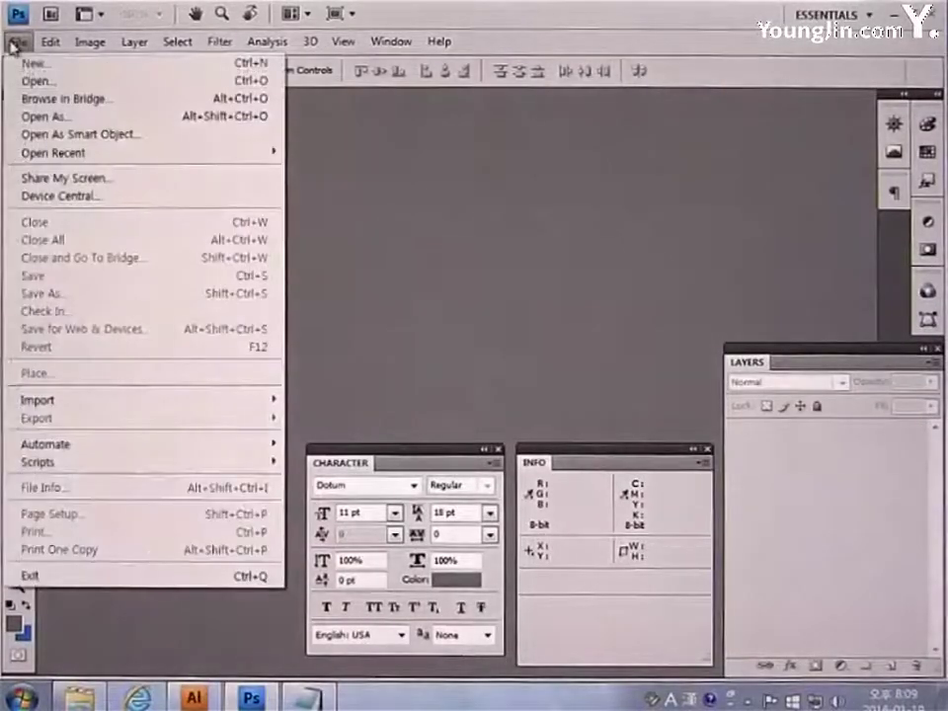
left_click(38, 64)
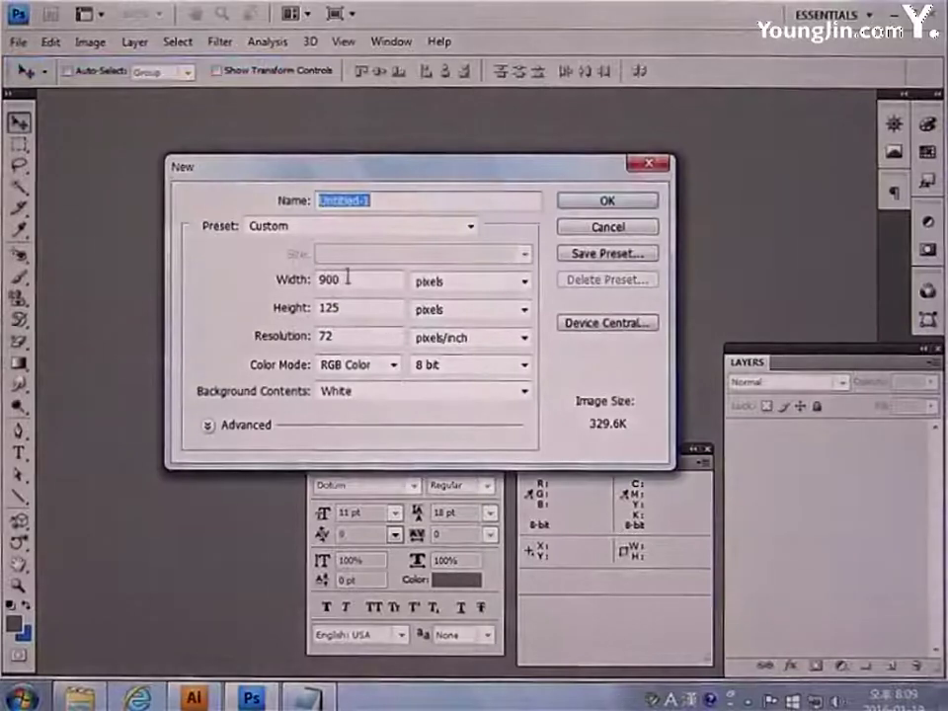
double_click(354, 283)
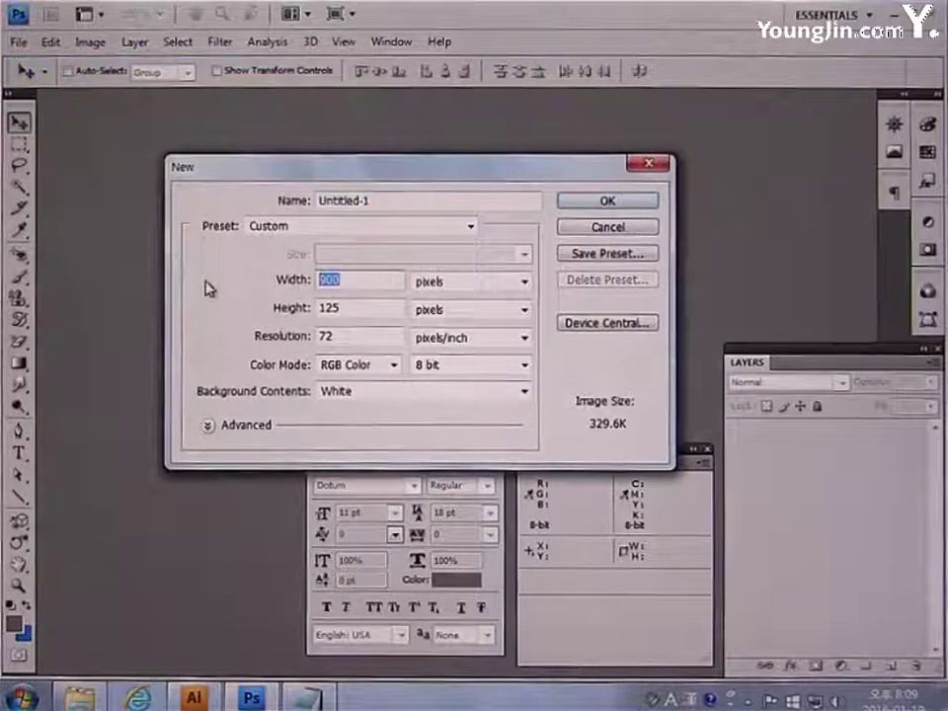
type("900")
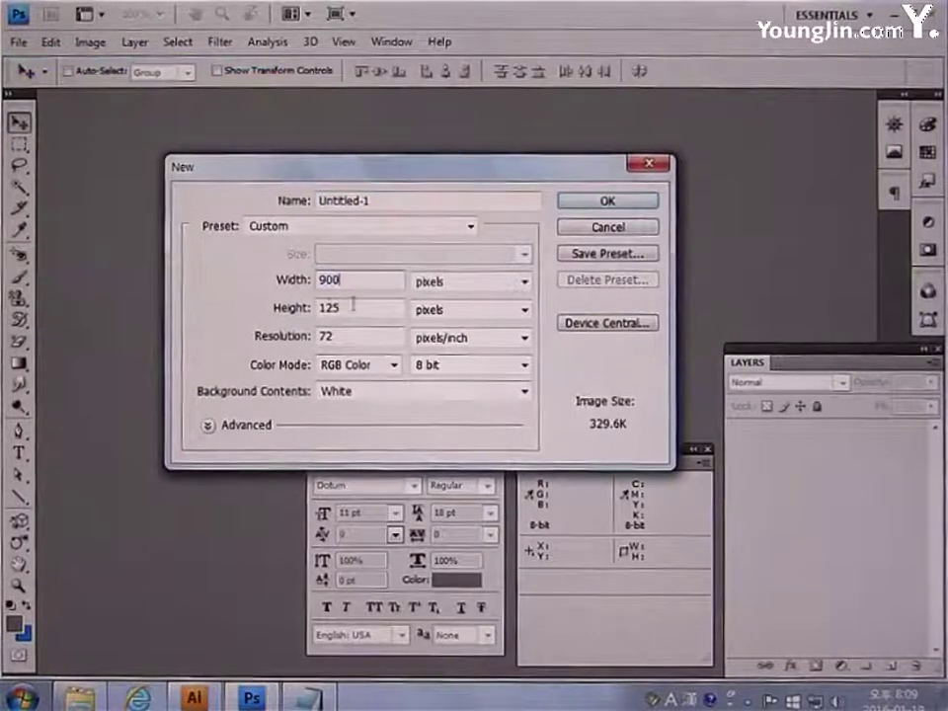
type("1")
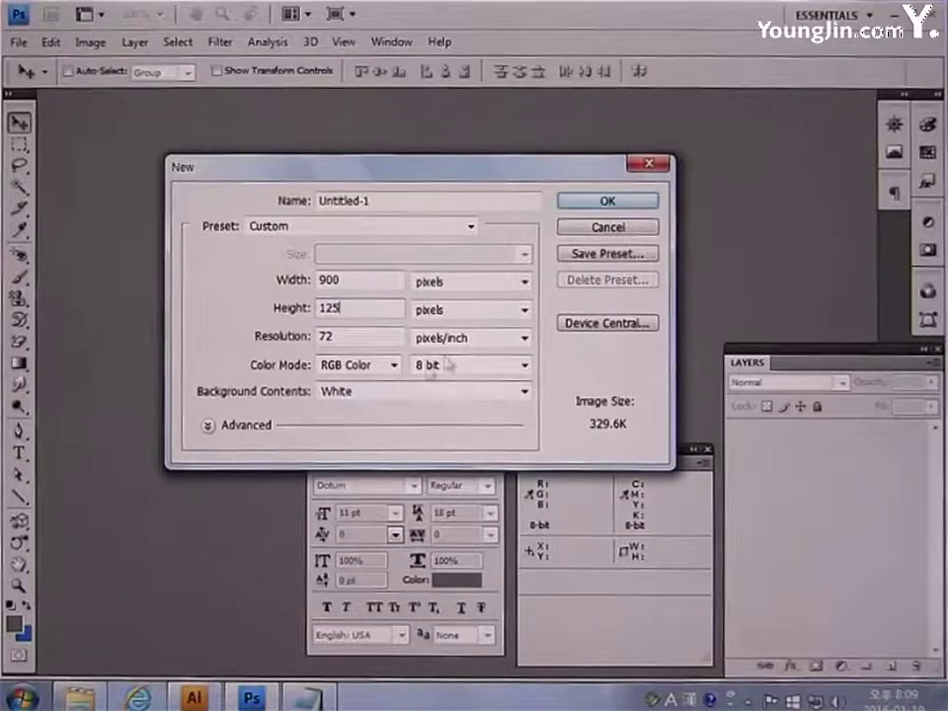
left_click(605, 205)
Add horizontal guides at about 23 and 40 px from the canvas top and a vertical guide at about 200 px
left_click_drag(624, 219, 786, 316)
double_click(19, 584)
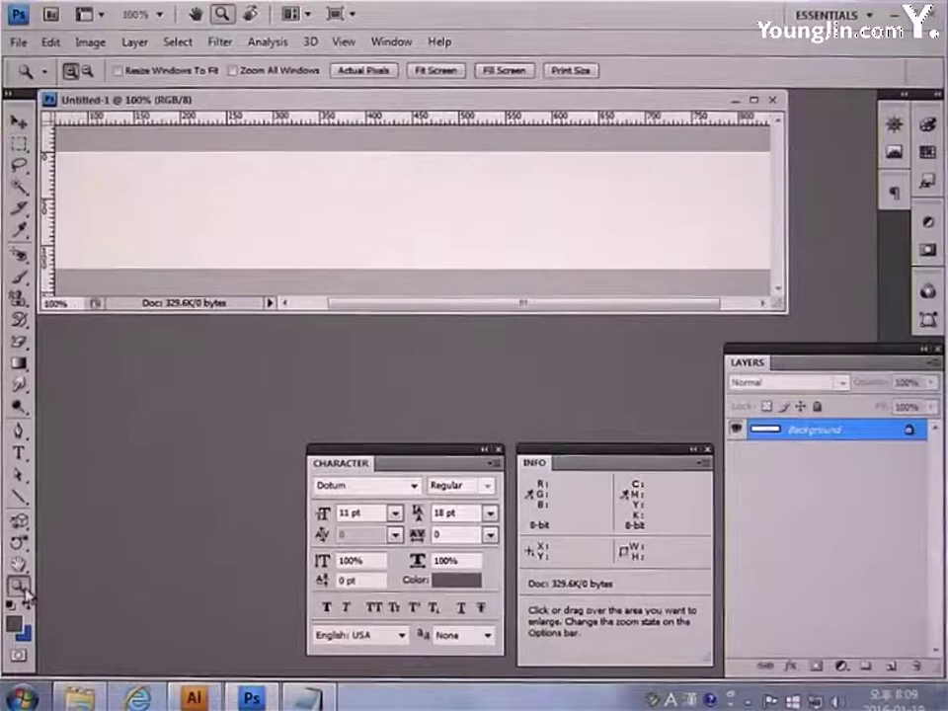
left_click(24, 121)
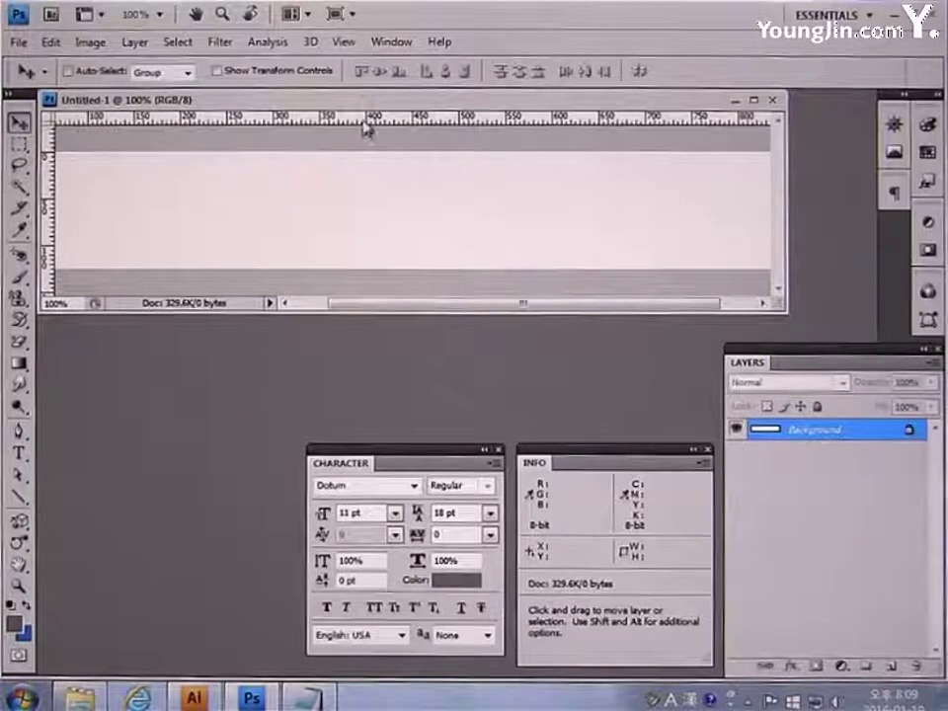
left_click_drag(366, 129, 337, 189)
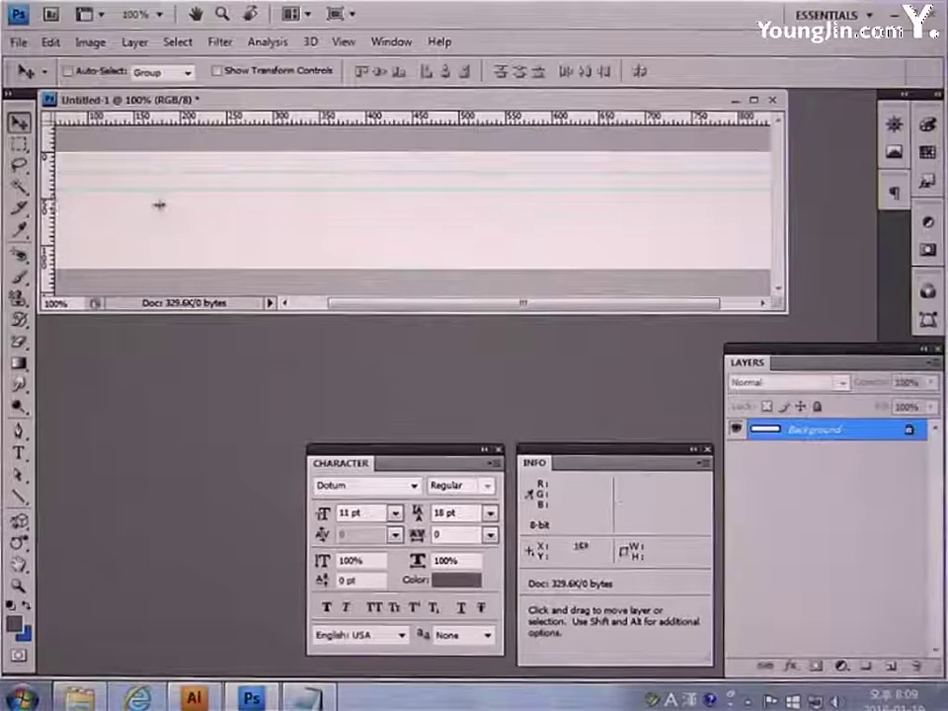
left_click_drag(159, 204, 179, 208)
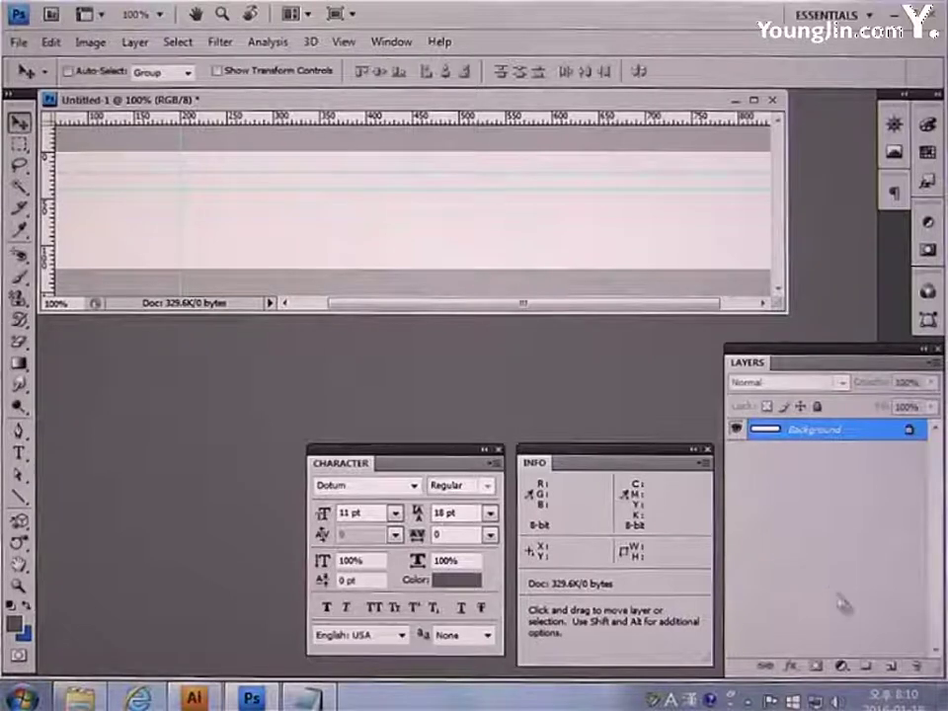
On a new layer, fill a 900 × 8 px strip along the canvas's top edge with #EBEBEB and deselect it
left_click(888, 668)
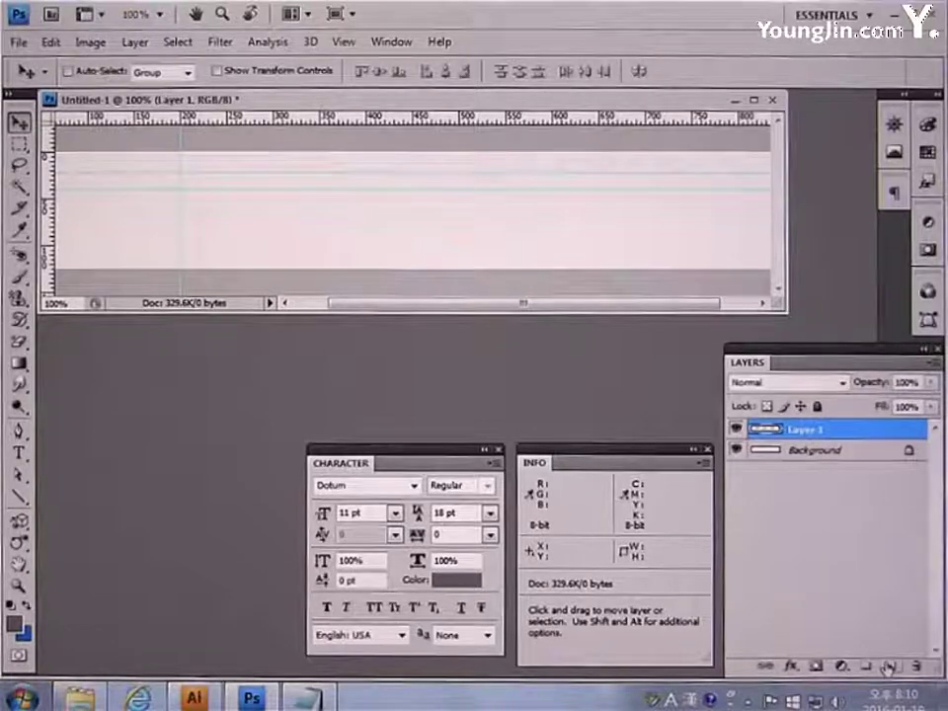
left_click(13, 623)
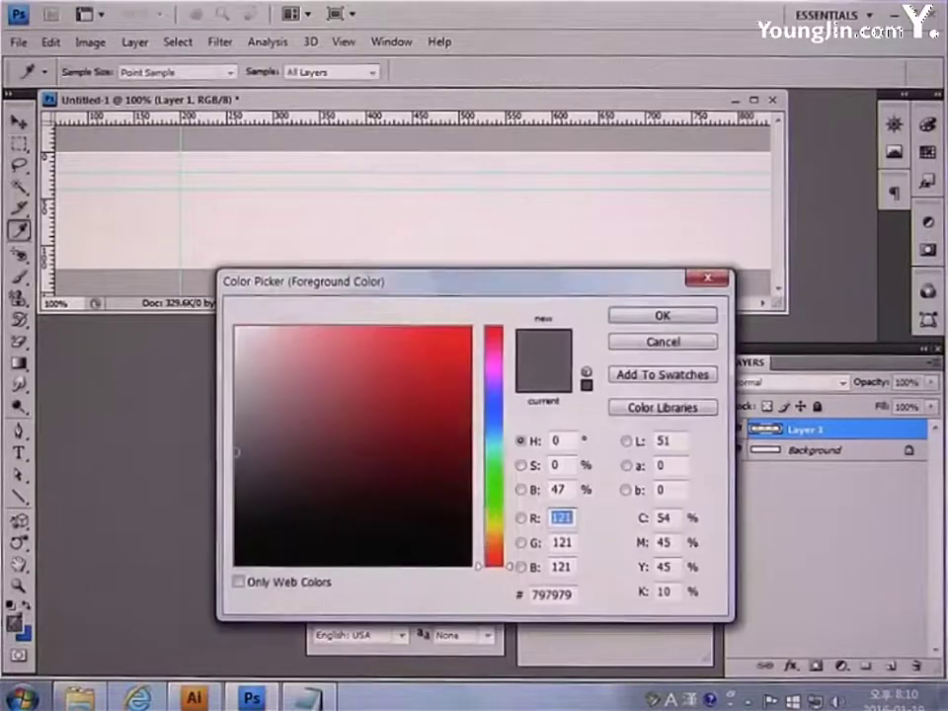
double_click(563, 595)
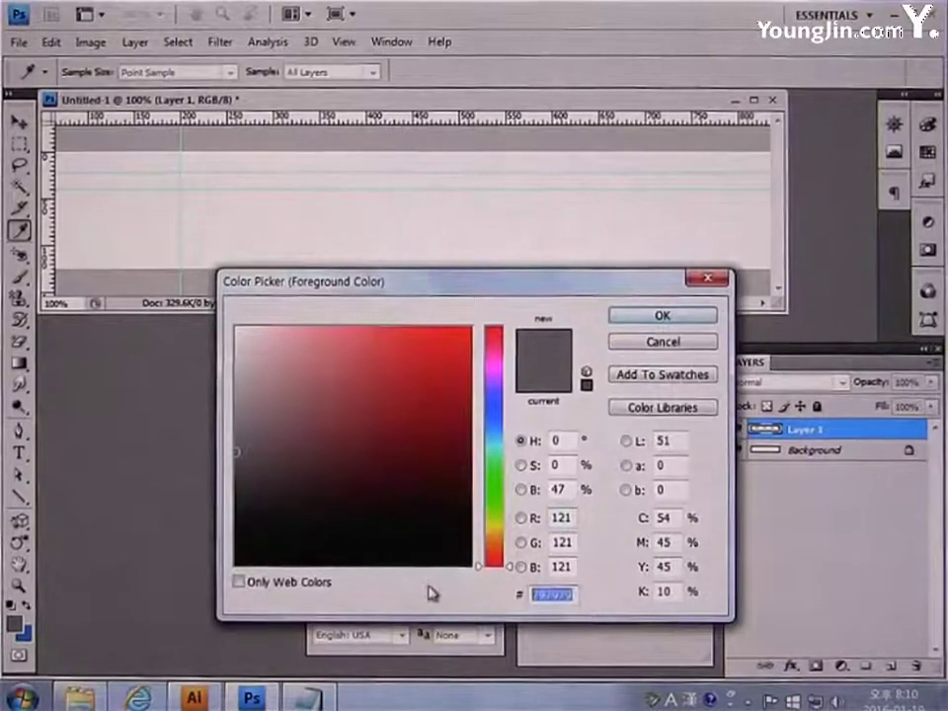
type("EBEBEB")
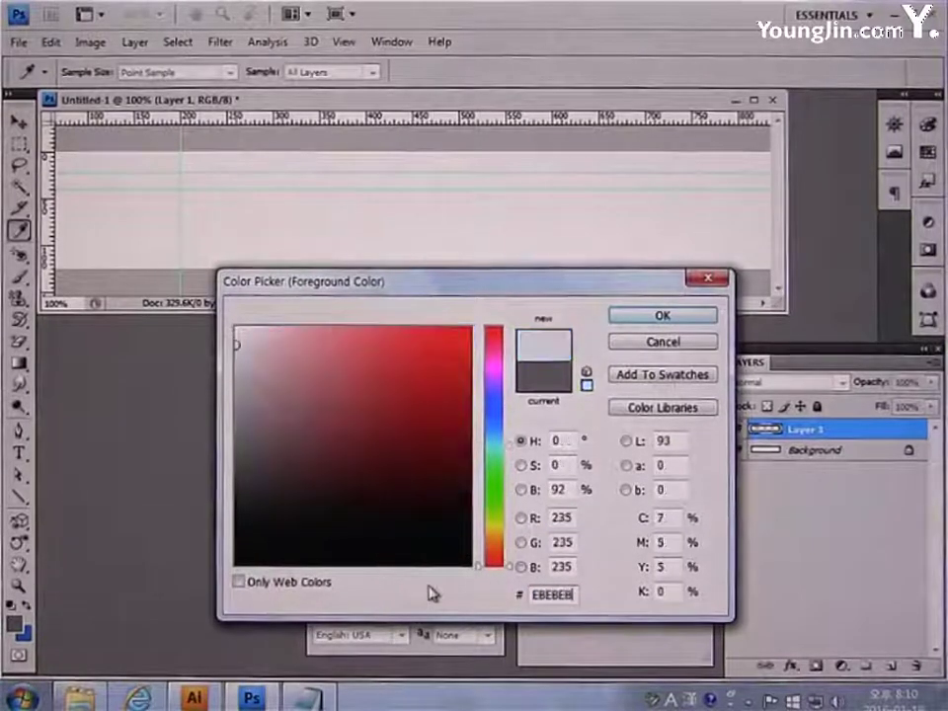
left_click(662, 315)
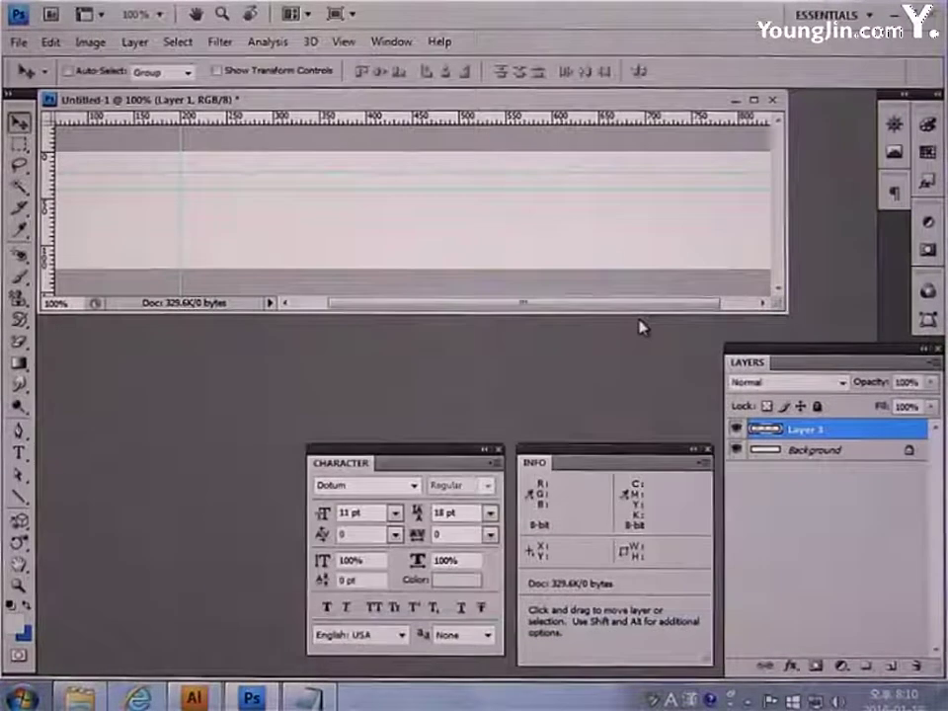
key("ctrl+minus")
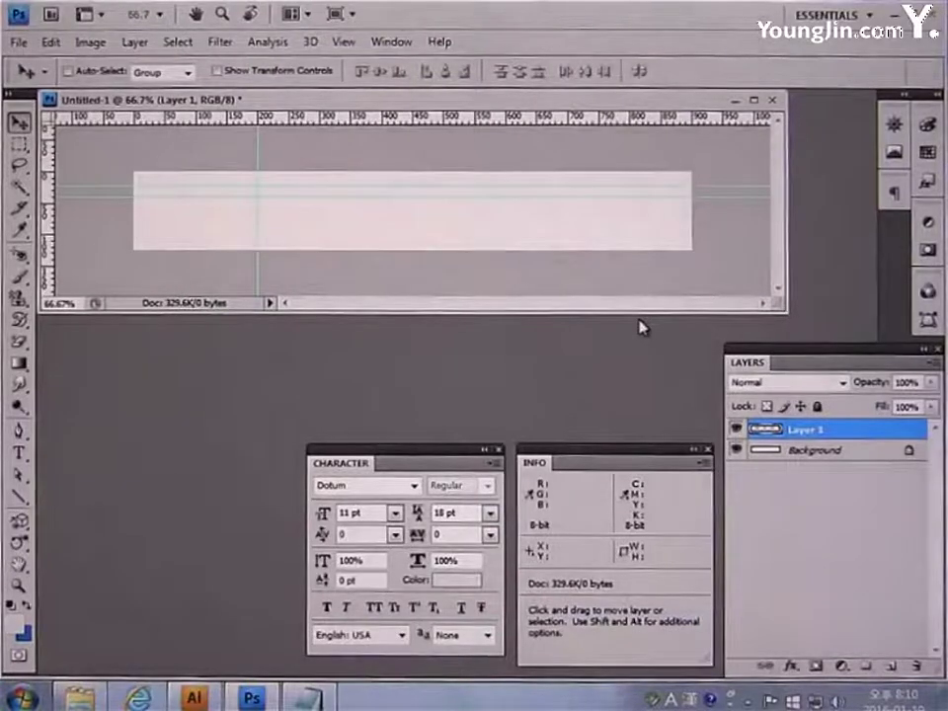
key("m")
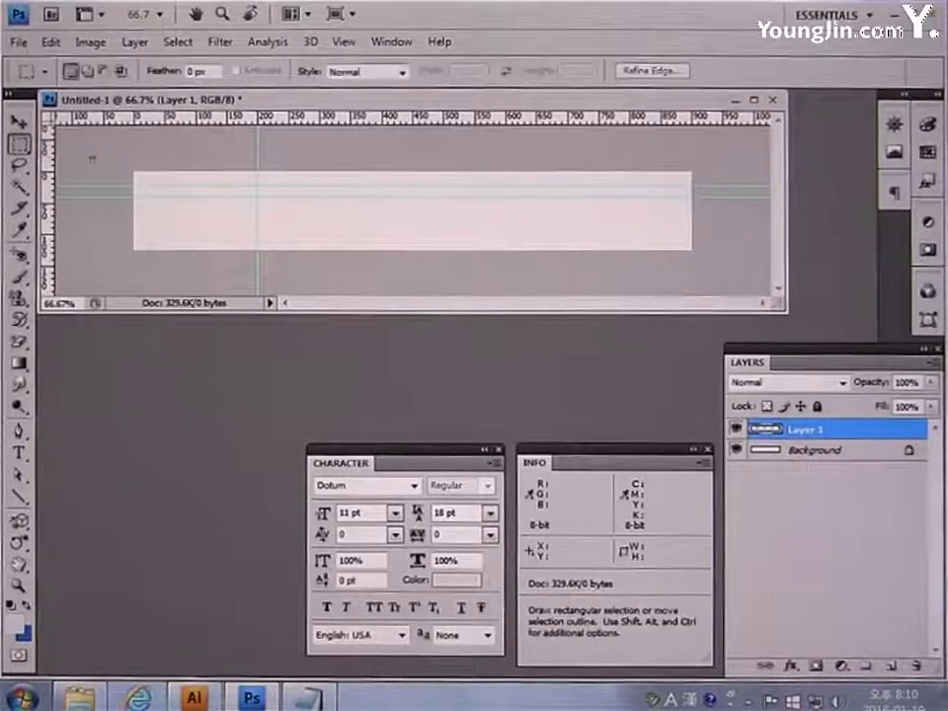
left_click_drag(132, 172, 711, 177)
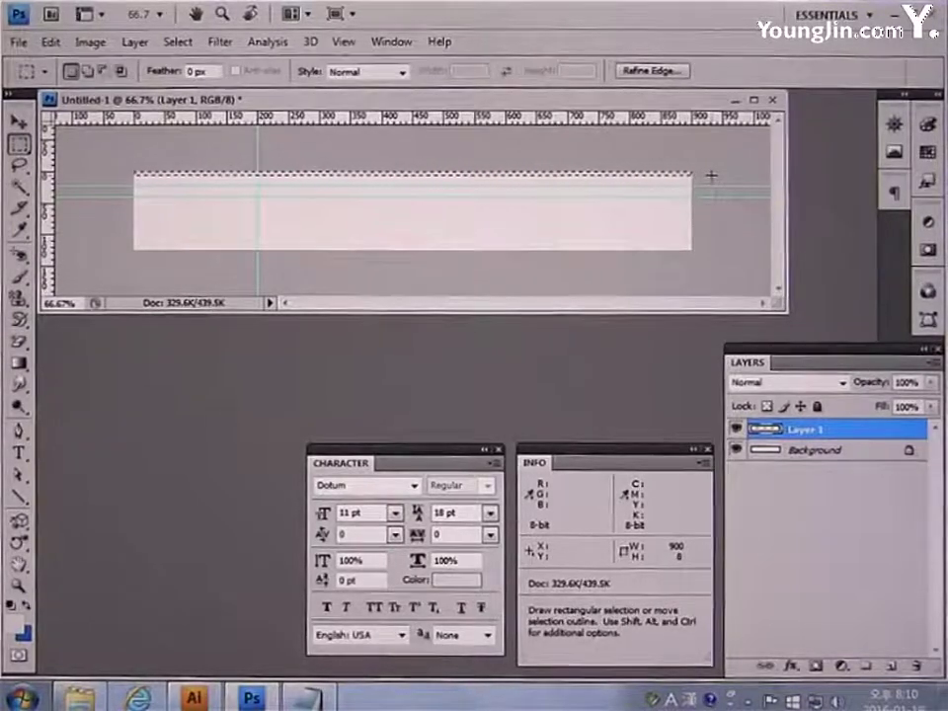
key("ctrl")
key("ctrl+d")
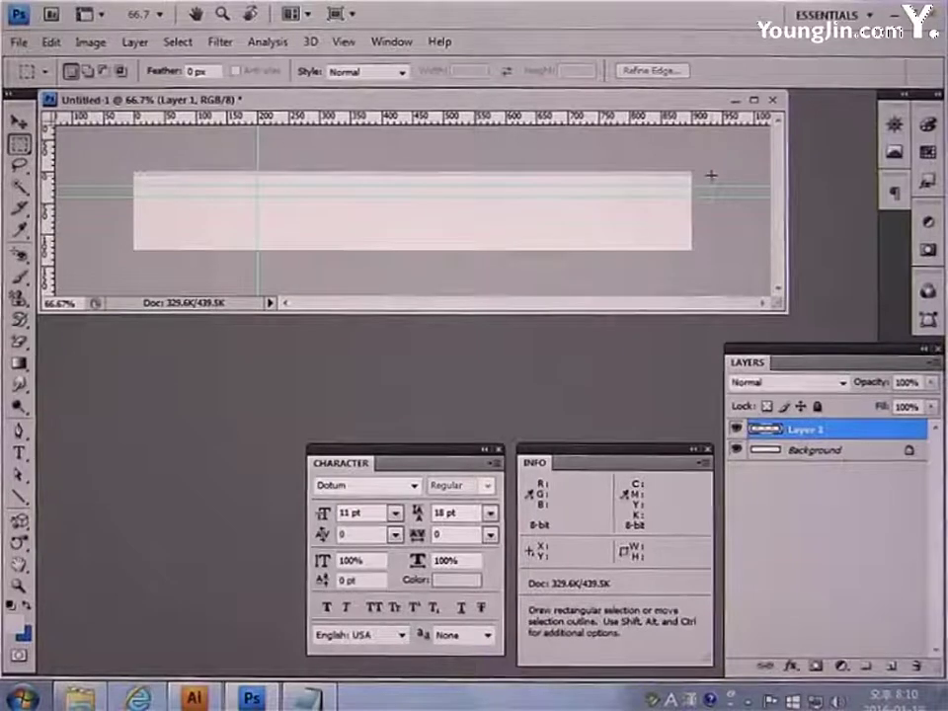
Draw a 1 px horizontal line in #EBEBEB across the full canvas width along the lower horizontal guide
left_click(17, 499)
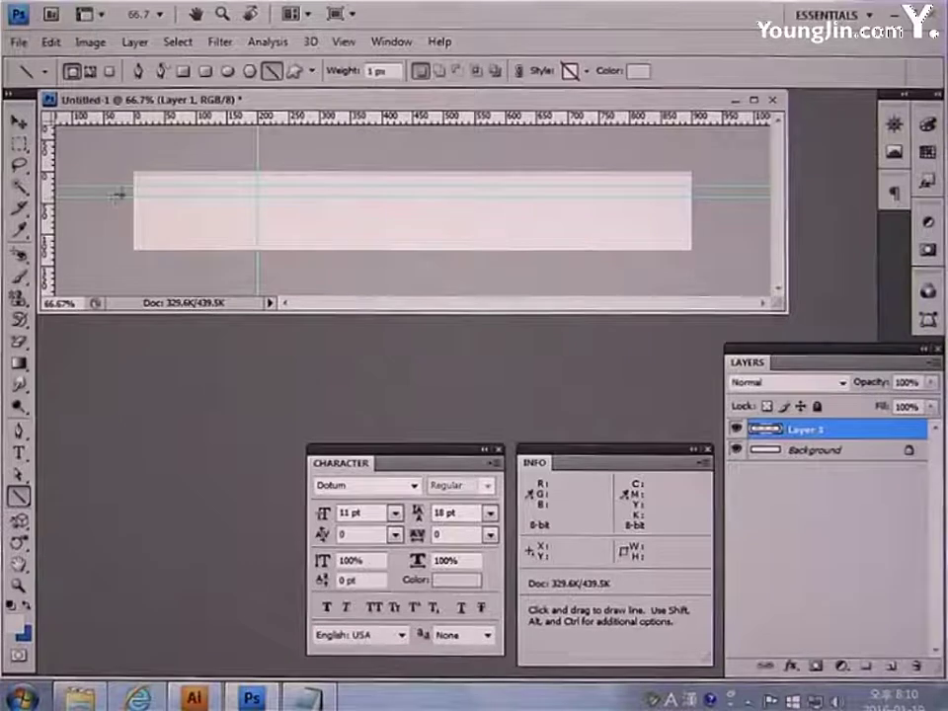
left_click_drag(126, 196, 702, 201)
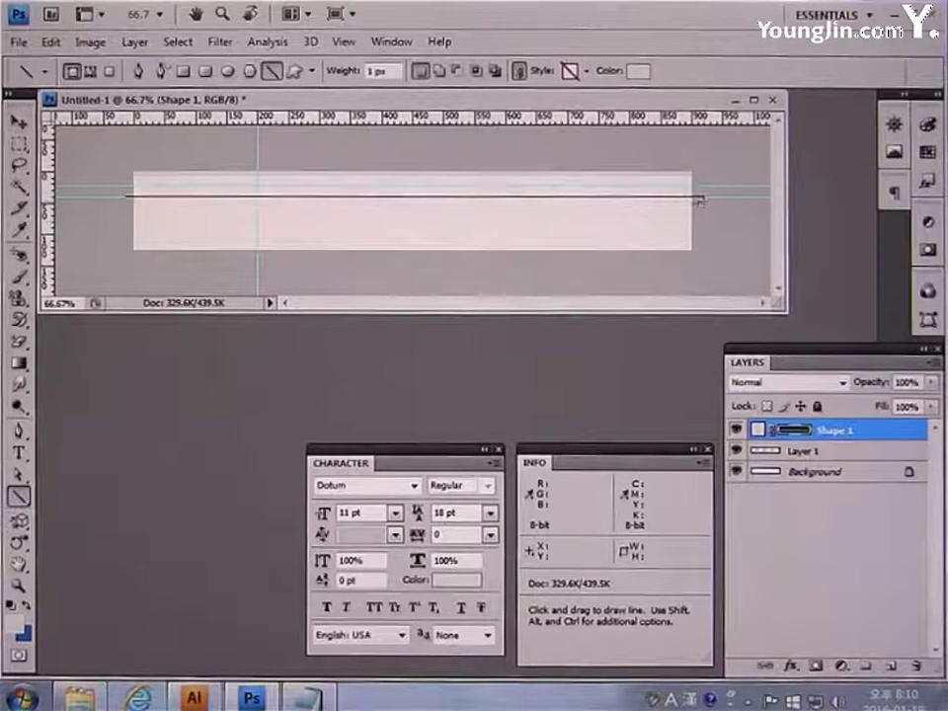
Place the logo file from the AL folder at the canvas's left edge, scaled to 57.5% within the lower area
left_click(17, 41)
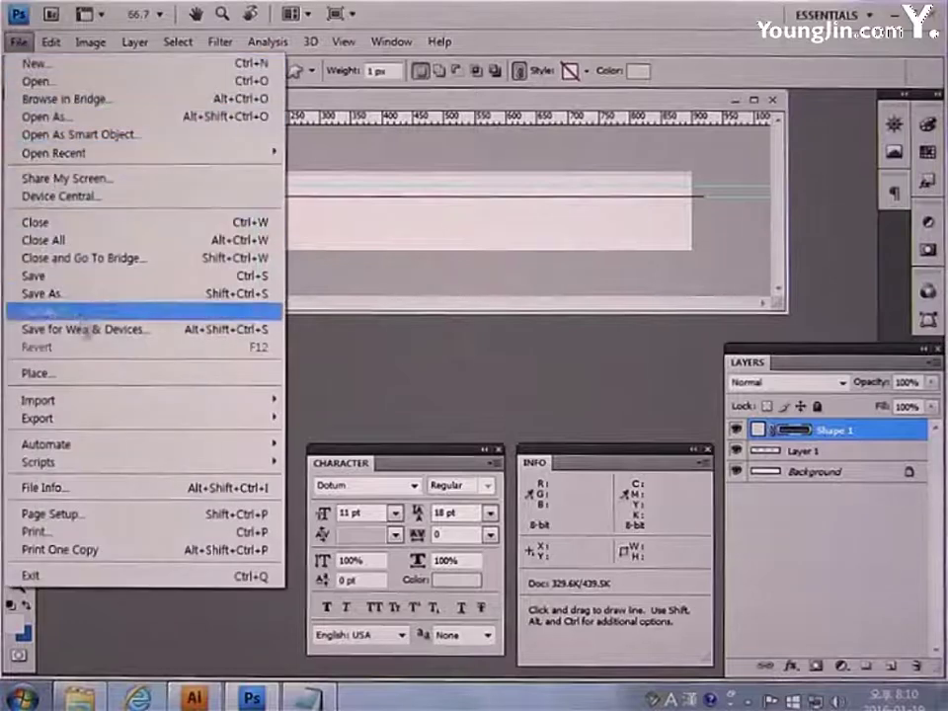
left_click(76, 374)
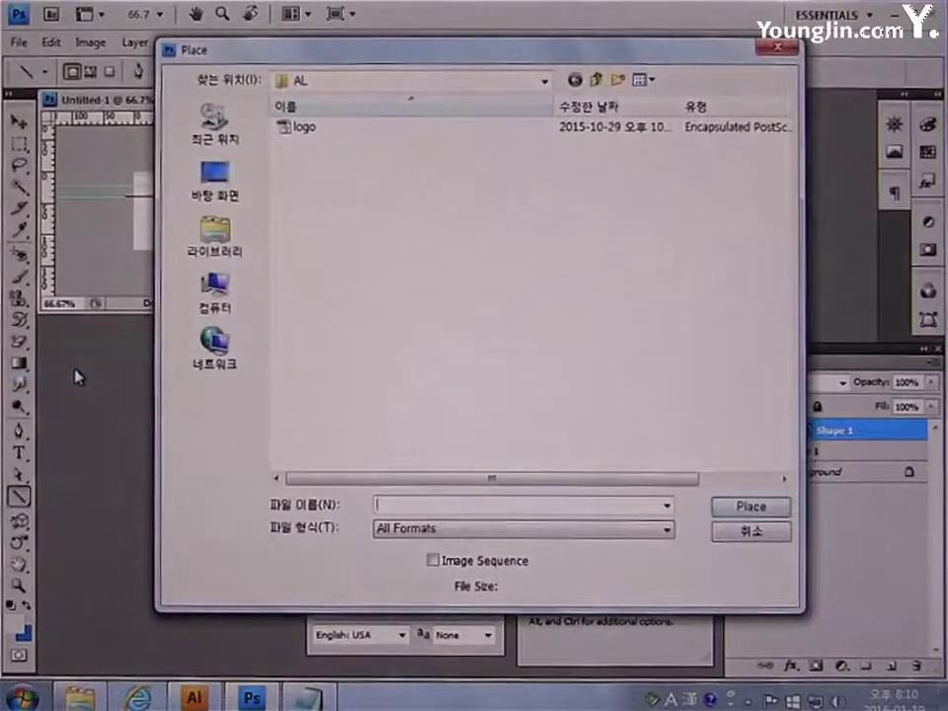
double_click(299, 126)
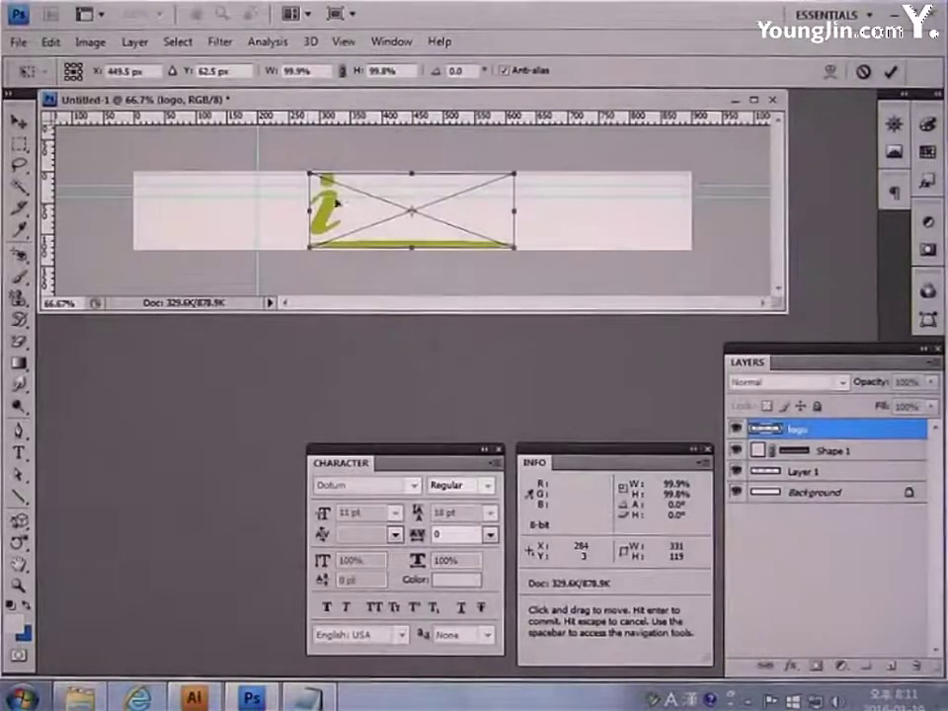
left_click_drag(336, 203, 160, 203)
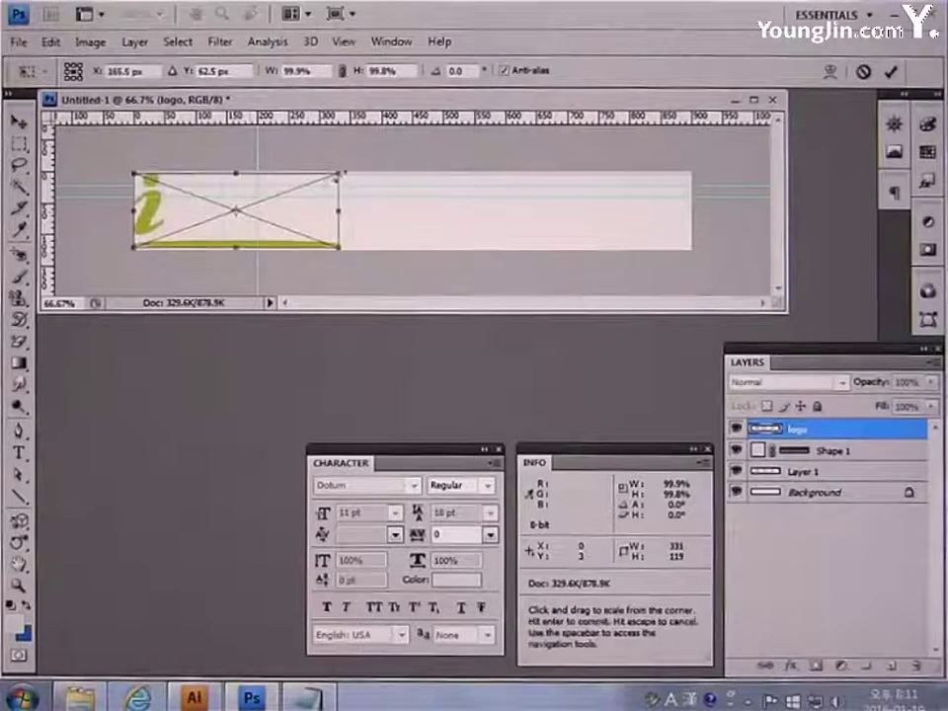
left_click_drag(339, 173, 251, 203)
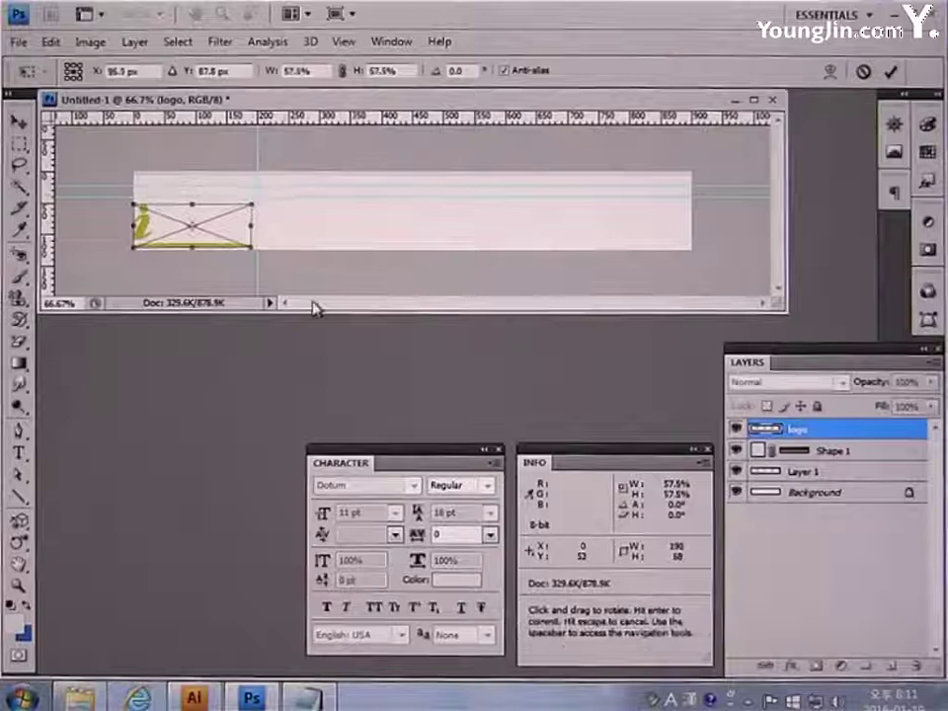
key("Return")
Rasterize the logo layer and lock its transparent pixels
key("u")
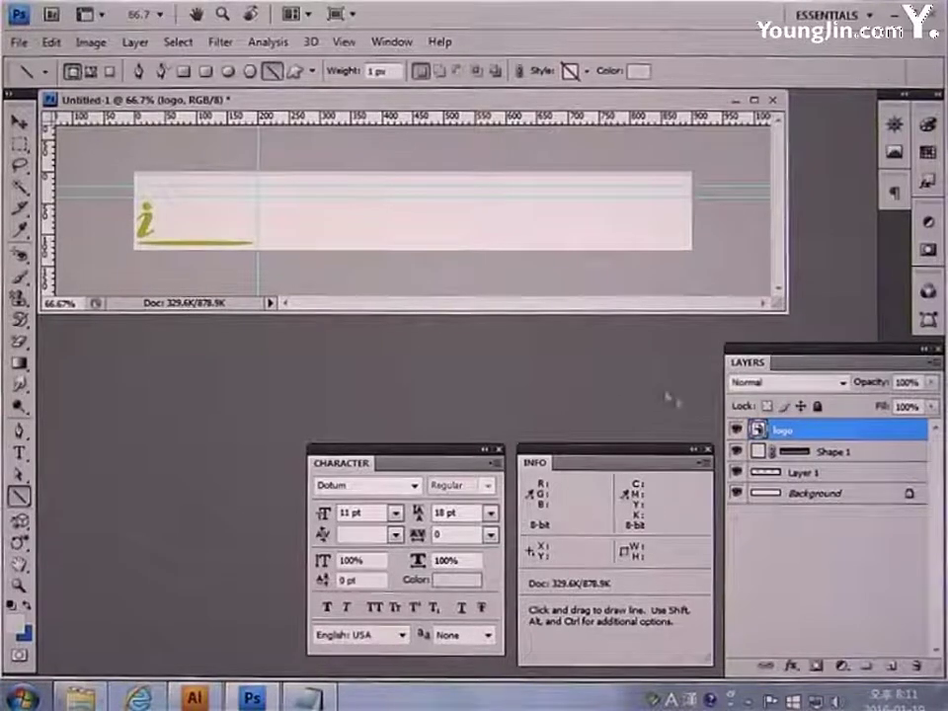
right_click(826, 437)
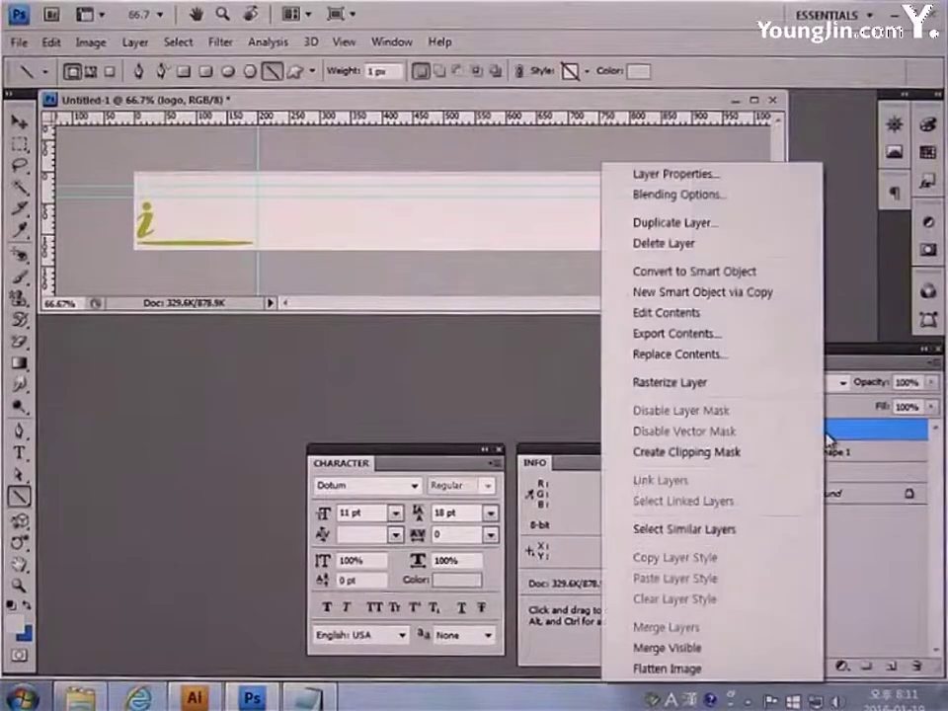
left_click(698, 385)
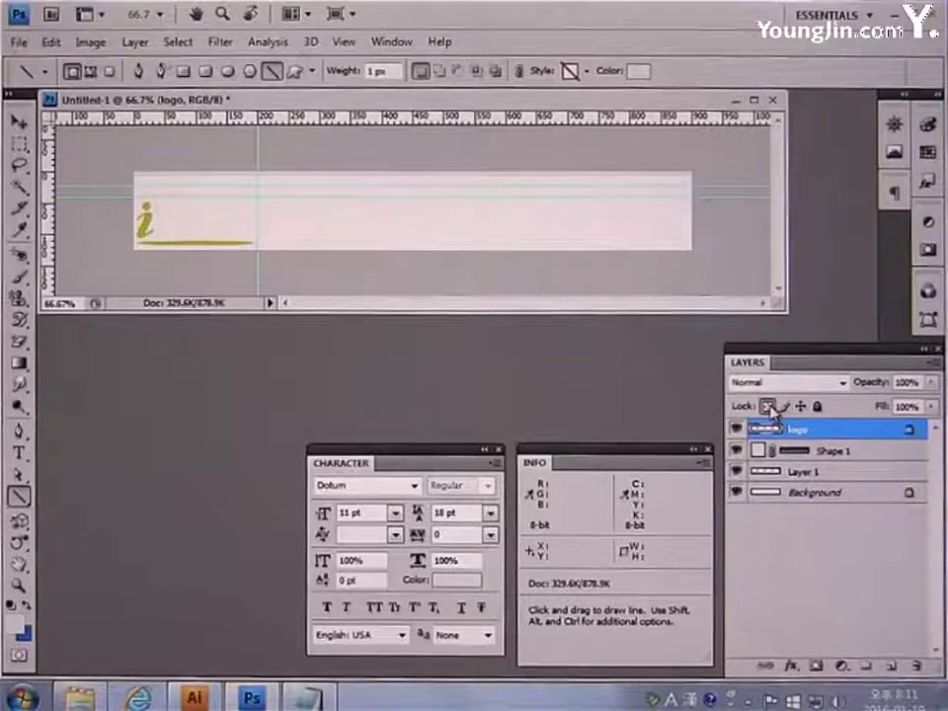
Set the foreground colour to #A8A8A8 and recolour the logo with it
left_click(14, 622)
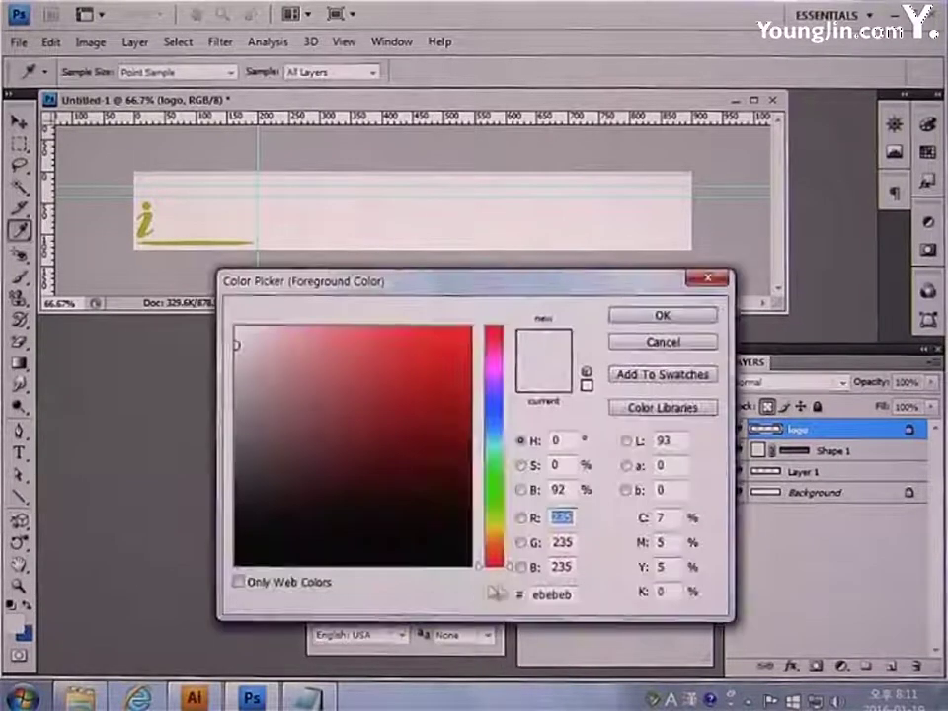
type("ABAB")
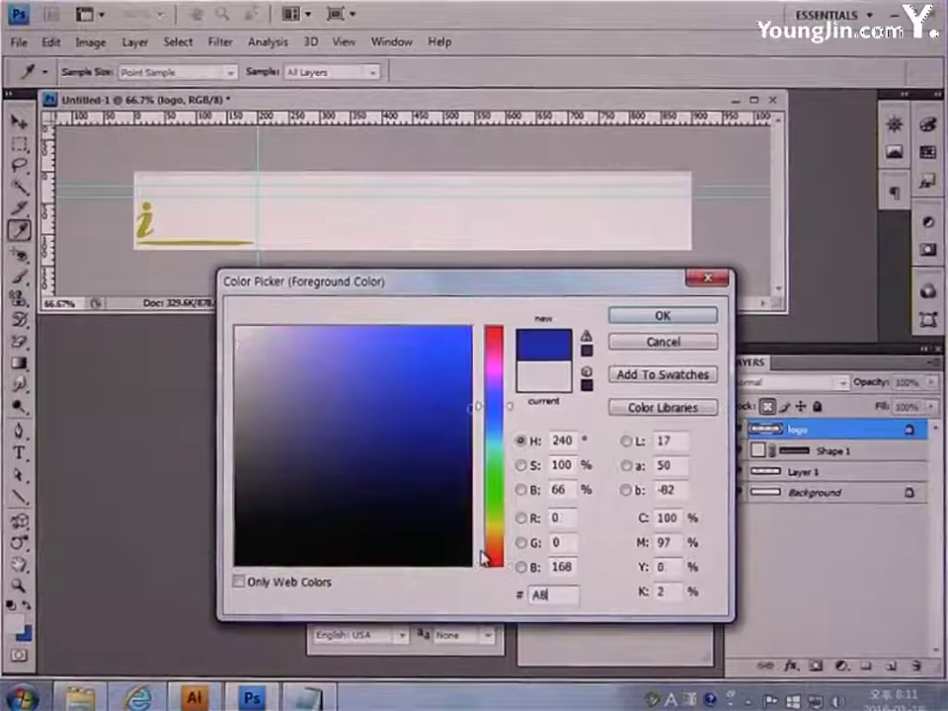
type("A8A8")
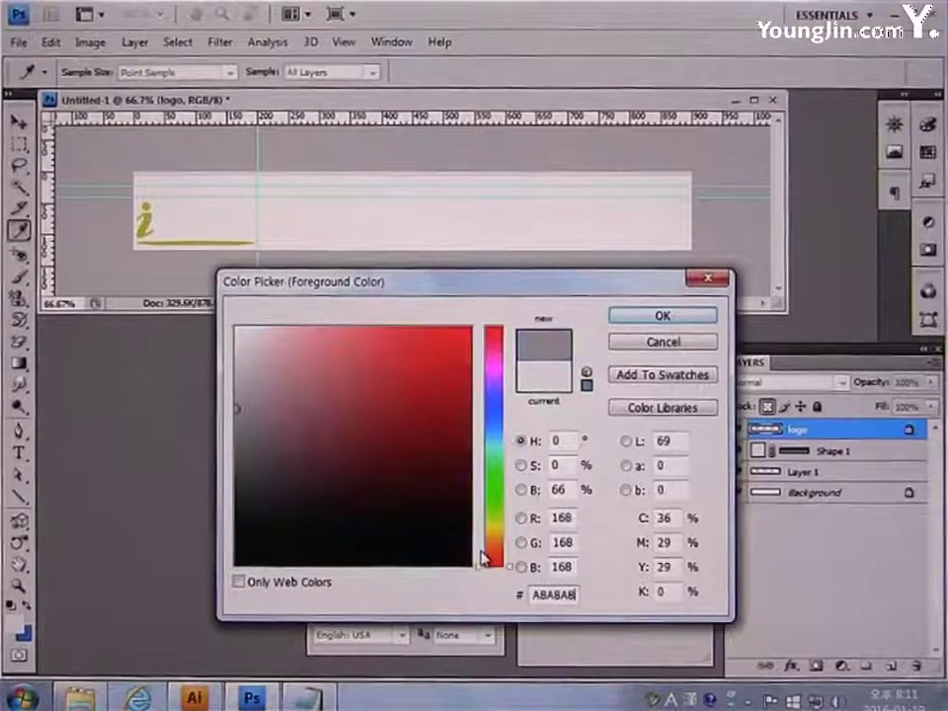
left_click(647, 317)
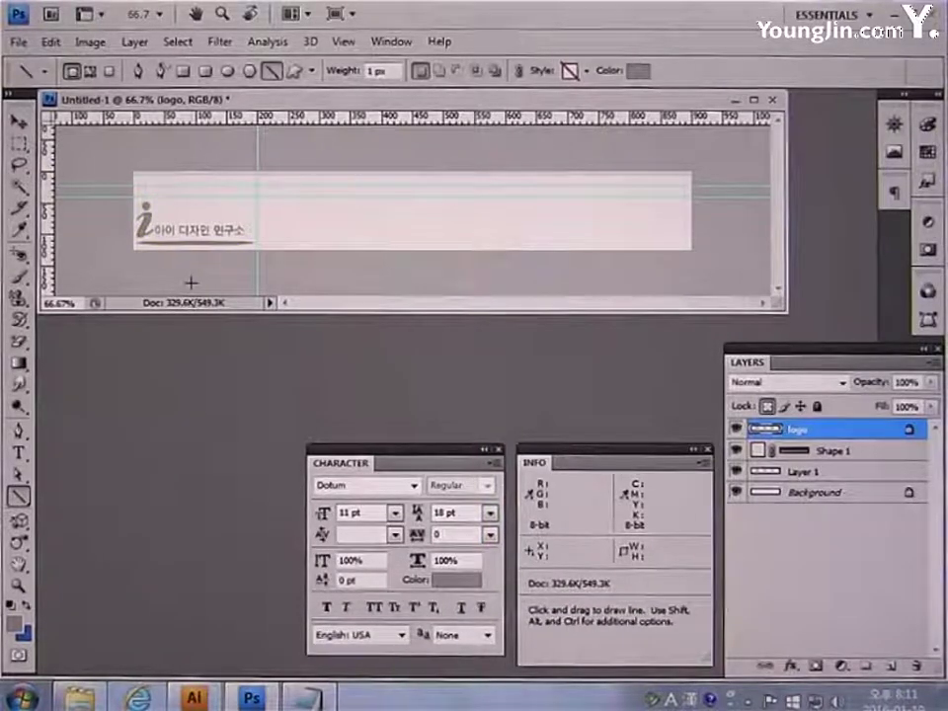
Set up the Type tool with the Dotum font at 11 pt and text colour #797979
left_click(18, 453)
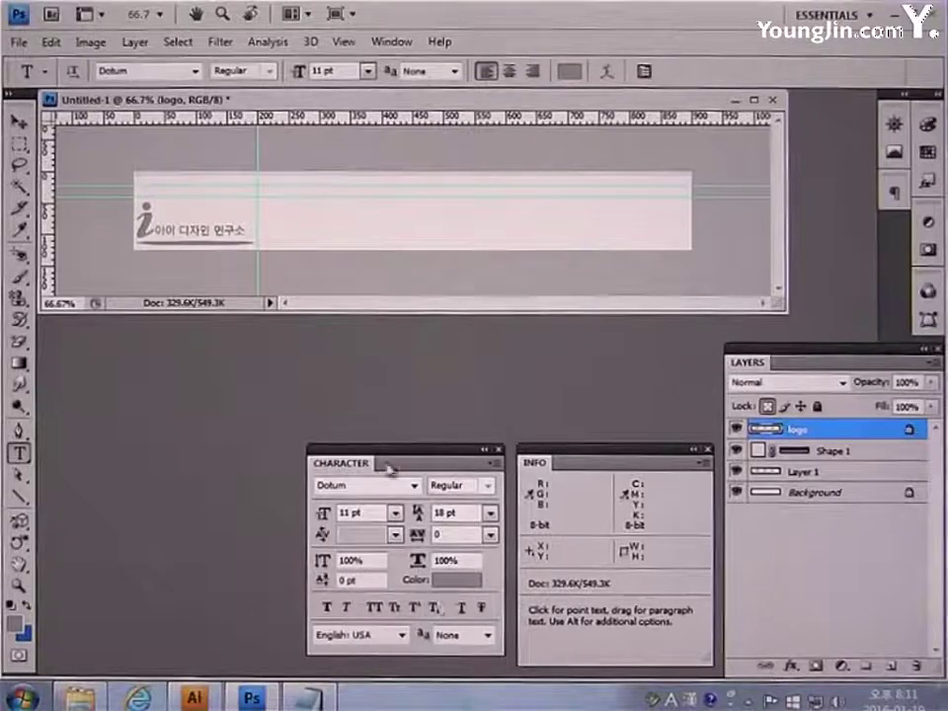
left_click(415, 485)
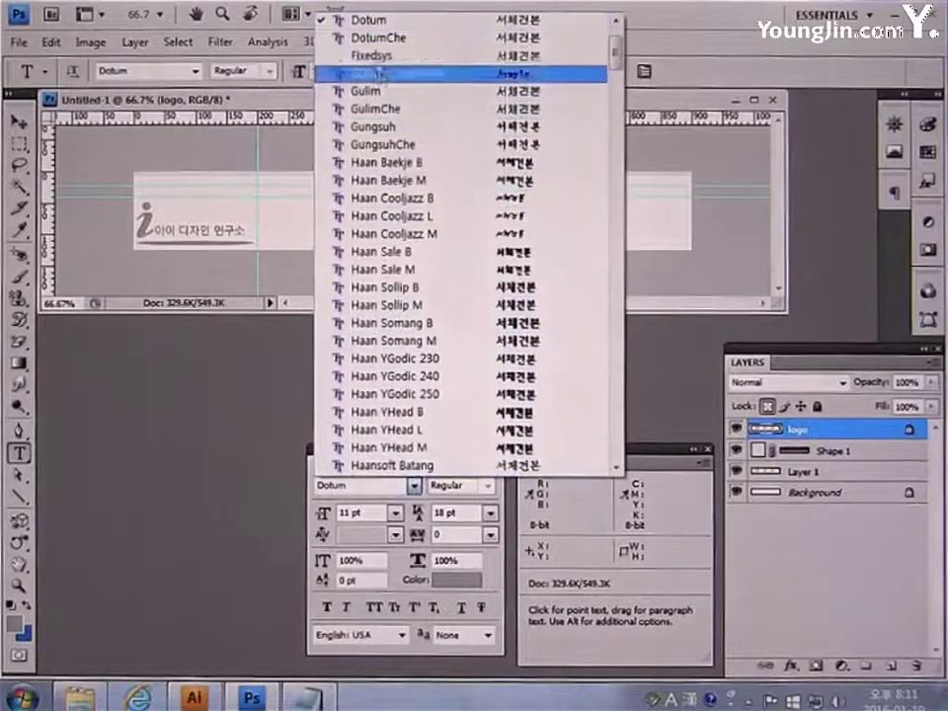
left_click(376, 22)
left_click(364, 510)
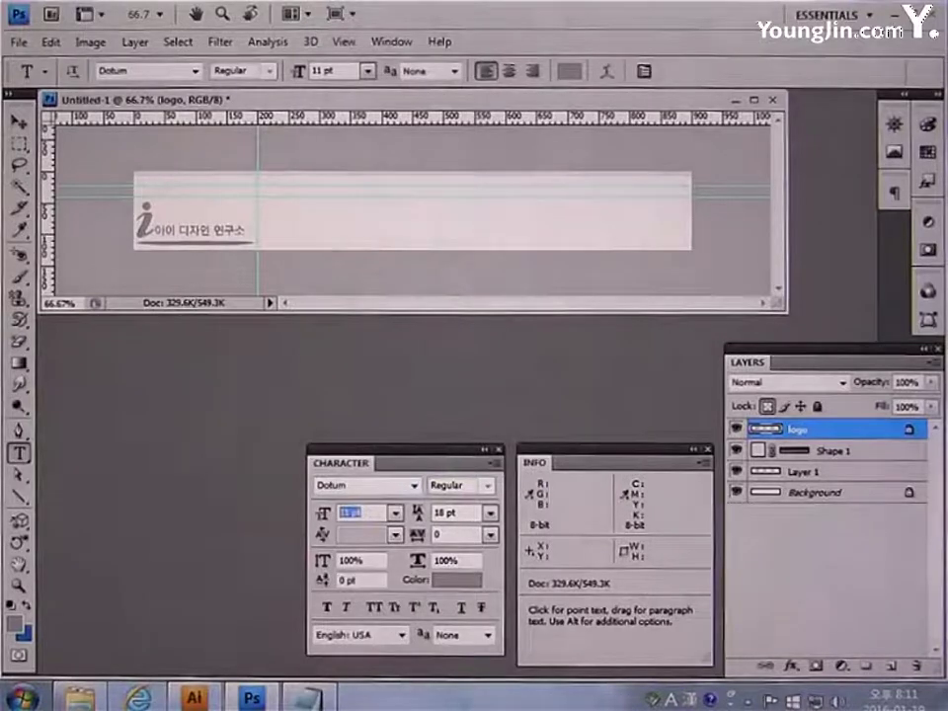
left_click(456, 580)
double_click(572, 594)
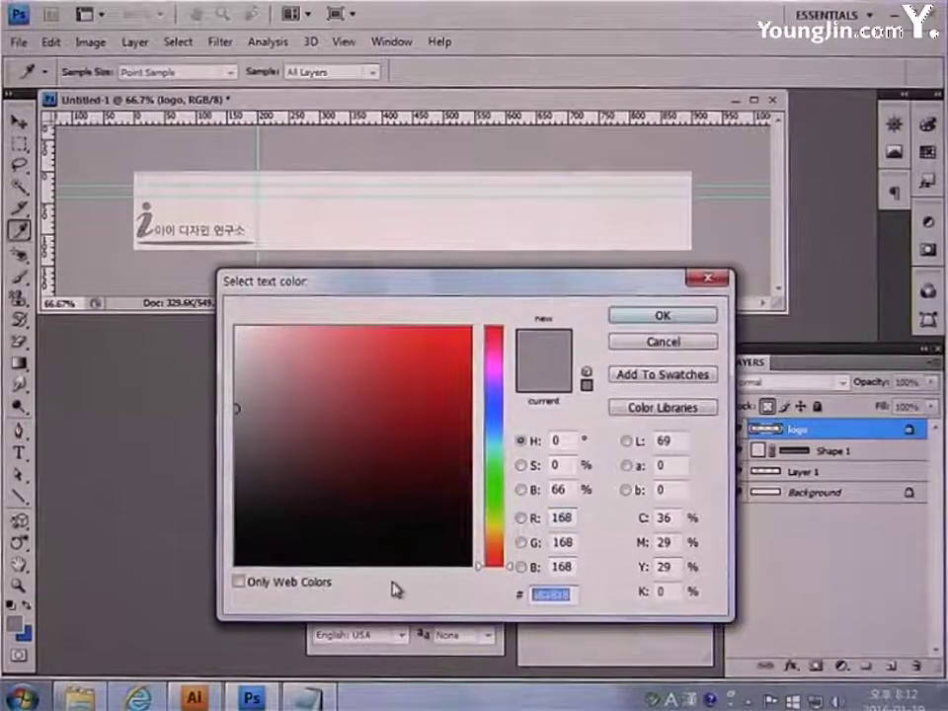
type("797979")
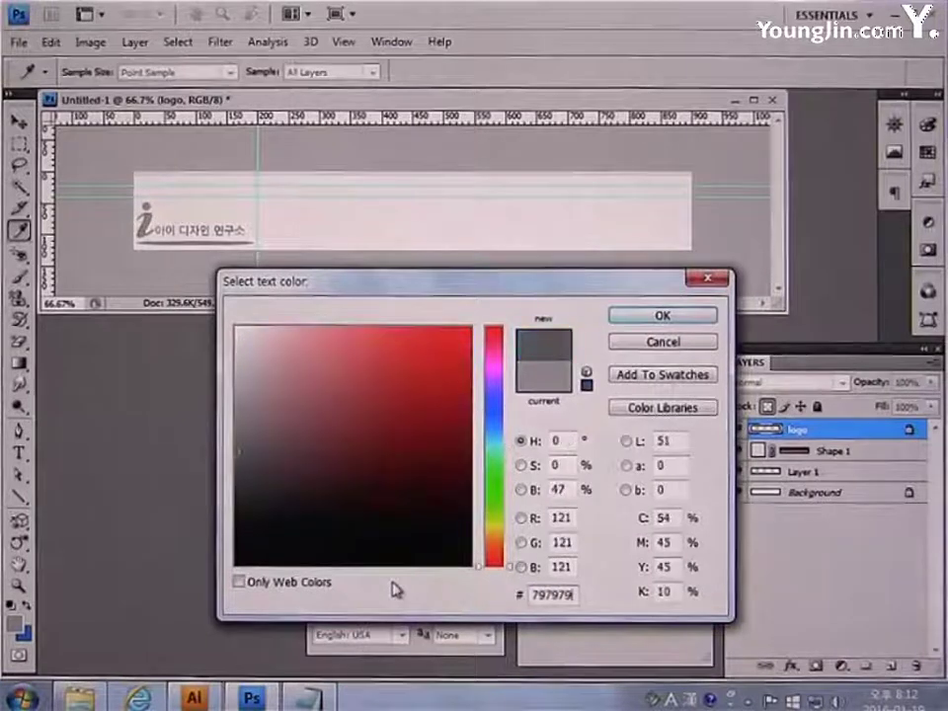
left_click(647, 316)
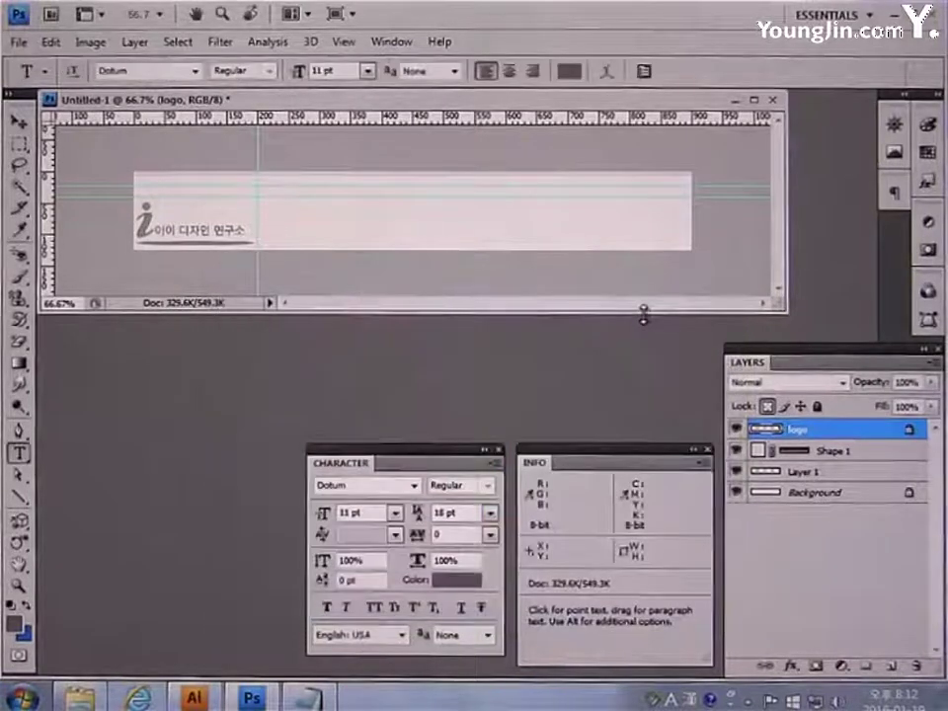
Copy the three lines of company and copyright text from Notepad into a new Photoshop text layer beside the logo, at the vertical guide
left_click(312, 697)
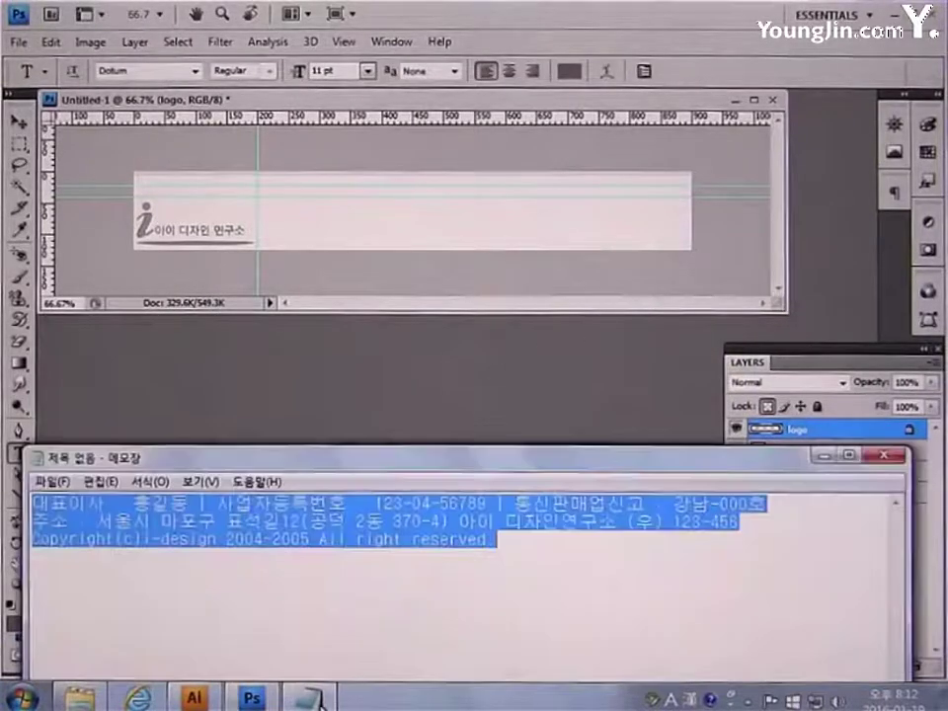
left_click(523, 584)
key("ctrl+a")
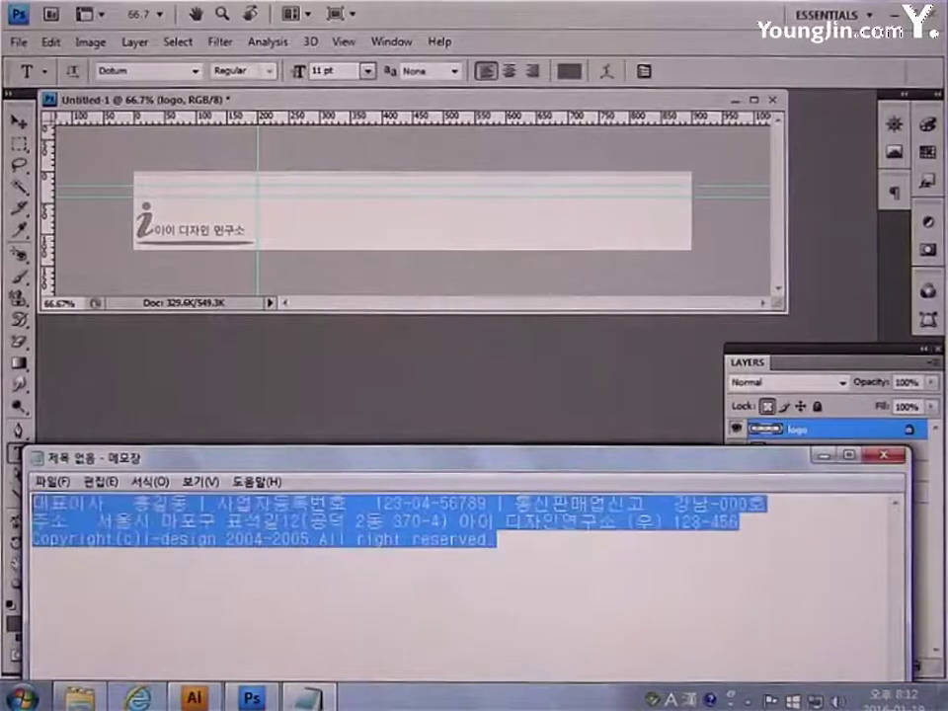
left_click(280, 106)
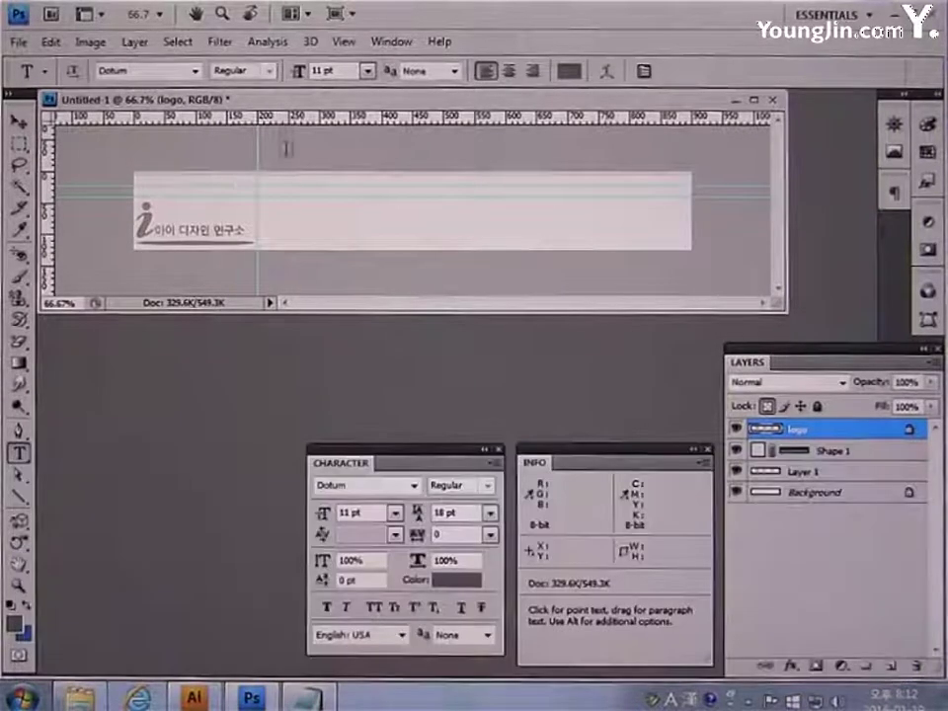
left_click(260, 214)
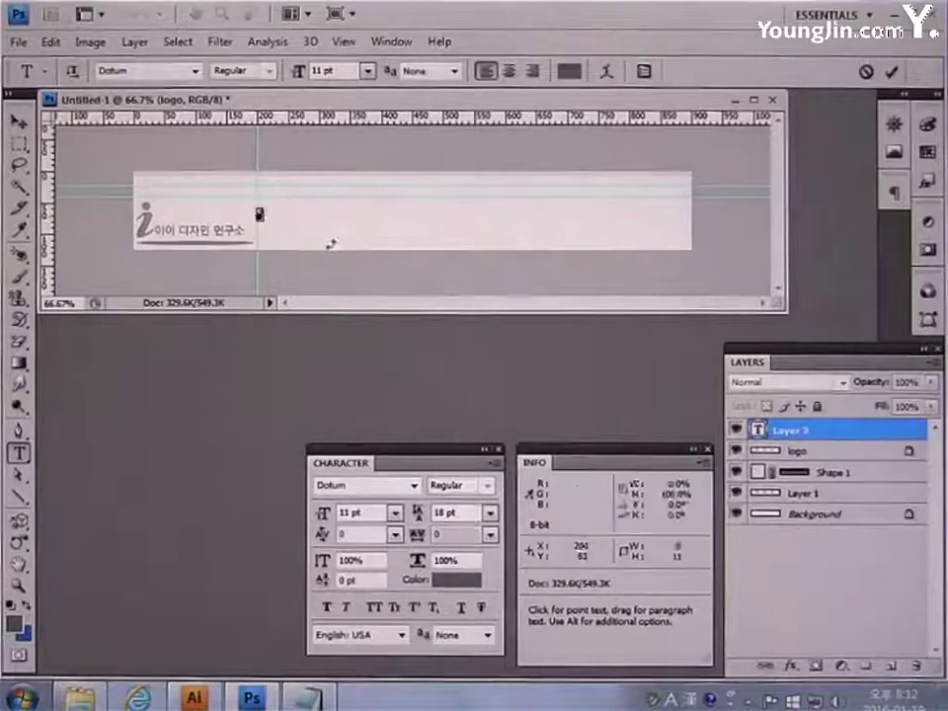
key("ctrl+v")
left_click(19, 121)
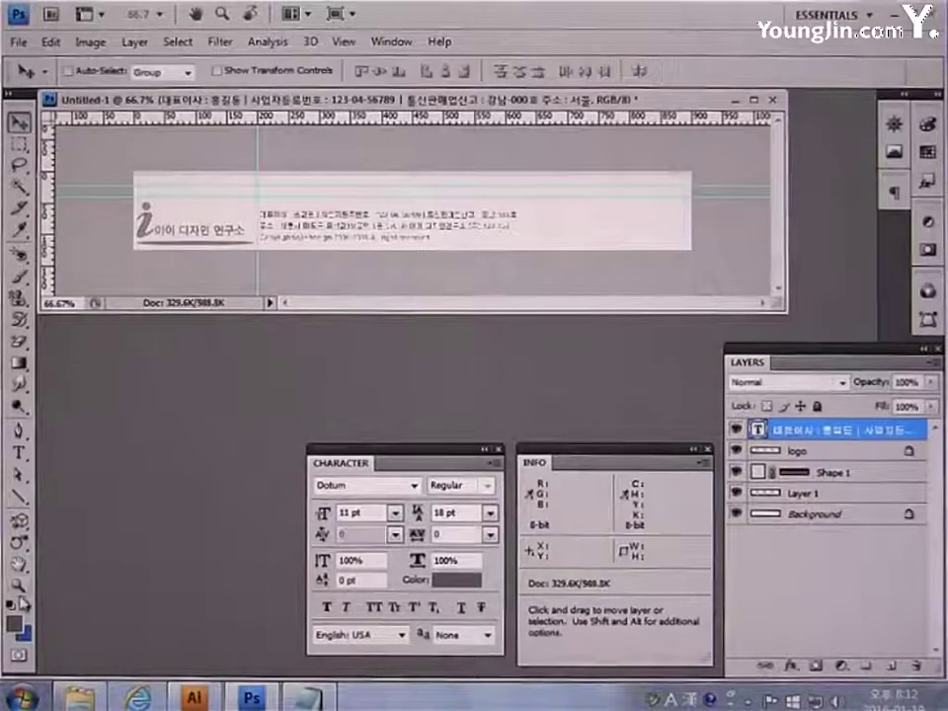
left_click(81, 207)
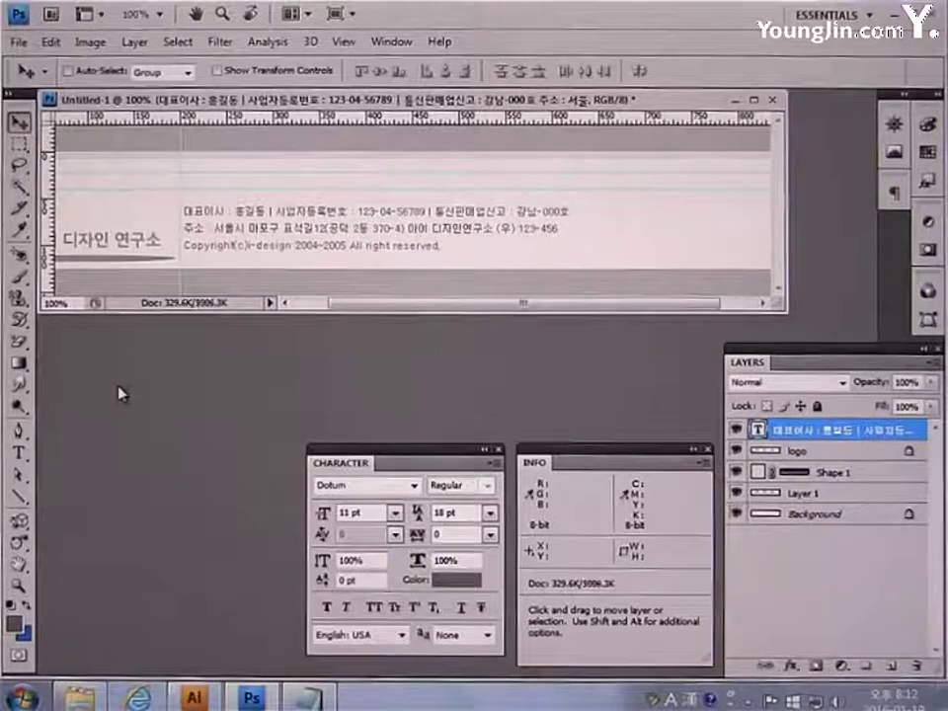
Add a new layer on top and stamp all visible layers into it
left_click(889, 669)
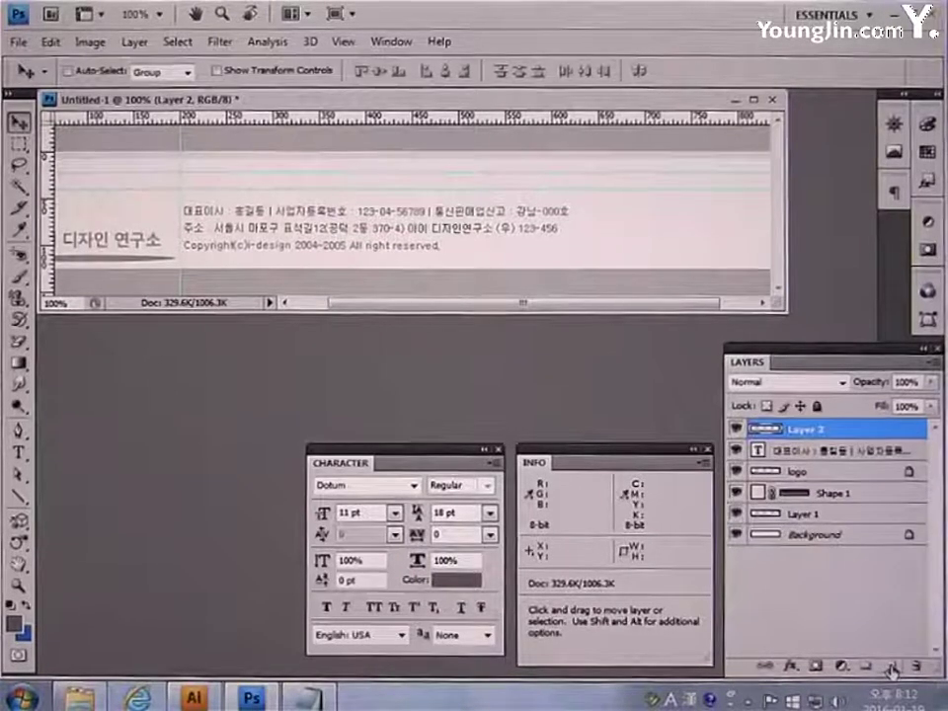
key("ctrl+alt+shift+e")
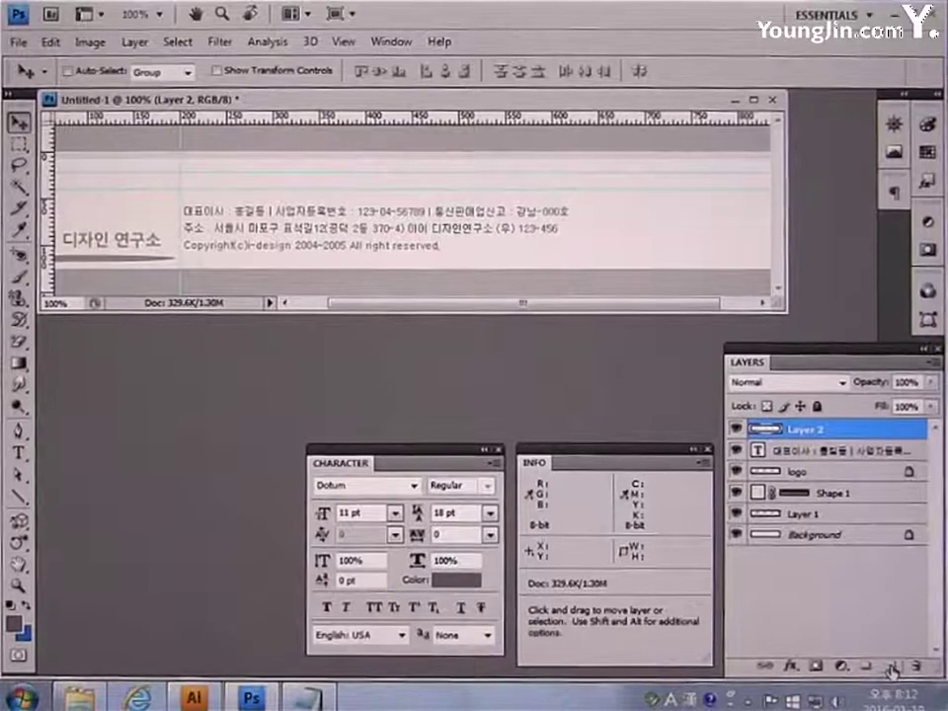
key("ctrl+minus")
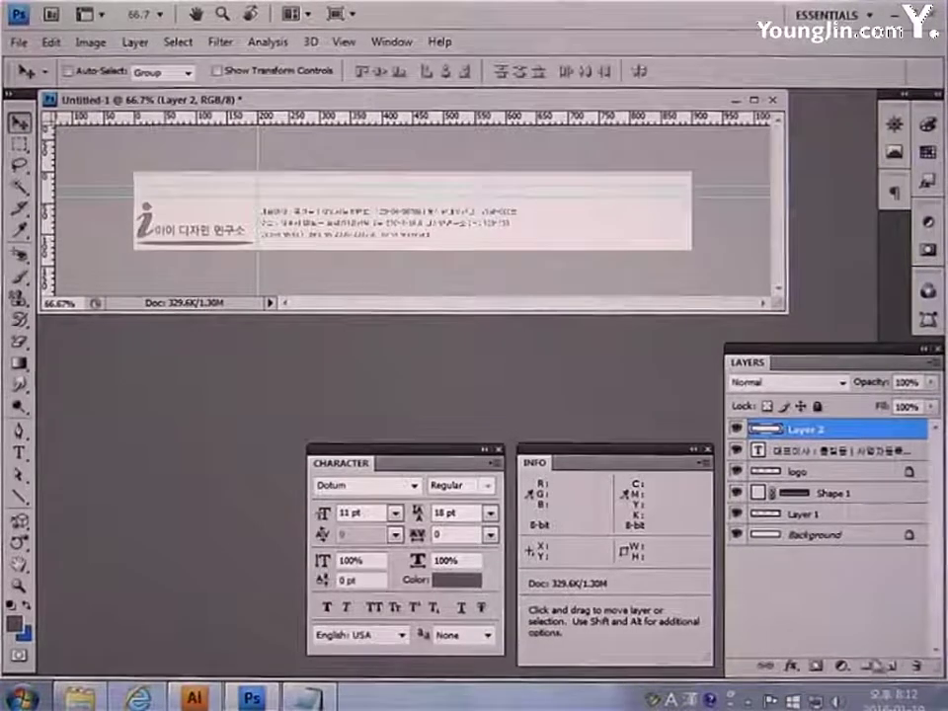
Copy the 900 × 22 px strip above the upper horizontal guide and paste it into a new document of that size
left_click(20, 145)
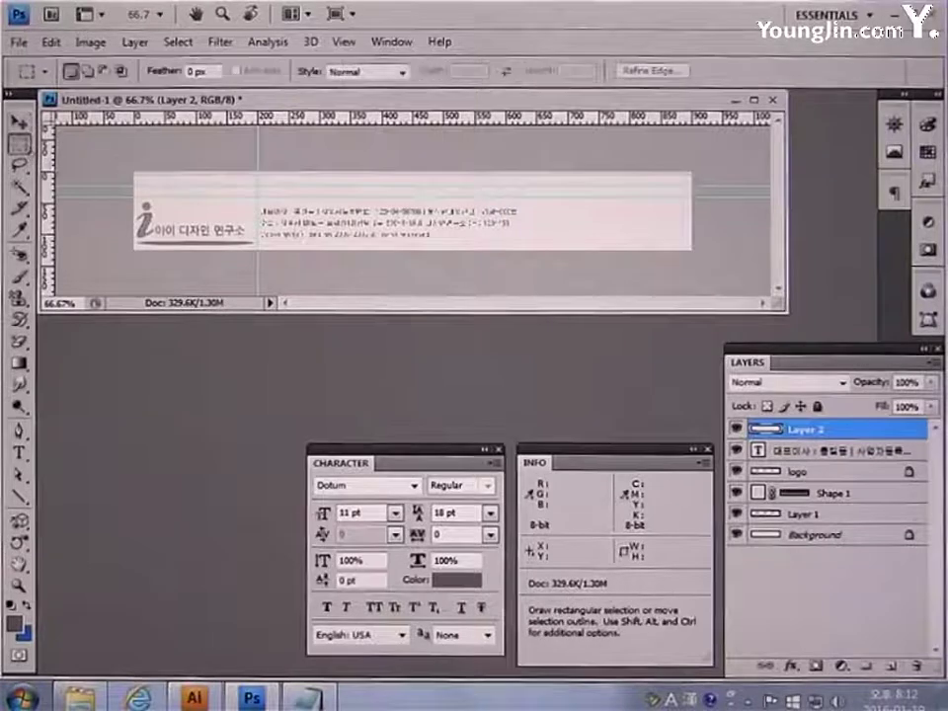
left_click_drag(134, 172, 694, 186)
key("ctrl+c")
key("ctrl+n")
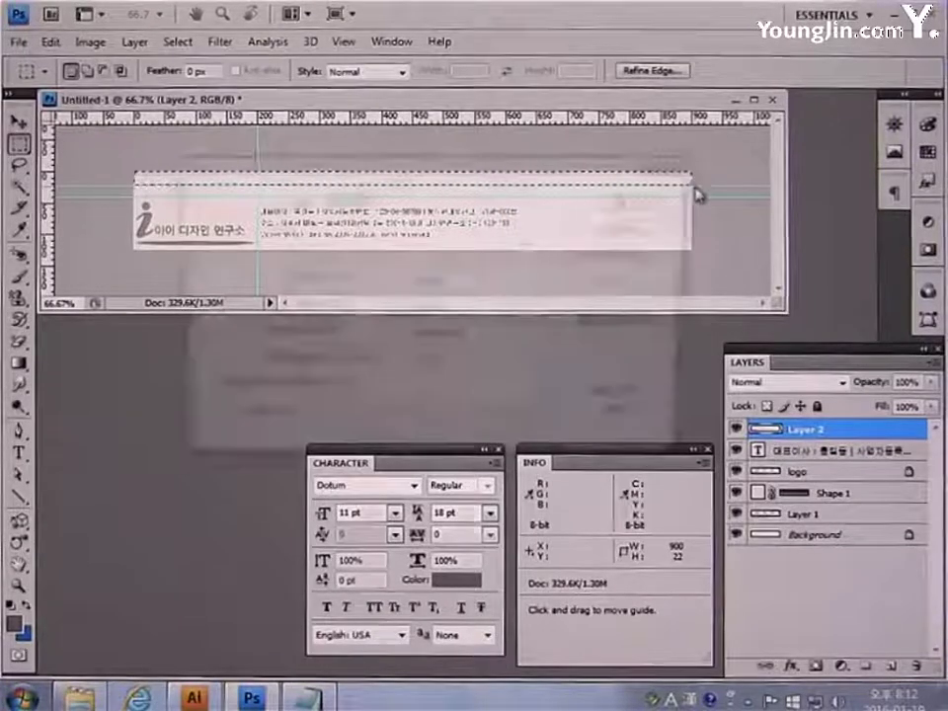
key("Return")
key("ctrl+v")
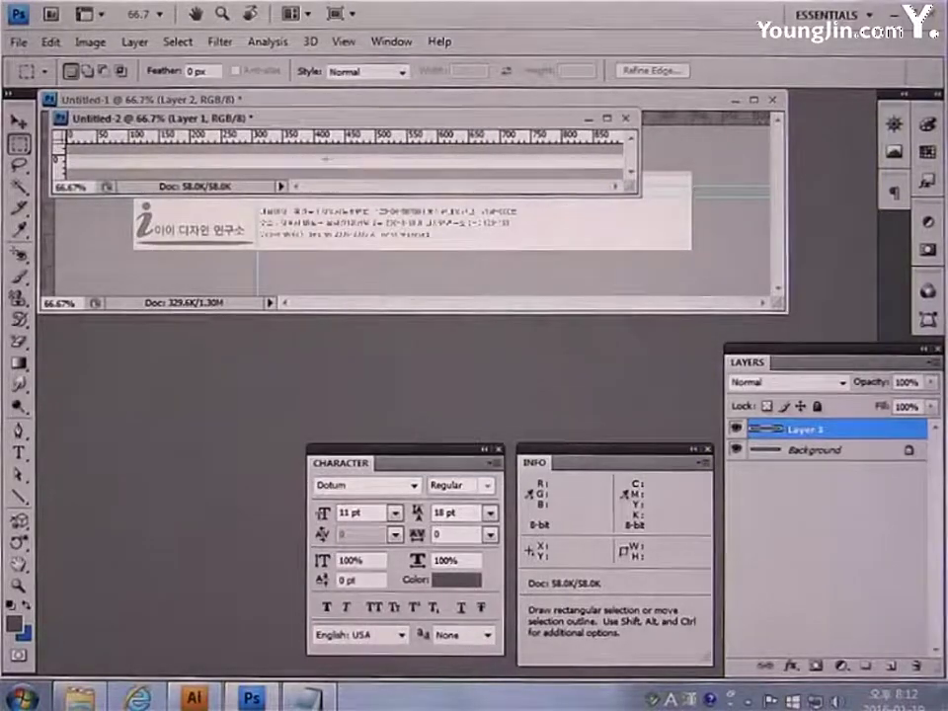
Export the strip for the web as a high-quality JPEG named bottom_top, and close its document without saving
left_click(19, 42)
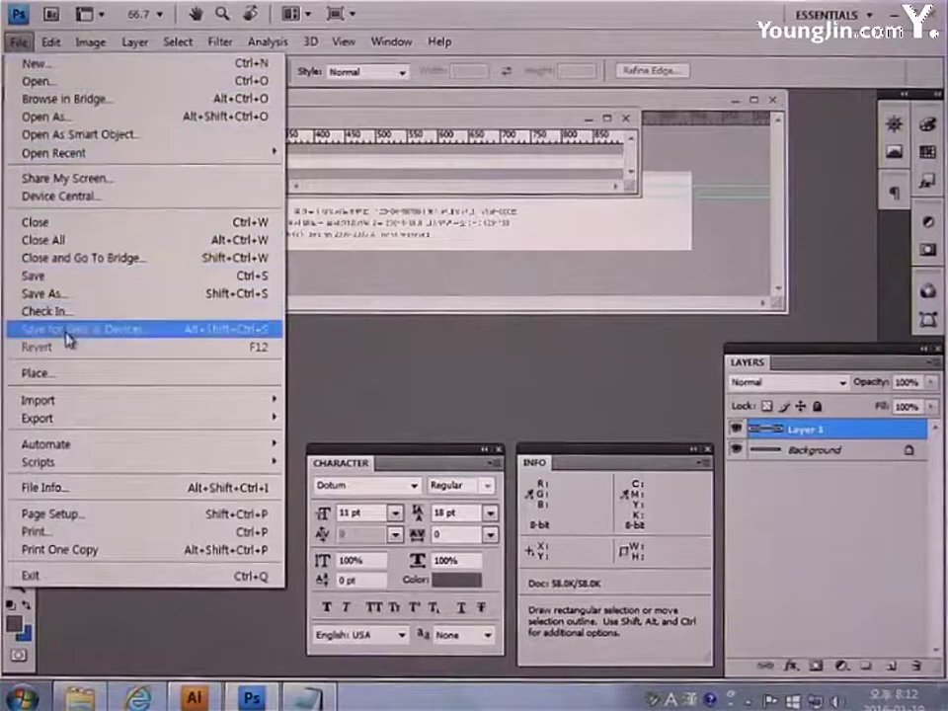
left_click(69, 329)
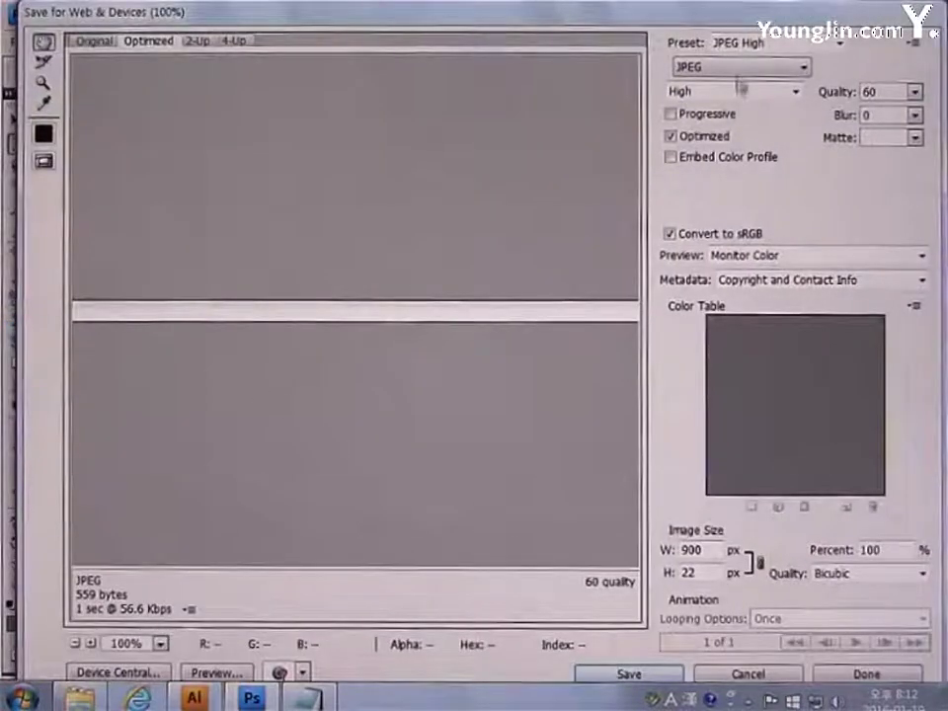
left_click(743, 67)
left_click(722, 95)
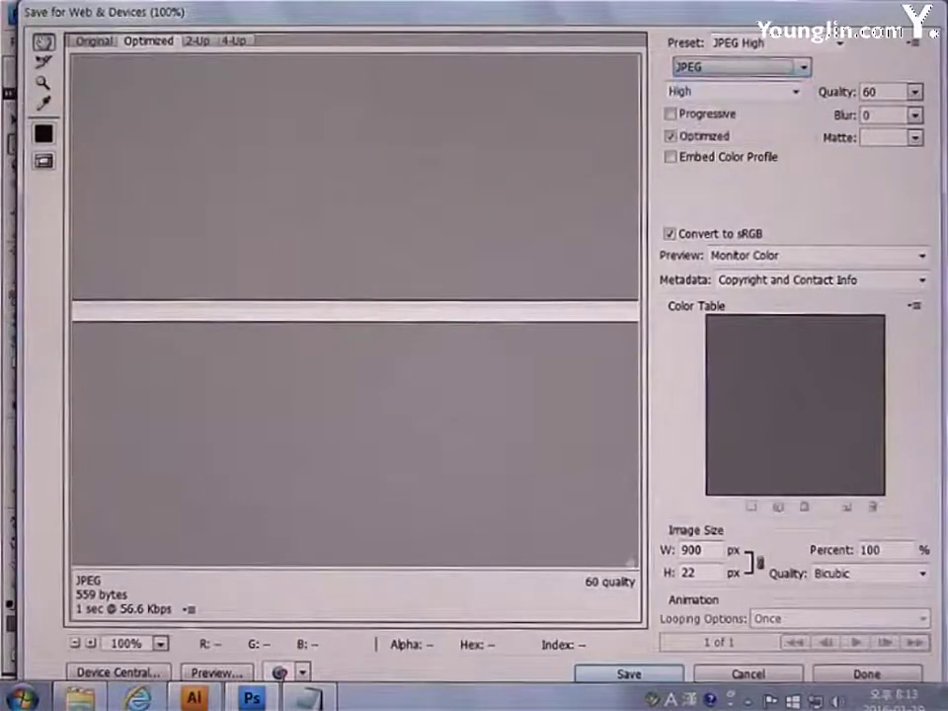
left_click(627, 674)
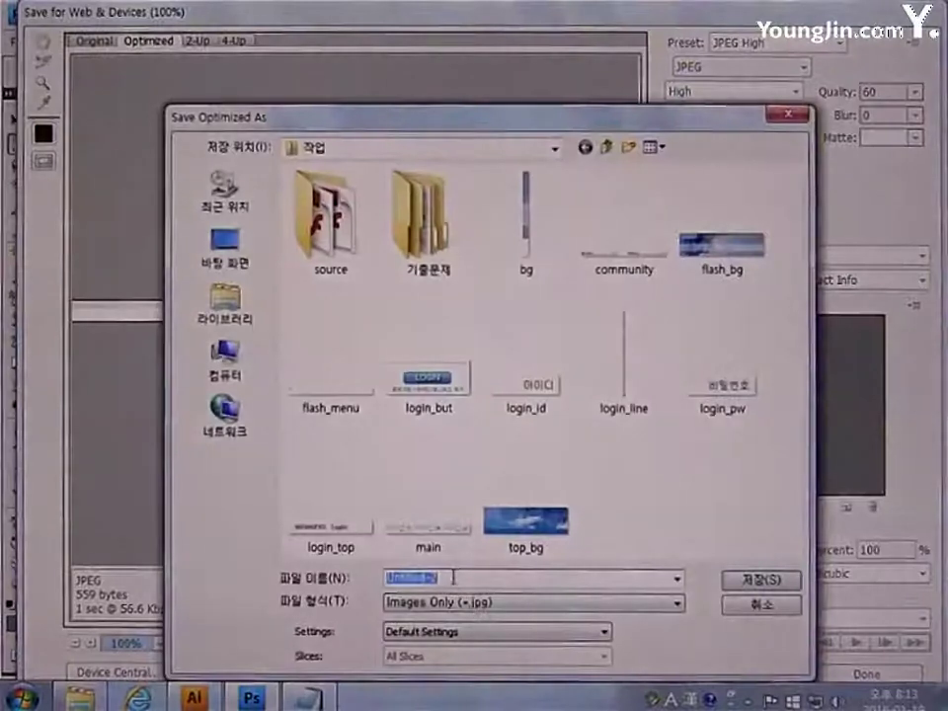
key("BackSpace")
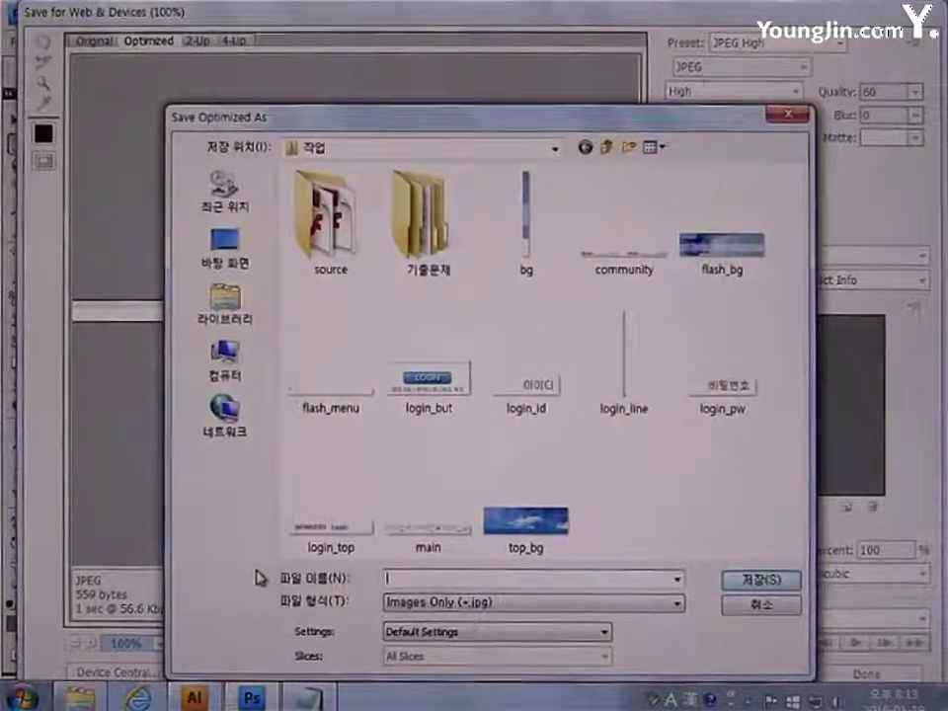
type("bottom.j")
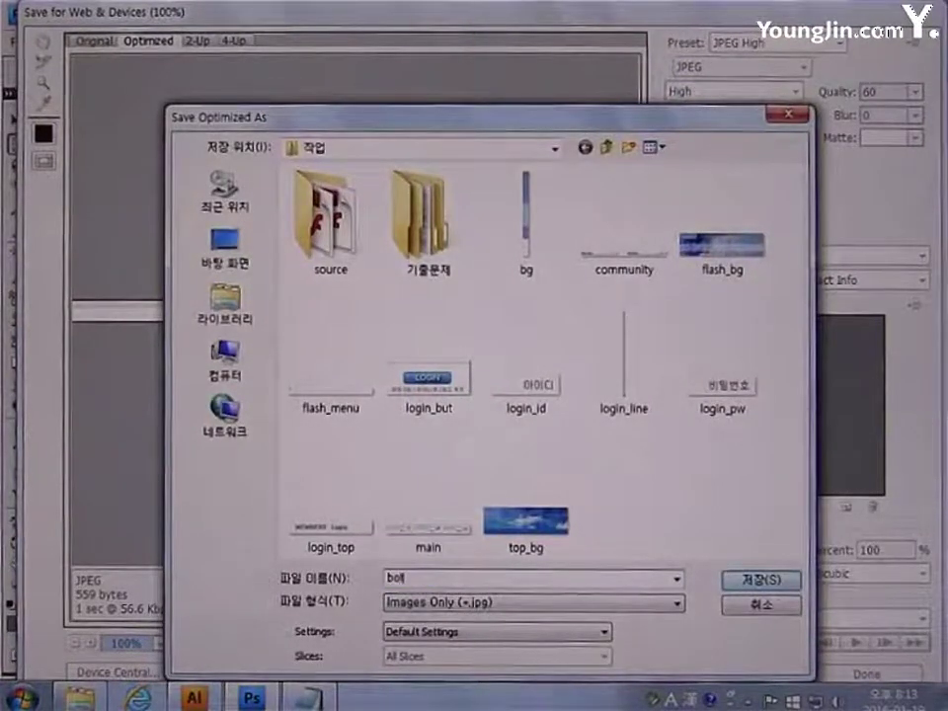
type("pg")
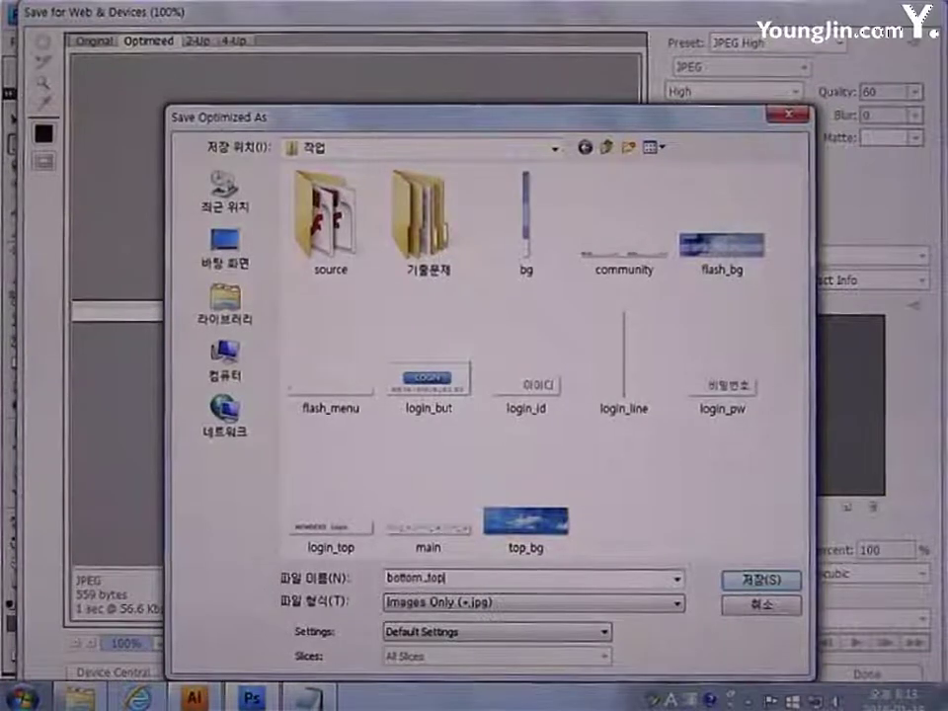
key("Return")
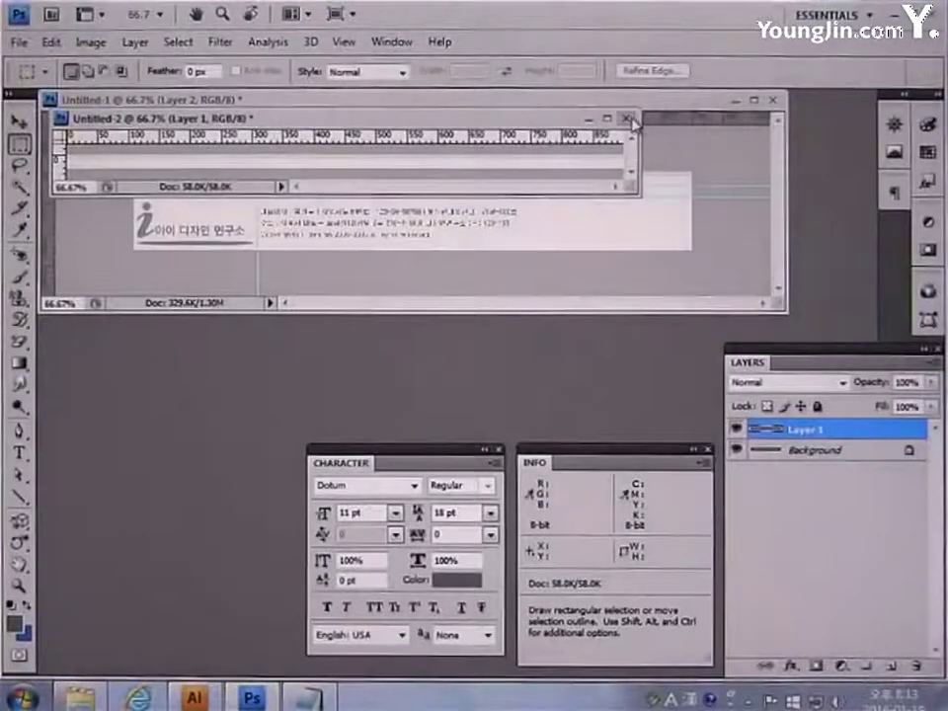
left_click(626, 117)
left_click(500, 273)
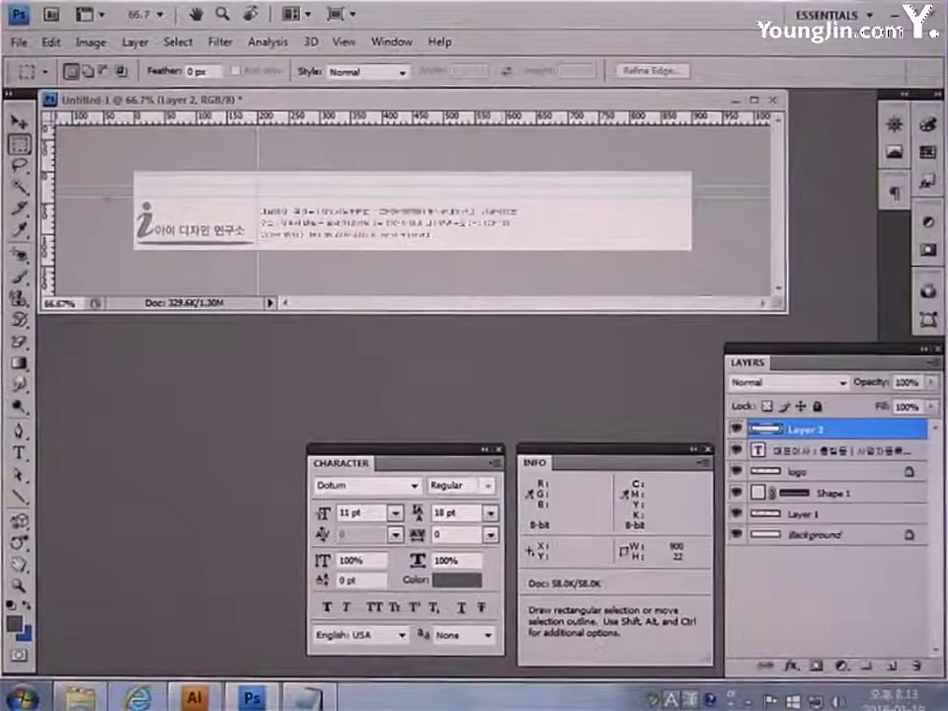
Copy the 900 × 103 px area below the upper horizontal guide and paste it into a new document of that size
key("ctrl+shift+d")
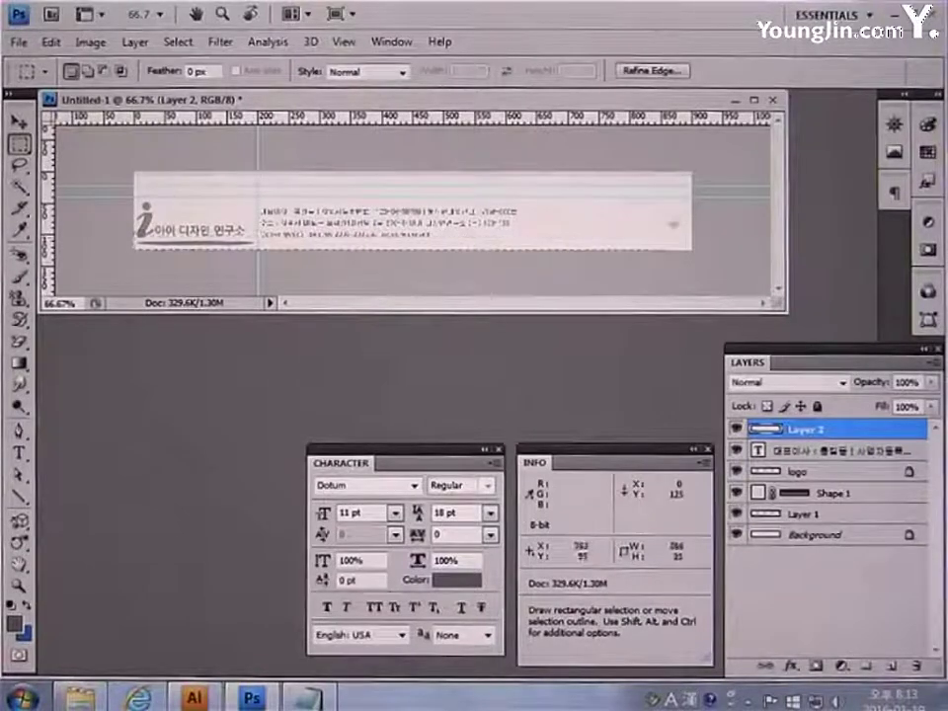
left_click_drag(715, 175, 714, 187)
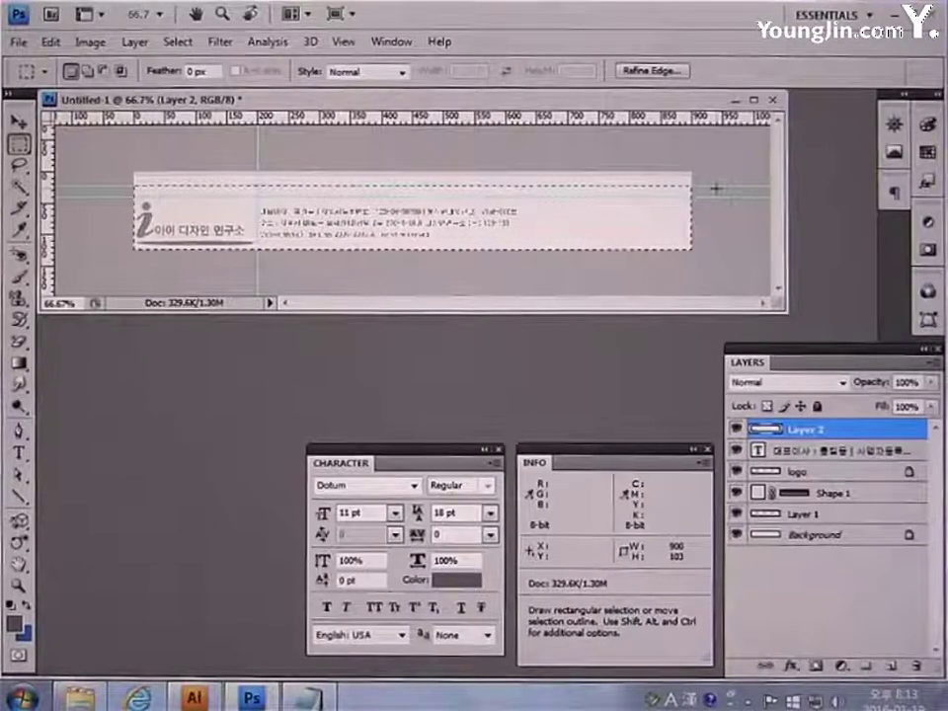
key("ctrl+c")
key("ctrl+n")
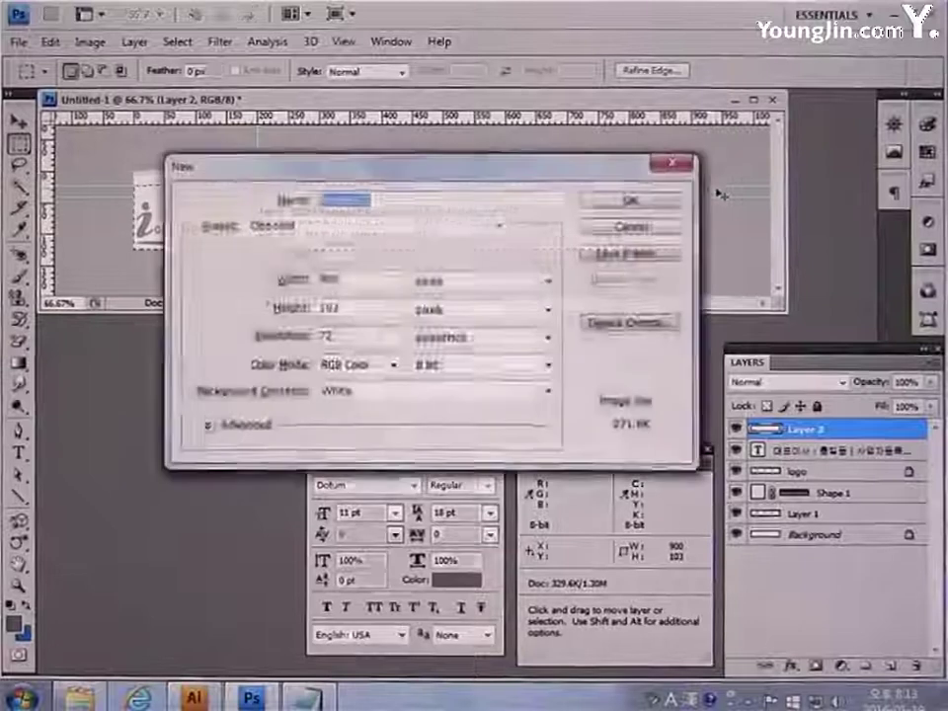
key("Return")
key("ctrl+v")
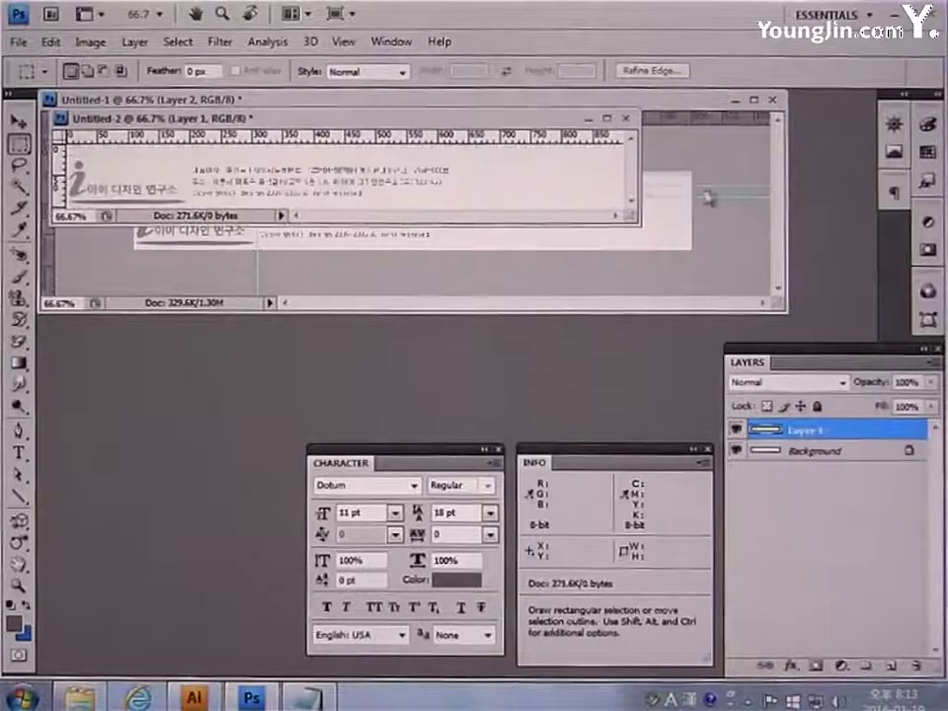
Export the logo and copyright graphic for the web as a high-quality JPEG named copyright
left_click(18, 41)
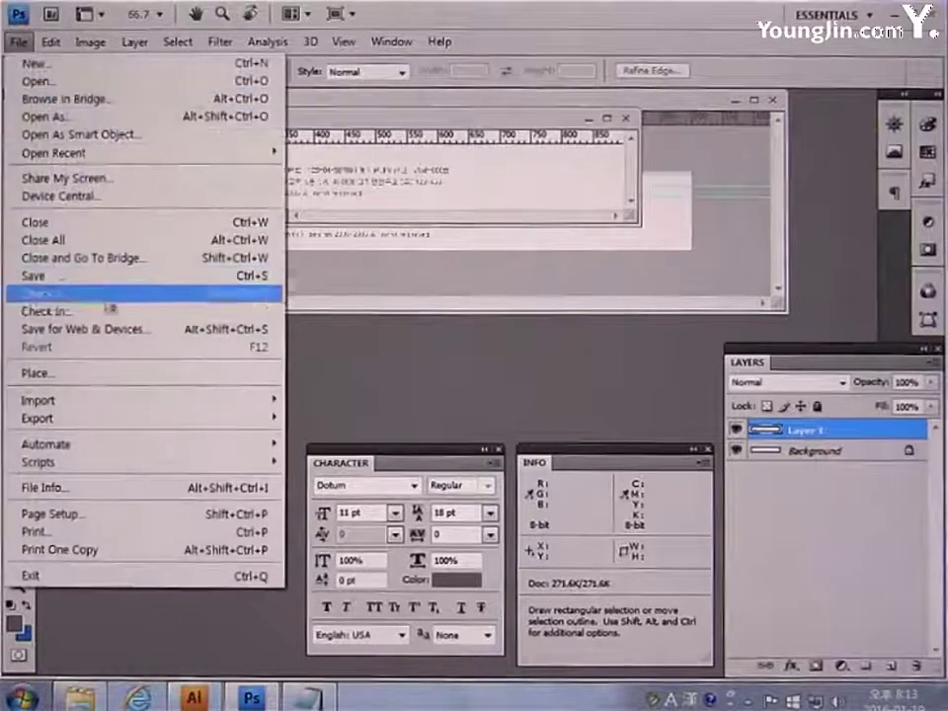
left_click(108, 331)
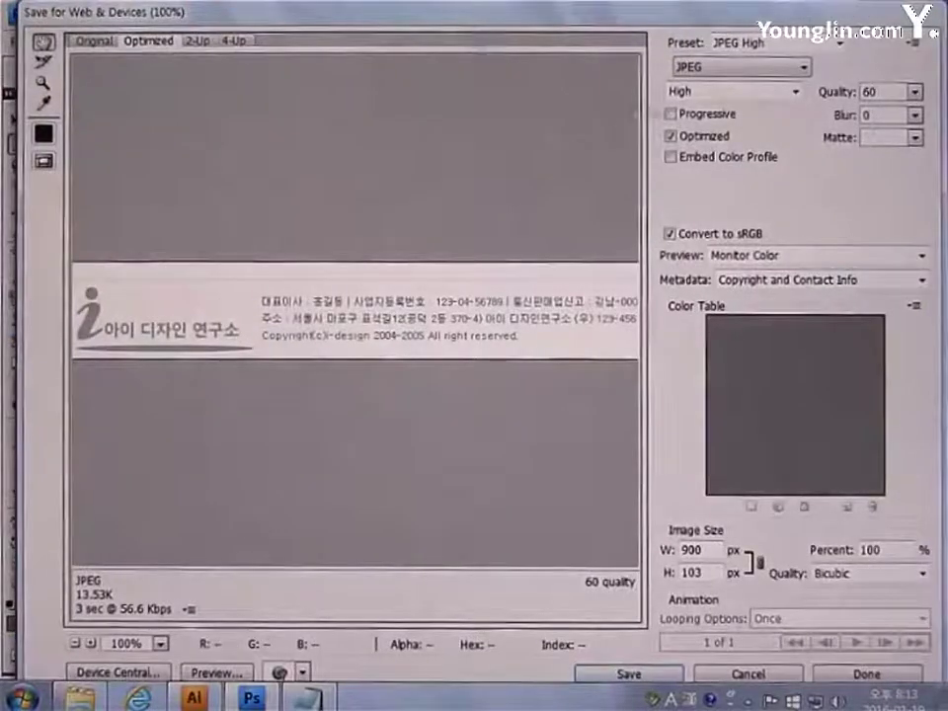
left_click(613, 683)
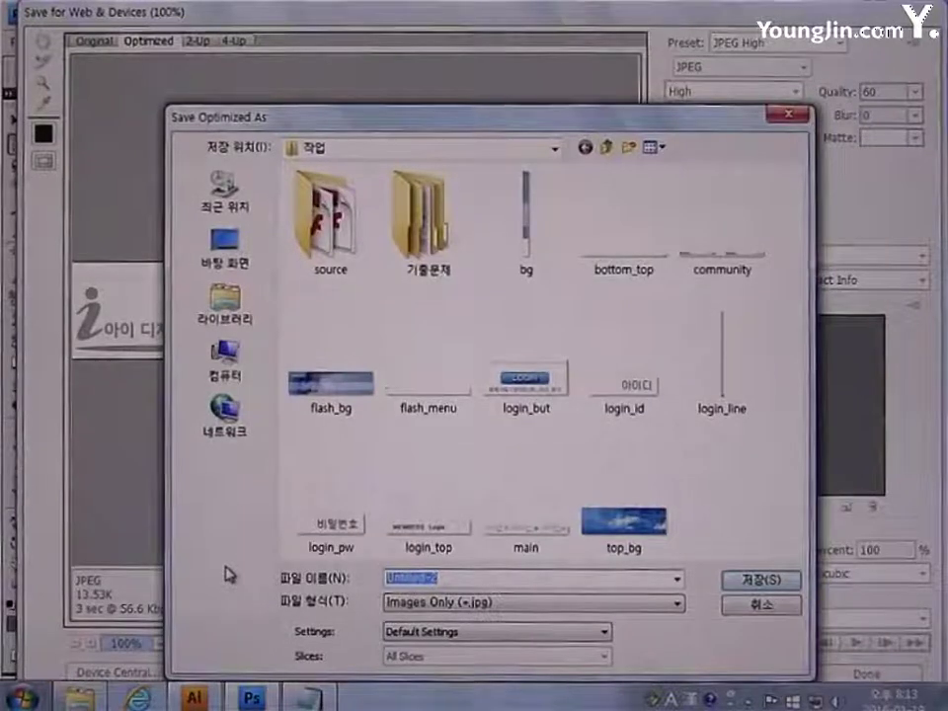
type("copyright")
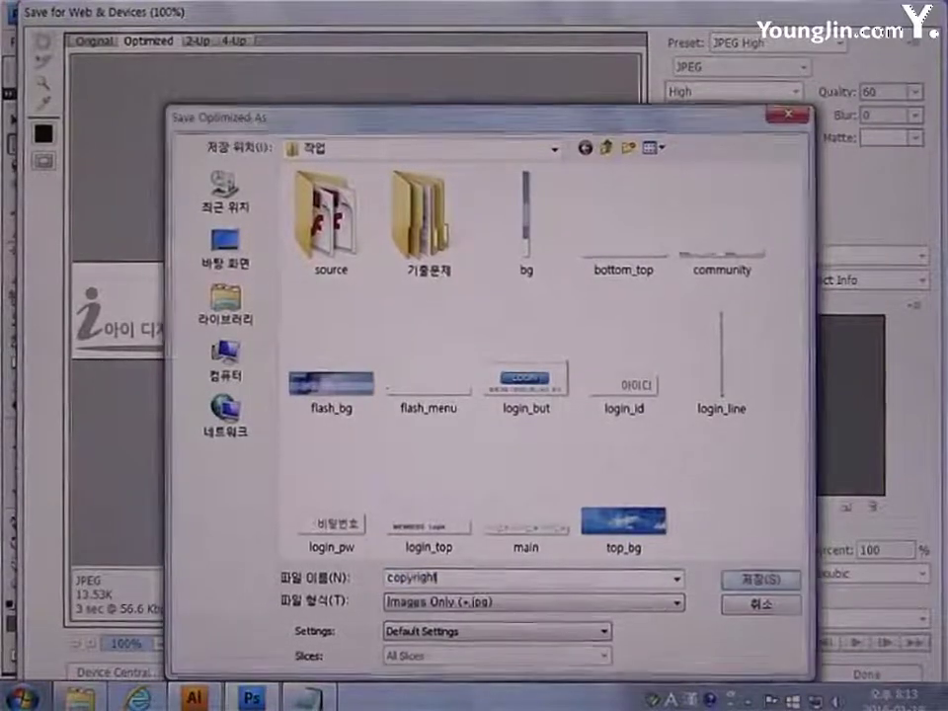
key("Return")
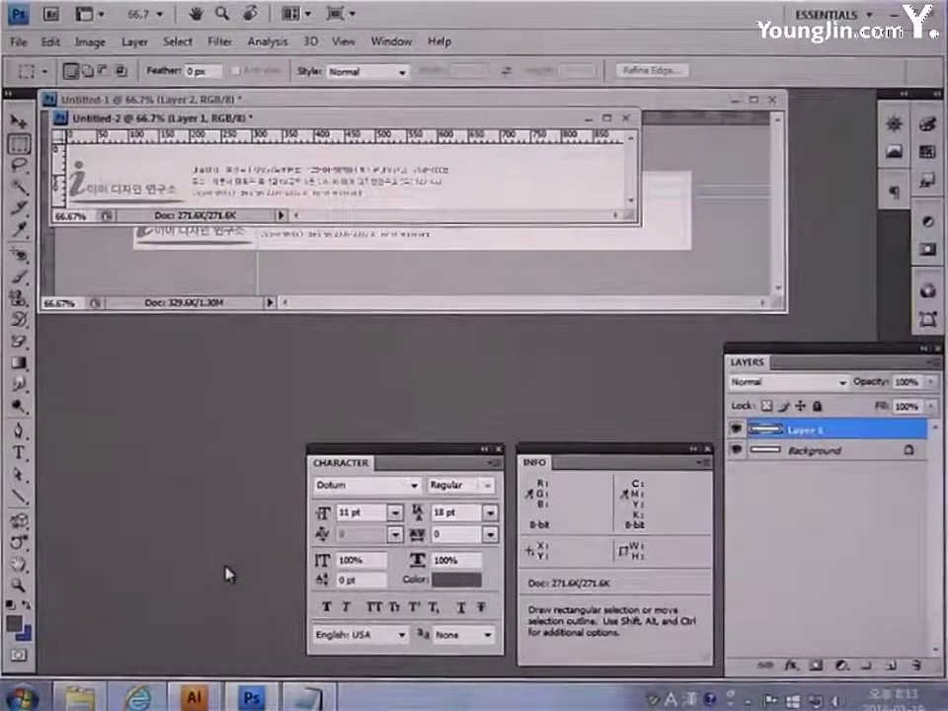